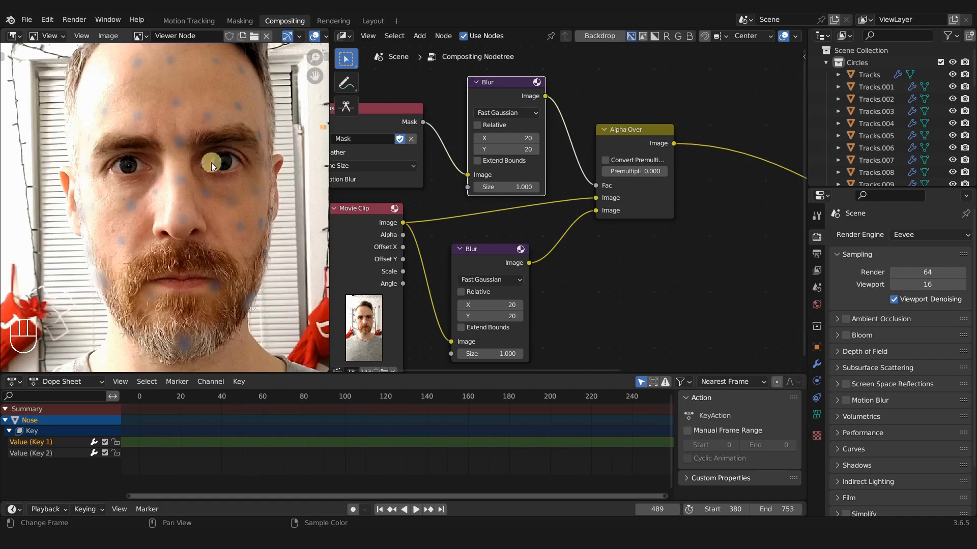
{"action": "left_click_drag", "start_coordinate": [509, 138], "coordinate": [511, 284]}
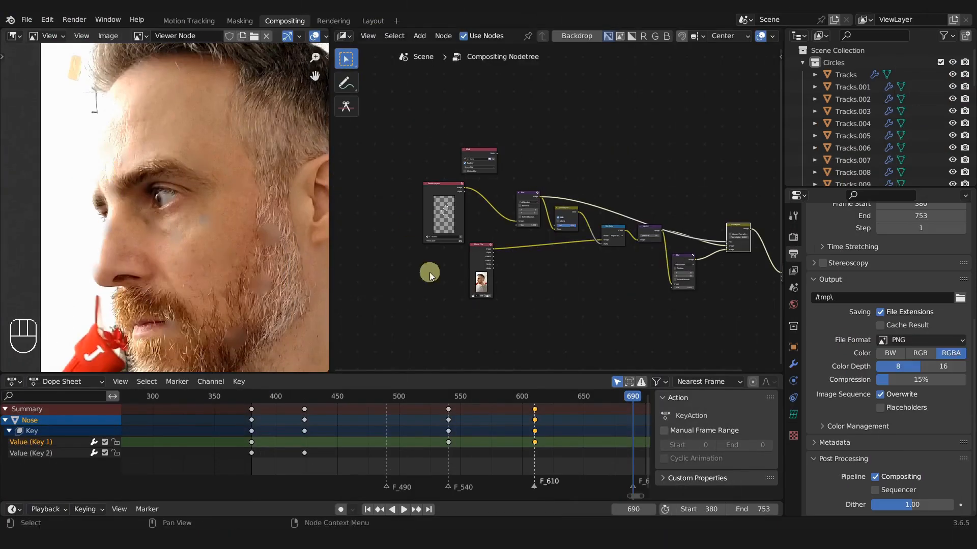
Render frame 490 and examine the tracking dots on the whole face in the Viewer Node image
{"action": "left_click", "coordinate": [386, 396]}
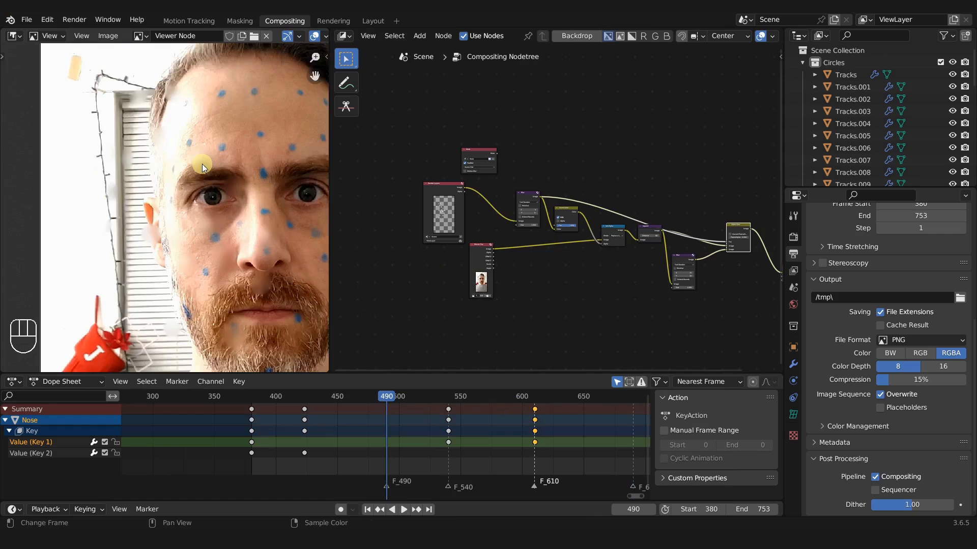
{"action": "key", "text": "F12"}
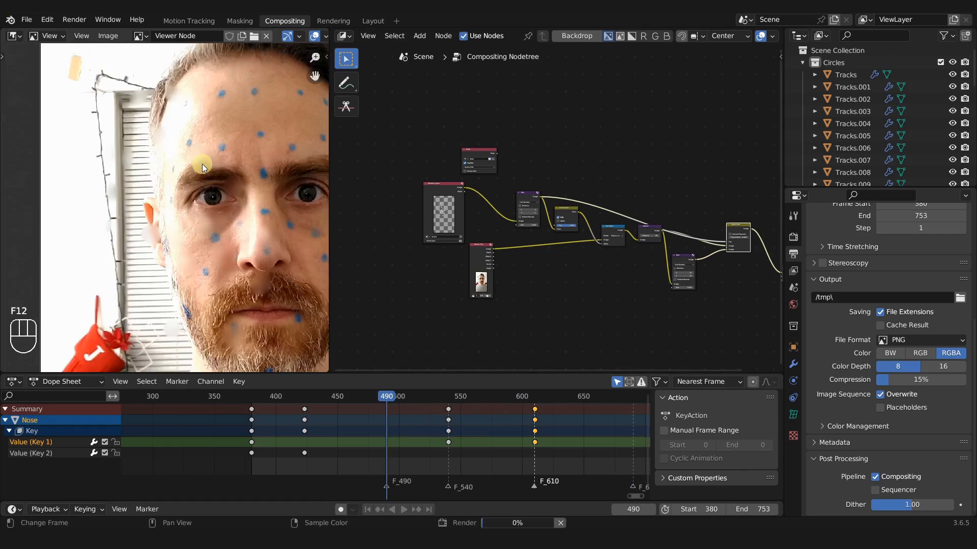
{"action": "scroll", "coordinate": [202, 164], "scroll_direction": "down", "scroll_amount": 5}
{"action": "middle_click_drag", "start_coordinate": [213, 167], "coordinate": [197, 179], "text": "shift"}
{"action": "scroll", "coordinate": [197, 179], "scroll_direction": "up", "scroll_amount": 2}
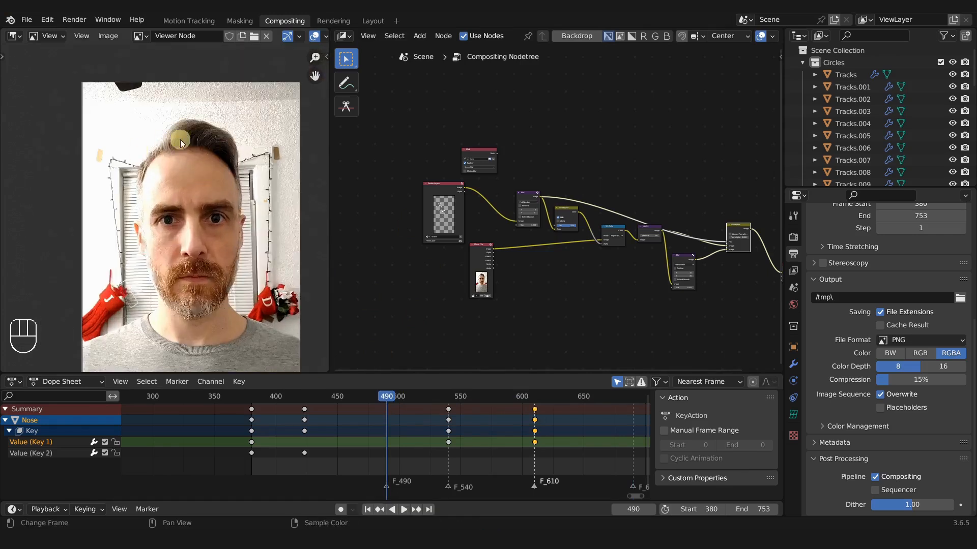
Render frame 543 and examine the remaining marker spots on the turned face and in the beard
{"action": "left_click", "coordinate": [453, 399]}
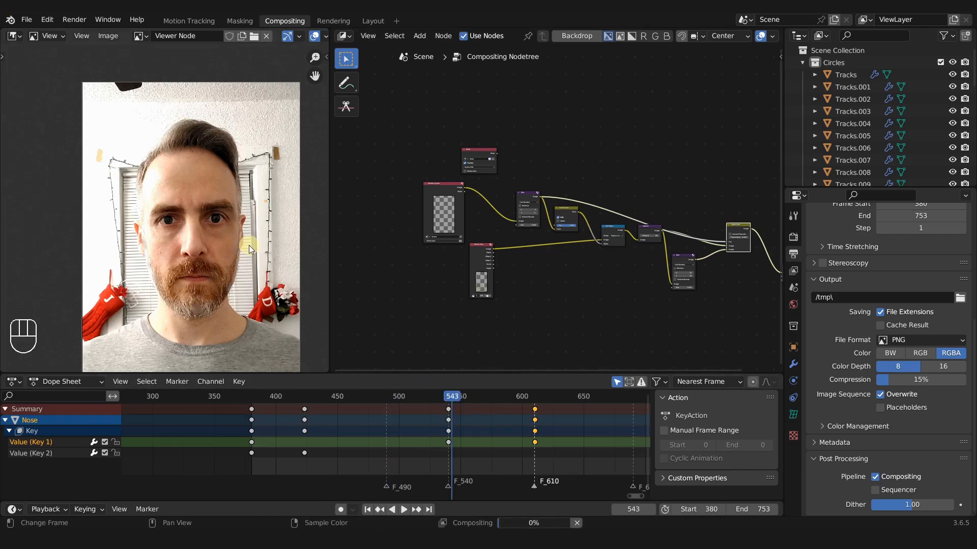
{"action": "key", "text": "F12"}
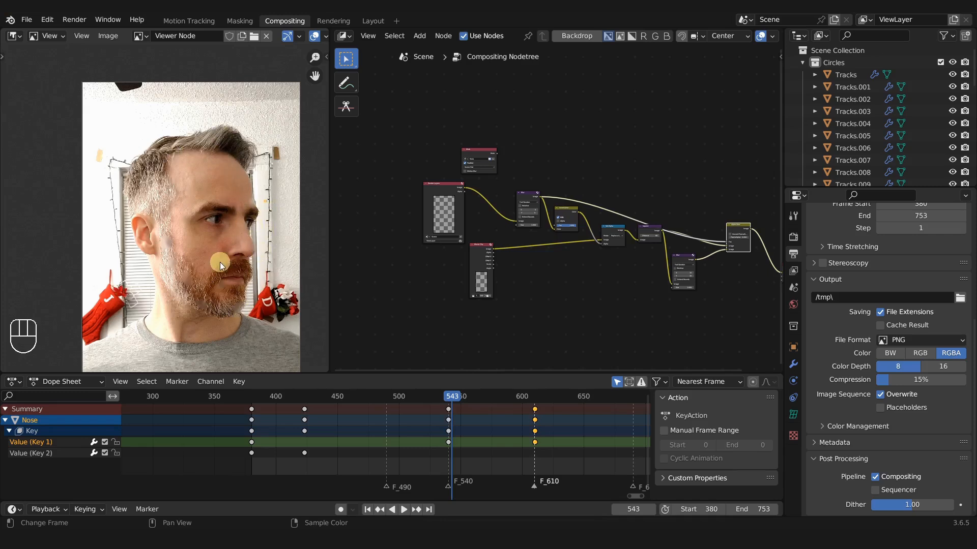
{"action": "scroll", "coordinate": [220, 261], "scroll_direction": "up", "scroll_amount": 5}
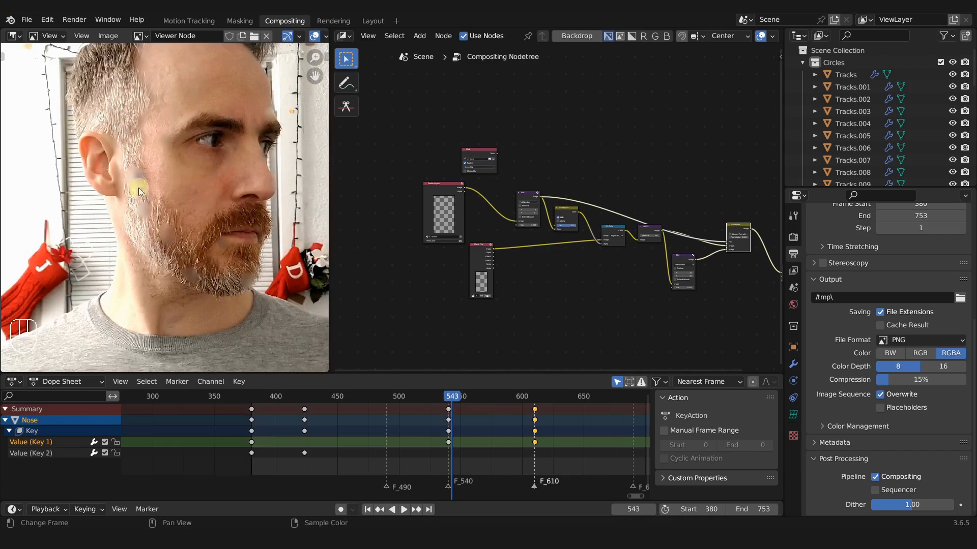
{"action": "scroll", "coordinate": [176, 169], "scroll_direction": "up", "scroll_amount": 2}
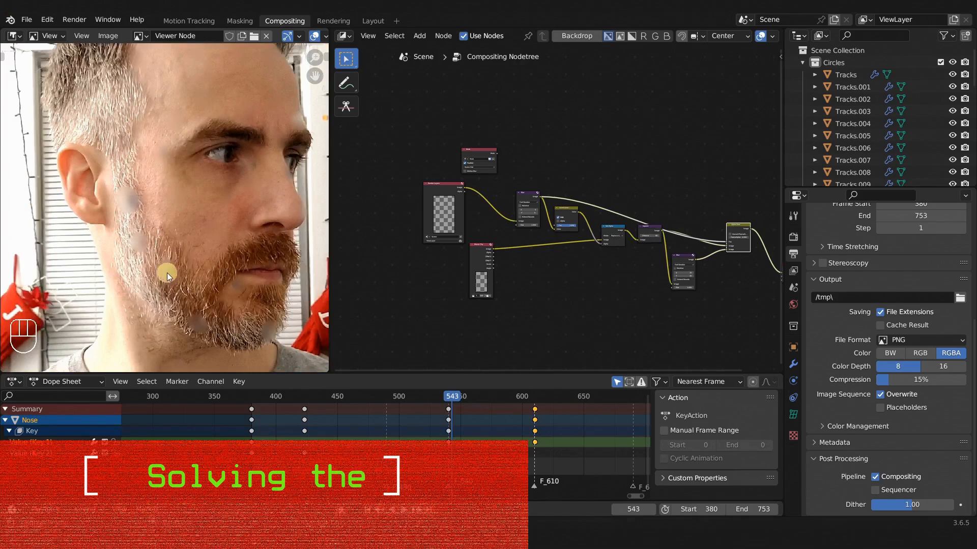
Delete the unconnected Mask node and move the Render Layers node slightly within the freed space
{"action": "left_click", "coordinate": [478, 159]}
{"action": "key", "text": "x"}
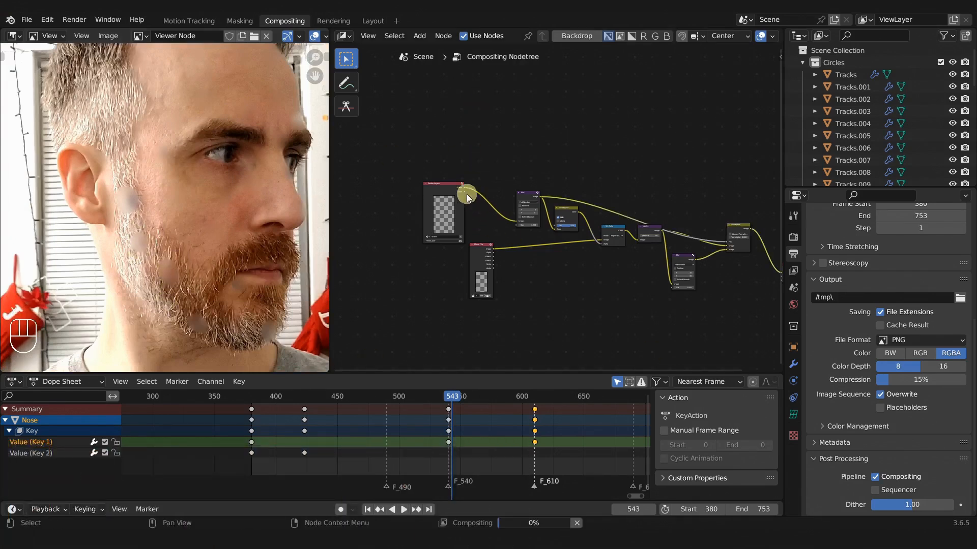
{"action": "left_click_drag", "start_coordinate": [445, 183], "coordinate": [454, 177]}
{"action": "middle_click_drag", "start_coordinate": [515, 207], "coordinate": [441, 131], "text": "shift"}
{"action": "middle_click_drag", "start_coordinate": [507, 235], "coordinate": [578, 264], "text": "shift"}
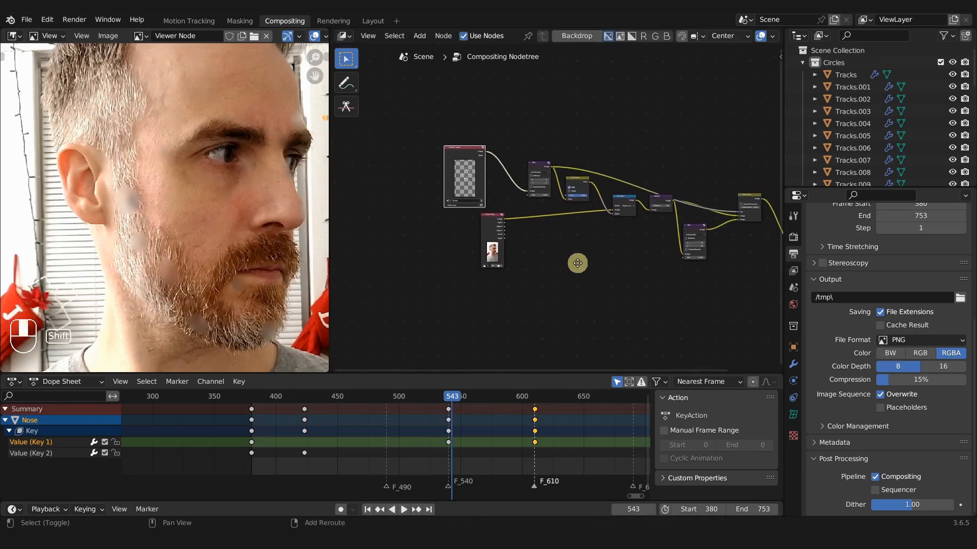
Duplicate the Render Layers, Movie Clip, Blur, Invert Color and Set Alpha nodes and place the copies below the original setup
{"action": "left_click_drag", "start_coordinate": [410, 121], "coordinate": [624, 275]}
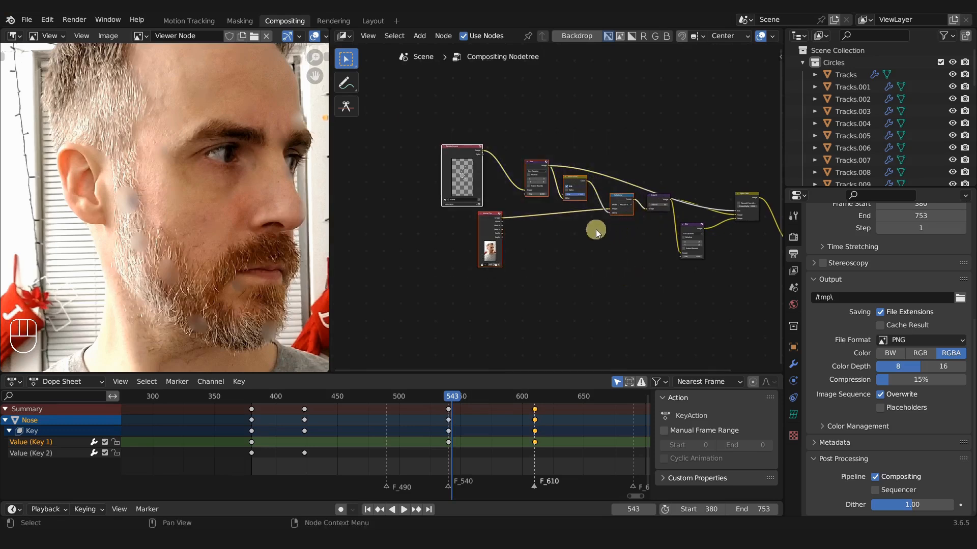
{"action": "key", "text": "shift+d"}
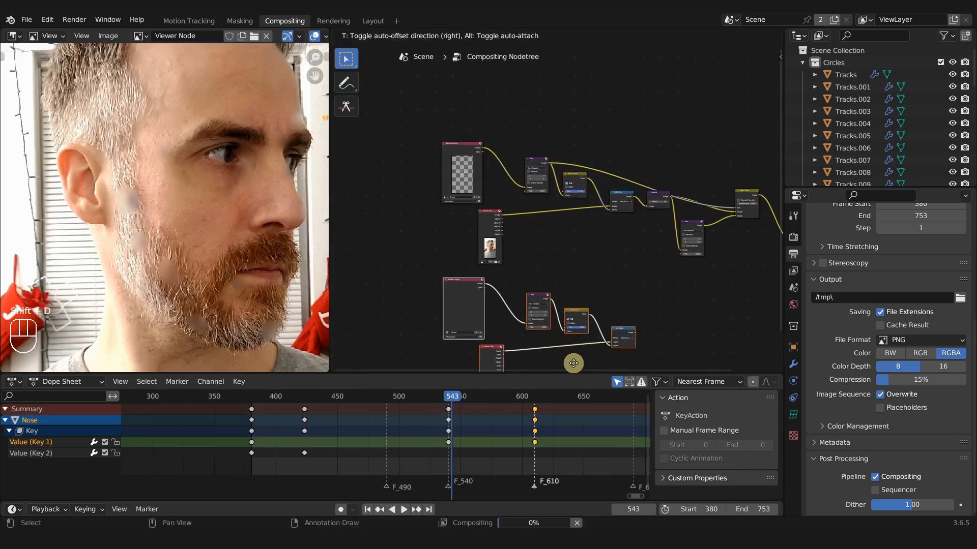
{"action": "left_click", "coordinate": [606, 309]}
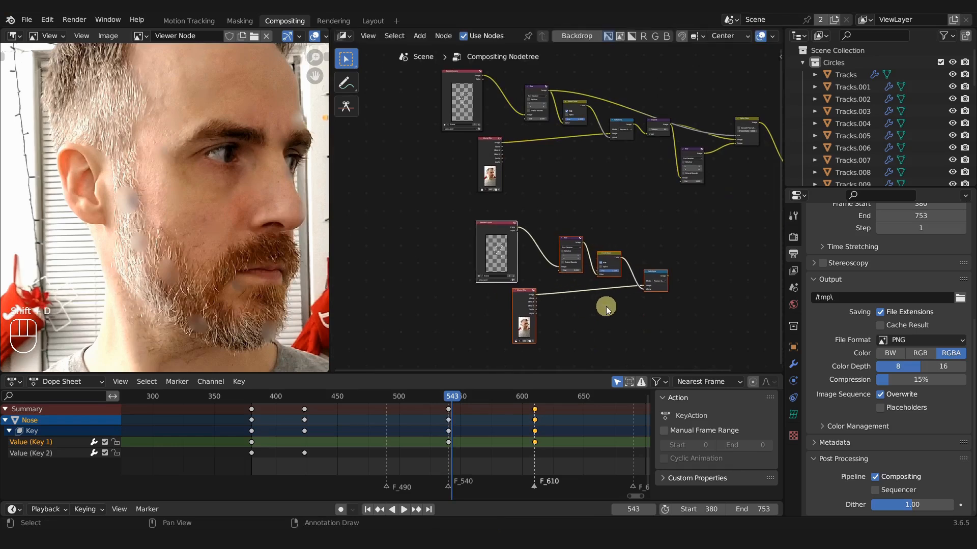
Connect the duplicated Set Alpha node to the Viewer and move the Viewer beside the new node chain
{"action": "middle_click_drag", "start_coordinate": [658, 307], "coordinate": [560, 284]}
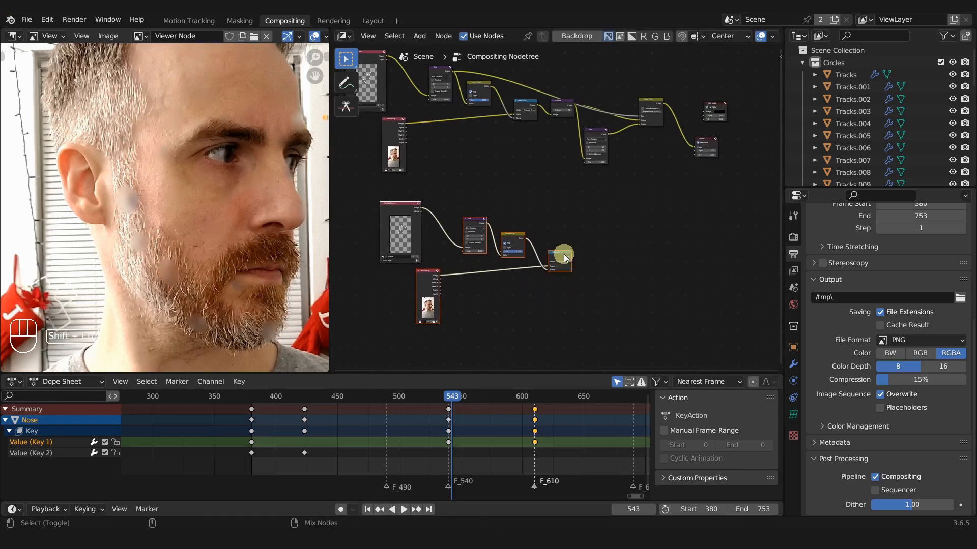
{"action": "left_click", "coordinate": [565, 257], "text": "ctrl+shift"}
{"action": "left_click_drag", "start_coordinate": [706, 143], "coordinate": [730, 254]}
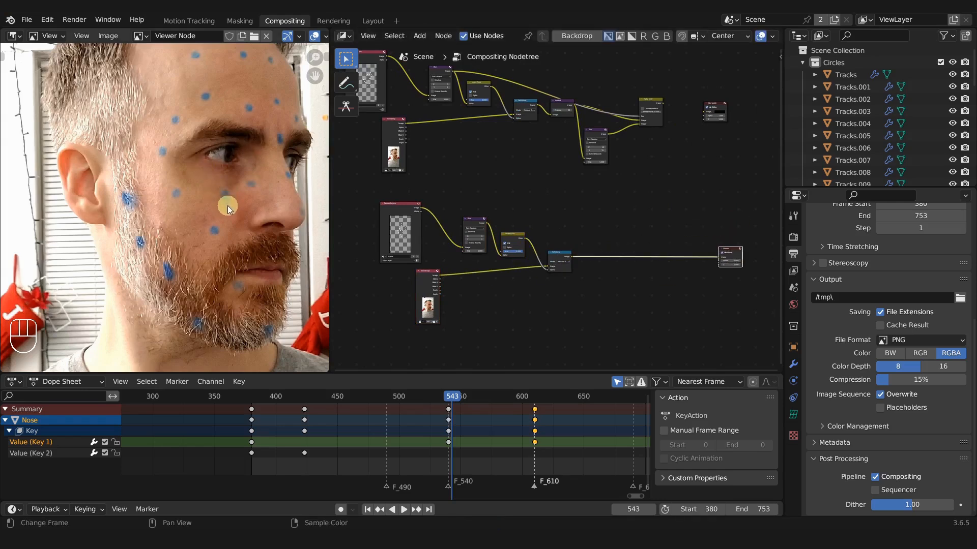
Set the duplicated Set Alpha node's mode to Apply Mask
{"action": "scroll", "coordinate": [513, 252], "scroll_direction": "up", "scroll_amount": 9}
{"action": "middle_click_drag", "start_coordinate": [577, 256], "coordinate": [599, 127]}
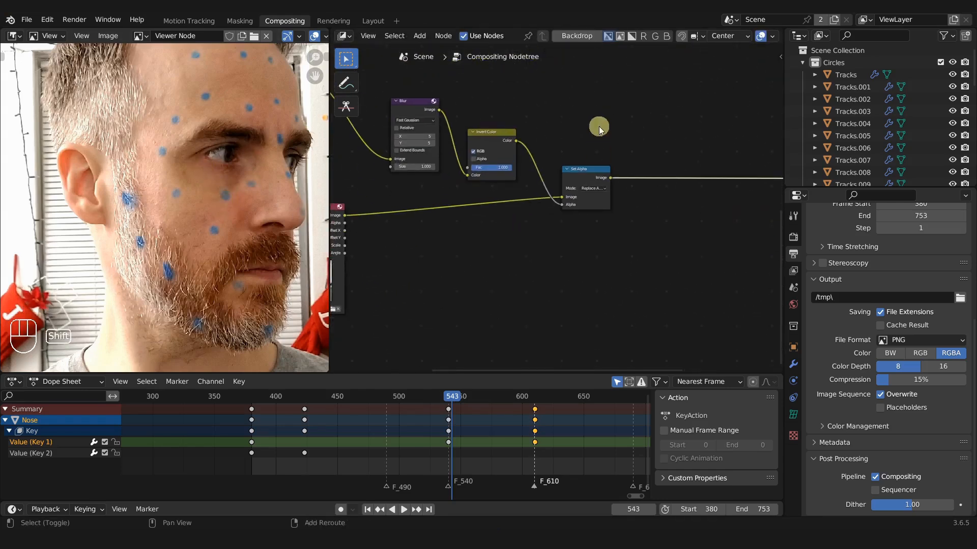
{"action": "left_click", "coordinate": [599, 189]}
{"action": "left_click", "coordinate": [597, 194]}
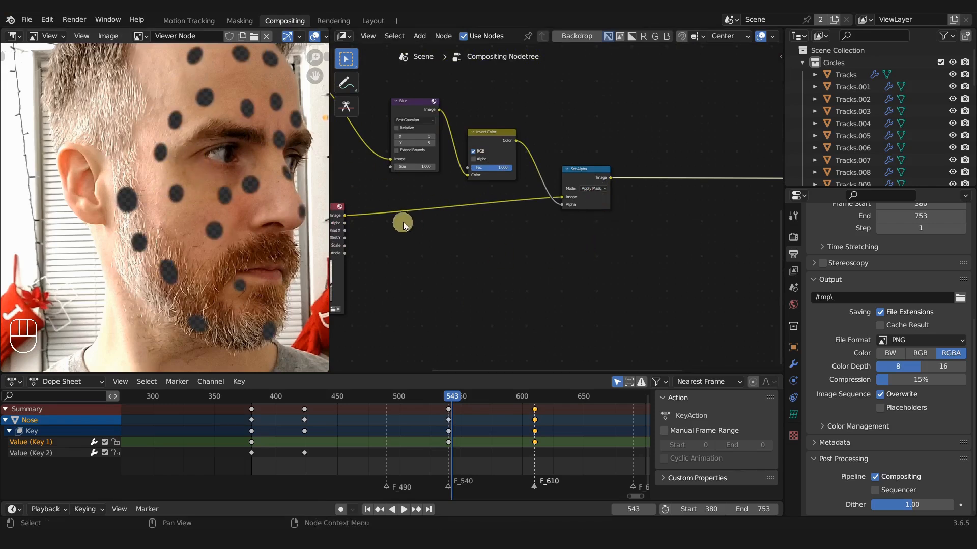
Insert an Alpha Over node between Set Alpha and the Viewer, with Set Alpha feeding its second Image input
{"action": "middle_click_drag", "start_coordinate": [403, 222], "coordinate": [493, 231]}
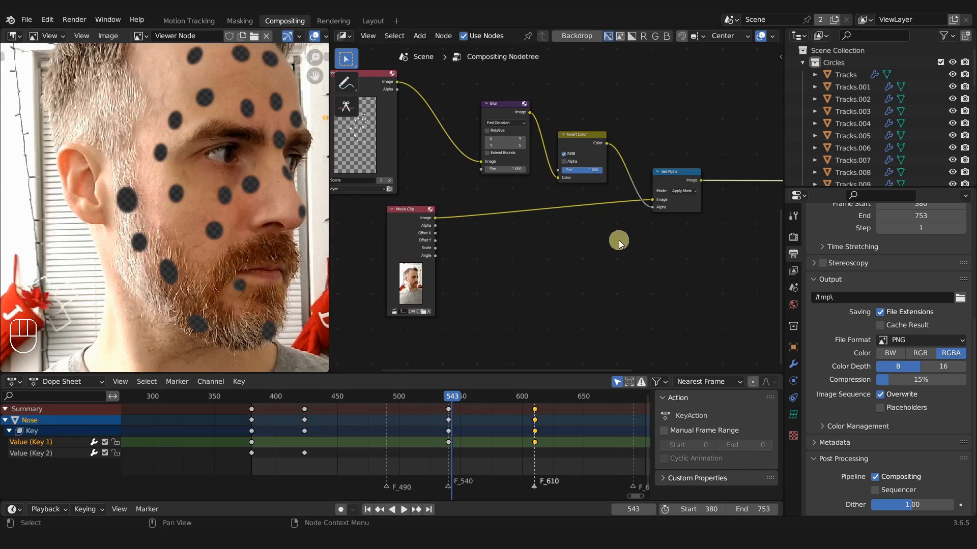
{"action": "scroll", "coordinate": [535, 224], "scroll_direction": "down", "scroll_amount": 2}
{"action": "middle_click_drag", "start_coordinate": [596, 236], "coordinate": [541, 231]}
{"action": "key", "text": "shift+a"}
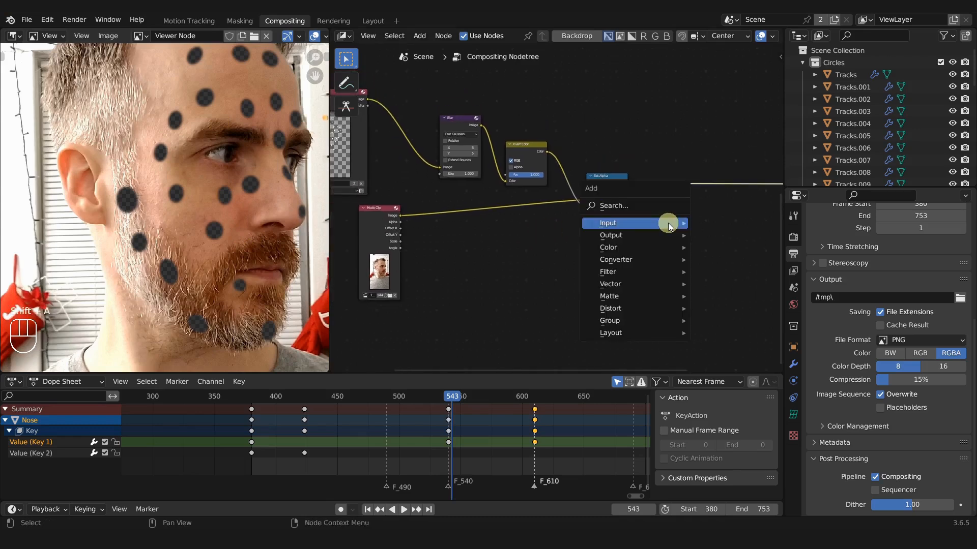
{"action": "mouse_move", "coordinate": [636, 247]}
{"action": "left_click", "coordinate": [730, 249]}
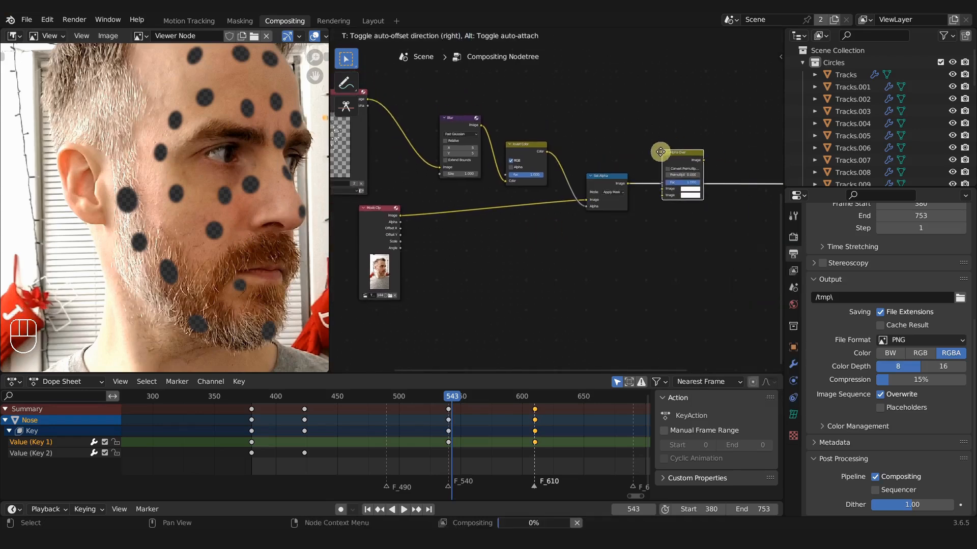
{"action": "left_click", "coordinate": [663, 168]}
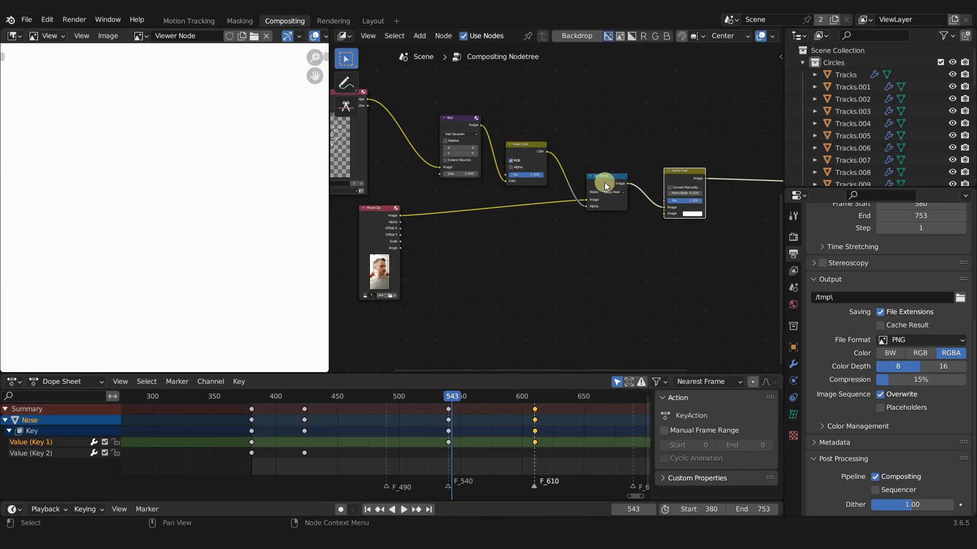
{"action": "left_click_drag", "start_coordinate": [604, 182], "coordinate": [589, 198]}
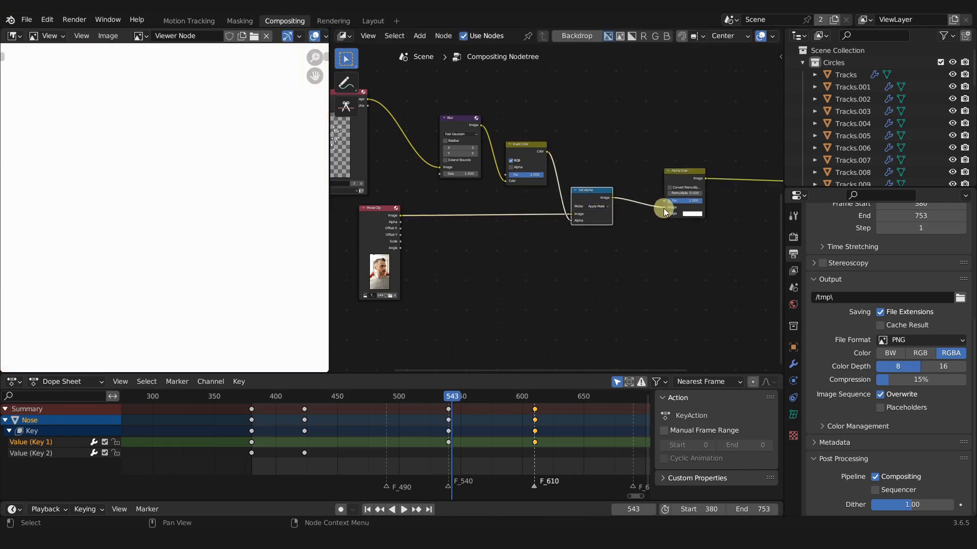
{"action": "mouse_move", "coordinate": [663, 208]}
{"action": "left_mouse_down"}
{"action": "mouse_move", "coordinate": [640, 213]}
{"action": "mouse_move", "coordinate": [665, 214]}
{"action": "left_mouse_up"}
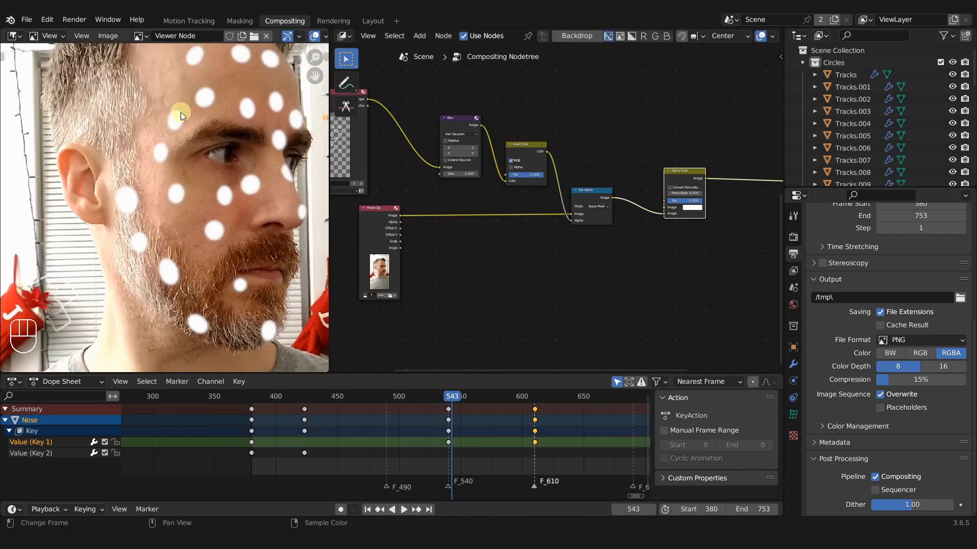
Connect the Movie Clip image to Alpha Over's first Image input and spread out the Set Alpha and Alpha Over nodes
{"action": "scroll", "coordinate": [694, 211], "scroll_direction": "up", "scroll_amount": 1}
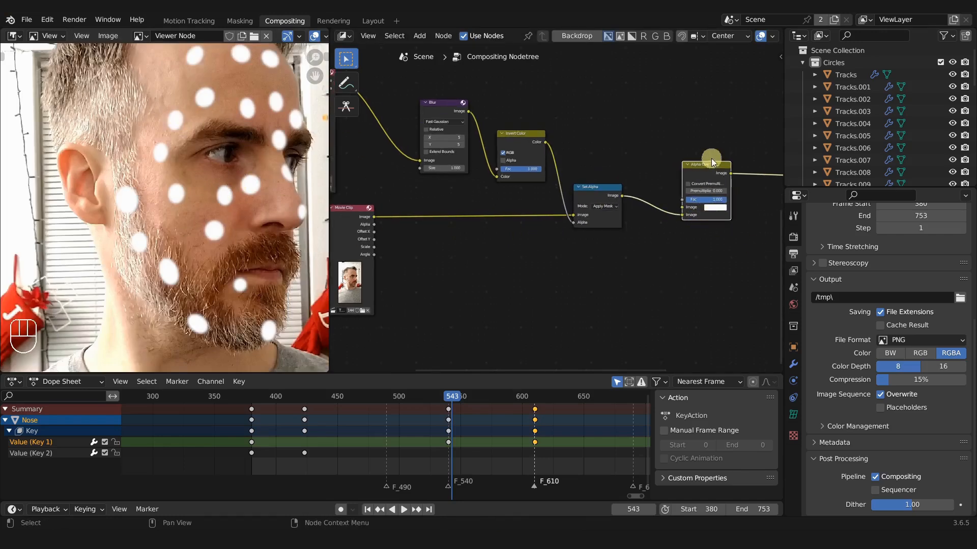
{"action": "left_click_drag", "start_coordinate": [711, 158], "coordinate": [698, 155]}
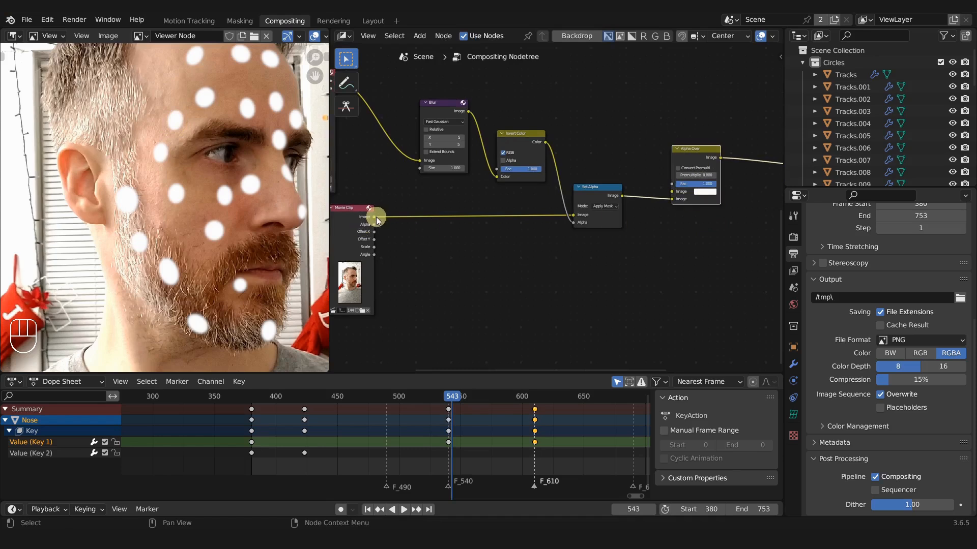
{"action": "left_click_drag", "start_coordinate": [373, 217], "coordinate": [670, 190]}
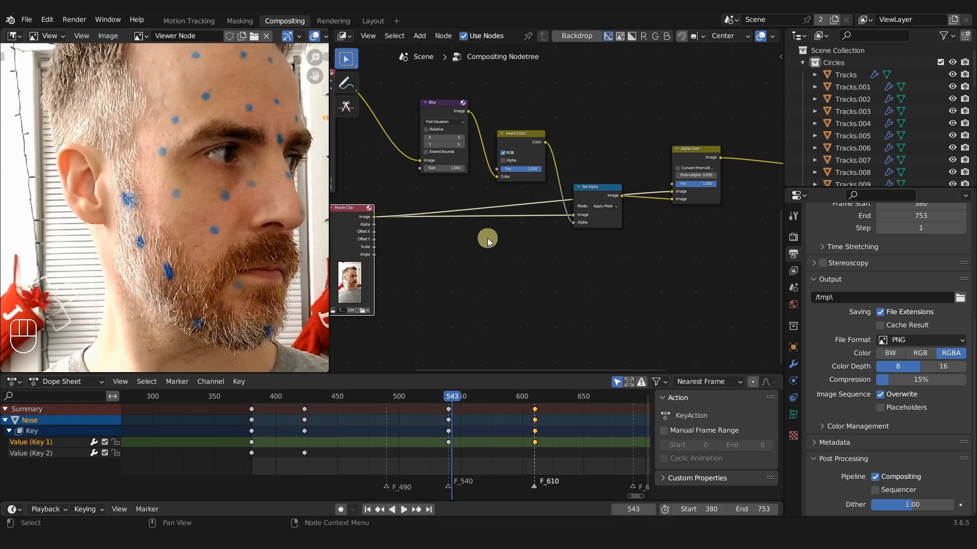
{"action": "left_click_drag", "start_coordinate": [603, 200], "coordinate": [607, 148]}
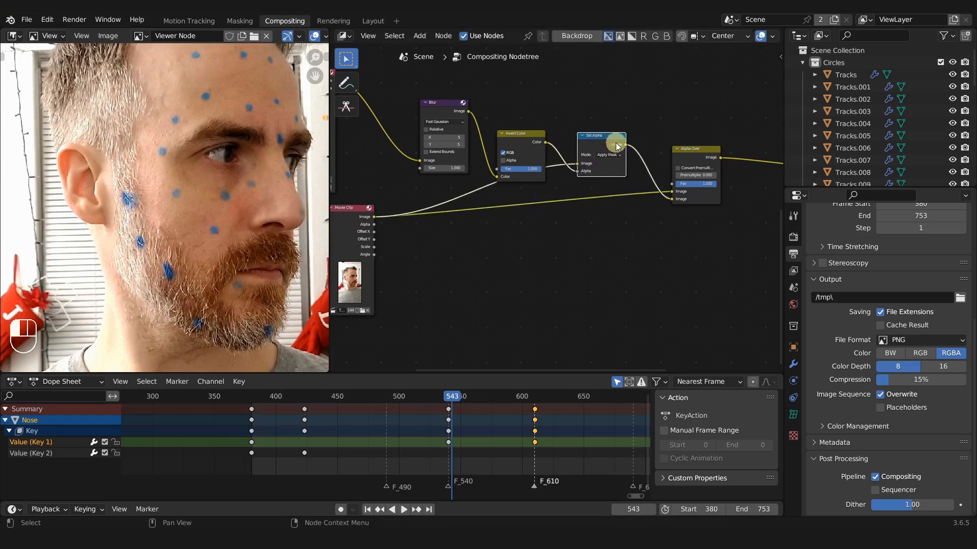
{"action": "left_click_drag", "start_coordinate": [702, 158], "coordinate": [706, 199]}
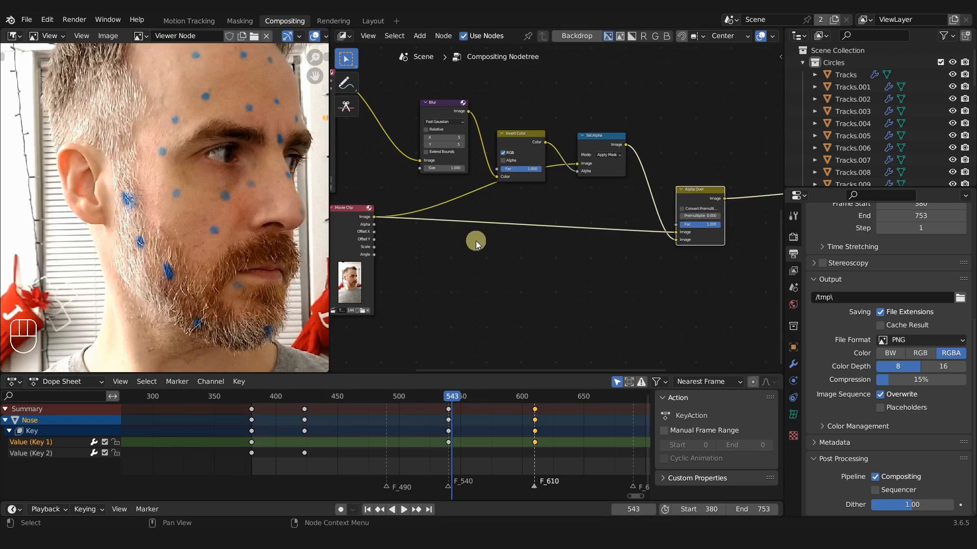
Insert a Transform node on the link between the Movie Clip and Alpha Over nodes
{"action": "key", "text": "shift+a"}
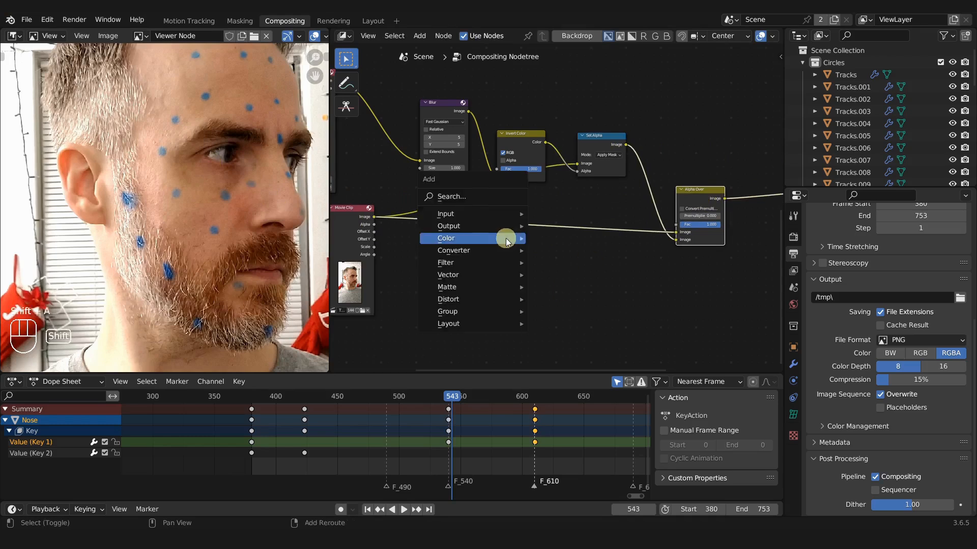
{"action": "mouse_move", "coordinate": [483, 299]}
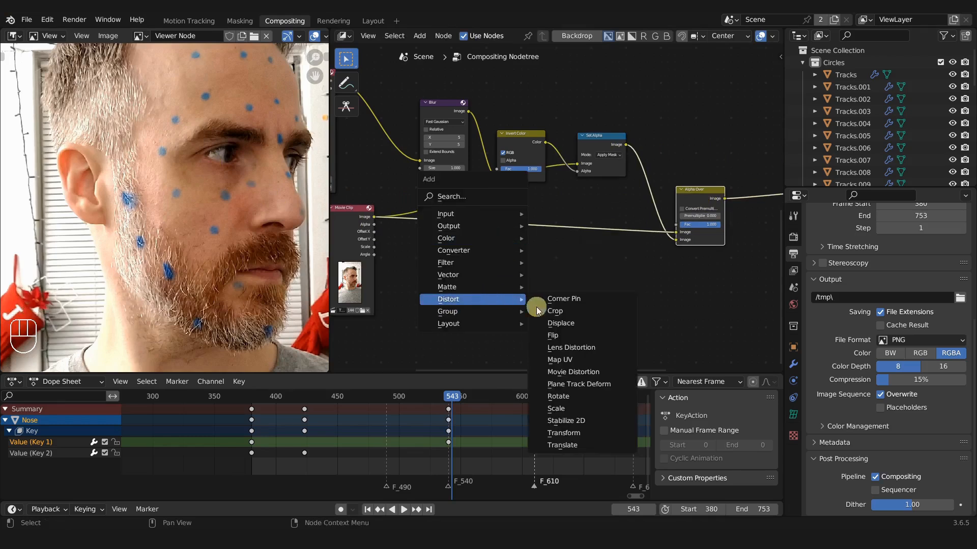
{"action": "left_click", "coordinate": [581, 432]}
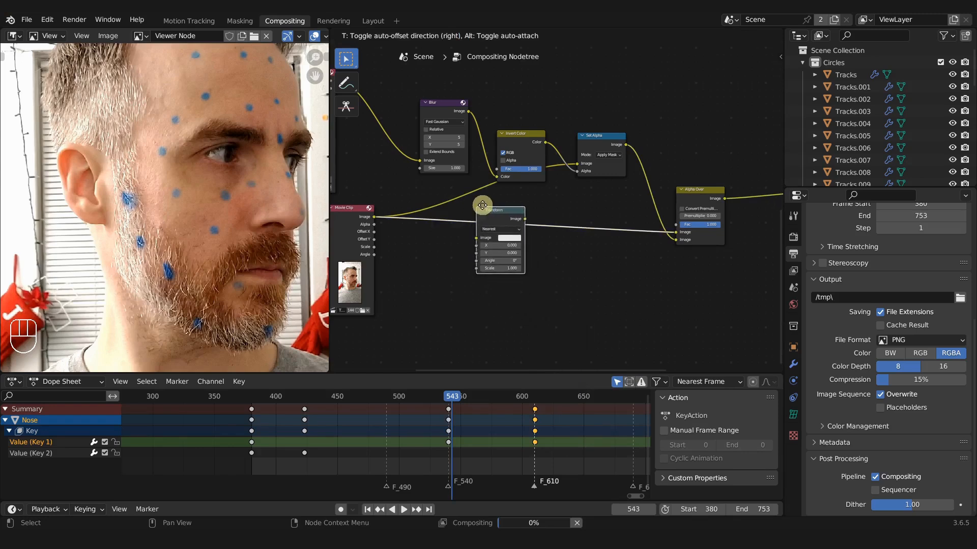
{"action": "left_click", "coordinate": [497, 203]}
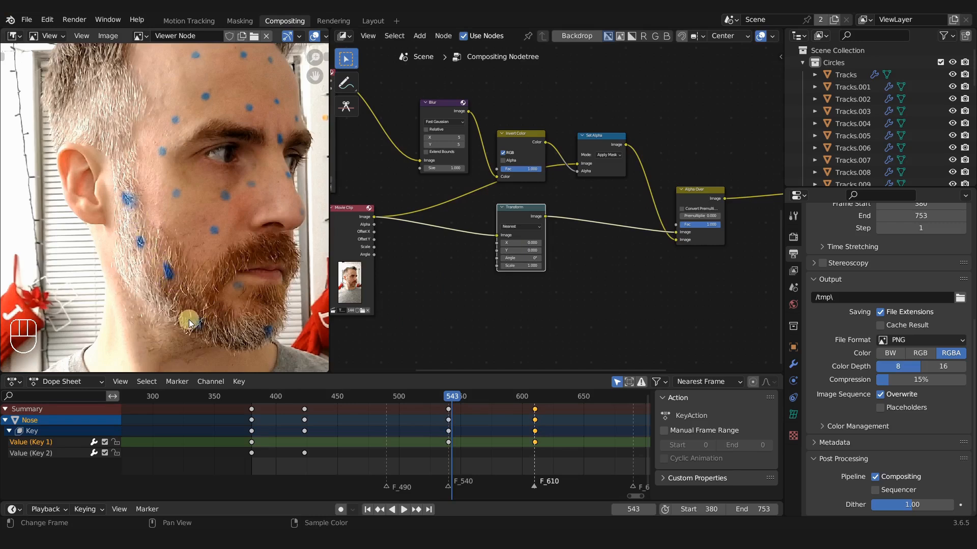
Set the Transform node's Y offset to -27.7 to shift the background copy of the face
{"action": "scroll", "coordinate": [524, 268], "scroll_direction": "up", "scroll_amount": 4}
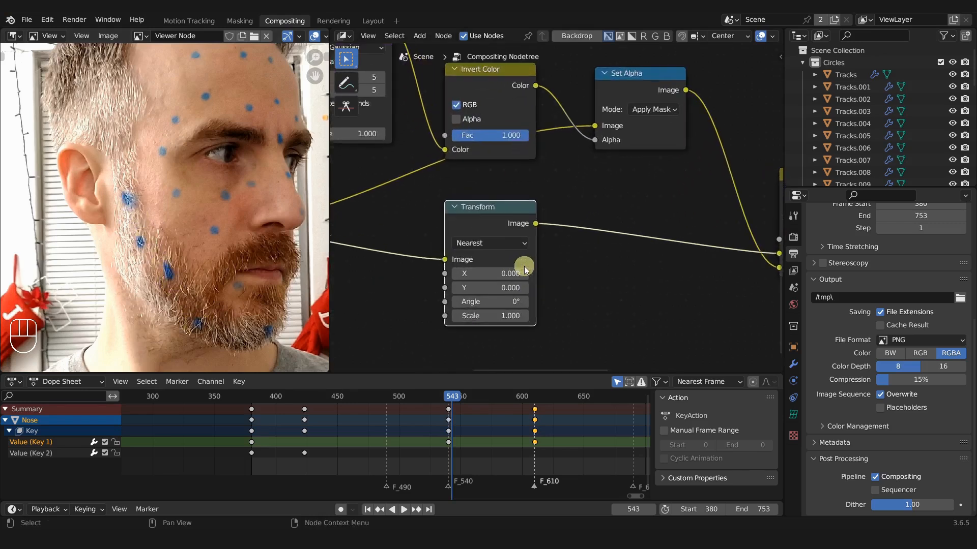
{"action": "left_click_drag", "start_coordinate": [520, 258], "coordinate": [373, 251]}
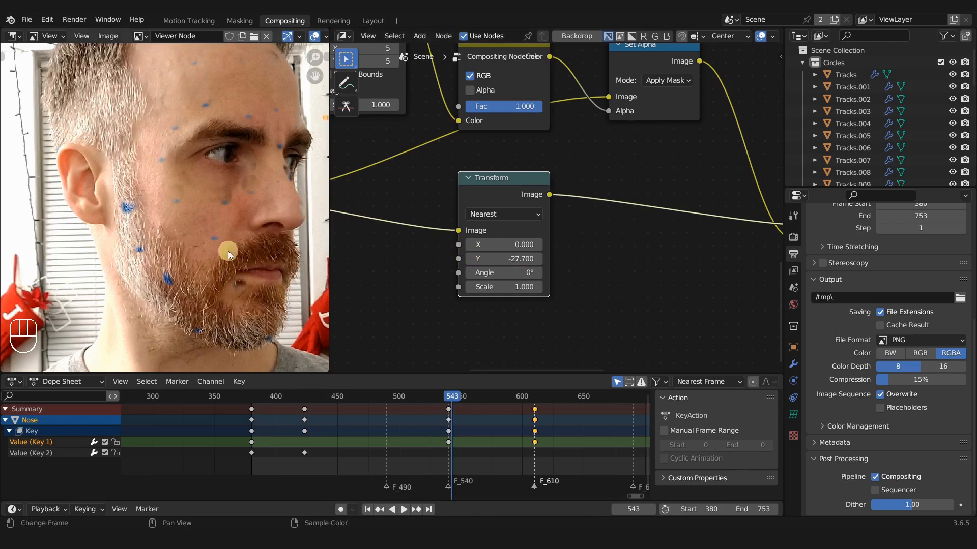
{"action": "scroll", "coordinate": [464, 300], "scroll_direction": "down", "scroll_amount": 3}
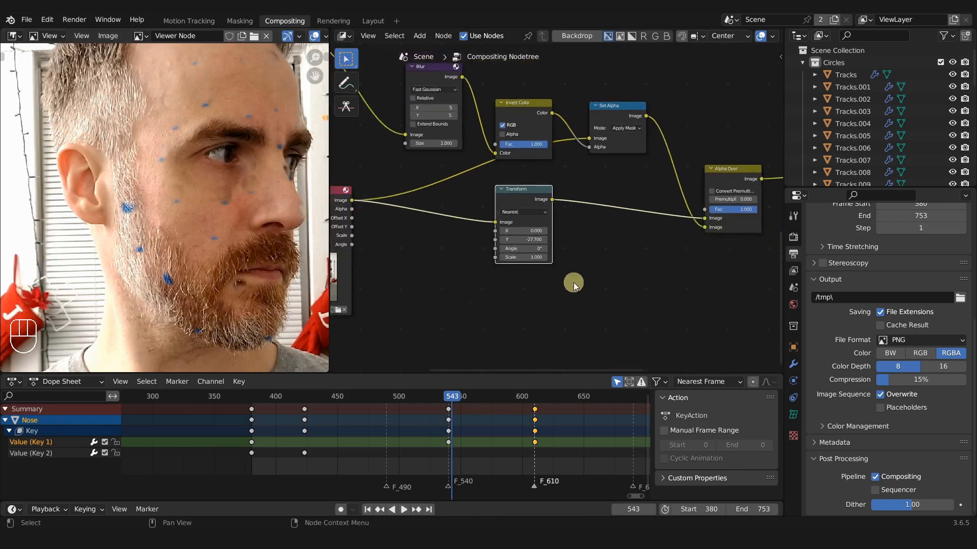
Preview the Transform output while setting its Y offset to -30.4, and preview the Set Alpha output for comparison
{"action": "left_click", "coordinate": [516, 201], "text": "ctrl+shift"}
{"action": "left_click_drag", "start_coordinate": [528, 240], "coordinate": [440, 243]}
{"action": "right_click", "coordinate": [441, 243]}
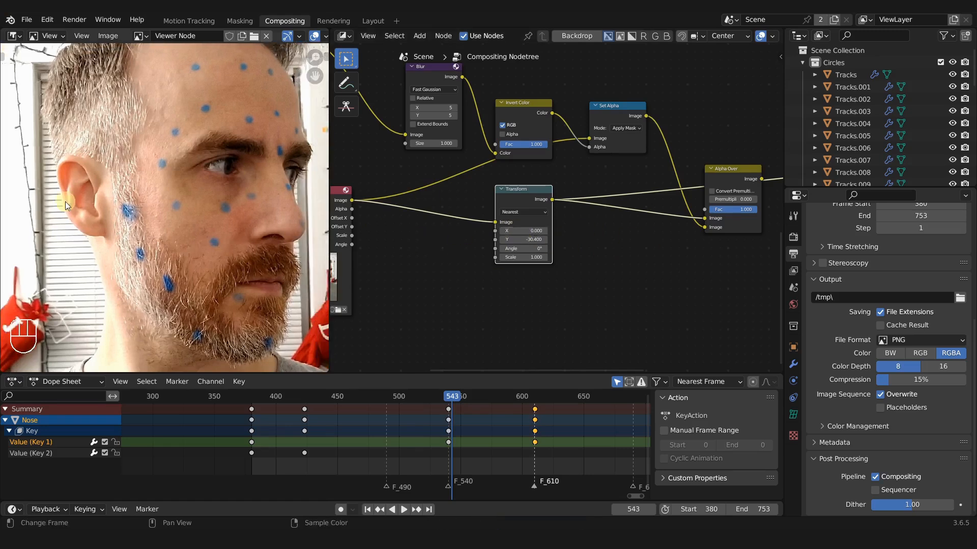
{"action": "middle_click_drag", "start_coordinate": [666, 261], "coordinate": [617, 262]}
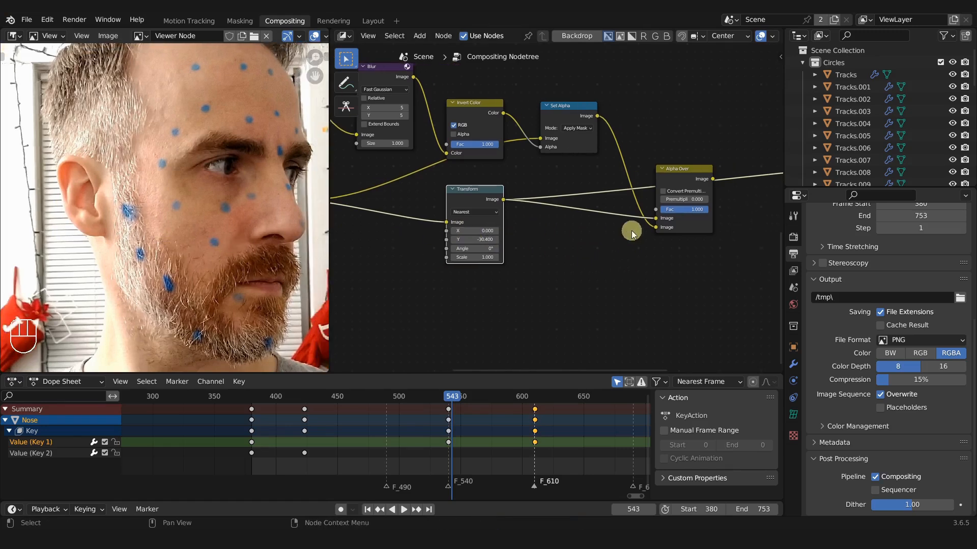
{"action": "left_click", "coordinate": [560, 116], "text": "ctrl+shift"}
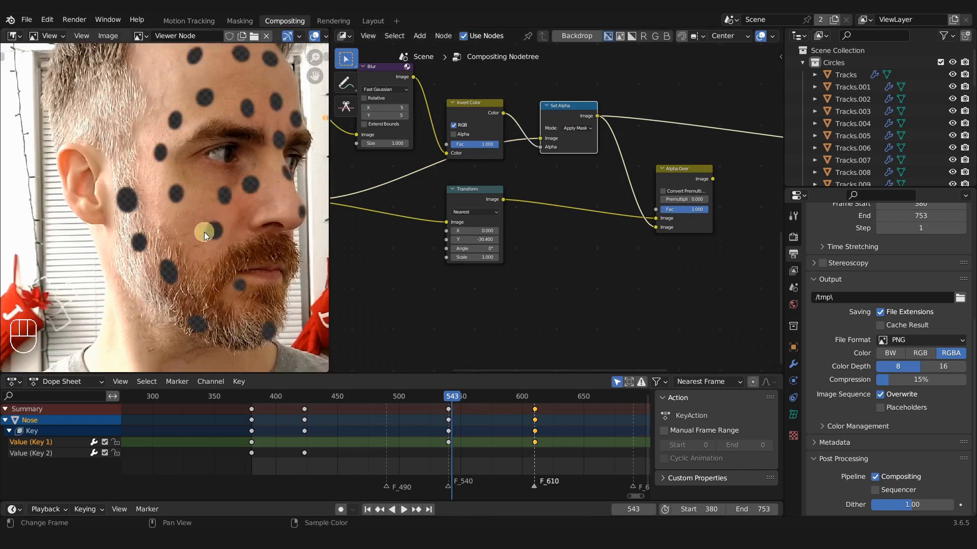
Show the Alpha Over result in the Viewer again and set the Transform node's Y offset to -56.4
{"action": "left_click", "coordinate": [686, 176], "text": "ctrl+shift"}
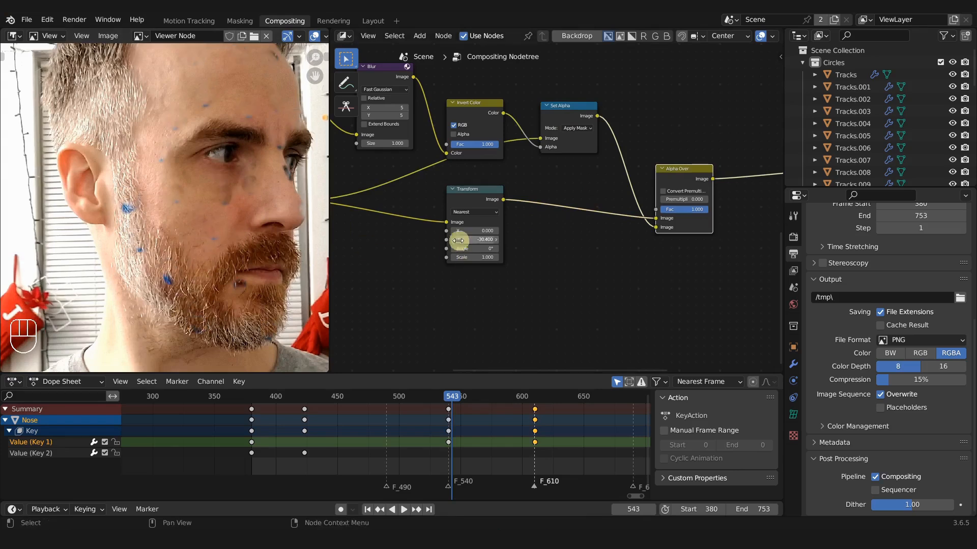
{"action": "left_click_drag", "start_coordinate": [460, 240], "coordinate": [608, 250]}
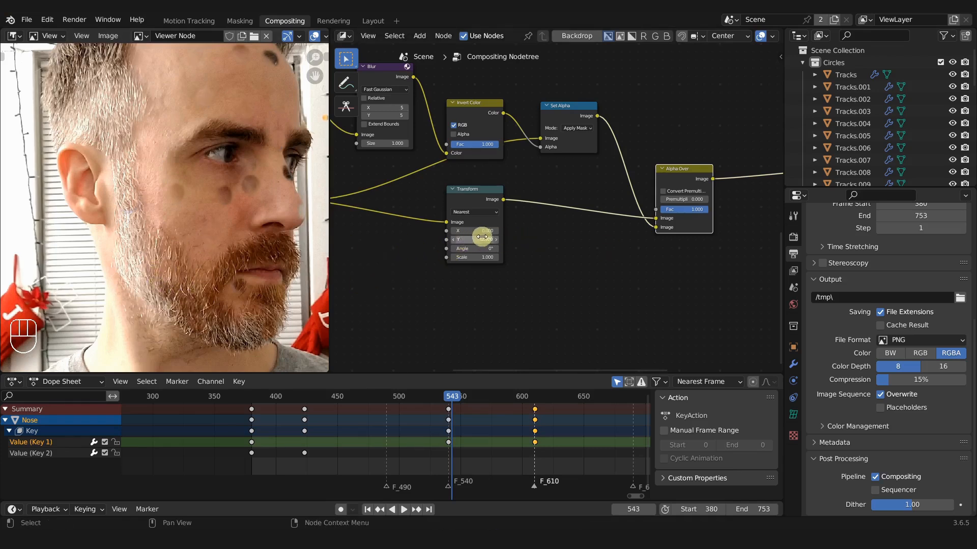
{"action": "left_click_drag", "start_coordinate": [483, 239], "coordinate": [458, 238]}
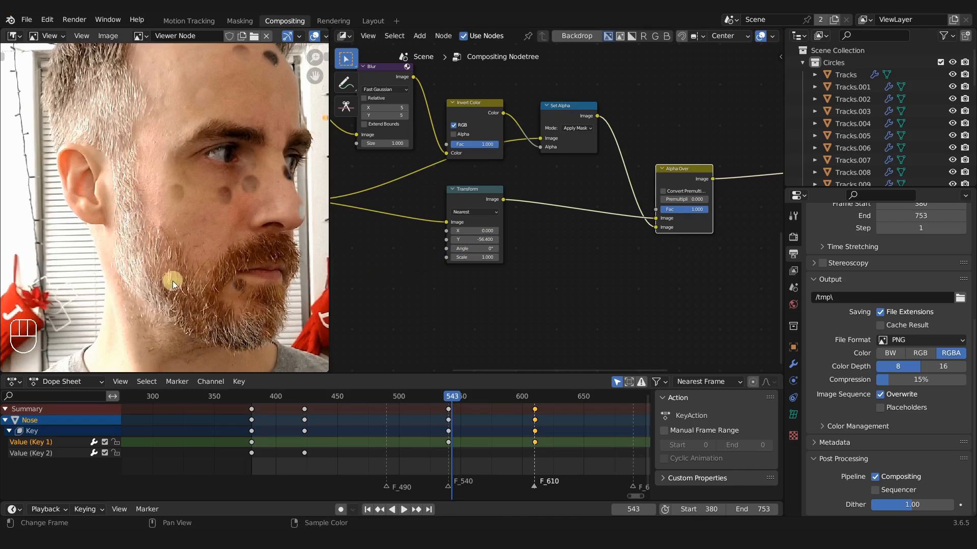
Set the lower chain's Blur node to 10 in both X and Y
{"action": "middle_click_drag", "start_coordinate": [407, 173], "coordinate": [469, 213]}
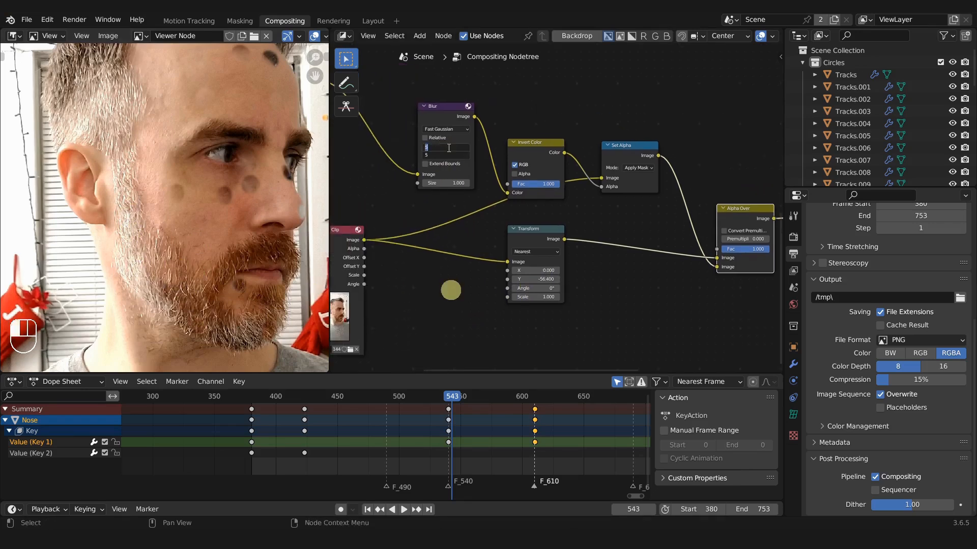
{"action": "type", "text": "0"}
{"action": "key", "text": "Return"}
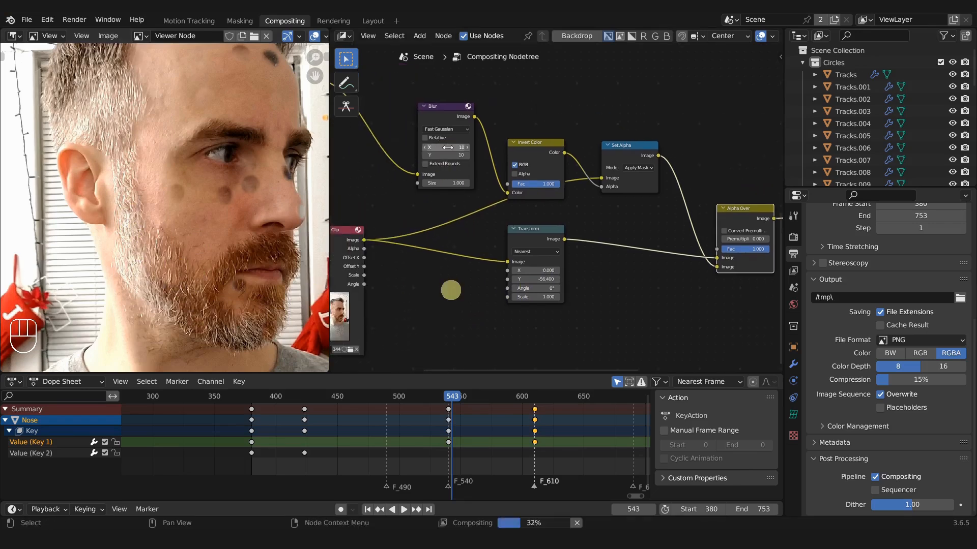
{"action": "left_click", "coordinate": [180, 161]}
{"action": "scroll", "coordinate": [218, 158], "scroll_direction": "down", "scroll_amount": 4}
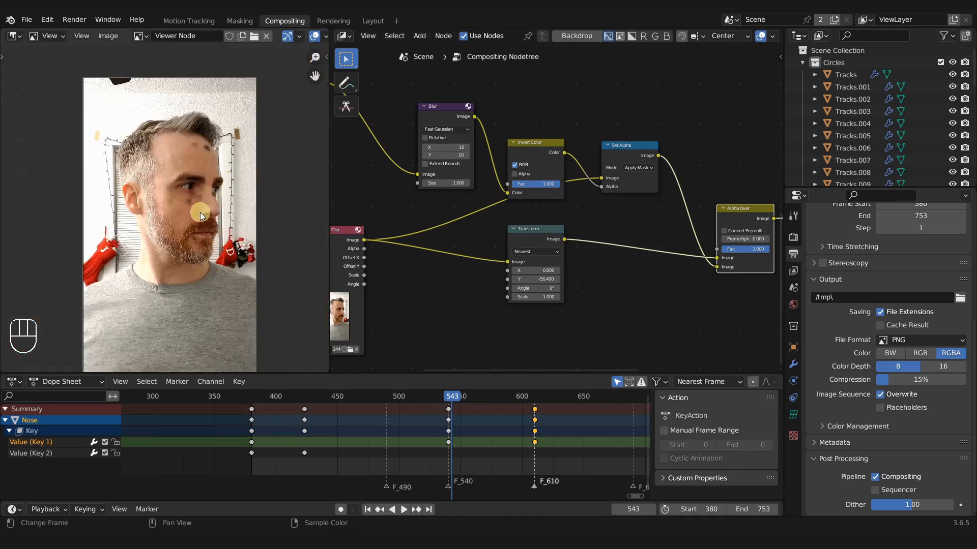
{"action": "scroll", "coordinate": [200, 213], "scroll_direction": "up", "scroll_amount": 2}
{"action": "scroll", "coordinate": [208, 270], "scroll_direction": "down", "scroll_amount": 1}
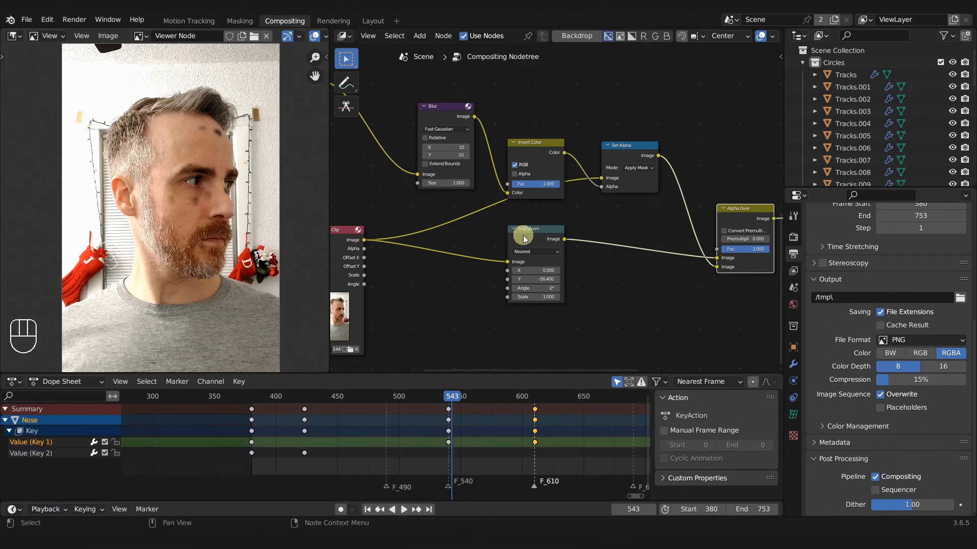
Reposition the upper chain's Alpha Over and Blur nodes and the lower Alpha Over to make room for merging both chains
{"action": "scroll", "coordinate": [601, 143], "scroll_direction": "down", "scroll_amount": 10}
{"action": "middle_click_drag", "start_coordinate": [575, 135], "coordinate": [556, 210], "text": "shift"}
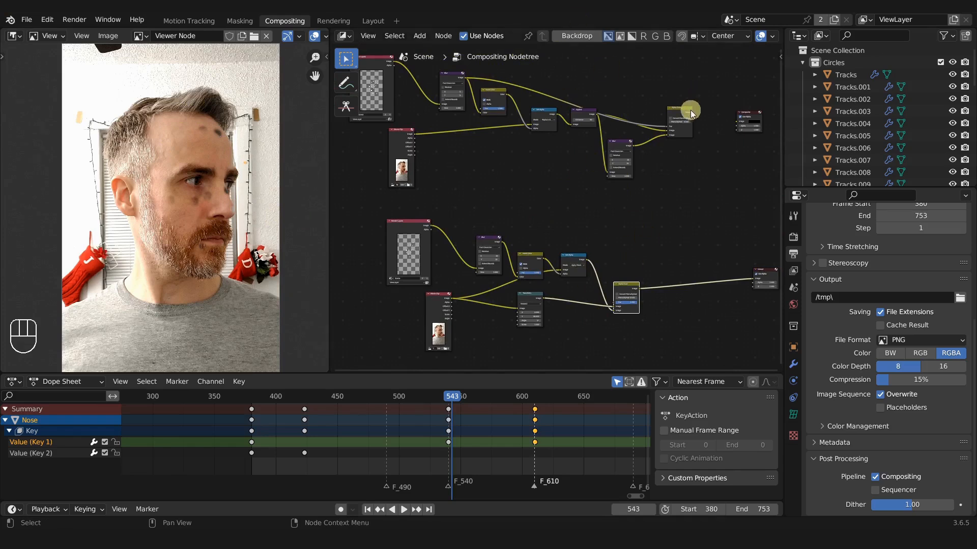
{"action": "left_click_drag", "start_coordinate": [688, 122], "coordinate": [692, 147]}
{"action": "left_click_drag", "start_coordinate": [621, 142], "coordinate": [602, 172]}
{"action": "left_click_drag", "start_coordinate": [628, 286], "coordinate": [681, 257]}
{"action": "middle_click_drag", "start_coordinate": [705, 241], "coordinate": [548, 257], "text": "shift"}
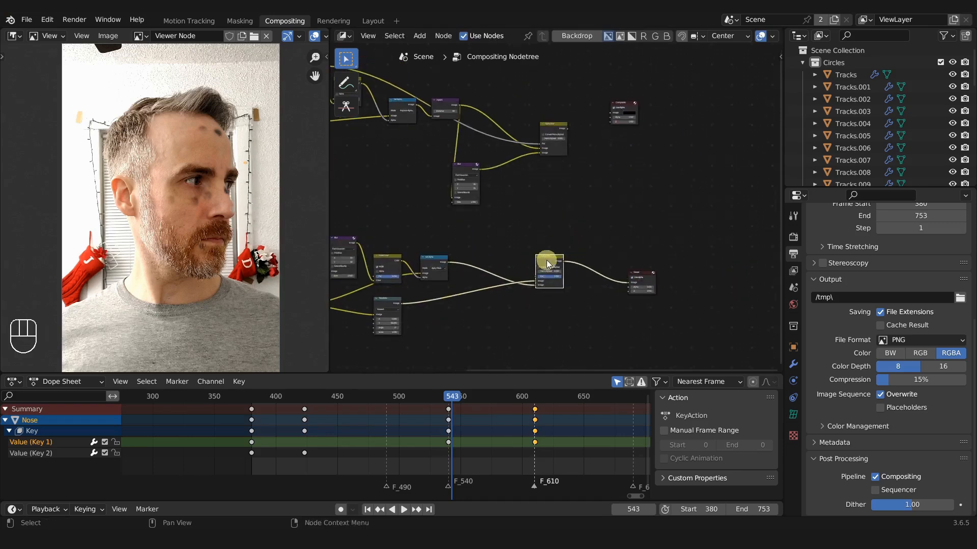
Duplicate the lower Alpha Over, feed it the upper chain as first Image and the lower chain as second, and preview it
{"action": "key", "text": "shift+d"}
{"action": "left_click", "coordinate": [602, 195]}
{"action": "scroll", "coordinate": [578, 221], "scroll_direction": "up", "scroll_amount": 1}
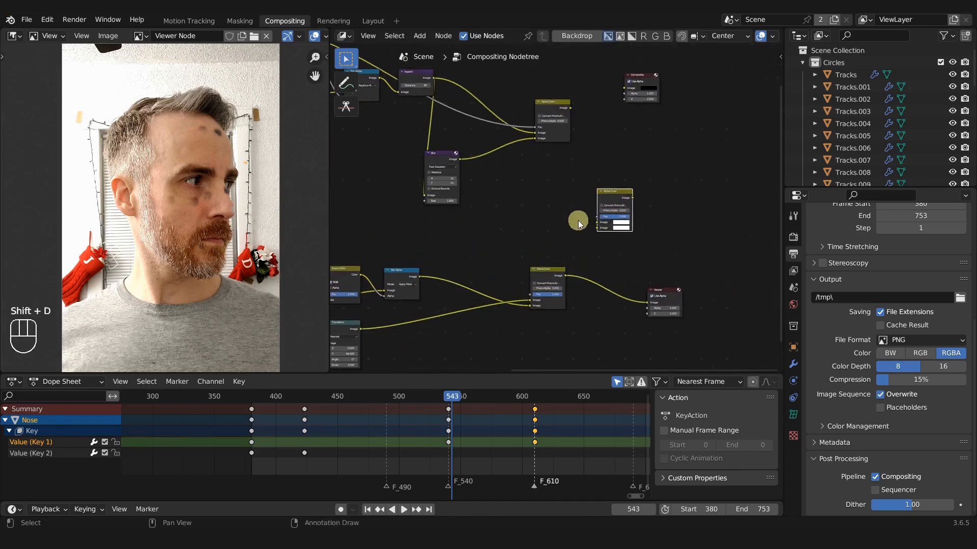
{"action": "left_click_drag", "start_coordinate": [570, 276], "coordinate": [597, 228]}
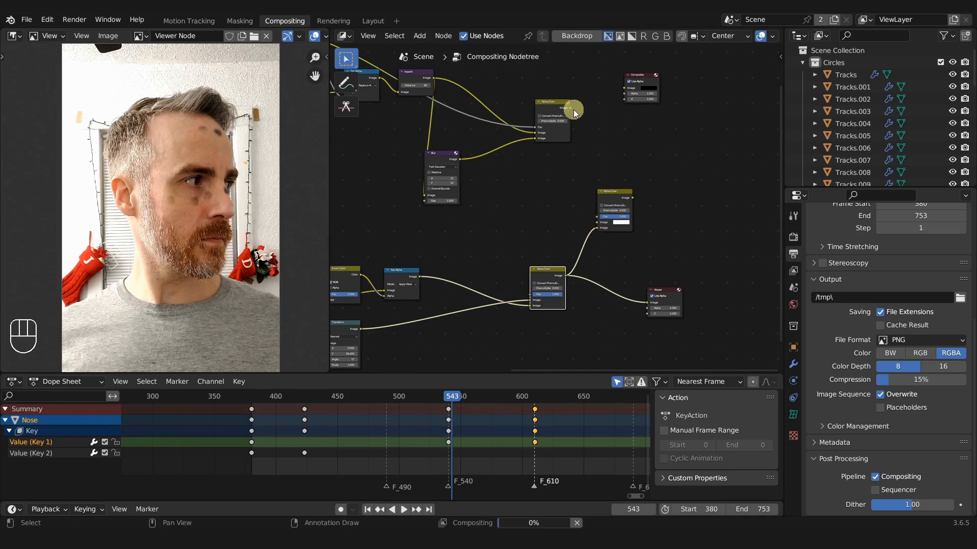
{"action": "left_click_drag", "start_coordinate": [570, 108], "coordinate": [602, 222]}
{"action": "left_click", "coordinate": [612, 197], "text": "ctrl+shift"}
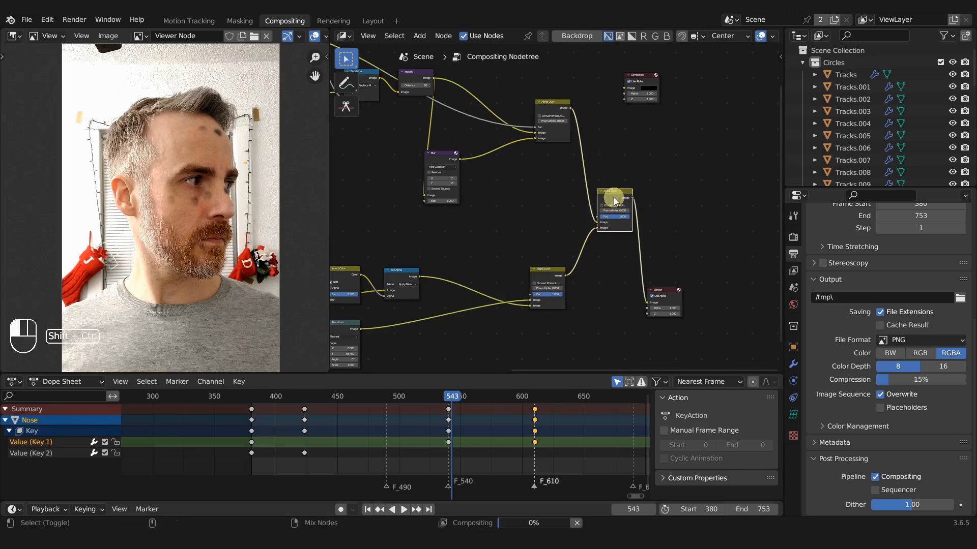
Set the combining Alpha Over node's Fac to 0.5 to blend the two marker-removal results
{"action": "scroll", "coordinate": [626, 228], "scroll_direction": "up", "scroll_amount": 3}
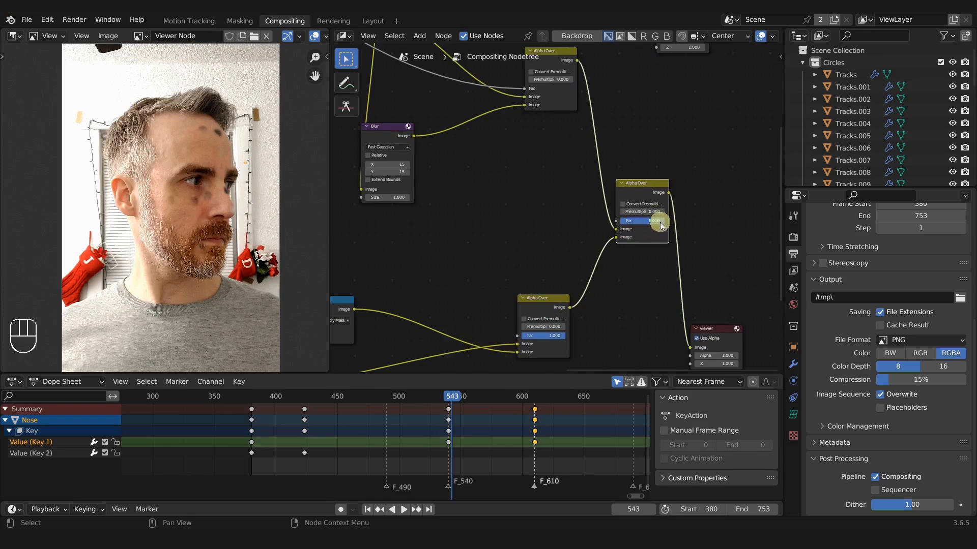
{"action": "left_click_drag", "start_coordinate": [659, 222], "coordinate": [619, 221]}
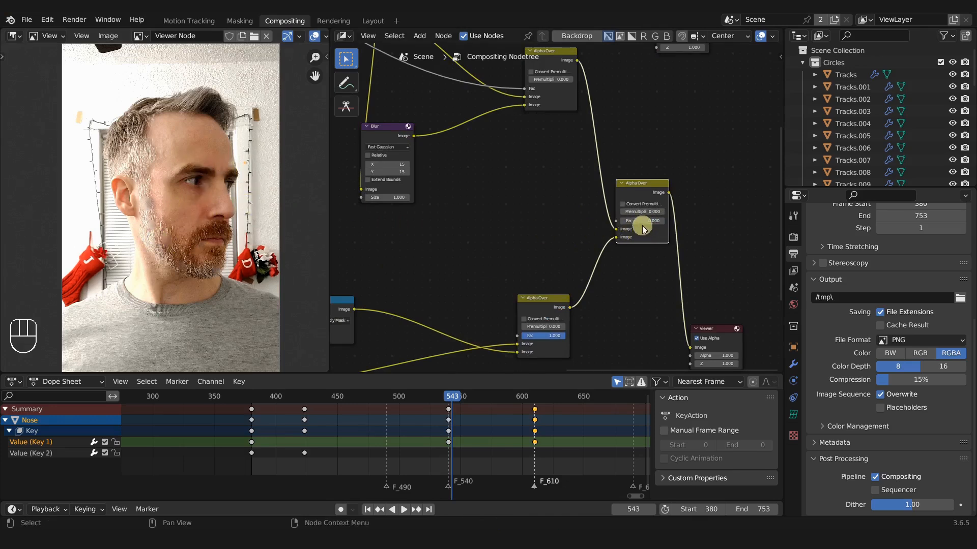
{"action": "double_click", "coordinate": [643, 221]}
{"action": "type", "text": ".5"}
{"action": "key", "text": "Return"}
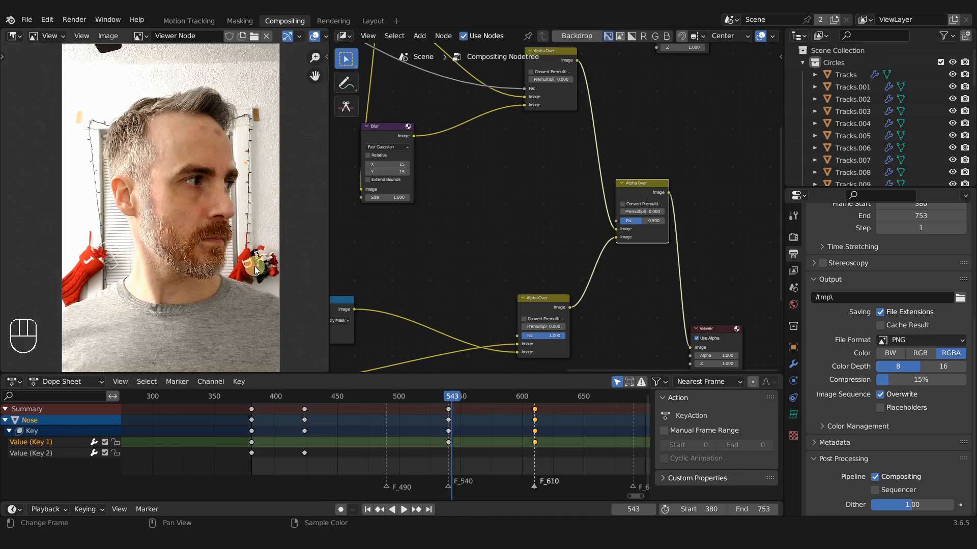
Examine the blended face for remaining marker traces and review both node chains feeding the combined result
{"action": "scroll", "coordinate": [238, 236], "scroll_direction": "up", "scroll_amount": 2}
{"action": "scroll", "coordinate": [238, 236], "scroll_direction": "down", "scroll_amount": 1}
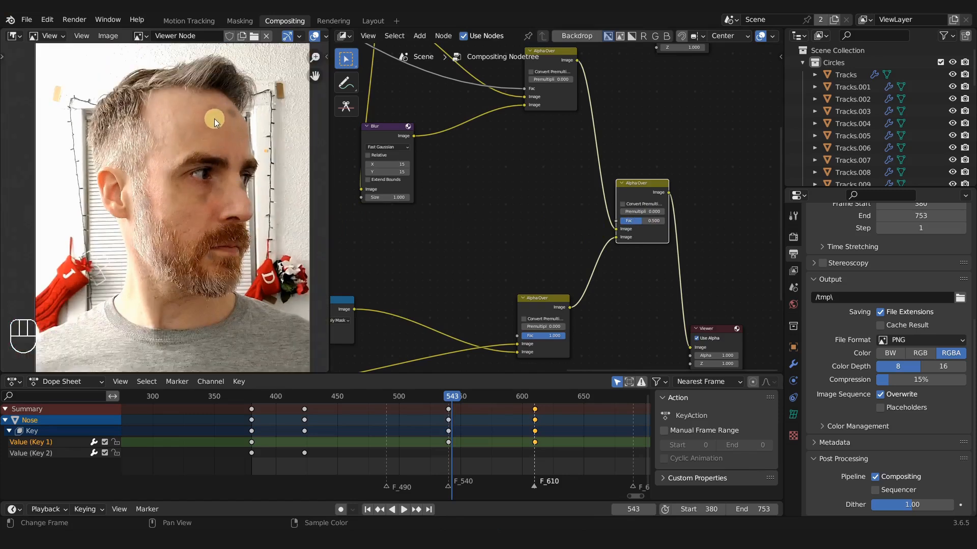
{"action": "scroll", "coordinate": [447, 265], "scroll_direction": "down", "scroll_amount": 4}
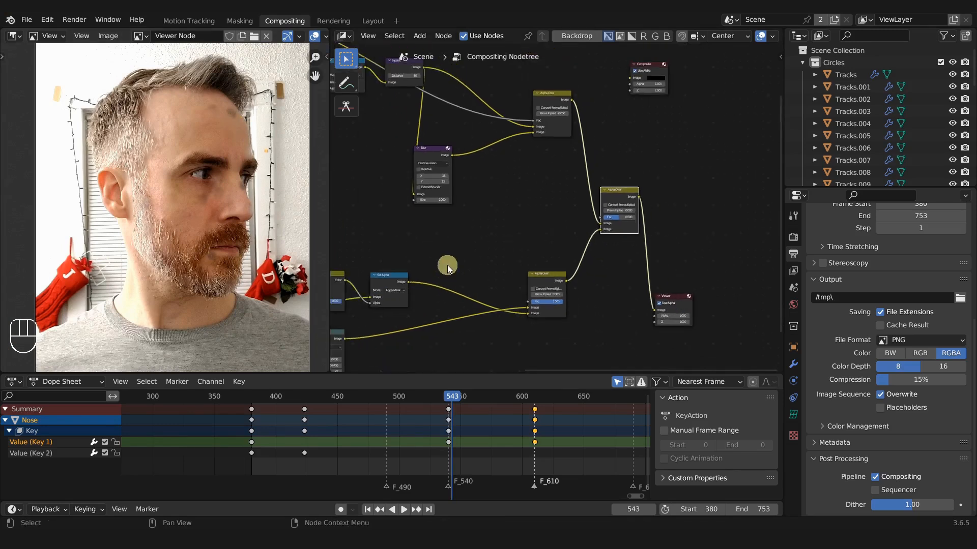
{"action": "middle_click_drag", "start_coordinate": [416, 127], "coordinate": [466, 186]}
{"action": "scroll", "coordinate": [466, 186], "scroll_direction": "up", "scroll_amount": 1}
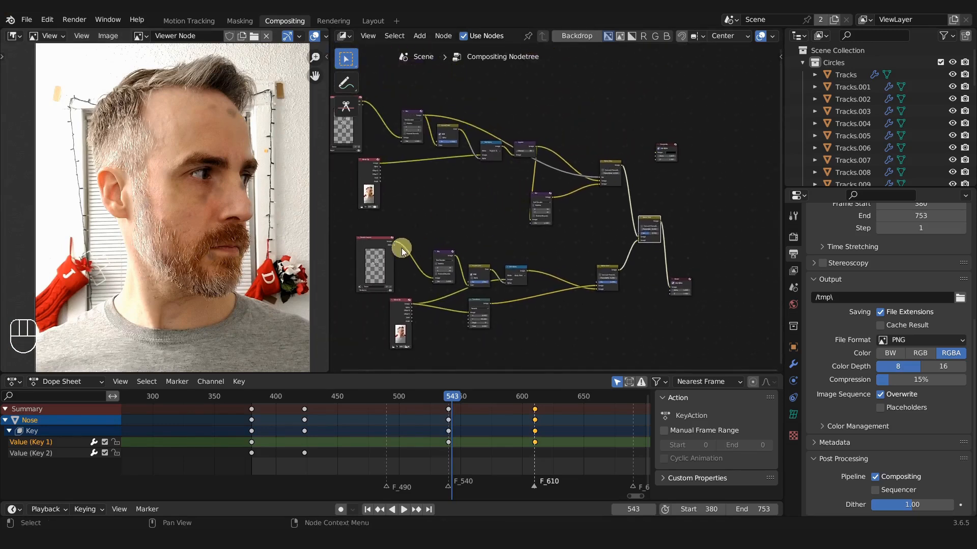
{"action": "middle_click_drag", "start_coordinate": [556, 251], "coordinate": [453, 251]}
{"action": "scroll", "coordinate": [505, 258], "scroll_direction": "up", "scroll_amount": 2}
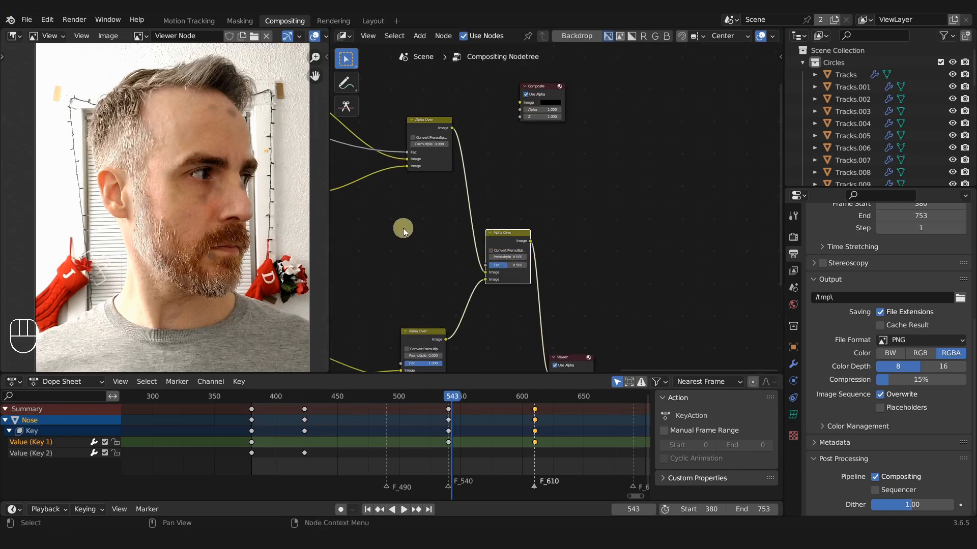
{"action": "scroll", "coordinate": [403, 232], "scroll_direction": "down", "scroll_amount": 10}
{"action": "middle_click_drag", "start_coordinate": [351, 280], "coordinate": [558, 235], "text": "shift"}
{"action": "scroll", "coordinate": [554, 234], "scroll_direction": "up", "scroll_amount": 1}
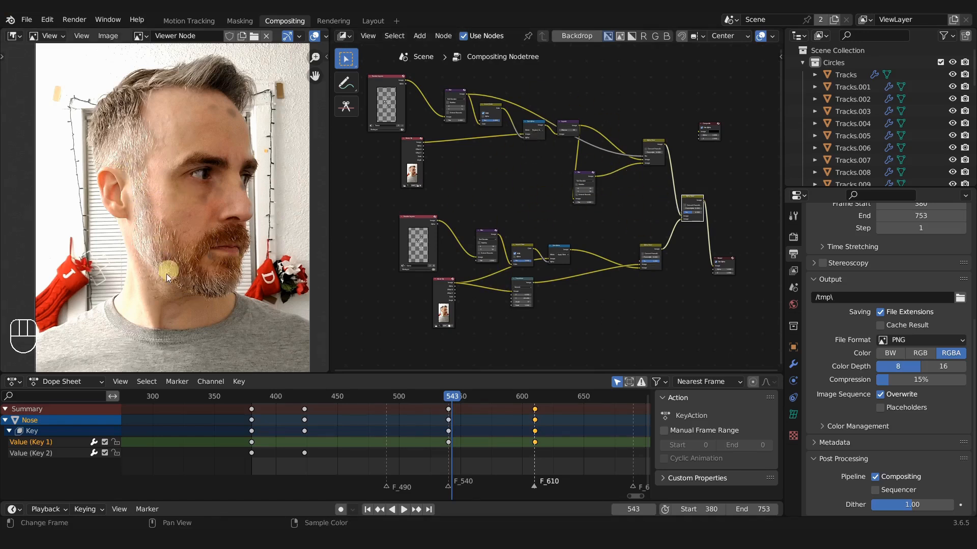
Switch to the Masking workspace, enable the mask spline display and turn off the mask overlay
{"action": "left_click", "coordinate": [242, 22]}
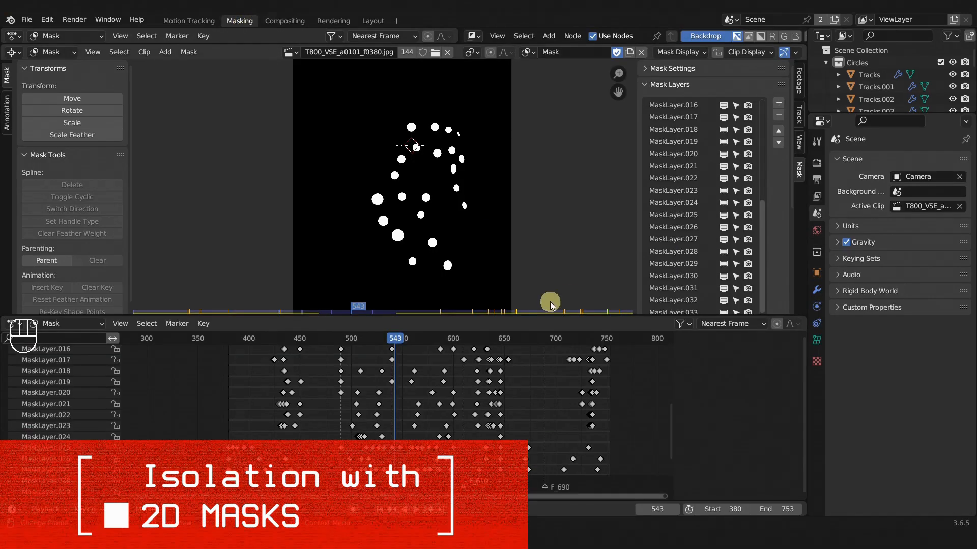
{"action": "left_click", "coordinate": [676, 52]}
{"action": "left_click", "coordinate": [635, 82]}
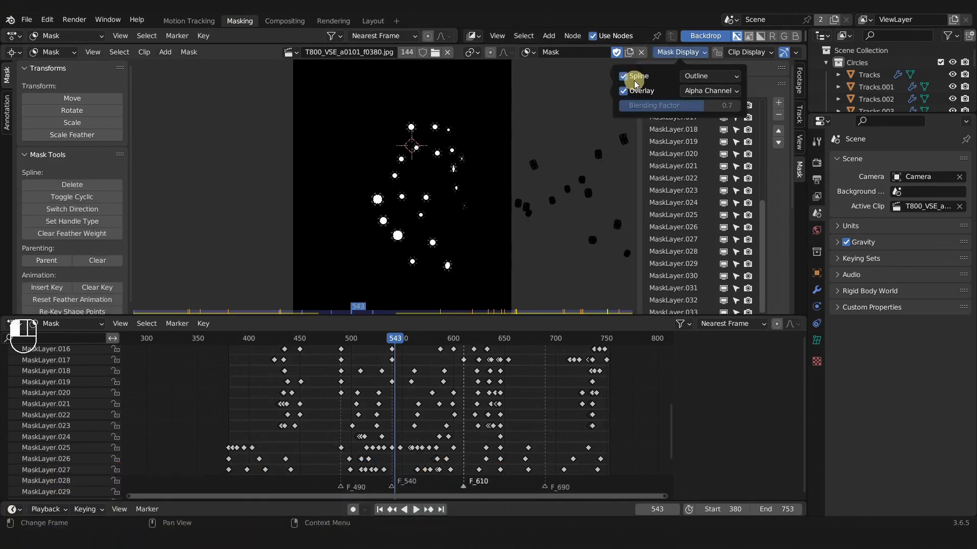
{"action": "left_click", "coordinate": [627, 92]}
{"action": "left_click", "coordinate": [454, 194]}
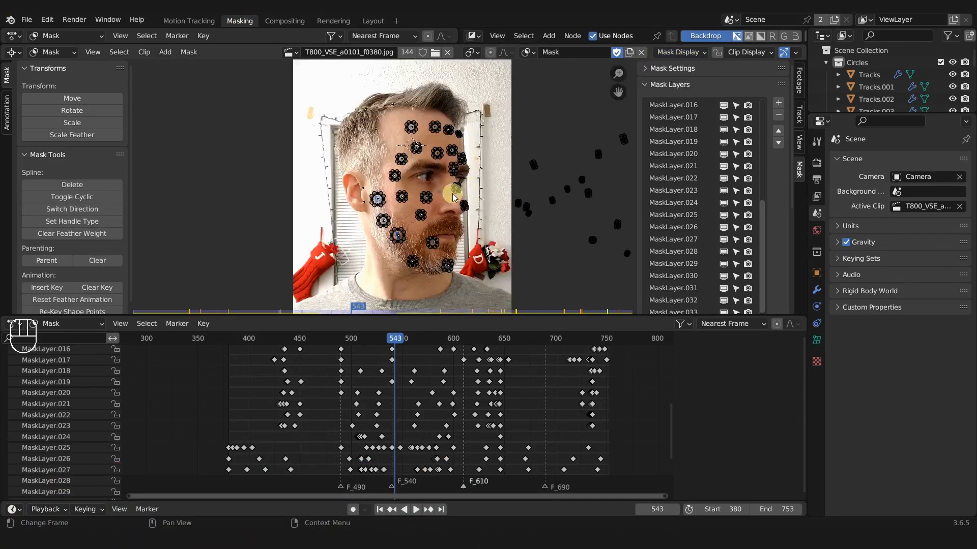
Create a new mask and name it Mask_Beard
{"action": "left_click", "coordinate": [630, 53]}
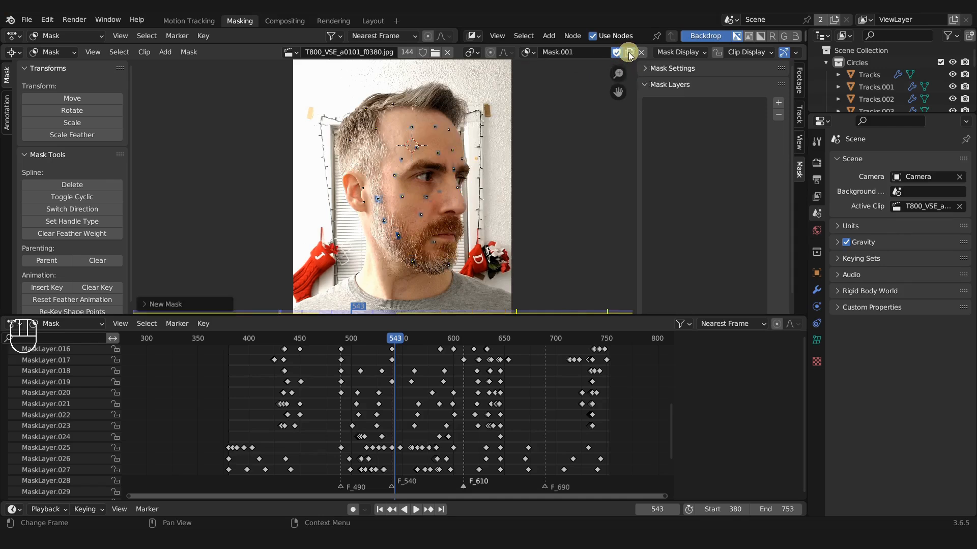
{"action": "double_click", "coordinate": [584, 51]}
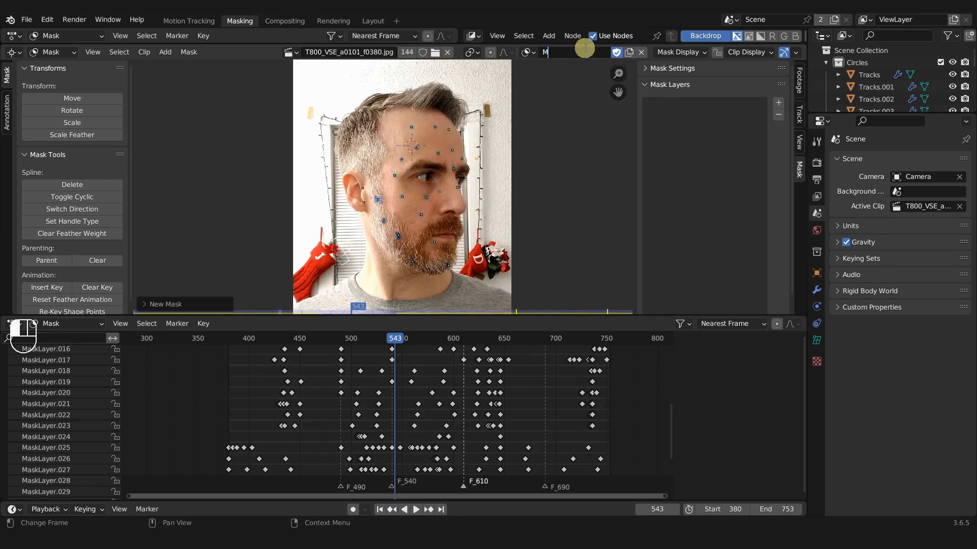
{"action": "type", "text": "Mask_Beard"}
{"action": "key", "text": "Return"}
Add a circle to Mask_Beard over the upper beard near the ear, with only Mask_Beard's layers expanded in the Dope Sheet
{"action": "scroll", "coordinate": [39, 372], "scroll_direction": "up", "scroll_amount": 10}
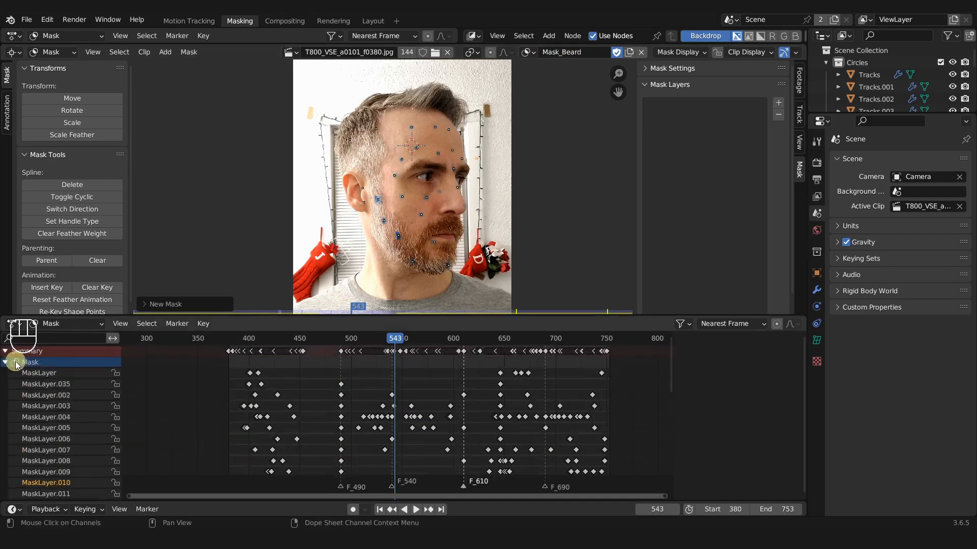
{"action": "left_click", "coordinate": [6, 363]}
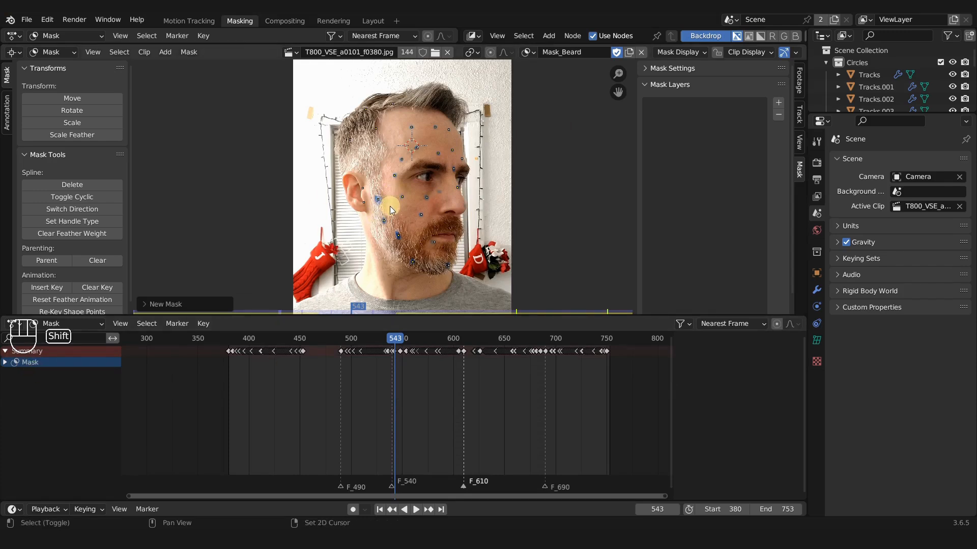
{"action": "key", "text": "shift+a"}
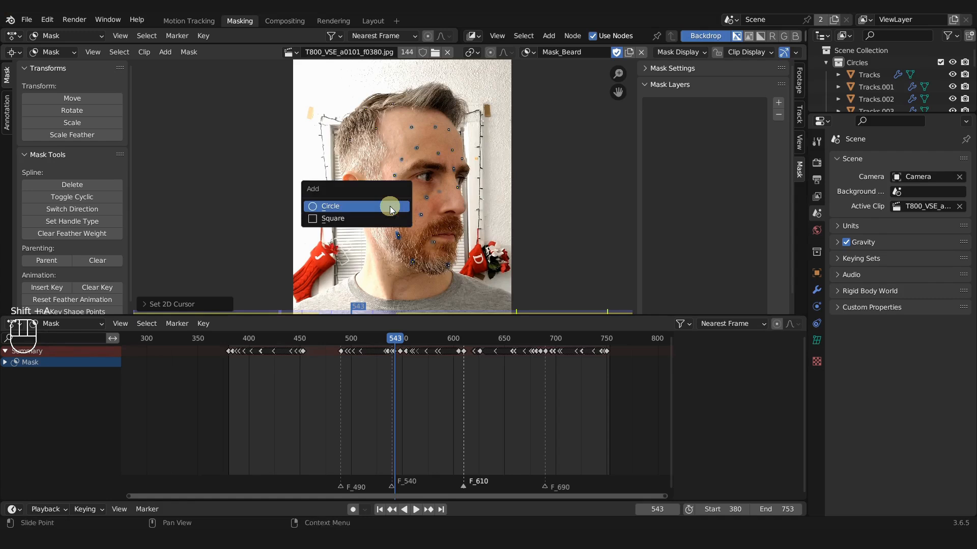
{"action": "left_click", "coordinate": [391, 206]}
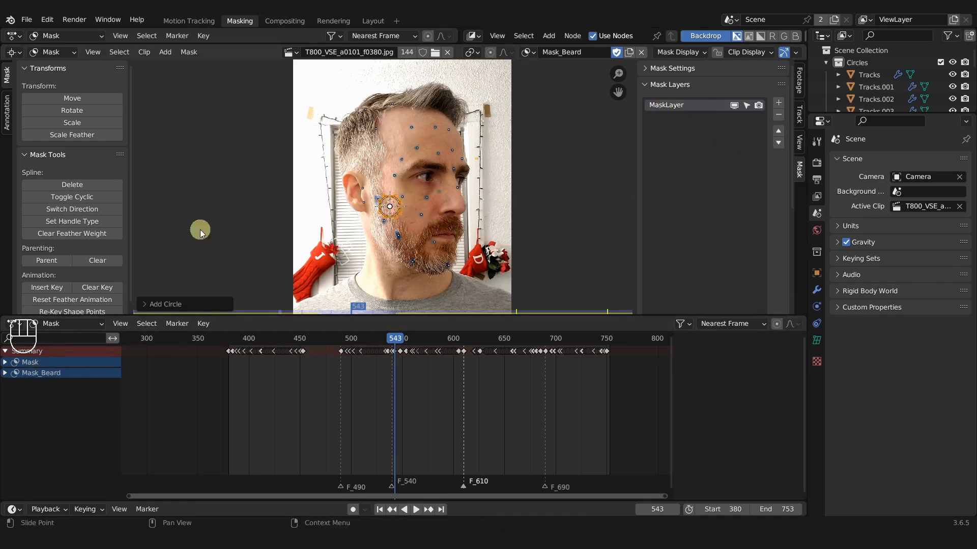
{"action": "left_click", "coordinate": [5, 373]}
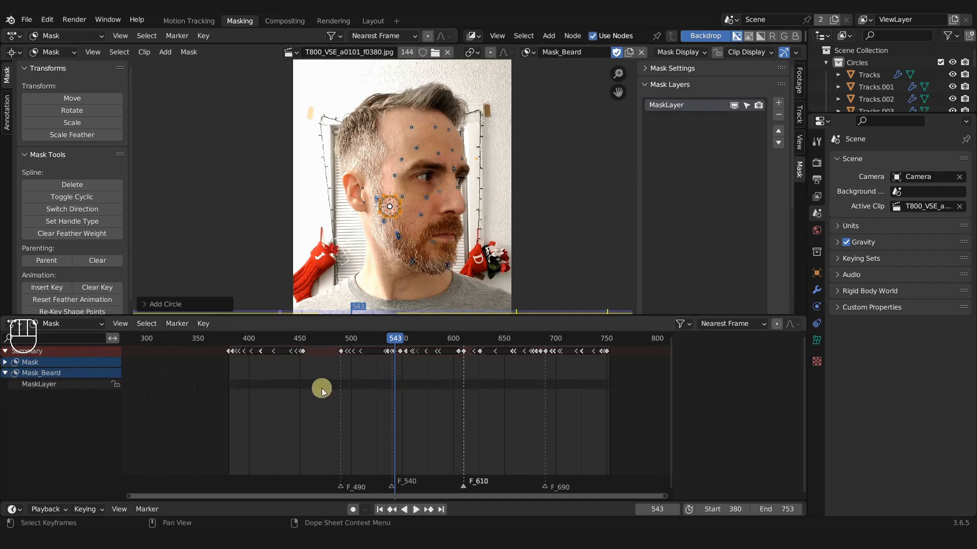
At frame 540, show the tracking markers over the face, deselect them all in the Motion Tracking workspace and return to Masking
{"action": "left_click", "coordinate": [375, 337]}
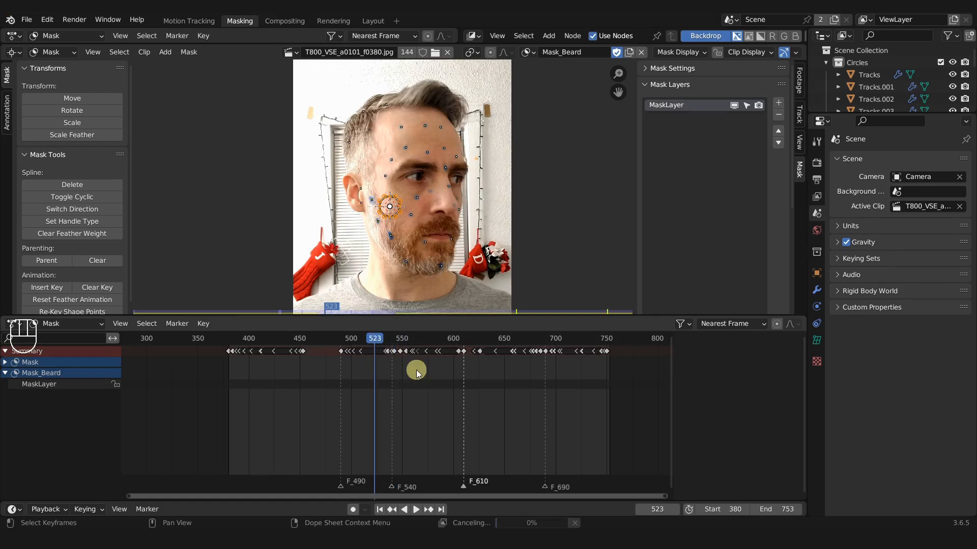
{"action": "key", "text": "Up"}
{"action": "scroll", "coordinate": [407, 215], "scroll_direction": "up", "scroll_amount": 3}
{"action": "middle_click_drag", "start_coordinate": [411, 213], "coordinate": [398, 111]}
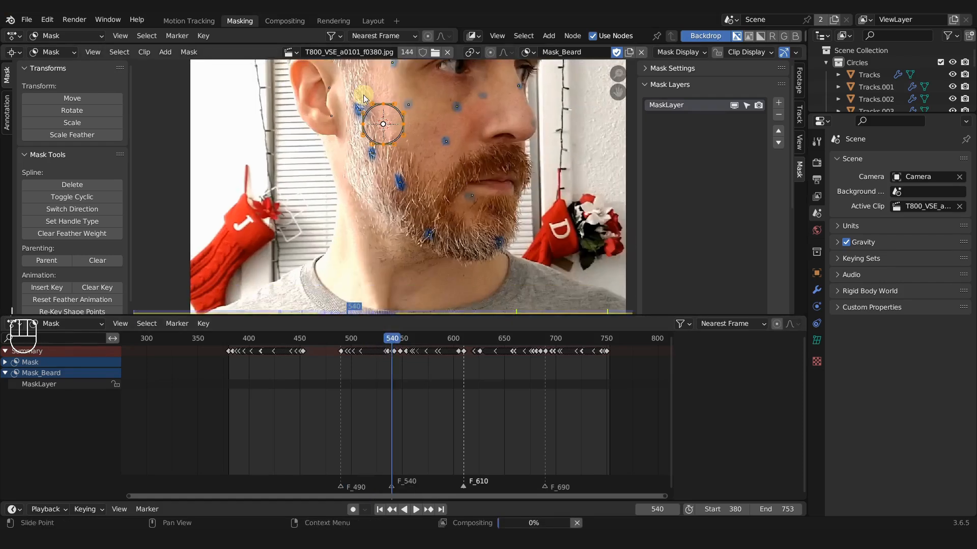
{"action": "middle_click_drag", "start_coordinate": [433, 206], "coordinate": [459, 227]}
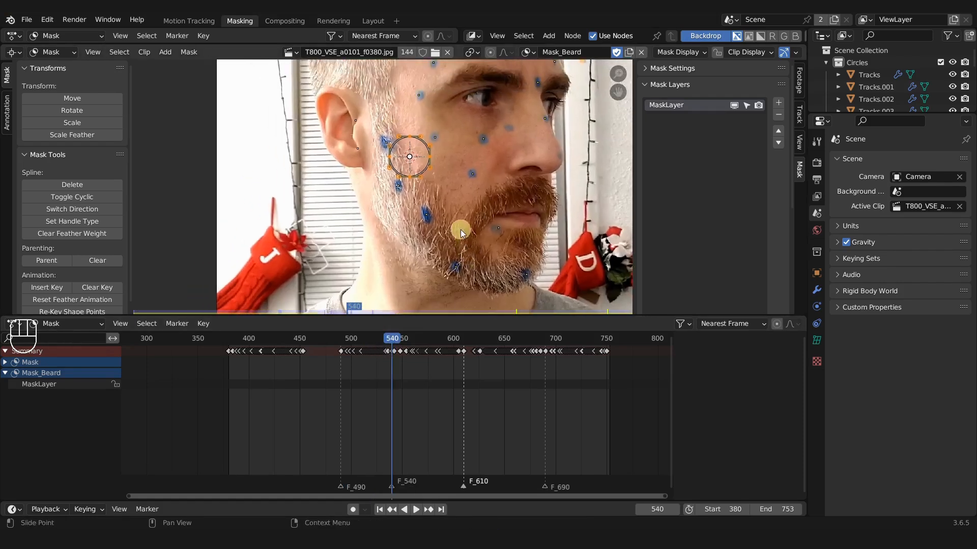
{"action": "key", "text": "q"}
{"action": "left_click", "coordinate": [460, 227]}
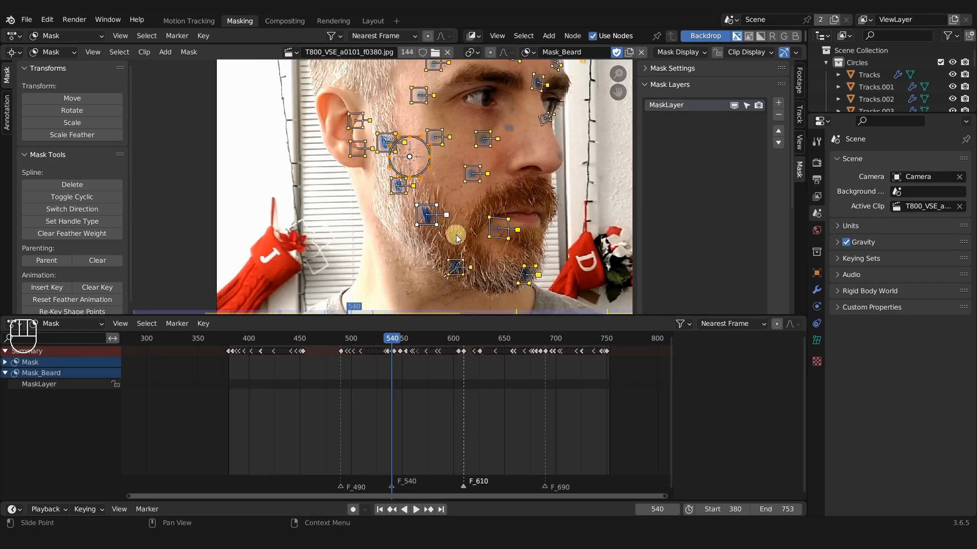
{"action": "left_click", "coordinate": [184, 22]}
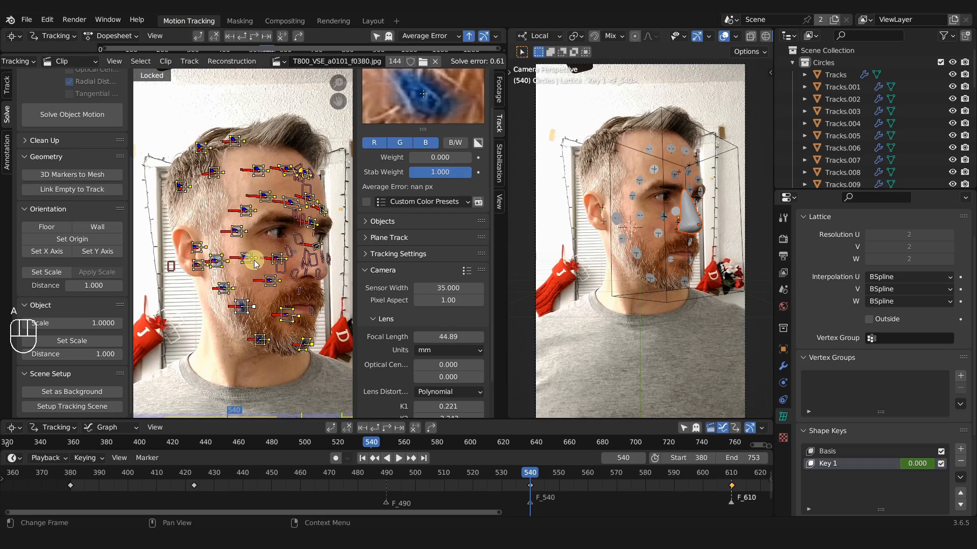
{"action": "left_click", "coordinate": [239, 21]}
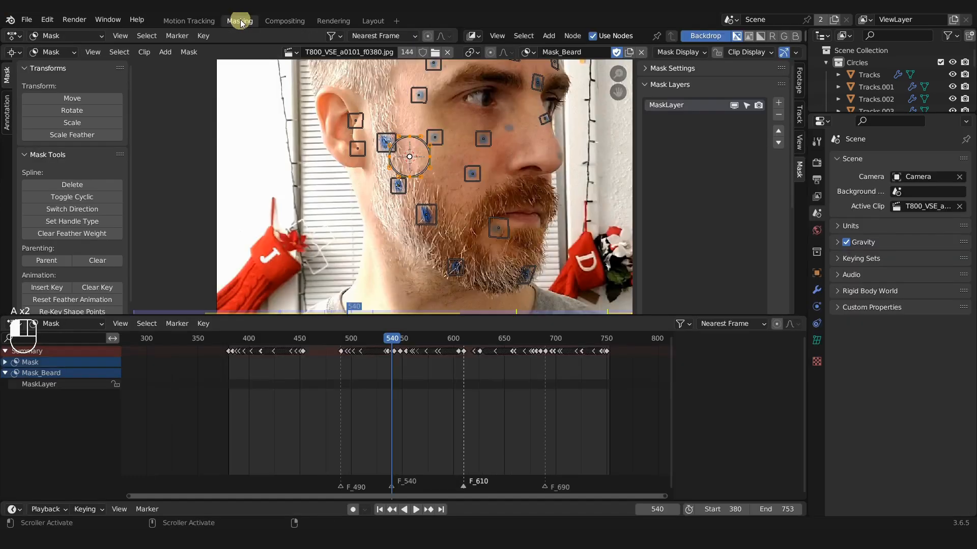
Stretch the circle into an elongated shape along the cheek, moving its control points from beside the ear down to the lower jaw
{"action": "left_click_drag", "start_coordinate": [409, 176], "coordinate": [477, 272]}
{"action": "middle_click_drag", "start_coordinate": [431, 279], "coordinate": [426, 241]}
{"action": "left_click_drag", "start_coordinate": [407, 263], "coordinate": [429, 253]}
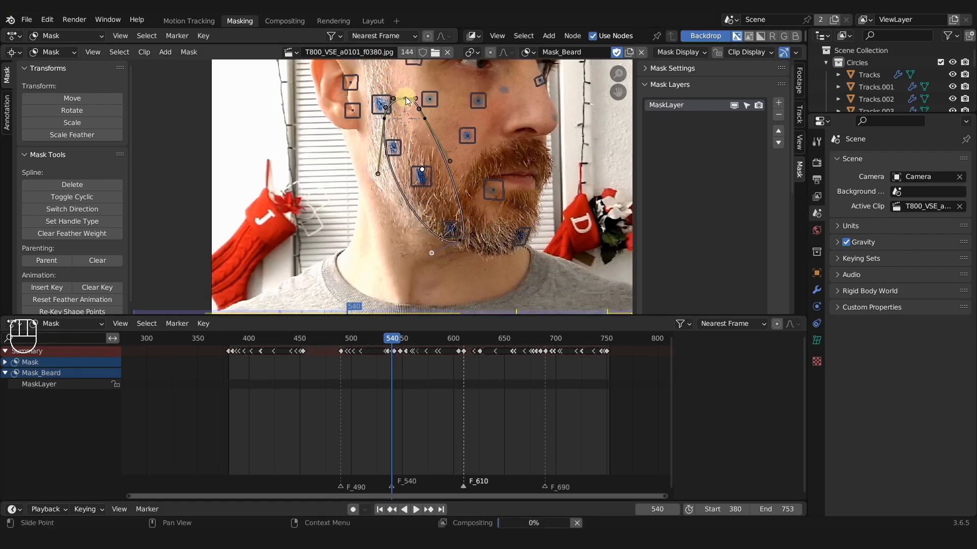
{"action": "left_click_drag", "start_coordinate": [404, 98], "coordinate": [383, 173]}
{"action": "left_click_drag", "start_coordinate": [423, 120], "coordinate": [418, 136]}
{"action": "left_click_drag", "start_coordinate": [372, 95], "coordinate": [378, 92]}
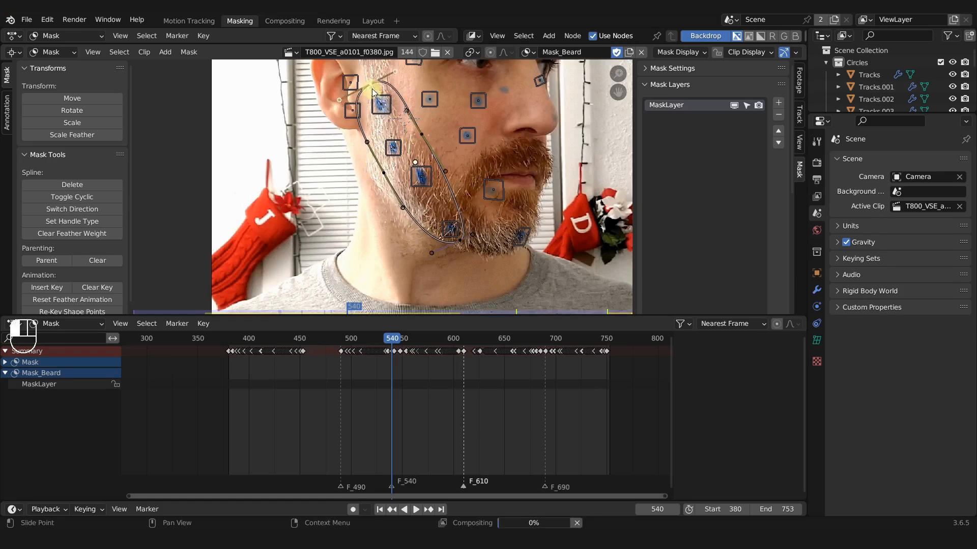
Tighten the mask around the side beard by moving both side points inward and shortening the top point's handles
{"action": "left_click_drag", "start_coordinate": [422, 136], "coordinate": [433, 155]}
{"action": "left_click_drag", "start_coordinate": [385, 177], "coordinate": [392, 185]}
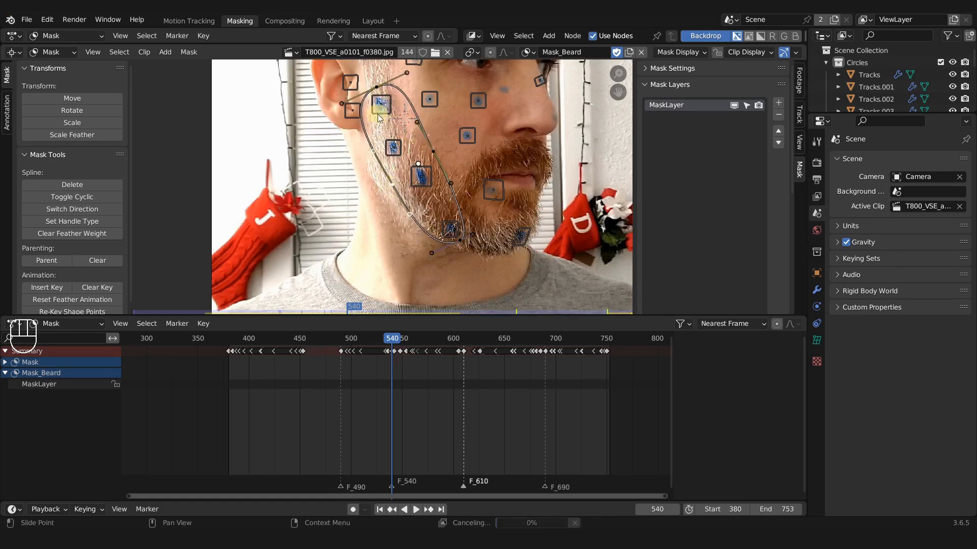
{"action": "left_click_drag", "start_coordinate": [406, 74], "coordinate": [391, 81]}
{"action": "left_click_drag", "start_coordinate": [342, 102], "coordinate": [358, 95]}
{"action": "left_click", "coordinate": [378, 88]}
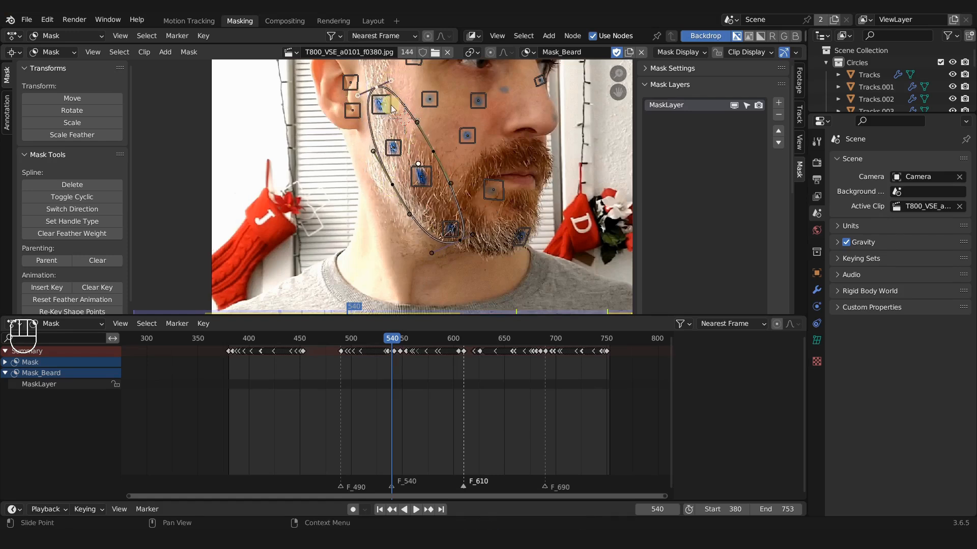
Parent the mask's lowest point to the tracking marker on the lower jaw
{"action": "left_click", "coordinate": [434, 151]}
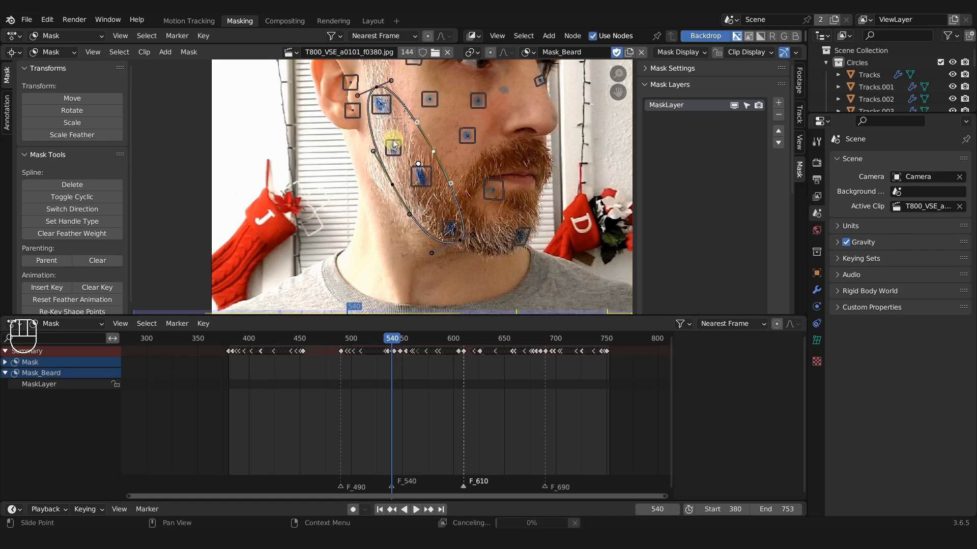
{"action": "left_click", "coordinate": [459, 240]}
{"action": "left_click", "coordinate": [453, 224]}
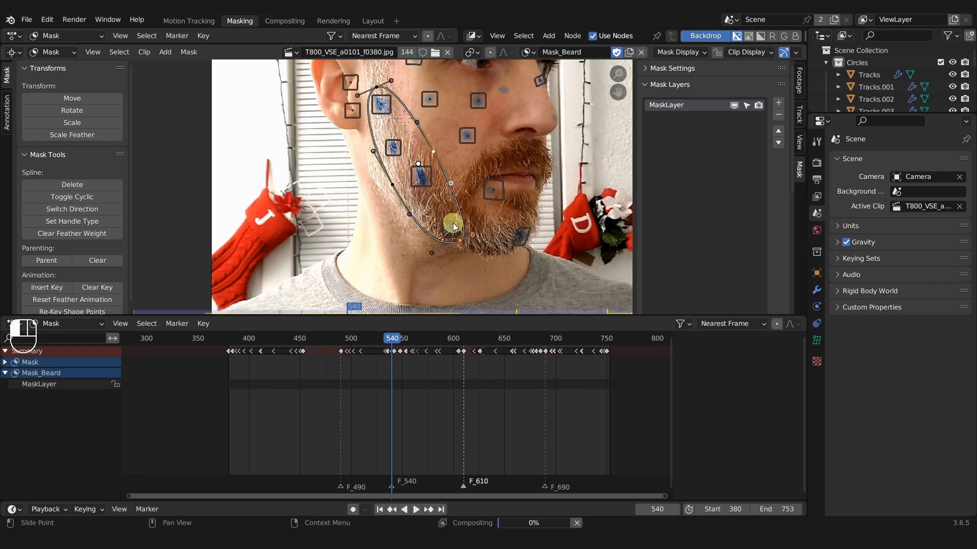
{"action": "left_click", "coordinate": [47, 265]}
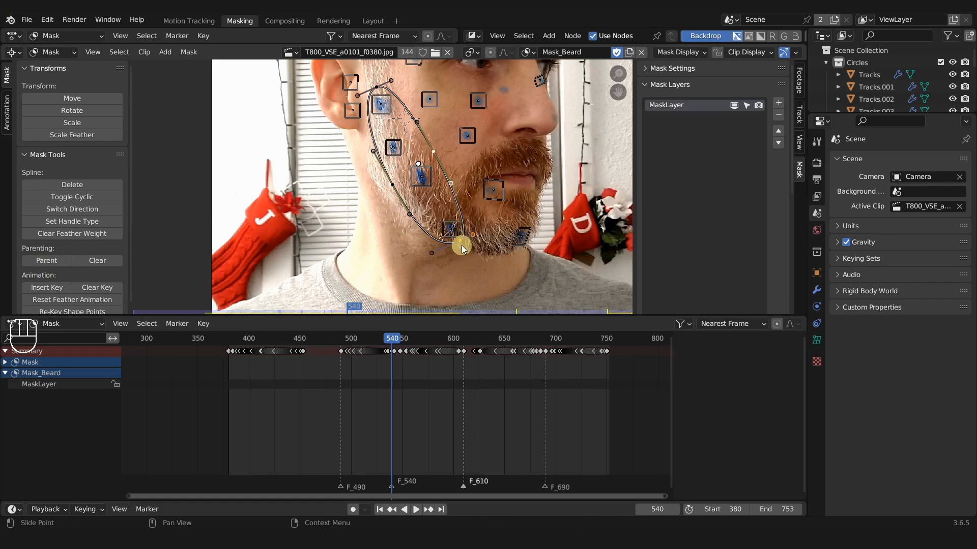
{"action": "left_click", "coordinate": [447, 223]}
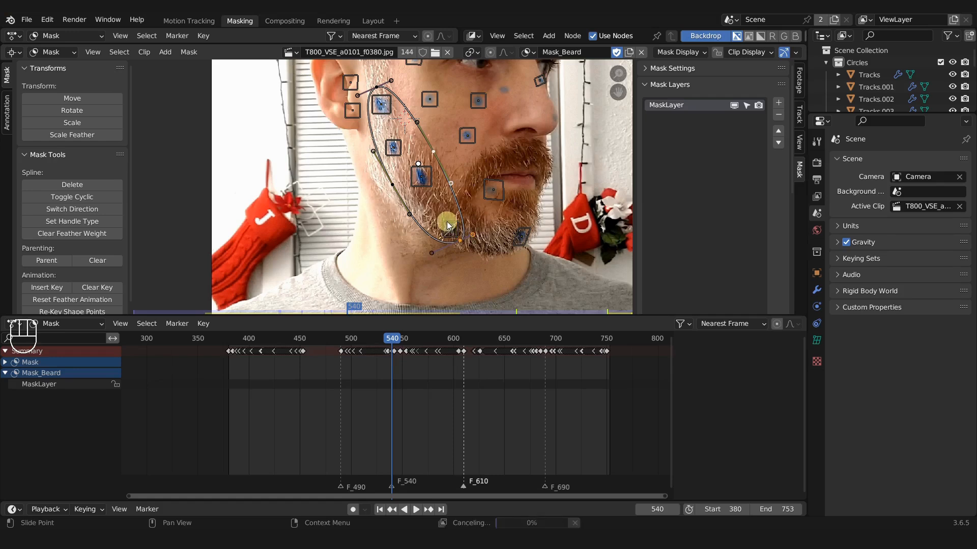
{"action": "mouse_move", "coordinate": [460, 240]}
{"action": "left_mouse_down"}
{"action": "mouse_move", "coordinate": [438, 201]}
{"action": "mouse_move", "coordinate": [461, 239]}
{"action": "left_mouse_up"}
{"action": "left_click", "coordinate": [457, 234]}
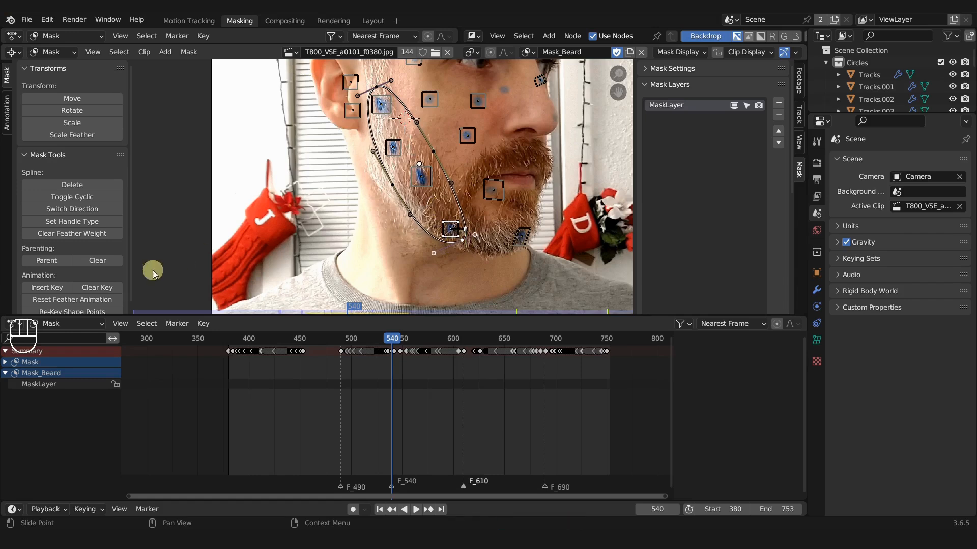
Adjust the mask's side points, then parent the side and top points to their nearest beard tracking markers
{"action": "mouse_move", "coordinate": [393, 185]}
{"action": "left_mouse_down"}
{"action": "mouse_move", "coordinate": [376, 159]}
{"action": "mouse_move", "coordinate": [444, 164]}
{"action": "left_mouse_up"}
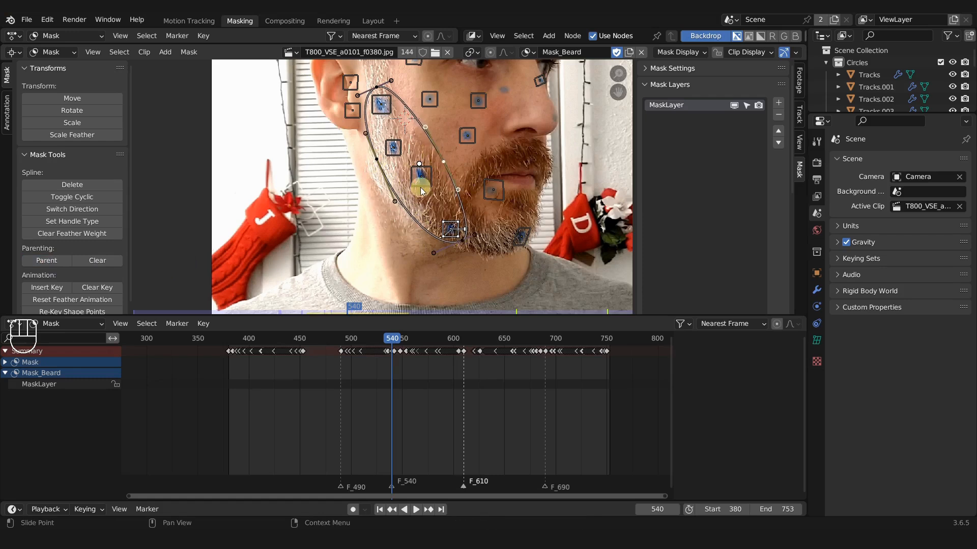
{"action": "left_click", "coordinate": [421, 176]}
{"action": "left_click", "coordinate": [49, 264]}
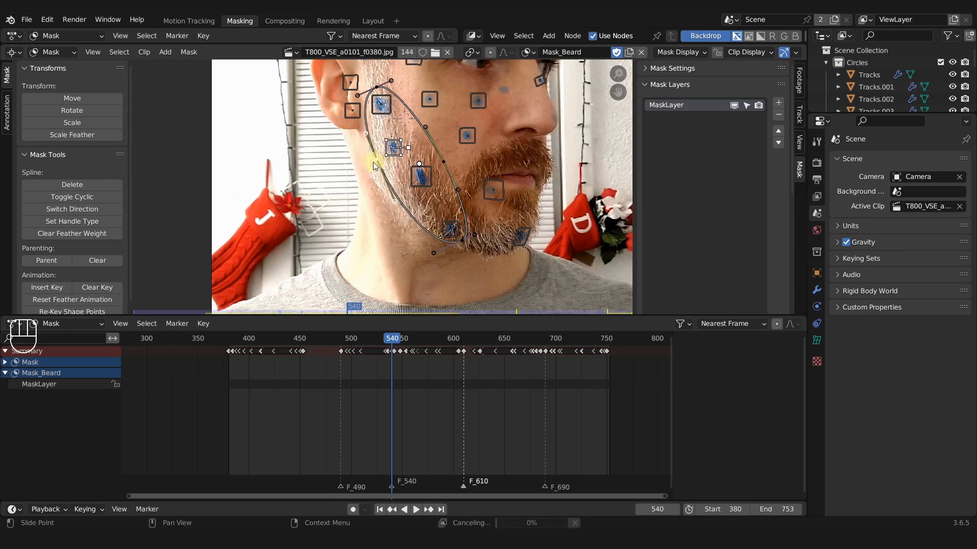
{"action": "left_click", "coordinate": [43, 262]}
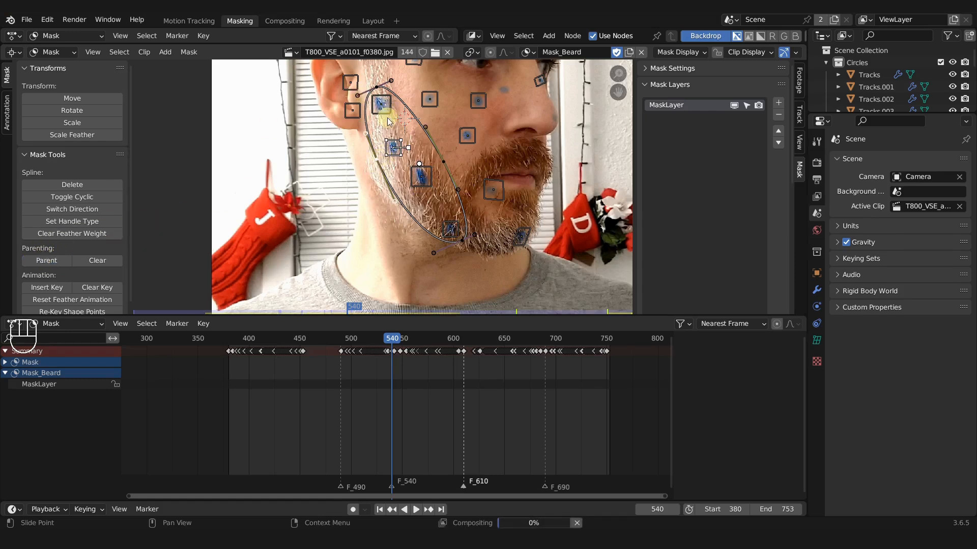
{"action": "left_click", "coordinate": [379, 90]}
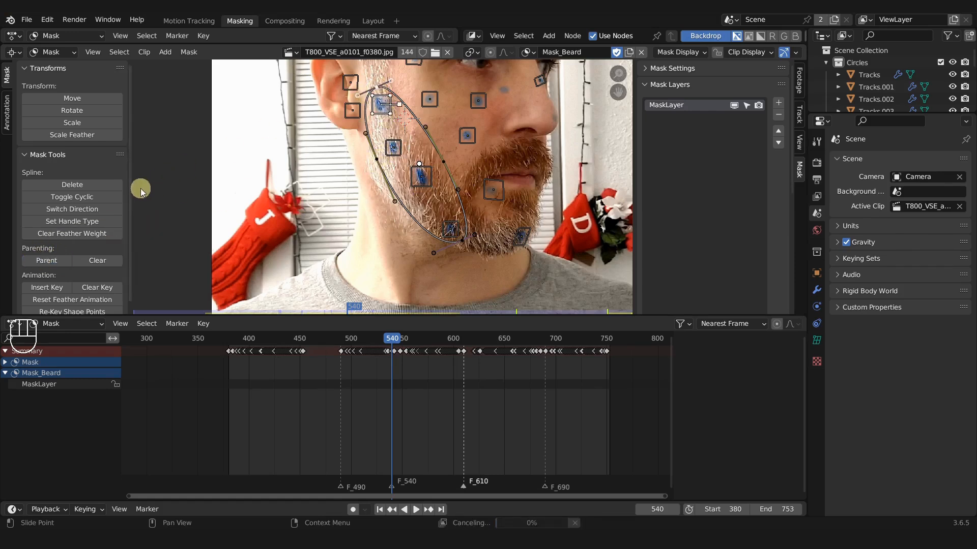
{"action": "left_click", "coordinate": [49, 260]}
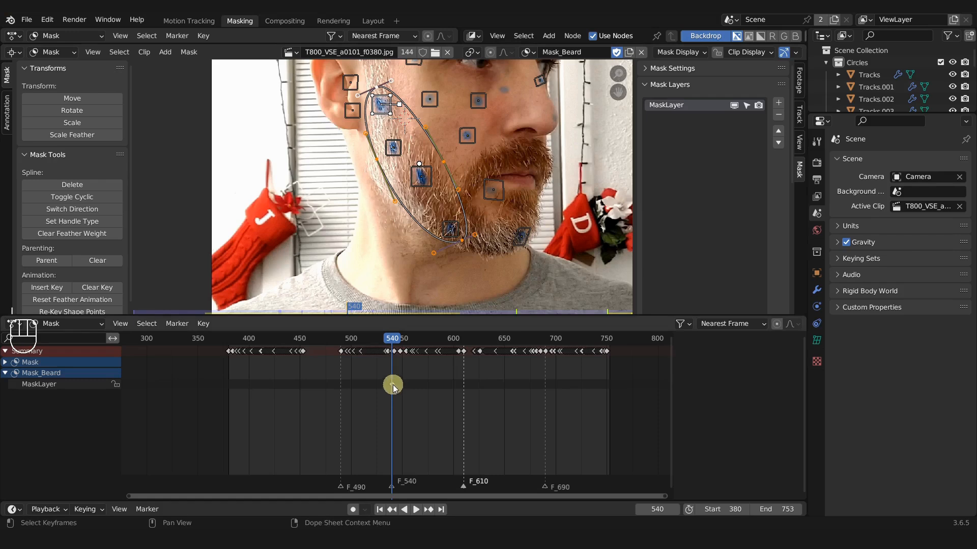
Keyframe all Mask_Beard points at frame 540 and enable auto keying
{"action": "left_click", "coordinate": [353, 509]}
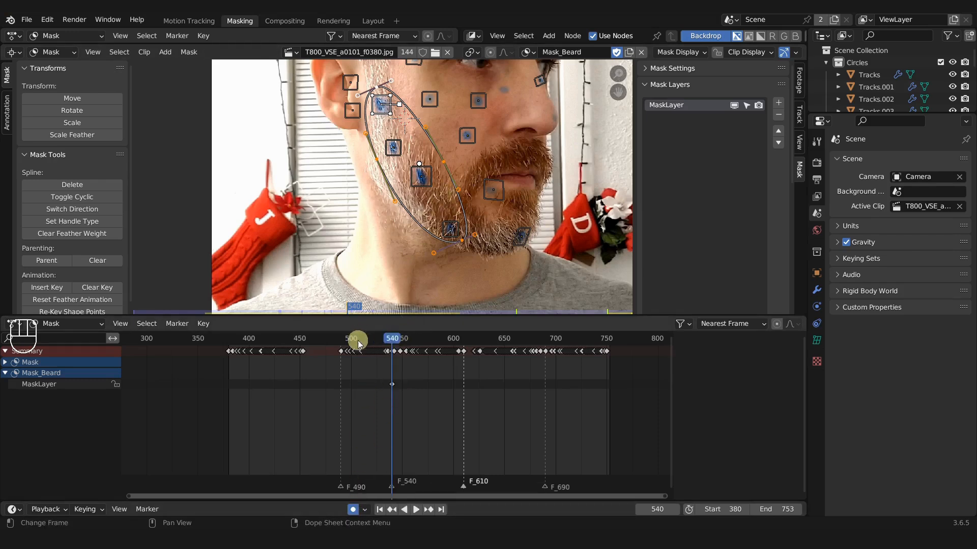
{"action": "middle_click_drag", "start_coordinate": [359, 394], "coordinate": [375, 400]}
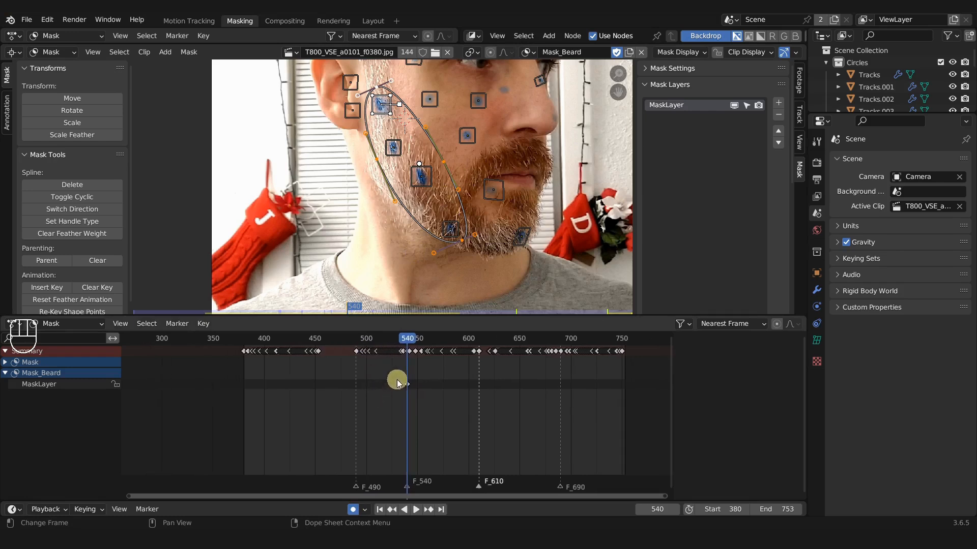
{"action": "scroll", "coordinate": [392, 377], "scroll_direction": "up", "scroll_amount": 3}
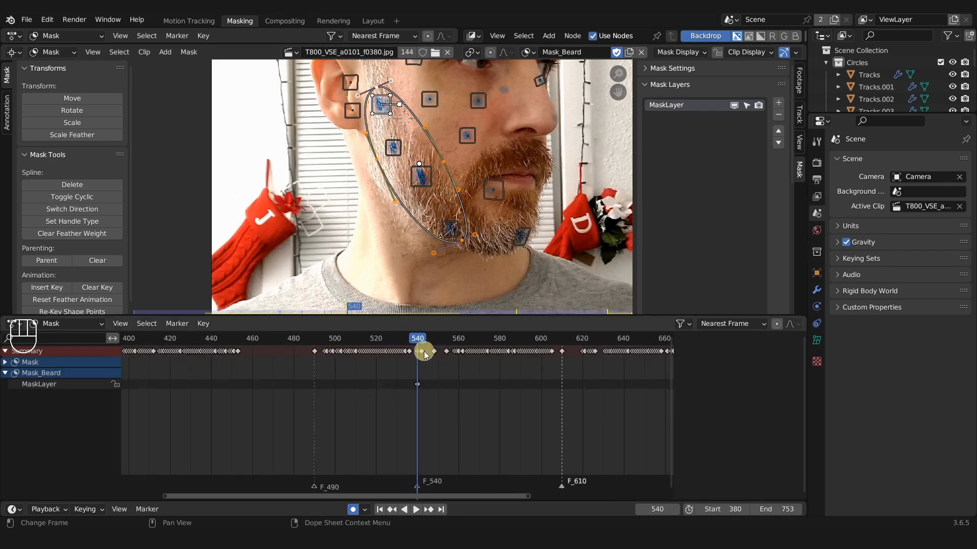
At frame 490, move the bottom, side and top mask points to follow the beard's edge from the ear to the jaw
{"action": "left_click_drag", "start_coordinate": [416, 339], "coordinate": [333, 343]}
{"action": "left_click", "coordinate": [322, 351]}
{"action": "left_click", "coordinate": [315, 345]}
{"action": "left_click_drag", "start_coordinate": [421, 241], "coordinate": [382, 215]}
{"action": "scroll", "coordinate": [356, 132], "scroll_direction": "up", "scroll_amount": 3}
{"action": "middle_click_drag", "start_coordinate": [356, 132], "coordinate": [409, 212]}
{"action": "left_click_drag", "start_coordinate": [413, 247], "coordinate": [387, 207]}
{"action": "left_click_drag", "start_coordinate": [397, 125], "coordinate": [392, 176]}
{"action": "left_click_drag", "start_coordinate": [387, 206], "coordinate": [385, 225]}
{"action": "left_click_drag", "start_coordinate": [368, 137], "coordinate": [371, 140]}
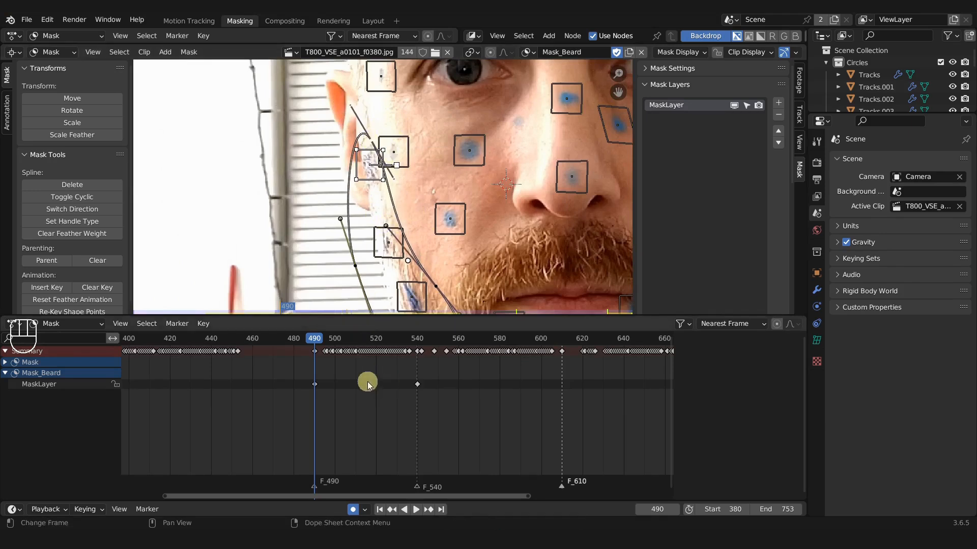
Play through the mask animation and duplicate the frame 490 mask keyframe to frame 512
{"action": "scroll", "coordinate": [380, 178], "scroll_direction": "down", "scroll_amount": 4}
{"action": "middle_click_drag", "start_coordinate": [398, 227], "coordinate": [374, 213], "text": "shift"}
{"action": "key", "text": "space"}
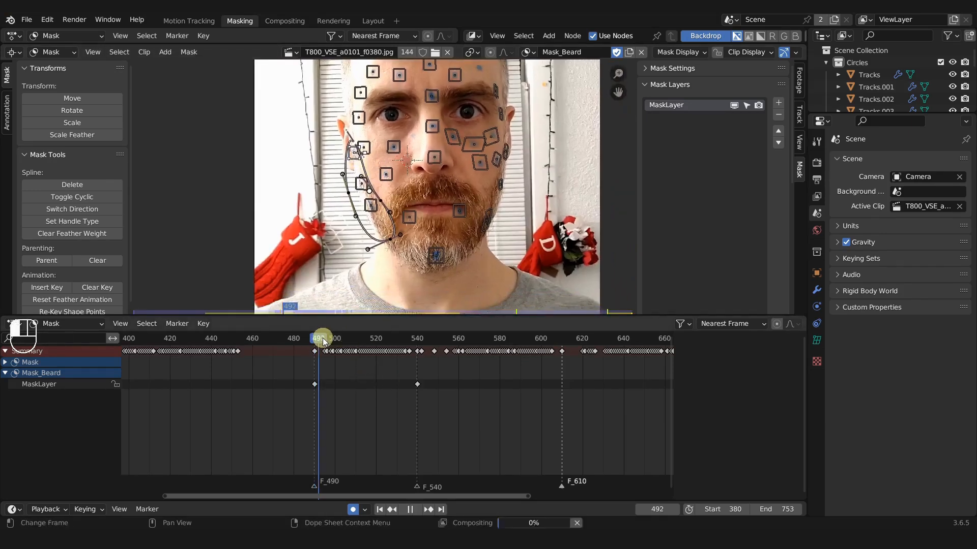
{"action": "mouse_move", "coordinate": [368, 350]}
{"action": "left_mouse_down"}
{"action": "mouse_move", "coordinate": [392, 349]}
{"action": "mouse_move", "coordinate": [359, 355]}
{"action": "left_mouse_up"}
{"action": "left_click", "coordinate": [317, 384]}
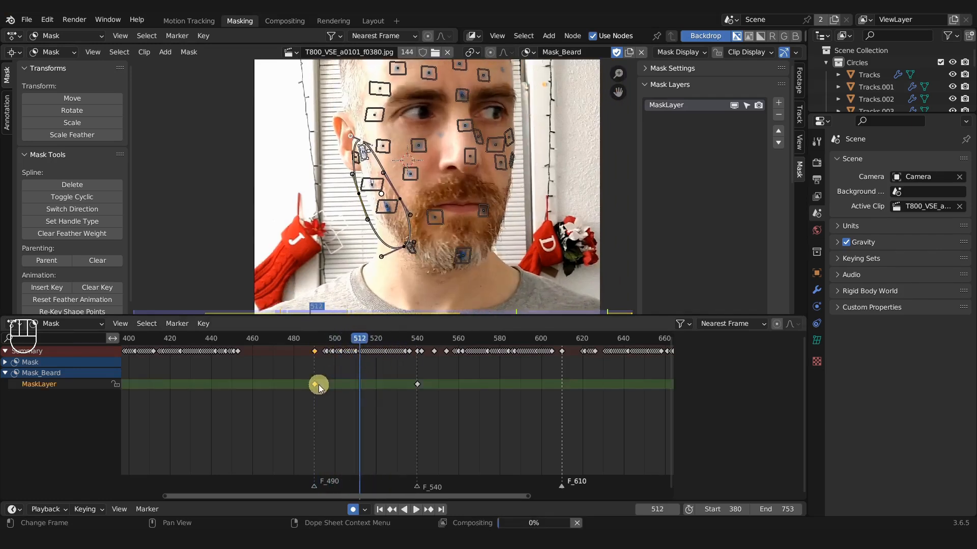
{"action": "key", "text": "shift+d"}
{"action": "key", "text": "g"}
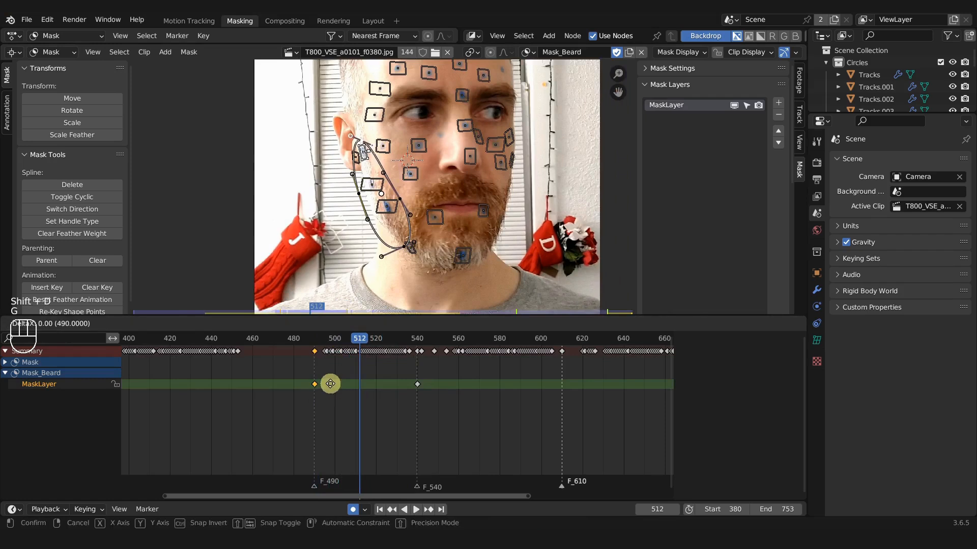
{"action": "left_click", "coordinate": [373, 389]}
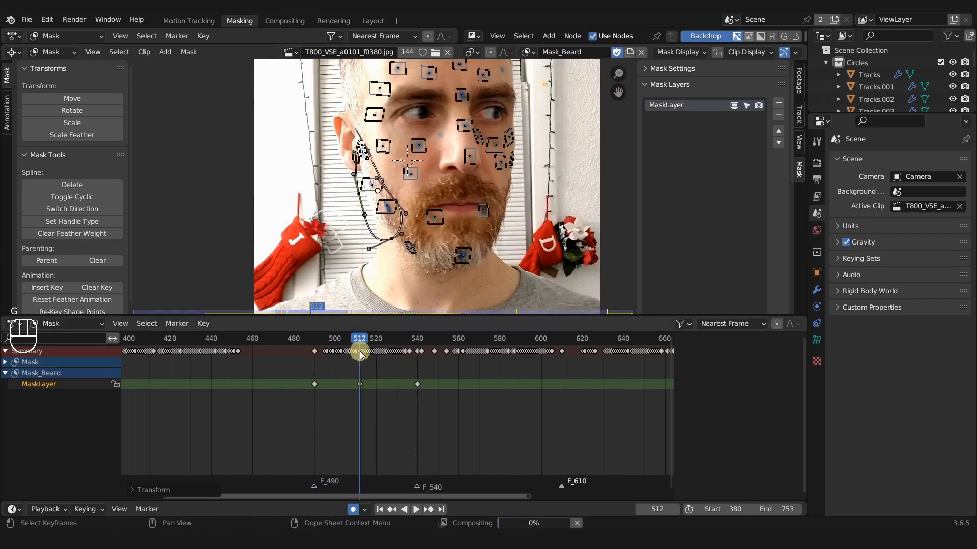
Move the mask's lowest point down to the jawline at frames 490 and 512
{"action": "left_click_drag", "start_coordinate": [360, 339], "coordinate": [315, 340]}
{"action": "left_click", "coordinate": [436, 199]}
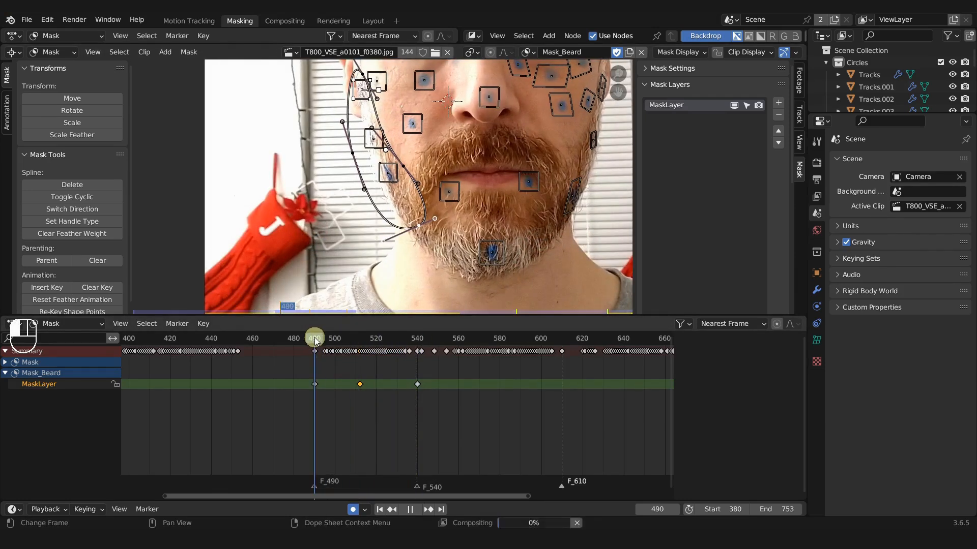
{"action": "left_click_drag", "start_coordinate": [418, 225], "coordinate": [432, 249]}
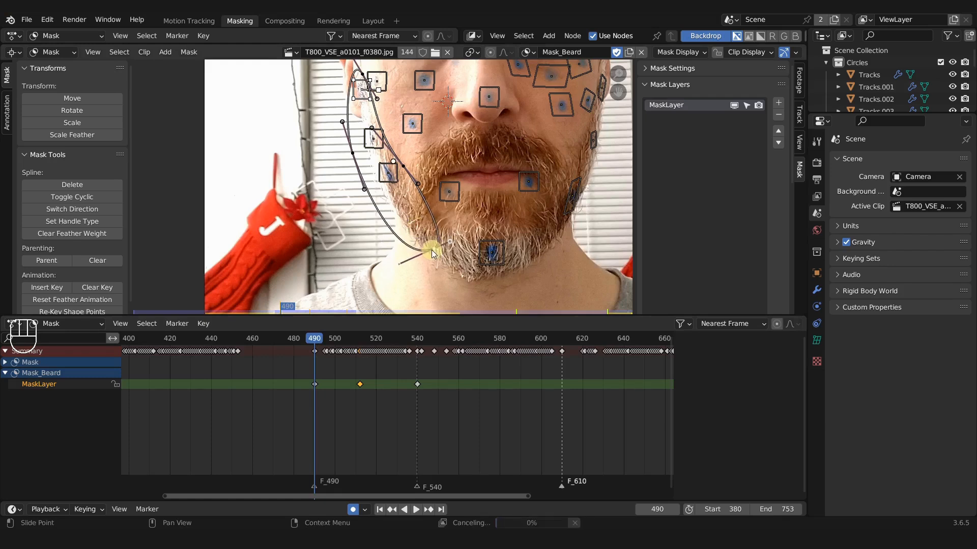
{"action": "left_click_drag", "start_coordinate": [324, 342], "coordinate": [360, 352]}
{"action": "left_click_drag", "start_coordinate": [435, 223], "coordinate": [467, 262]}
{"action": "left_click_drag", "start_coordinate": [410, 346], "coordinate": [359, 343]}
{"action": "left_click_drag", "start_coordinate": [467, 263], "coordinate": [467, 264]}
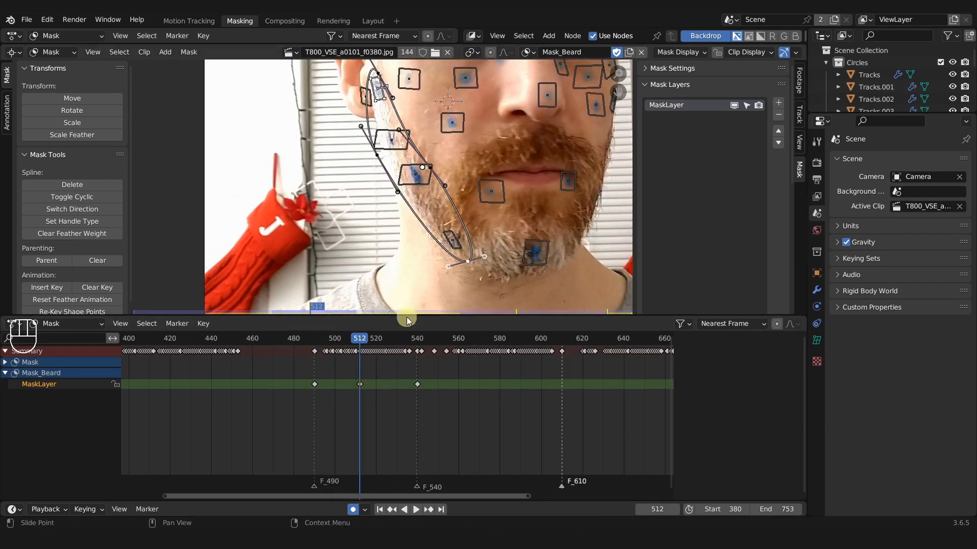
Select the MaskLayer keyframe at frame 490 and re-key the shape points
{"action": "left_click", "coordinate": [364, 397]}
{"action": "left_click", "coordinate": [315, 385]}
{"action": "scroll", "coordinate": [61, 264], "scroll_direction": "down", "scroll_amount": 1}
{"action": "left_click", "coordinate": [79, 312]}
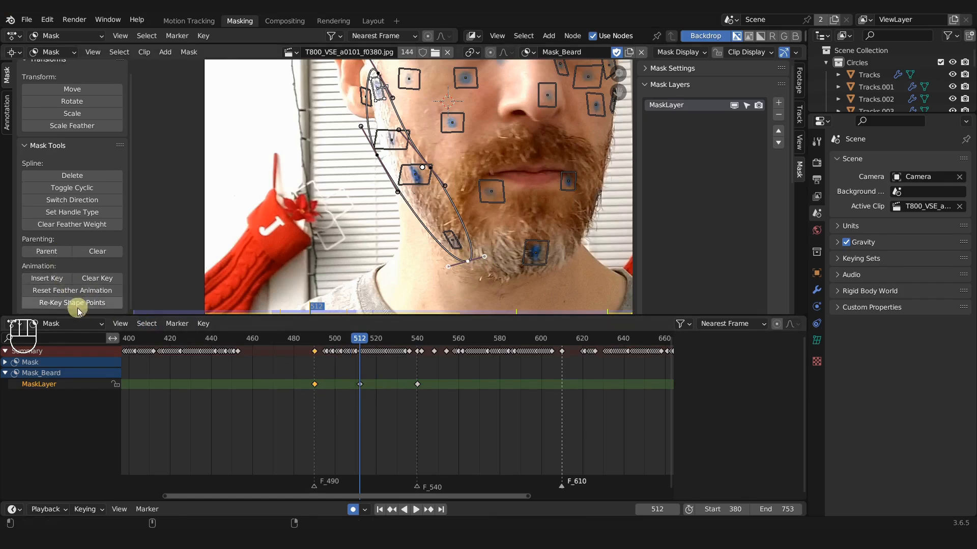
At frame 490, refine the mask by adjusting its lowest point at the jaw and moving the outer side point inward
{"action": "left_click_drag", "start_coordinate": [355, 339], "coordinate": [315, 342]}
{"action": "left_click_drag", "start_coordinate": [461, 264], "coordinate": [436, 255]}
{"action": "left_click", "coordinate": [354, 161]}
{"action": "left_click_drag", "start_coordinate": [355, 160], "coordinate": [365, 163]}
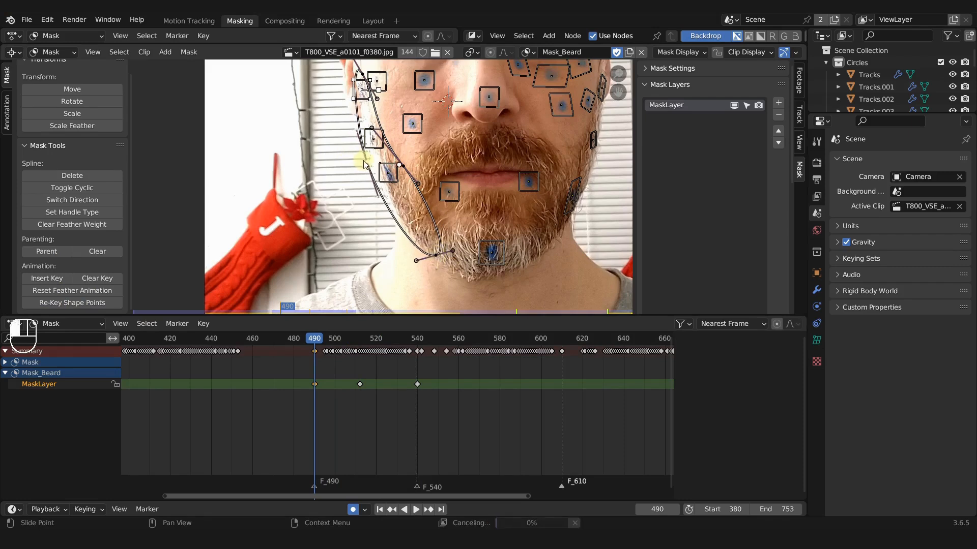
Go to frame 540 and check how the beard mask fits the cheek and jaw
{"action": "left_click_drag", "start_coordinate": [316, 340], "coordinate": [417, 343]}
{"action": "scroll", "coordinate": [458, 169], "scroll_direction": "down", "scroll_amount": 3}
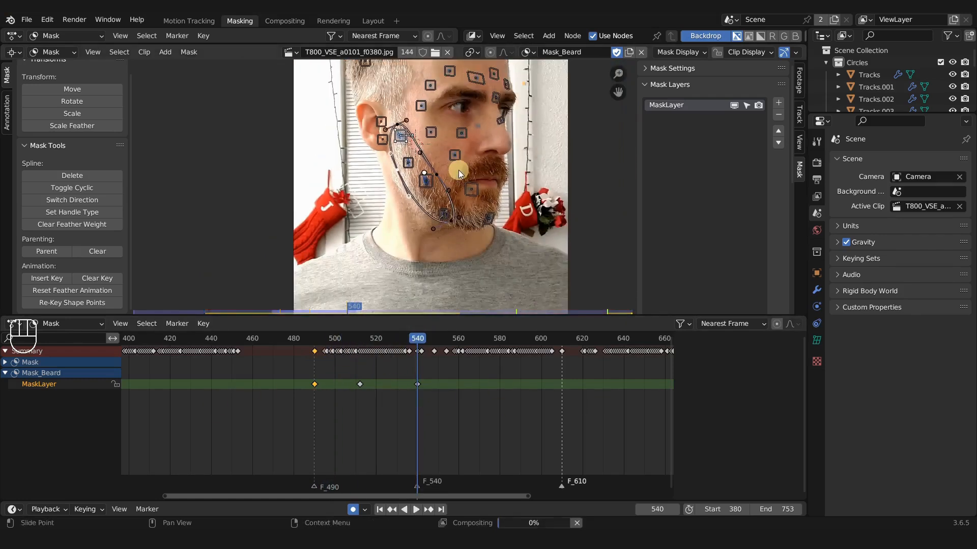
{"action": "scroll", "coordinate": [458, 169], "scroll_direction": "up", "scroll_amount": 1}
{"action": "middle_click_drag", "start_coordinate": [455, 222], "coordinate": [405, 258]}
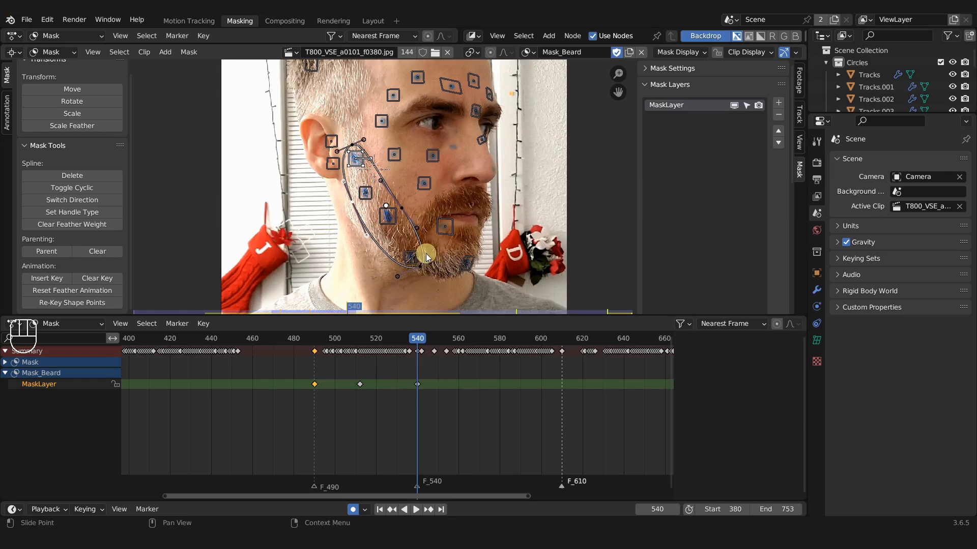
In the Compositing workspace, move the lower Render Layers node away from its chain and preview its output in the viewer
{"action": "left_click", "coordinate": [284, 20]}
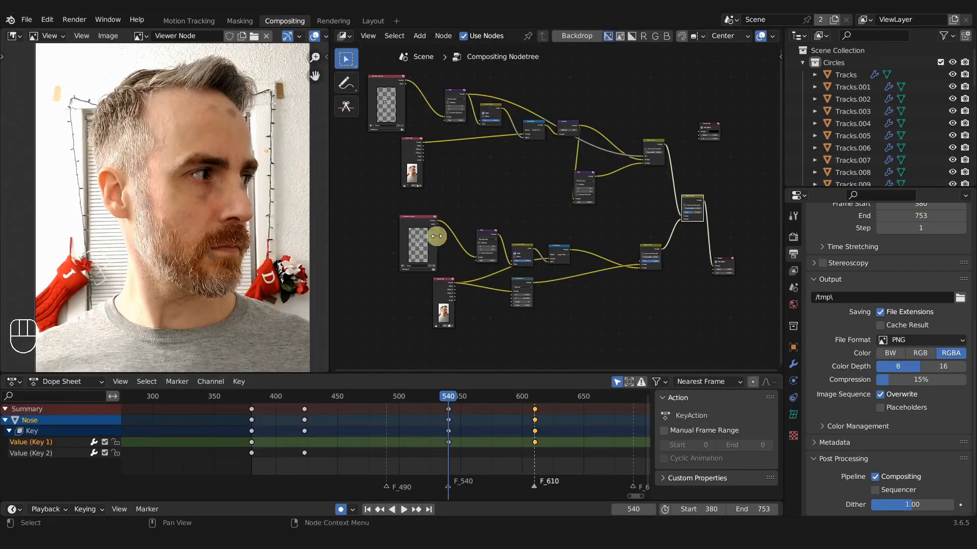
{"action": "scroll", "coordinate": [463, 203], "scroll_direction": "up", "scroll_amount": 3}
{"action": "middle_click_drag", "start_coordinate": [446, 202], "coordinate": [589, 175]}
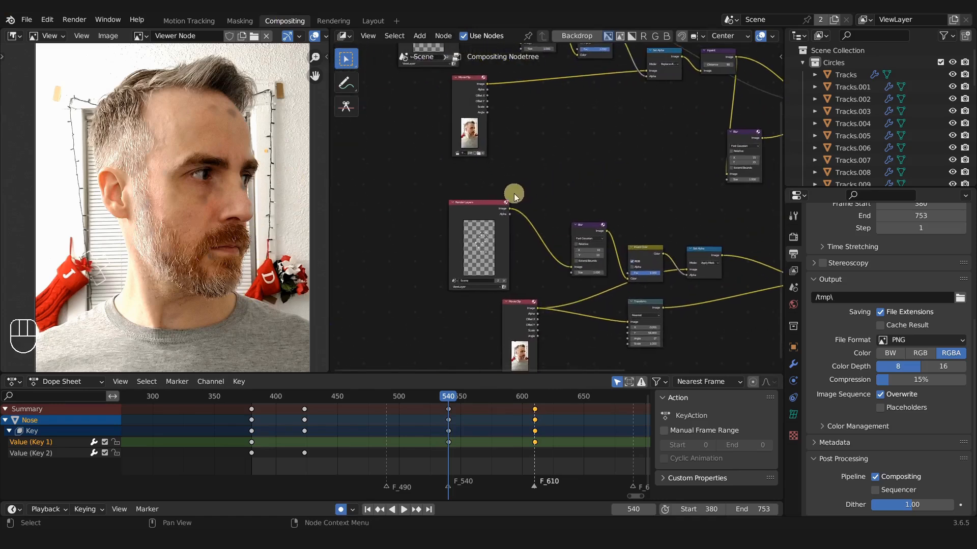
{"action": "middle_click_drag", "start_coordinate": [514, 194], "coordinate": [522, 184]}
{"action": "left_click_drag", "start_coordinate": [474, 186], "coordinate": [407, 185]}
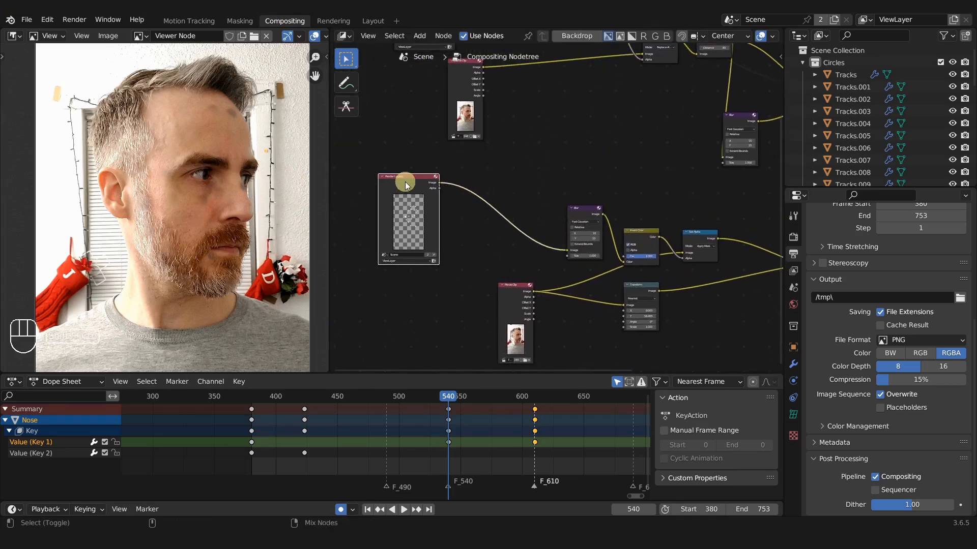
{"action": "left_click", "coordinate": [407, 184], "text": "ctrl+shift"}
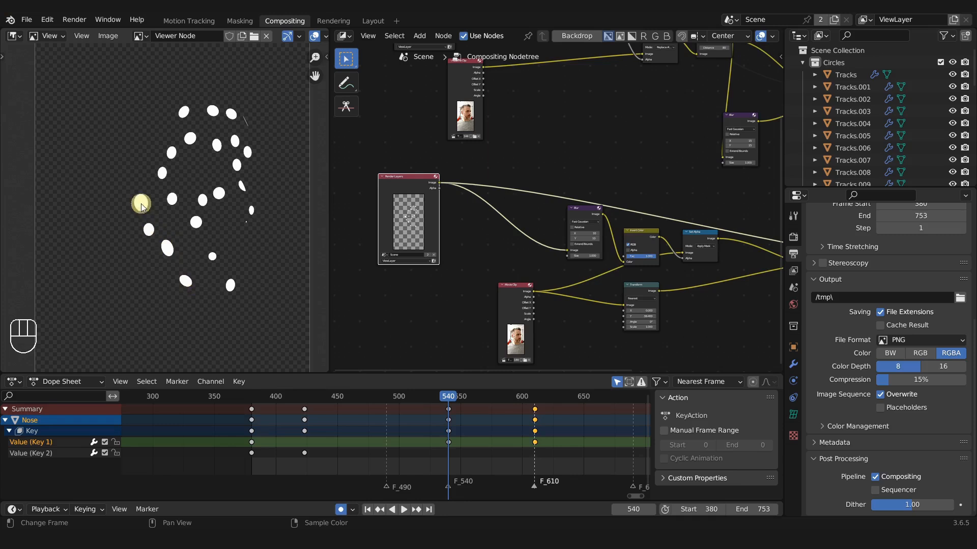
Move the lower Render Layers node and the Viewer node into the empty space below the lower node chain
{"action": "scroll", "coordinate": [456, 170], "scroll_direction": "down", "scroll_amount": 3}
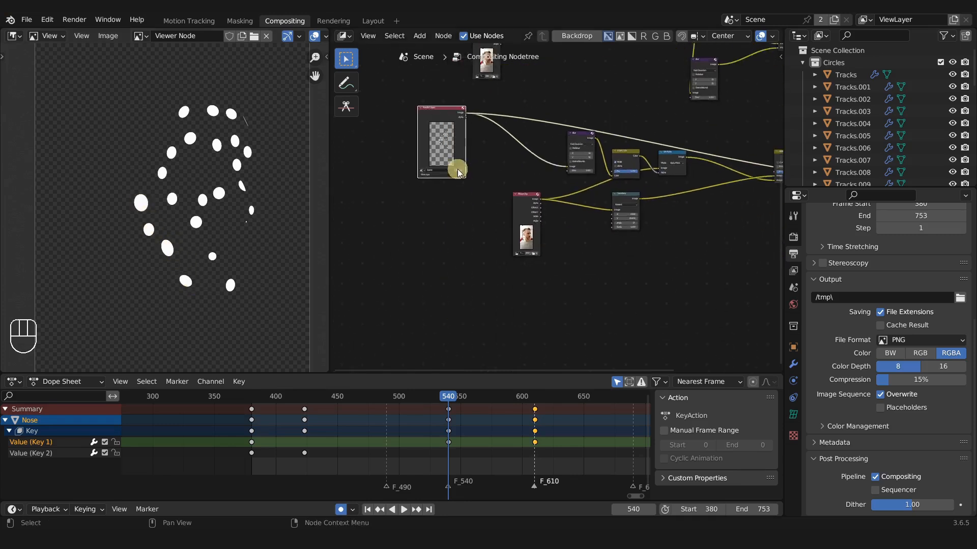
{"action": "left_click_drag", "start_coordinate": [462, 148], "coordinate": [480, 278]}
{"action": "middle_click_drag", "start_coordinate": [586, 270], "coordinate": [487, 238]}
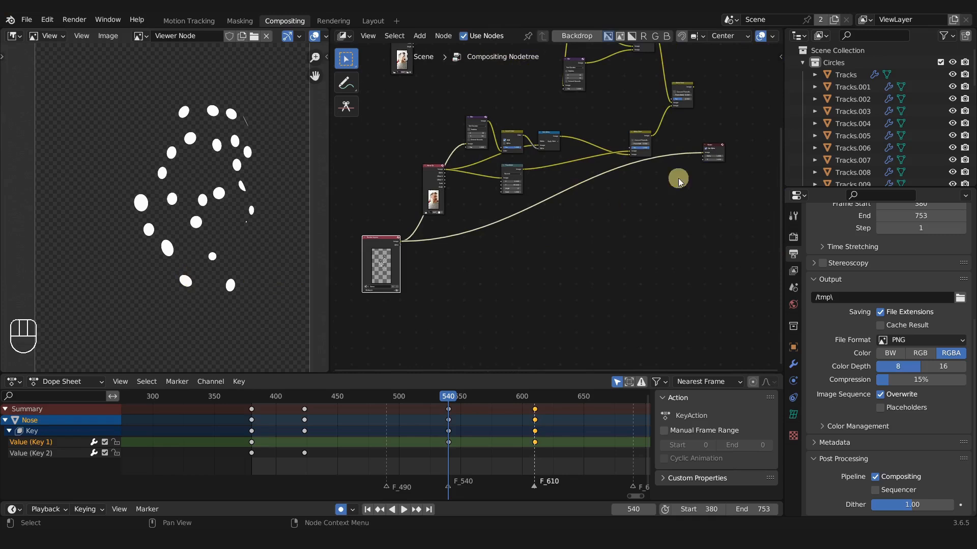
{"action": "left_click_drag", "start_coordinate": [713, 150], "coordinate": [738, 243]}
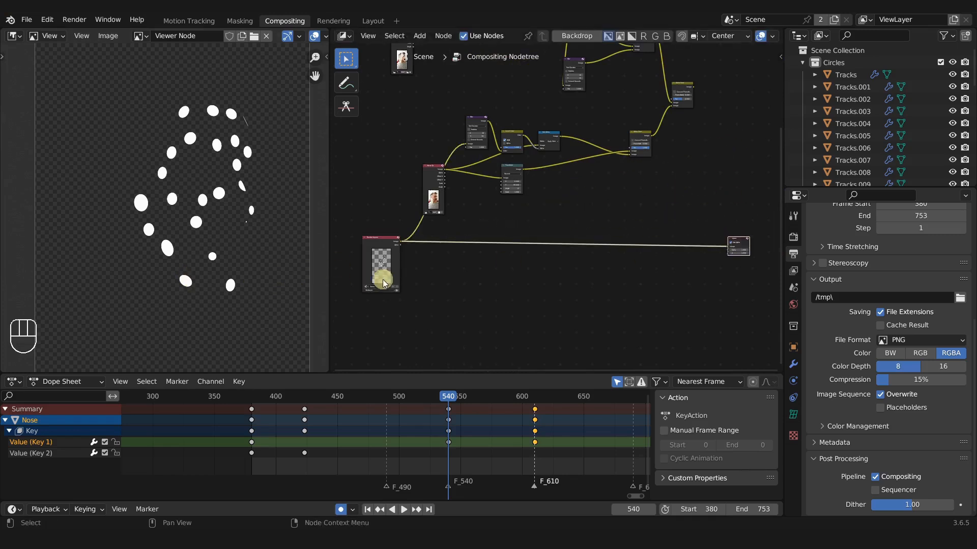
Duplicate the lower chain's Alpha Over node and insert the copy between the Render Layers and Viewer nodes
{"action": "scroll", "coordinate": [407, 283], "scroll_direction": "up", "scroll_amount": 4}
{"action": "middle_click_drag", "start_coordinate": [441, 274], "coordinate": [518, 244]}
{"action": "left_click", "coordinate": [497, 237]}
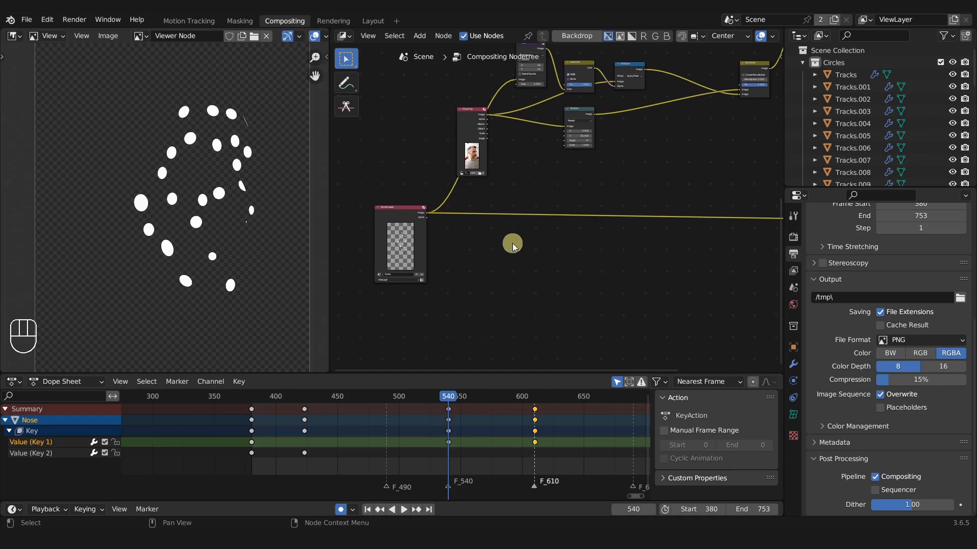
{"action": "key", "text": "shift+a"}
{"action": "left_click", "coordinate": [768, 92]}
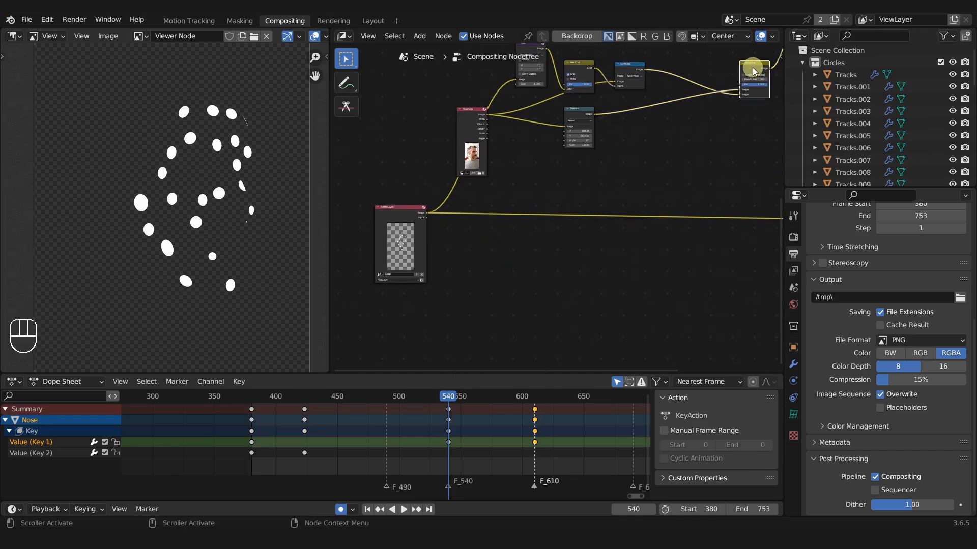
{"action": "key", "text": "shift+d"}
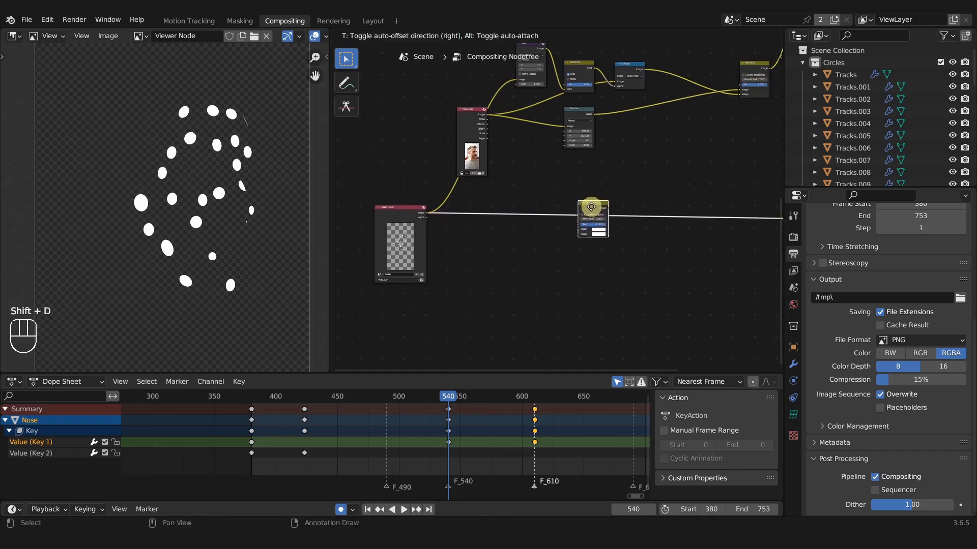
{"action": "left_click", "coordinate": [591, 207]}
{"action": "scroll", "coordinate": [569, 237], "scroll_direction": "up", "scroll_amount": 2}
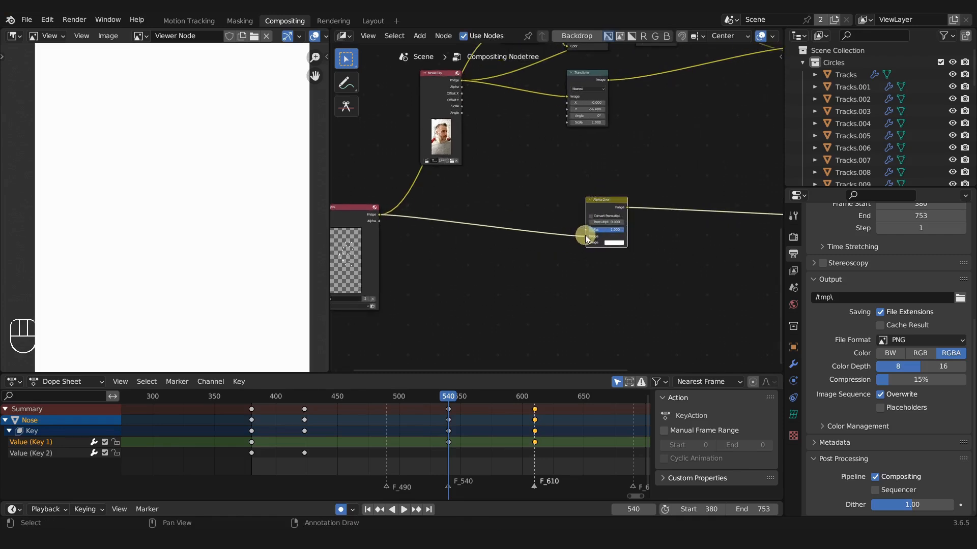
Reconnect Render Layers to the new Alpha Over node's second Image input and set the first Image colour to black
{"action": "mouse_move", "coordinate": [585, 235]}
{"action": "left_mouse_down"}
{"action": "mouse_move", "coordinate": [573, 242]}
{"action": "mouse_move", "coordinate": [588, 243]}
{"action": "left_mouse_up"}
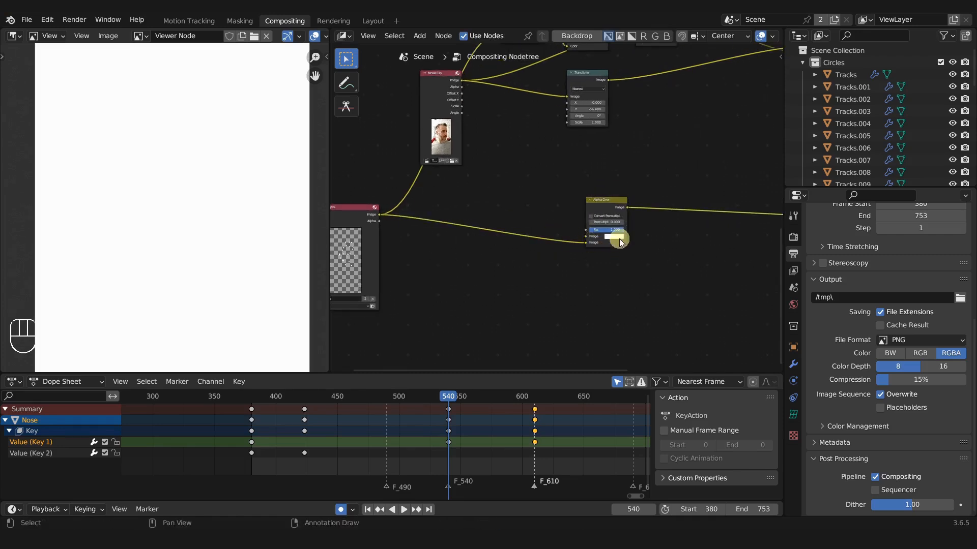
{"action": "left_click", "coordinate": [617, 239]}
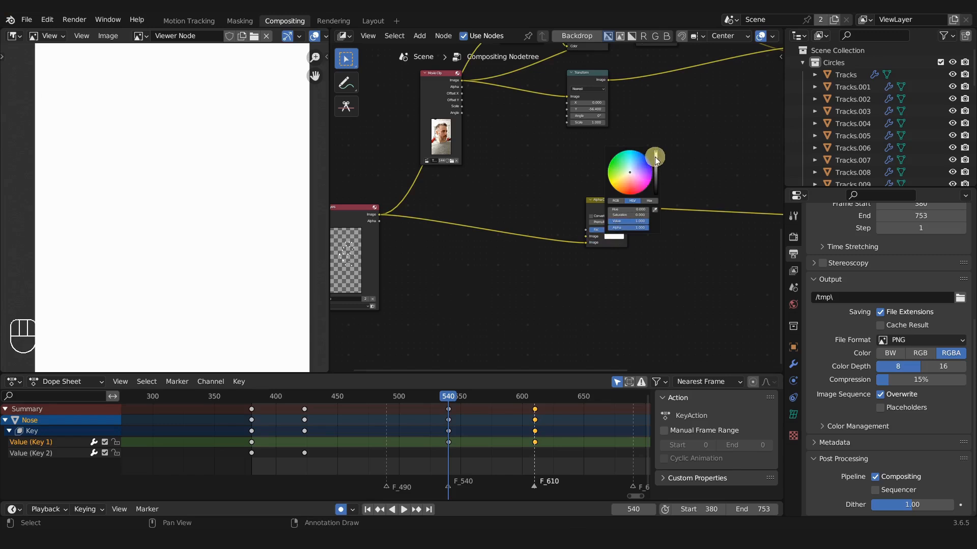
{"action": "left_click_drag", "start_coordinate": [655, 155], "coordinate": [414, 226]}
{"action": "left_click", "coordinate": [493, 305]}
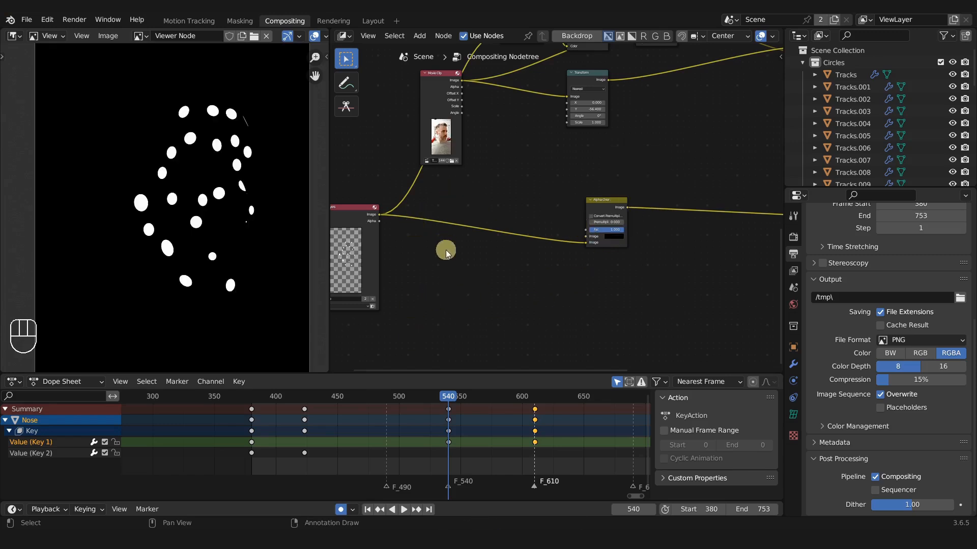
Add a Mask input node near the new Alpha Over node and assign Mask_Beard to it, with Feather enabled
{"action": "key", "text": "shift+a"}
{"action": "mouse_move", "coordinate": [436, 267]}
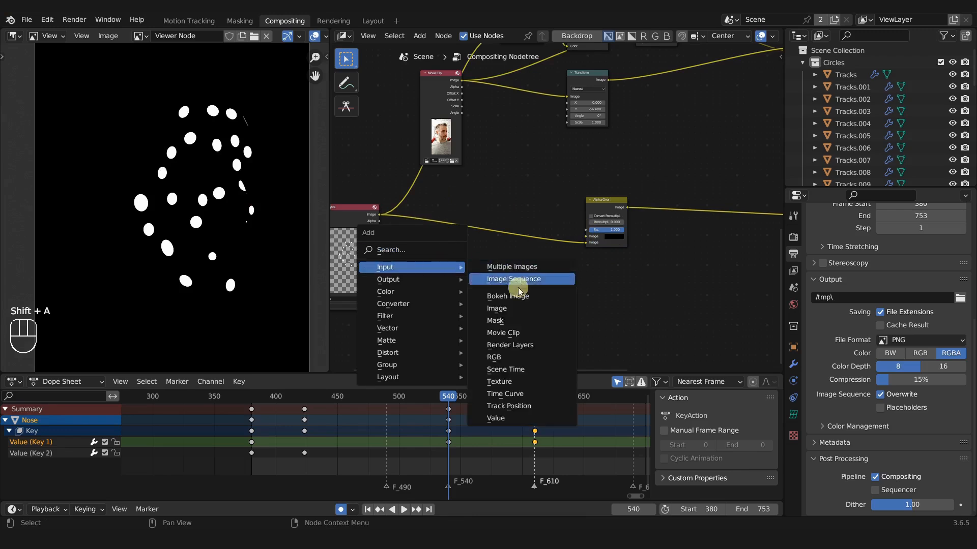
{"action": "left_click", "coordinate": [524, 320]}
{"action": "left_click", "coordinate": [433, 239]}
{"action": "scroll", "coordinate": [465, 273], "scroll_direction": "up", "scroll_amount": 2}
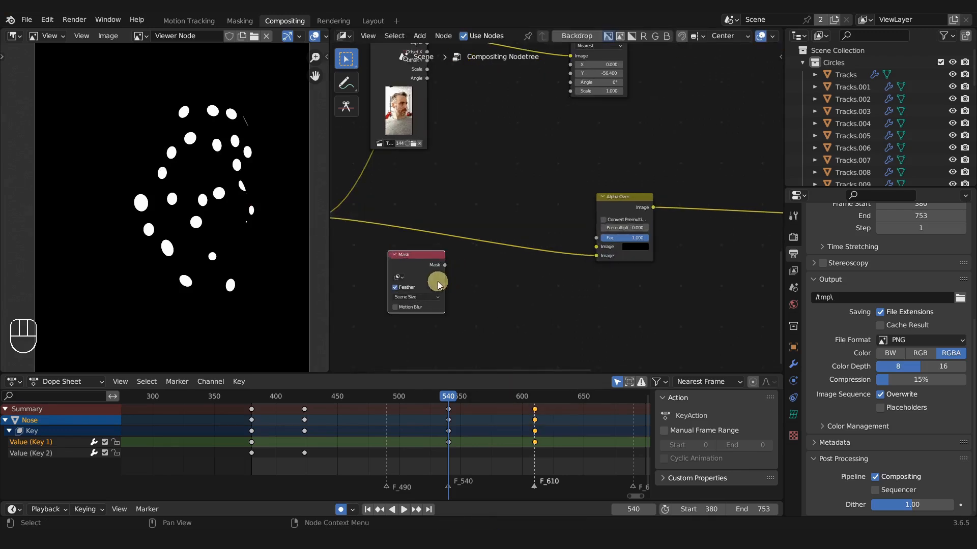
{"action": "left_click", "coordinate": [398, 277]}
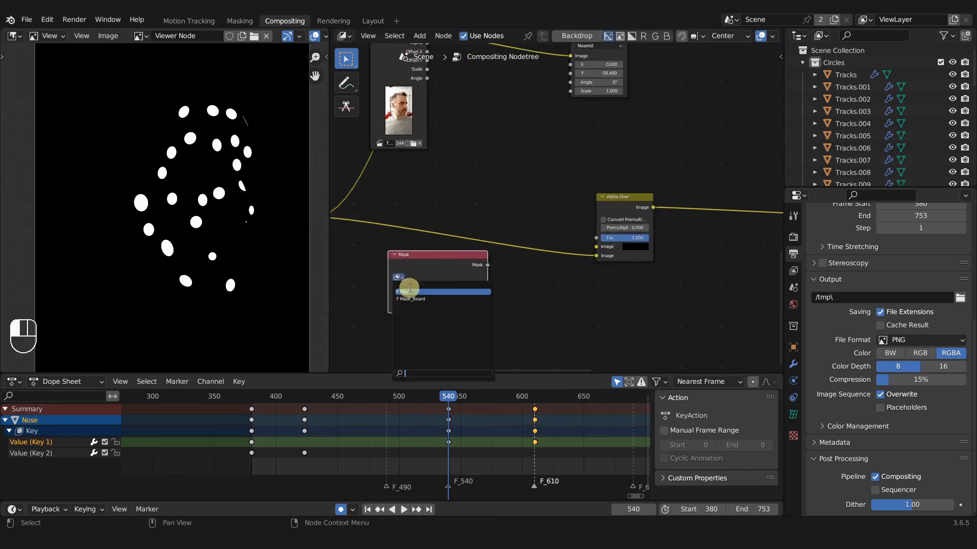
{"action": "left_click", "coordinate": [416, 301]}
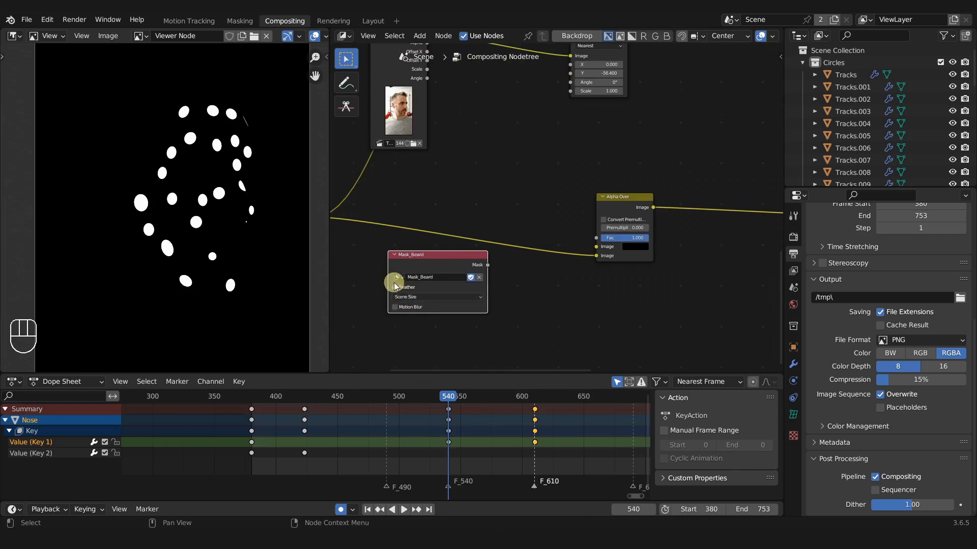
{"action": "left_click", "coordinate": [396, 288]}
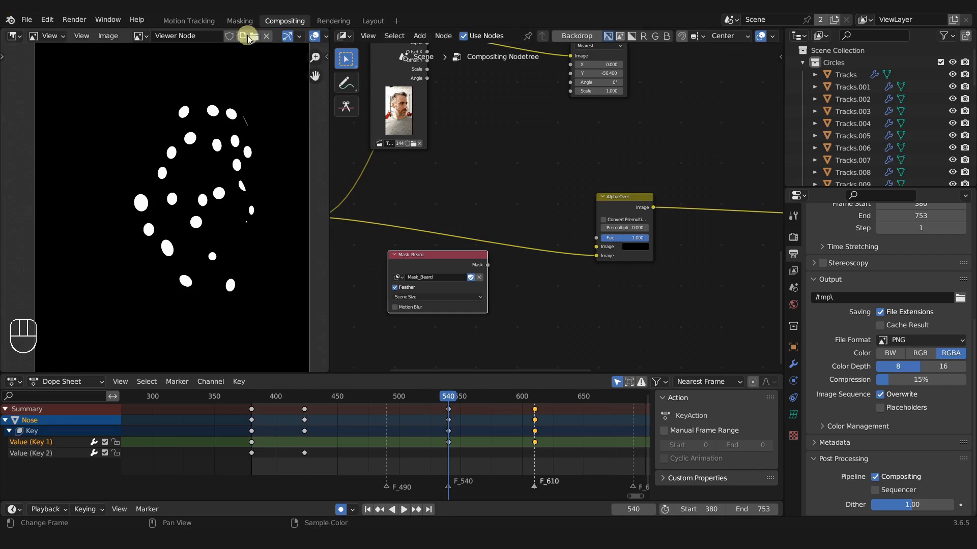
In the Masking workspace, try fattening the feather of the whole beard mask at frame 540
{"action": "left_click", "coordinate": [237, 21]}
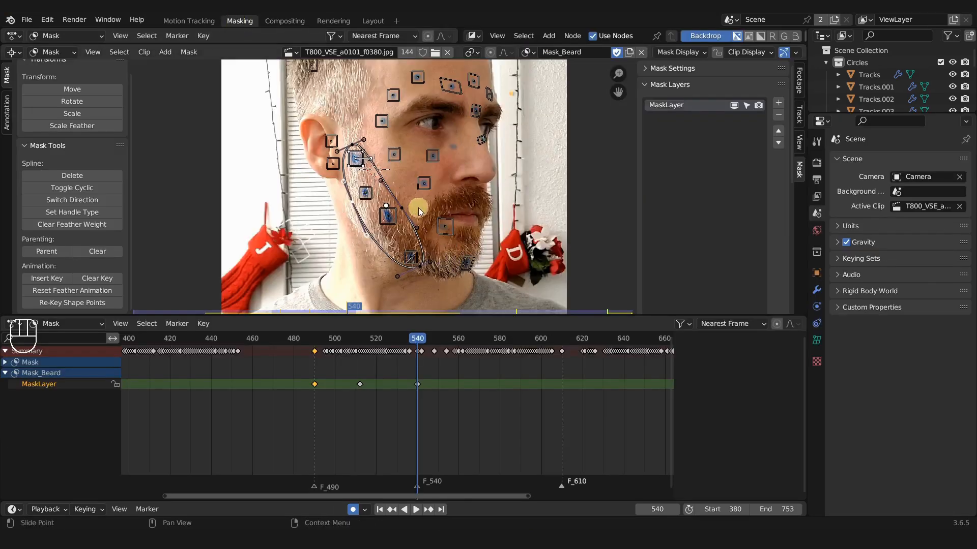
{"action": "left_click_drag", "start_coordinate": [420, 263], "coordinate": [415, 276]}
{"action": "key", "text": "alt+s"}
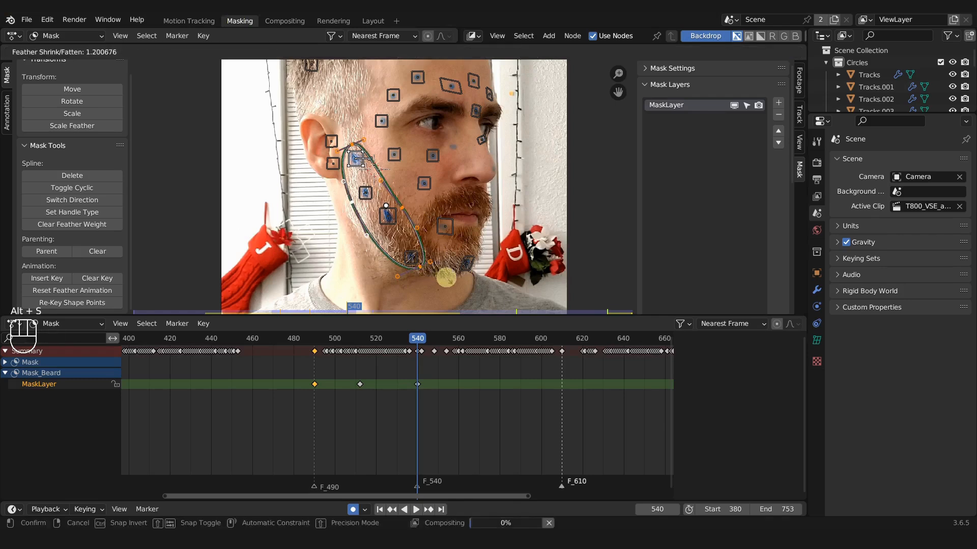
{"action": "right_click", "coordinate": [588, 221]}
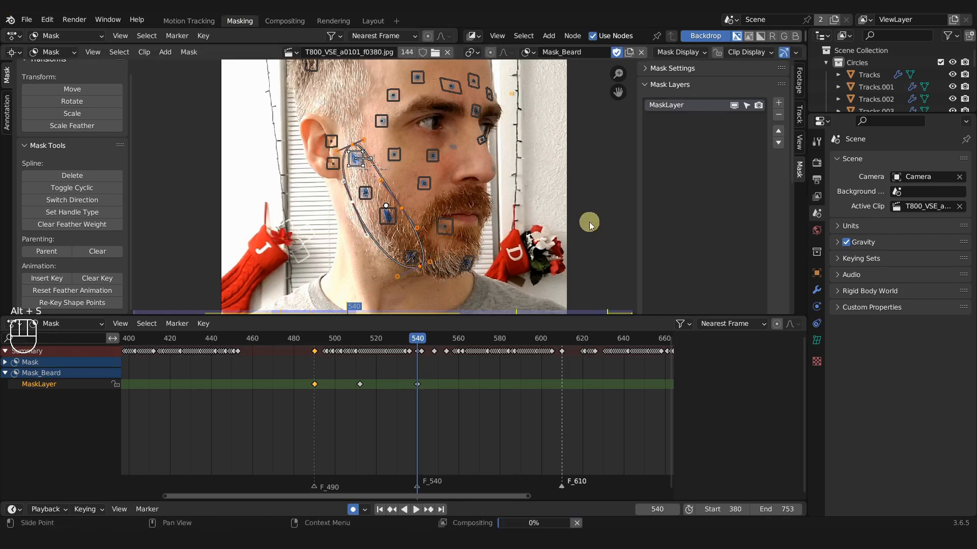
Back in the Compositing workspace, connect the Mask_Beard output to the Alpha Over Fac input and move the mask node beside it
{"action": "left_click", "coordinate": [285, 21]}
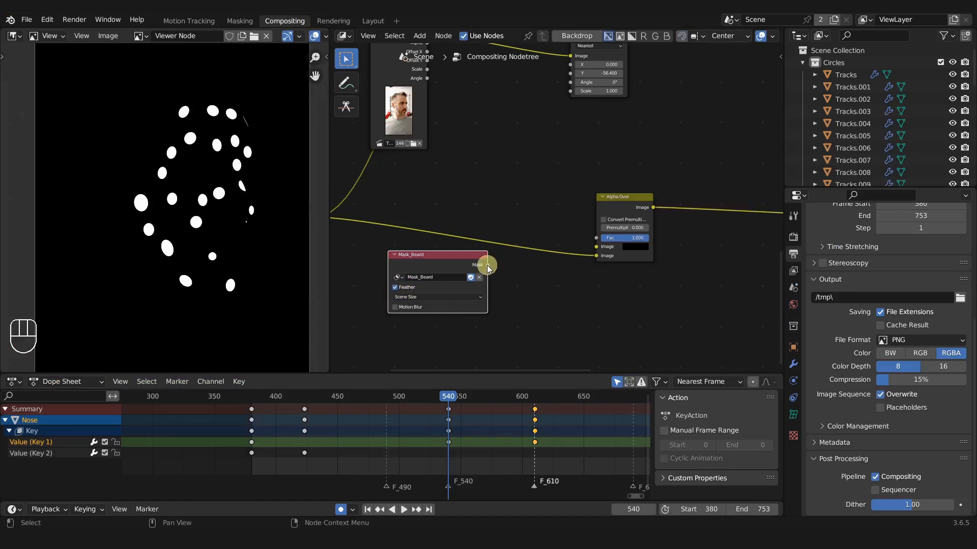
{"action": "left_click_drag", "start_coordinate": [488, 265], "coordinate": [601, 237]}
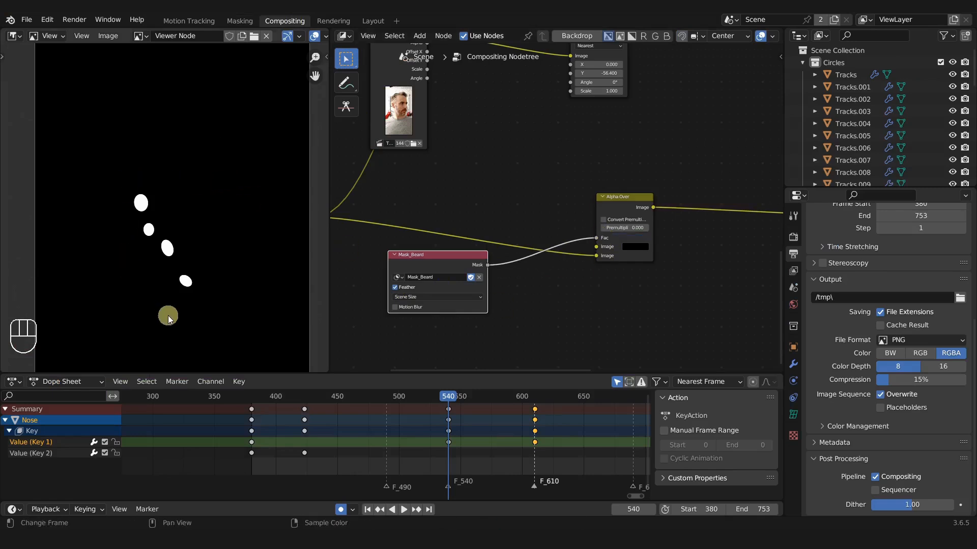
{"action": "left_click_drag", "start_coordinate": [432, 257], "coordinate": [477, 189]}
Preview the Mask_Beard, Render Layers and Alpha Over outputs one after another in the viewer
{"action": "left_click", "coordinate": [483, 189], "text": "ctrl+shift"}
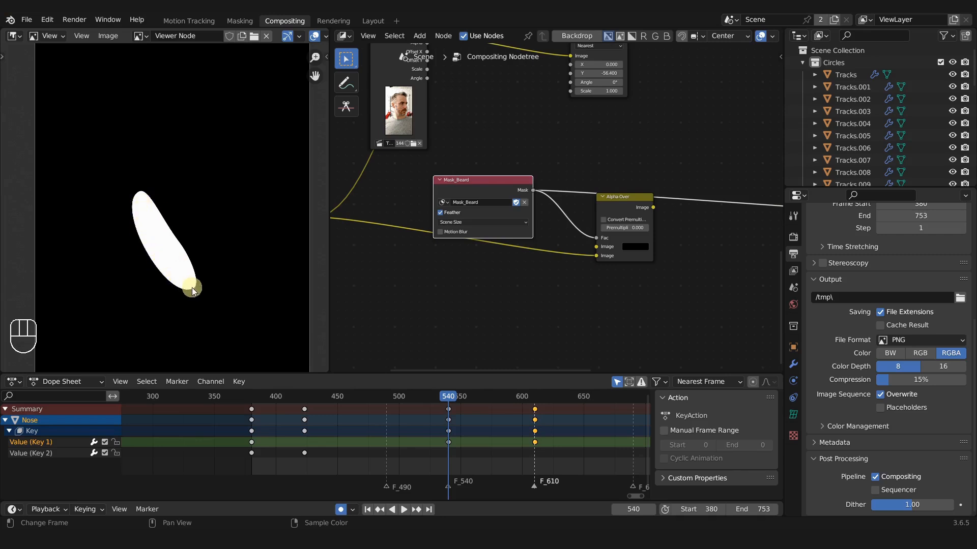
{"action": "scroll", "coordinate": [438, 244], "scroll_direction": "down", "scroll_amount": 2}
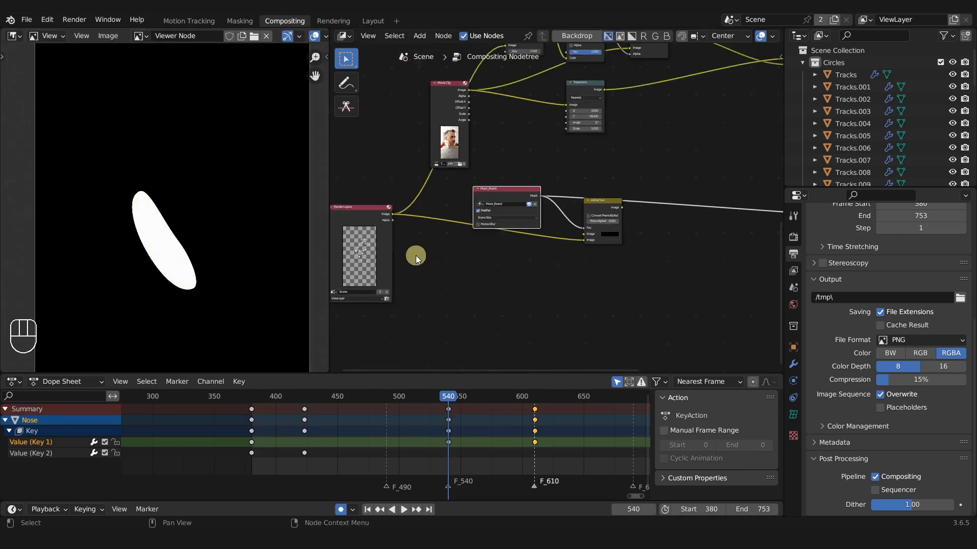
{"action": "left_click", "coordinate": [367, 217], "text": "ctrl+shift"}
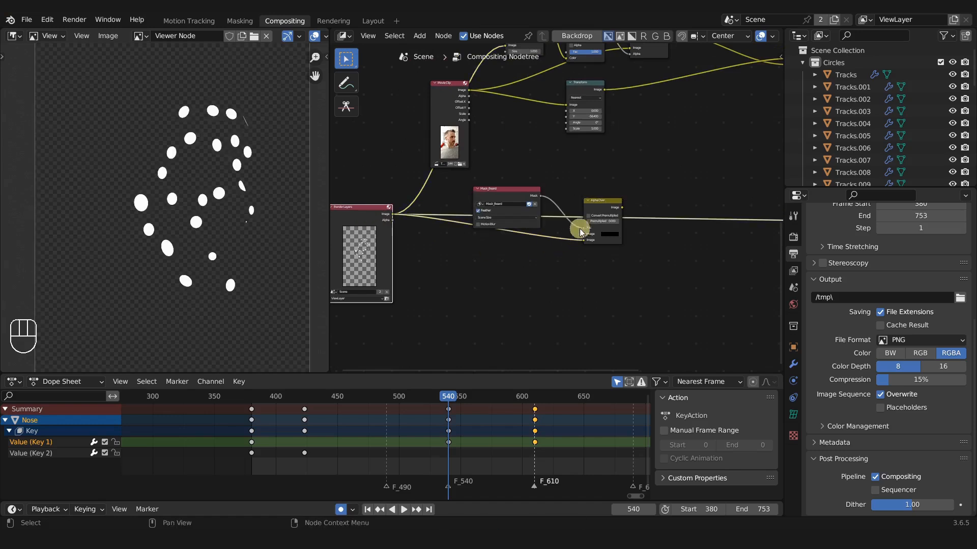
{"action": "left_click", "coordinate": [599, 203], "text": "ctrl+shift"}
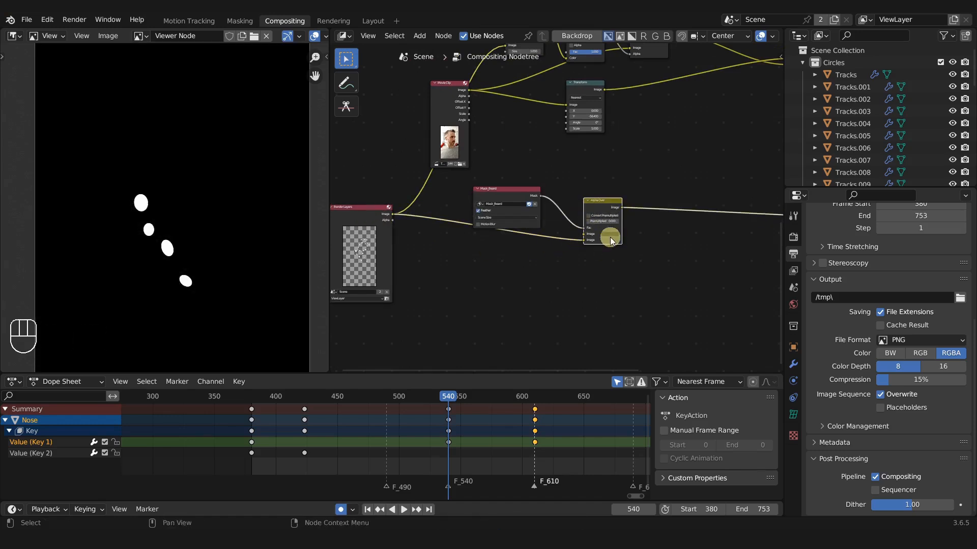
{"action": "scroll", "coordinate": [590, 258], "scroll_direction": "up", "scroll_amount": 3}
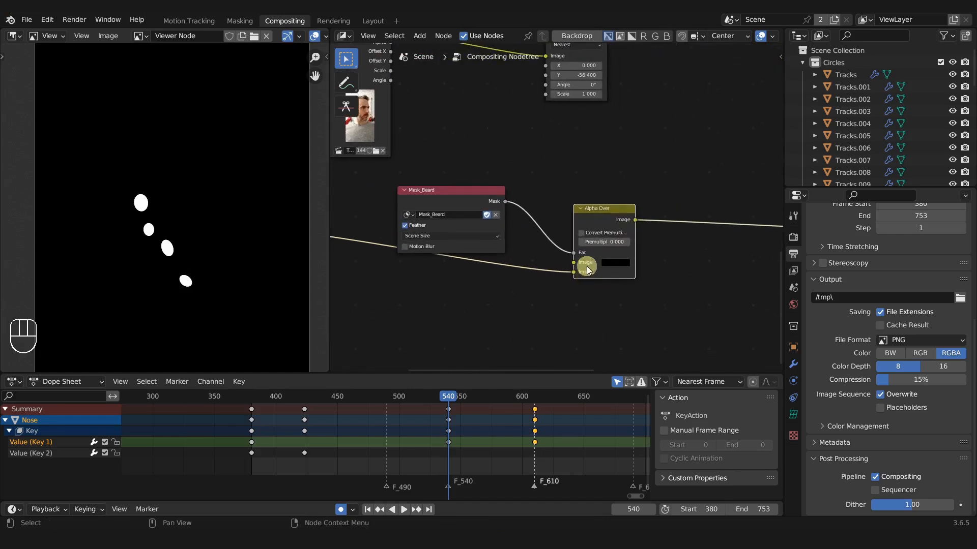
{"action": "scroll", "coordinate": [574, 273], "scroll_direction": "down", "scroll_amount": 4}
Move the Mask_Beard, Render Layers and new Alpha Over nodes up to the start of the lower chain, ahead of its Blur node
{"action": "left_click_drag", "start_coordinate": [374, 243], "coordinate": [375, 223]}
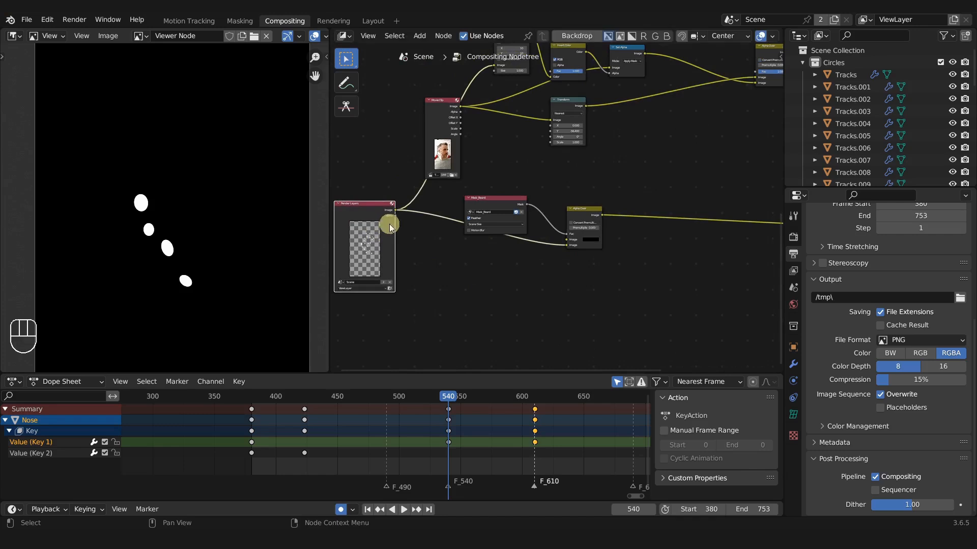
{"action": "scroll", "coordinate": [561, 262], "scroll_direction": "up", "scroll_amount": 3}
{"action": "scroll", "coordinate": [547, 256], "scroll_direction": "down", "scroll_amount": 9}
{"action": "middle_click_drag", "start_coordinate": [549, 277], "coordinate": [529, 307], "text": "shift"}
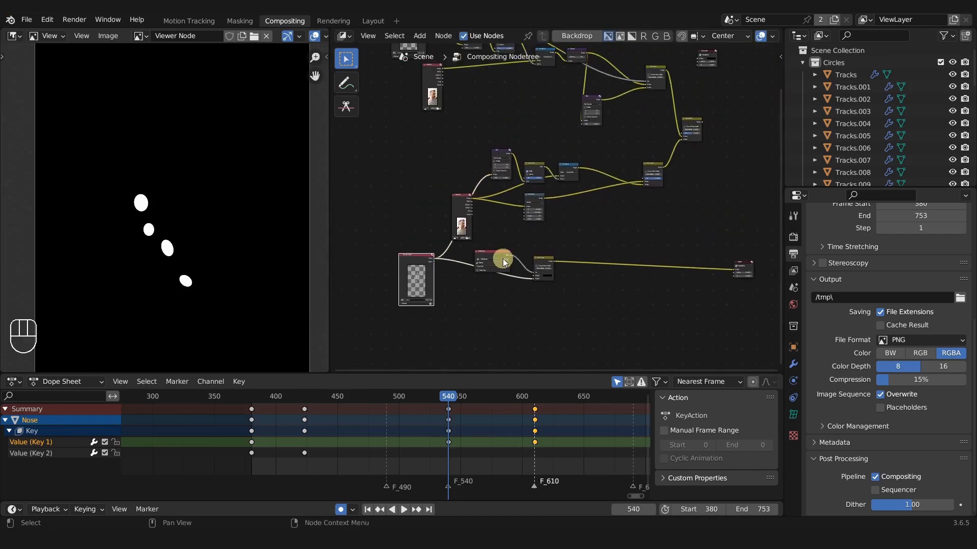
{"action": "left_click_drag", "start_coordinate": [493, 254], "coordinate": [417, 157]}
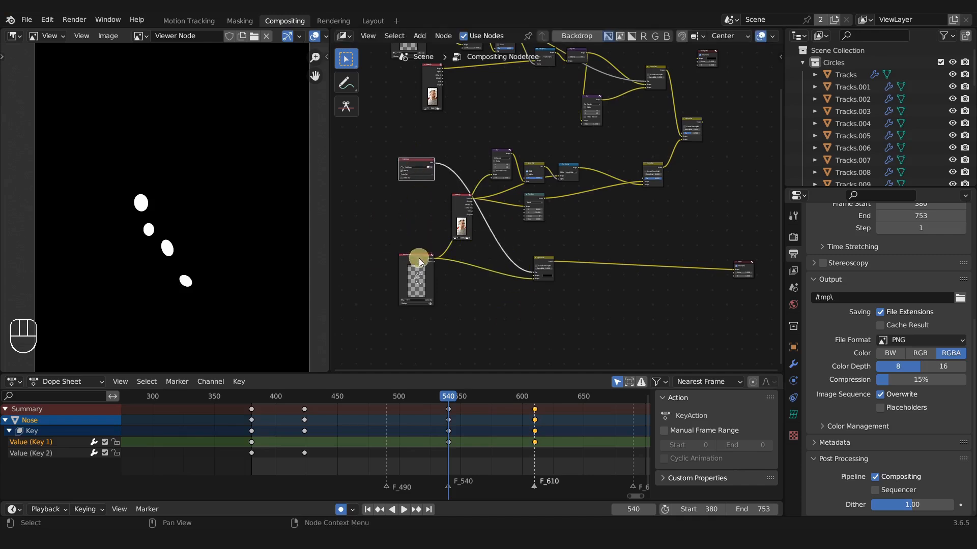
{"action": "left_click_drag", "start_coordinate": [416, 262], "coordinate": [367, 162]}
{"action": "left_click_drag", "start_coordinate": [543, 261], "coordinate": [440, 146]}
{"action": "scroll", "coordinate": [466, 174], "scroll_direction": "up", "scroll_amount": 5}
{"action": "middle_click_drag", "start_coordinate": [483, 192], "coordinate": [514, 195]}
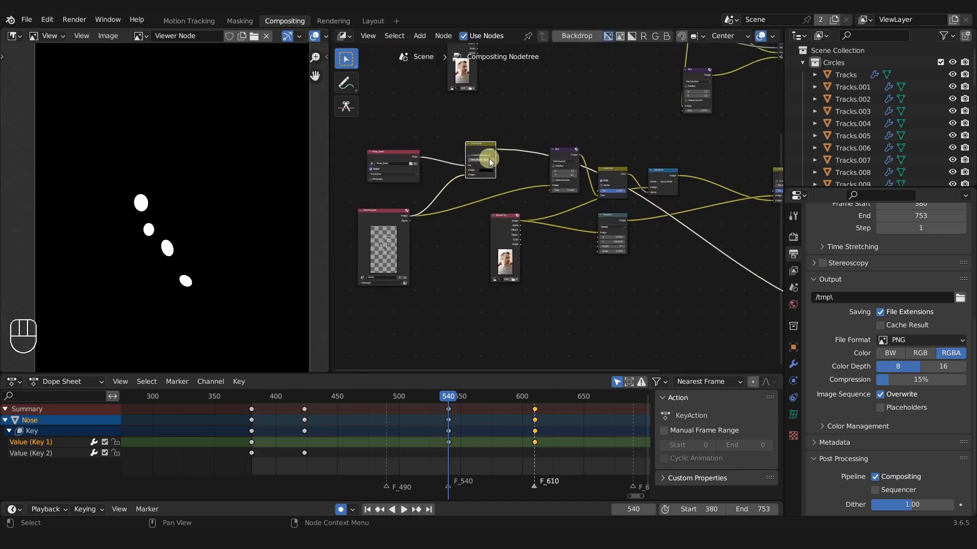
Connect the masked Alpha Over output to the lower chain's Blur Image input, then preview and reposition that chain's last Alpha Over node
{"action": "left_click_drag", "start_coordinate": [494, 148], "coordinate": [553, 184]}
{"action": "scroll", "coordinate": [676, 328], "scroll_direction": "down", "scroll_amount": 3}
{"action": "middle_click_drag", "start_coordinate": [677, 329], "coordinate": [547, 300]}
{"action": "left_click", "coordinate": [637, 177], "text": "ctrl+shift"}
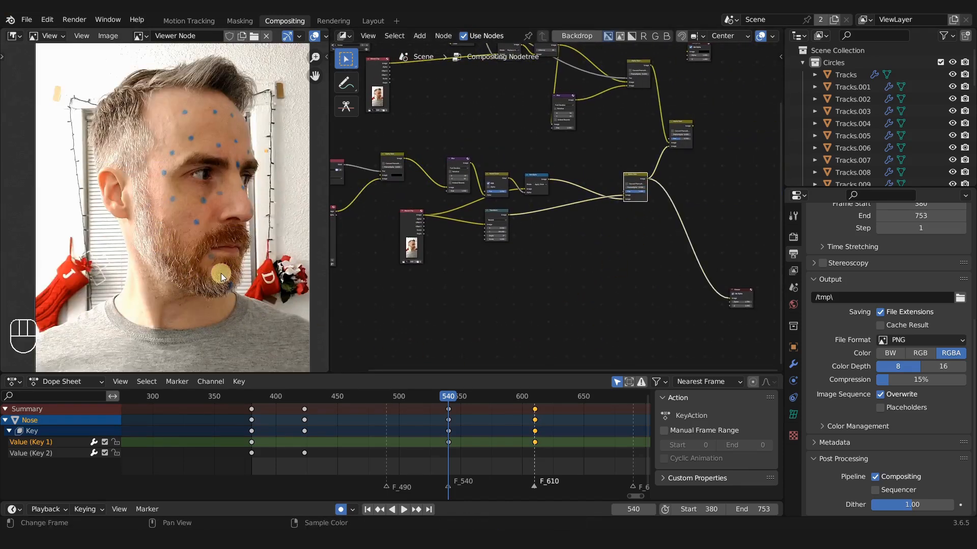
{"action": "left_click_drag", "start_coordinate": [636, 179], "coordinate": [620, 209]}
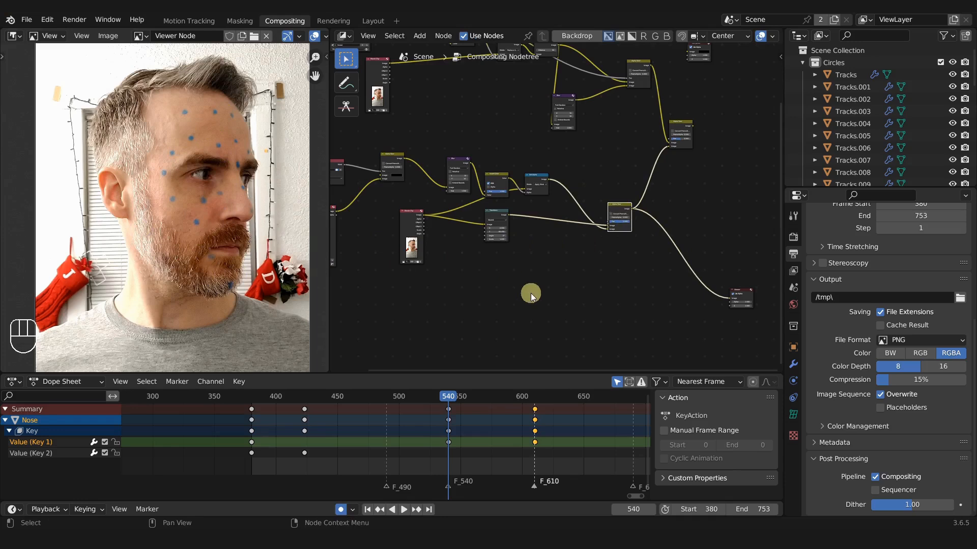
Set the Y offset of the lower chain's Transform node to -60
{"action": "scroll", "coordinate": [532, 285], "scroll_direction": "up", "scroll_amount": 3}
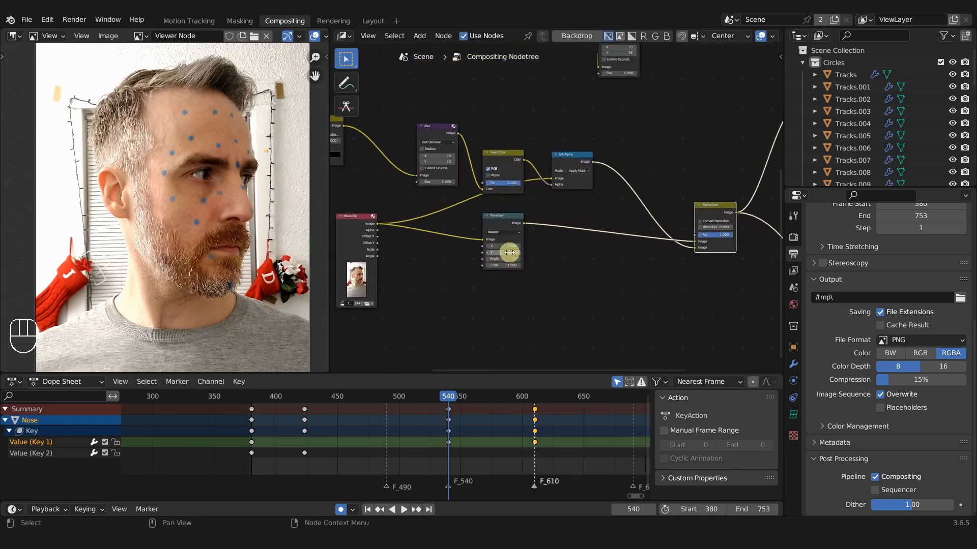
{"action": "left_click_drag", "start_coordinate": [508, 250], "coordinate": [482, 252]}
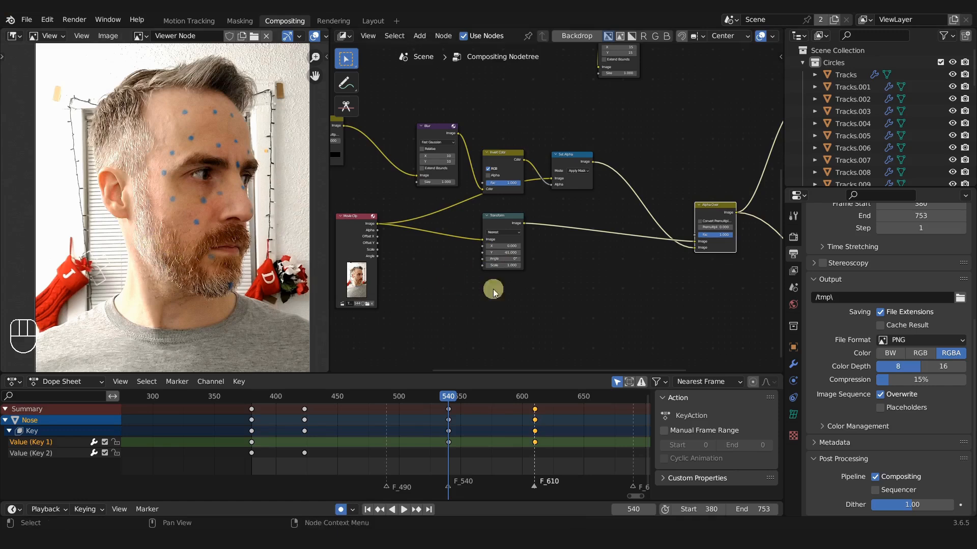
{"action": "scroll", "coordinate": [523, 275], "scroll_direction": "up", "scroll_amount": 1}
{"action": "scroll", "coordinate": [523, 275], "scroll_direction": "up", "scroll_amount": 2}
{"action": "double_click", "coordinate": [475, 274]}
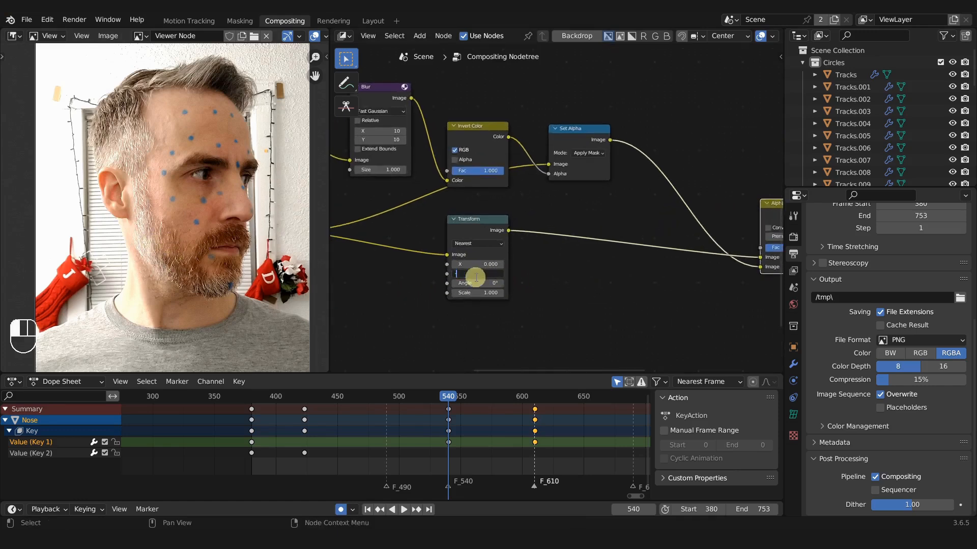
{"action": "type", "text": "-60"}
{"action": "key", "text": "Return"}
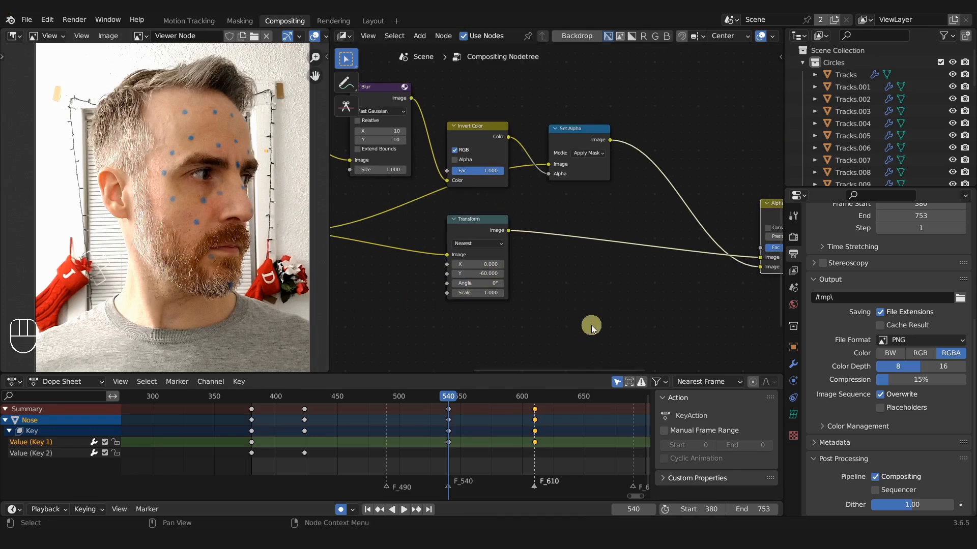
Preview the Alpha Over joining both chains and compare the two fill methods by setting its Fac to 0 and back to 1
{"action": "scroll", "coordinate": [610, 310], "scroll_direction": "down", "scroll_amount": 9}
{"action": "middle_click_drag", "start_coordinate": [630, 300], "coordinate": [470, 331]}
{"action": "scroll", "coordinate": [472, 326], "scroll_direction": "up", "scroll_amount": 2}
{"action": "left_click", "coordinate": [575, 142], "text": "ctrl+shift"}
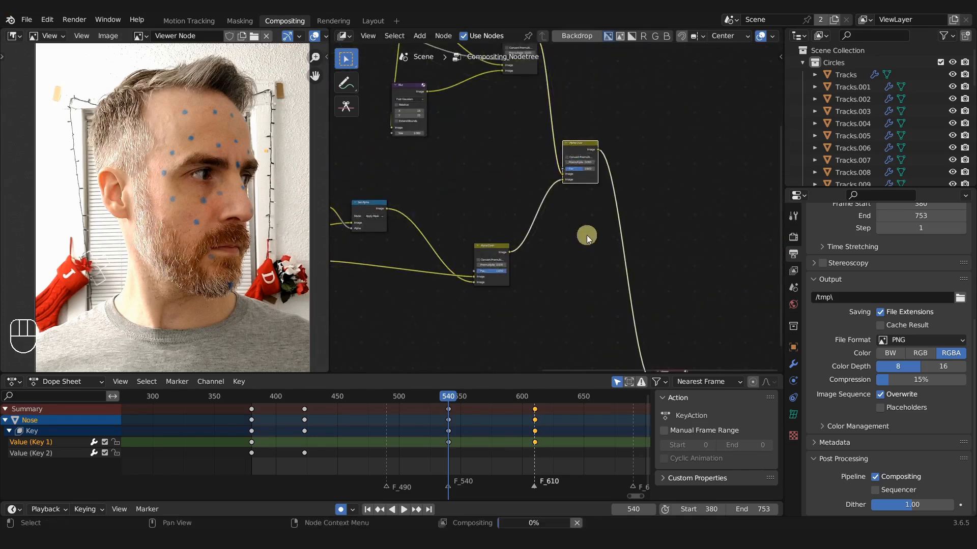
{"action": "left_click_drag", "start_coordinate": [580, 168], "coordinate": [540, 298]}
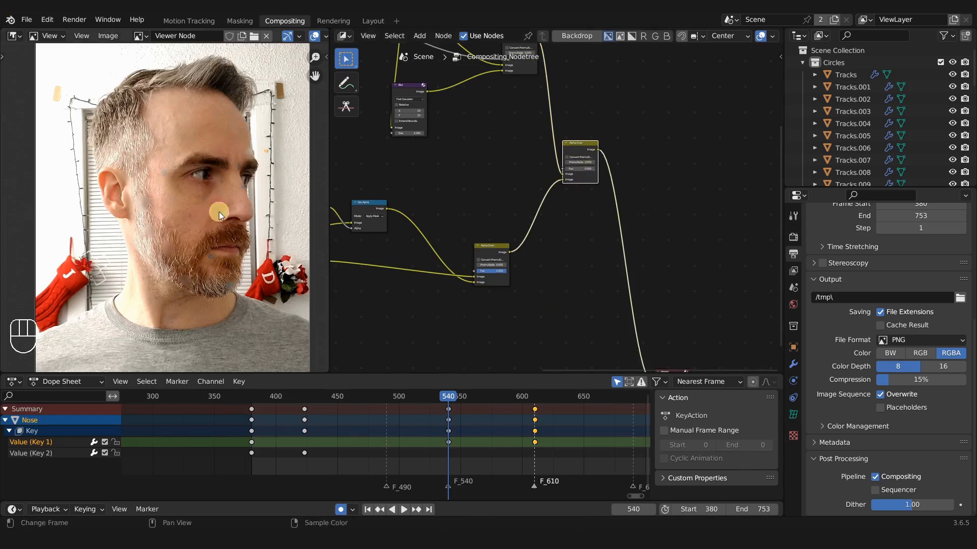
{"action": "left_click_drag", "start_coordinate": [582, 169], "coordinate": [600, 300]}
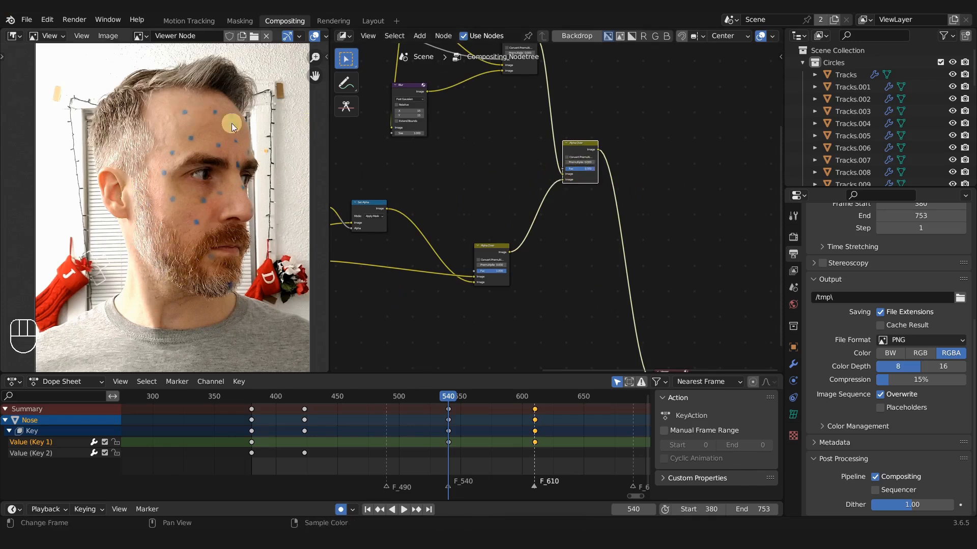
Preview the beard-masked Alpha Over at the start of the lower chain, followed by the Alpha Over at that chain's end
{"action": "scroll", "coordinate": [563, 164], "scroll_direction": "down", "scroll_amount": 1}
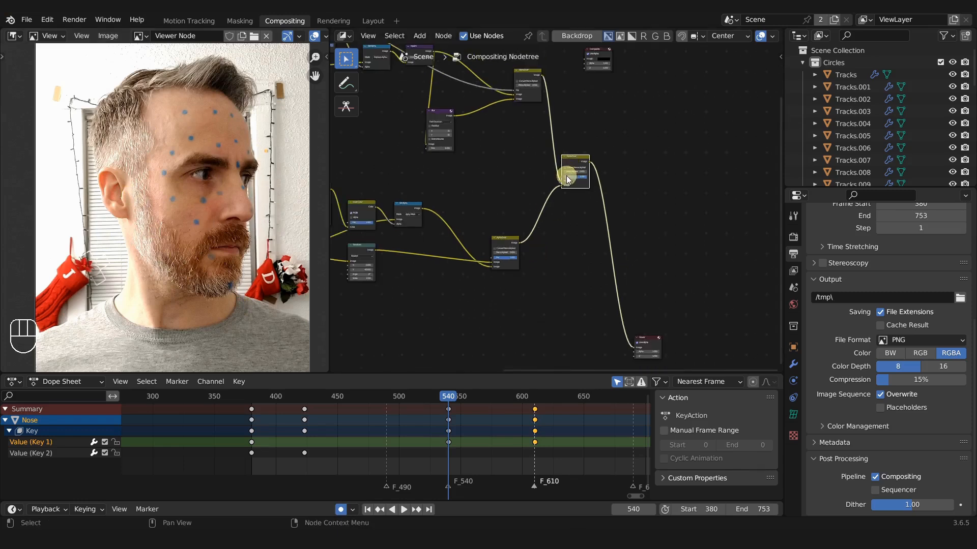
{"action": "middle_click_drag", "start_coordinate": [427, 190], "coordinate": [589, 194]}
{"action": "scroll", "coordinate": [569, 195], "scroll_direction": "down", "scroll_amount": 1}
{"action": "middle_click_drag", "start_coordinate": [467, 179], "coordinate": [513, 176]}
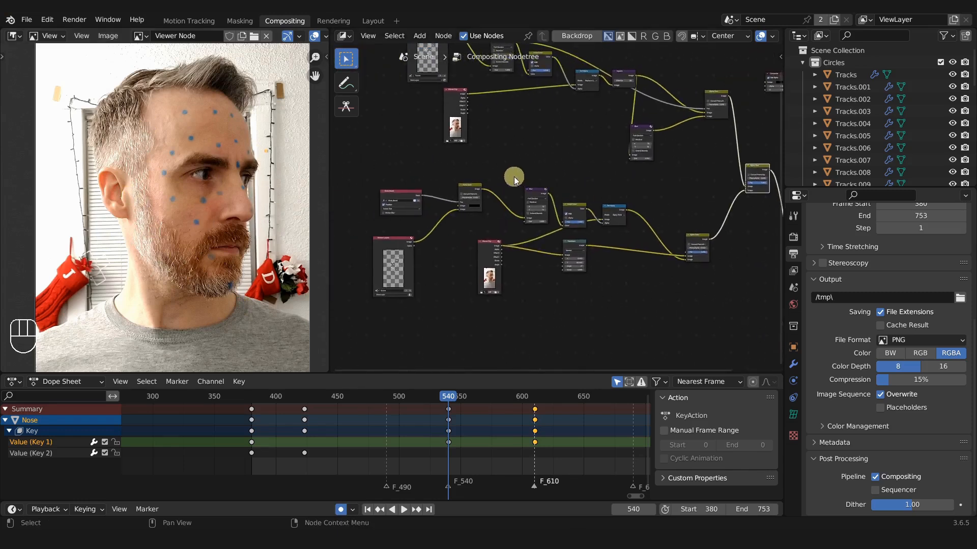
{"action": "scroll", "coordinate": [514, 176], "scroll_direction": "up", "scroll_amount": 1}
{"action": "left_click", "coordinate": [461, 186], "text": "ctrl+shift"}
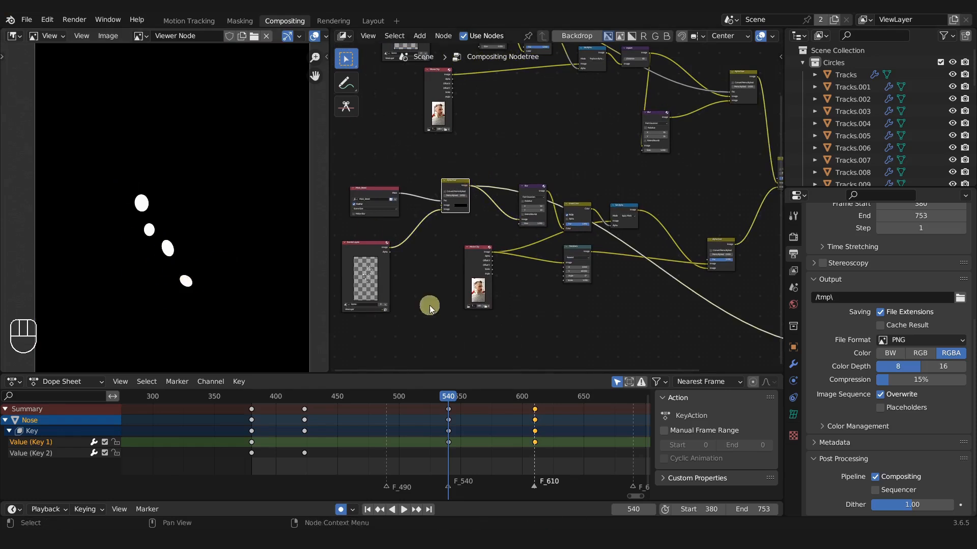
{"action": "scroll", "coordinate": [533, 297], "scroll_direction": "down", "scroll_amount": 1}
{"action": "middle_click_drag", "start_coordinate": [533, 295], "coordinate": [485, 301]}
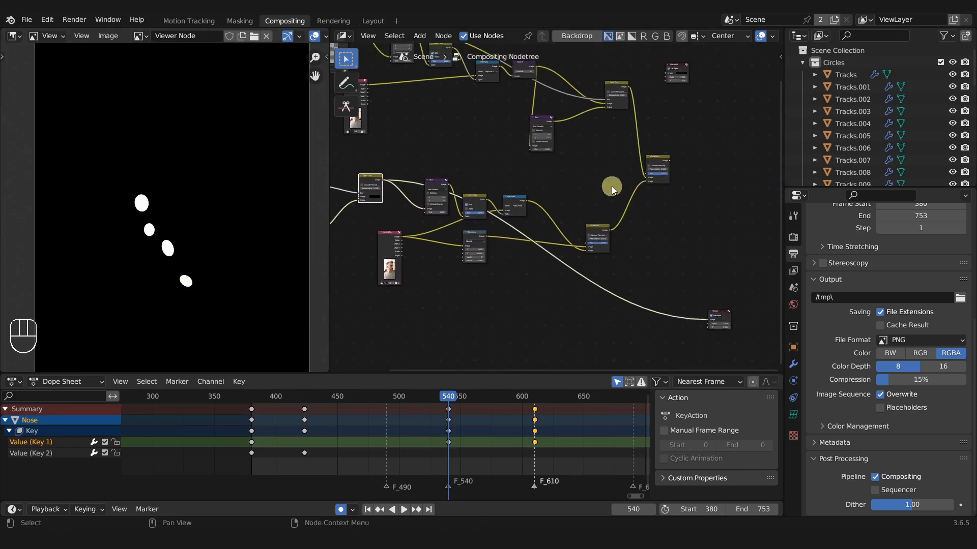
{"action": "left_click", "coordinate": [594, 229], "text": "ctrl+shift"}
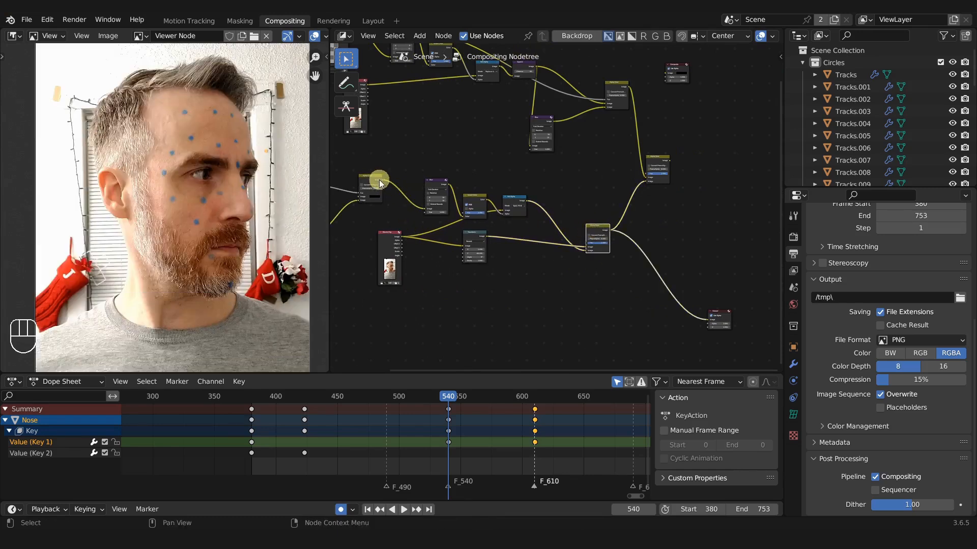
Connect the beard-masked Alpha Over output to the Fac input of the Alpha Over joining both chains and preview the blended result
{"action": "left_click_drag", "start_coordinate": [382, 180], "coordinate": [647, 174]}
{"action": "middle_click_drag", "start_coordinate": [651, 205], "coordinate": [579, 229]}
{"action": "scroll", "coordinate": [580, 228], "scroll_direction": "up", "scroll_amount": 2}
{"action": "left_click", "coordinate": [579, 175], "text": "ctrl+shift"}
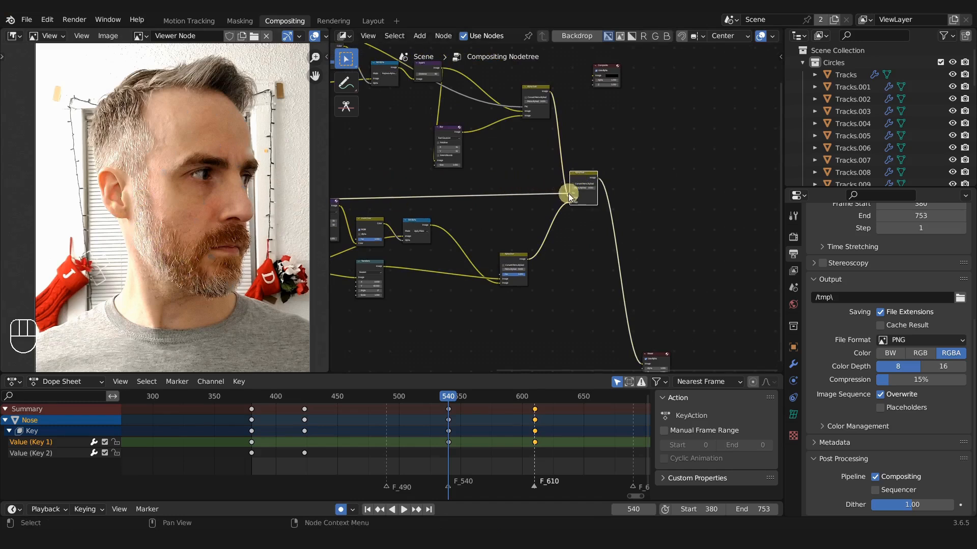
{"action": "middle_click_drag", "start_coordinate": [567, 172], "coordinate": [579, 198]}
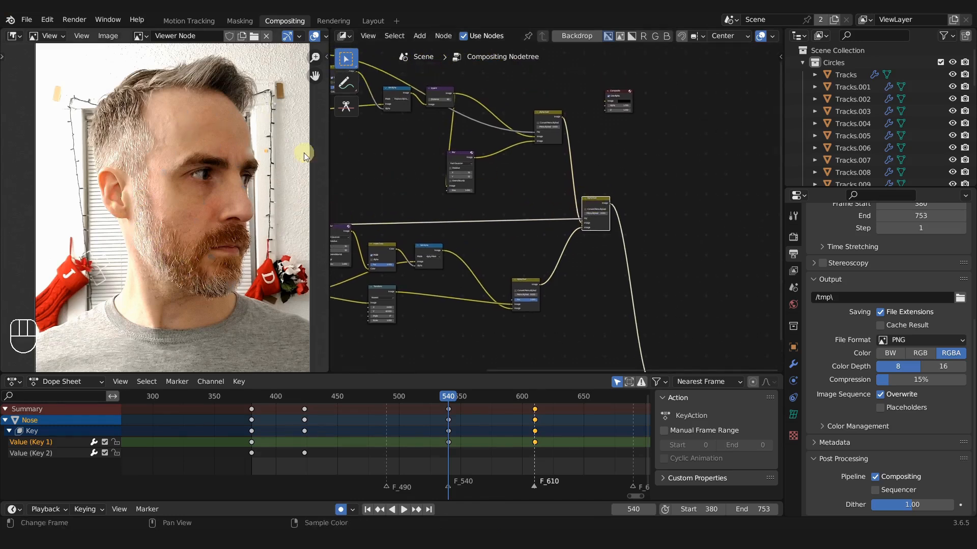
Check the combined node setup at frame 490 and render the frame
{"action": "scroll", "coordinate": [378, 165], "scroll_direction": "down", "scroll_amount": 4}
{"action": "middle_click_drag", "start_coordinate": [378, 166], "coordinate": [505, 209]}
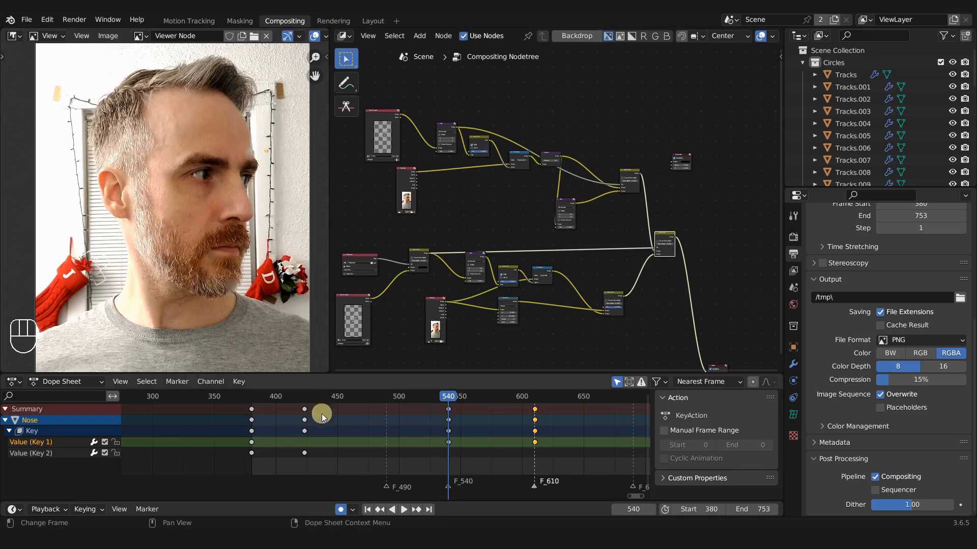
{"action": "left_click", "coordinate": [386, 396]}
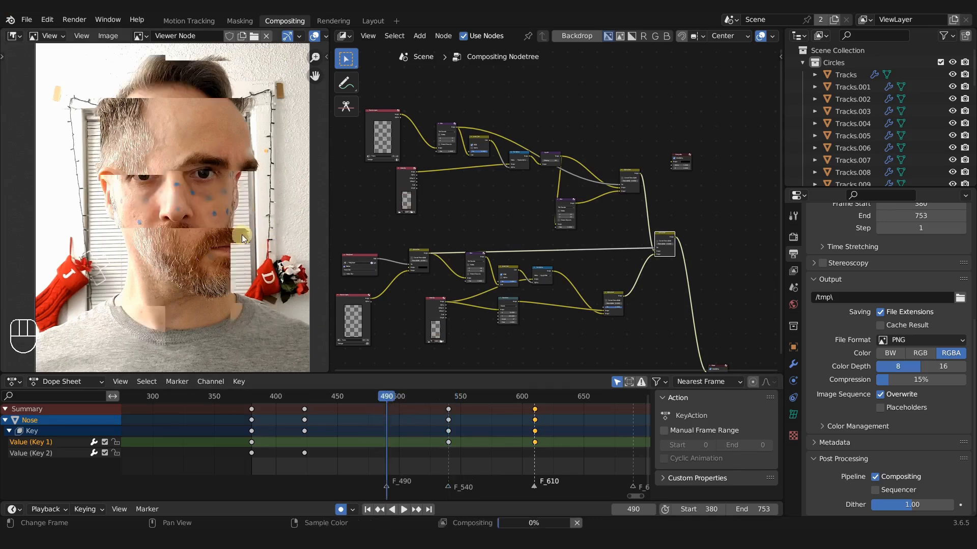
{"action": "key", "text": "F12"}
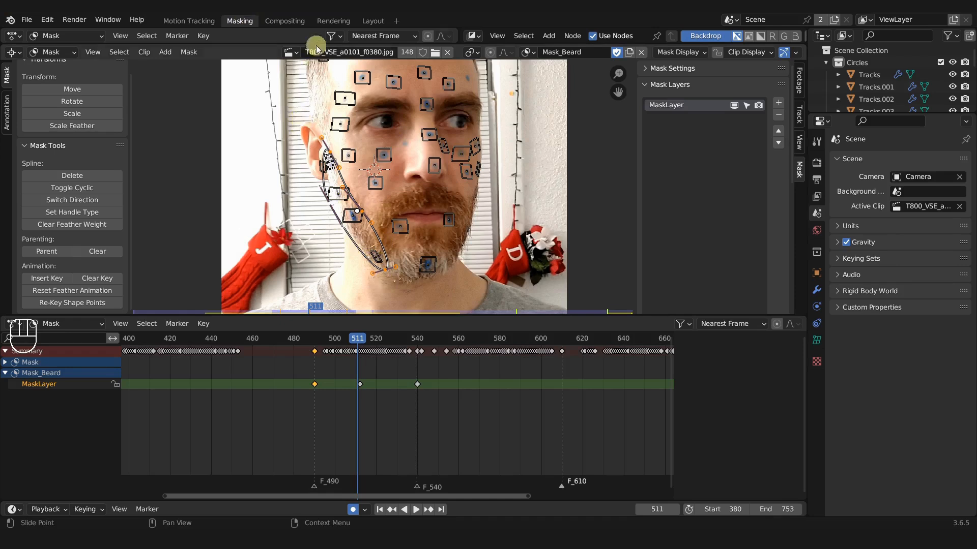
Switch to the Layout workspace, hide the Lattice and orbit out of the camera view to expose the marker circles
{"action": "left_click", "coordinate": [372, 21]}
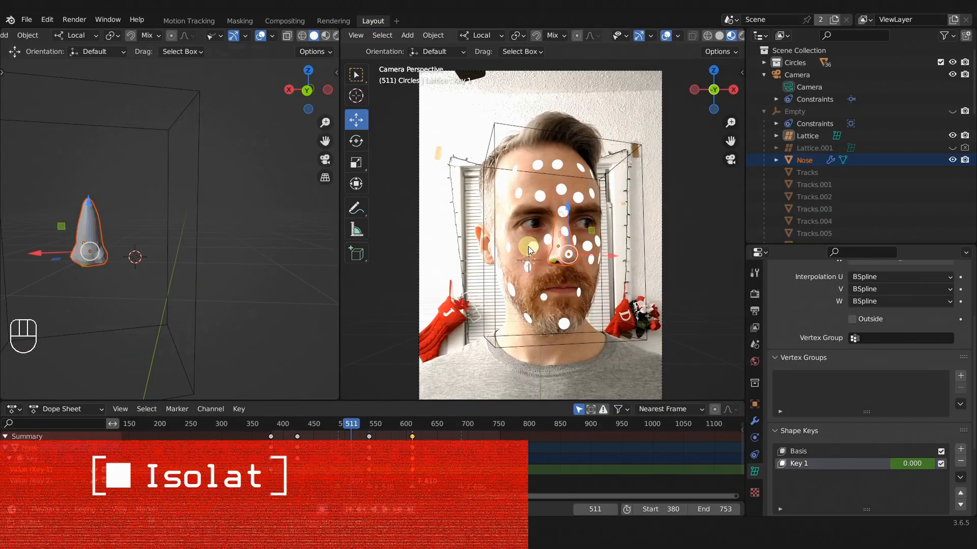
{"action": "left_click", "coordinate": [952, 135]}
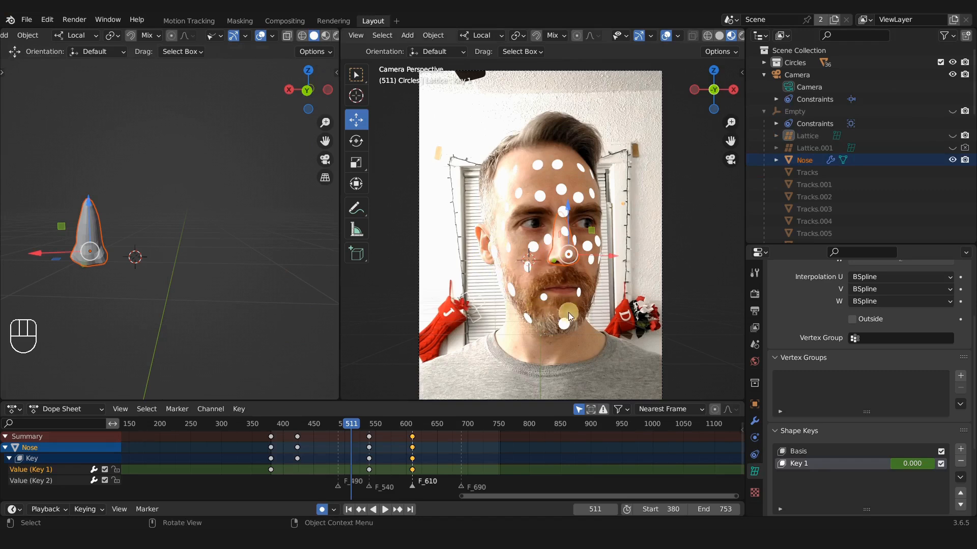
{"action": "middle_click_drag", "start_coordinate": [569, 312], "coordinate": [534, 251], "text": "shift"}
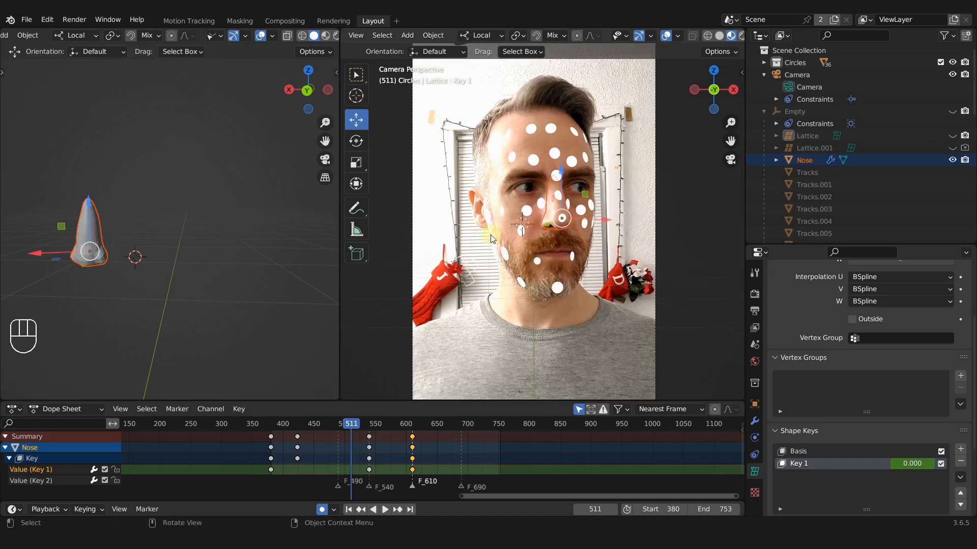
{"action": "middle_click_drag", "start_coordinate": [496, 240], "coordinate": [523, 262]}
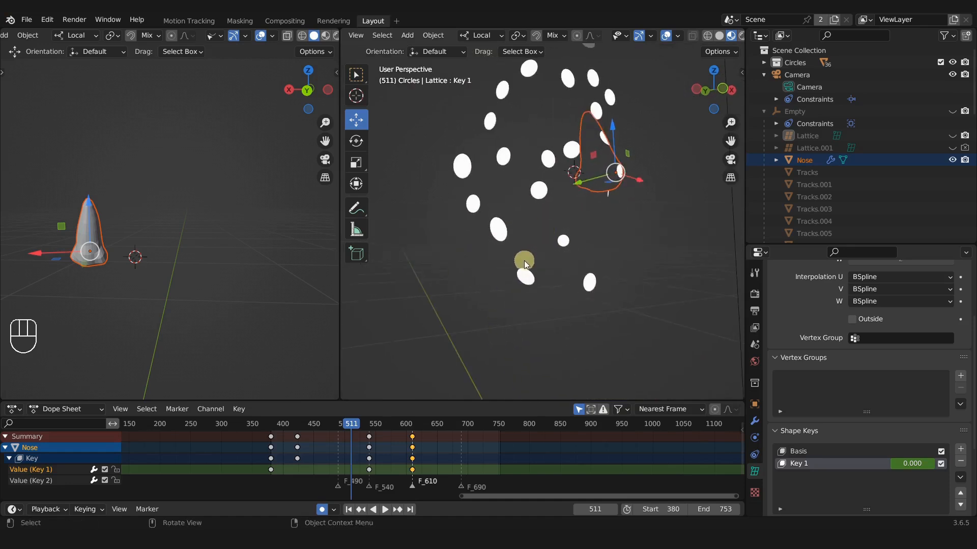
Give the jaw marker circle Tracks.024 its own single-user copy of the White material and name it Red
{"action": "left_click", "coordinate": [524, 279]}
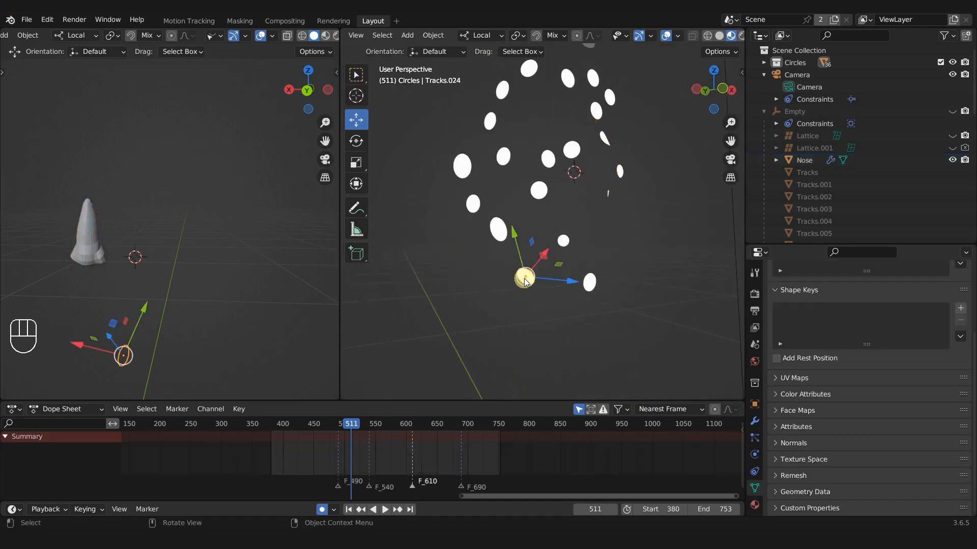
{"action": "left_click", "coordinate": [755, 504]}
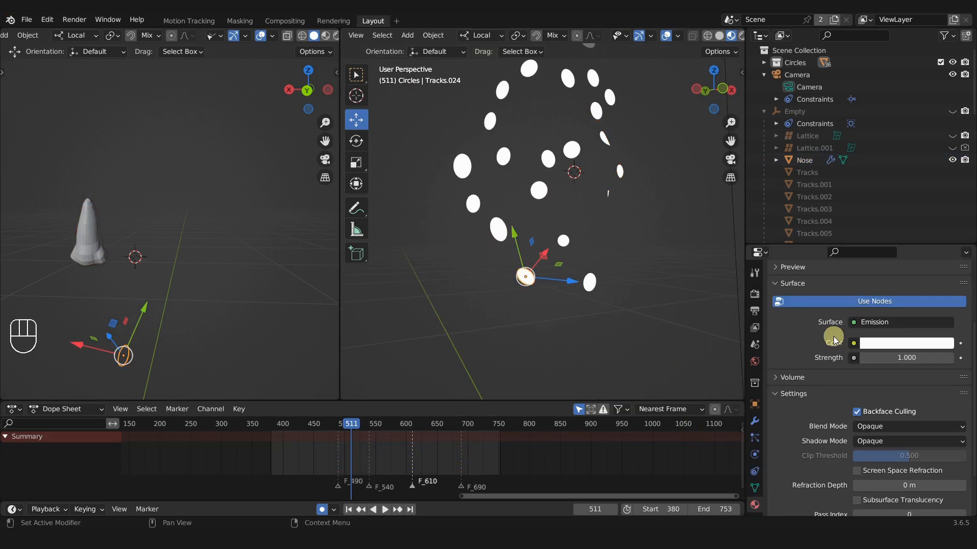
{"action": "scroll", "coordinate": [833, 340], "scroll_direction": "up", "scroll_amount": 4}
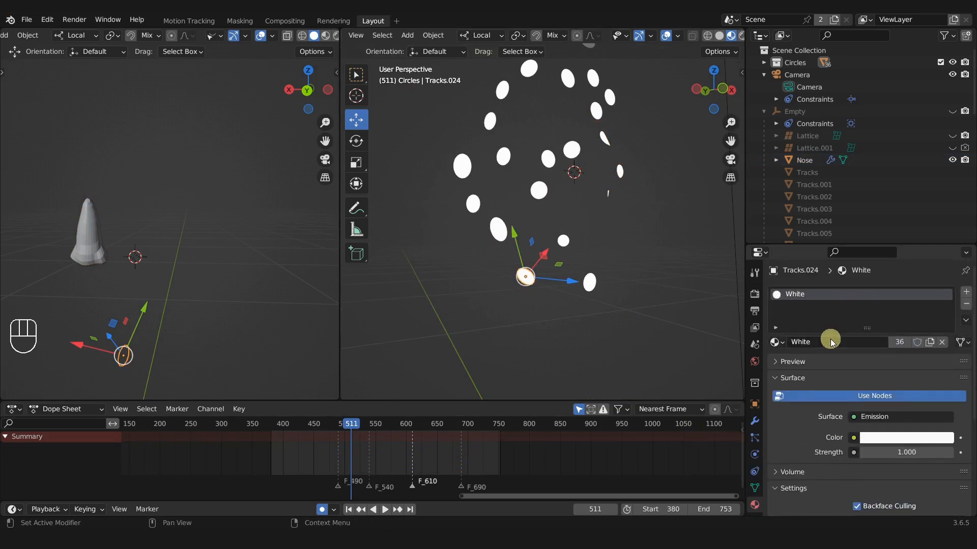
{"action": "left_click", "coordinate": [899, 343]}
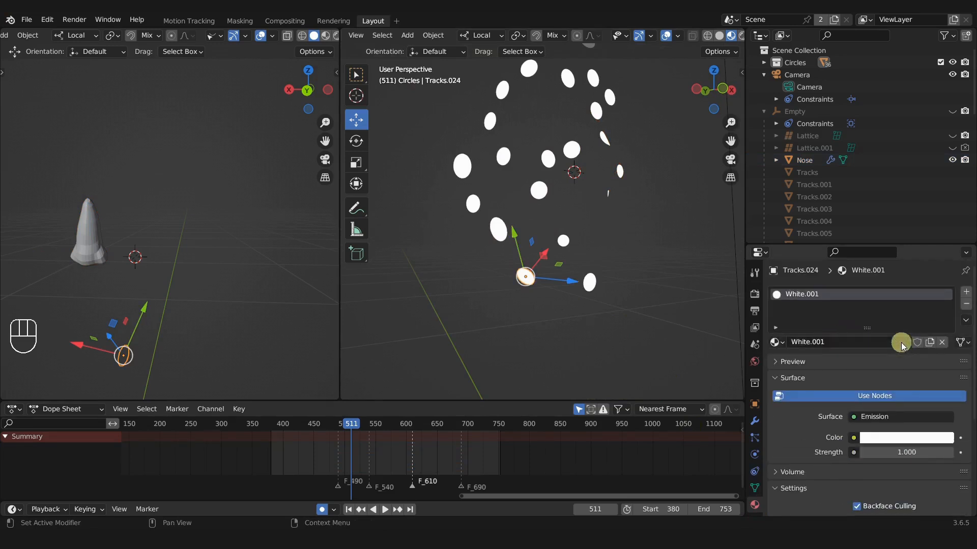
{"action": "left_click", "coordinate": [831, 342]}
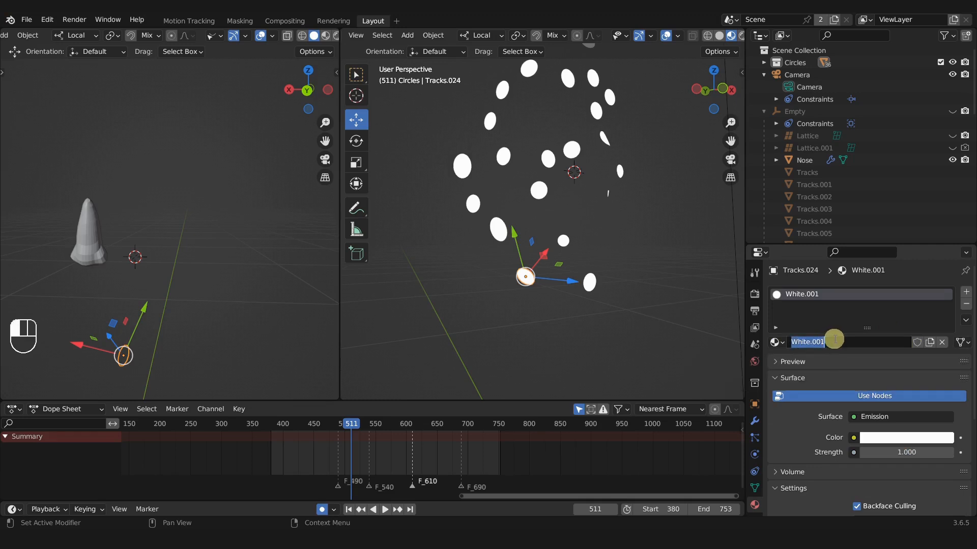
{"action": "type", "text": "R"}
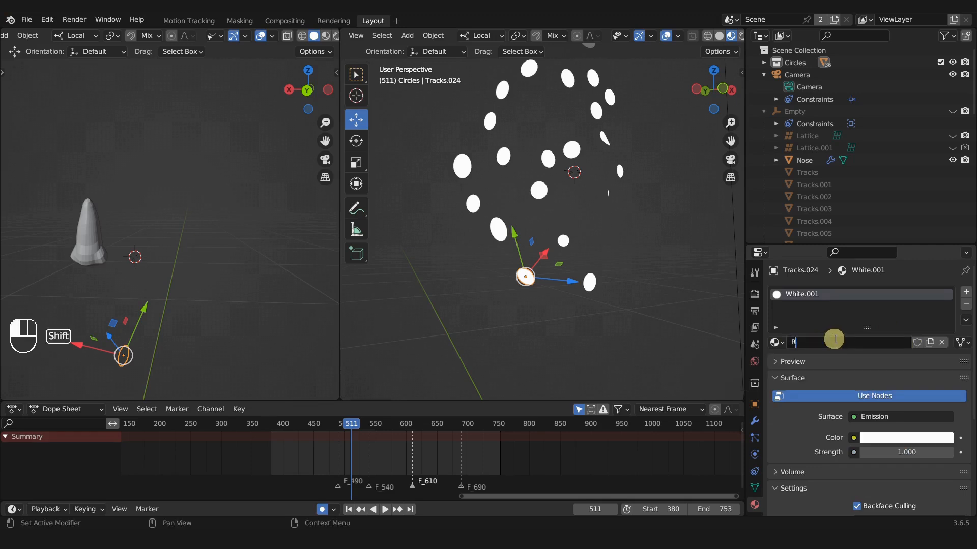
{"action": "type", "text": "ed"}
{"action": "key", "text": "Return"}
Set the Red material's emission colour in RGB to pure red, with Green and Blue at 0
{"action": "left_click", "coordinate": [883, 438]}
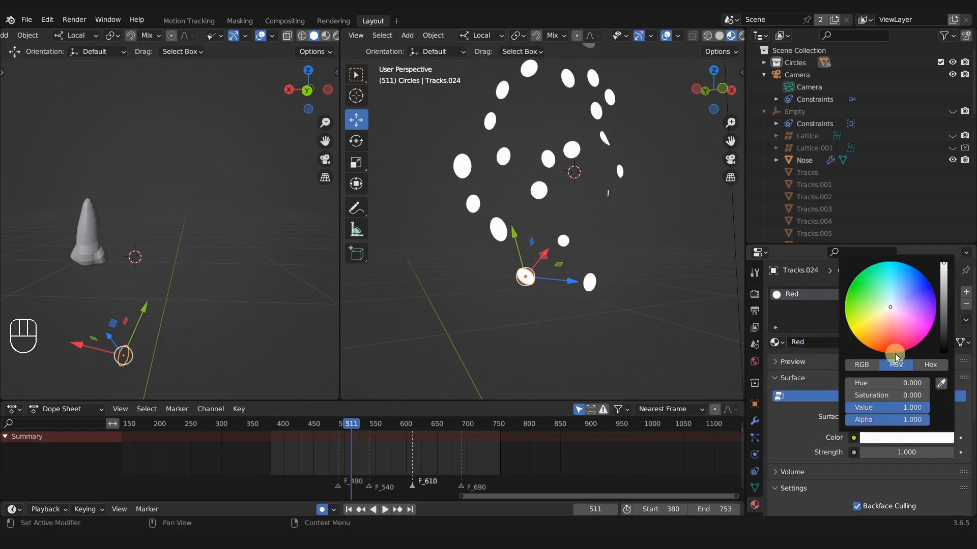
{"action": "left_click", "coordinate": [862, 365]}
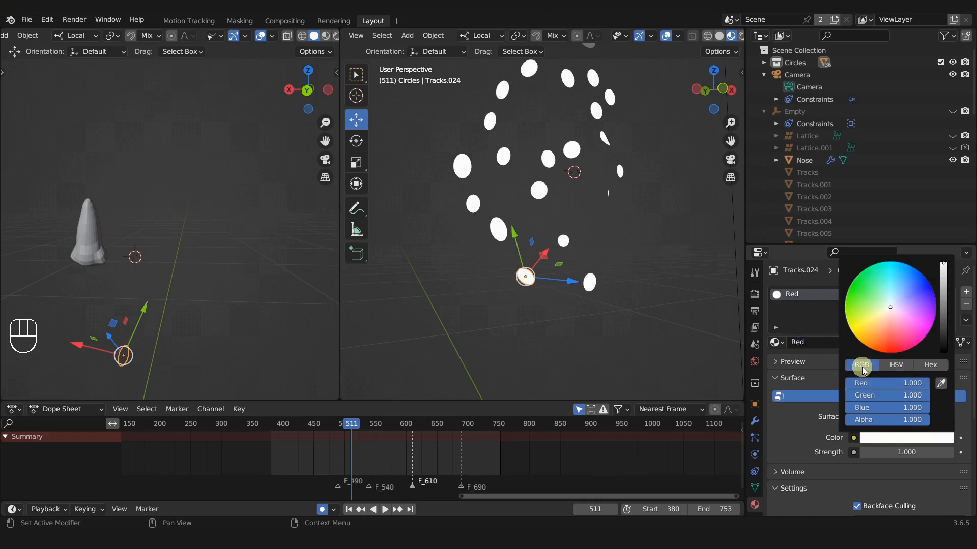
{"action": "left_click_drag", "start_coordinate": [922, 396], "coordinate": [845, 409]}
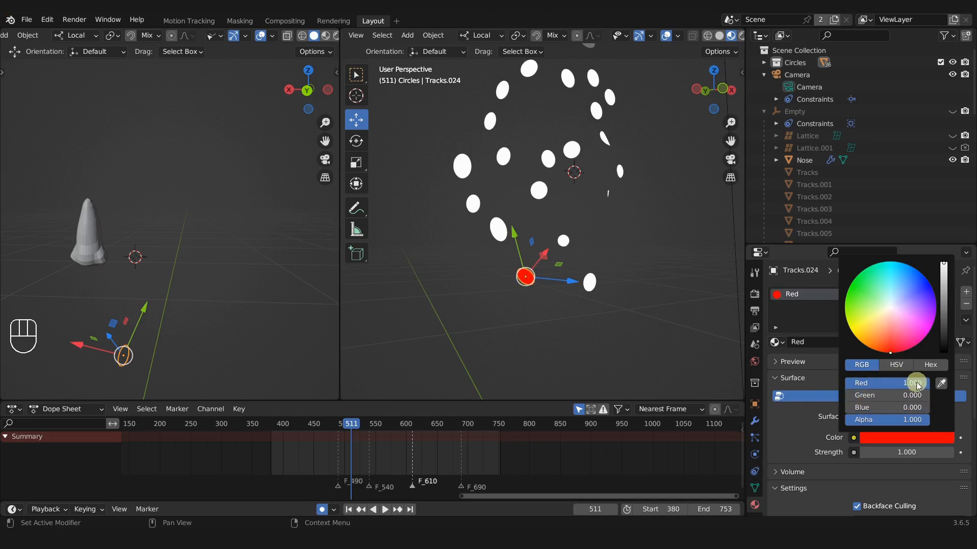
Add the three white circles above the red jaw marker Tracks.024 to the selection and link its Red material to them
{"action": "key", "text": "c"}
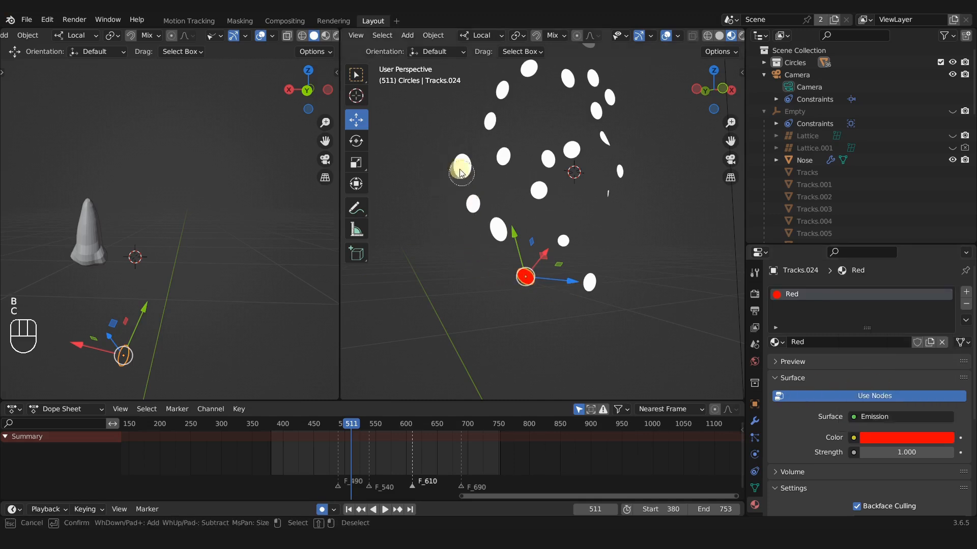
{"action": "left_click_drag", "start_coordinate": [458, 168], "coordinate": [495, 229]}
{"action": "right_click", "coordinate": [491, 254]}
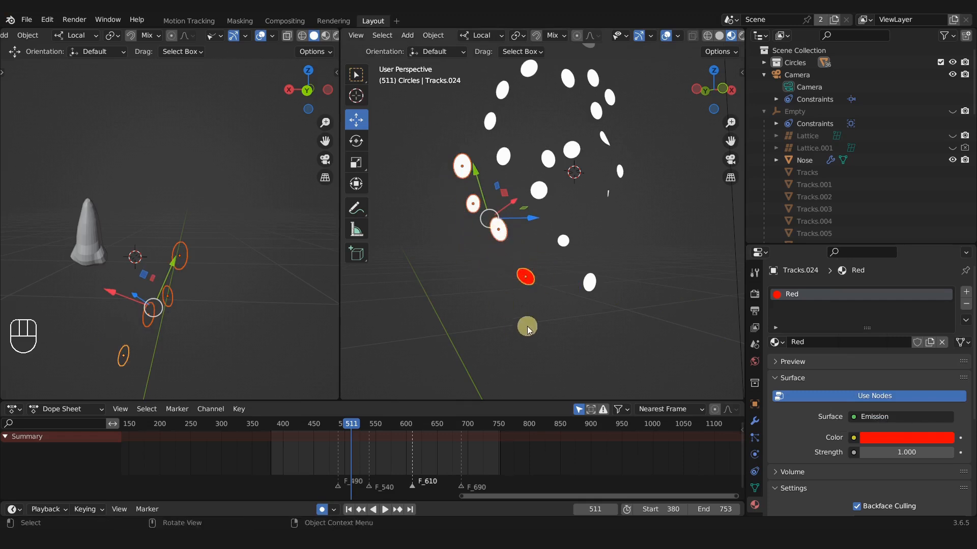
{"action": "key", "text": "ctrl+l"}
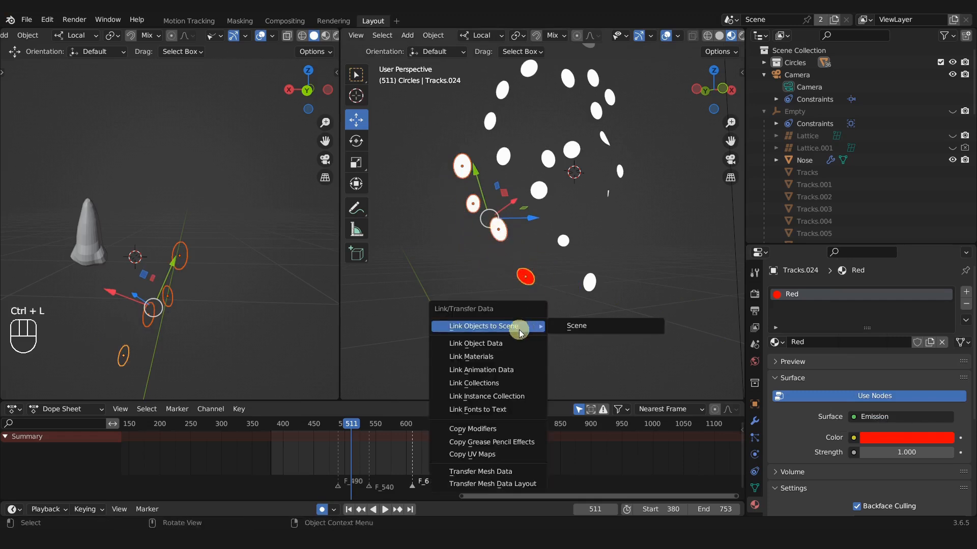
{"action": "left_click", "coordinate": [485, 356]}
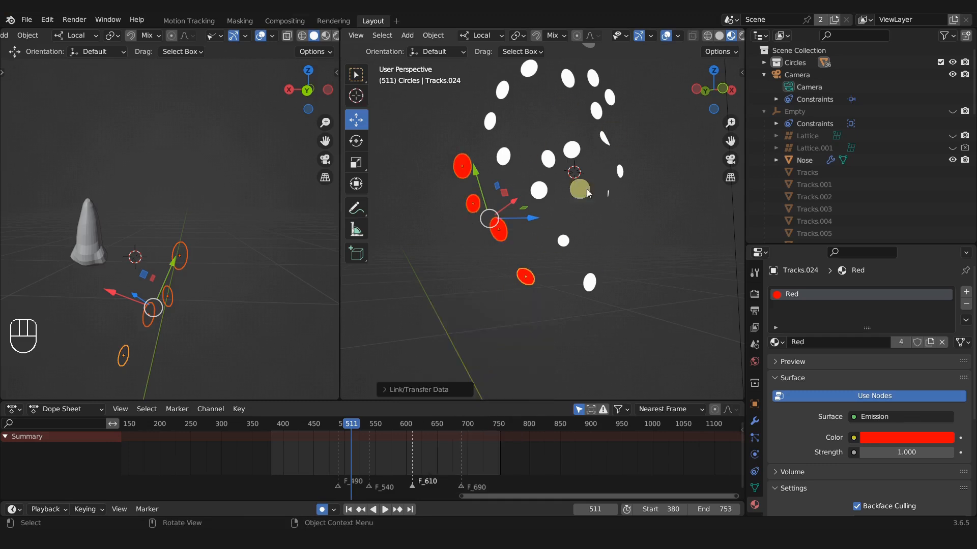
In the Compositing workspace, preview the lower Render Layers node in the Viewer and move it down below the Movie Clip node
{"action": "left_click", "coordinate": [292, 23]}
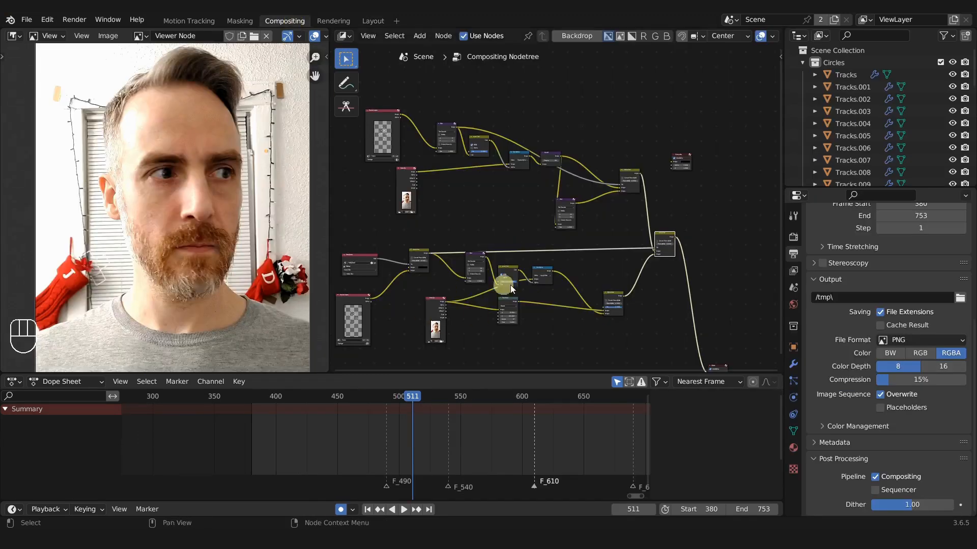
{"action": "middle_click_drag", "start_coordinate": [387, 308], "coordinate": [551, 151]}
{"action": "scroll", "coordinate": [511, 243], "scroll_direction": "up", "scroll_amount": 6}
{"action": "left_click_drag", "start_coordinate": [460, 182], "coordinate": [456, 207]}
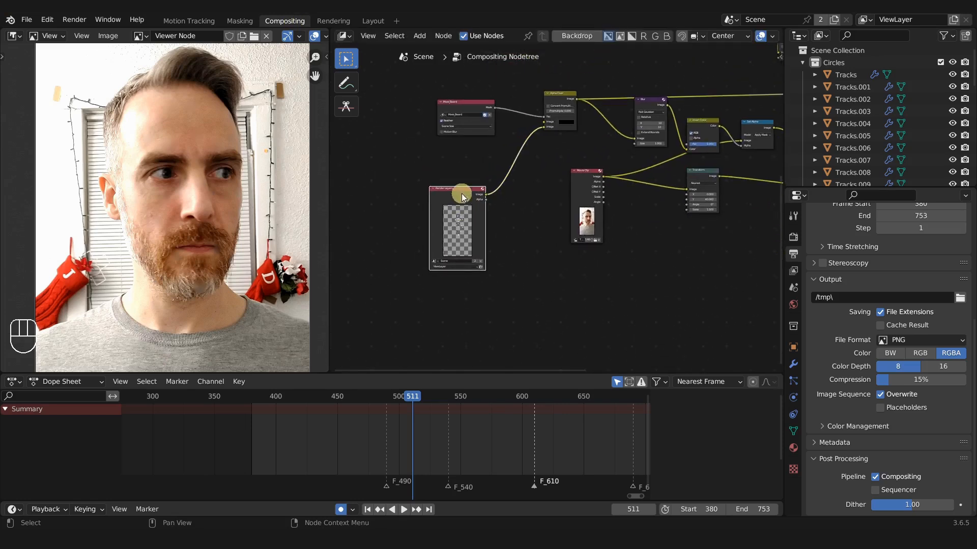
{"action": "scroll", "coordinate": [467, 245], "scroll_direction": "up", "scroll_amount": 3}
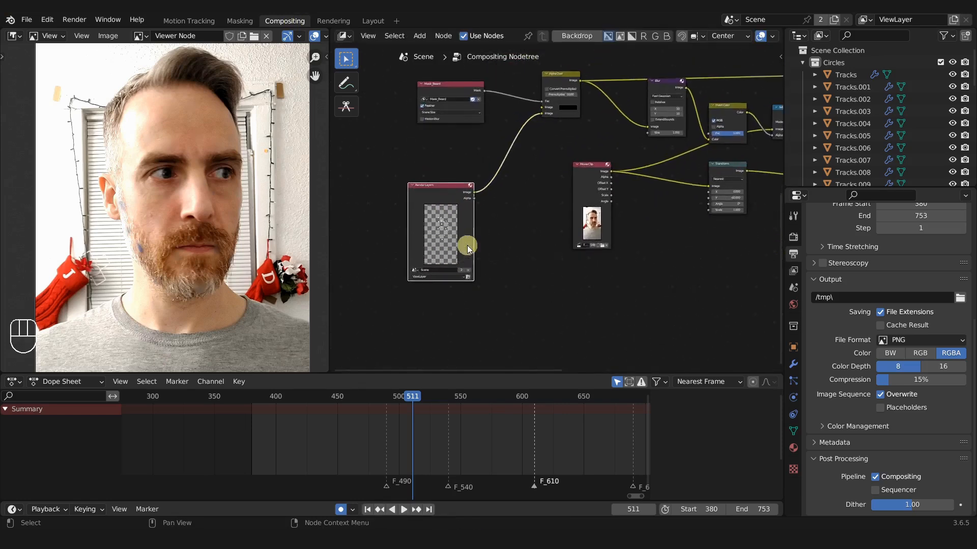
{"action": "middle_click_drag", "start_coordinate": [469, 243], "coordinate": [529, 216]}
{"action": "scroll", "coordinate": [529, 216], "scroll_direction": "up", "scroll_amount": 1}
{"action": "left_click", "coordinate": [445, 151], "text": "ctrl+shift"}
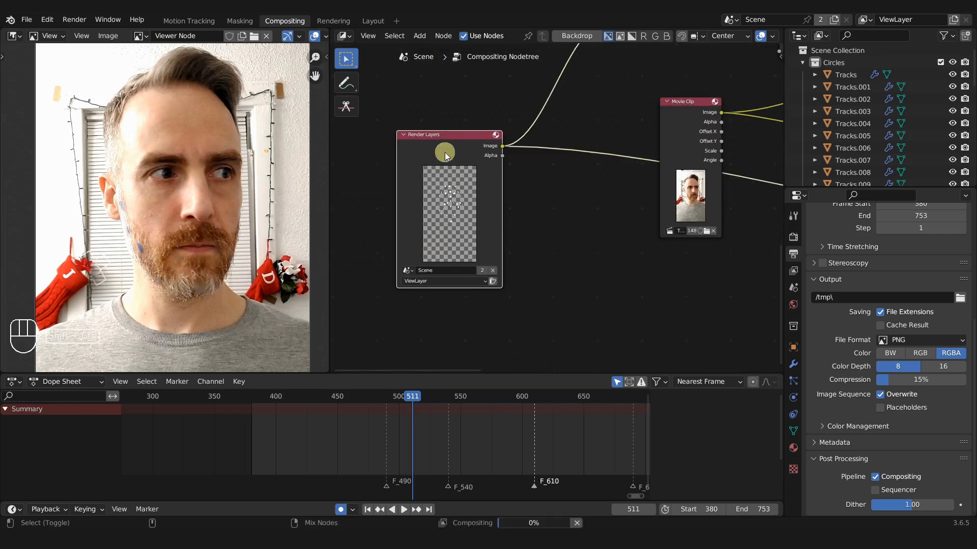
{"action": "scroll", "coordinate": [444, 228], "scroll_direction": "down", "scroll_amount": 3}
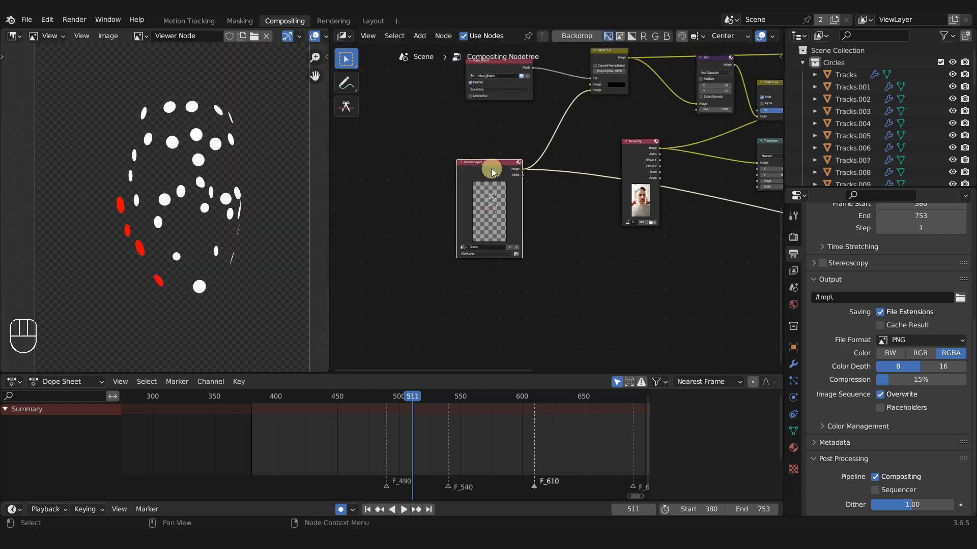
{"action": "left_click_drag", "start_coordinate": [493, 170], "coordinate": [518, 271]}
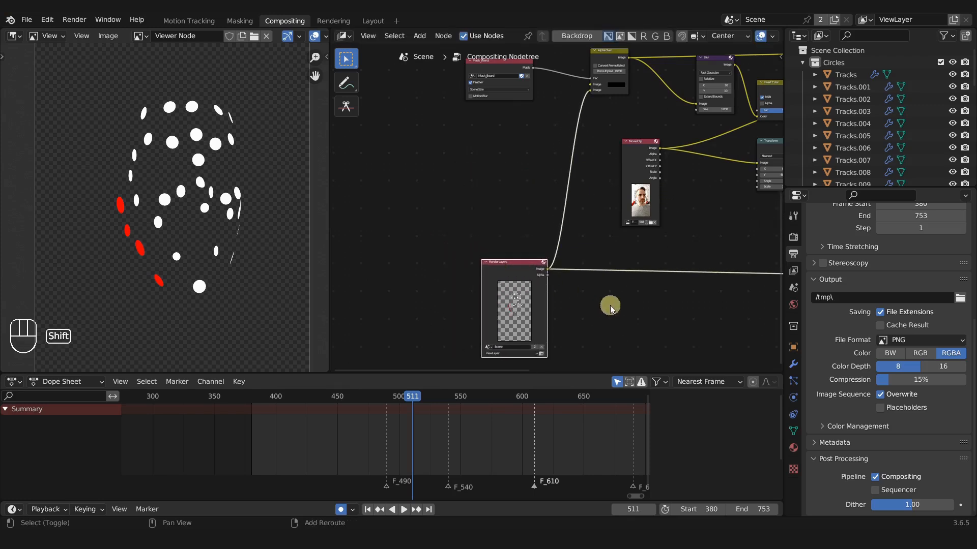
Add a Separate Color node in RGB mode on the link between the lower Render Layers image and the Viewer
{"action": "middle_click_drag", "start_coordinate": [611, 306], "coordinate": [471, 258]}
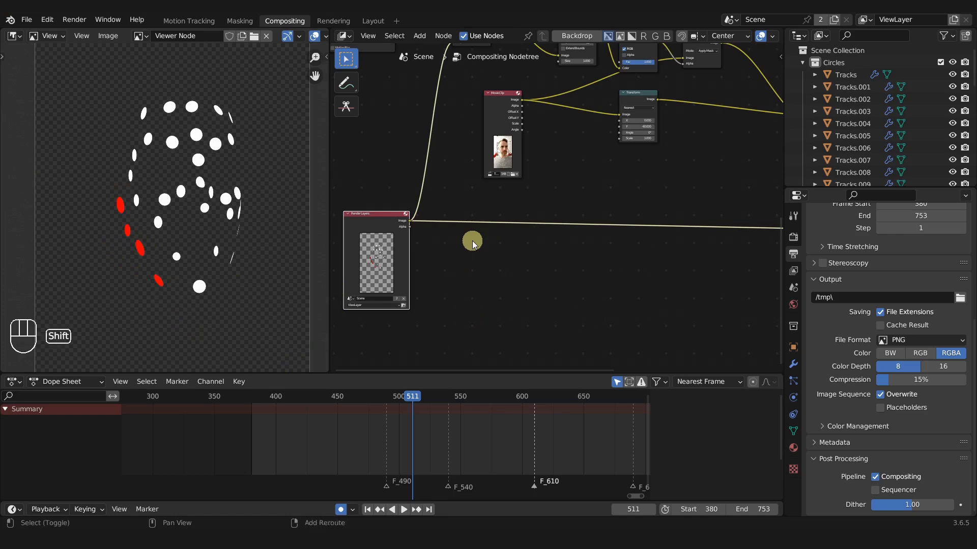
{"action": "key", "text": "shift+a"}
{"action": "left_click", "coordinate": [454, 219]}
{"action": "type", "text": "se"}
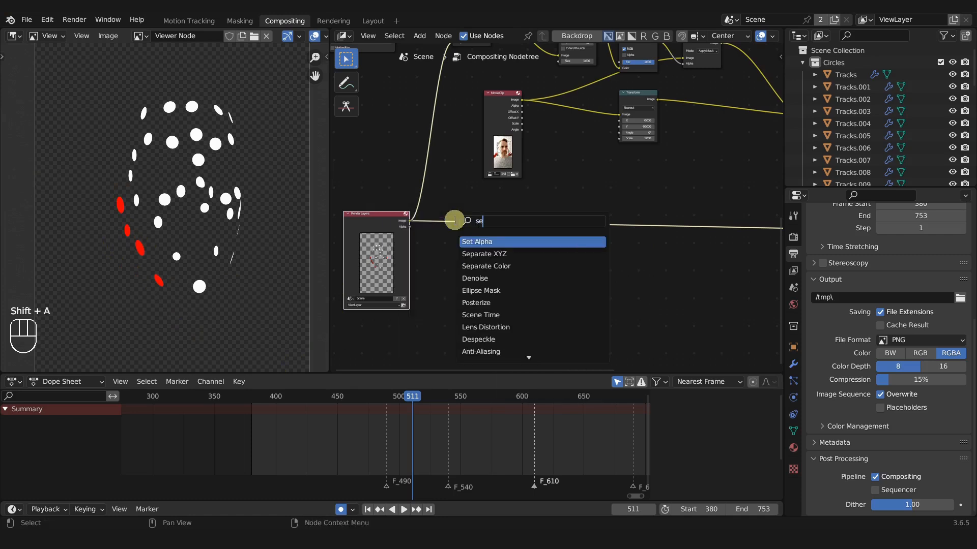
{"action": "left_click", "coordinate": [489, 266]}
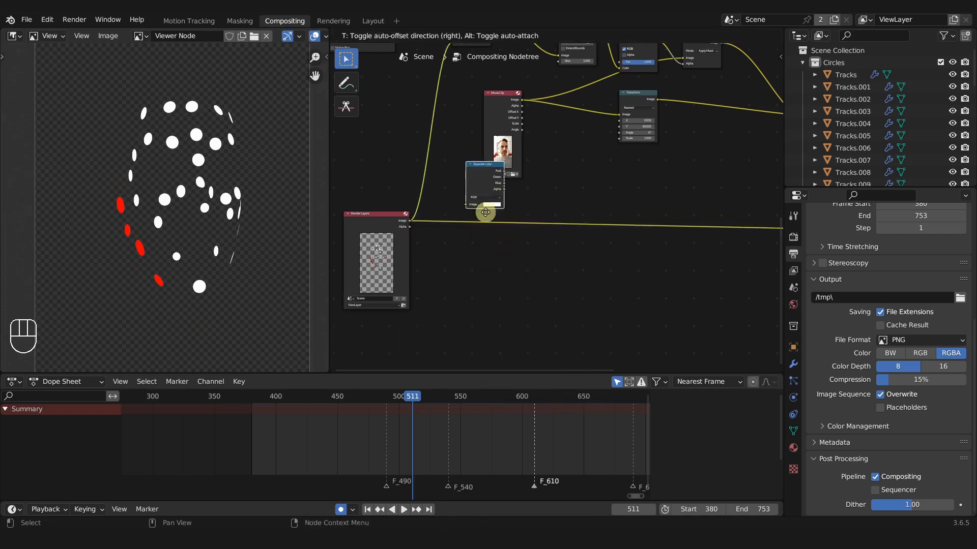
{"action": "left_click", "coordinate": [497, 255]}
{"action": "scroll", "coordinate": [458, 265], "scroll_direction": "up", "scroll_amount": 2}
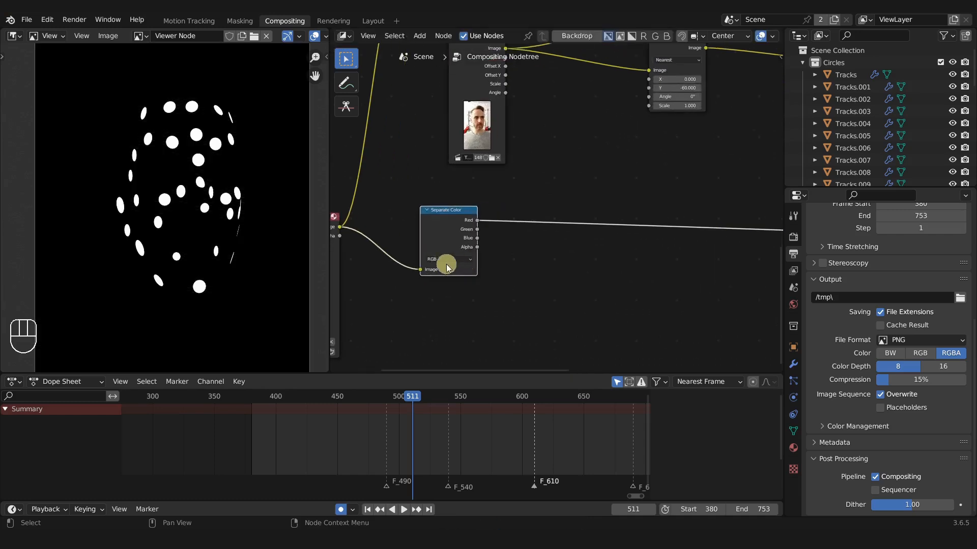
{"action": "middle_click_drag", "start_coordinate": [527, 290], "coordinate": [604, 276]}
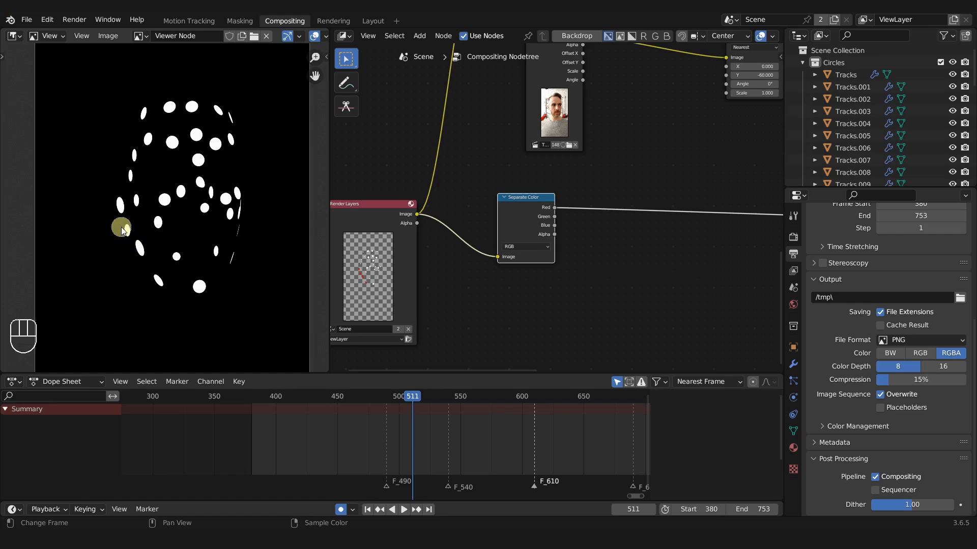
Compare the Red, Green and Blue outputs of the Separate Color node in the Viewer, ending on Red
{"action": "left_click", "coordinate": [525, 208], "text": "ctrl+shift"}
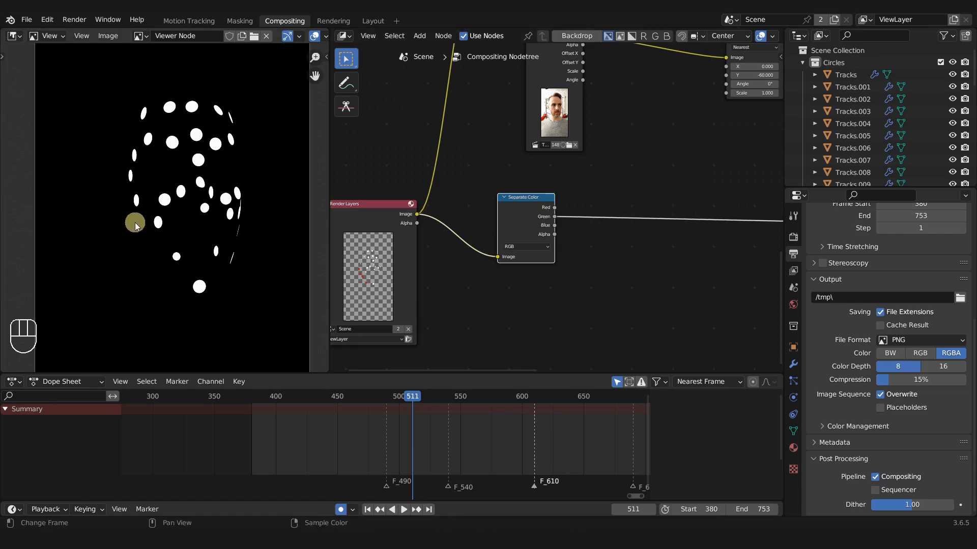
{"action": "left_click", "coordinate": [523, 216], "text": "ctrl+shift"}
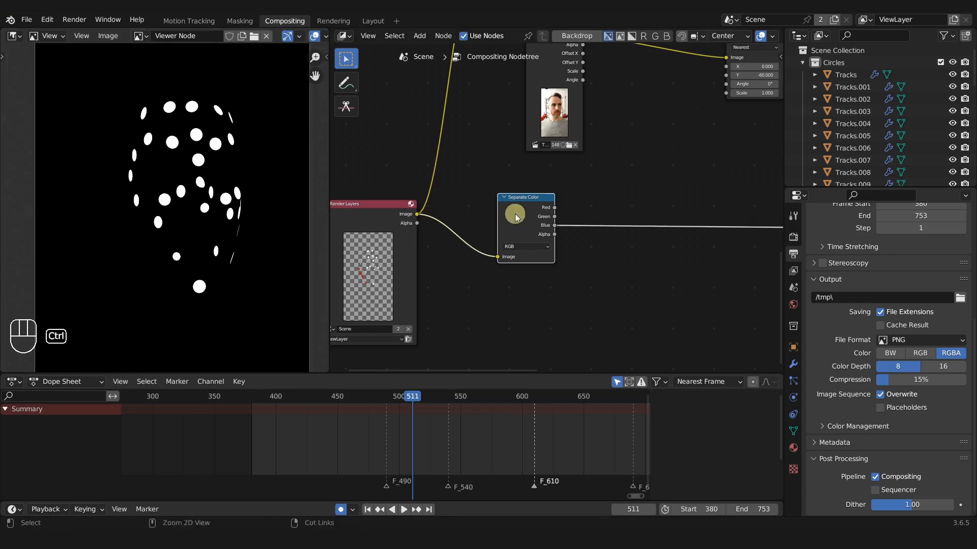
{"action": "left_click", "coordinate": [523, 214], "text": "ctrl+shift"}
{"action": "left_click", "coordinate": [523, 215], "text": "ctrl+shift"}
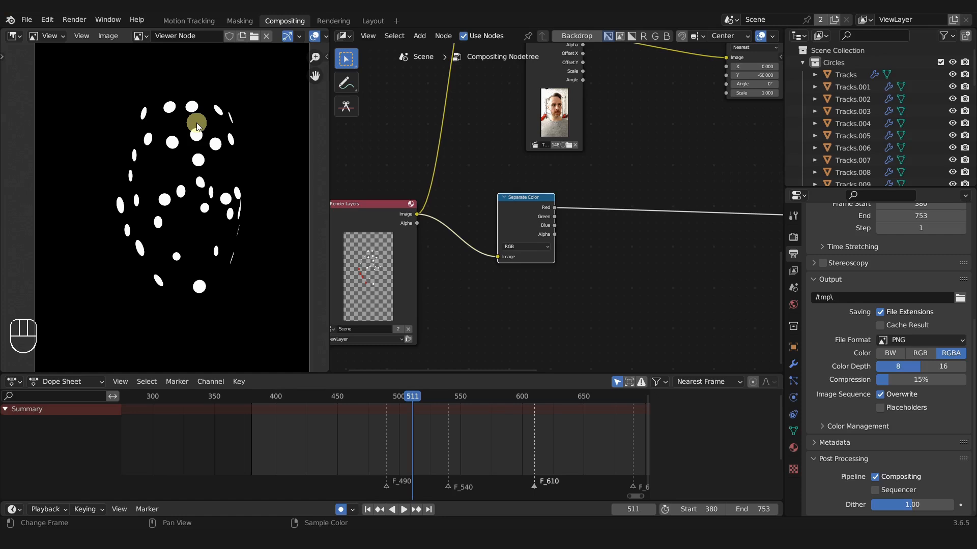
{"action": "left_click", "coordinate": [540, 209], "text": "ctrl+shift"}
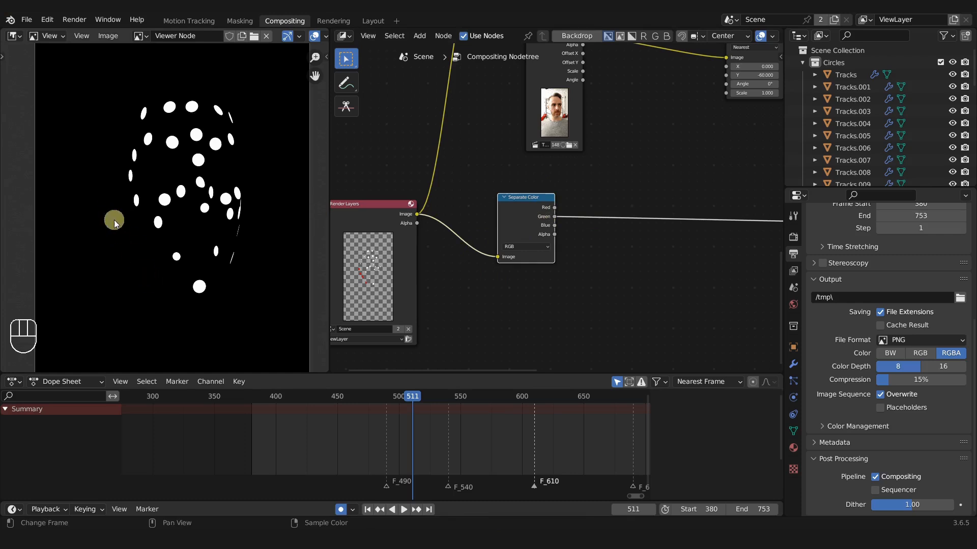
{"action": "left_click", "coordinate": [519, 211], "text": "ctrl+shift"}
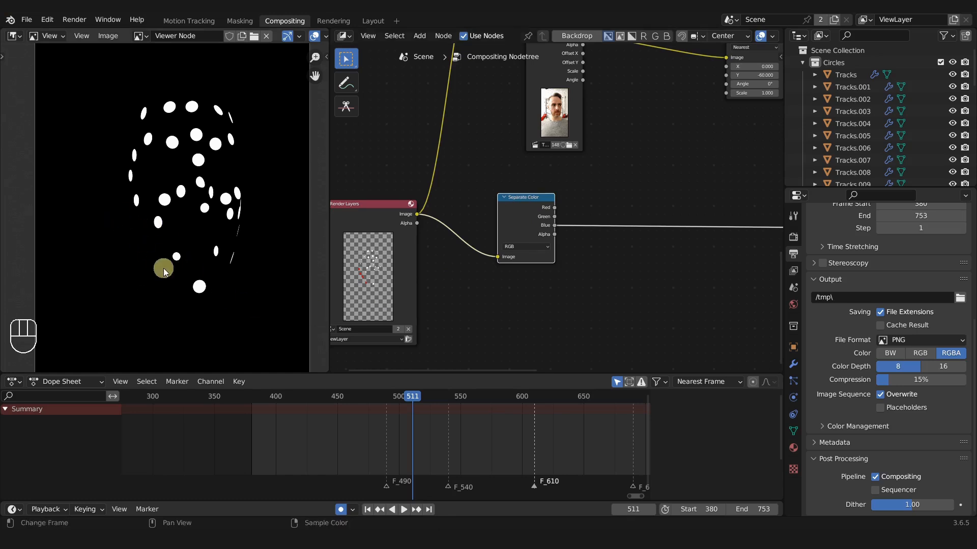
{"action": "left_click", "coordinate": [542, 208], "text": "ctrl+shift"}
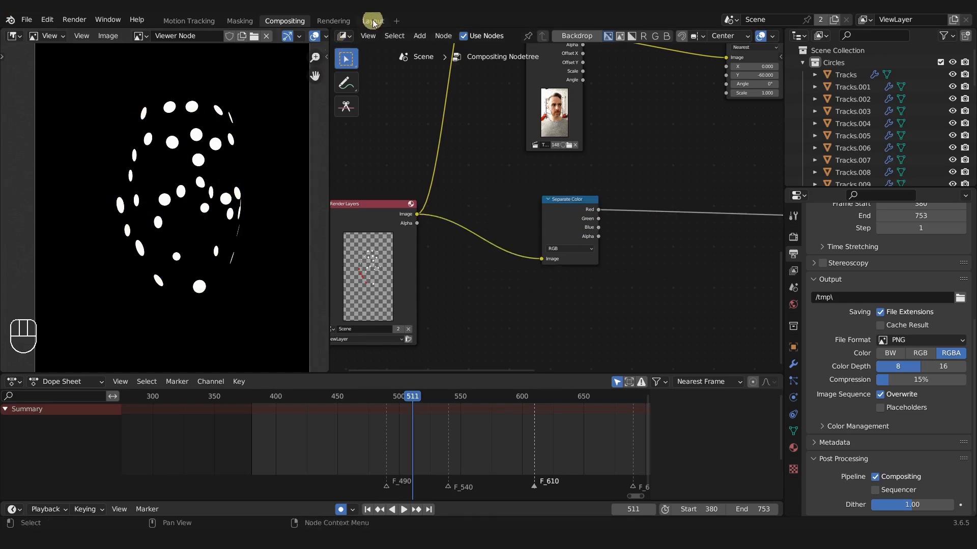
Return to the Layout workspace, hide the Camera in the viewport and orbit to face the marker circles
{"action": "left_click", "coordinate": [373, 21]}
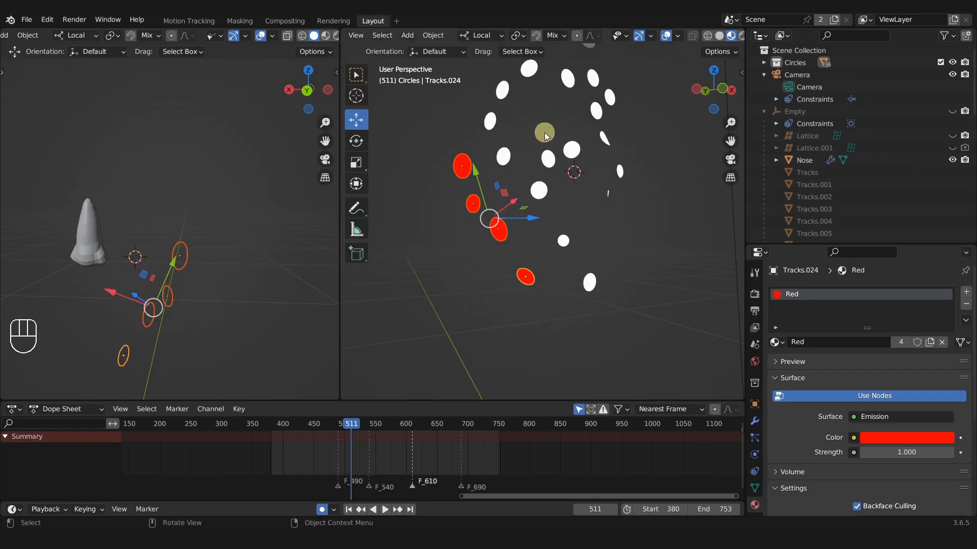
{"action": "middle_click_drag", "start_coordinate": [593, 159], "coordinate": [580, 184]}
{"action": "left_click", "coordinate": [952, 74]}
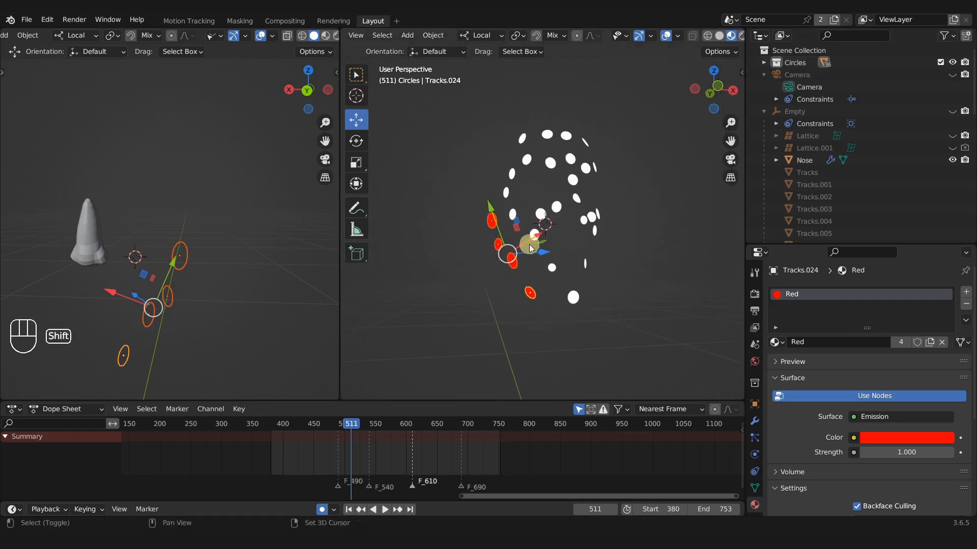
{"action": "middle_click_drag", "start_coordinate": [529, 244], "coordinate": [543, 220]}
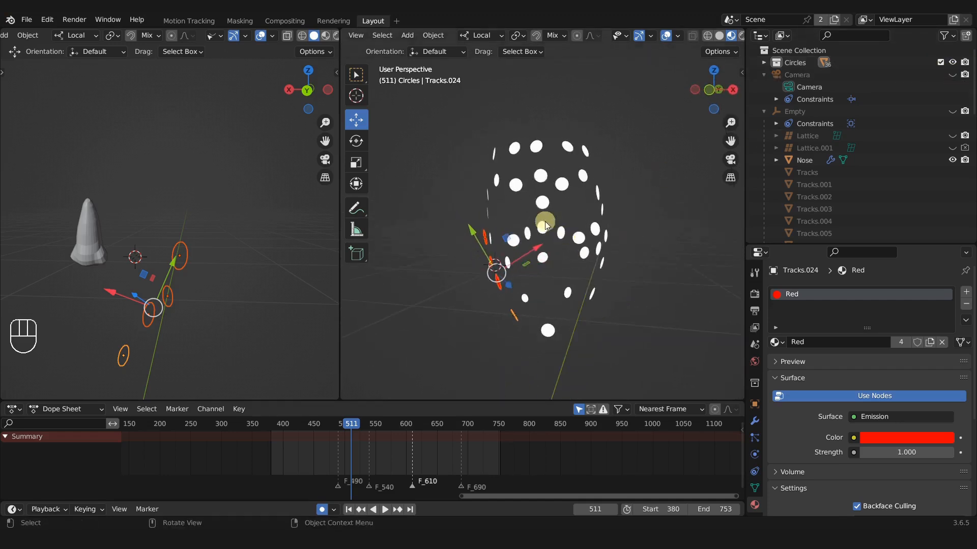
Select the white circle Tracks.014 and extend the selection to all objects linked by the same material
{"action": "left_click", "coordinate": [358, 80]}
{"action": "left_click", "coordinate": [412, 78]}
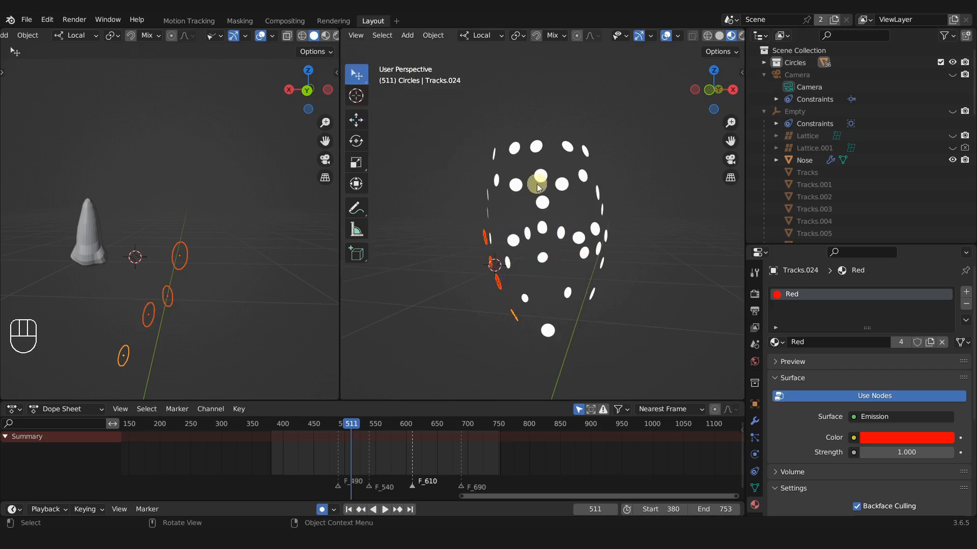
{"action": "left_click", "coordinate": [545, 203]}
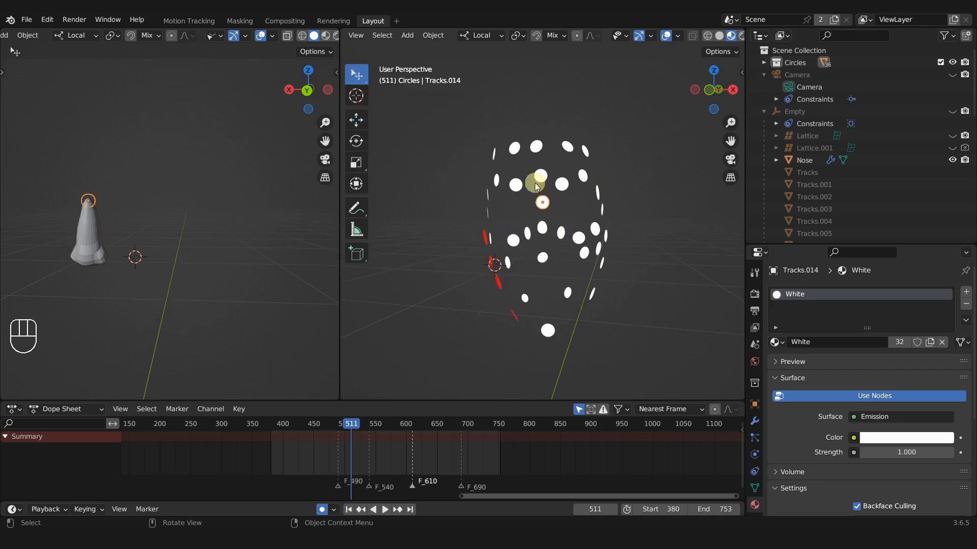
{"action": "left_click", "coordinate": [386, 36]}
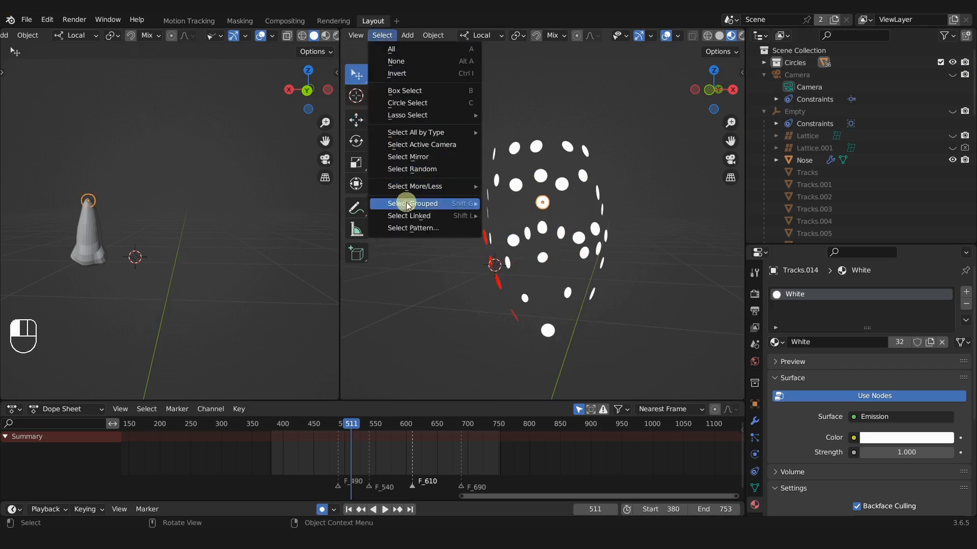
{"action": "mouse_move", "coordinate": [407, 215]}
{"action": "left_click", "coordinate": [523, 232]}
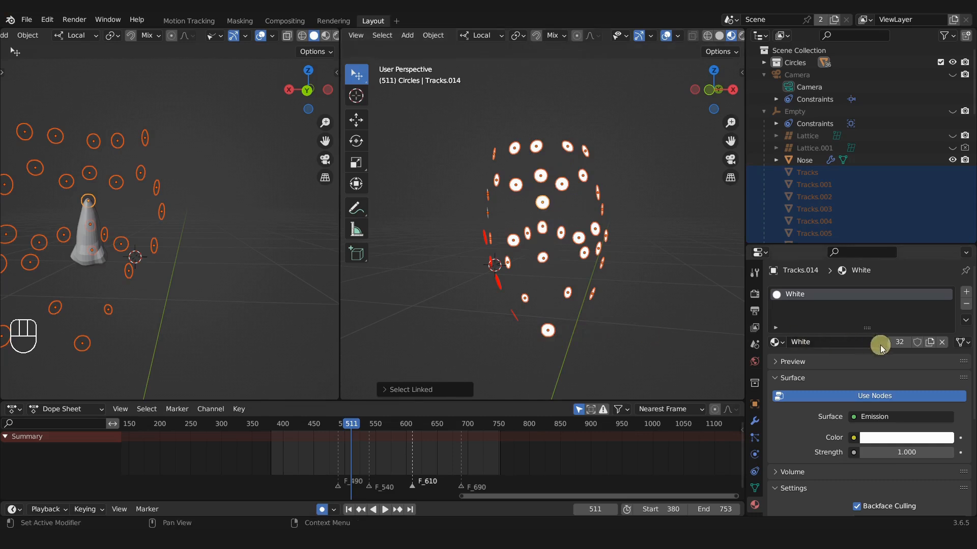
Make the White material on Tracks.014 single-user, name it Blue and set its emission colour to pure blue, with Red and Green at 0
{"action": "left_click", "coordinate": [900, 342]}
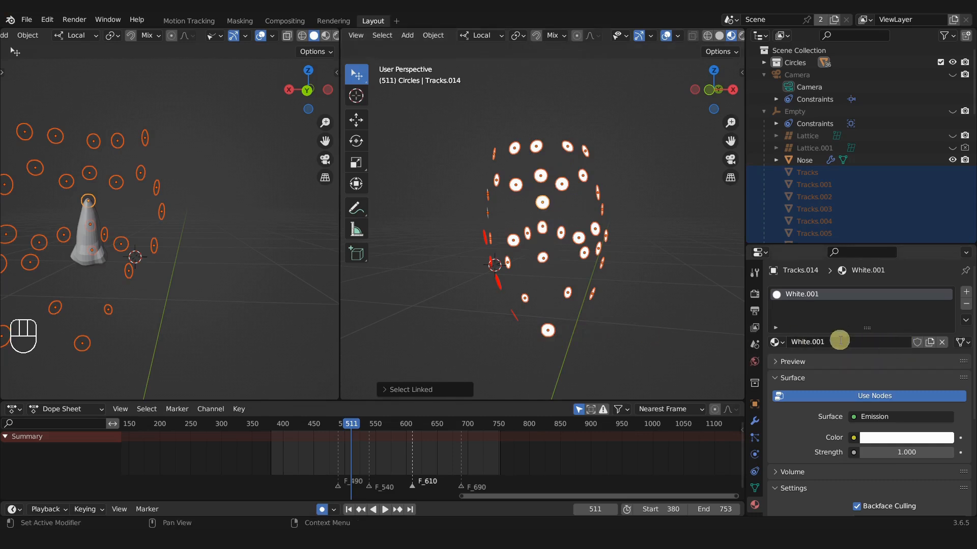
{"action": "left_click", "coordinate": [840, 340]}
{"action": "type", "text": "Blue"}
{"action": "left_click", "coordinate": [884, 438]}
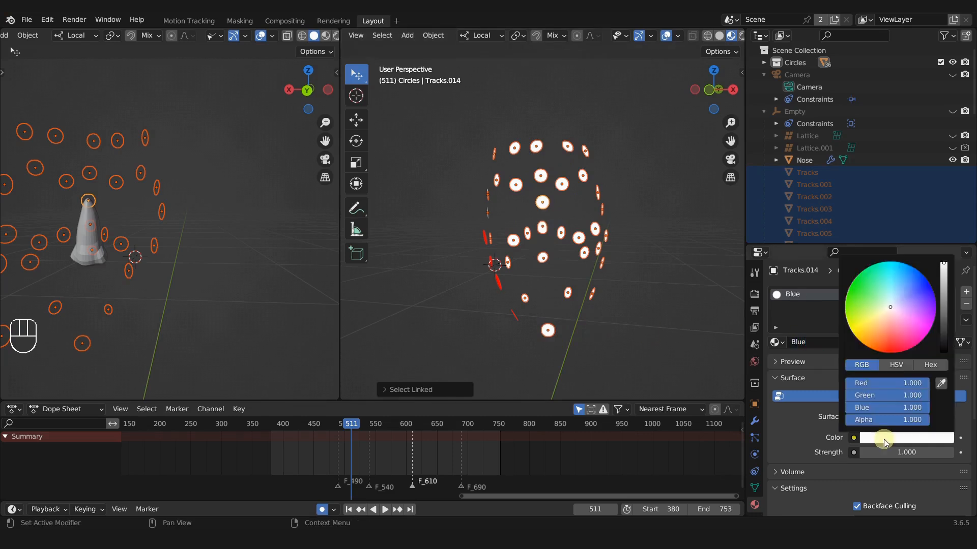
{"action": "left_click_drag", "start_coordinate": [919, 383], "coordinate": [559, 243]}
{"action": "left_click_drag", "start_coordinate": [911, 395], "coordinate": [550, 267]}
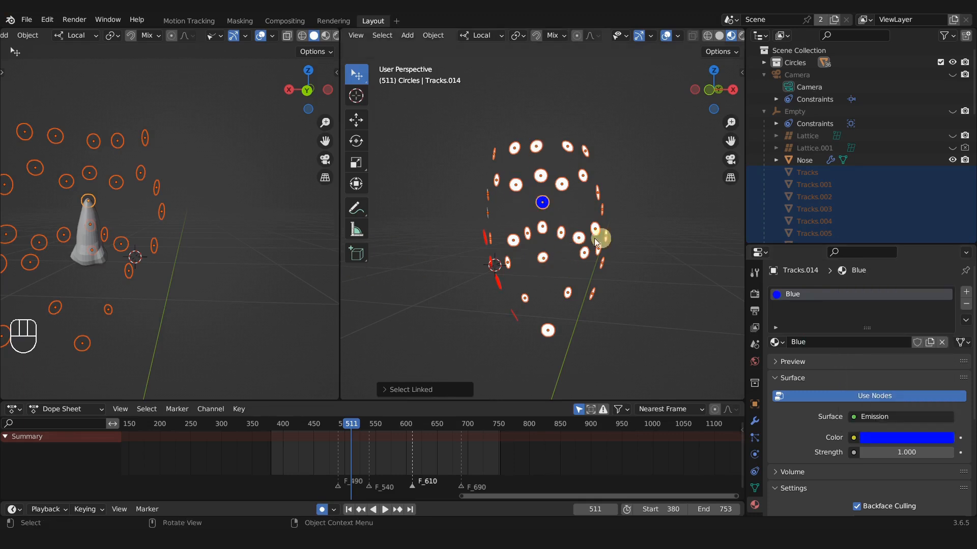
Link the Blue material to all selected circles and re-render frame 511 from the Compositing workspace
{"action": "key", "text": "ctrl+l"}
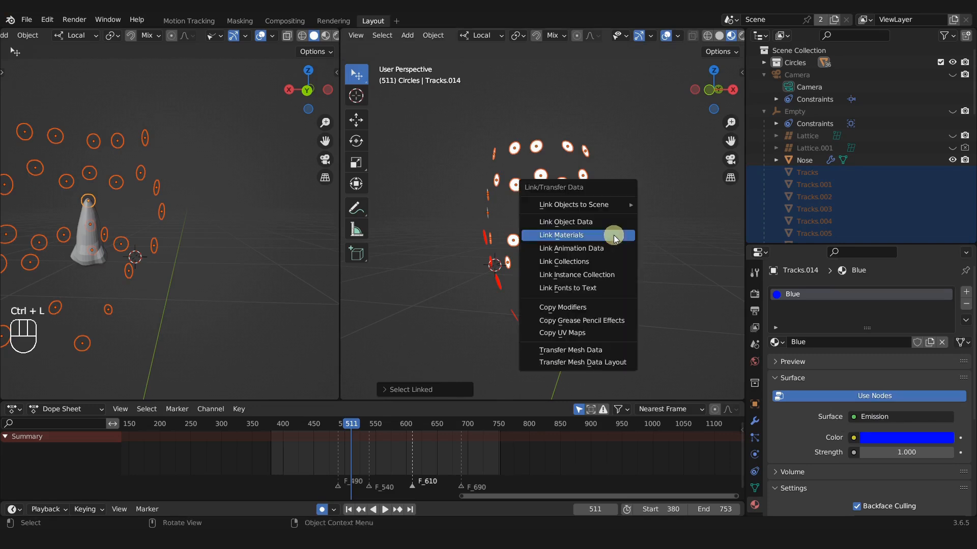
{"action": "left_click", "coordinate": [615, 236]}
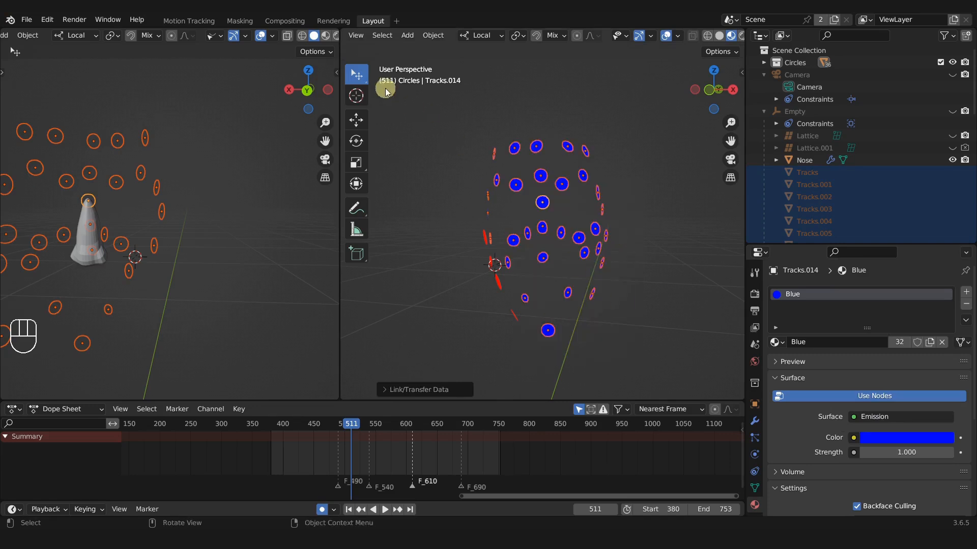
{"action": "left_click", "coordinate": [285, 21]}
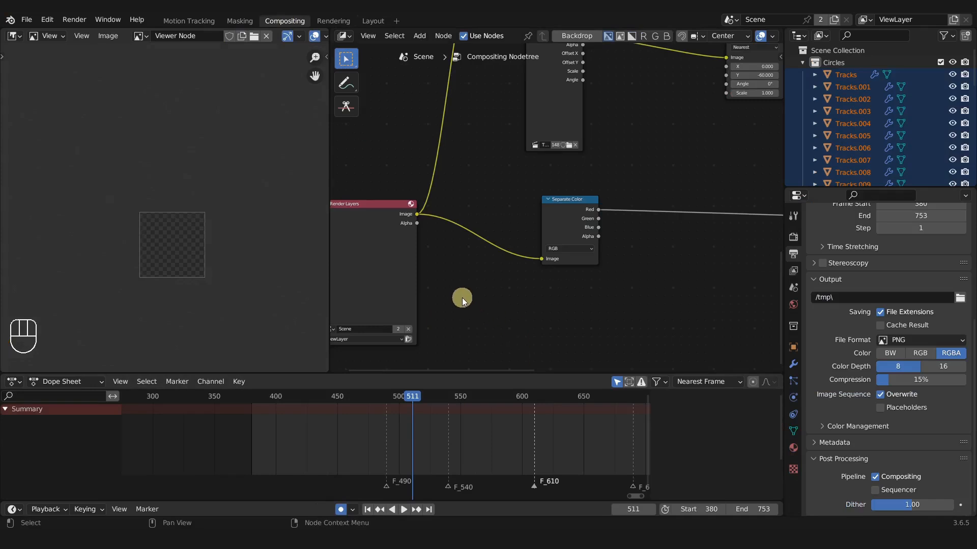
{"action": "key", "text": "F12"}
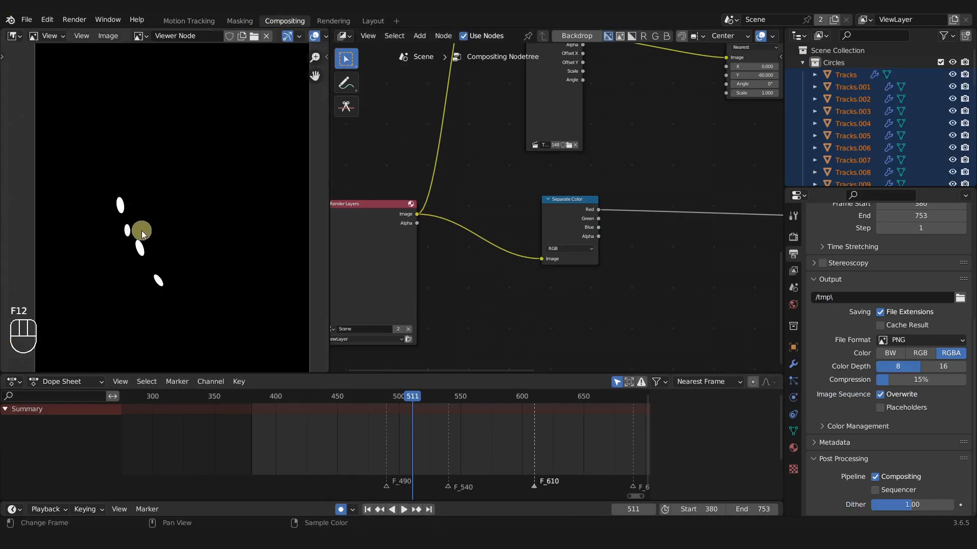
Preview the Separate Color node's red, green and blue outputs in the viewer, ending on the red channel
{"action": "left_click_drag", "start_coordinate": [565, 207], "coordinate": [554, 204]}
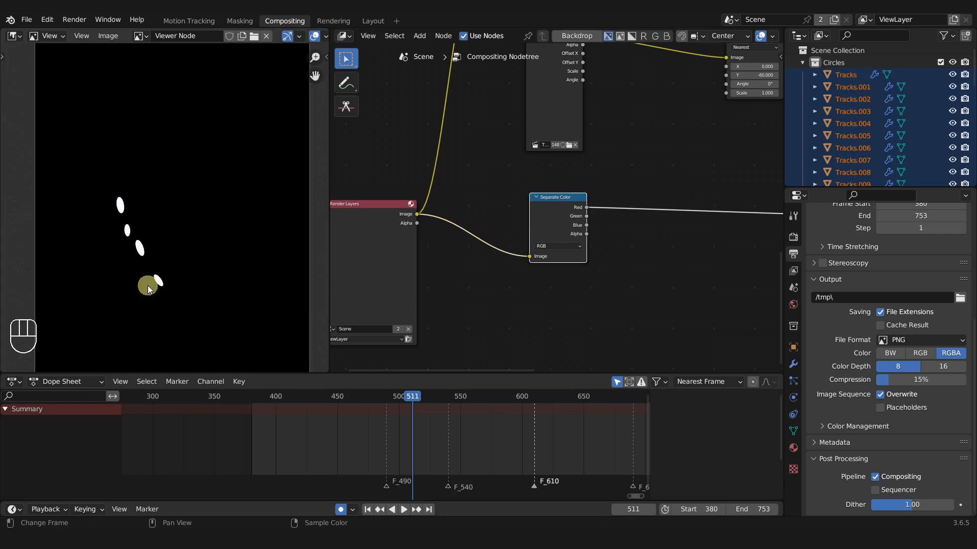
{"action": "left_click", "coordinate": [555, 211], "text": "ctrl+shift"}
{"action": "left_click", "coordinate": [555, 209], "text": "ctrl+shift"}
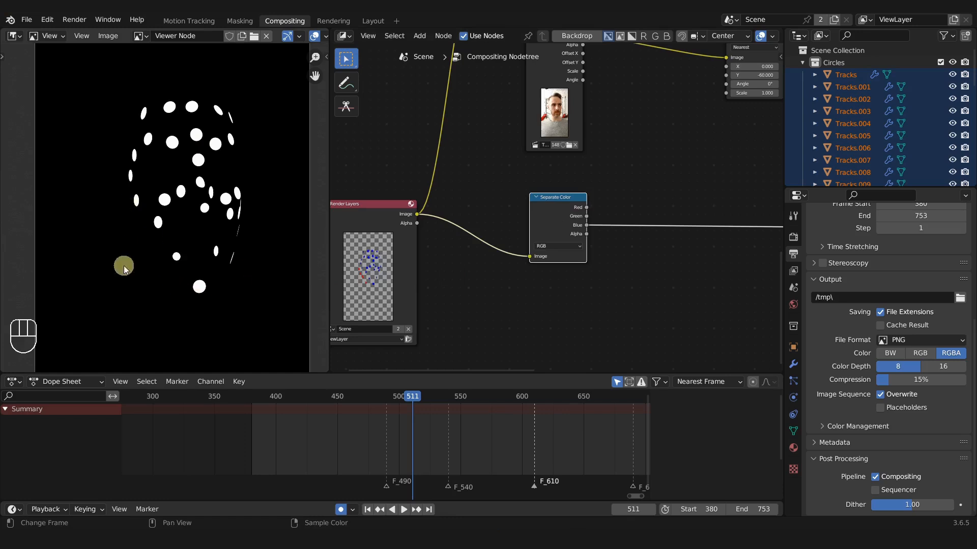
{"action": "left_click", "coordinate": [559, 205], "text": "ctrl+shift"}
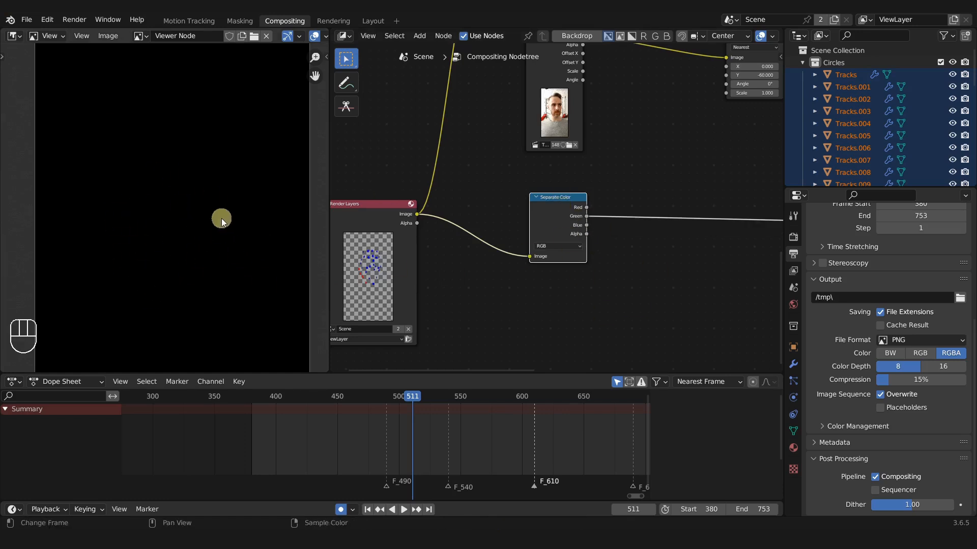
{"action": "left_click", "coordinate": [557, 208], "text": "ctrl+shift"}
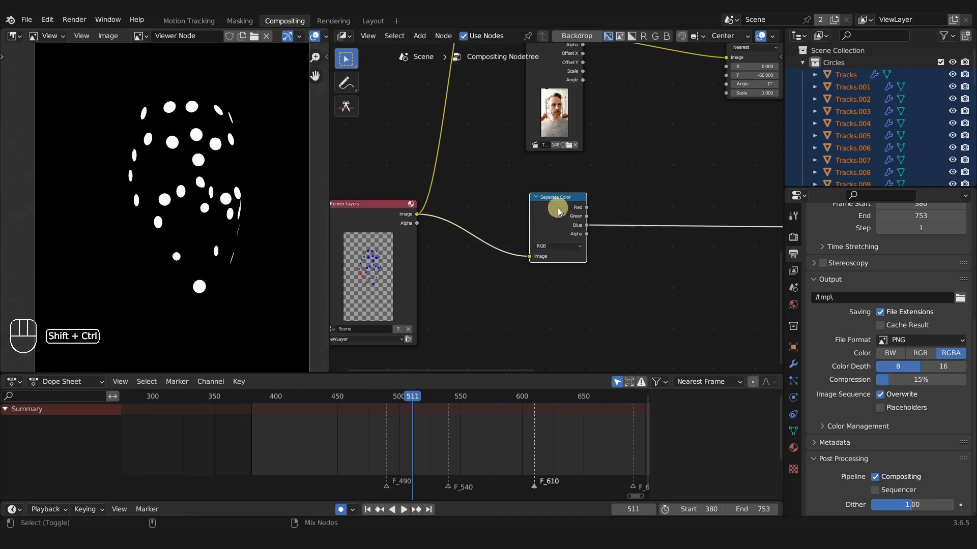
{"action": "left_click", "coordinate": [557, 208], "text": "ctrl+shift"}
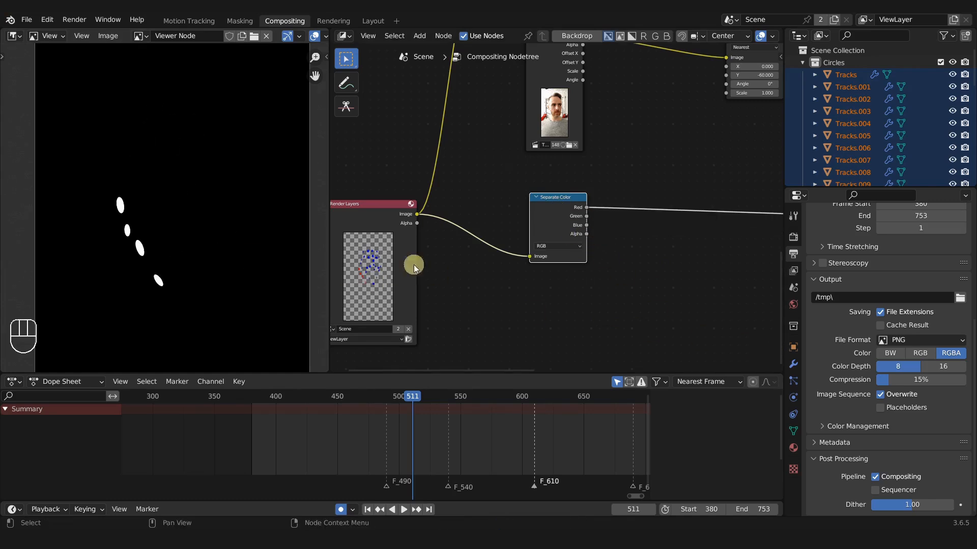
Move the Render Layers node and the Separate Color node up beside the beard branch of the node tree
{"action": "scroll", "coordinate": [414, 264], "scroll_direction": "down", "scroll_amount": 7}
{"action": "middle_click_drag", "start_coordinate": [507, 248], "coordinate": [497, 307], "text": "shift"}
{"action": "scroll", "coordinate": [476, 307], "scroll_direction": "down", "scroll_amount": 1}
{"action": "scroll", "coordinate": [476, 307], "scroll_direction": "down", "scroll_amount": 2}
{"action": "left_click_drag", "start_coordinate": [469, 301], "coordinate": [439, 206]}
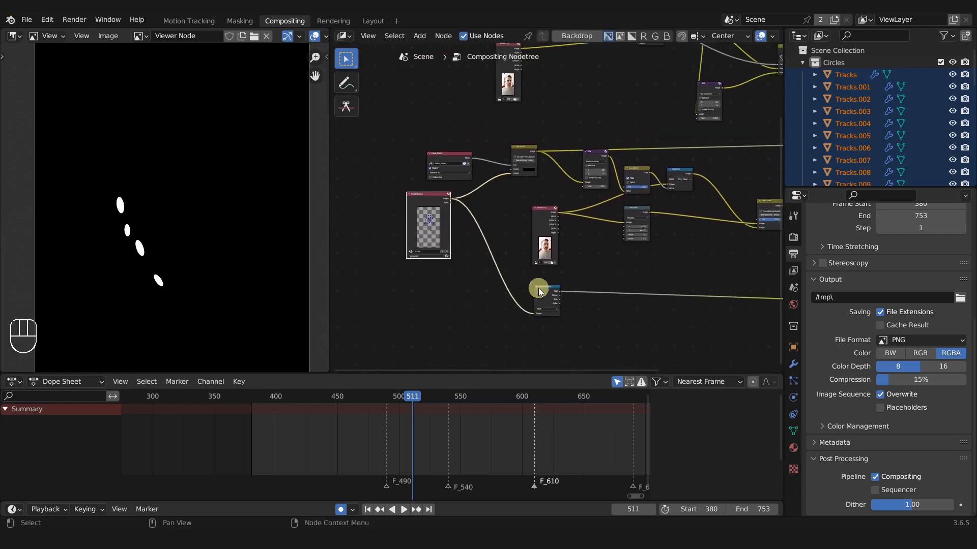
{"action": "left_click_drag", "start_coordinate": [539, 291], "coordinate": [489, 203]}
Delete the Mask_Beard and Alpha Over nodes and link Separate Color's Red output to the beard branch's Blur node
{"action": "scroll", "coordinate": [509, 201], "scroll_direction": "up", "scroll_amount": 3}
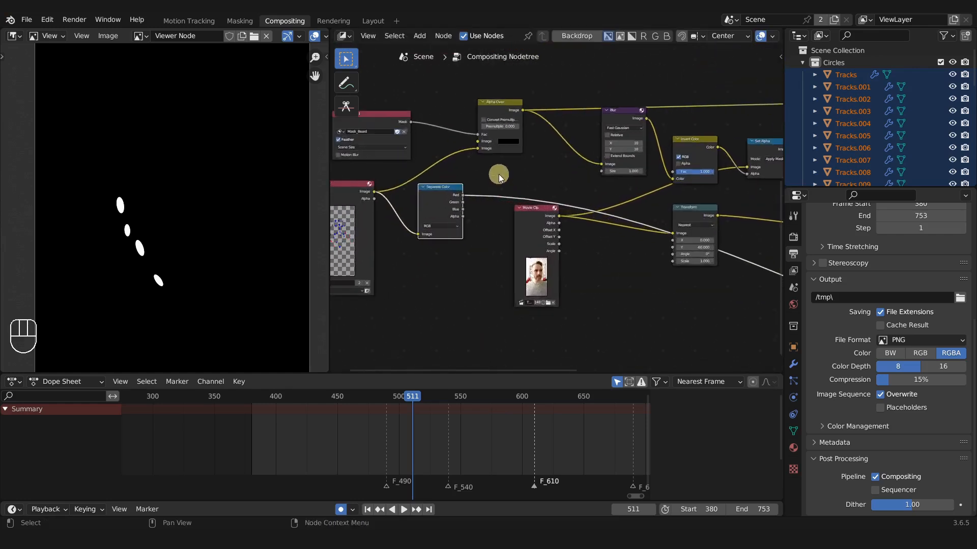
{"action": "middle_click_drag", "start_coordinate": [500, 175], "coordinate": [557, 215], "text": "shift"}
{"action": "scroll", "coordinate": [557, 216], "scroll_direction": "up", "scroll_amount": 1}
{"action": "left_click_drag", "start_coordinate": [566, 190], "coordinate": [563, 188]}
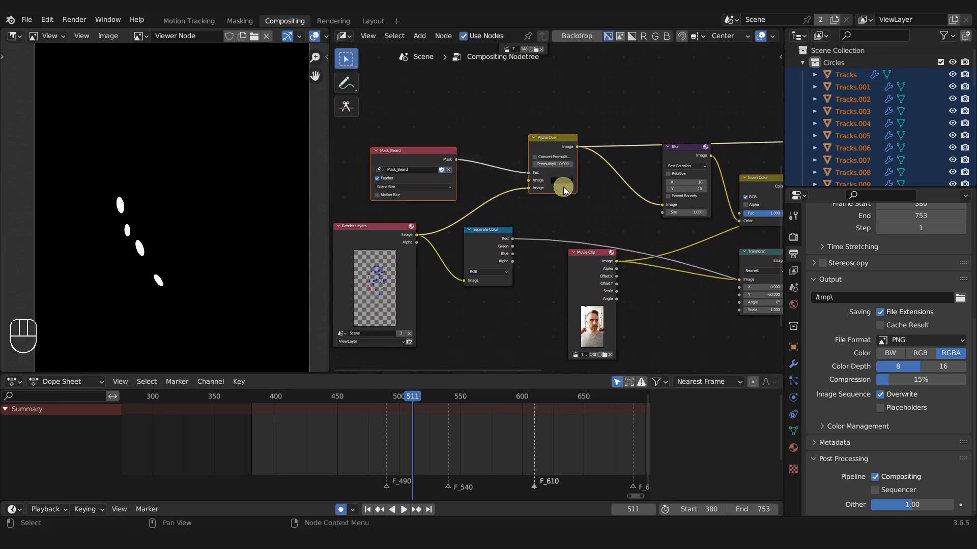
{"action": "key", "text": "x"}
{"action": "left_click_drag", "start_coordinate": [512, 236], "coordinate": [662, 205]}
Link Separate Color's Blue output to the Image input of the first Blur node in the upper Inpaint branch
{"action": "scroll", "coordinate": [653, 235], "scroll_direction": "down", "scroll_amount": 1}
{"action": "scroll", "coordinate": [652, 235], "scroll_direction": "down", "scroll_amount": 3}
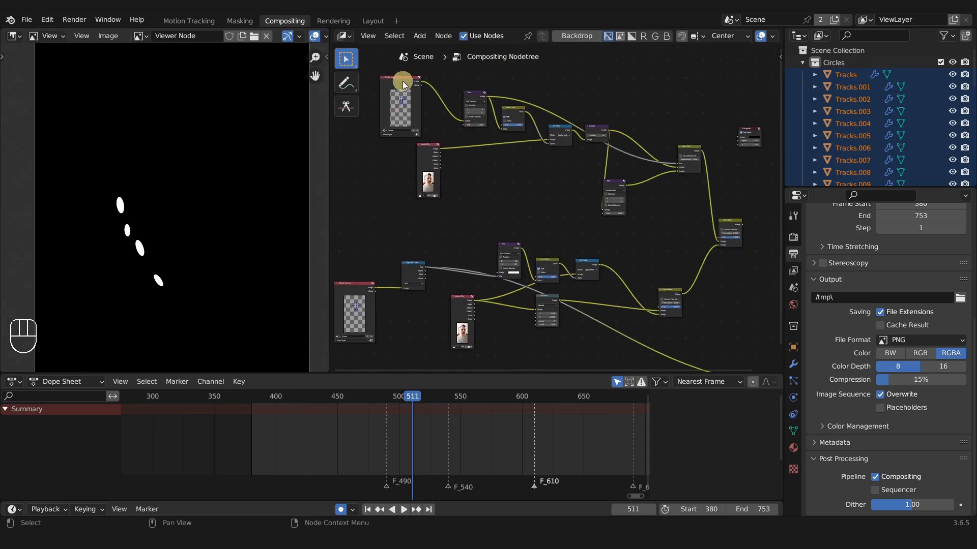
{"action": "left_click_drag", "start_coordinate": [405, 85], "coordinate": [366, 158]}
{"action": "middle_click_drag", "start_coordinate": [418, 211], "coordinate": [509, 216]}
{"action": "scroll", "coordinate": [510, 217], "scroll_direction": "up", "scroll_amount": 3}
{"action": "left_click_drag", "start_coordinate": [437, 160], "coordinate": [431, 158]}
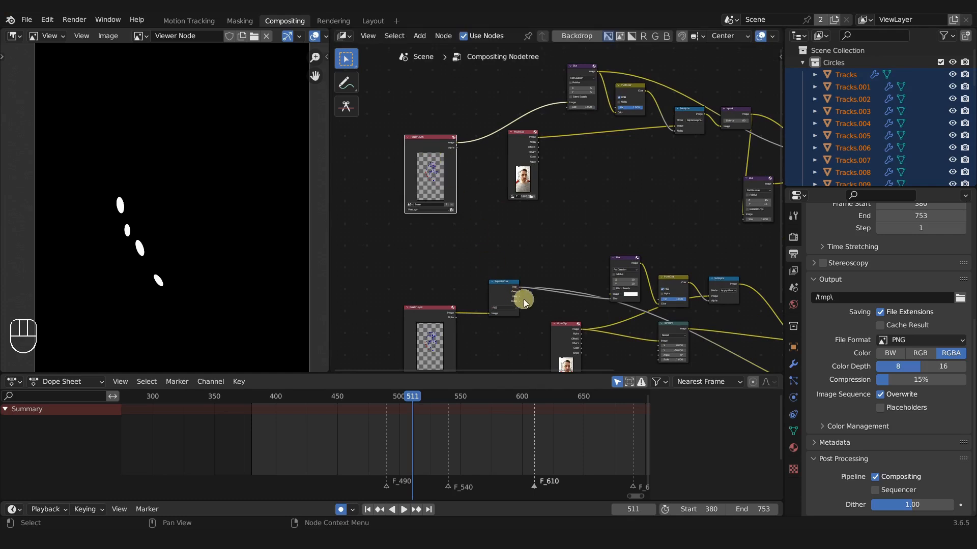
{"action": "left_click_drag", "start_coordinate": [520, 300], "coordinate": [568, 105]}
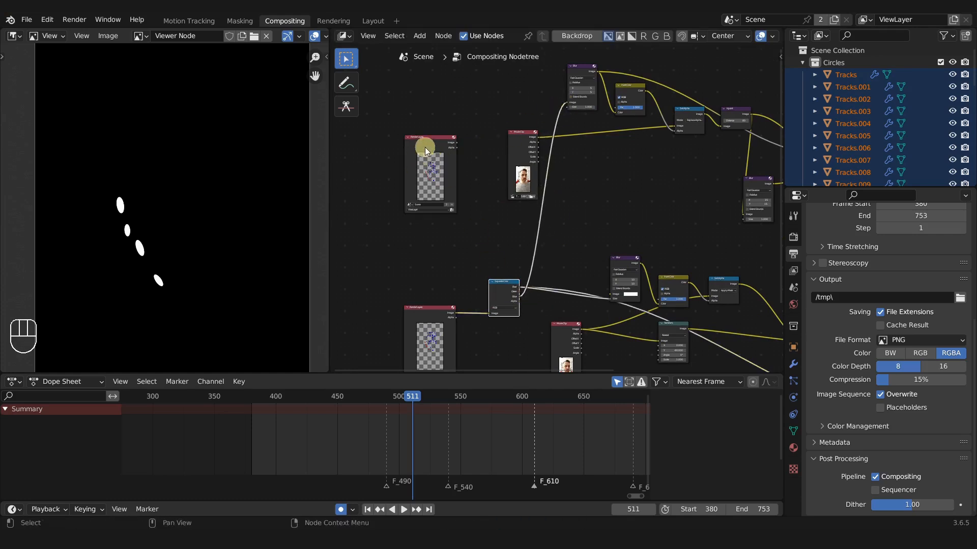
Delete the upper branch's Render Layers node and move the remaining Render Layers and Separate Color nodes up between the branches
{"action": "key", "text": "x"}
{"action": "left_click_drag", "start_coordinate": [440, 312], "coordinate": [432, 261]}
{"action": "left_click_drag", "start_coordinate": [495, 284], "coordinate": [494, 251]}
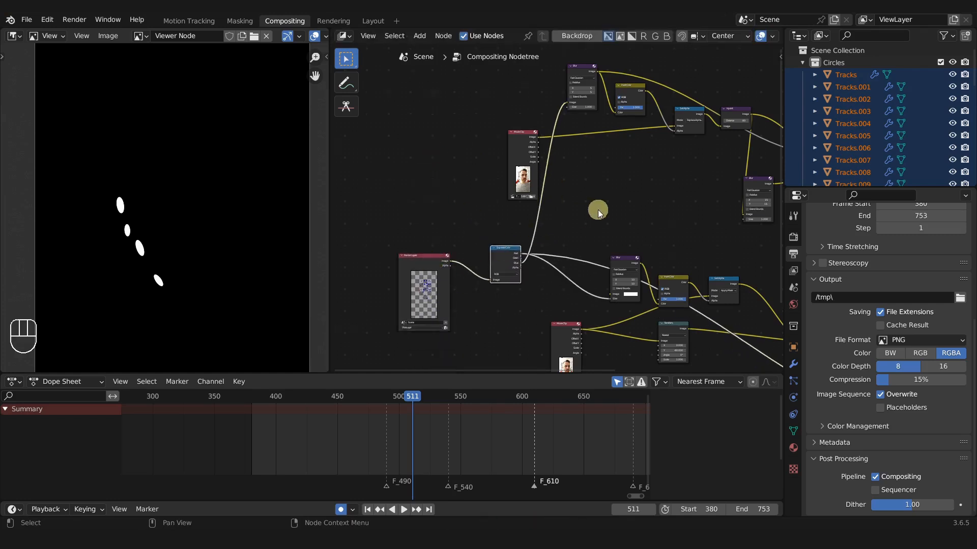
Preview the output of the upper branch's first Blur node and of the beard branch's Blur node
{"action": "scroll", "coordinate": [598, 210], "scroll_direction": "down", "scroll_amount": 3}
{"action": "middle_click_drag", "start_coordinate": [602, 208], "coordinate": [488, 253]}
{"action": "left_click", "coordinate": [468, 145], "text": "ctrl+shift"}
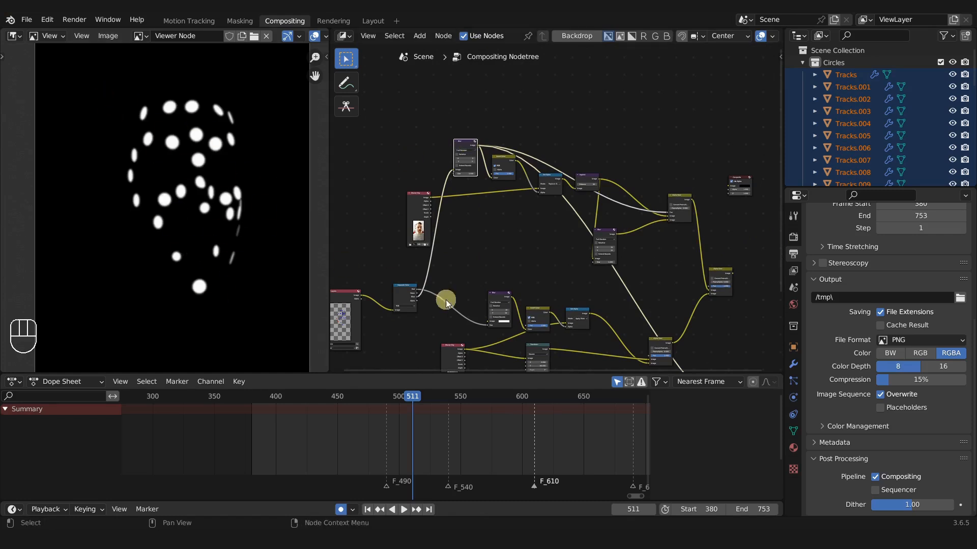
{"action": "left_click", "coordinate": [500, 299], "text": "ctrl+shift"}
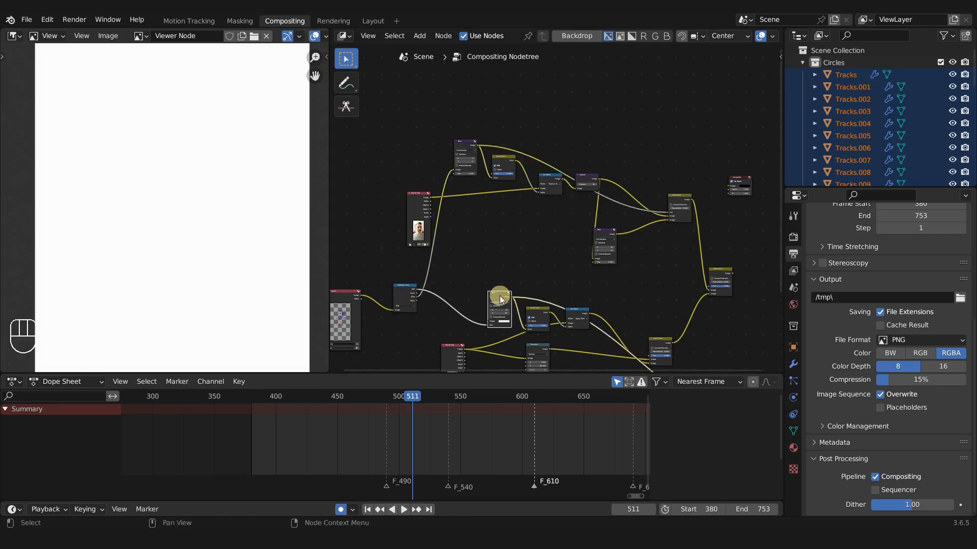
Move the Red channel link on the beard branch's Blur node from its Size input to its Image input
{"action": "scroll", "coordinate": [481, 310], "scroll_direction": "up", "scroll_amount": 4}
{"action": "middle_click_drag", "start_coordinate": [481, 310], "coordinate": [543, 223]}
{"action": "scroll", "coordinate": [548, 208], "scroll_direction": "up", "scroll_amount": 3}
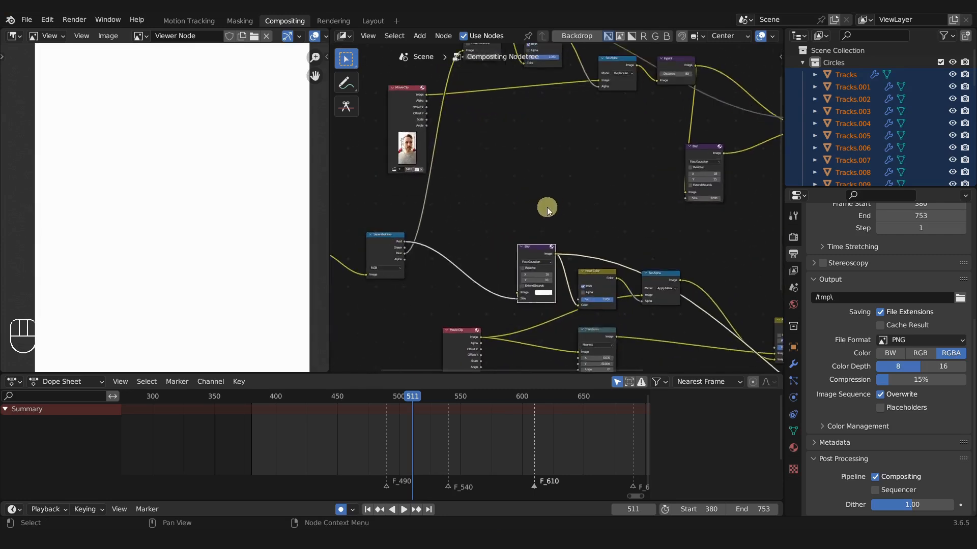
{"action": "left_click", "coordinate": [513, 307]}
{"action": "left_click_drag", "start_coordinate": [514, 308], "coordinate": [514, 299]}
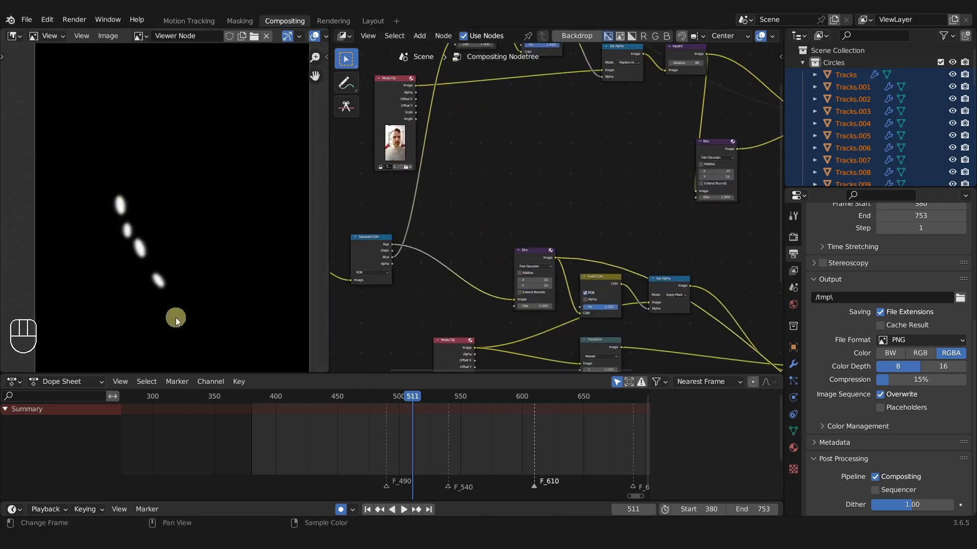
Preview the final Alpha Over node and link the beard branch's Blur output to its Fac input
{"action": "scroll", "coordinate": [527, 270], "scroll_direction": "down", "scroll_amount": 3}
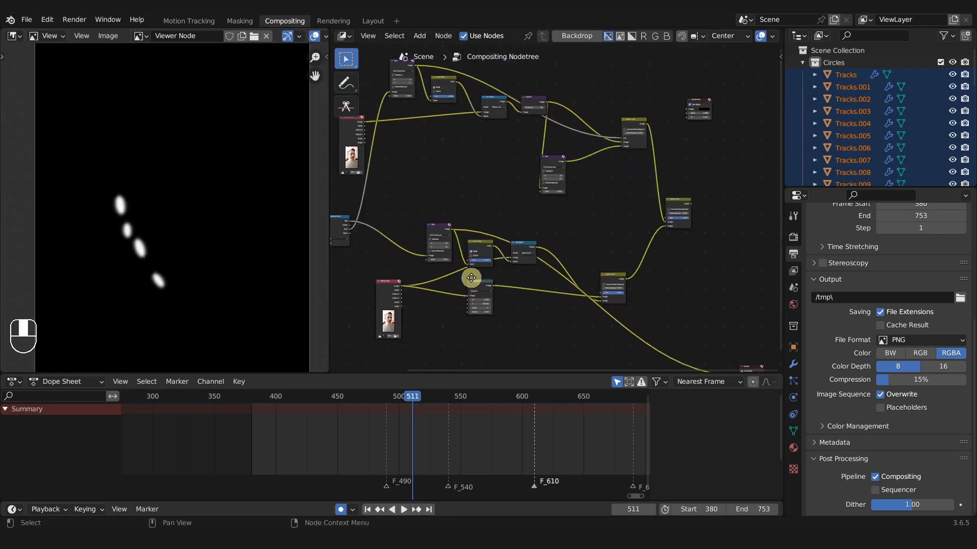
{"action": "scroll", "coordinate": [512, 321], "scroll_direction": "down", "scroll_amount": 3, "text": "ctrl"}
{"action": "left_click", "coordinate": [559, 208], "text": "ctrl+shift"}
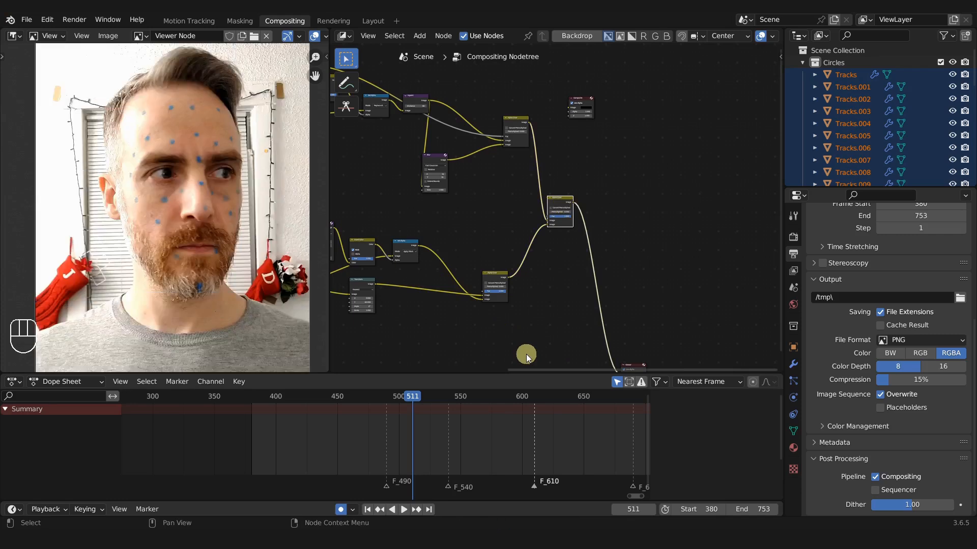
{"action": "middle_click_drag", "start_coordinate": [464, 327], "coordinate": [595, 327]}
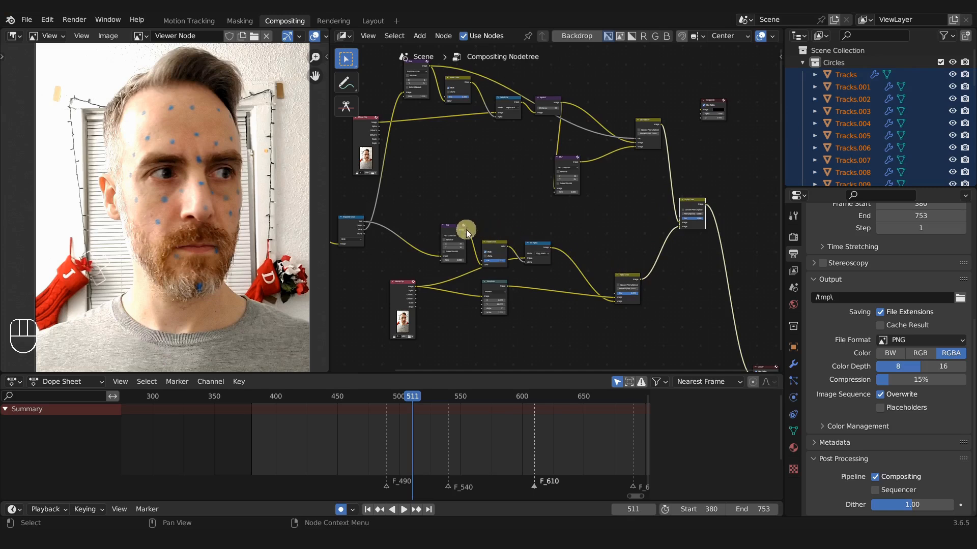
{"action": "left_click_drag", "start_coordinate": [466, 230], "coordinate": [680, 219]}
{"action": "middle_click_drag", "start_coordinate": [677, 307], "coordinate": [578, 289]}
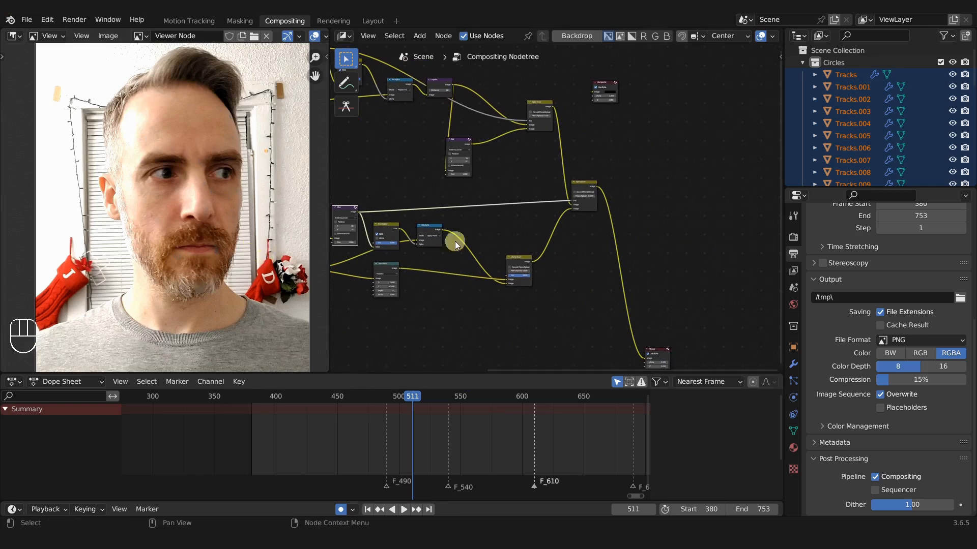
Move the Separate Color and Render Layers nodes closer to the two branches to tidy the node tree
{"action": "middle_click_drag", "start_coordinate": [473, 267], "coordinate": [669, 273]}
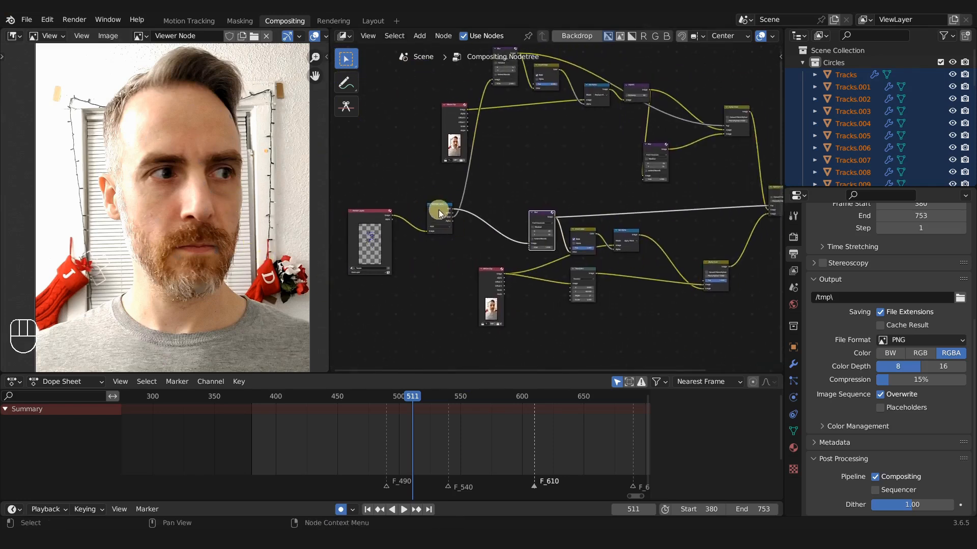
{"action": "left_click_drag", "start_coordinate": [366, 226], "coordinate": [380, 223]}
{"action": "left_click_drag", "start_coordinate": [435, 212], "coordinate": [456, 211]}
{"action": "left_click_drag", "start_coordinate": [369, 217], "coordinate": [390, 218]}
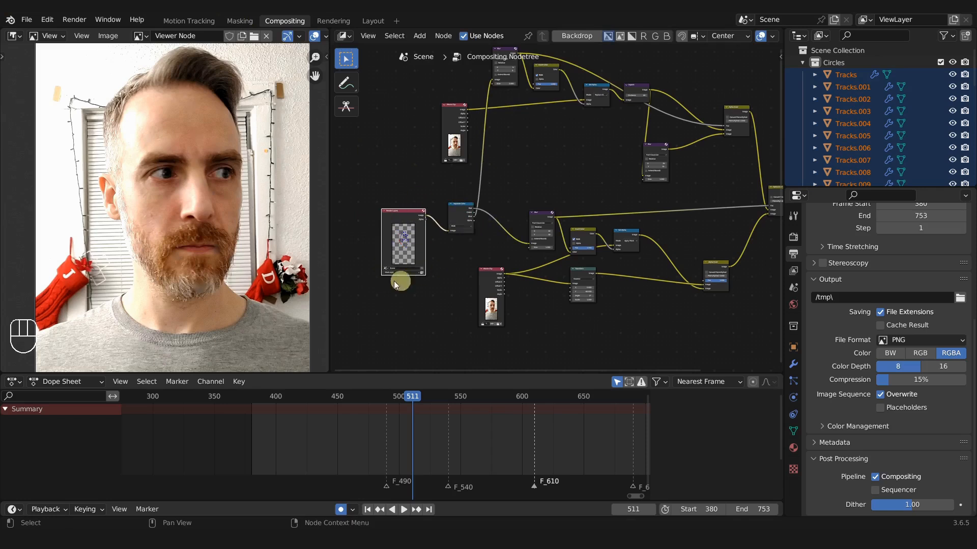
Assign the Red material to the chin circle Tracks.011 in the Layout workspace and return to the Compositing workspace
{"action": "scroll", "coordinate": [397, 264], "scroll_direction": "up", "scroll_amount": 1}
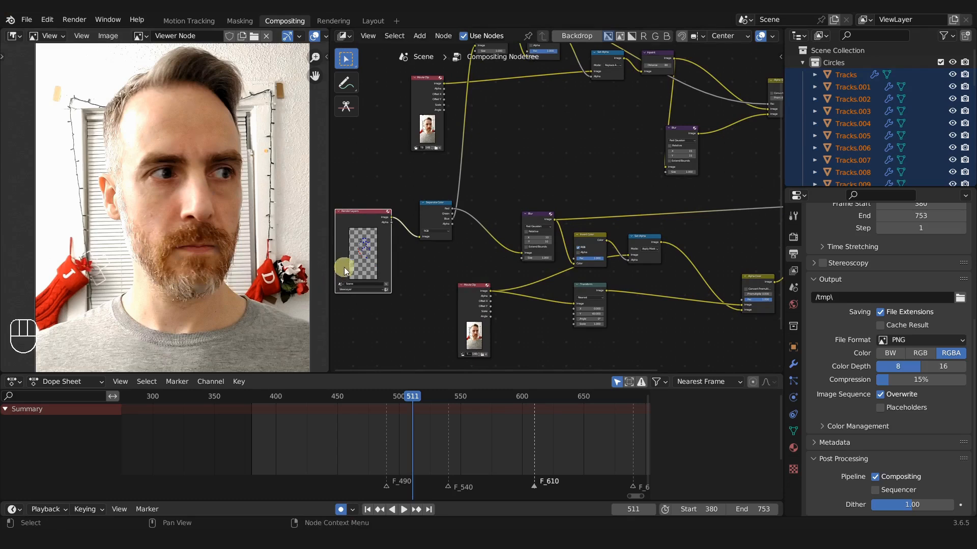
{"action": "left_click", "coordinate": [320, 22]}
{"action": "left_click", "coordinate": [367, 20]}
{"action": "left_click", "coordinate": [548, 330]}
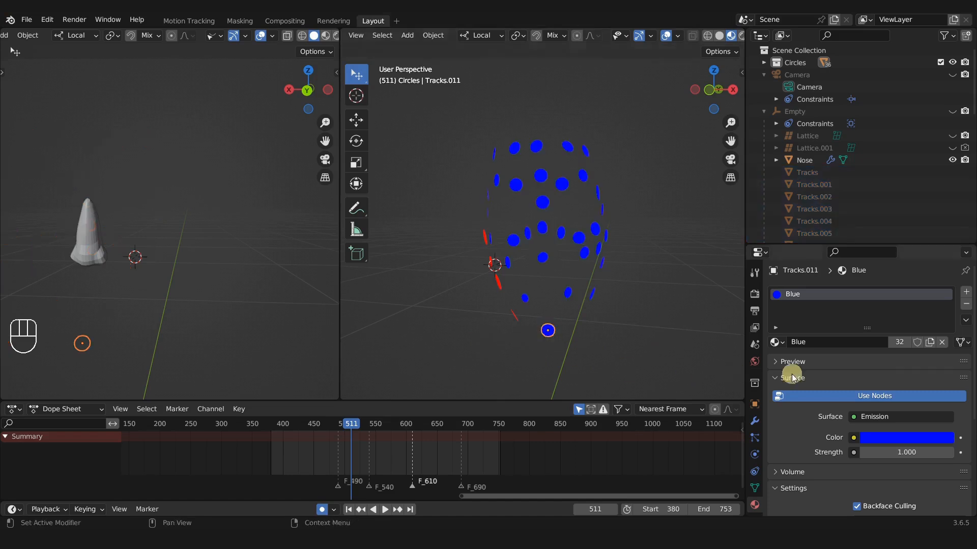
{"action": "left_click", "coordinate": [776, 342]}
{"action": "left_click", "coordinate": [788, 381]}
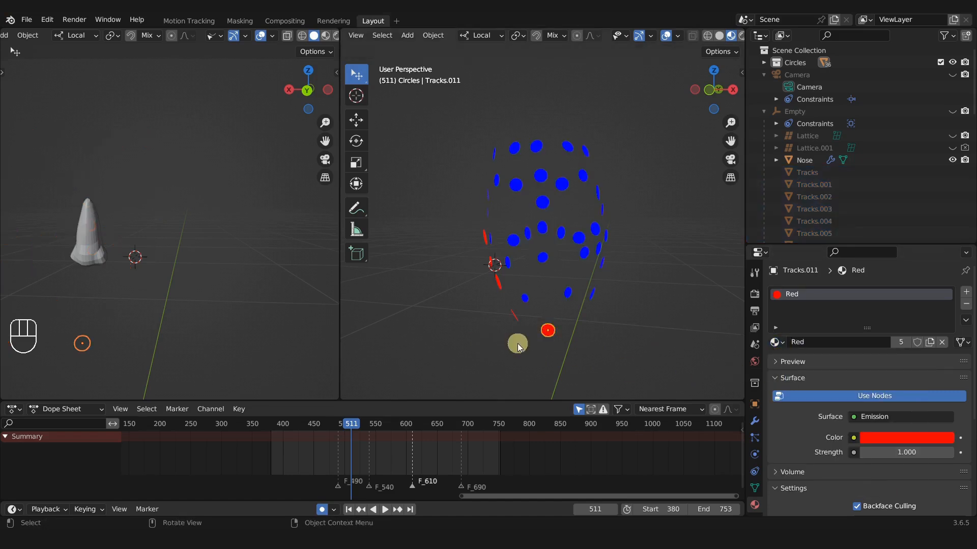
{"action": "left_click", "coordinate": [285, 21]}
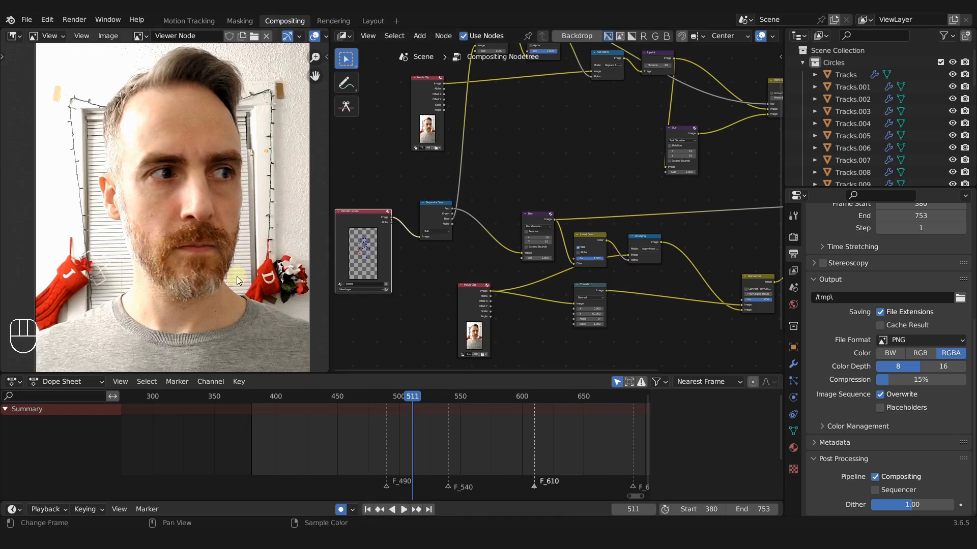
Examine the marker removal around the beard and chin in the viewer image
{"action": "scroll", "coordinate": [220, 297], "scroll_direction": "down", "scroll_amount": 3}
{"action": "scroll", "coordinate": [220, 297], "scroll_direction": "up", "scroll_amount": 2}
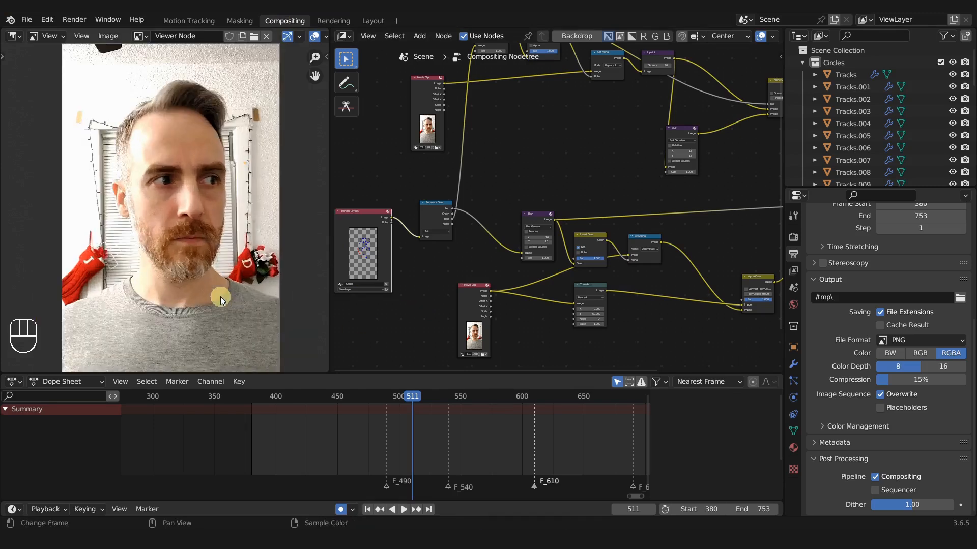
{"action": "scroll", "coordinate": [198, 292], "scroll_direction": "up", "scroll_amount": 3}
{"action": "middle_click_drag", "start_coordinate": [218, 275], "coordinate": [222, 217]}
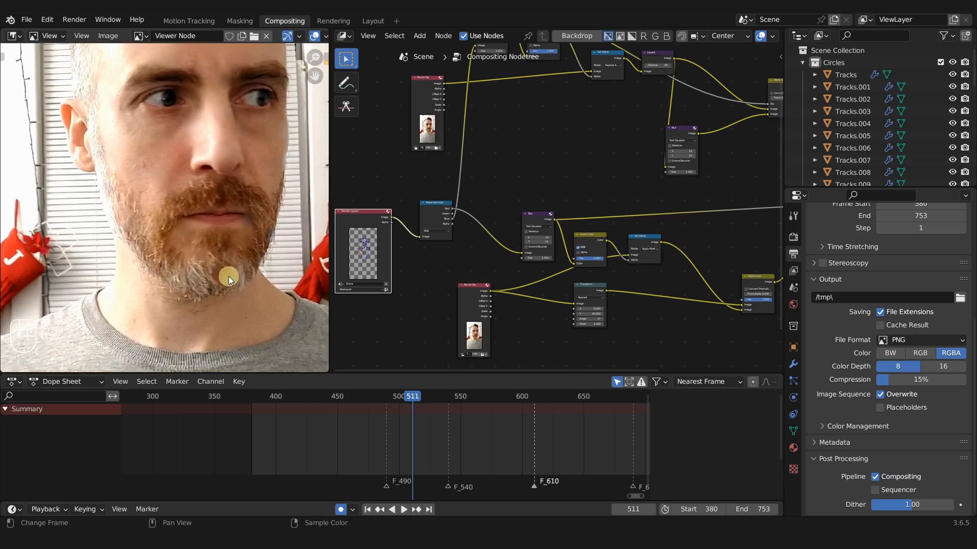
{"action": "scroll", "coordinate": [216, 260], "scroll_direction": "down", "scroll_amount": 2}
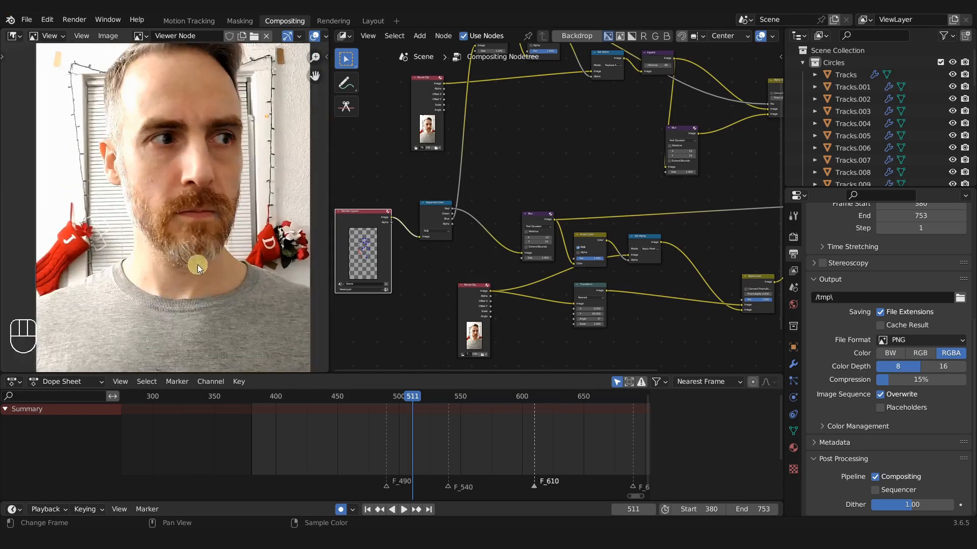
{"action": "scroll", "coordinate": [211, 256], "scroll_direction": "down", "scroll_amount": 3}
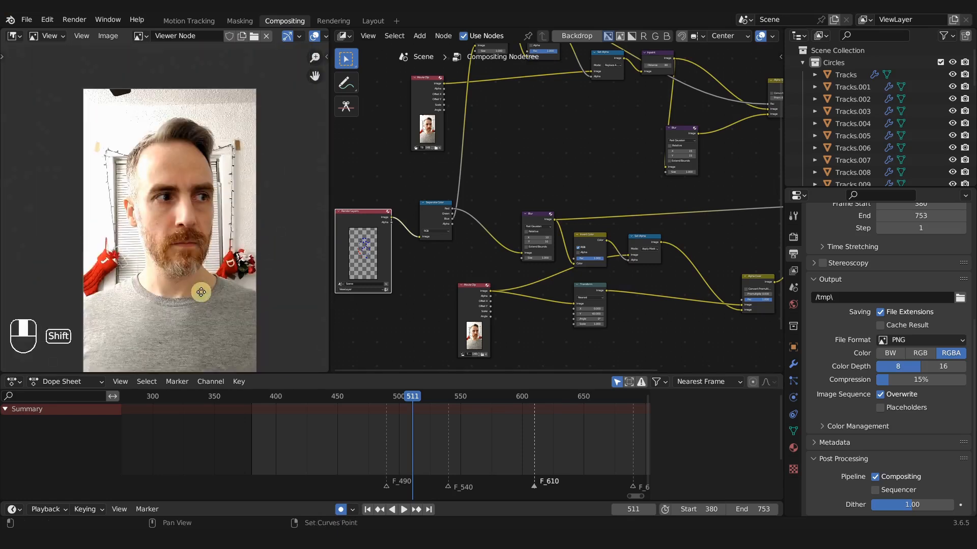
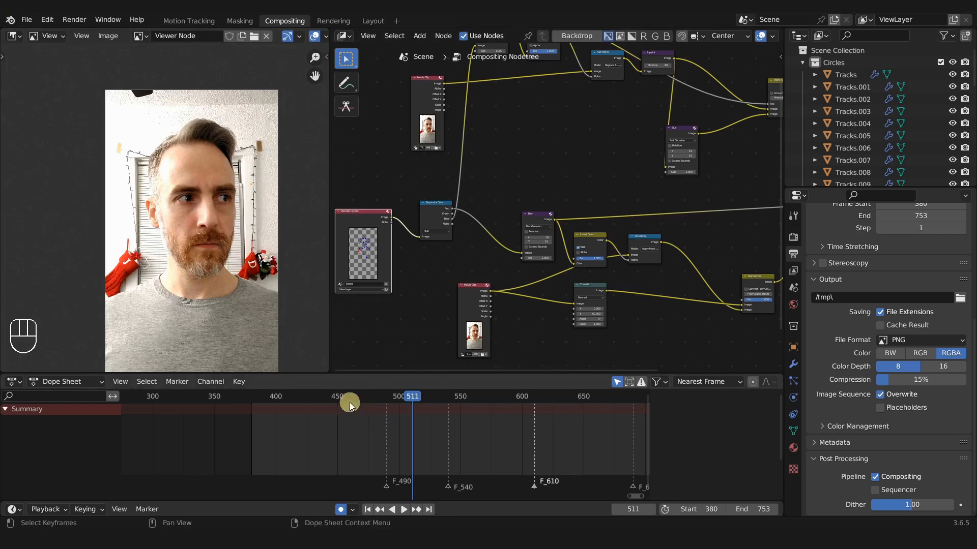
Render frames 447 and 651 and check the marker removal on the face in the viewer image
{"action": "left_click", "coordinate": [334, 399]}
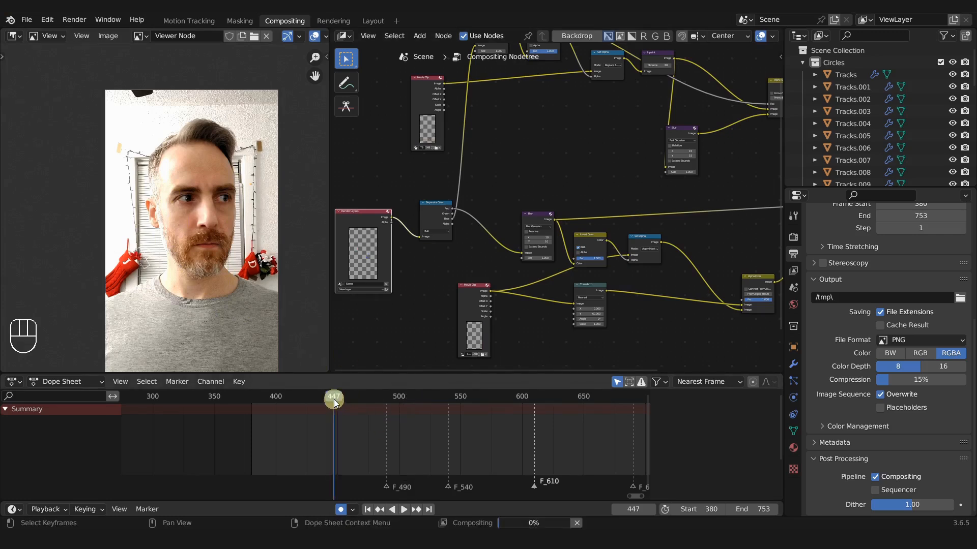
{"action": "key", "text": "F12"}
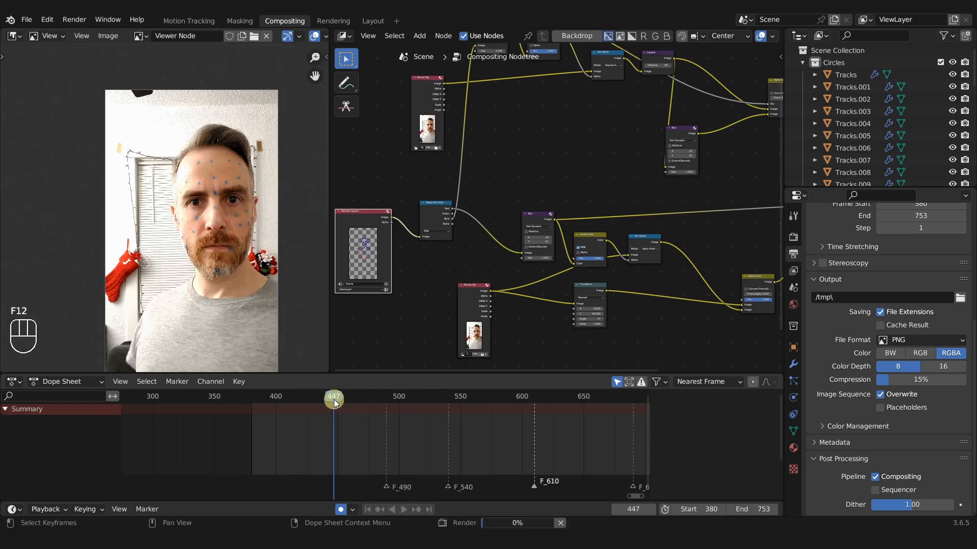
{"action": "scroll", "coordinate": [243, 240], "scroll_direction": "up", "scroll_amount": 3}
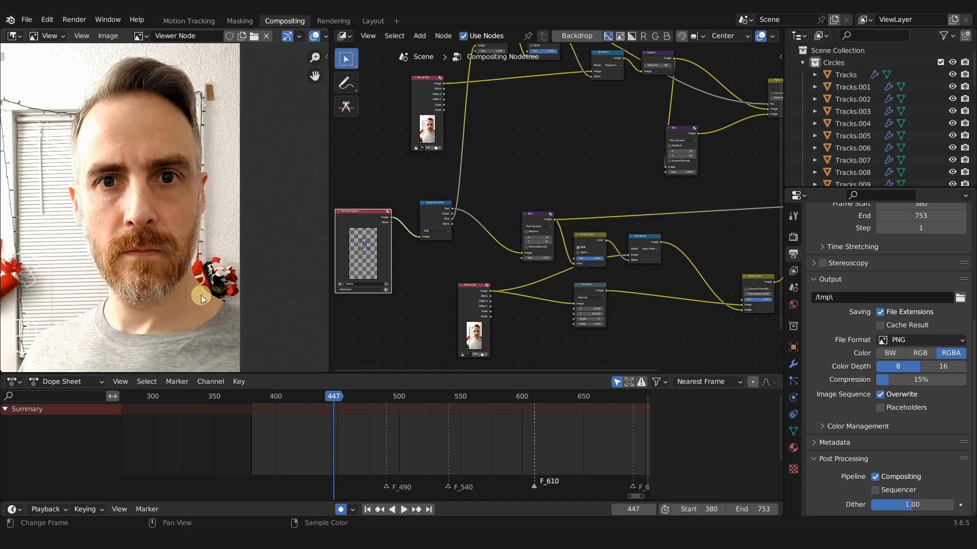
{"action": "left_click", "coordinate": [585, 400]}
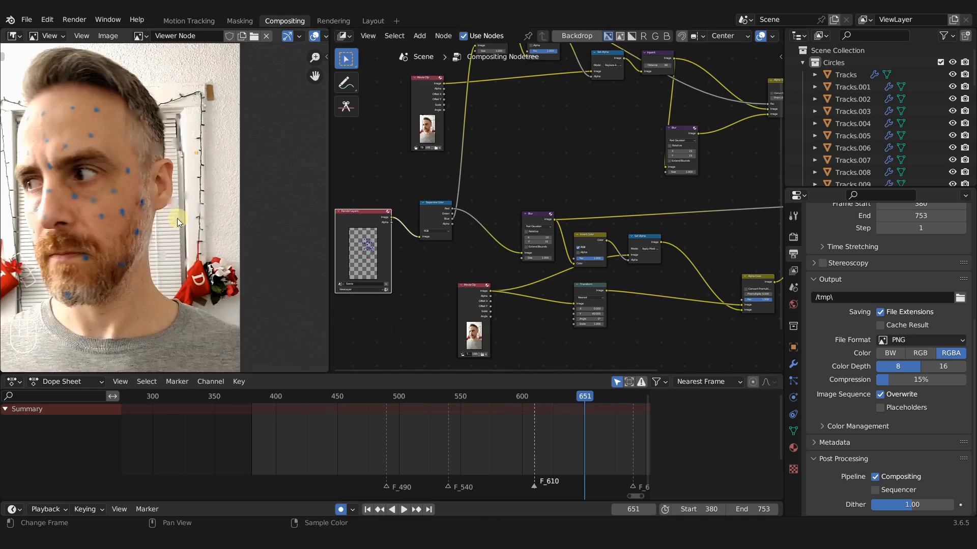
{"action": "key", "text": "F12"}
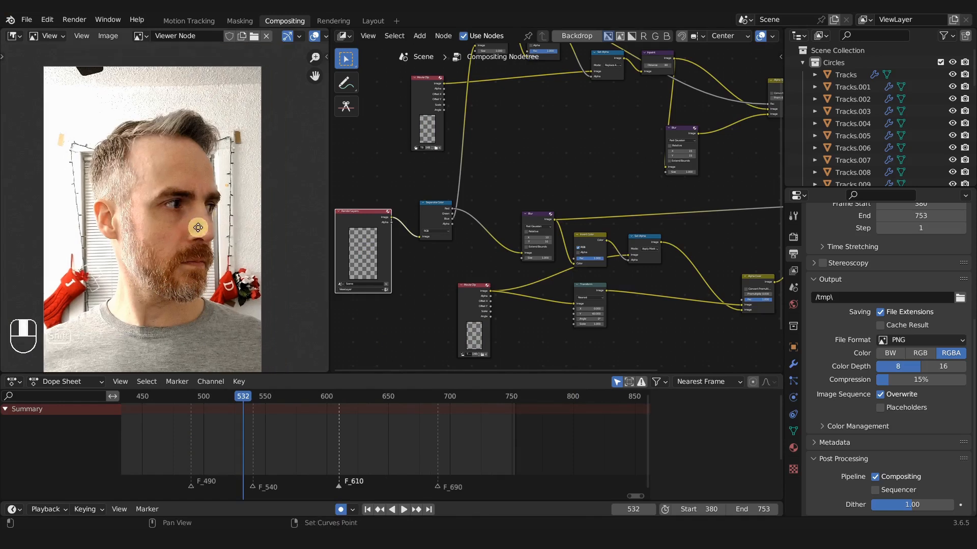
Examine the marker removal around the eyes and nose at frame 532 in the viewer image
{"action": "scroll", "coordinate": [206, 230], "scroll_direction": "up", "scroll_amount": 5}
{"action": "middle_click_drag", "start_coordinate": [206, 230], "coordinate": [146, 286], "text": "shift"}
{"action": "scroll", "coordinate": [224, 212], "scroll_direction": "down", "scroll_amount": 2}
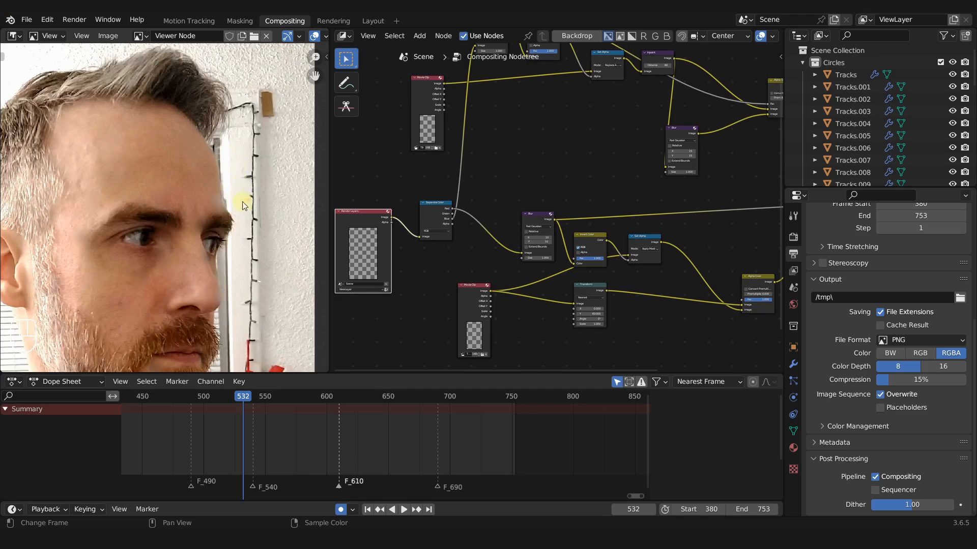
{"action": "middle_click_drag", "start_coordinate": [209, 259], "coordinate": [207, 224]}
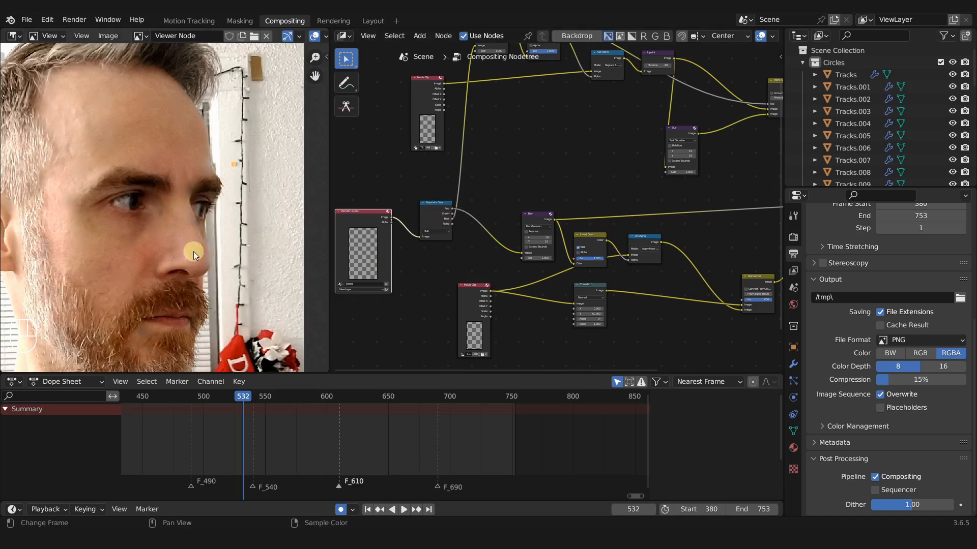
Select nose circles Tracks.020 and Tracks.013 in the Layout workspace and make a single-user copy of the active circle's Blue material named Green
{"action": "left_click", "coordinate": [373, 21]}
{"action": "middle_click_drag", "start_coordinate": [630, 254], "coordinate": [564, 255]}
{"action": "mouse_move", "coordinate": [563, 259]}
{"action": "middle_mouse_down", "text": "shift"}
{"action": "mouse_move", "coordinate": [536, 277]}
{"action": "mouse_move", "coordinate": [561, 277]}
{"action": "middle_mouse_up", "text": "shift"}
{"action": "left_click", "coordinate": [560, 275]}
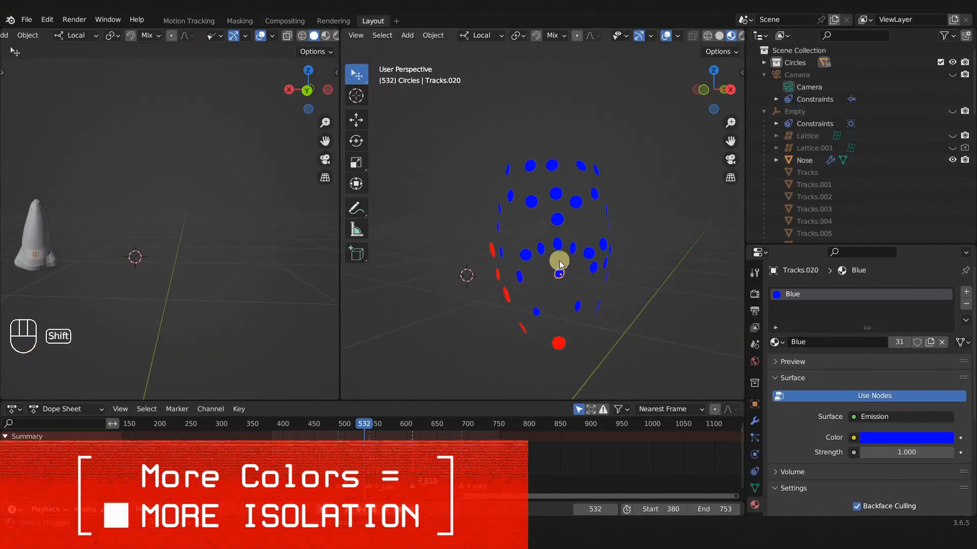
{"action": "left_click", "coordinate": [557, 245], "text": "shift"}
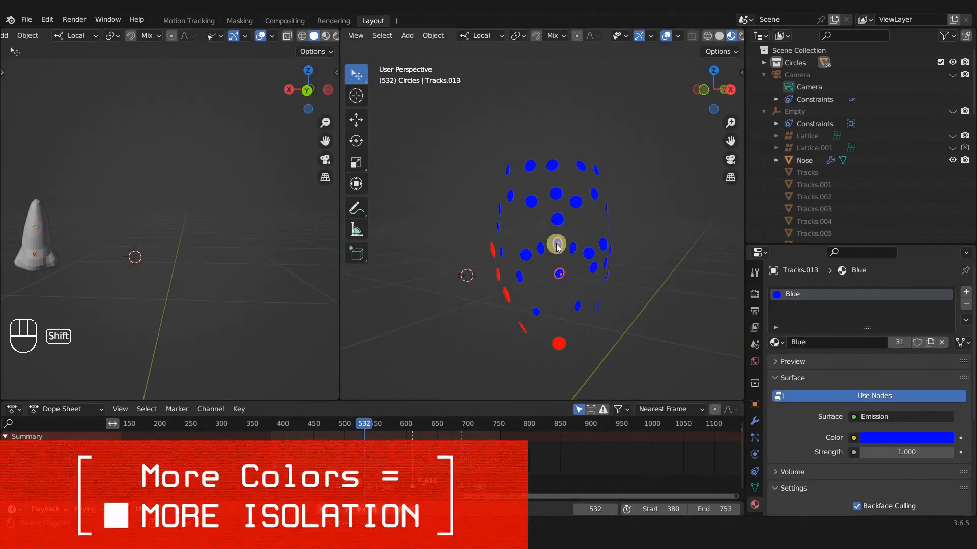
{"action": "left_click", "coordinate": [898, 344]}
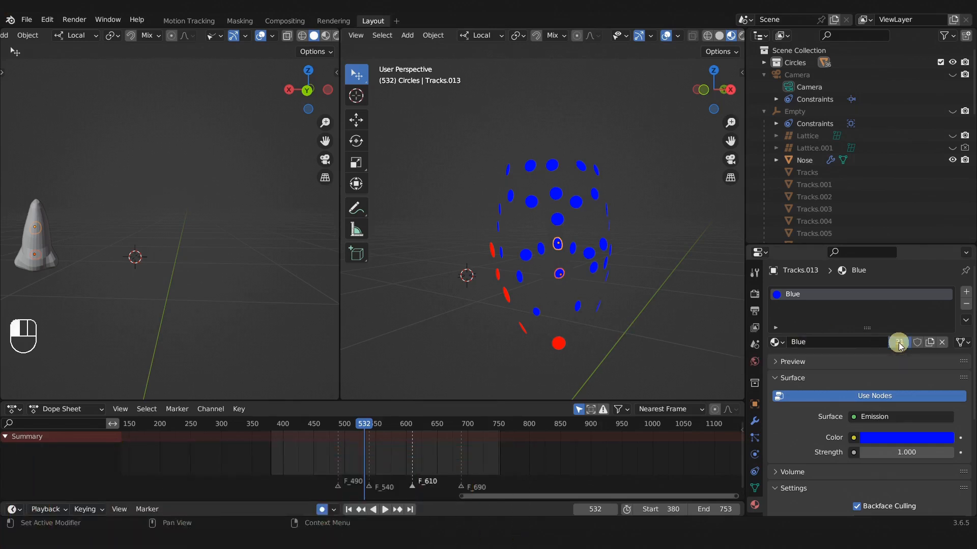
{"action": "left_click", "coordinate": [822, 342]}
{"action": "type", "text": "Green"}
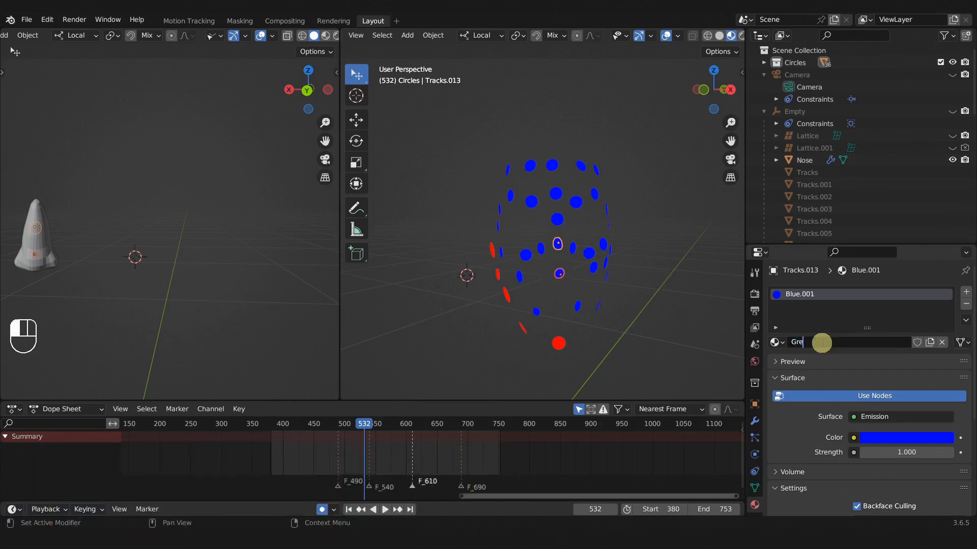
{"action": "key", "text": "Return"}
Change the Green material's emission color from blue to green and link the material to both selected nose circles
{"action": "left_click", "coordinate": [882, 433]}
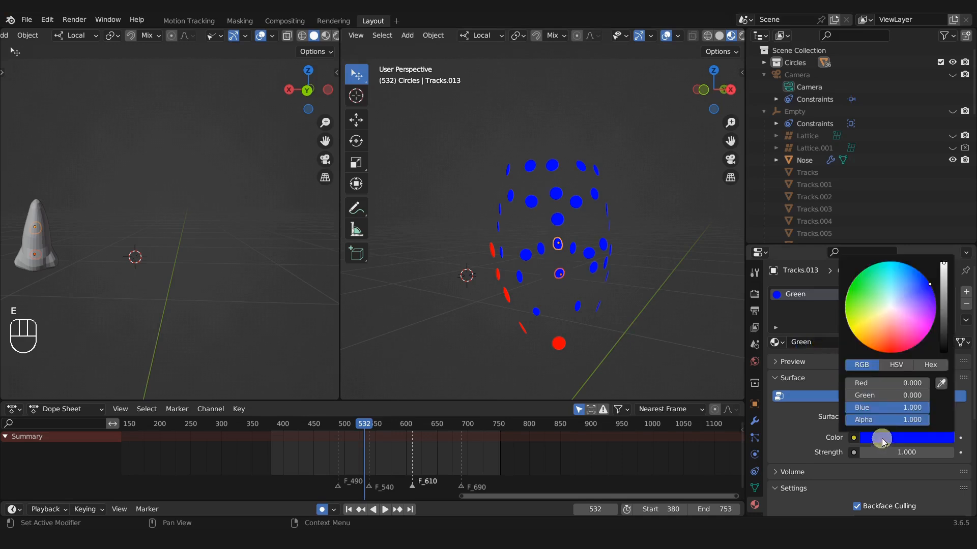
{"action": "left_click_drag", "start_coordinate": [860, 395], "coordinate": [842, 407]}
{"action": "key", "text": "ctrl+l"}
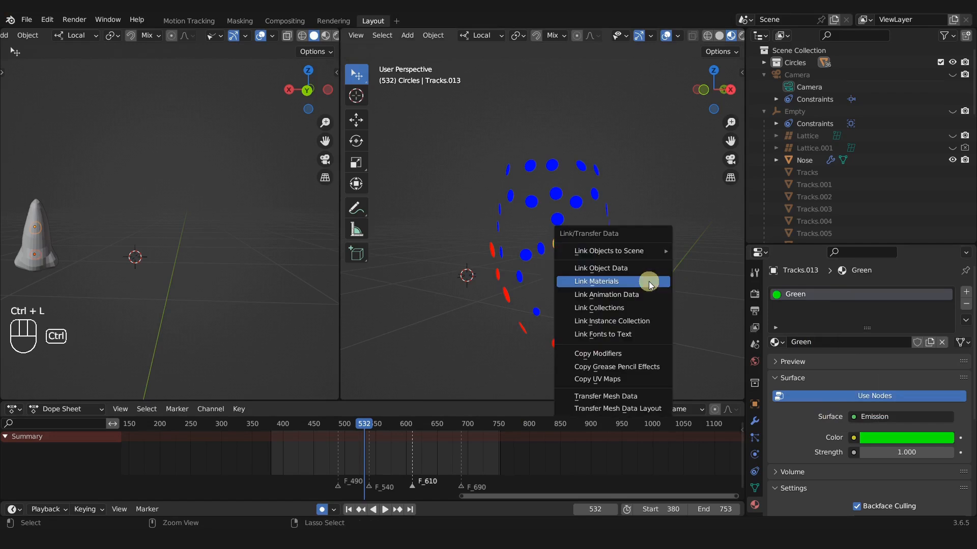
{"action": "left_click", "coordinate": [649, 279]}
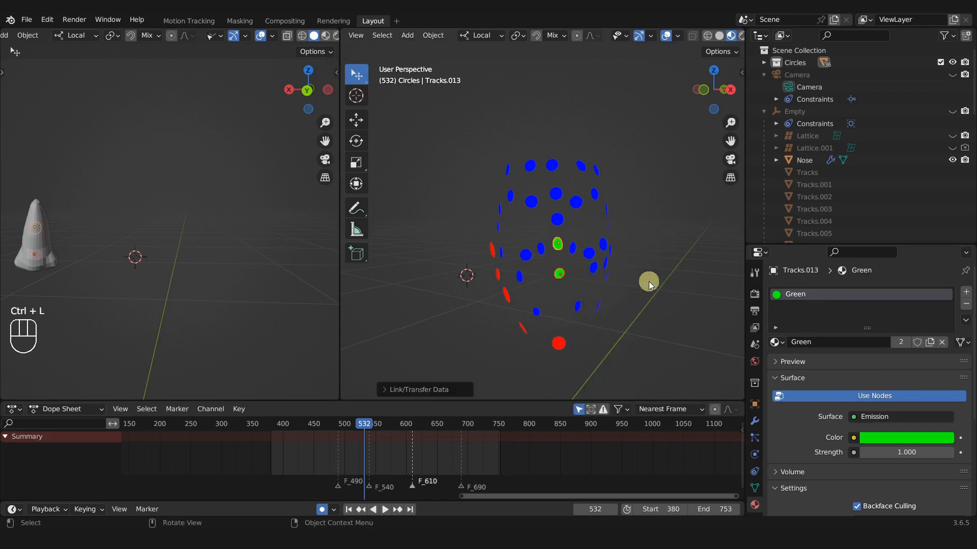
Assign the Red material to Tracks.013, link it to the other selected nose circle and return to the Compositing workspace
{"action": "left_click", "coordinate": [284, 23]}
{"action": "scroll", "coordinate": [604, 211], "scroll_direction": "down", "scroll_amount": 2}
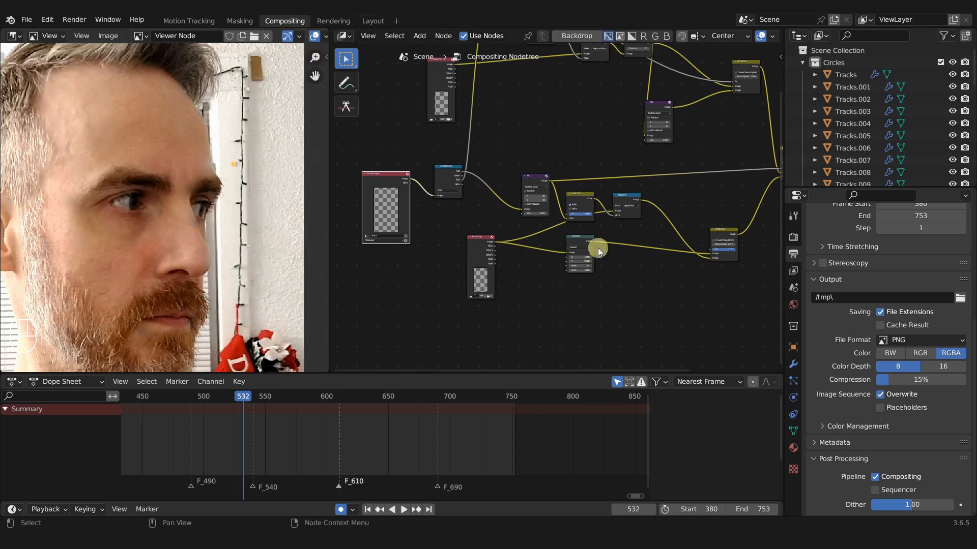
{"action": "left_click", "coordinate": [374, 21]}
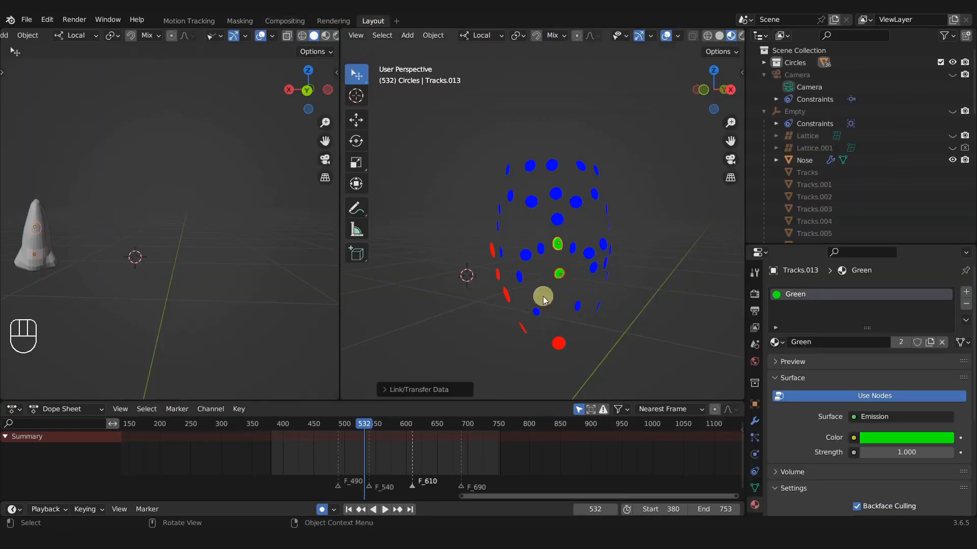
{"action": "left_click", "coordinate": [779, 342]}
{"action": "left_click", "coordinate": [791, 395]}
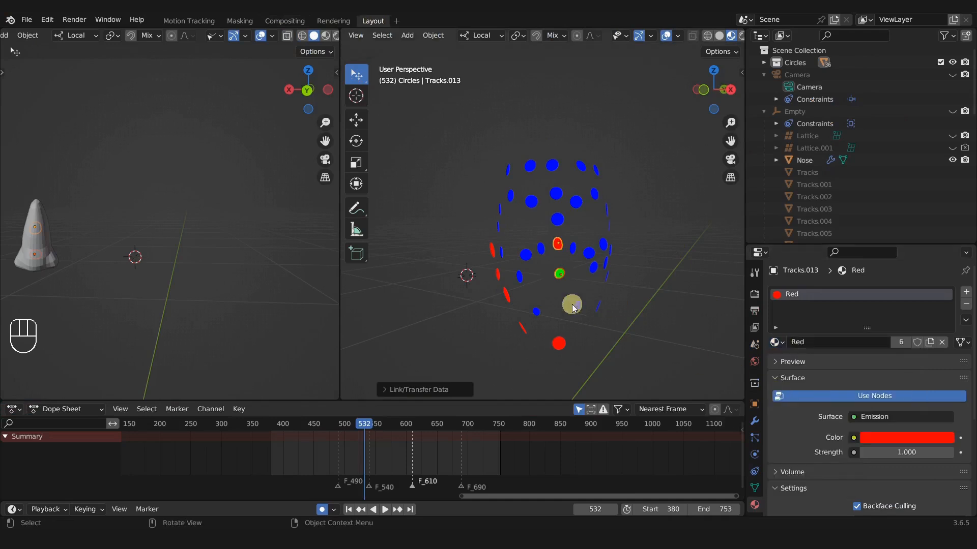
{"action": "key", "text": "ctrl+l"}
{"action": "left_click", "coordinate": [542, 279]}
{"action": "left_click", "coordinate": [279, 22]}
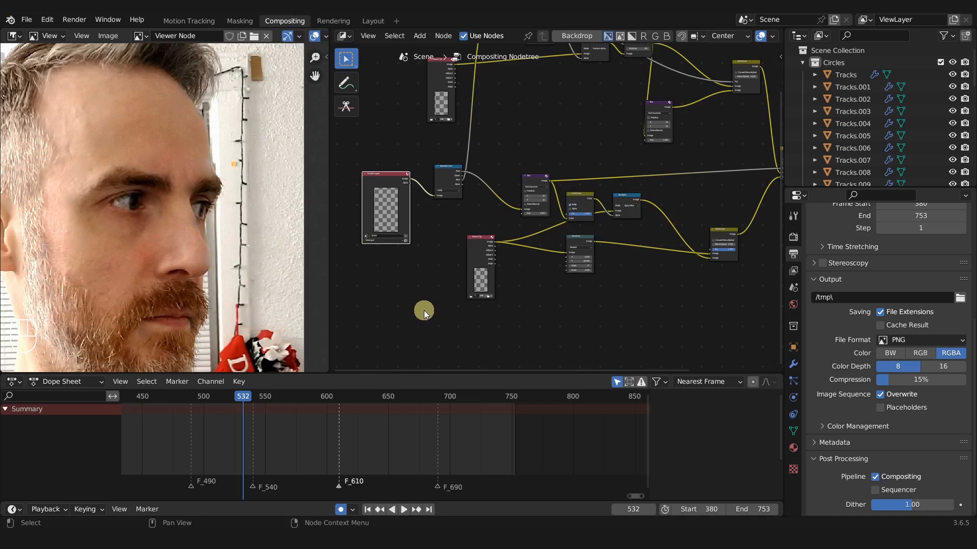
Render frame 532 and compare the Transform node's output with the final Alpha Over result in the viewer
{"action": "key", "text": "F12"}
{"action": "left_click", "coordinate": [576, 237], "text": "ctrl+shift"}
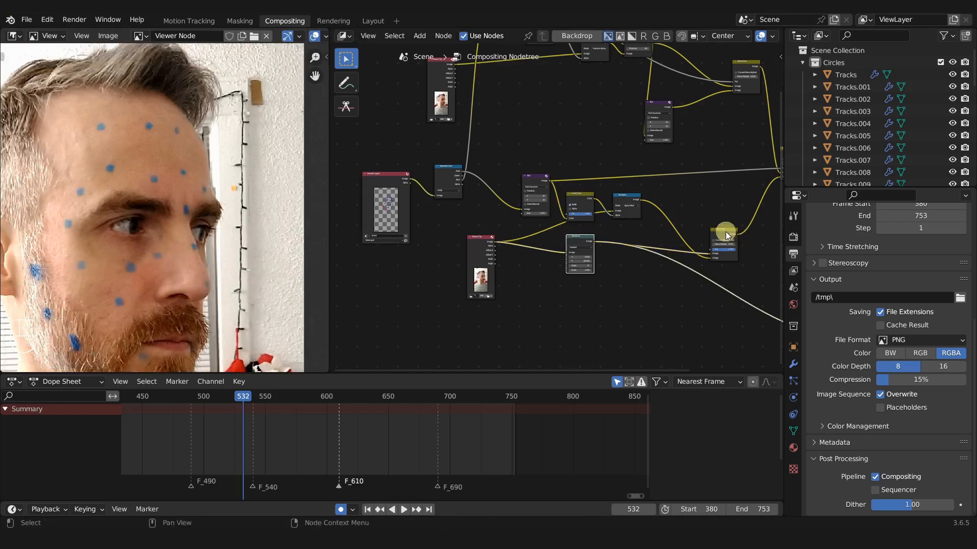
{"action": "key", "text": "Home"}
{"action": "left_click", "coordinate": [656, 187], "text": "ctrl+shift"}
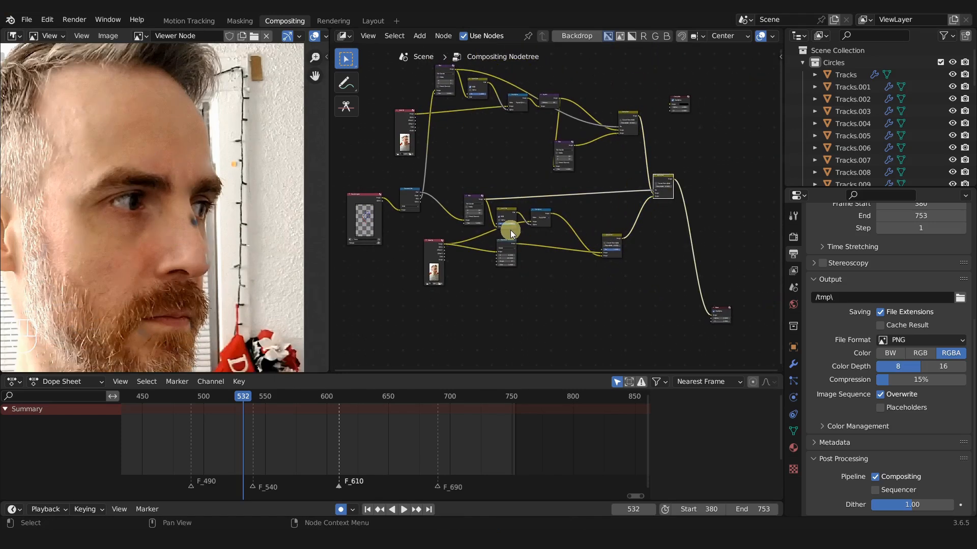
Assign the Green material to Tracks.013 in Layout, link it to the other nose circle and return to the Compositing workspace
{"action": "left_click", "coordinate": [373, 21]}
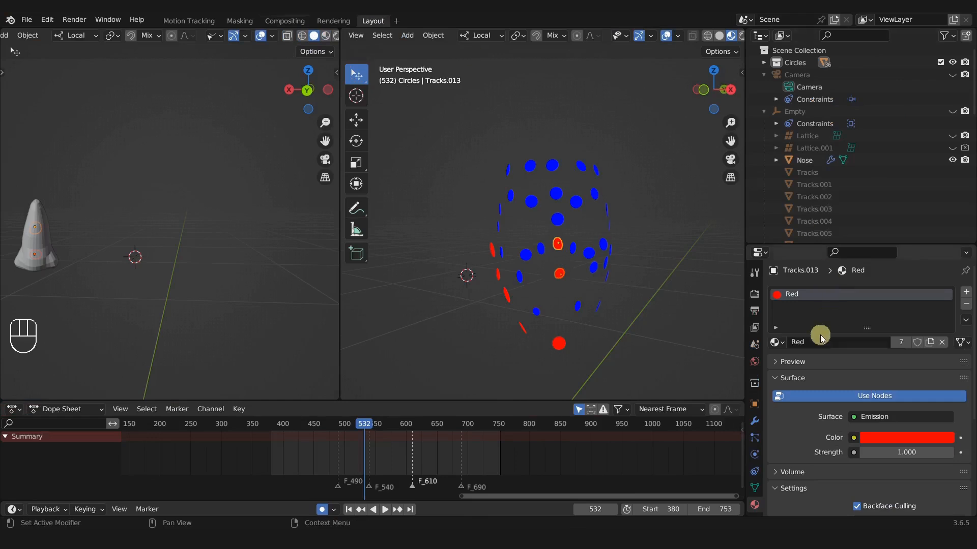
{"action": "left_click", "coordinate": [776, 341]}
{"action": "left_click", "coordinate": [783, 372]}
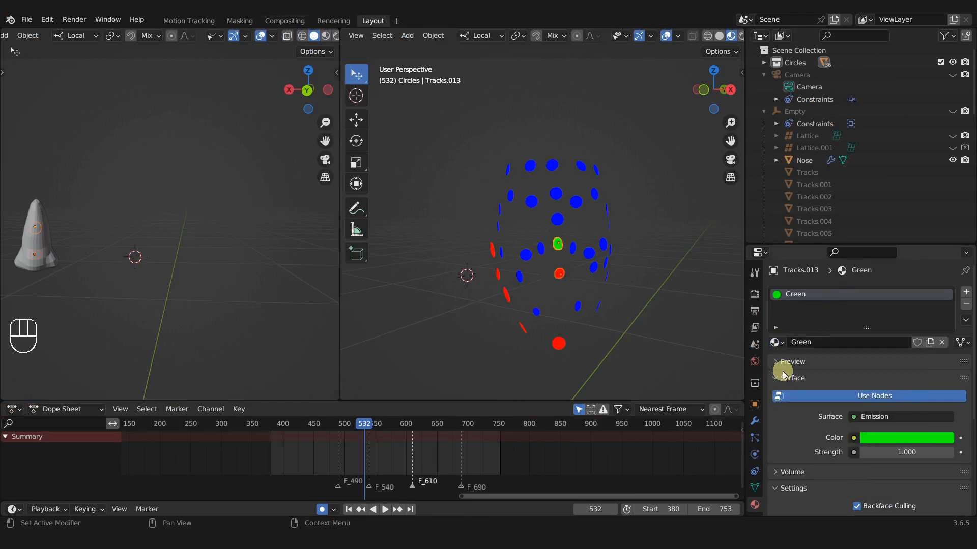
{"action": "key", "text": "ctrl+l"}
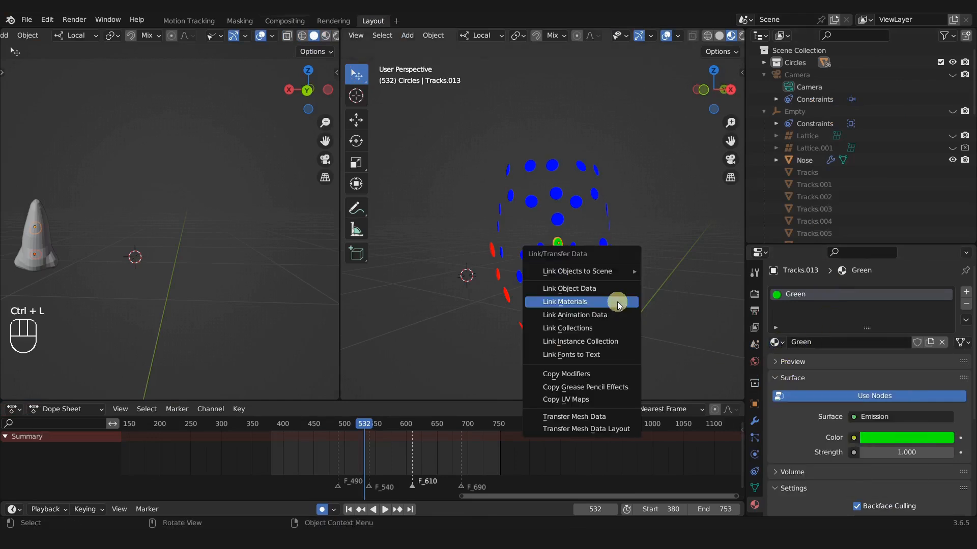
{"action": "left_click", "coordinate": [619, 300]}
{"action": "left_click", "coordinate": [284, 21]}
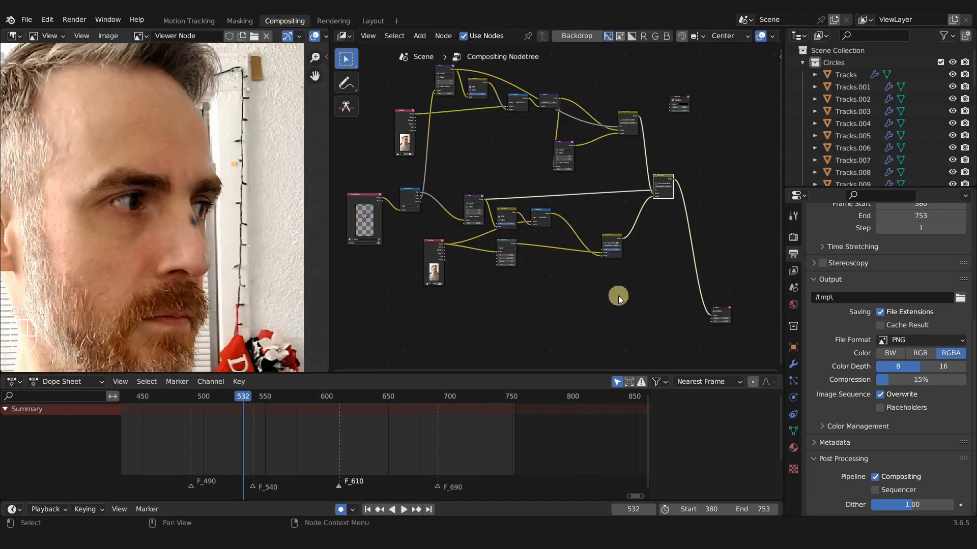
Duplicate the beard branch's Blur, Invert Color, Set Alpha, Transform and Alpha Over nodes and place the copies below the originals
{"action": "left_click_drag", "start_coordinate": [463, 187], "coordinate": [626, 285]}
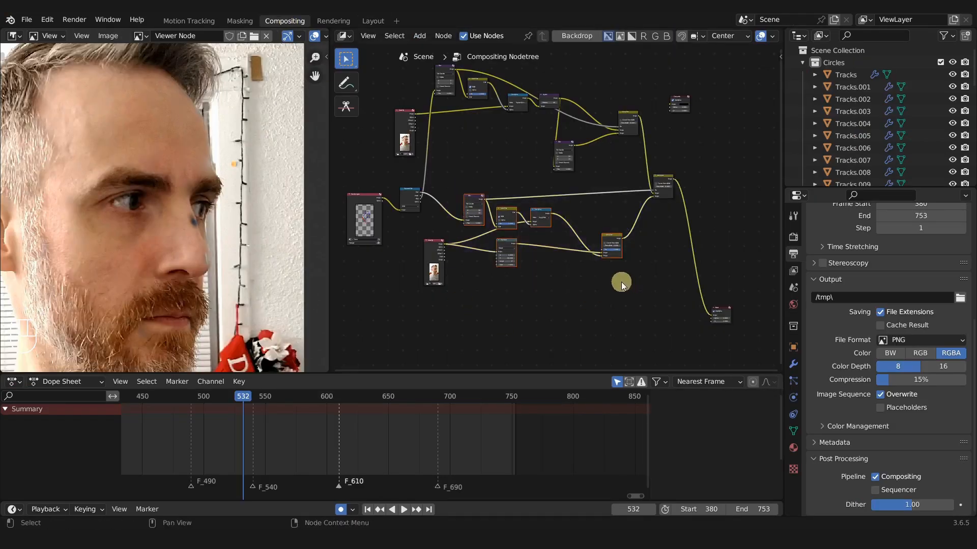
{"action": "key", "text": "shift+d"}
{"action": "left_click", "coordinate": [586, 330]}
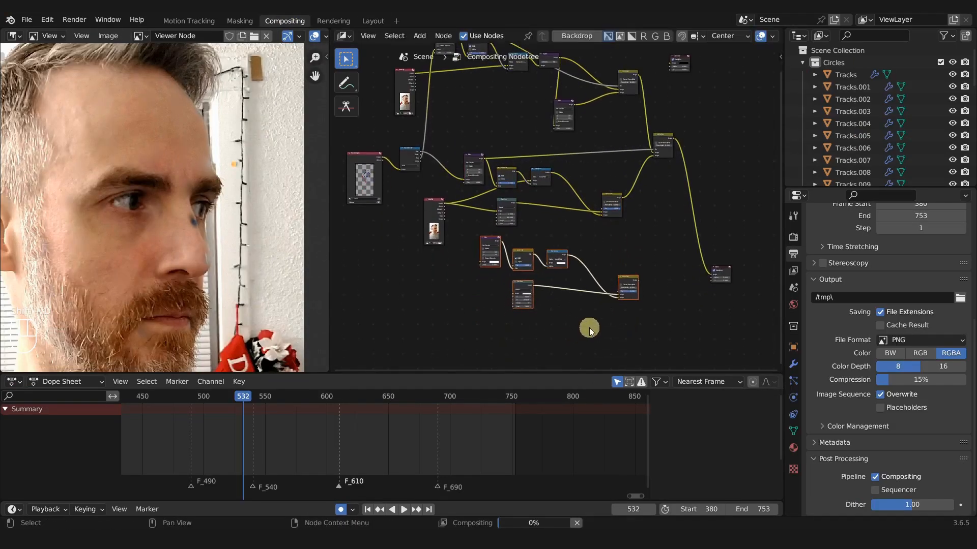
Link Separate Color's Green output to the duplicated Blur and the lower Movie Clip's Image output to the duplicated Transform
{"action": "scroll", "coordinate": [452, 203], "scroll_direction": "up", "scroll_amount": 3}
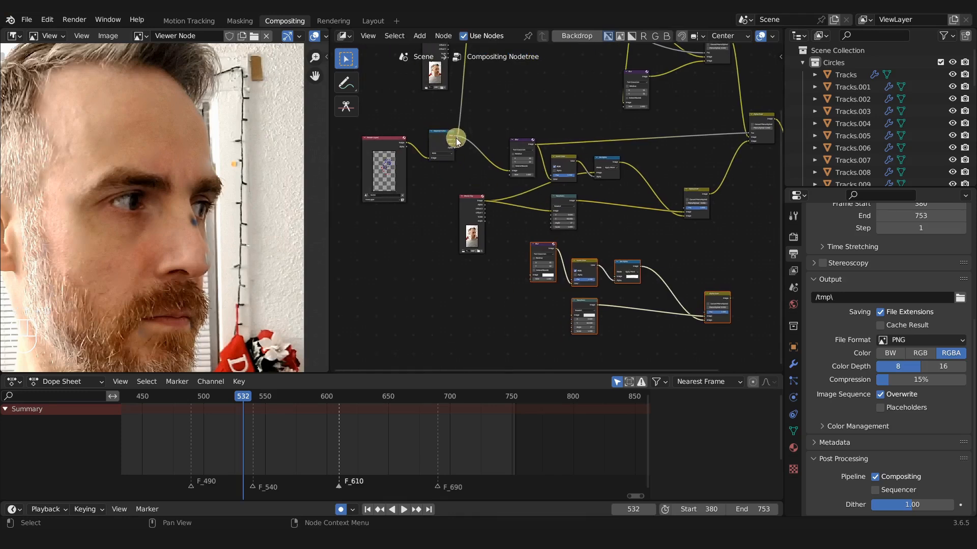
{"action": "left_click_drag", "start_coordinate": [456, 140], "coordinate": [493, 164]}
{"action": "left_click_drag", "start_coordinate": [517, 277], "coordinate": [532, 273]}
{"action": "middle_click_drag", "start_coordinate": [544, 314], "coordinate": [490, 313]}
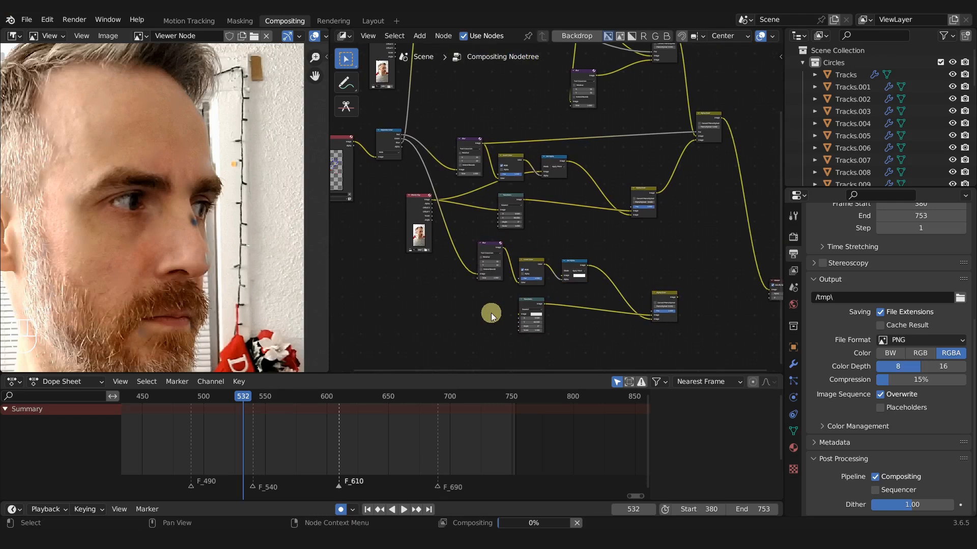
{"action": "left_click_drag", "start_coordinate": [427, 207], "coordinate": [522, 316]}
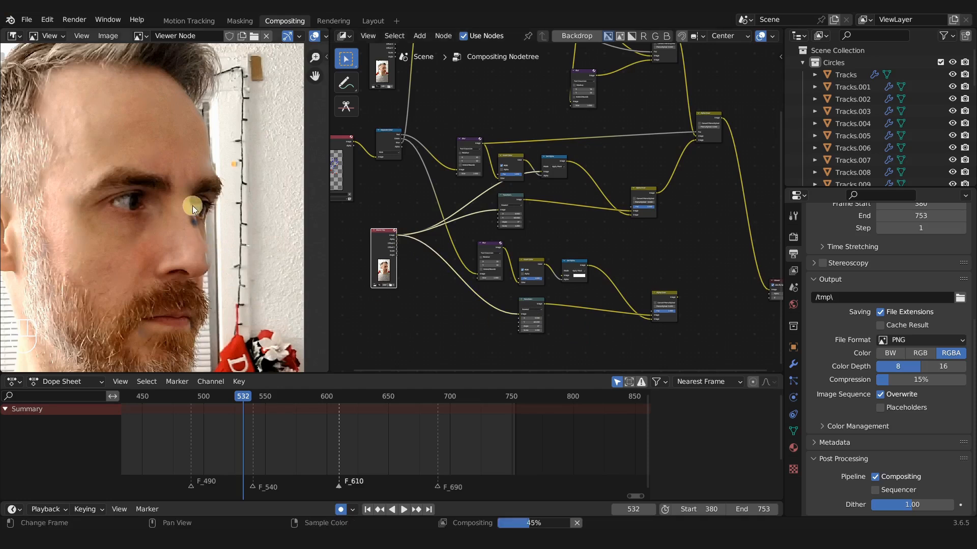
Preview the duplicated branch's Alpha Over node in the viewer
{"action": "scroll", "coordinate": [573, 327], "scroll_direction": "up", "scroll_amount": 2}
{"action": "scroll", "coordinate": [567, 246], "scroll_direction": "up", "scroll_amount": 1}
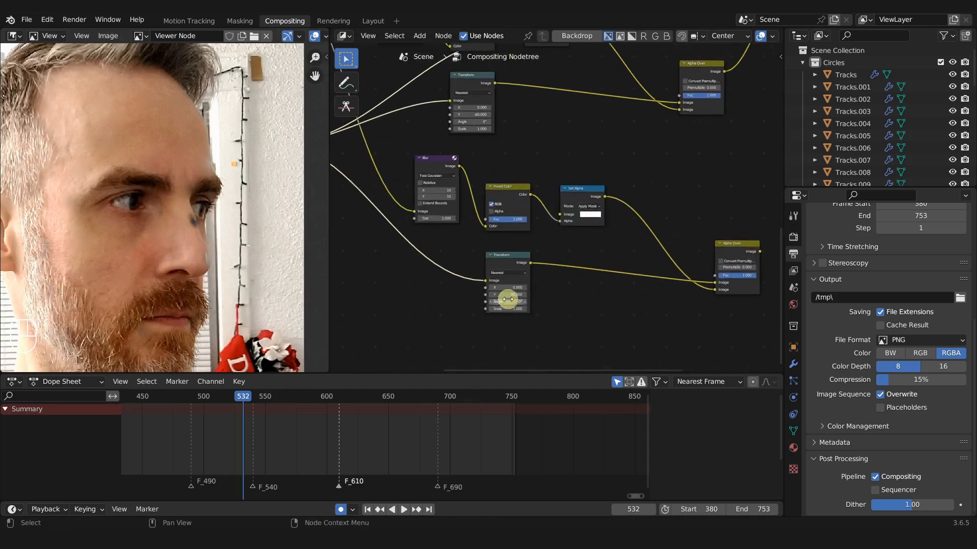
{"action": "left_click", "coordinate": [738, 247]}
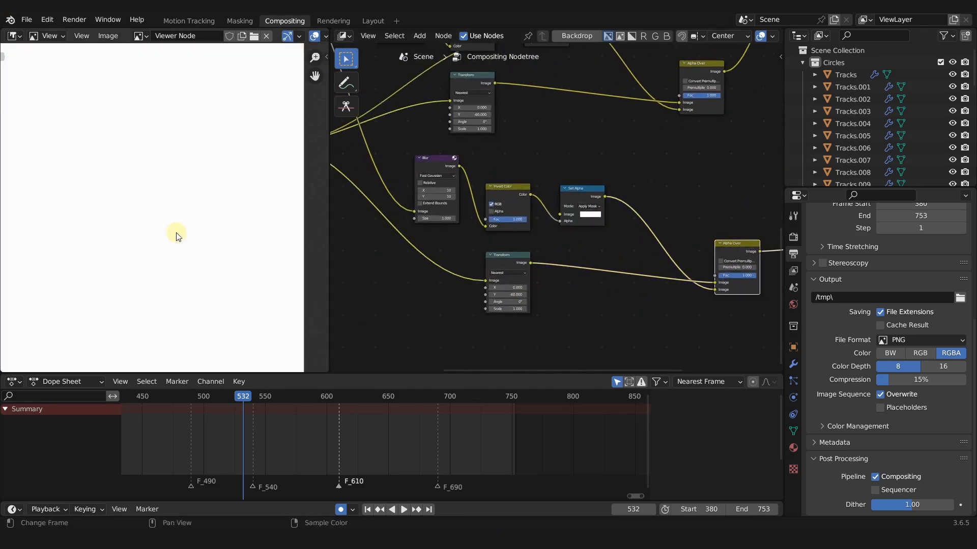
Try linking the duplicated Transform's output to the Image input of the duplicated Set Alpha node
{"action": "scroll", "coordinate": [597, 304], "scroll_direction": "down", "scroll_amount": 4}
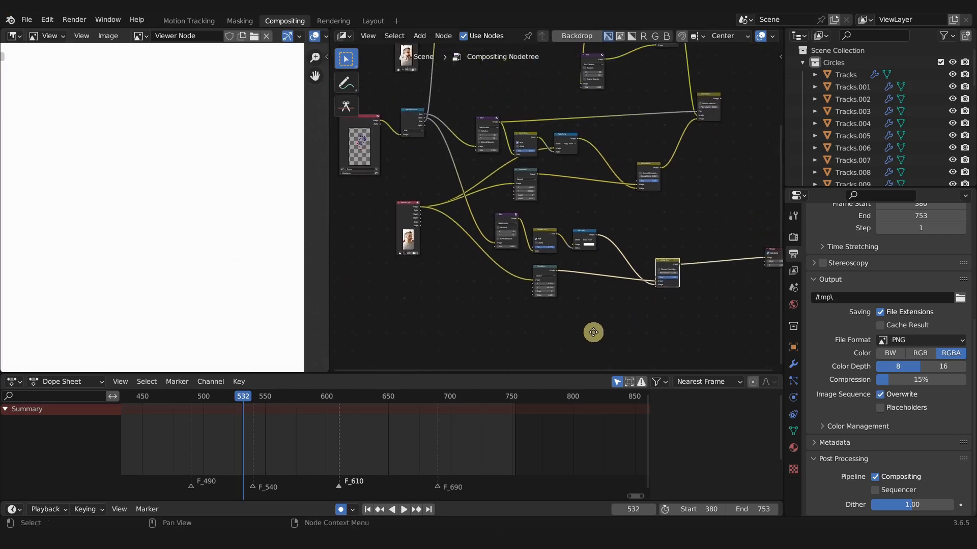
{"action": "scroll", "coordinate": [241, 283], "scroll_direction": "down", "scroll_amount": 3}
{"action": "scroll", "coordinate": [569, 298], "scroll_direction": "up", "scroll_amount": 2}
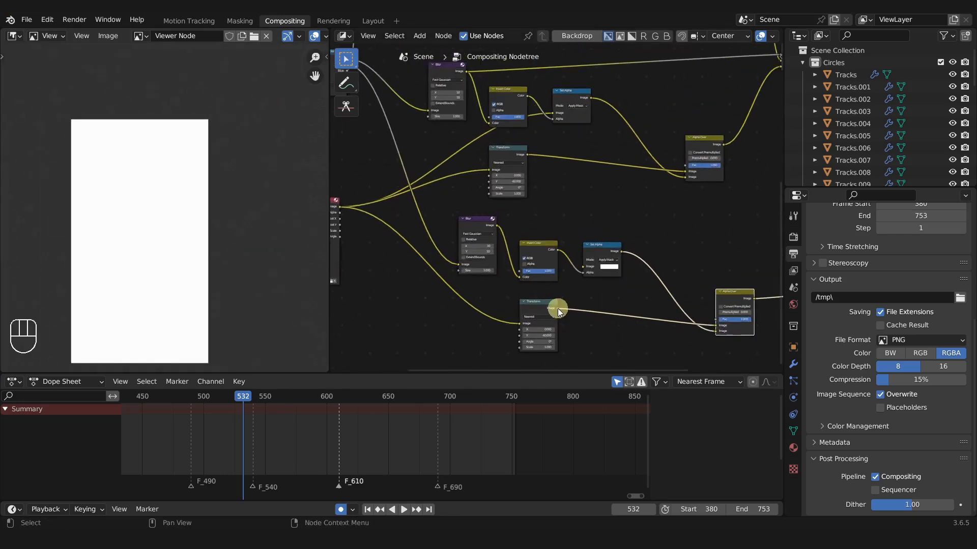
{"action": "left_click_drag", "start_coordinate": [558, 308], "coordinate": [569, 303]}
{"action": "left_click_drag", "start_coordinate": [586, 264], "coordinate": [585, 268]}
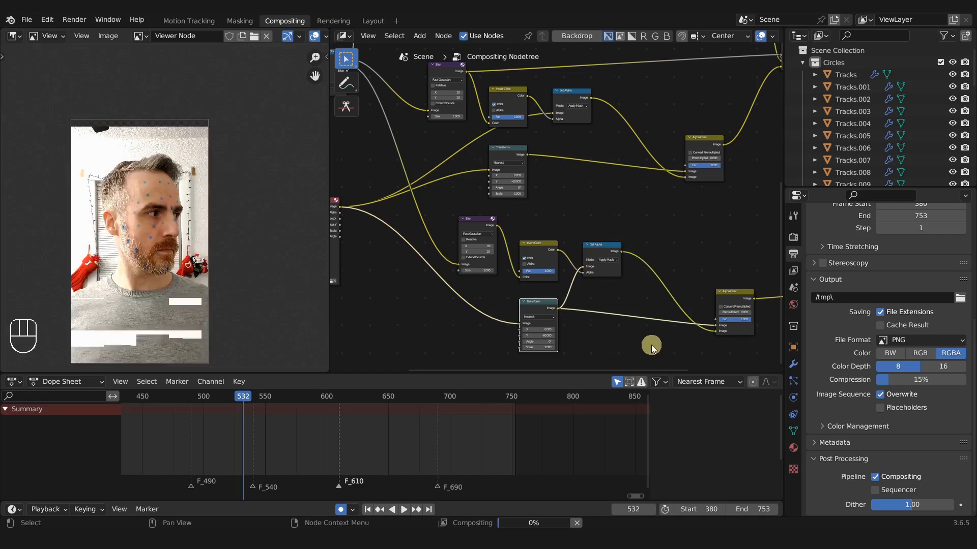
Link the lower Movie Clip's Image output to the duplicated Set Alpha's Image input
{"action": "middle_click_drag", "start_coordinate": [529, 312], "coordinate": [579, 308]}
{"action": "left_click_drag", "start_coordinate": [578, 308], "coordinate": [584, 314]}
{"action": "left_click_drag", "start_coordinate": [377, 208], "coordinate": [621, 267]}
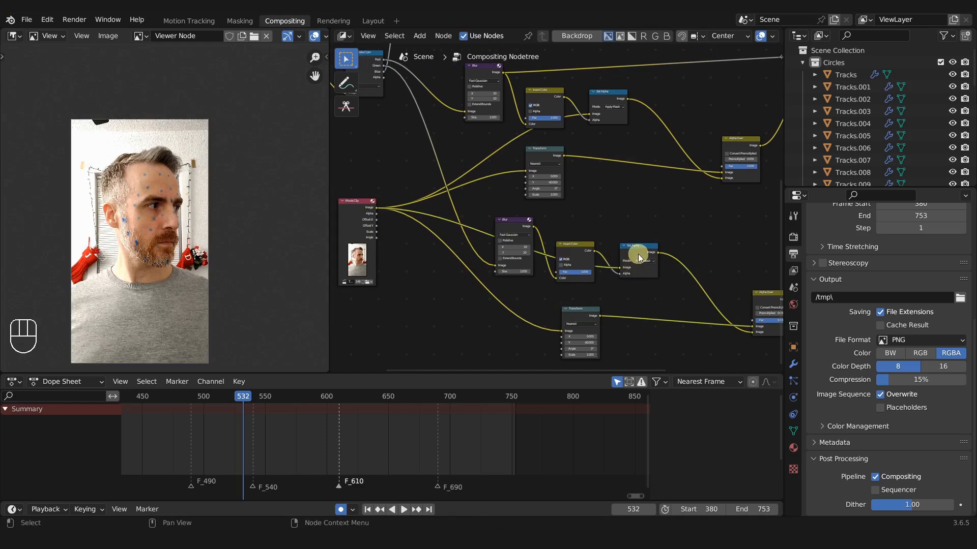
Preview the duplicated Set Alpha node in the viewer and render frame 532 again
{"action": "scroll", "coordinate": [210, 246], "scroll_direction": "up", "scroll_amount": 3}
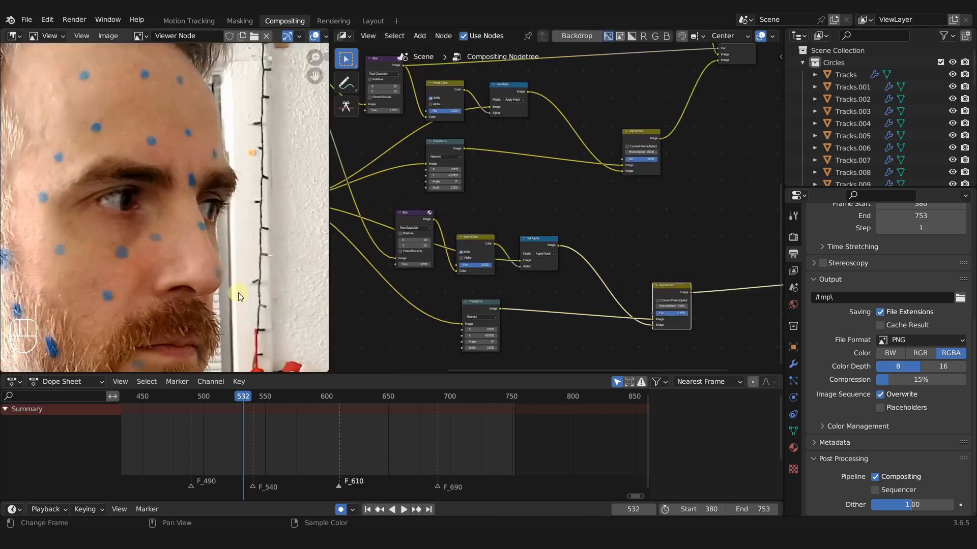
{"action": "left_click", "coordinate": [539, 241], "text": "ctrl+shift"}
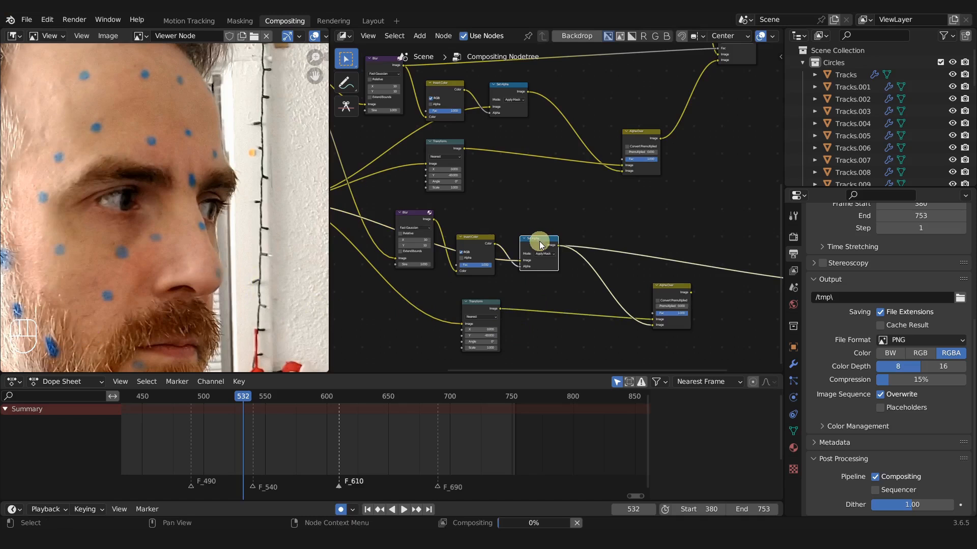
{"action": "scroll", "coordinate": [411, 282], "scroll_direction": "down", "scroll_amount": 8}
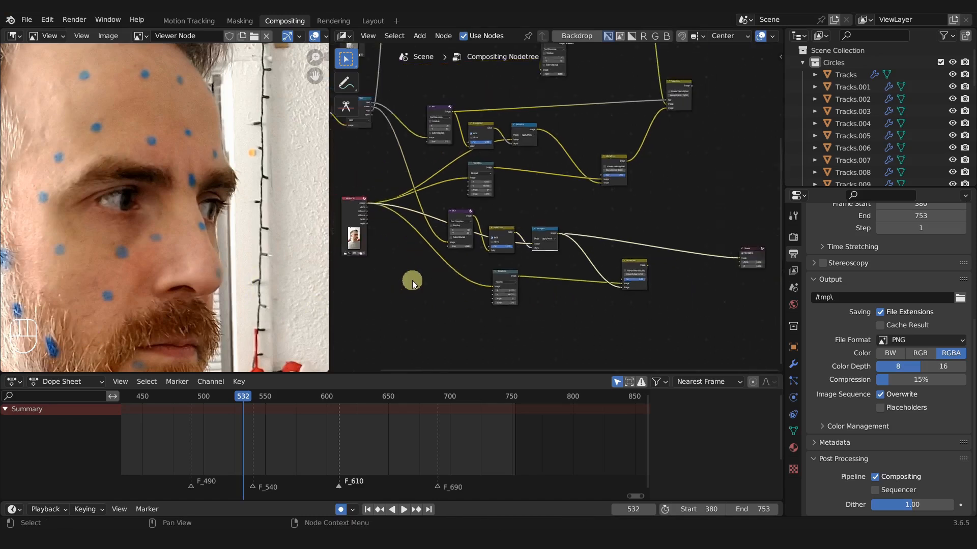
{"action": "middle_click_drag", "start_coordinate": [429, 292], "coordinate": [465, 316]}
{"action": "scroll", "coordinate": [466, 314], "scroll_direction": "up", "scroll_amount": 2}
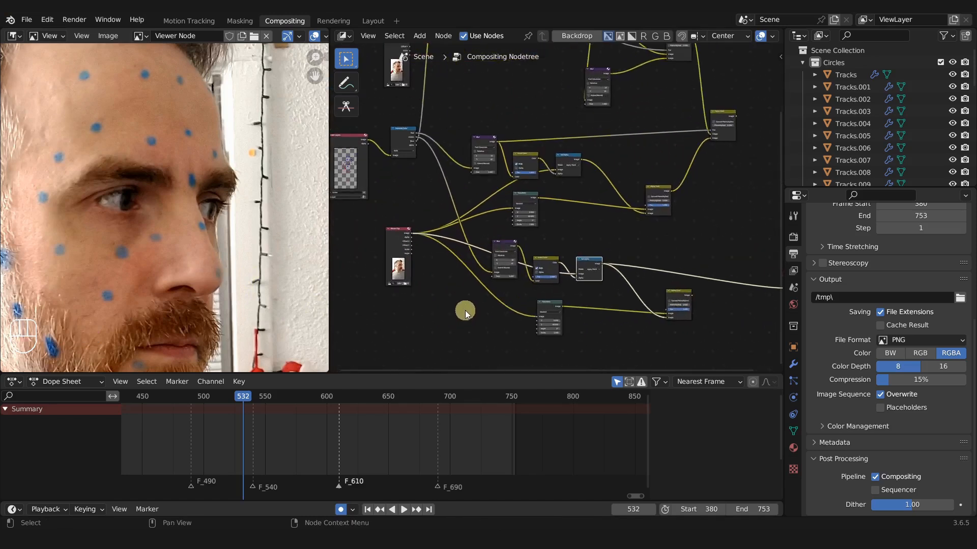
{"action": "scroll", "coordinate": [466, 310], "scroll_direction": "up", "scroll_amount": 1}
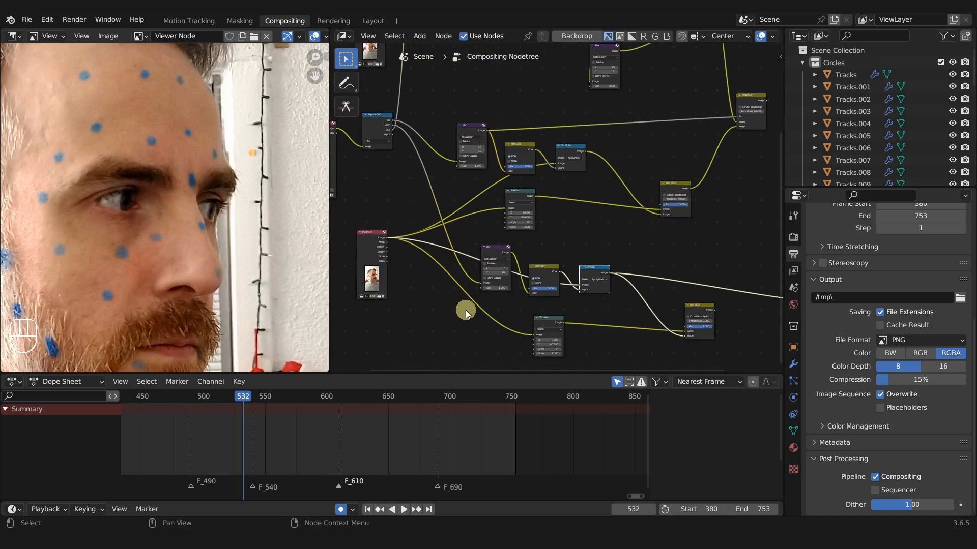
{"action": "key", "text": "F12"}
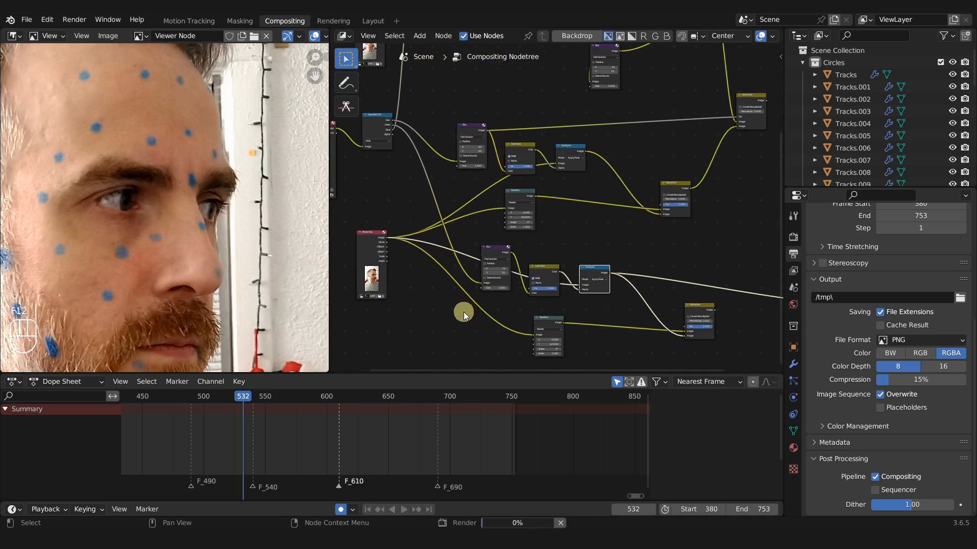
{"action": "scroll", "coordinate": [227, 278], "scroll_direction": "up", "scroll_amount": 1}
{"action": "middle_click_drag", "start_coordinate": [221, 248], "coordinate": [228, 212], "text": "shift"}
{"action": "scroll", "coordinate": [597, 338], "scroll_direction": "up", "scroll_amount": 2}
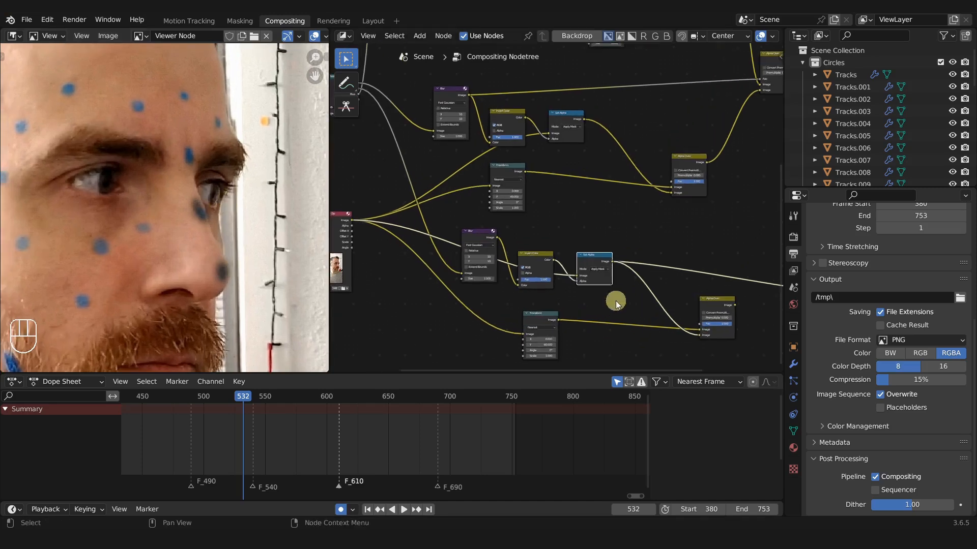
Set the duplicated Blur node's X and Y sizes to 5
{"action": "scroll", "coordinate": [595, 305], "scroll_direction": "up", "scroll_amount": 2}
{"action": "left_click", "coordinate": [567, 261]}
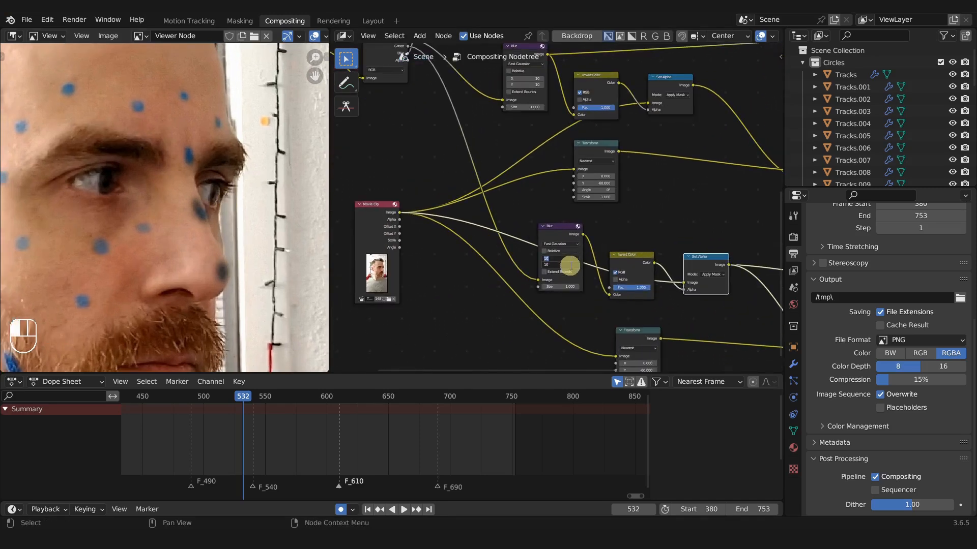
{"action": "type", "text": "5"}
{"action": "key", "text": "Return"}
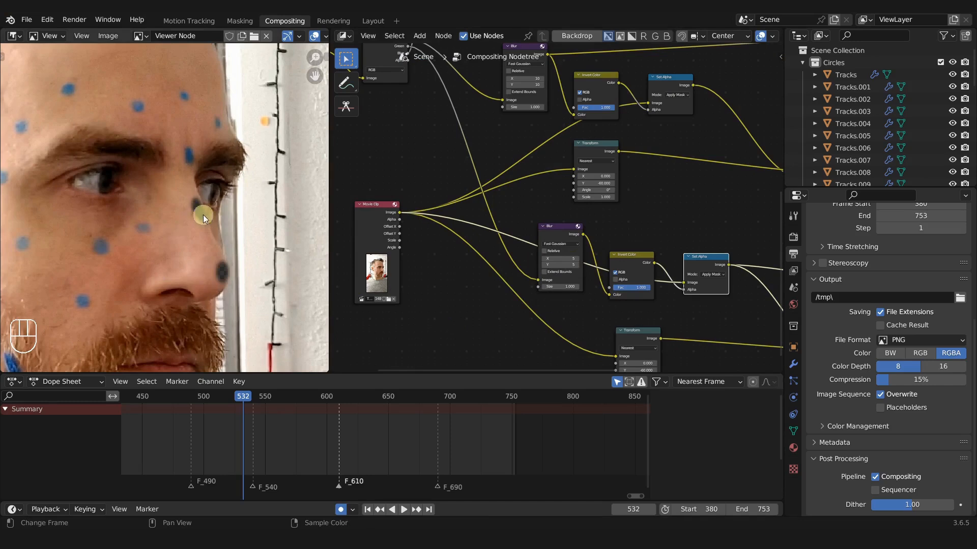
Preview the duplicated branch's Alpha Over and reset the duplicated Transform node to its default values
{"action": "middle_click_drag", "start_coordinate": [669, 307], "coordinate": [549, 284], "text": "shift"}
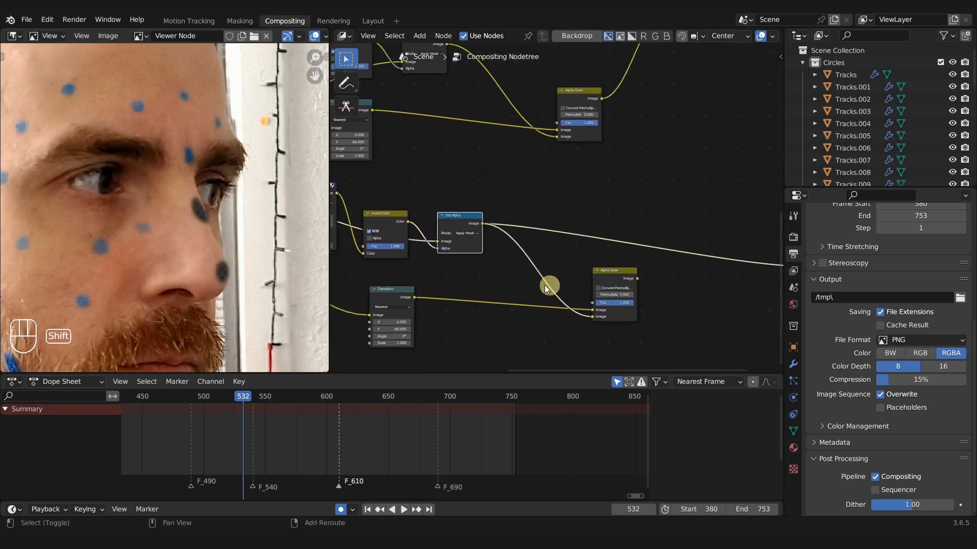
{"action": "left_click", "coordinate": [619, 276], "text": "ctrl+shift"}
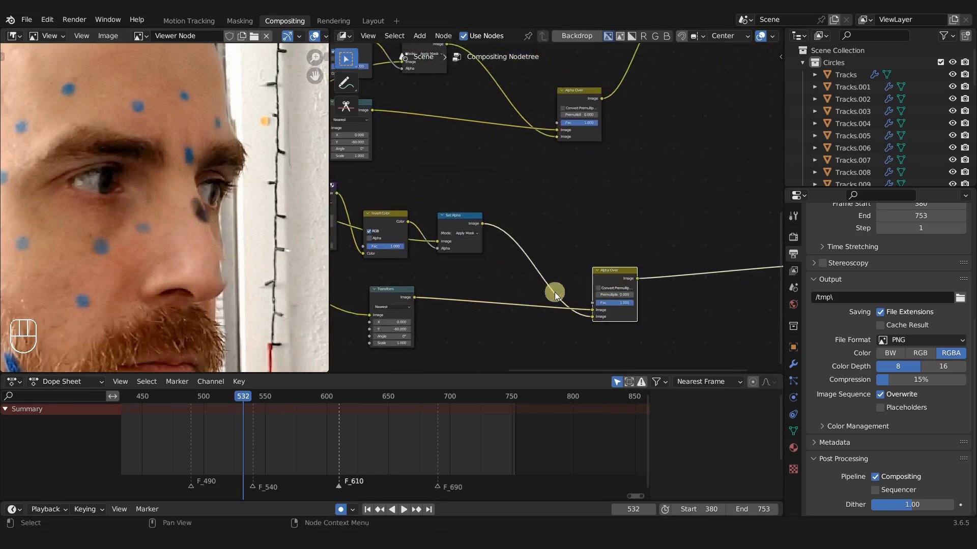
{"action": "middle_click_drag", "start_coordinate": [455, 324], "coordinate": [575, 276]}
{"action": "scroll", "coordinate": [574, 278], "scroll_direction": "up", "scroll_amount": 2}
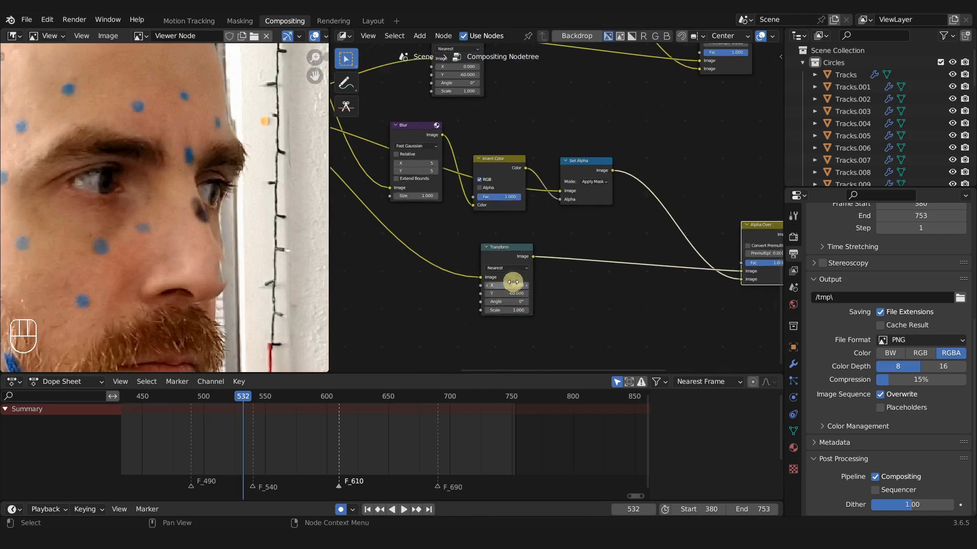
{"action": "left_click", "coordinate": [508, 257]}
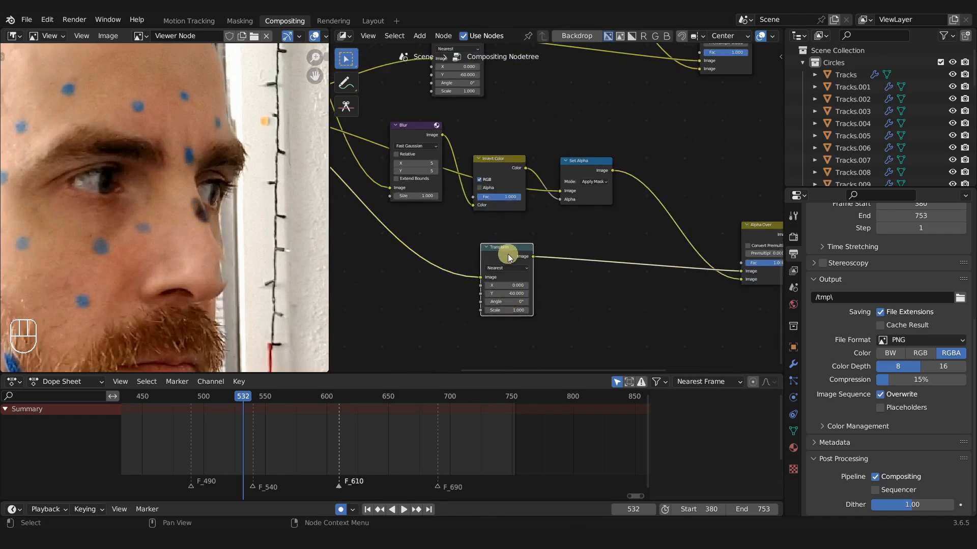
{"action": "key", "text": "BackSpace"}
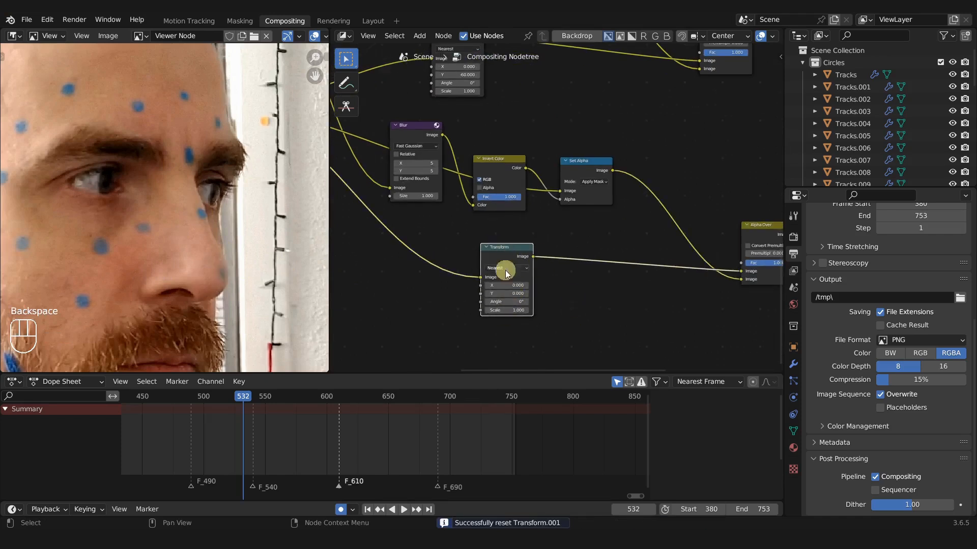
Offset the duplicated Transform node to Y -20.9 and X 18 so clean skin covers the nose markers
{"action": "scroll", "coordinate": [487, 299], "scroll_direction": "up", "scroll_amount": 2}
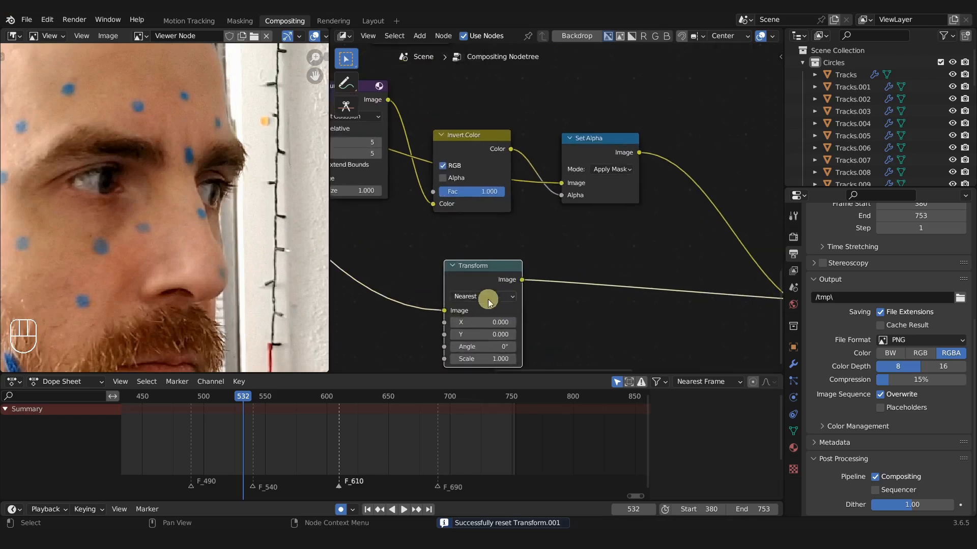
{"action": "middle_click_drag", "start_coordinate": [488, 299], "coordinate": [507, 216], "text": "shift"}
{"action": "left_click_drag", "start_coordinate": [514, 252], "coordinate": [401, 258]}
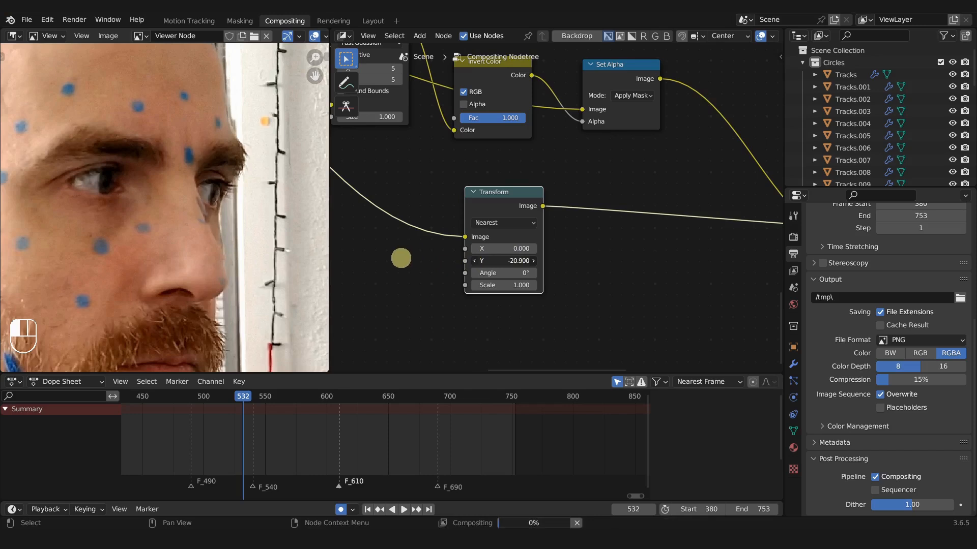
{"action": "left_click_drag", "start_coordinate": [505, 248], "coordinate": [571, 250]}
{"action": "left_click", "coordinate": [520, 248]}
{"action": "type", "text": "18"}
{"action": "key", "text": "Return"}
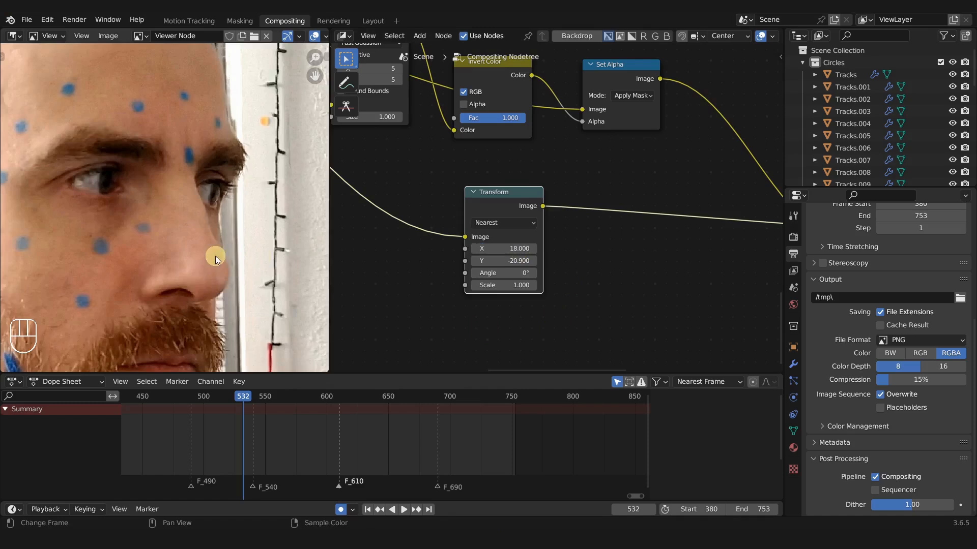
Preview the Separate Color channel mask and the duplicated Blur's output in the viewer
{"action": "middle_click_drag", "start_coordinate": [523, 184], "coordinate": [576, 357]}
{"action": "scroll", "coordinate": [522, 229], "scroll_direction": "down", "scroll_amount": 6}
{"action": "scroll", "coordinate": [523, 223], "scroll_direction": "down", "scroll_amount": 1}
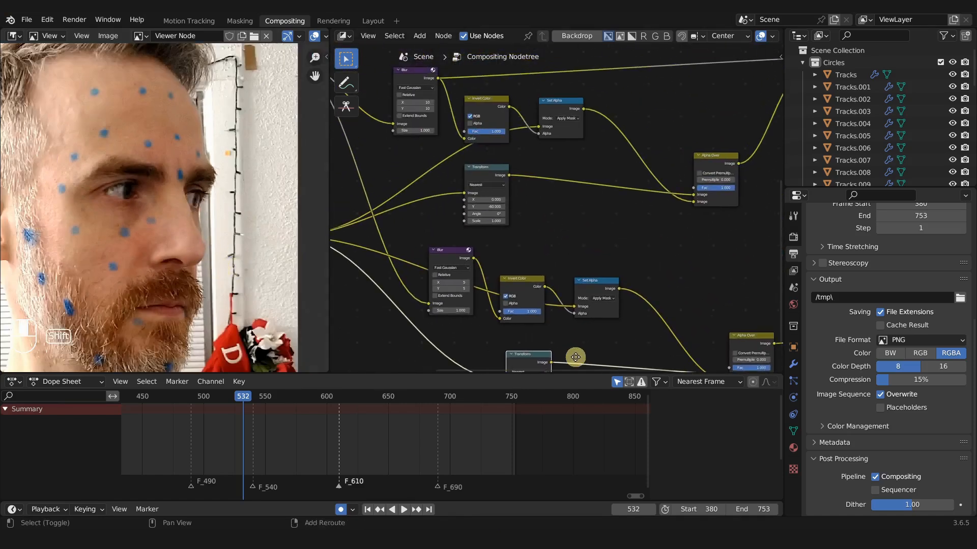
{"action": "middle_click_drag", "start_coordinate": [549, 246], "coordinate": [529, 123], "text": "shift"}
{"action": "left_click_drag", "start_coordinate": [505, 233], "coordinate": [507, 238]}
{"action": "scroll", "coordinate": [458, 236], "scroll_direction": "down", "scroll_amount": 3}
{"action": "middle_click_drag", "start_coordinate": [428, 235], "coordinate": [536, 297], "text": "shift"}
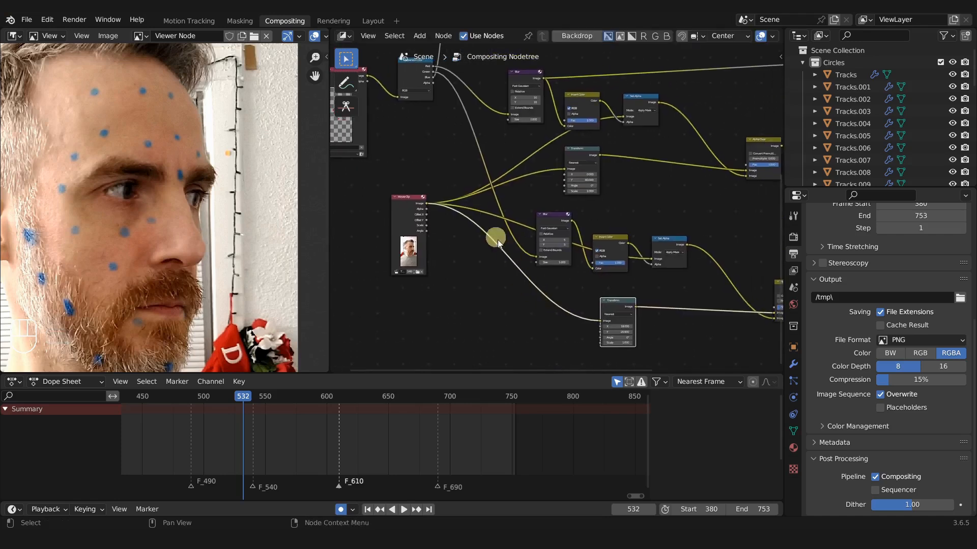
{"action": "middle_click_drag", "start_coordinate": [458, 161], "coordinate": [436, 211], "text": "shift"}
{"action": "left_click", "coordinate": [402, 127], "text": "ctrl+shift"}
{"action": "left_click", "coordinate": [401, 127], "text": "ctrl+shift"}
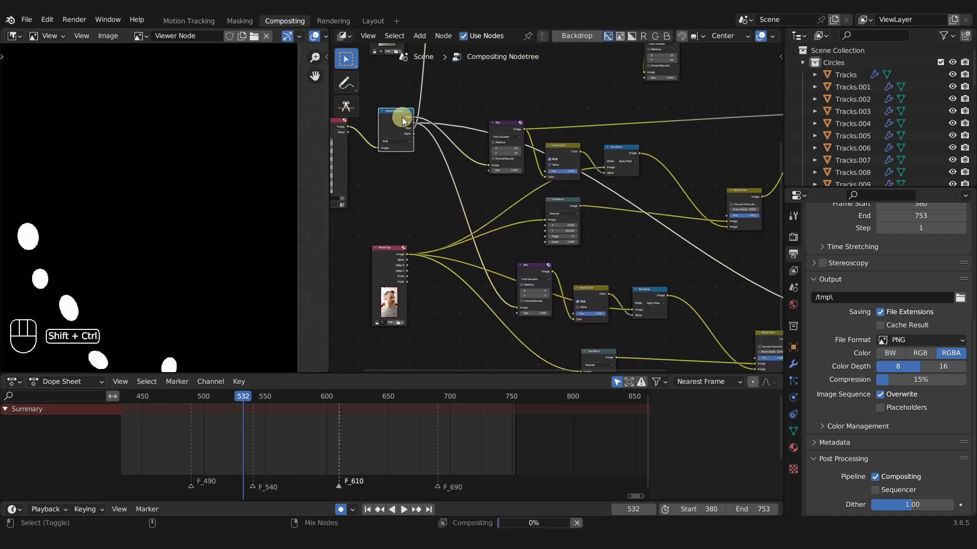
{"action": "left_click", "coordinate": [549, 312], "text": "ctrl+shift"}
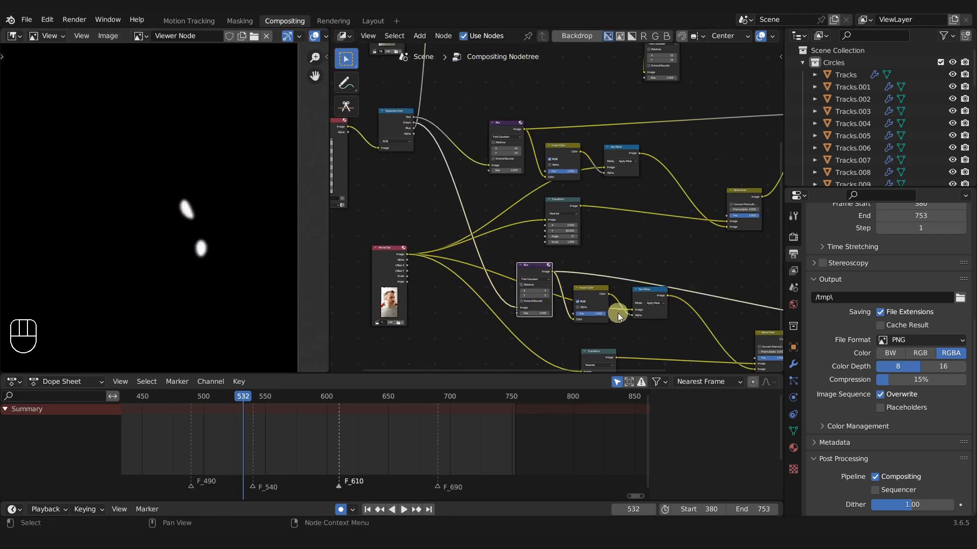
Preview the duplicated Set Alpha and its Alpha Over node, and inspect the nose area closely
{"action": "middle_click_drag", "start_coordinate": [616, 312], "coordinate": [549, 210]}
{"action": "scroll", "coordinate": [549, 210], "scroll_direction": "up", "scroll_amount": 3}
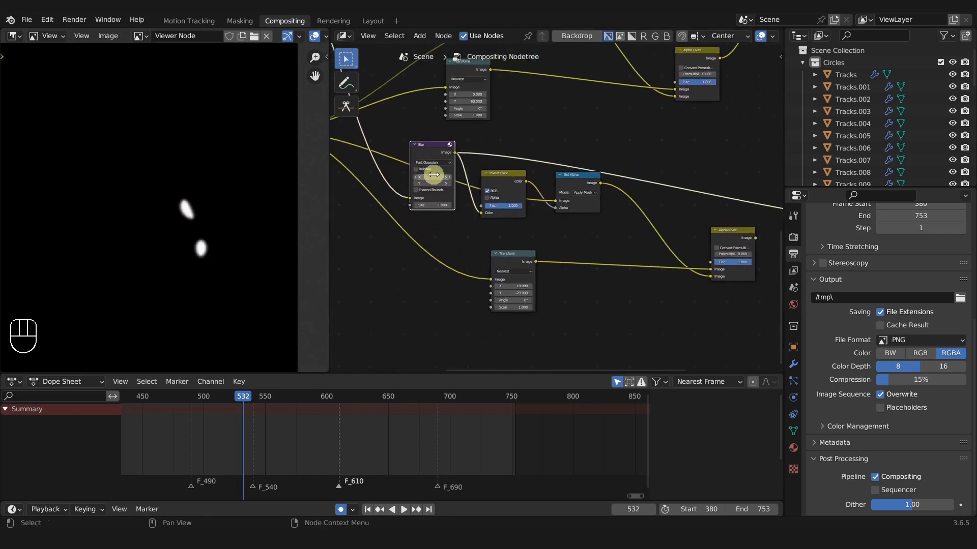
{"action": "scroll", "coordinate": [534, 245], "scroll_direction": "down", "scroll_amount": 1}
{"action": "middle_click_drag", "start_coordinate": [606, 260], "coordinate": [523, 263]}
{"action": "scroll", "coordinate": [534, 246], "scroll_direction": "up", "scroll_amount": 1}
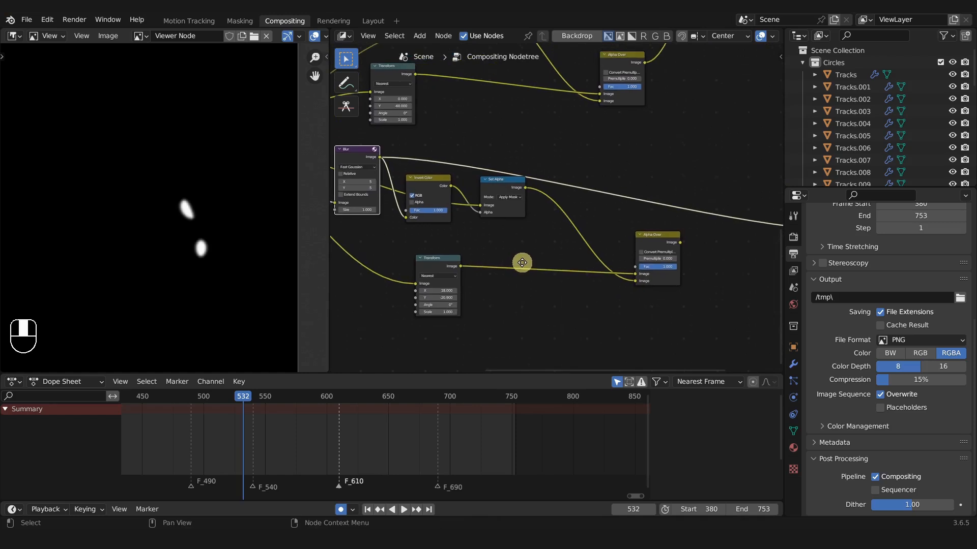
{"action": "left_click", "coordinate": [496, 184], "text": "ctrl+shift"}
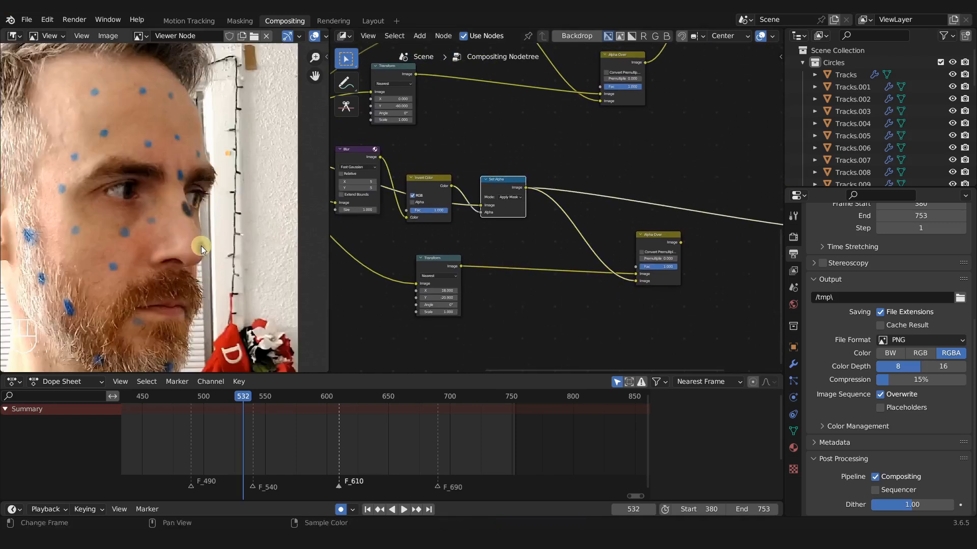
{"action": "left_click", "coordinate": [655, 240], "text": "ctrl+shift"}
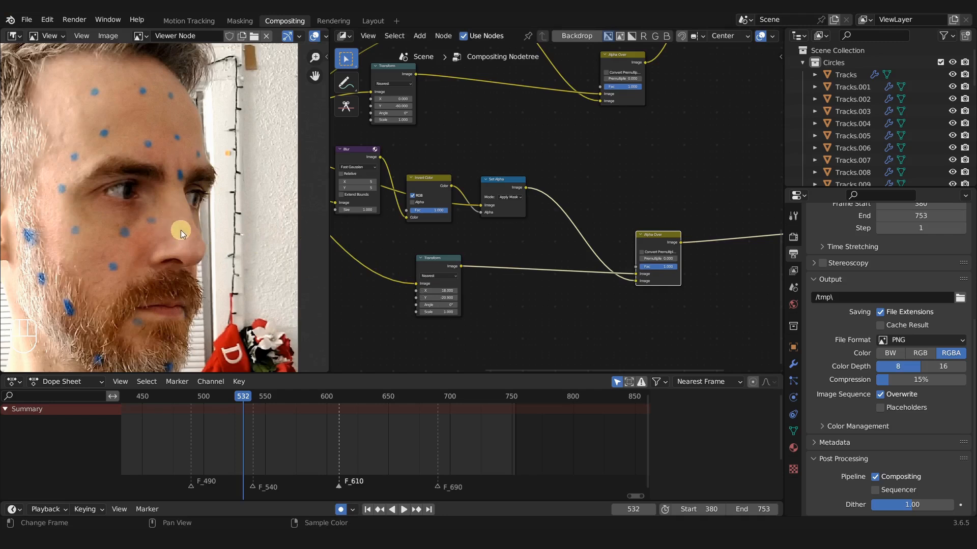
{"action": "scroll", "coordinate": [180, 231], "scroll_direction": "up", "scroll_amount": 3}
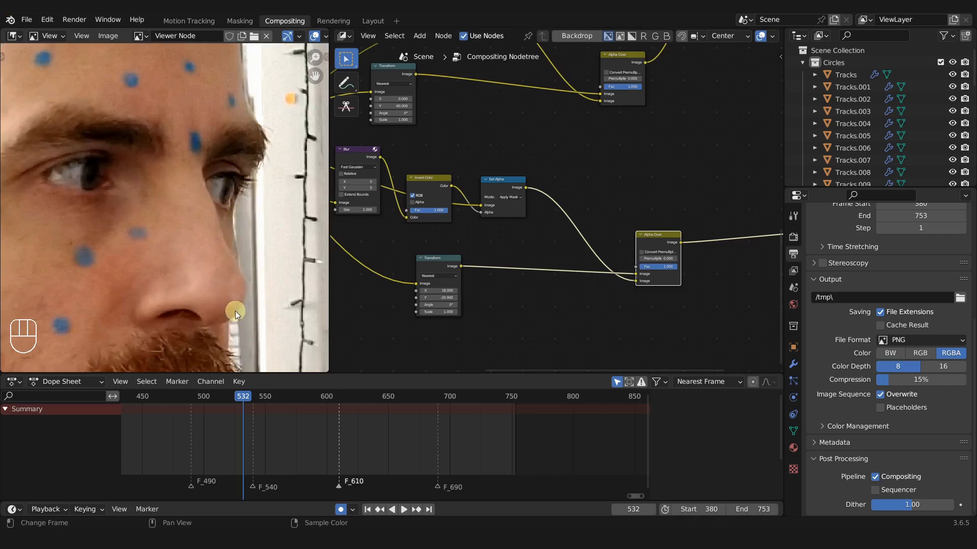
Move the Viewer node farther from the node chain and stack the two final Alpha Over nodes one above the other
{"action": "scroll", "coordinate": [604, 219], "scroll_direction": "down", "scroll_amount": 5}
{"action": "left_click_drag", "start_coordinate": [567, 257], "coordinate": [630, 316]}
{"action": "key", "text": "g"}
{"action": "left_click", "coordinate": [665, 290]}
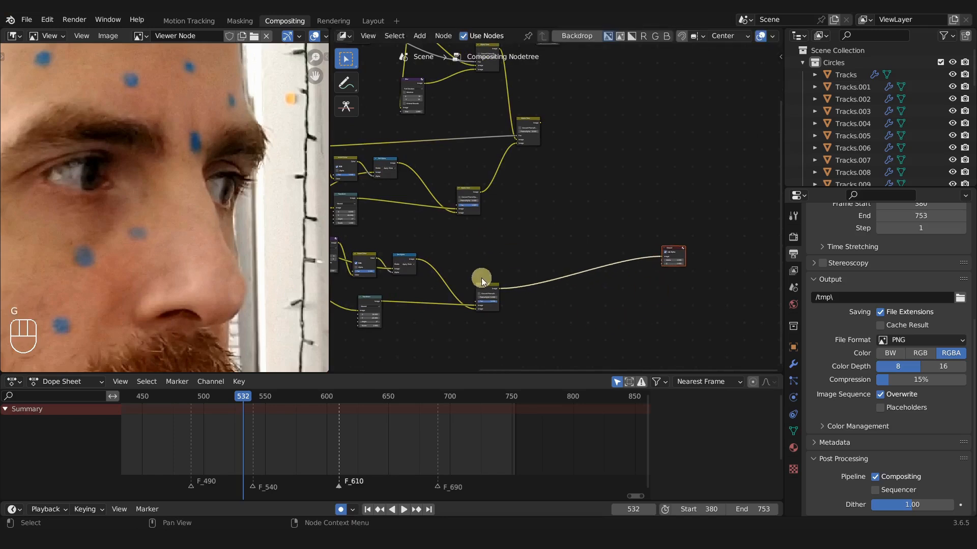
{"action": "left_click_drag", "start_coordinate": [483, 282], "coordinate": [529, 238]}
{"action": "left_click_drag", "start_coordinate": [526, 125], "coordinate": [532, 149]}
{"action": "scroll", "coordinate": [545, 264], "scroll_direction": "up", "scroll_amount": 2}
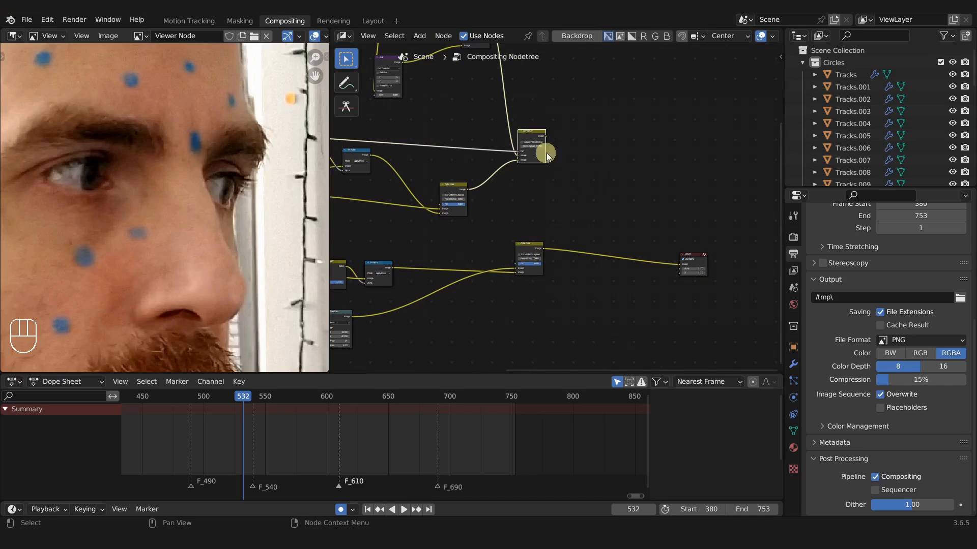
{"action": "left_click_drag", "start_coordinate": [525, 243], "coordinate": [535, 220]}
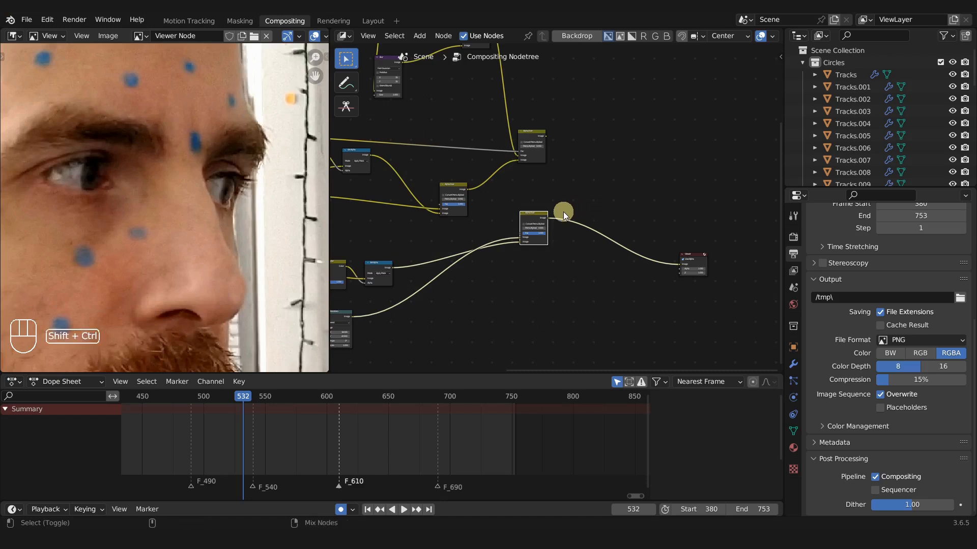
Combine the two stacked Alpha Over nodes with a Mix node feeding the Viewer, and expand the collapsed Mix node
{"action": "right_click_drag", "start_coordinate": [536, 220], "coordinate": [536, 154], "text": "ctrl+shift"}
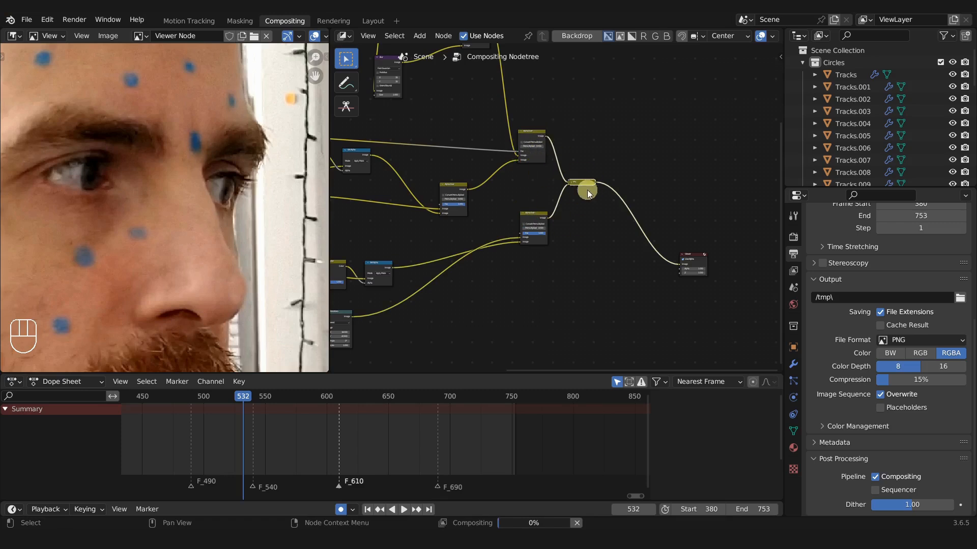
{"action": "scroll", "coordinate": [587, 190], "scroll_direction": "up", "scroll_amount": 2}
{"action": "left_click", "coordinate": [578, 170]}
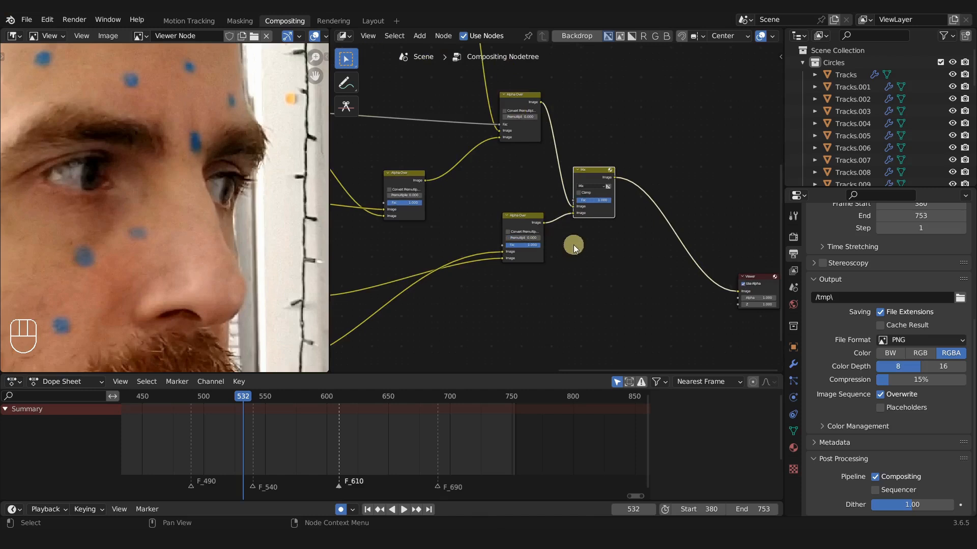
Connect the lower Blur node's image output to the Mix node's factor input
{"action": "scroll", "coordinate": [553, 255], "scroll_direction": "down", "scroll_amount": 2}
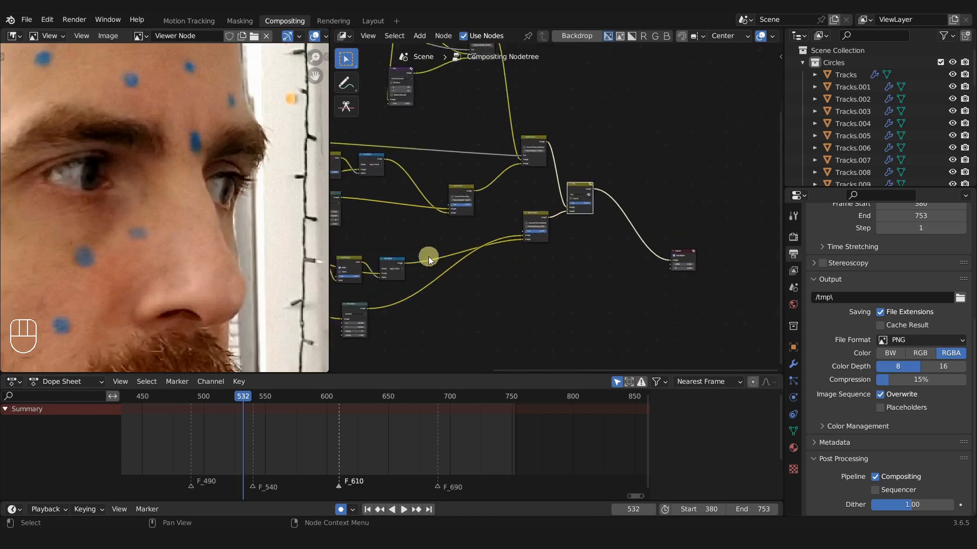
{"action": "middle_click_drag", "start_coordinate": [429, 255], "coordinate": [526, 256]}
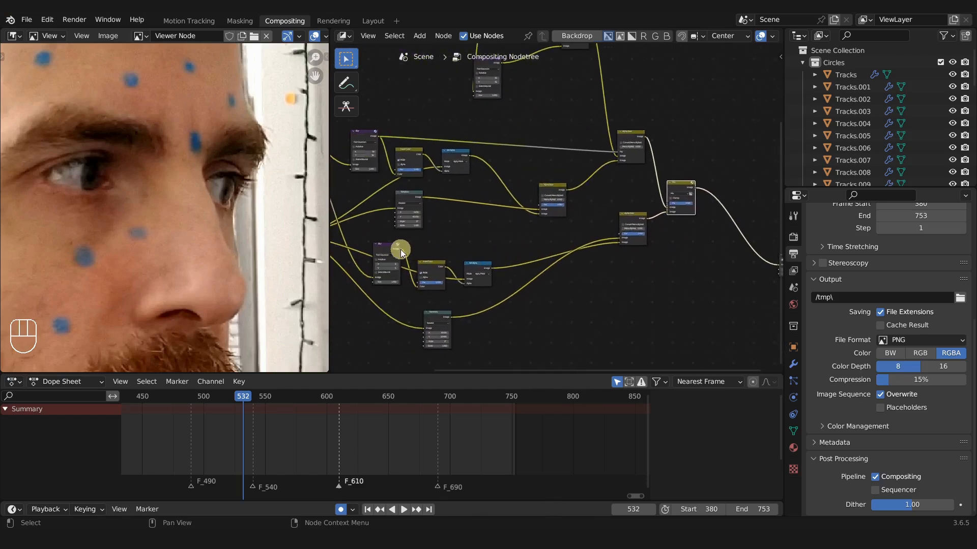
{"action": "left_click_drag", "start_coordinate": [401, 249], "coordinate": [668, 205]}
{"action": "scroll", "coordinate": [694, 218], "scroll_direction": "up", "scroll_amount": 4}
{"action": "scroll", "coordinate": [573, 229], "scroll_direction": "down", "scroll_amount": 7, "text": "ctrl"}
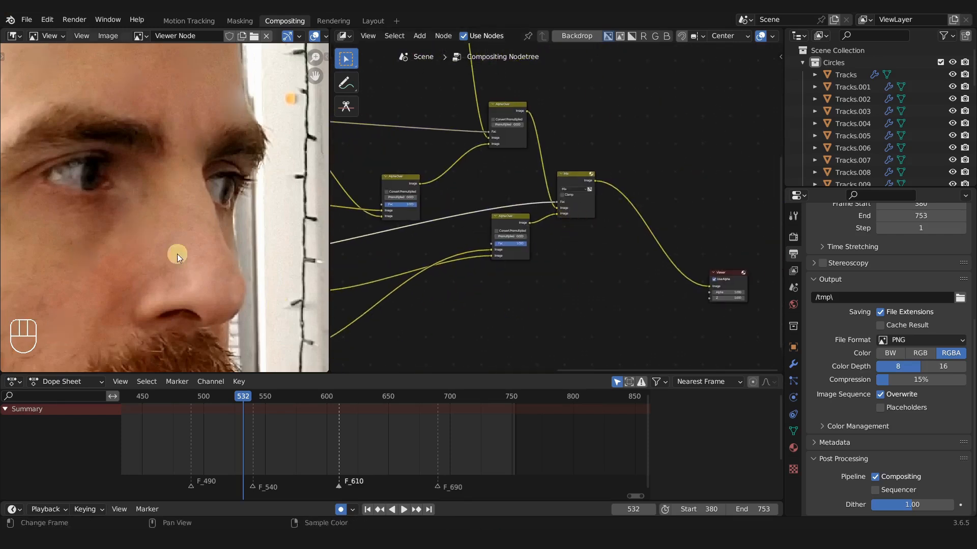
Examine the composited face in the viewer image, both close up and at full frame, for remaining tracking dots
{"action": "scroll", "coordinate": [180, 213], "scroll_direction": "down", "scroll_amount": 6}
{"action": "middle_click_drag", "start_coordinate": [192, 203], "coordinate": [226, 195]}
{"action": "scroll", "coordinate": [226, 196], "scroll_direction": "up", "scroll_amount": 1}
{"action": "scroll", "coordinate": [227, 204], "scroll_direction": "up", "scroll_amount": 2}
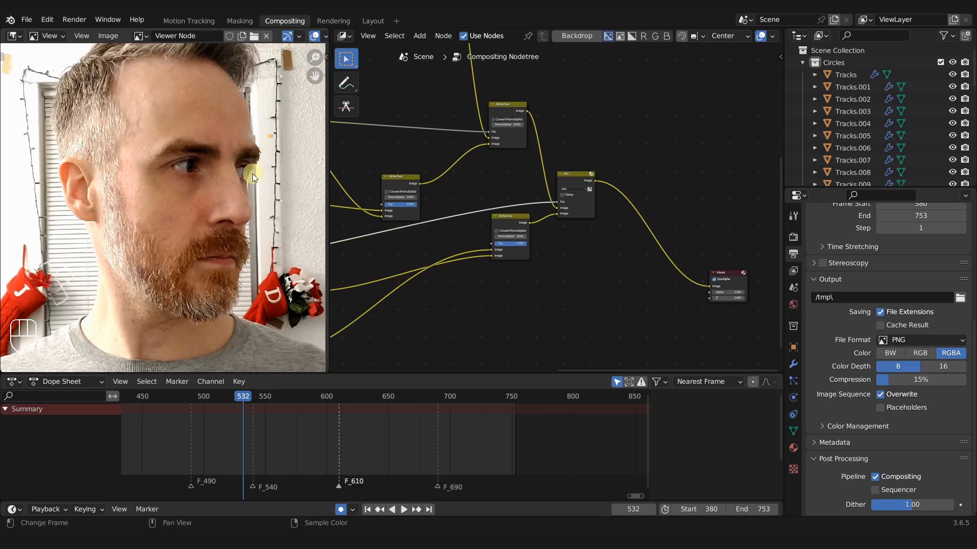
{"action": "scroll", "coordinate": [243, 219], "scroll_direction": "down", "scroll_amount": 4}
{"action": "scroll", "coordinate": [231, 216], "scroll_direction": "up", "scroll_amount": 1}
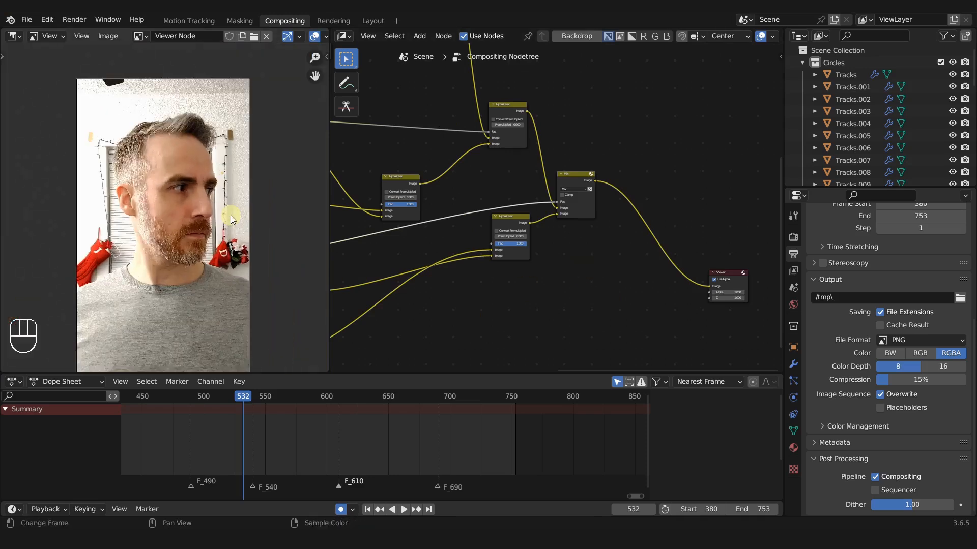
{"action": "scroll", "coordinate": [230, 216], "scroll_direction": "down", "scroll_amount": 2, "text": "shift"}
{"action": "middle_click_drag", "start_coordinate": [230, 216], "coordinate": [240, 210], "text": "shift"}
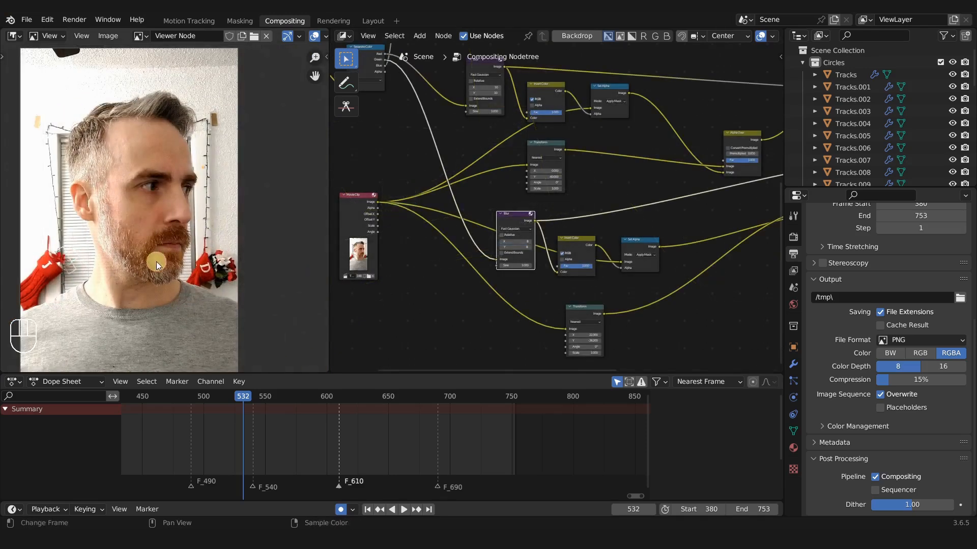
{"action": "middle_click_drag", "start_coordinate": [157, 261], "coordinate": [203, 244], "text": "shift"}
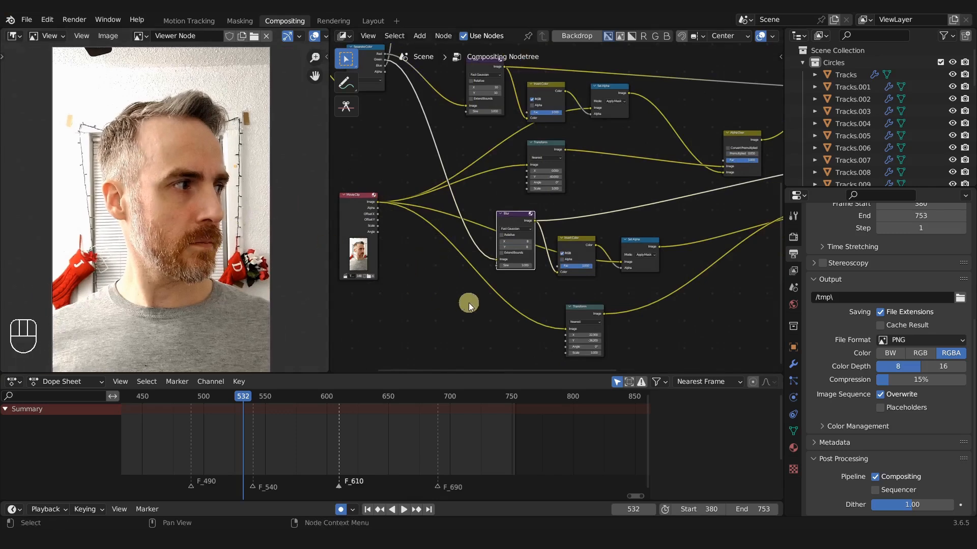
Preview the lower Movie Clip node and switch back to the Mix node to compare the original with the cleaned result
{"action": "left_click", "coordinate": [376, 225], "text": "ctrl+shift"}
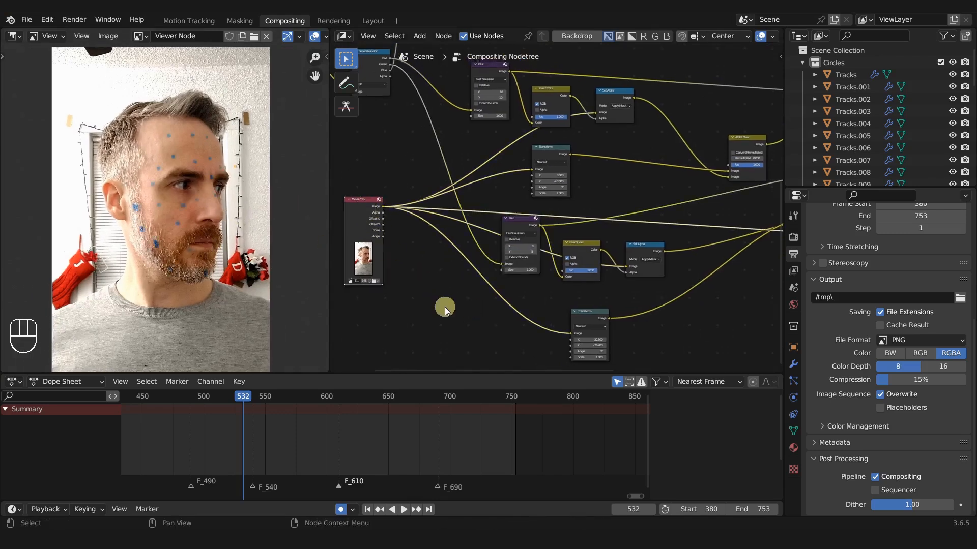
{"action": "scroll", "coordinate": [615, 280], "scroll_direction": "down", "scroll_amount": 3}
{"action": "middle_click_drag", "start_coordinate": [726, 269], "coordinate": [452, 273]}
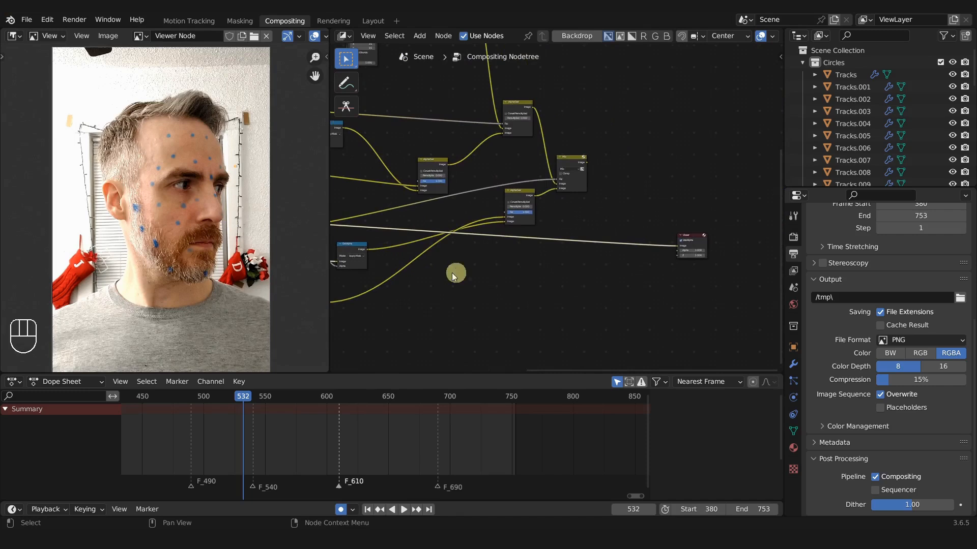
{"action": "left_click", "coordinate": [563, 172], "text": "ctrl+shift"}
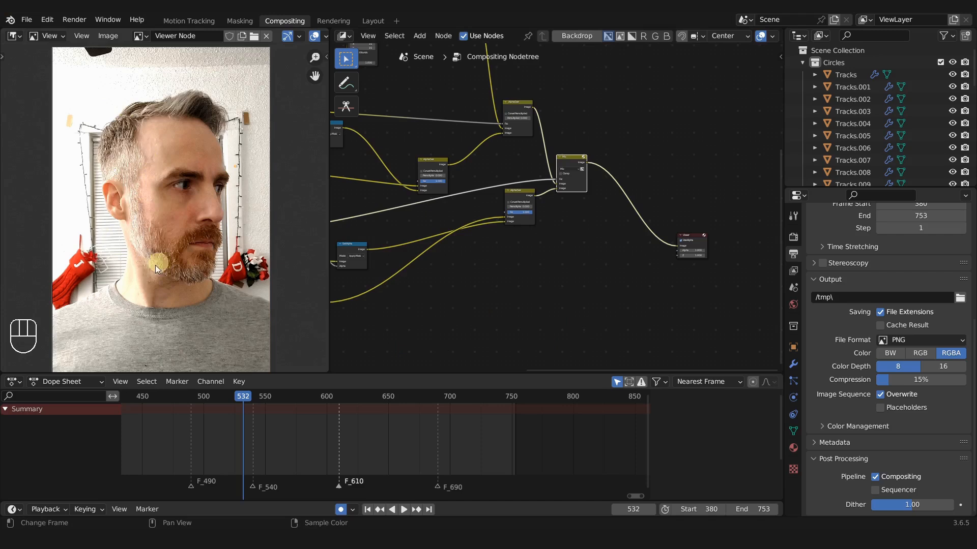
{"action": "scroll", "coordinate": [191, 270], "scroll_direction": "up", "scroll_amount": 2}
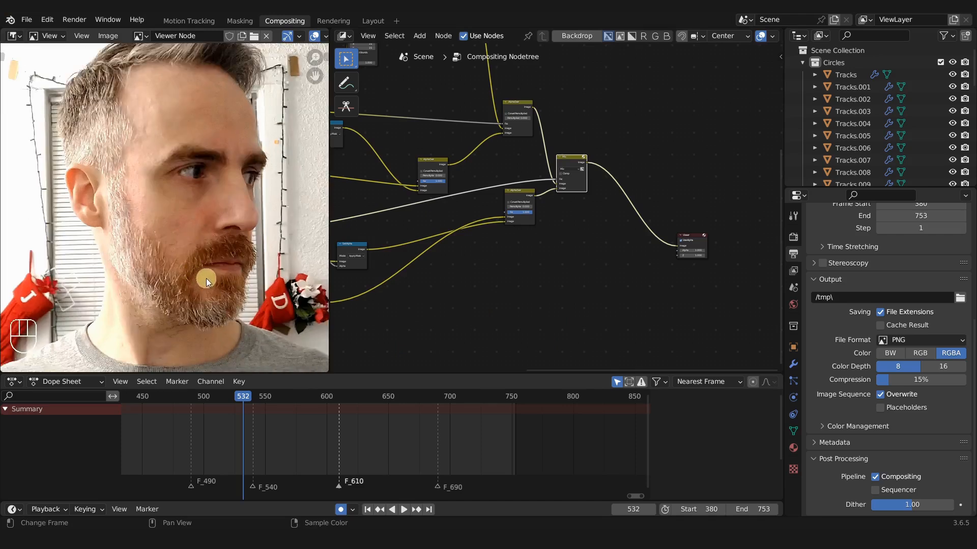
Regroup the input nodes at the start of the tree: checkered input node beside Separate Color, with the upper branch's Movie Clip below them
{"action": "scroll", "coordinate": [554, 207], "scroll_direction": "down", "scroll_amount": 10}
{"action": "middle_click_drag", "start_coordinate": [460, 206], "coordinate": [536, 260], "text": "shift"}
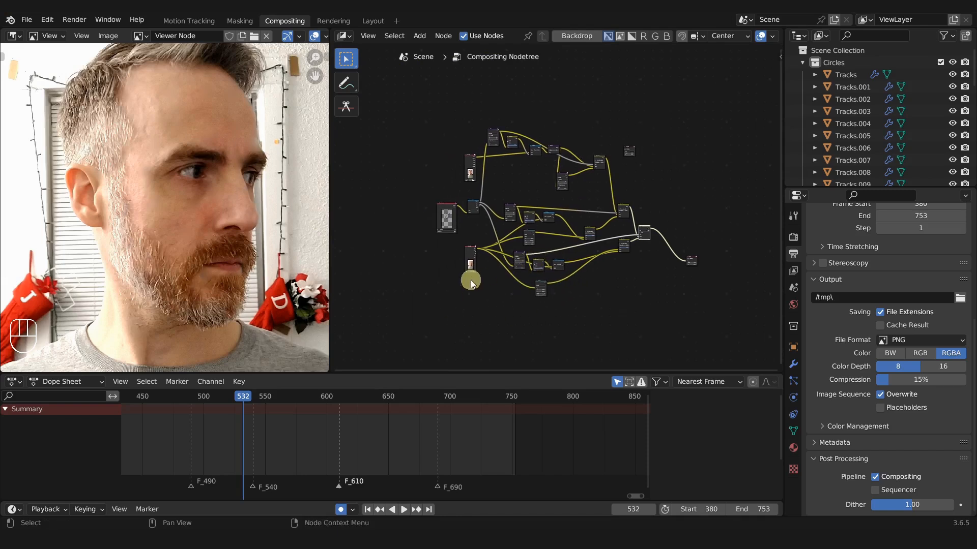
{"action": "middle_click_drag", "start_coordinate": [520, 217], "coordinate": [508, 263]}
{"action": "scroll", "coordinate": [509, 263], "scroll_direction": "up", "scroll_amount": 3}
{"action": "middle_click_drag", "start_coordinate": [531, 239], "coordinate": [579, 219]}
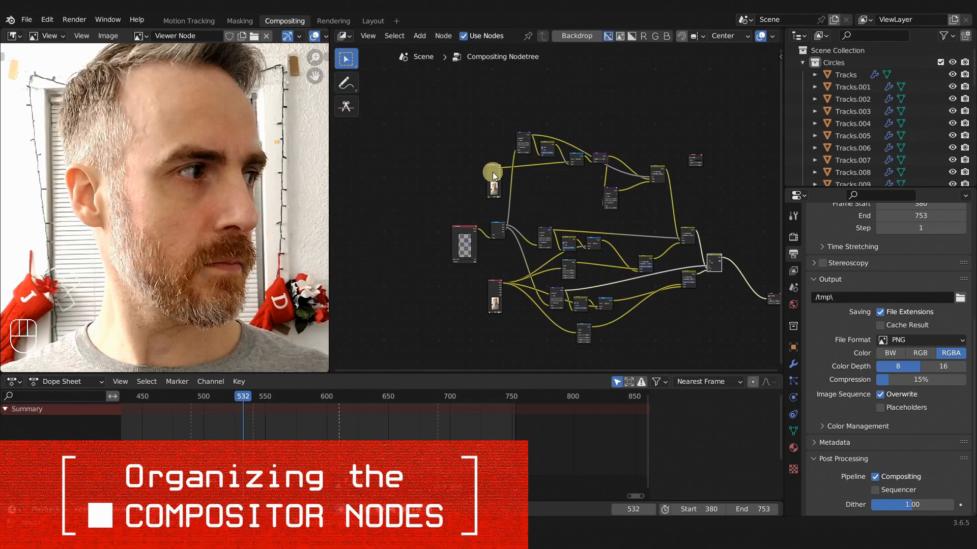
{"action": "left_click_drag", "start_coordinate": [492, 175], "coordinate": [451, 281]}
{"action": "left_click_drag", "start_coordinate": [459, 234], "coordinate": [438, 165]}
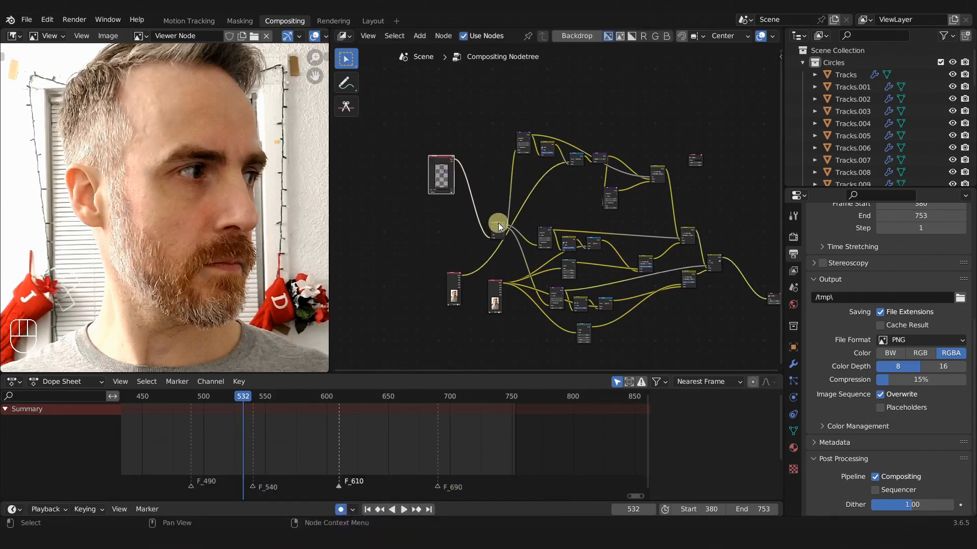
{"action": "left_click_drag", "start_coordinate": [498, 222], "coordinate": [418, 172]}
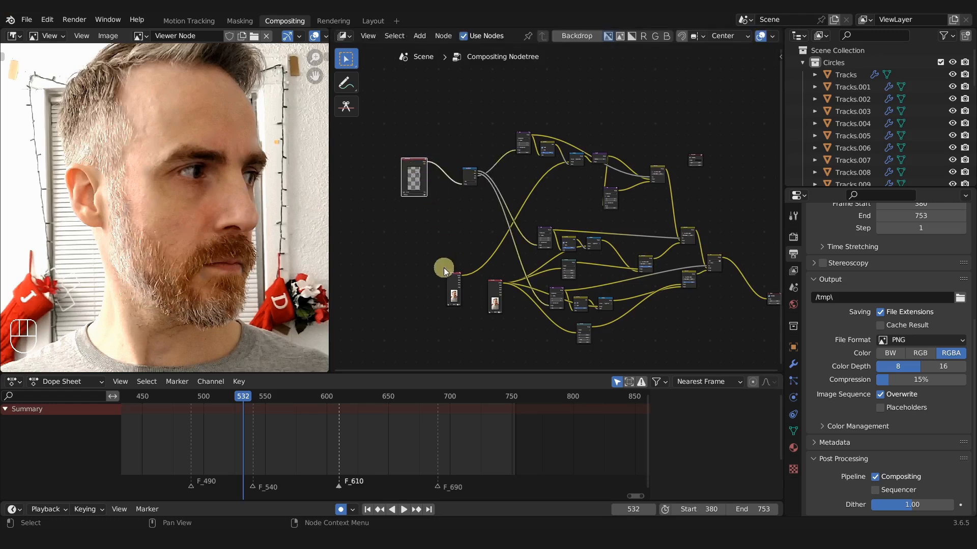
{"action": "left_click_drag", "start_coordinate": [451, 284], "coordinate": [412, 245]}
{"action": "left_click_drag", "start_coordinate": [417, 168], "coordinate": [451, 181]}
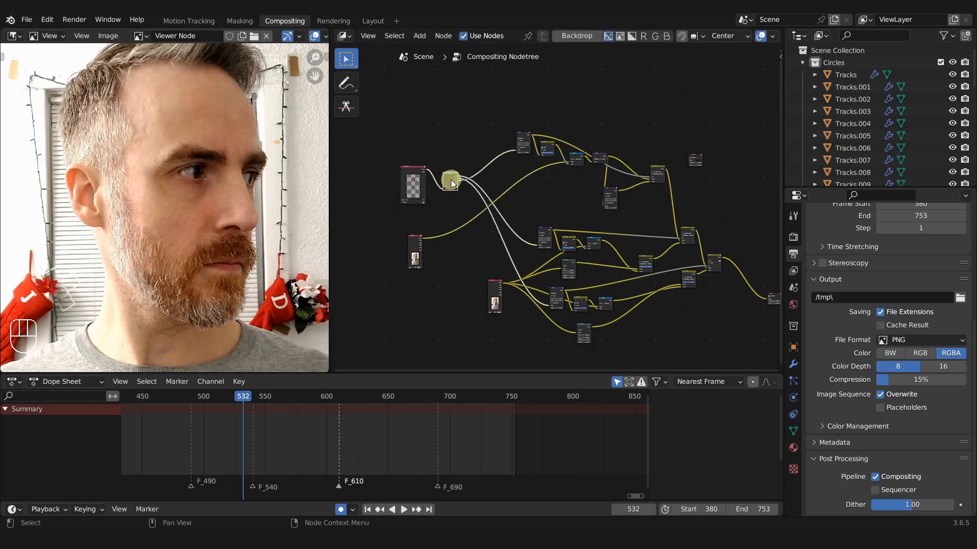
Tighten the layout of the upper inpainting branch by pulling its Blur, Inpaint and Alpha Over nodes closer together
{"action": "left_click_drag", "start_coordinate": [524, 141], "coordinate": [542, 161]}
{"action": "left_click_drag", "start_coordinate": [596, 156], "coordinate": [566, 157]}
{"action": "left_click_drag", "start_coordinate": [656, 171], "coordinate": [612, 135]}
{"action": "mouse_move", "coordinate": [609, 194]}
{"action": "left_mouse_down"}
{"action": "mouse_move", "coordinate": [589, 170]}
{"action": "mouse_move", "coordinate": [615, 143]}
{"action": "left_mouse_up"}
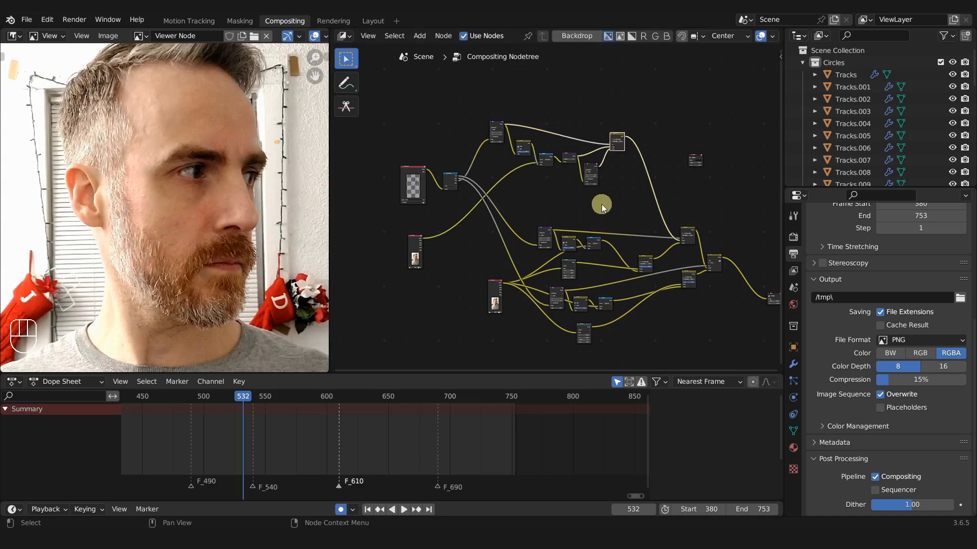
Enclose all nodes of the upper inpainting branch in a frame and shift the frame slightly
{"action": "mouse_move", "coordinate": [478, 89]}
{"action": "left_mouse_down"}
{"action": "mouse_move", "coordinate": [658, 184]}
{"action": "mouse_move", "coordinate": [639, 190]}
{"action": "mouse_move", "coordinate": [613, 108]}
{"action": "mouse_move", "coordinate": [643, 190]}
{"action": "left_mouse_up"}
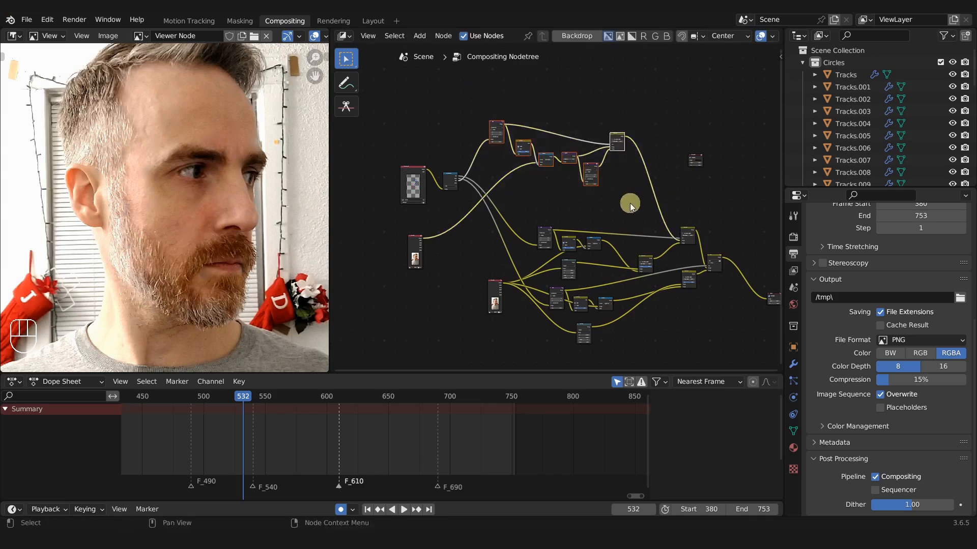
{"action": "key", "text": "ctrl+j"}
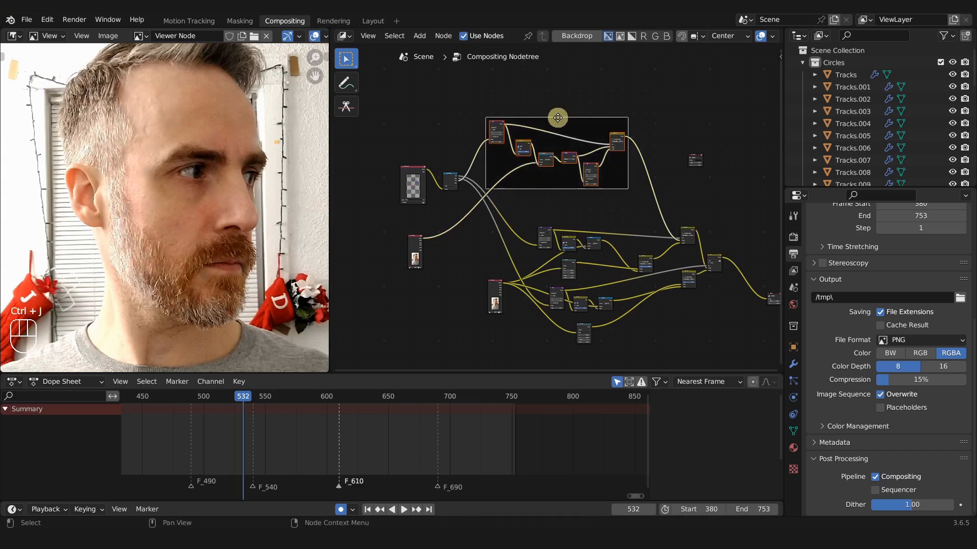
{"action": "mouse_move", "coordinate": [557, 118]}
{"action": "left_mouse_down"}
{"action": "mouse_move", "coordinate": [590, 70]}
{"action": "mouse_move", "coordinate": [551, 105]}
{"action": "mouse_move", "coordinate": [553, 76]}
{"action": "mouse_move", "coordinate": [559, 113]}
{"action": "left_mouse_up"}
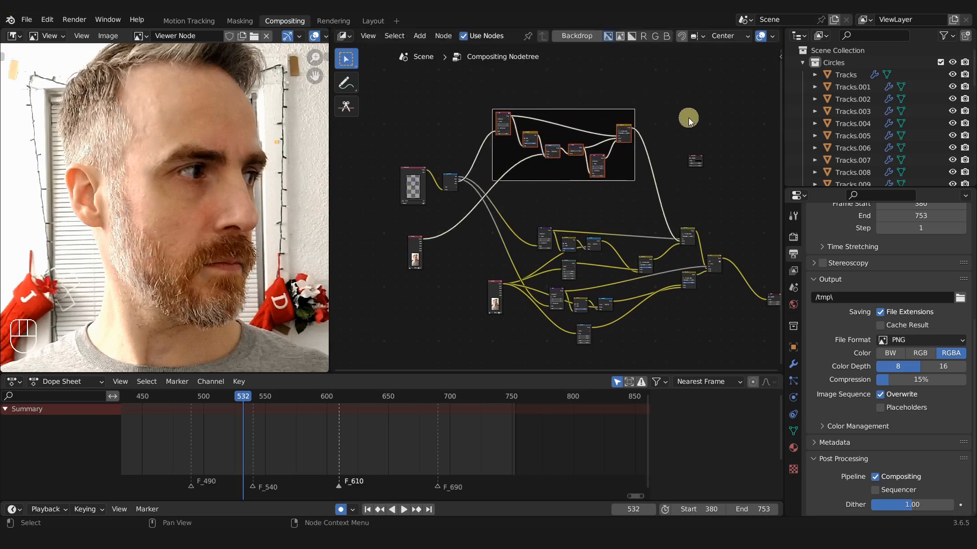
Label the new frame "Inpaint" in the node's properties
{"action": "key", "text": "n"}
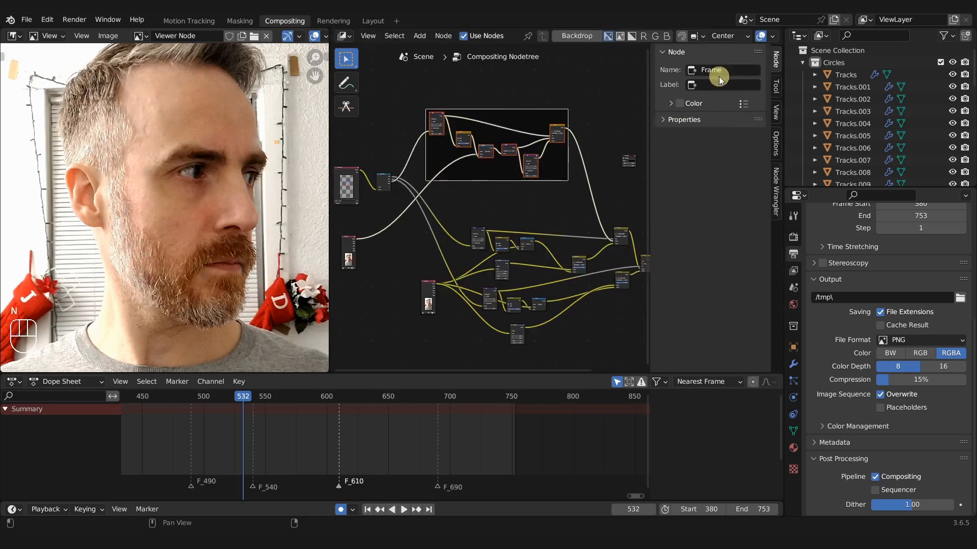
{"action": "left_click", "coordinate": [719, 82]}
{"action": "type", "text": "Inpaint"}
{"action": "key", "text": "Return"}
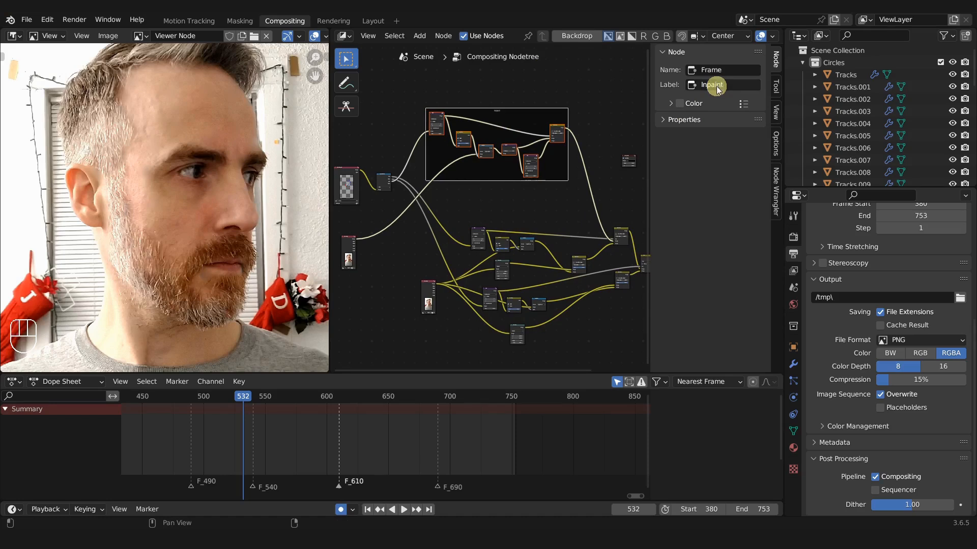
Set the label size of the Inpaint frame to 40
{"action": "scroll", "coordinate": [514, 102], "scroll_direction": "up", "scroll_amount": 4}
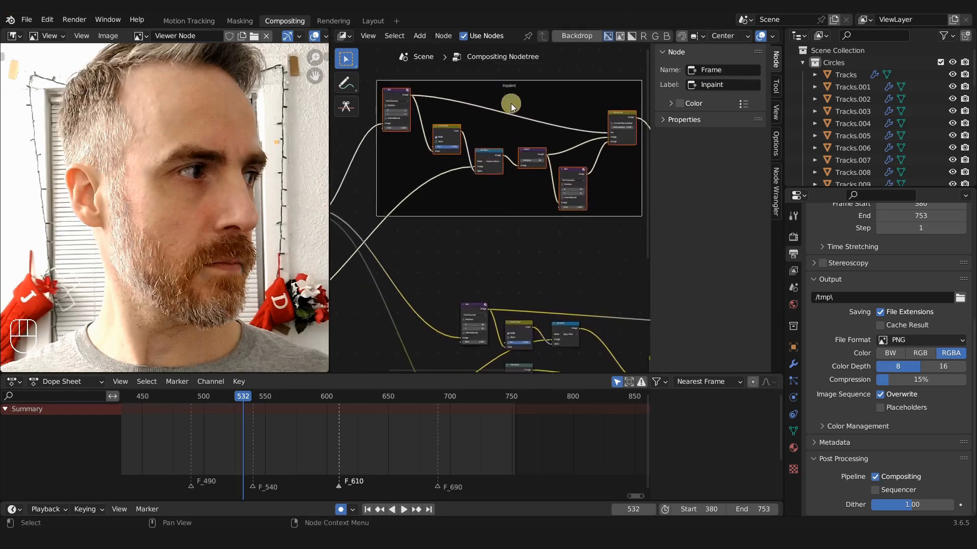
{"action": "left_click", "coordinate": [661, 118]}
{"action": "left_click", "coordinate": [702, 139]}
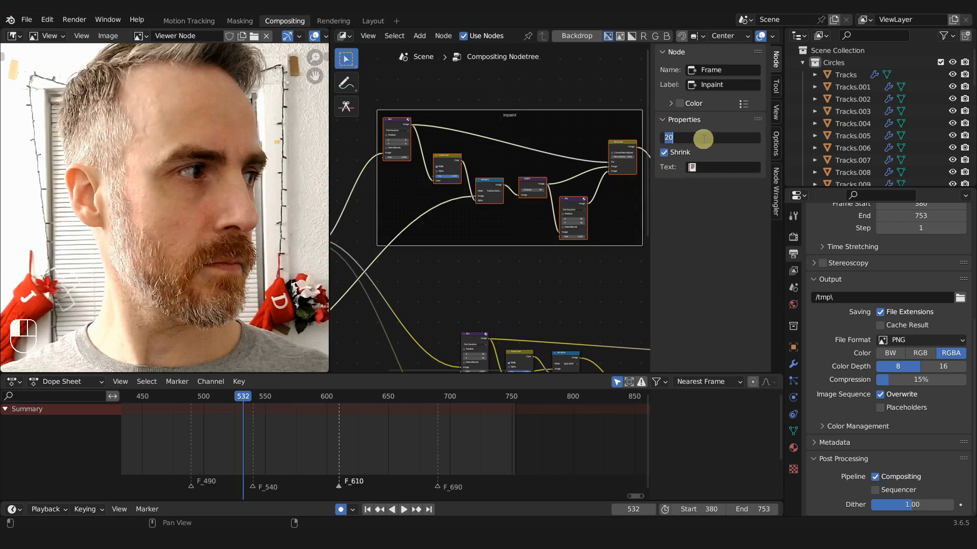
{"action": "key", "text": "Return"}
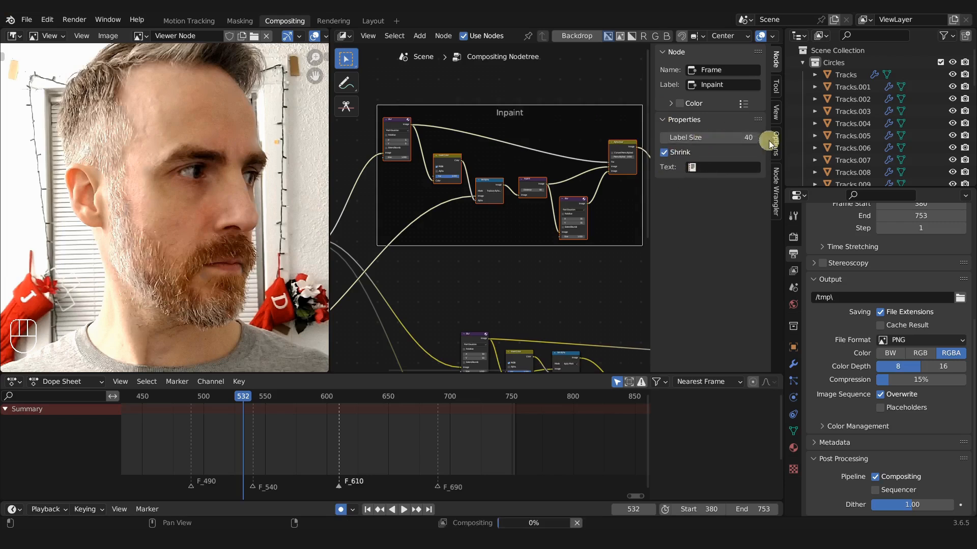
Enable a custom color for the Inpaint frame and make it a light beige
{"action": "scroll", "coordinate": [519, 121], "scroll_direction": "down", "scroll_amount": 3}
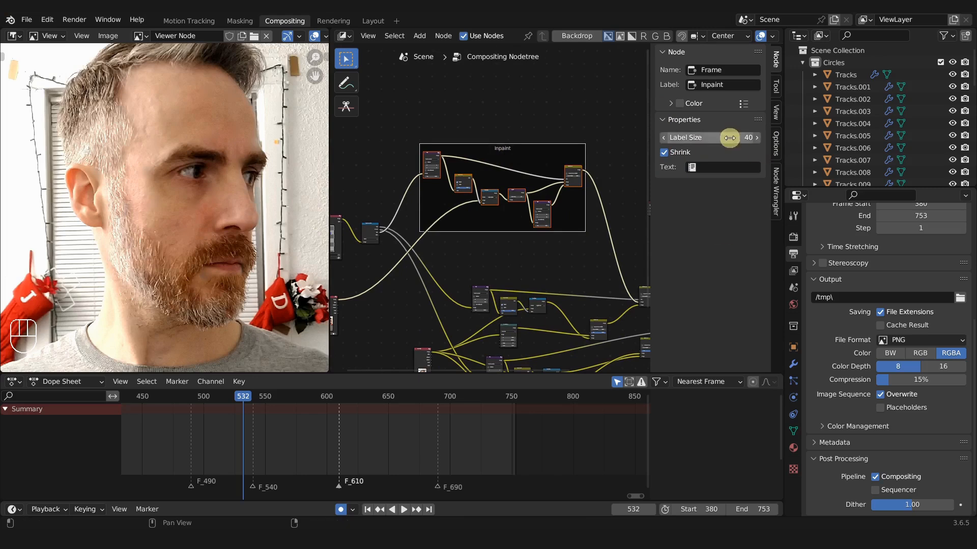
{"action": "left_click", "coordinate": [678, 104]}
{"action": "left_click", "coordinate": [673, 103]}
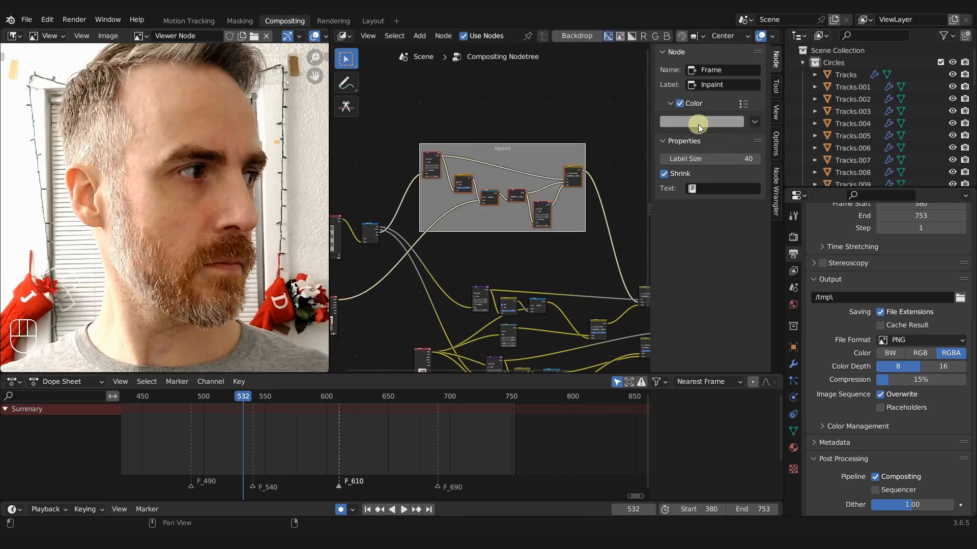
{"action": "left_click", "coordinate": [700, 123]}
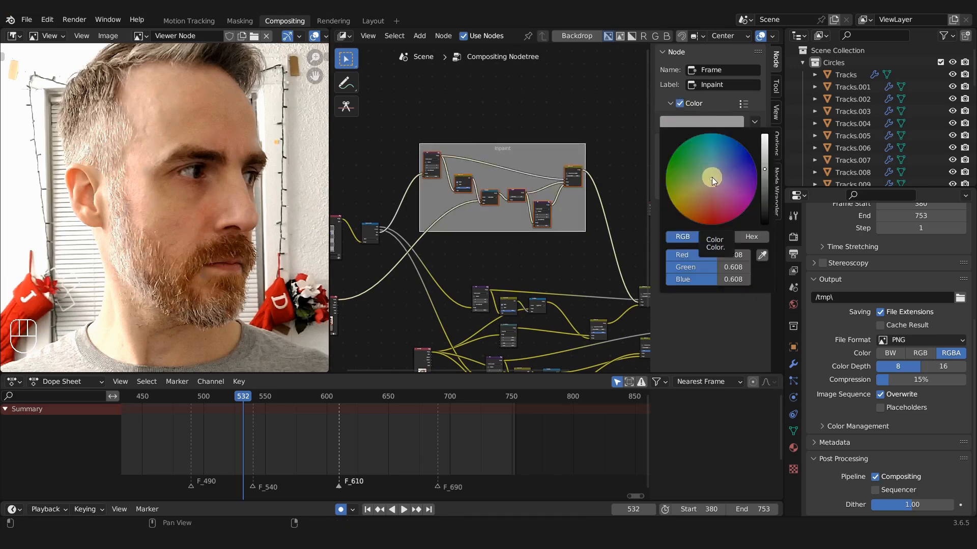
{"action": "left_click_drag", "start_coordinate": [763, 169], "coordinate": [764, 152]}
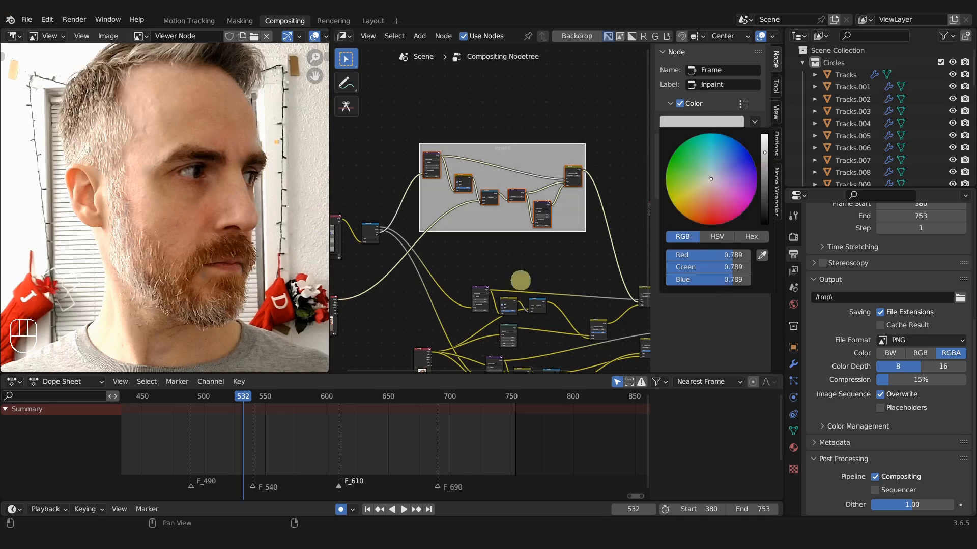
{"action": "left_click", "coordinate": [705, 190]}
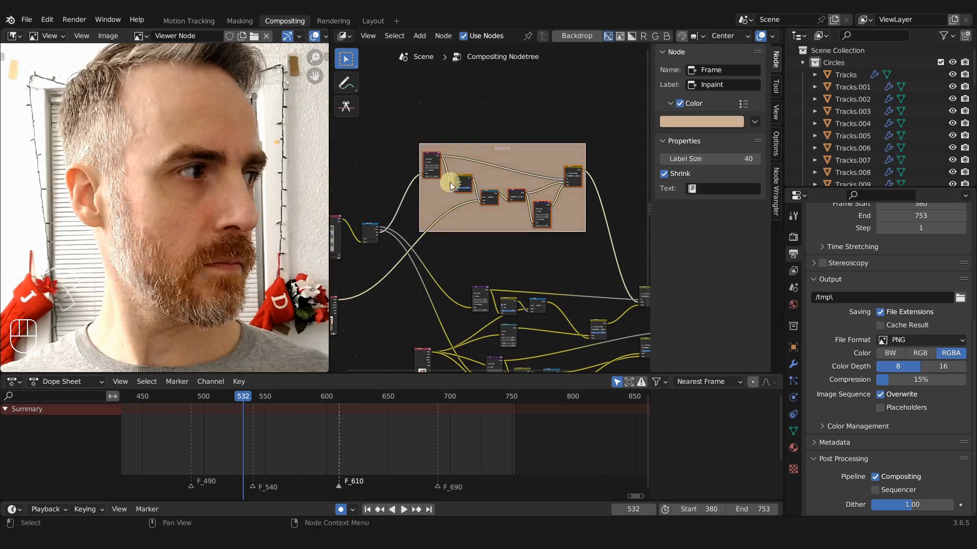
Move the lower Movie Clip node down and outward, and place the upper Movie Clip node closer beneath the Render Layers node
{"action": "scroll", "coordinate": [566, 282], "scroll_direction": "down", "scroll_amount": 1}
{"action": "middle_click_drag", "start_coordinate": [563, 277], "coordinate": [531, 198]}
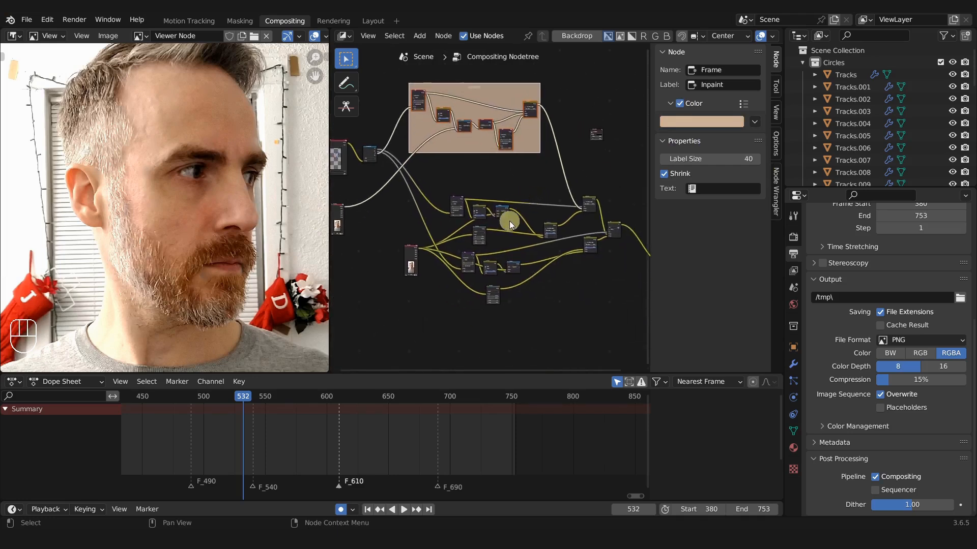
{"action": "left_click_drag", "start_coordinate": [413, 253], "coordinate": [363, 289]}
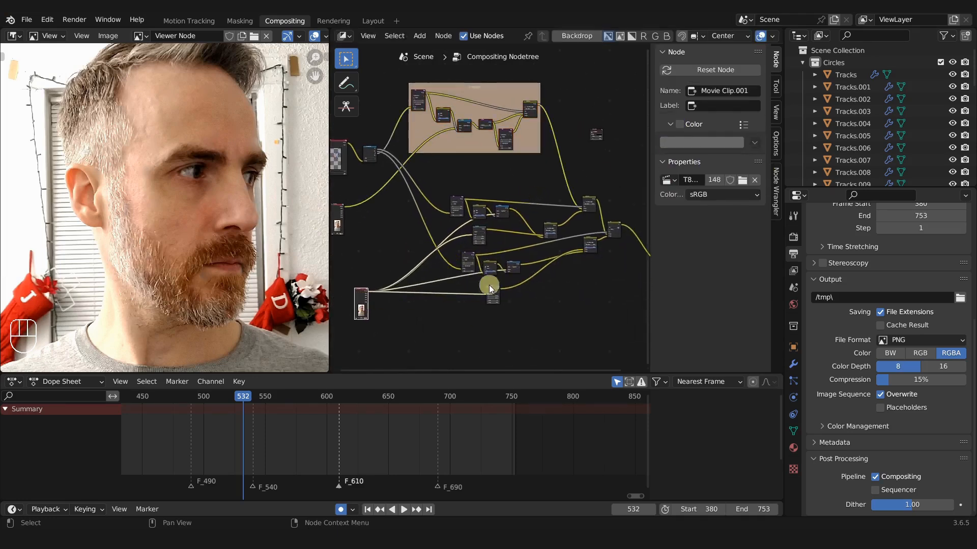
{"action": "middle_click_drag", "start_coordinate": [408, 252], "coordinate": [447, 279]}
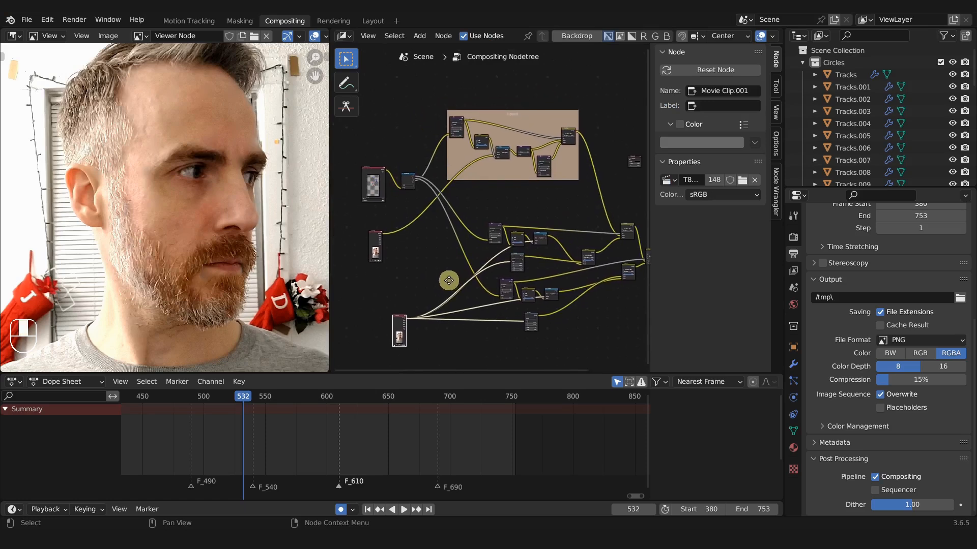
{"action": "left_click_drag", "start_coordinate": [377, 235], "coordinate": [367, 221]}
Move the four nodes of the lowest branch farther down, away from the middle branch
{"action": "scroll", "coordinate": [441, 248], "scroll_direction": "up", "scroll_amount": 1}
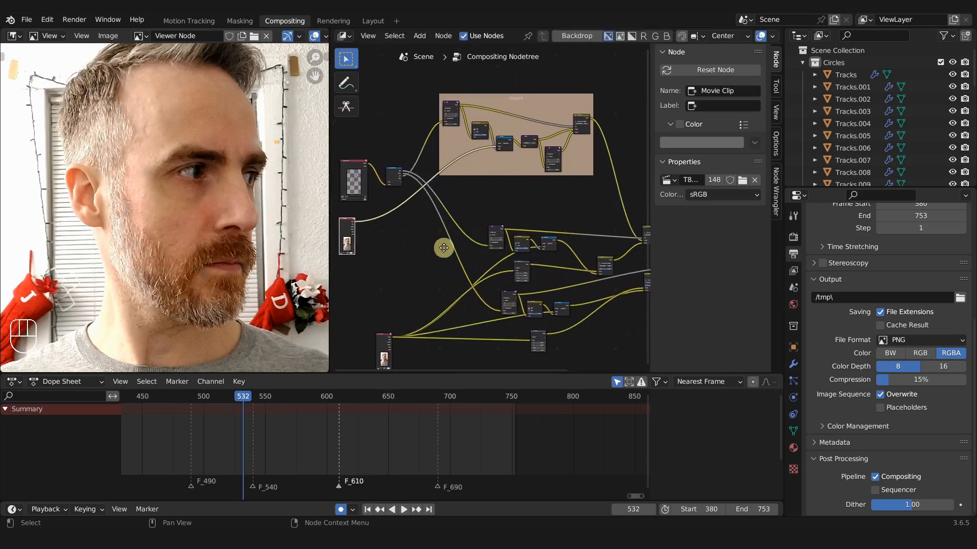
{"action": "middle_click_drag", "start_coordinate": [443, 248], "coordinate": [450, 205]}
{"action": "scroll", "coordinate": [490, 249], "scroll_direction": "down", "scroll_amount": 2}
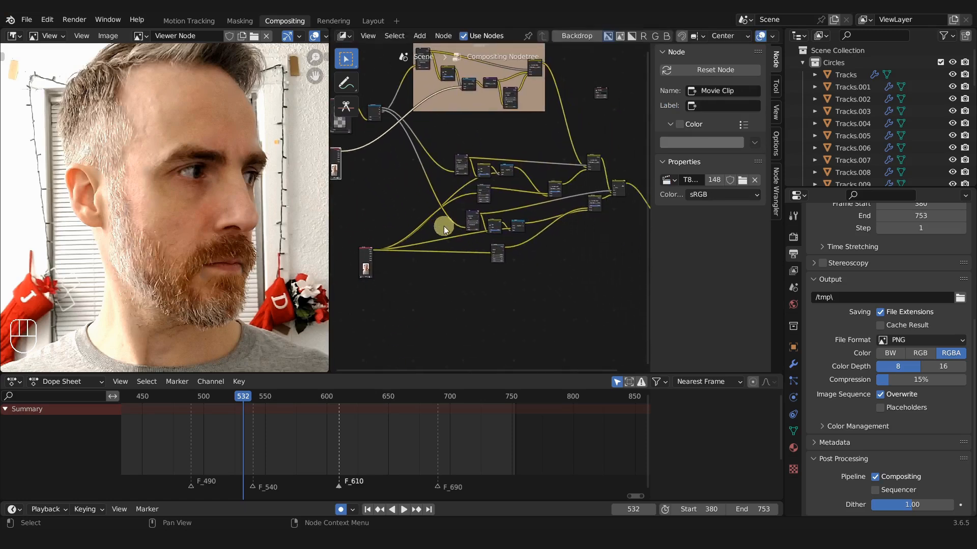
{"action": "left_click_drag", "start_coordinate": [452, 209], "coordinate": [521, 280]}
{"action": "key", "text": "g"}
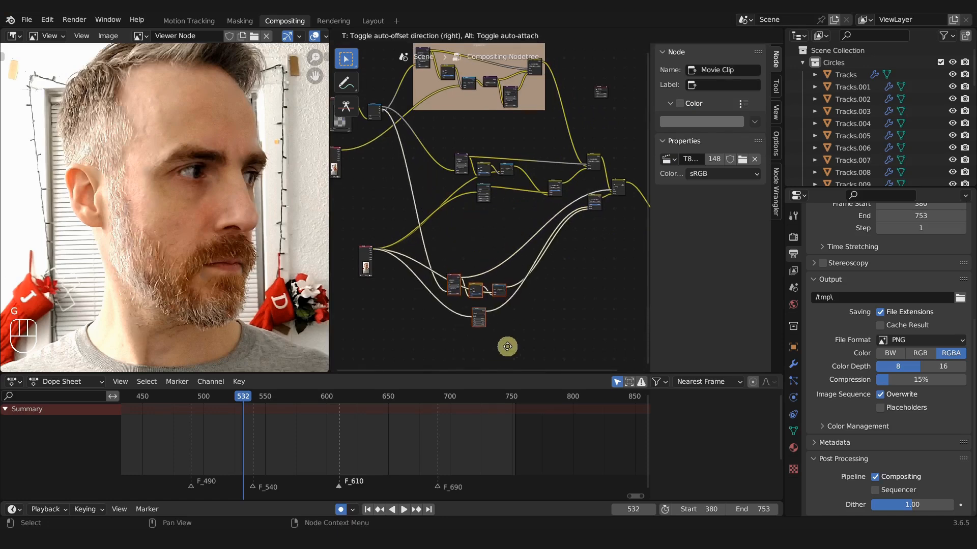
{"action": "left_click", "coordinate": [517, 335]}
Bring the lowest branch's Alpha Over node down beside its other nodes and lower the Mix node to match
{"action": "scroll", "coordinate": [551, 261], "scroll_direction": "up", "scroll_amount": 1}
{"action": "scroll", "coordinate": [551, 262], "scroll_direction": "up", "scroll_amount": 1}
{"action": "middle_click_drag", "start_coordinate": [605, 265], "coordinate": [554, 256]}
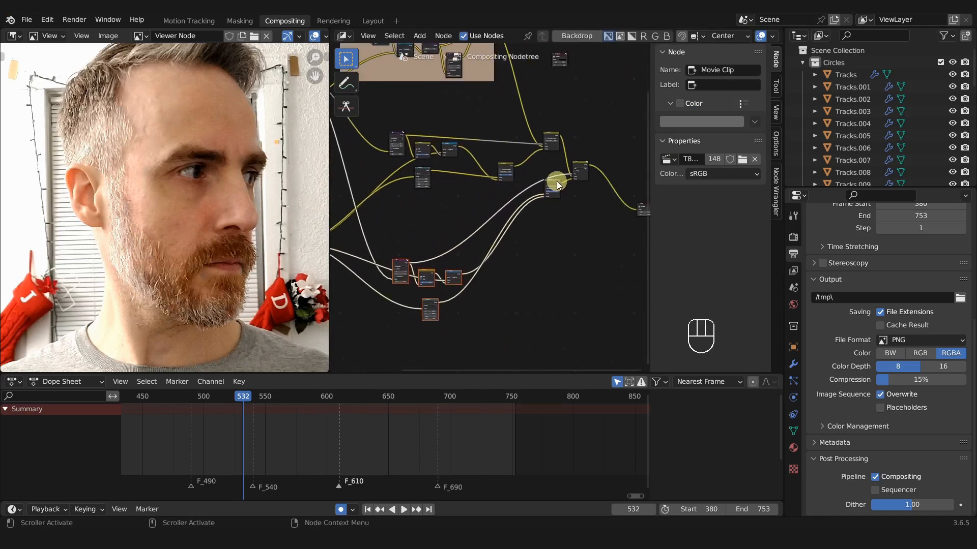
{"action": "left_click_drag", "start_coordinate": [557, 184], "coordinate": [523, 263]}
{"action": "left_click_drag", "start_coordinate": [582, 167], "coordinate": [583, 237]}
Shift the middle branch's nodes down as a group and reposition the Alpha Over node that merges it with the inpainting result
{"action": "middle_click_drag", "start_coordinate": [418, 199], "coordinate": [505, 247]}
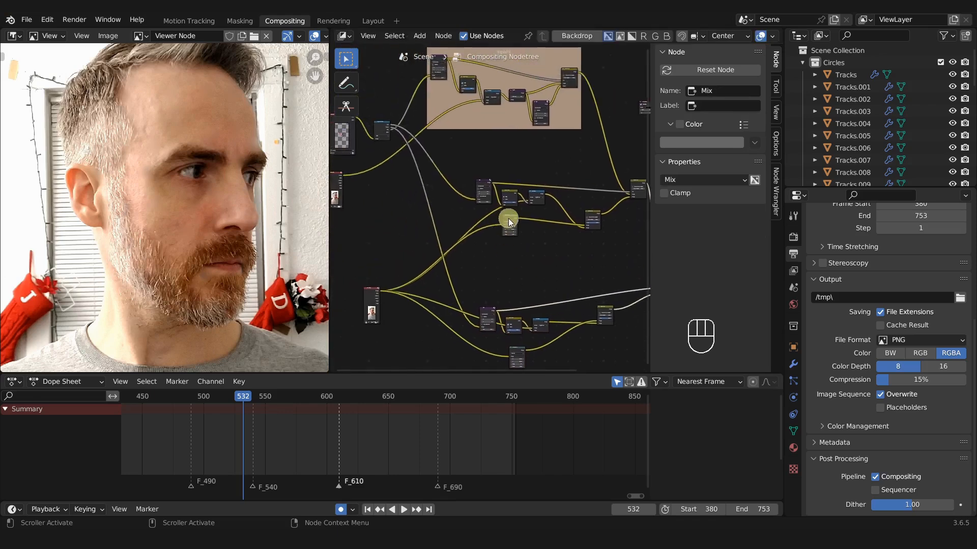
{"action": "left_click_drag", "start_coordinate": [510, 222], "coordinate": [521, 233]}
{"action": "left_click_drag", "start_coordinate": [479, 180], "coordinate": [577, 218]}
{"action": "key", "text": "g"}
{"action": "left_click", "coordinate": [541, 230]}
{"action": "left_click_drag", "start_coordinate": [633, 182], "coordinate": [637, 190]}
{"action": "middle_click_drag", "start_coordinate": [641, 188], "coordinate": [593, 190]}
{"action": "left_click_drag", "start_coordinate": [593, 190], "coordinate": [596, 187]}
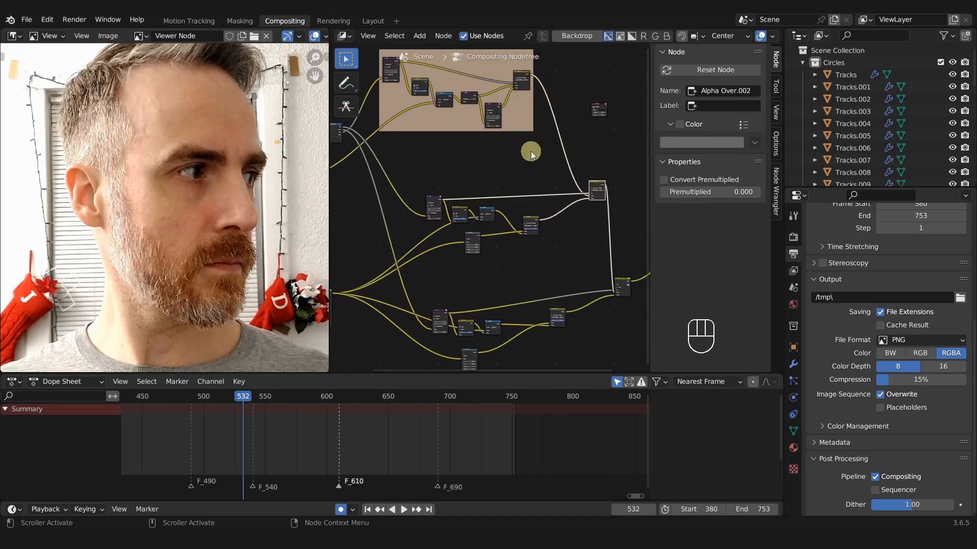
Detach the Alpha Over node from the Inpaint frame, place it outside, and nudge the frame
{"action": "scroll", "coordinate": [530, 151], "scroll_direction": "up", "scroll_amount": 3}
{"action": "left_click", "coordinate": [490, 121]}
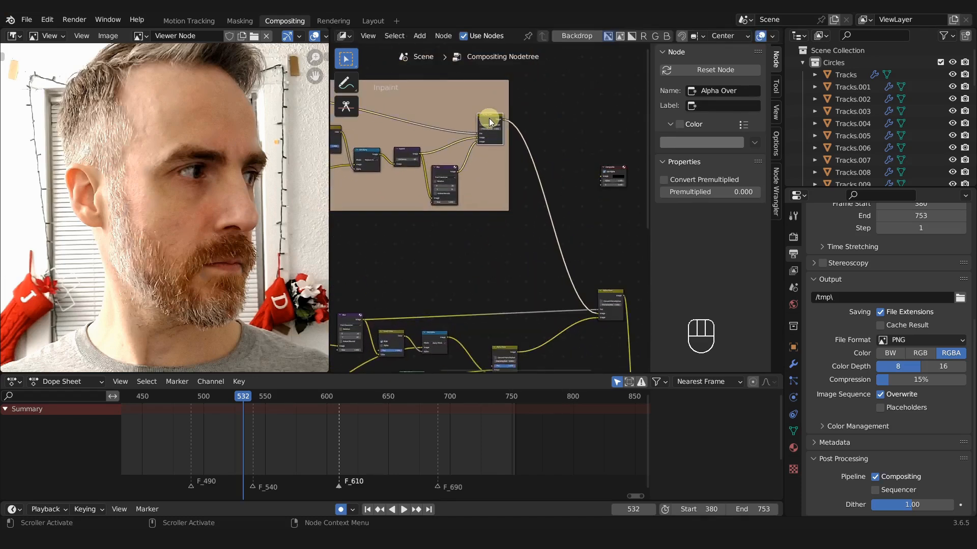
{"action": "key", "text": "alt+p"}
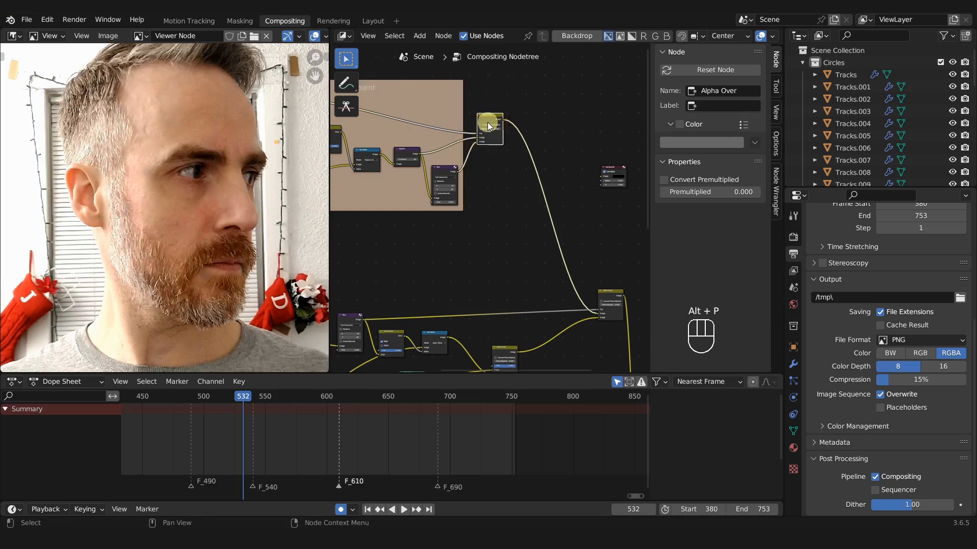
{"action": "left_click_drag", "start_coordinate": [491, 121], "coordinate": [533, 119]}
{"action": "scroll", "coordinate": [490, 188], "scroll_direction": "down", "scroll_amount": 3}
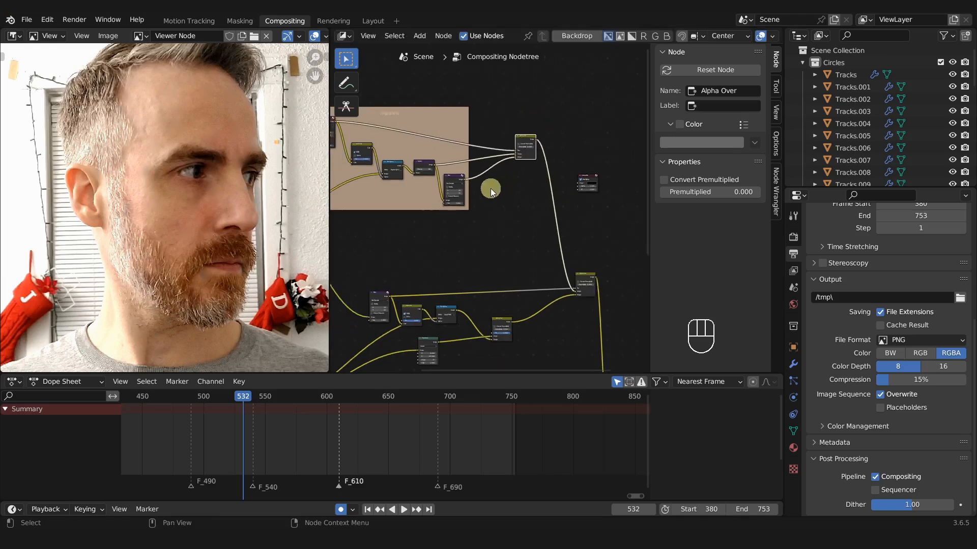
{"action": "middle_click_drag", "start_coordinate": [490, 188], "coordinate": [570, 177]}
{"action": "mouse_move", "coordinate": [470, 99]}
{"action": "left_mouse_down"}
{"action": "mouse_move", "coordinate": [480, 81]}
{"action": "mouse_move", "coordinate": [479, 93]}
{"action": "left_mouse_up"}
Enclose the five nodes of the middle branch in a new frame
{"action": "middle_click_drag", "start_coordinate": [535, 246], "coordinate": [499, 167], "text": "shift"}
{"action": "left_click_drag", "start_coordinate": [404, 175], "coordinate": [579, 297]}
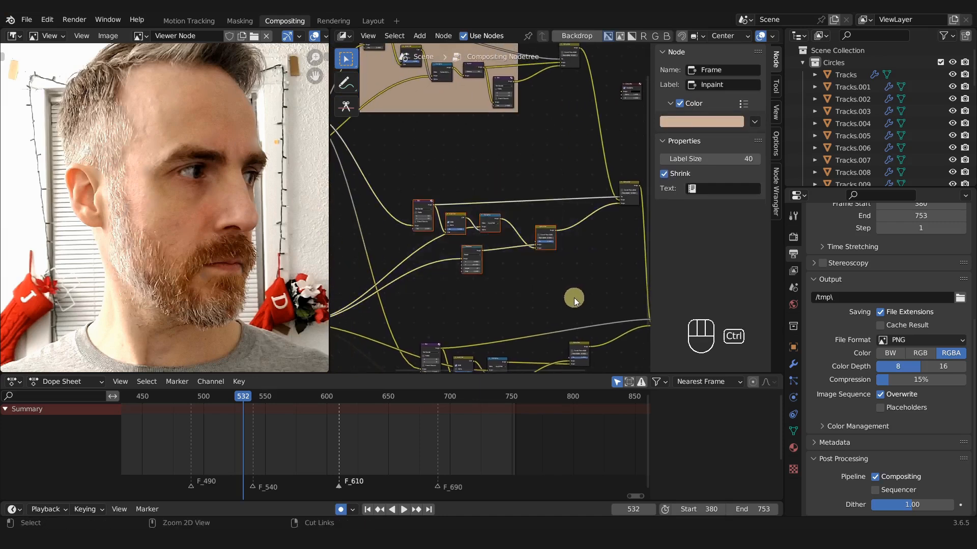
{"action": "key", "text": "ctrl+j"}
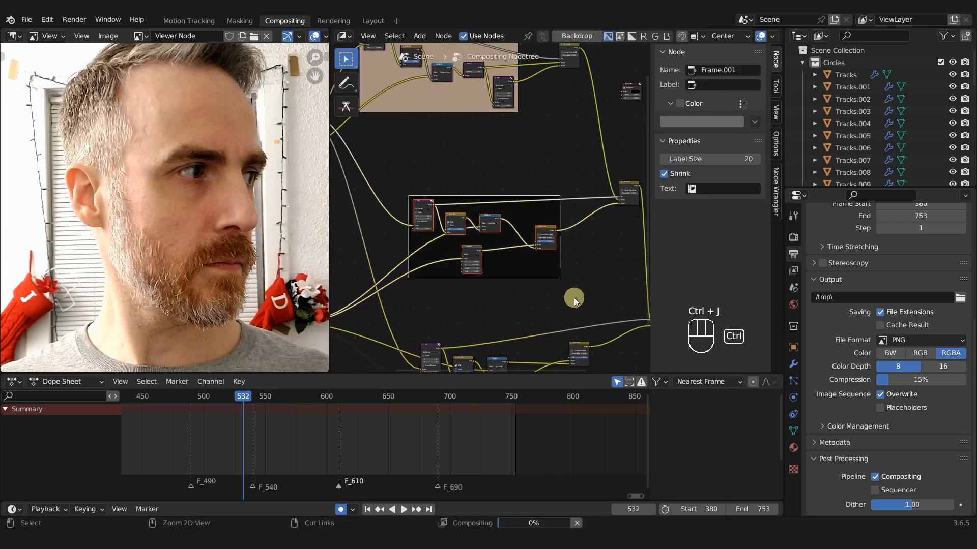
Set the new frame's label size to 40 and label it "Beard"
{"action": "left_click", "coordinate": [727, 158]}
{"action": "type", "text": "40"}
{"action": "key", "text": "Return"}
{"action": "left_click", "coordinate": [714, 85]}
{"action": "type", "text": "Beard"}
{"action": "key", "text": "Return"}
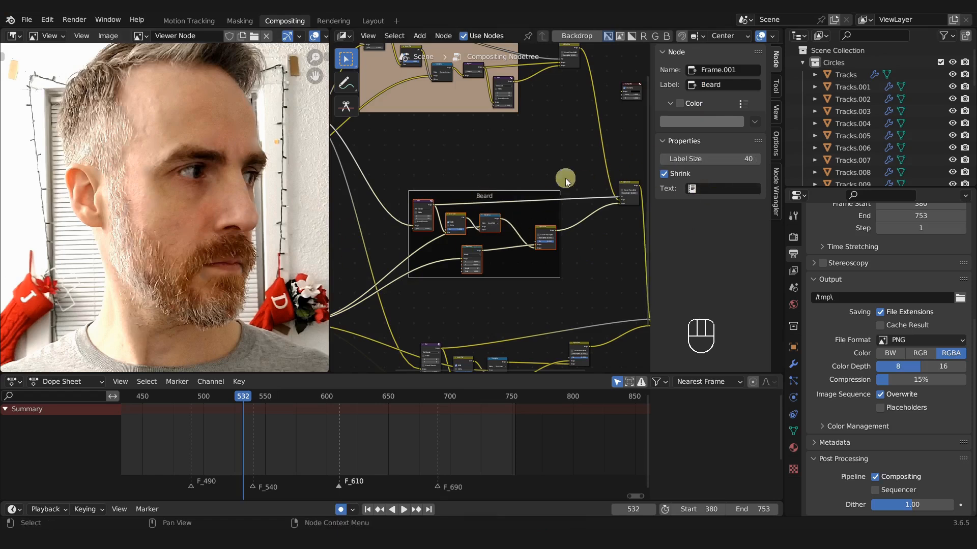
Enable a custom color for the Beard frame, make it red, and shift the frame slightly
{"action": "left_click", "coordinate": [679, 104]}
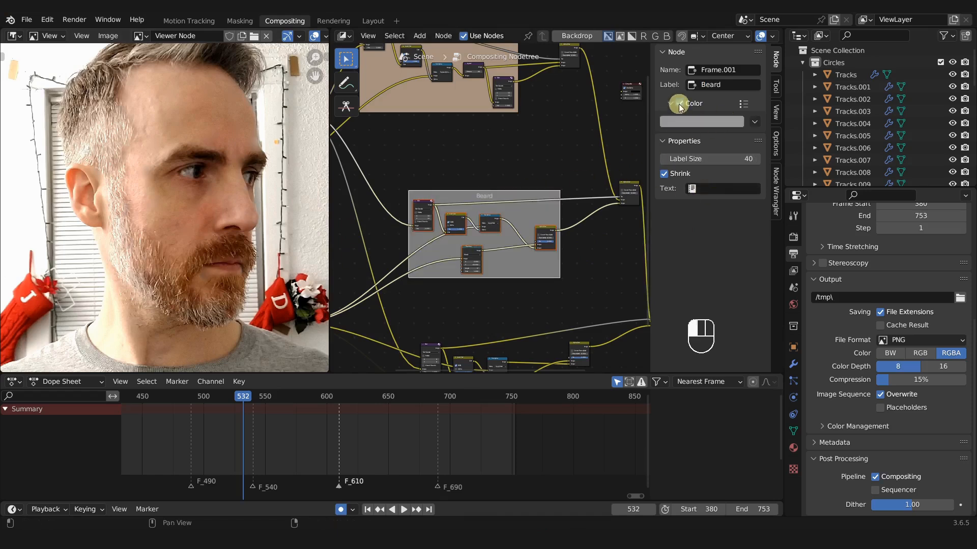
{"action": "left_click", "coordinate": [691, 122]}
{"action": "left_click_drag", "start_coordinate": [729, 183], "coordinate": [719, 205]}
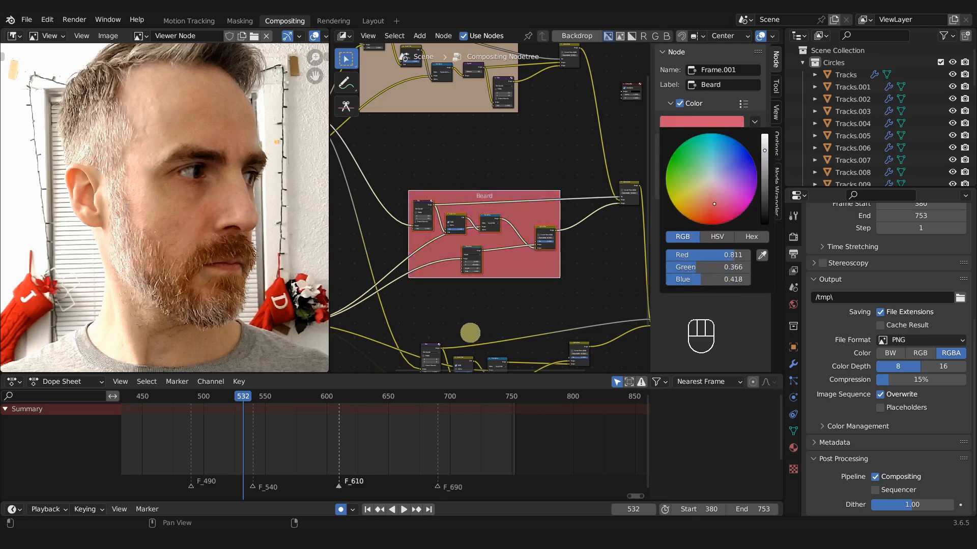
{"action": "scroll", "coordinate": [521, 154], "scroll_direction": "down", "scroll_amount": 1}
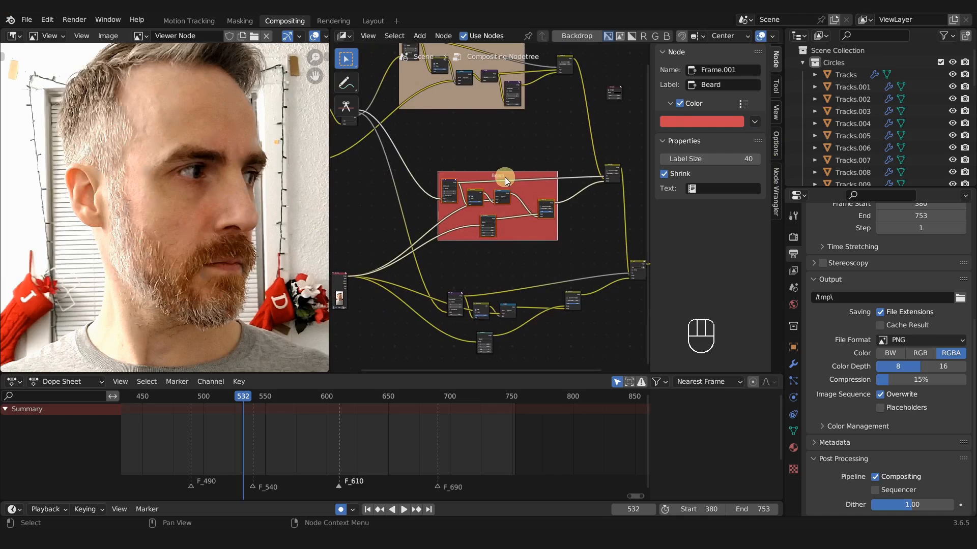
{"action": "left_click_drag", "start_coordinate": [504, 174], "coordinate": [482, 172]}
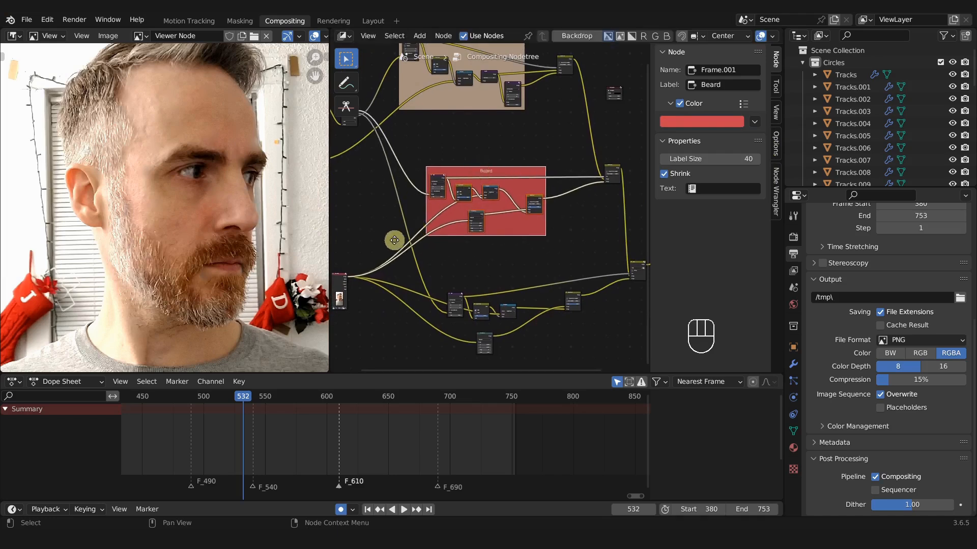
Move the lowest branch's Alpha Over node closer to the other nodes of that branch
{"action": "middle_click_drag", "start_coordinate": [392, 240], "coordinate": [392, 175]}
{"action": "left_click_drag", "start_coordinate": [570, 243], "coordinate": [544, 266]}
{"action": "left_click_drag", "start_coordinate": [430, 215], "coordinate": [538, 295]}
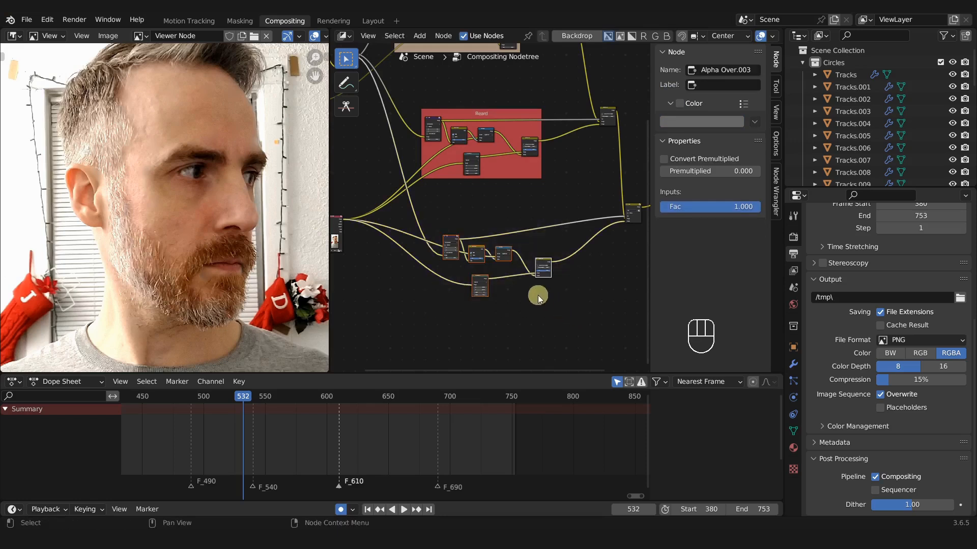
{"action": "left_click", "coordinate": [718, 83]}
{"action": "key", "text": "ctrl+z"}
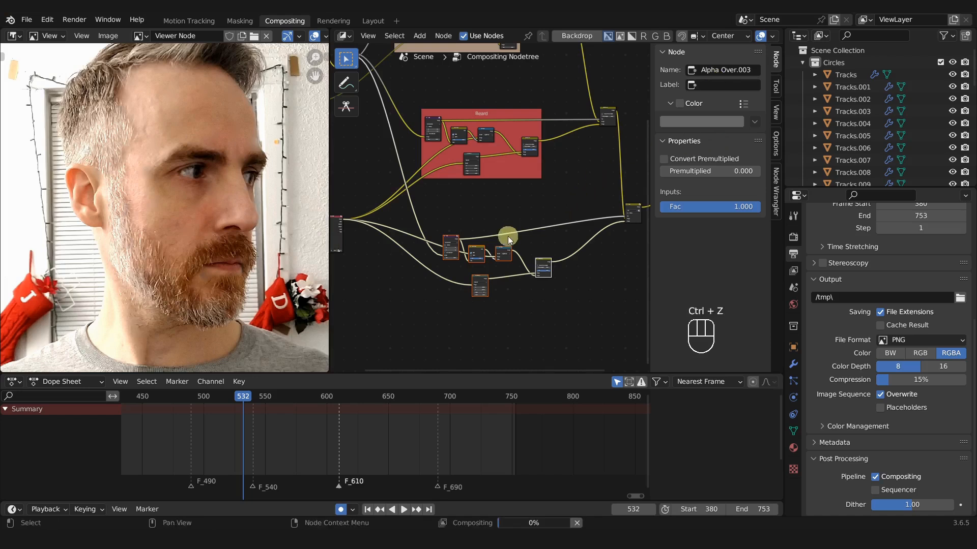
Enclose the five nodes of the lowest branch in a new frame and label it "Nose"
{"action": "mouse_move", "coordinate": [478, 207]}
{"action": "middle_mouse_down"}
{"action": "mouse_move", "coordinate": [463, 278]}
{"action": "mouse_move", "coordinate": [472, 190]}
{"action": "middle_mouse_up"}
{"action": "left_click_drag", "start_coordinate": [438, 200], "coordinate": [560, 300]}
{"action": "scroll", "coordinate": [541, 271], "scroll_direction": "up", "scroll_amount": 1}
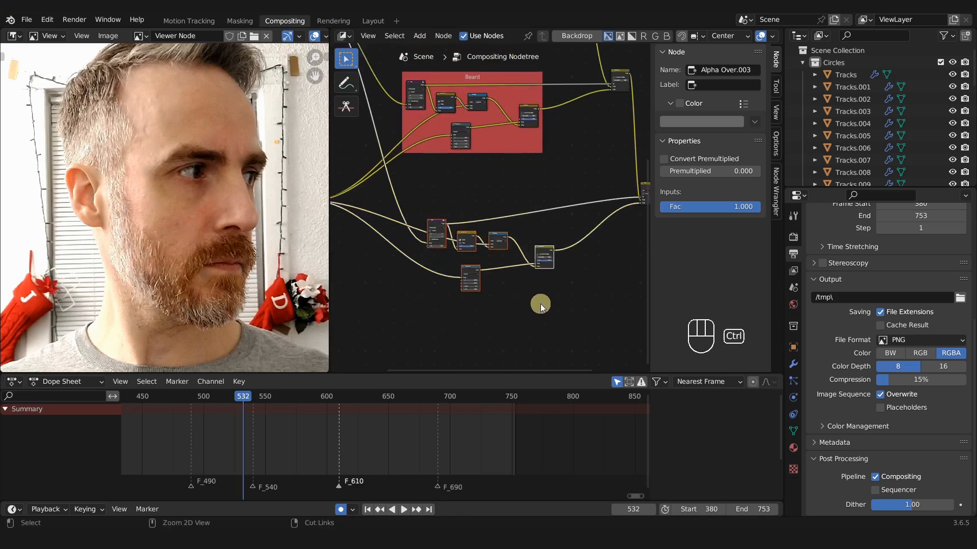
{"action": "key", "text": "ctrl+j"}
{"action": "left_click", "coordinate": [723, 84]}
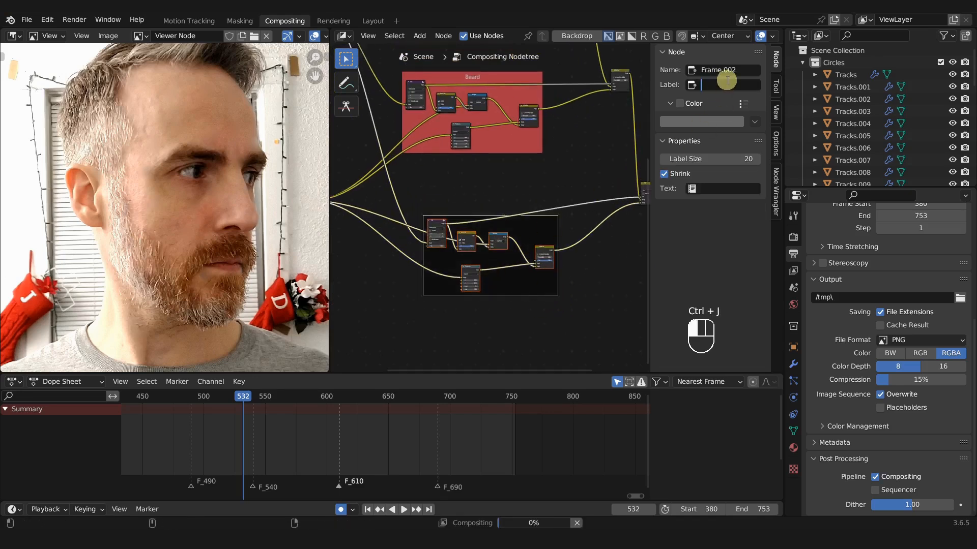
{"action": "type", "text": "Nose"}
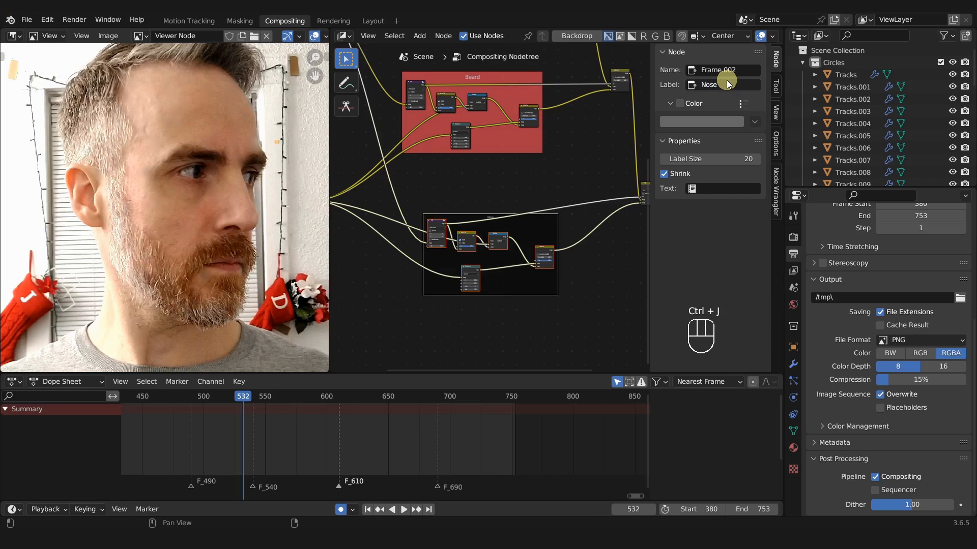
Give the Nose frame a custom orange-brown color and set its label size to 40
{"action": "left_click", "coordinate": [677, 104]}
{"action": "left_click", "coordinate": [701, 122]}
{"action": "left_click", "coordinate": [703, 209]}
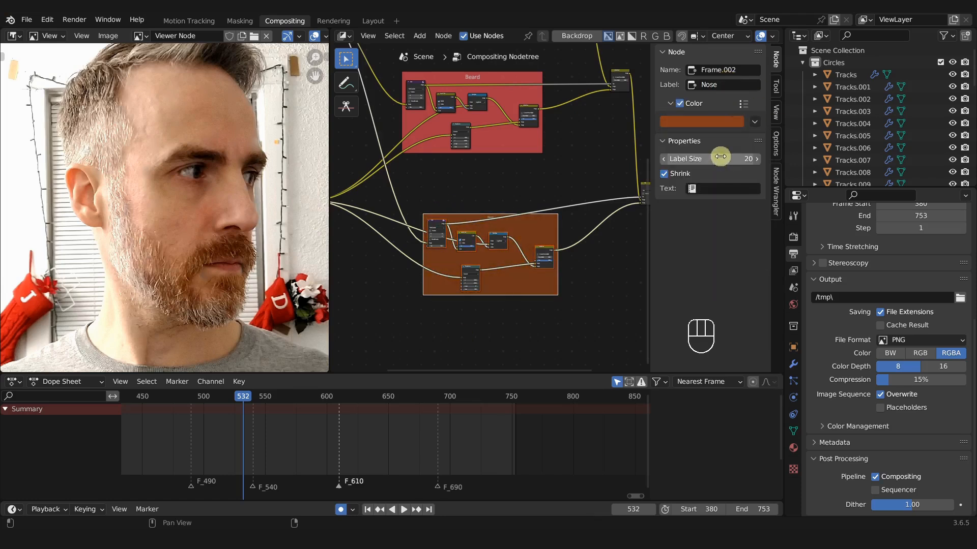
{"action": "left_click", "coordinate": [720, 156]}
{"action": "key", "text": "Return"}
Move the Alpha Over node beside the Beard frame and the Mix node beside the Nose frame closer to their frames
{"action": "scroll", "coordinate": [585, 173], "scroll_direction": "down", "scroll_amount": 2}
{"action": "middle_click_drag", "start_coordinate": [585, 173], "coordinate": [524, 185]}
{"action": "left_click_drag", "start_coordinate": [576, 196], "coordinate": [584, 225]}
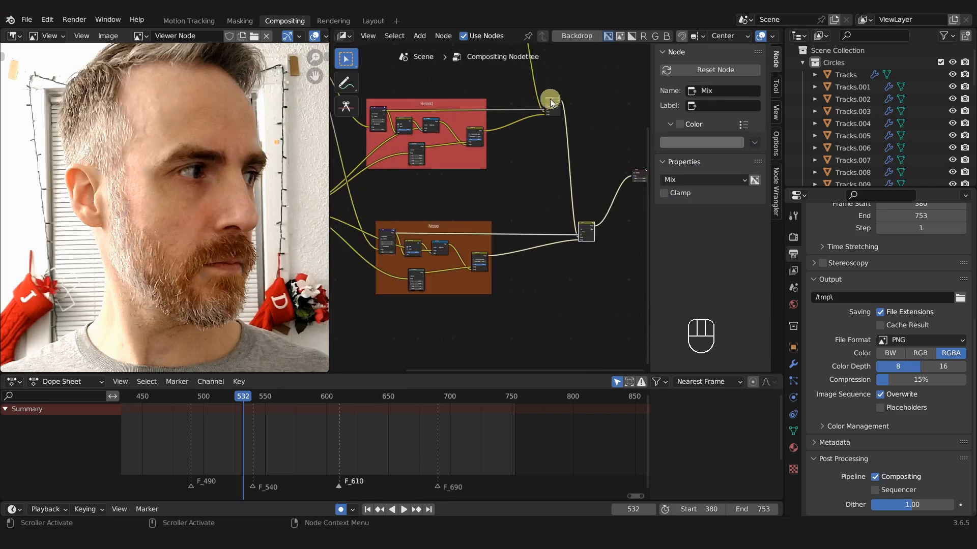
{"action": "left_click_drag", "start_coordinate": [550, 99], "coordinate": [525, 117]}
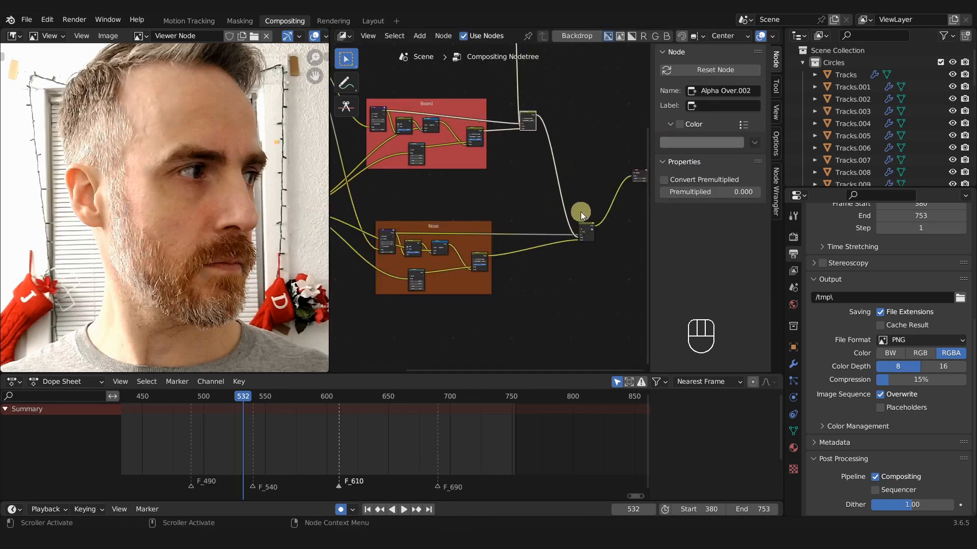
{"action": "mouse_move", "coordinate": [586, 224]}
{"action": "left_mouse_down"}
{"action": "mouse_move", "coordinate": [567, 205]}
{"action": "mouse_move", "coordinate": [571, 212]}
{"action": "left_mouse_up"}
Move the unconnected output node beside the Inpaint frame down next to the connected output node
{"action": "scroll", "coordinate": [565, 188], "scroll_direction": "down", "scroll_amount": 3}
{"action": "middle_click_drag", "start_coordinate": [557, 133], "coordinate": [554, 204]}
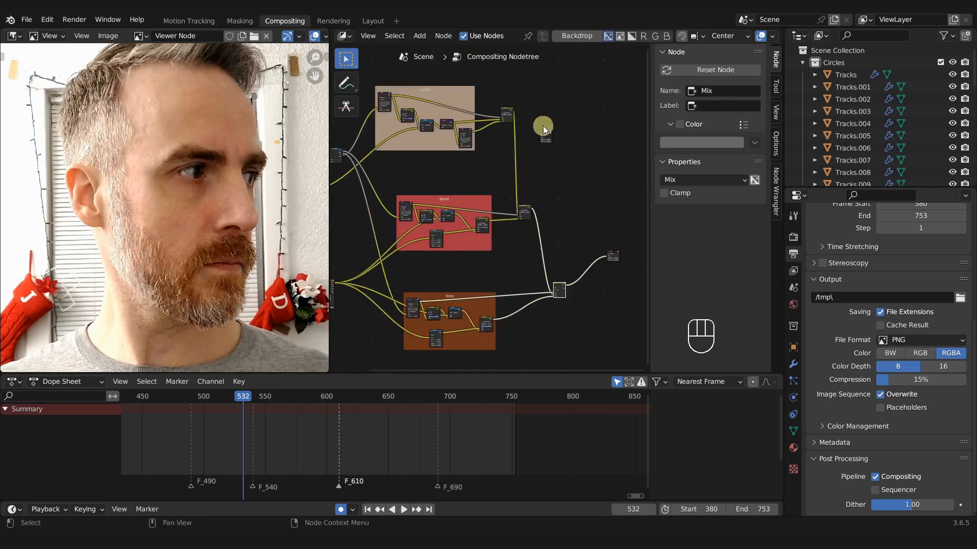
{"action": "left_click_drag", "start_coordinate": [538, 128], "coordinate": [557, 148]}
{"action": "key", "text": "g"}
{"action": "left_click", "coordinate": [608, 209]}
Align the Beard and Nose frames in a compact column directly beneath the Inpaint frame
{"action": "middle_click_drag", "start_coordinate": [442, 181], "coordinate": [500, 175], "text": "shift"}
{"action": "left_click_drag", "start_coordinate": [501, 187], "coordinate": [486, 156]}
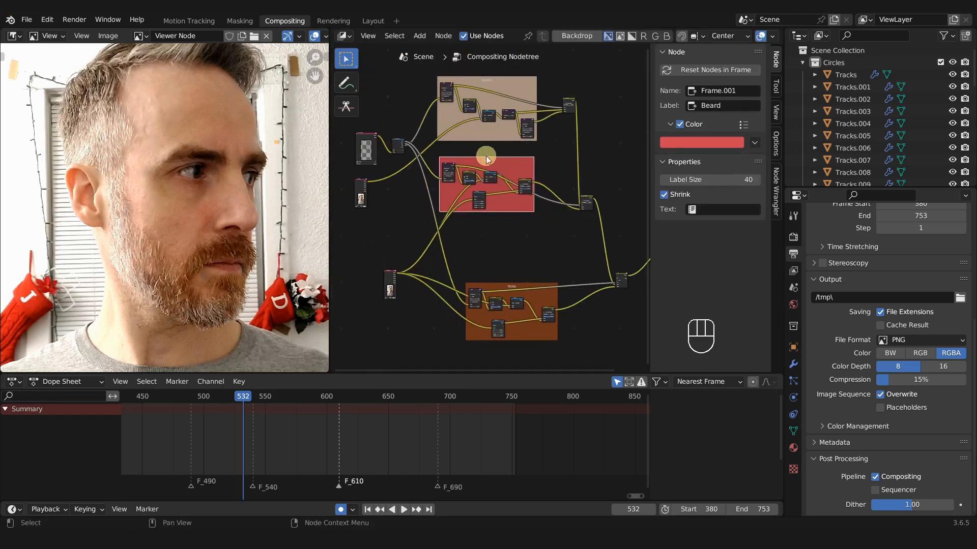
{"action": "left_click_drag", "start_coordinate": [510, 287], "coordinate": [486, 231]}
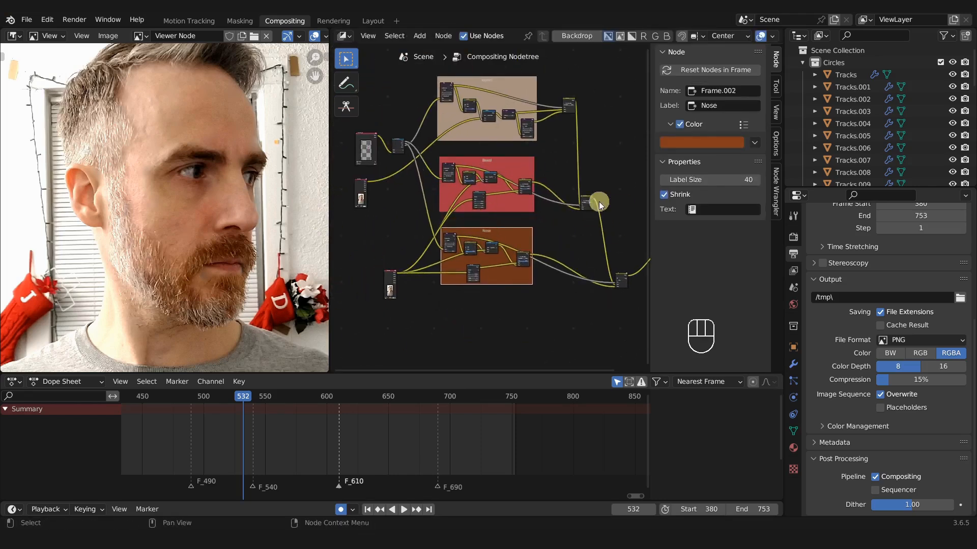
Raise the Beard branch's Alpha Over and the Mix node to match their frames, and bring the Inpaint branch's Alpha Over closer
{"action": "left_click_drag", "start_coordinate": [586, 201], "coordinate": [584, 163]}
{"action": "left_click_drag", "start_coordinate": [620, 276], "coordinate": [607, 226]}
{"action": "left_click", "coordinate": [552, 107]}
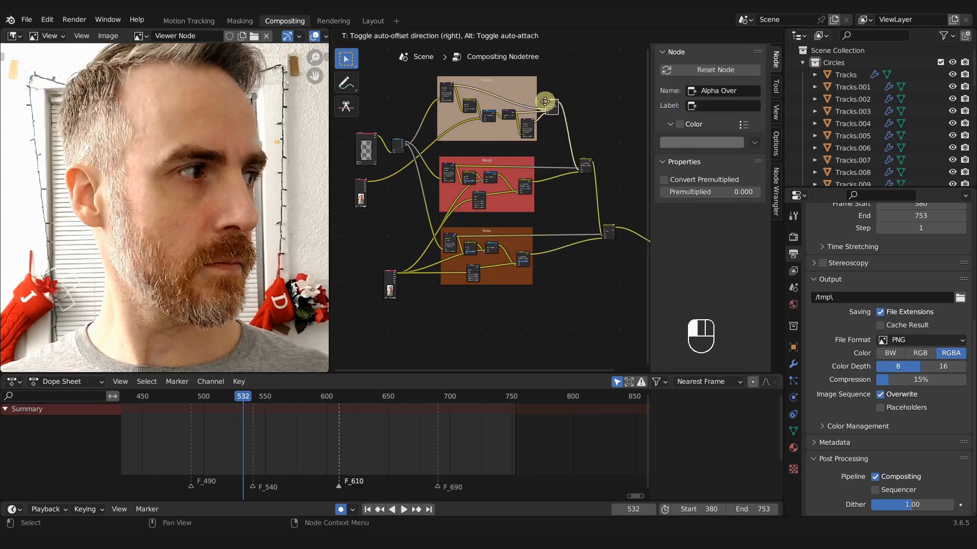
Move the lower Movie Clip node up directly beneath the other Movie Clip node
{"action": "scroll", "coordinate": [407, 300], "scroll_direction": "up", "scroll_amount": 2}
{"action": "middle_click_drag", "start_coordinate": [386, 284], "coordinate": [448, 309]}
{"action": "left_click_drag", "start_coordinate": [449, 309], "coordinate": [419, 246]}
Maximize the node editor and save the file
{"action": "scroll", "coordinate": [472, 245], "scroll_direction": "up", "scroll_amount": 3}
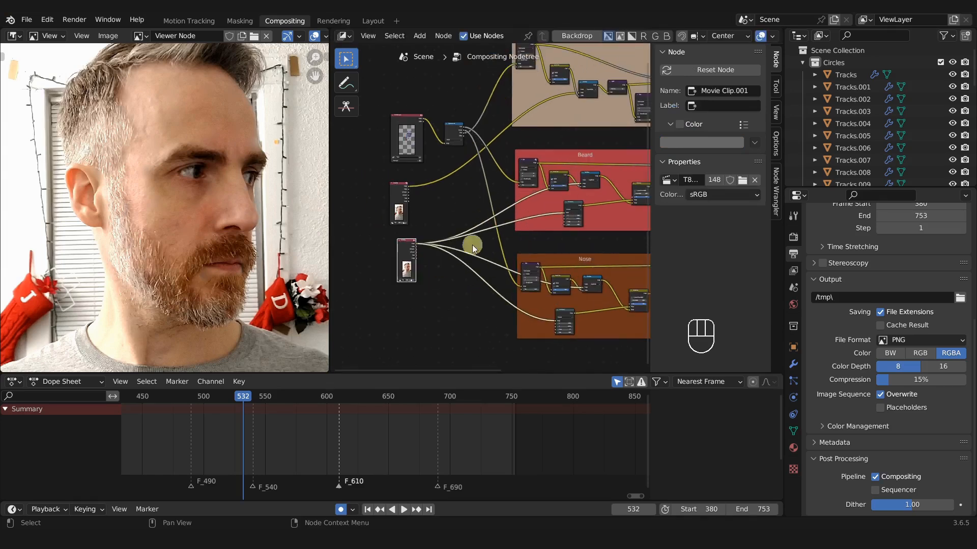
{"action": "middle_click_drag", "start_coordinate": [472, 197], "coordinate": [438, 249]}
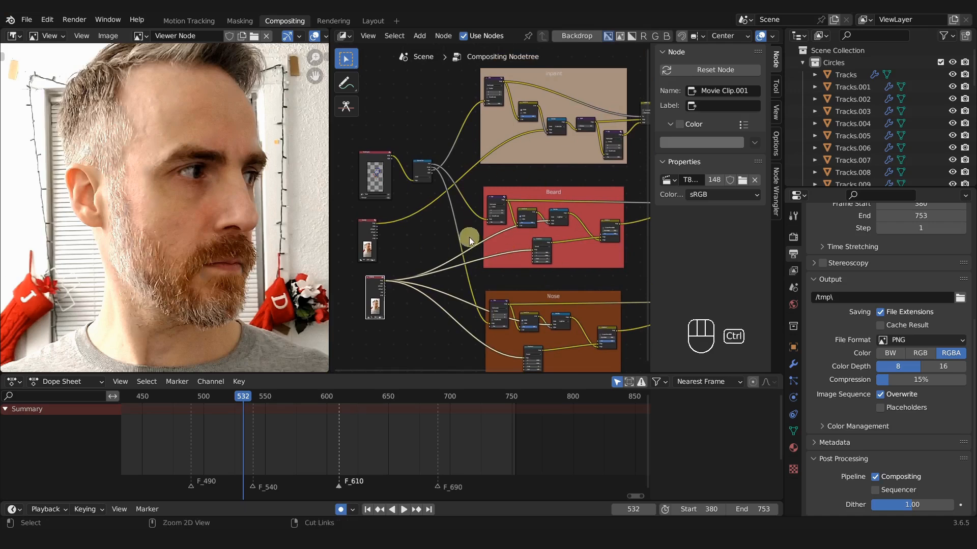
{"action": "key", "text": "ctrl+space"}
{"action": "key", "text": "ctrl+s"}
{"action": "scroll", "coordinate": [532, 295], "scroll_direction": "down", "scroll_amount": 2}
{"action": "middle_click_drag", "start_coordinate": [520, 246], "coordinate": [482, 236], "text": "shift"}
{"action": "scroll", "coordinate": [451, 222], "scroll_direction": "up", "scroll_amount": 2}
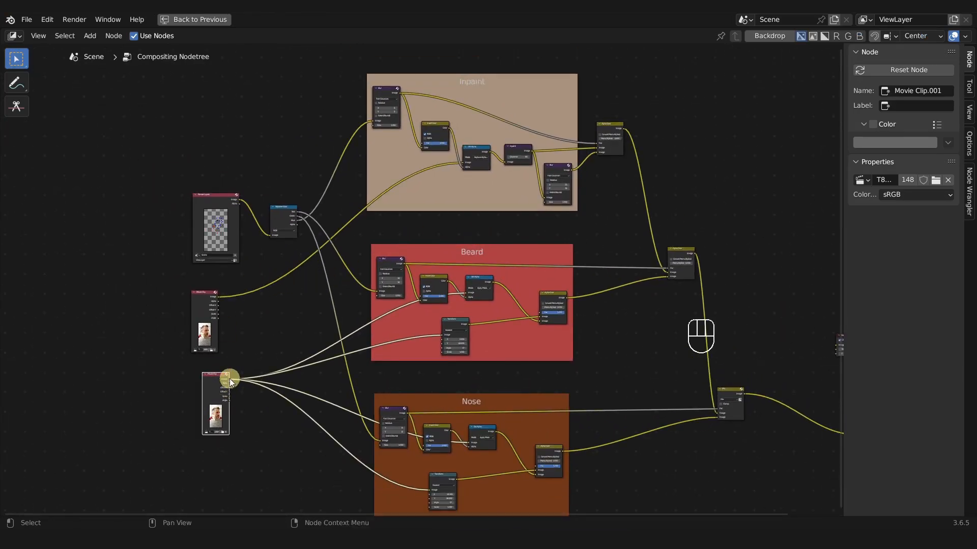
Connect the lower Movie Clip node's image output to the image input of the Inpaint frame's middle node, replacing the upper clip's link
{"action": "left_click_drag", "start_coordinate": [229, 378], "coordinate": [462, 162]}
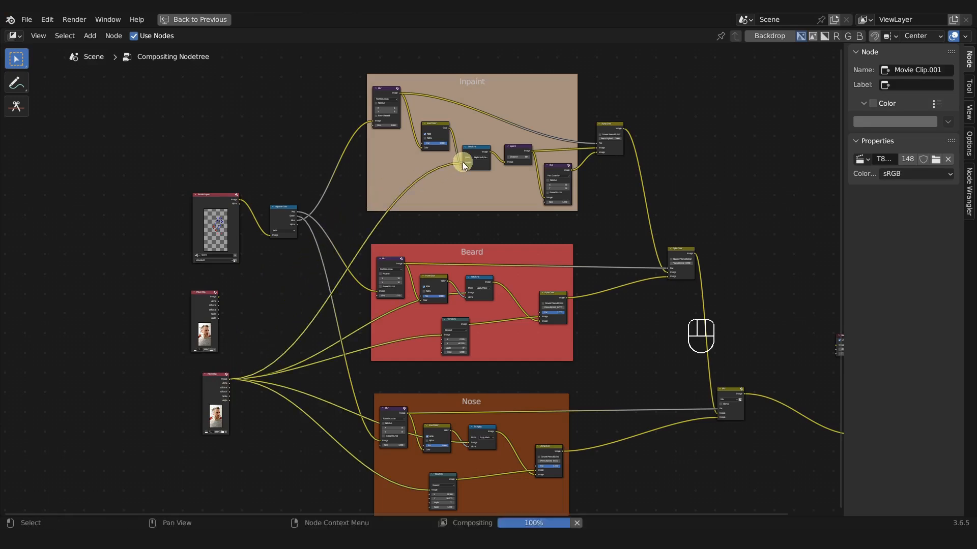
Delete the unconnected upper Movie Clip node and move the remaining Movie Clip node up beneath the Render Layers node
{"action": "left_click", "coordinate": [203, 306]}
{"action": "key", "text": "x"}
{"action": "left_click_drag", "start_coordinate": [215, 388], "coordinate": [202, 327]}
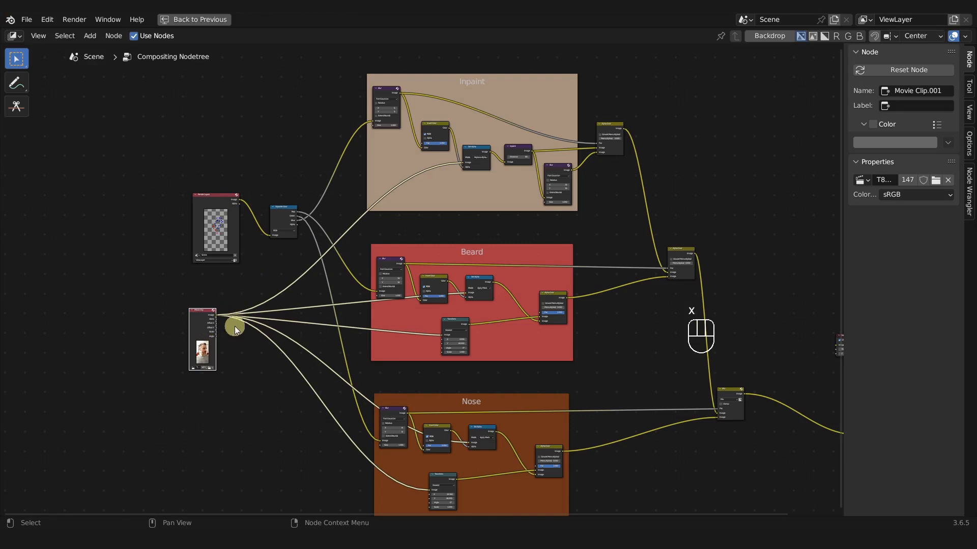
{"action": "scroll", "coordinate": [400, 339], "scroll_direction": "down", "scroll_amount": 1}
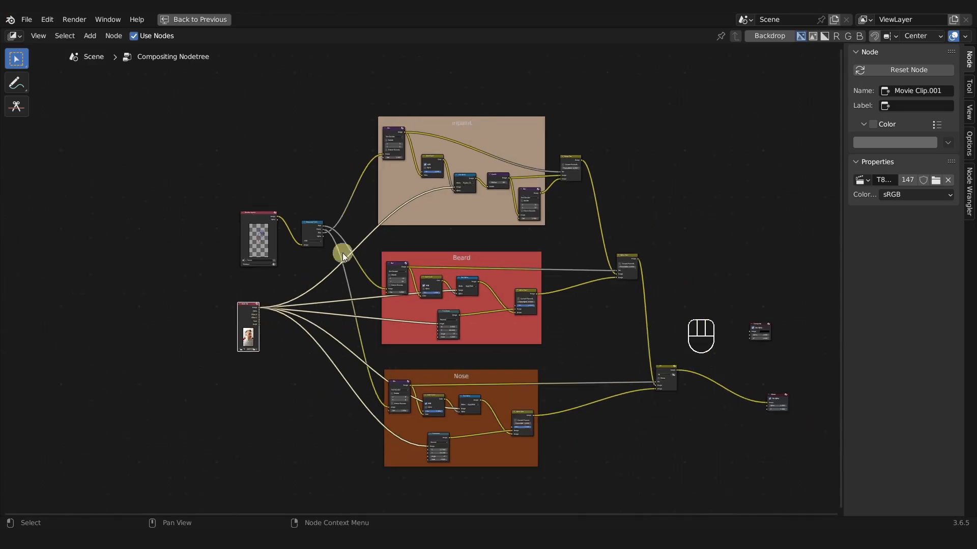
{"action": "scroll", "coordinate": [295, 330], "scroll_direction": "up", "scroll_amount": 1}
{"action": "middle_click_drag", "start_coordinate": [282, 354], "coordinate": [324, 305]}
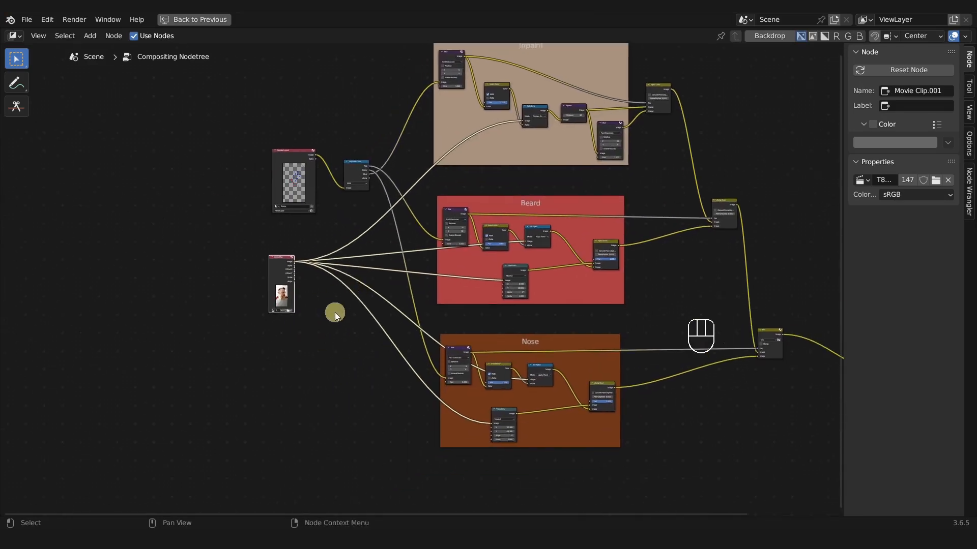
Add reroutes to the two Movie Clip links feeding the Nose frame and place them level with its Transform and Set Alpha inputs
{"action": "scroll", "coordinate": [330, 316], "scroll_direction": "up", "scroll_amount": 1}
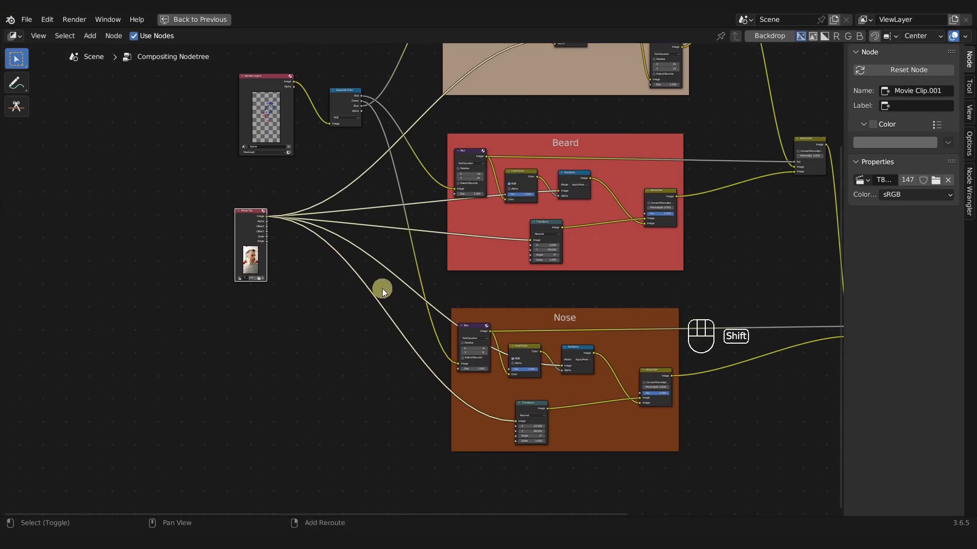
{"action": "right_click_drag", "start_coordinate": [382, 288], "coordinate": [348, 305], "text": "shift"}
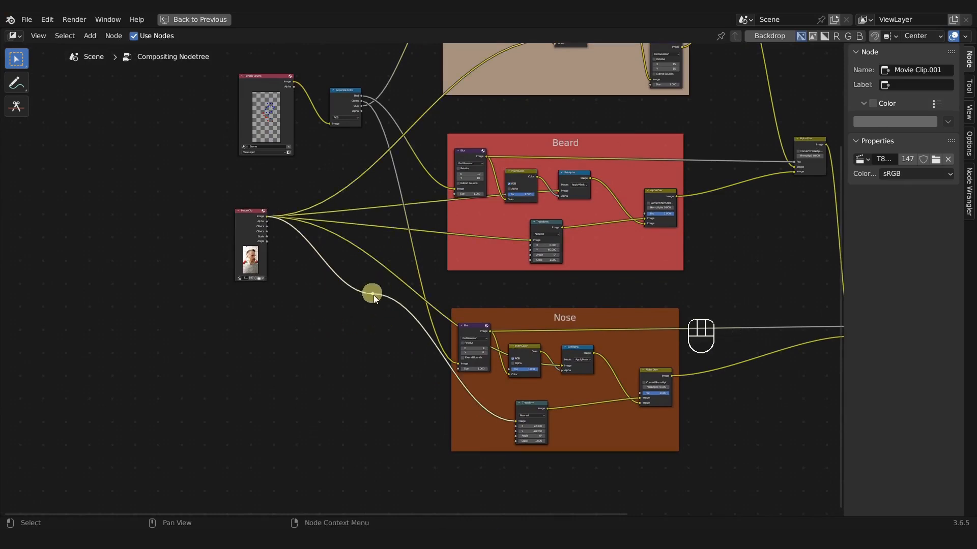
{"action": "key", "text": "g"}
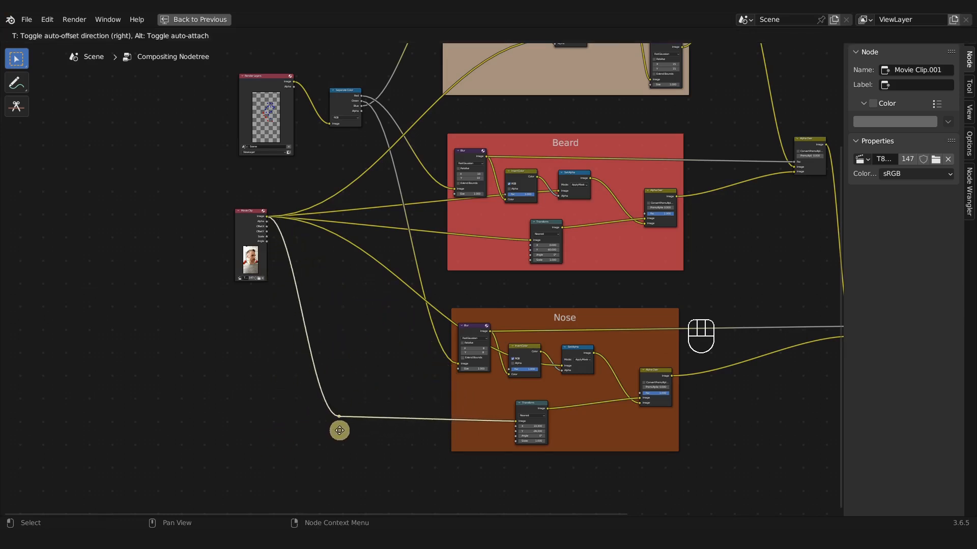
{"action": "left_click", "coordinate": [344, 435]}
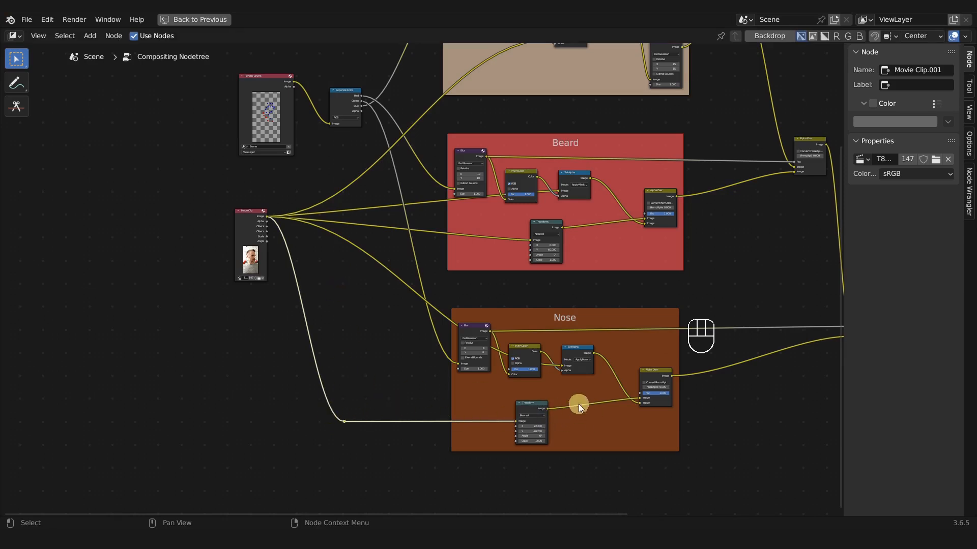
{"action": "right_click_drag", "start_coordinate": [389, 252], "coordinate": [361, 270], "text": "shift"}
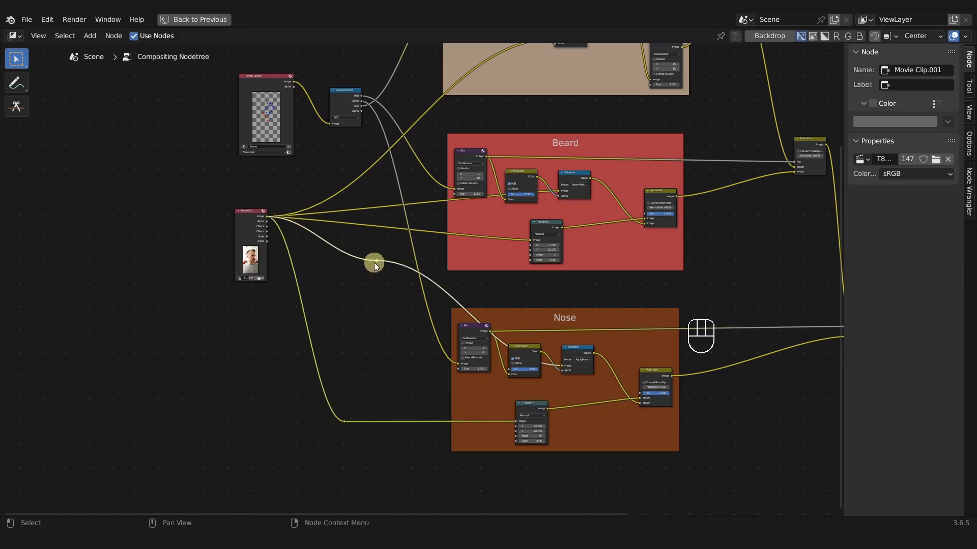
{"action": "key", "text": "g"}
{"action": "left_click", "coordinate": [363, 374]}
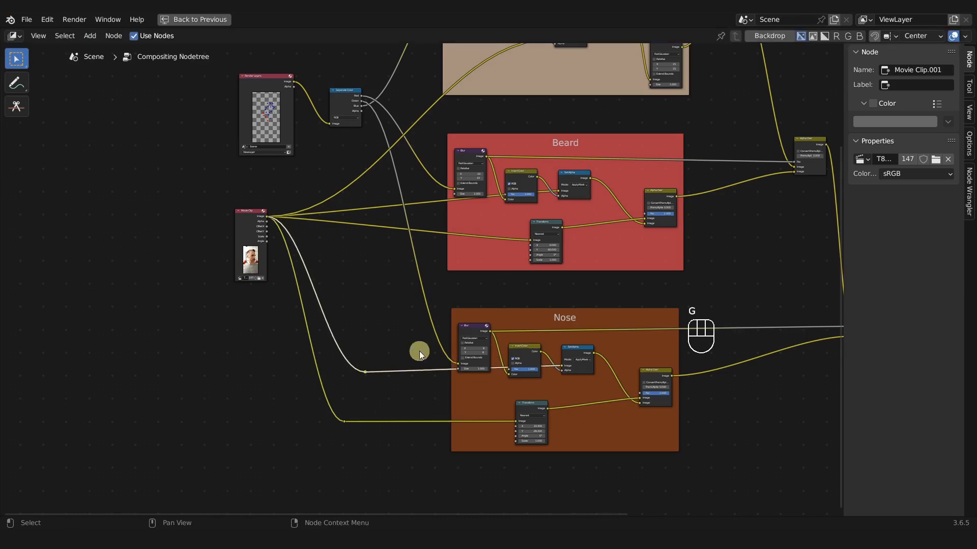
Raise the Blur and Invert Color nodes in the Nose frame and lower its Set Alpha node slightly
{"action": "left_click_drag", "start_coordinate": [479, 327], "coordinate": [475, 306]}
{"action": "left_click_drag", "start_coordinate": [526, 349], "coordinate": [528, 328]}
{"action": "left_click_drag", "start_coordinate": [573, 350], "coordinate": [577, 360]}
Spread out the Beard frame's nodes by lowering Transform and Set Alpha and raising Invert Color and Blur
{"action": "left_click_drag", "start_coordinate": [549, 227], "coordinate": [548, 234]}
{"action": "left_click_drag", "start_coordinate": [573, 176], "coordinate": [572, 191]}
{"action": "left_click_drag", "start_coordinate": [521, 174], "coordinate": [522, 163]}
{"action": "left_click_drag", "start_coordinate": [470, 153], "coordinate": [470, 146]}
{"action": "left_click", "coordinate": [573, 196]}
{"action": "left_click_drag", "start_coordinate": [567, 197], "coordinate": [571, 198]}
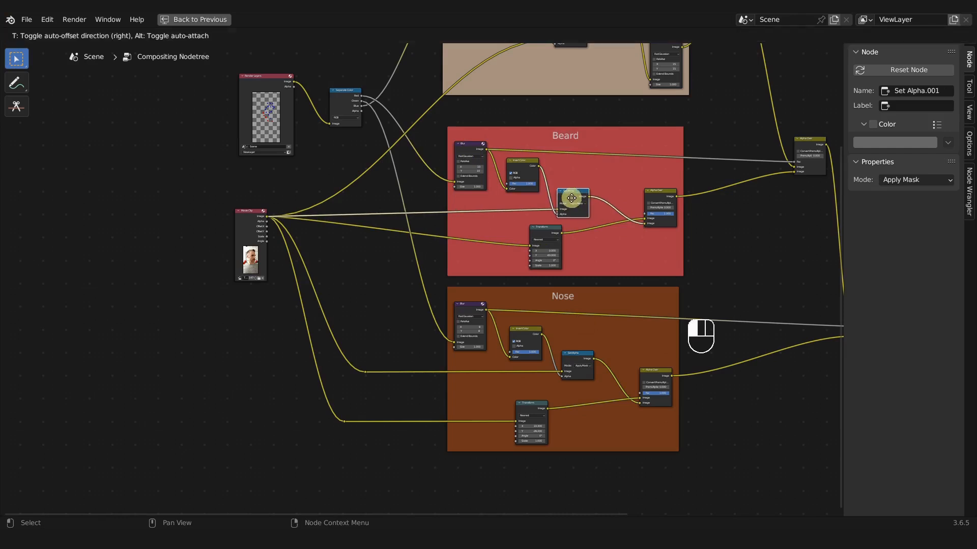
{"action": "left_click", "coordinate": [571, 198]}
Return the node editor to the full compositing layout and save the file
{"action": "middle_click_drag", "start_coordinate": [347, 216], "coordinate": [340, 305], "text": "shift"}
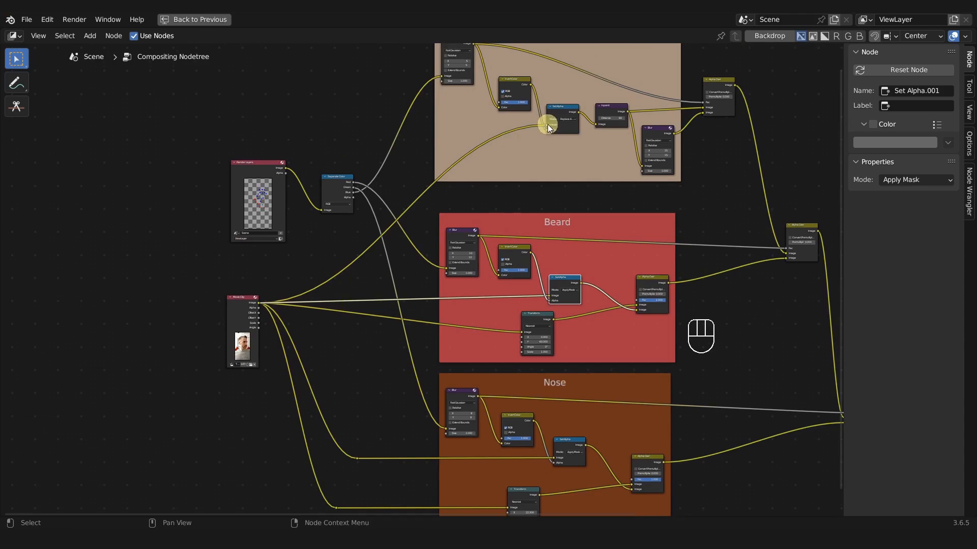
{"action": "scroll", "coordinate": [502, 266], "scroll_direction": "down", "scroll_amount": 3}
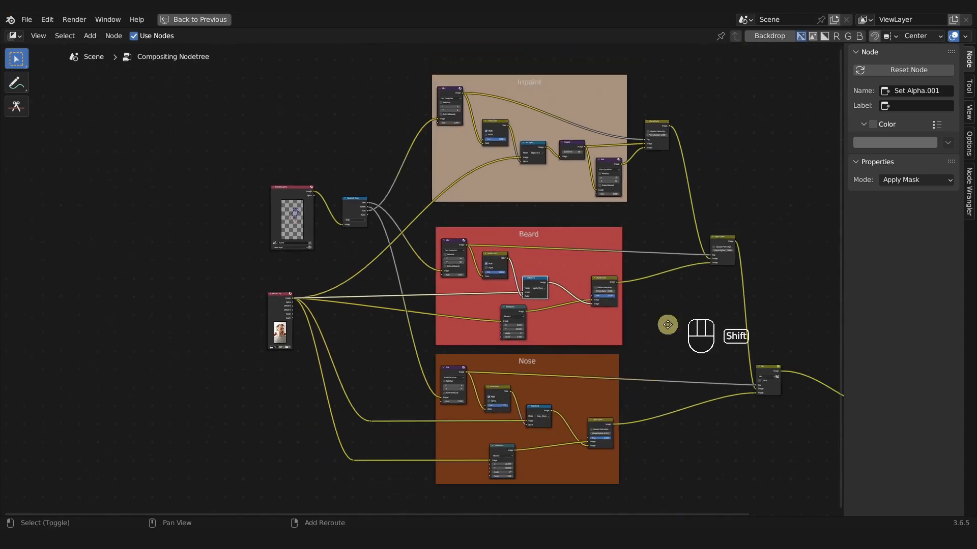
{"action": "middle_click_drag", "start_coordinate": [664, 323], "coordinate": [550, 316], "text": "shift"}
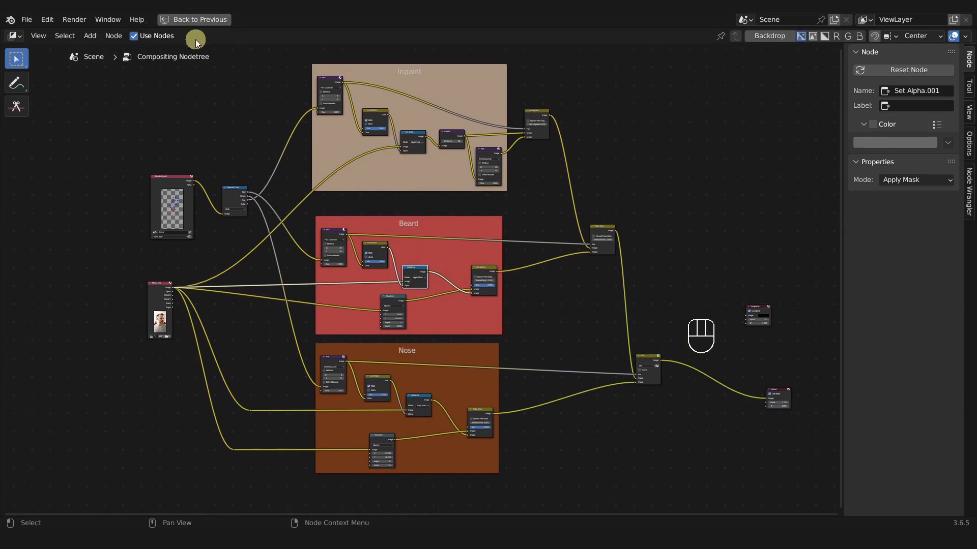
{"action": "left_click", "coordinate": [198, 20]}
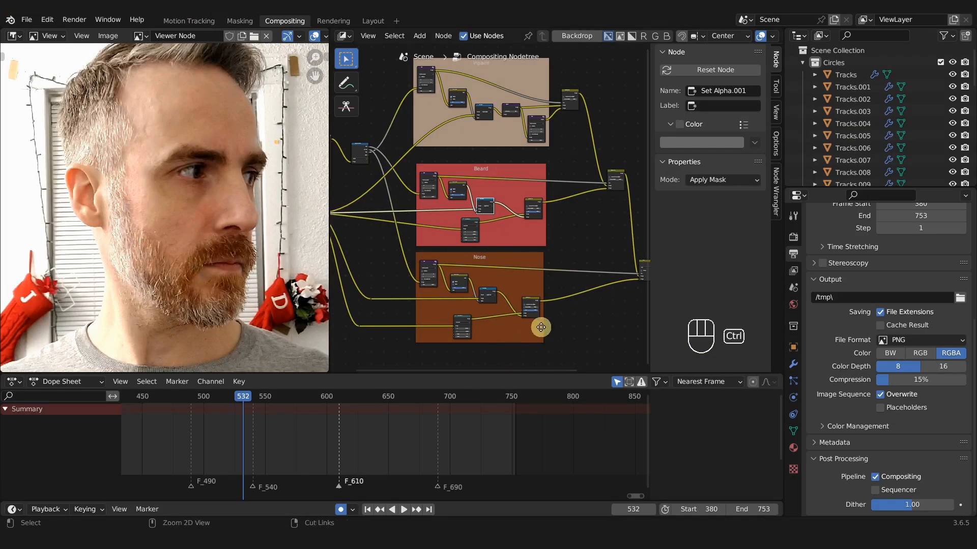
{"action": "key", "text": "ctrl+s"}
{"action": "scroll", "coordinate": [538, 295], "scroll_direction": "down", "scroll_amount": 3}
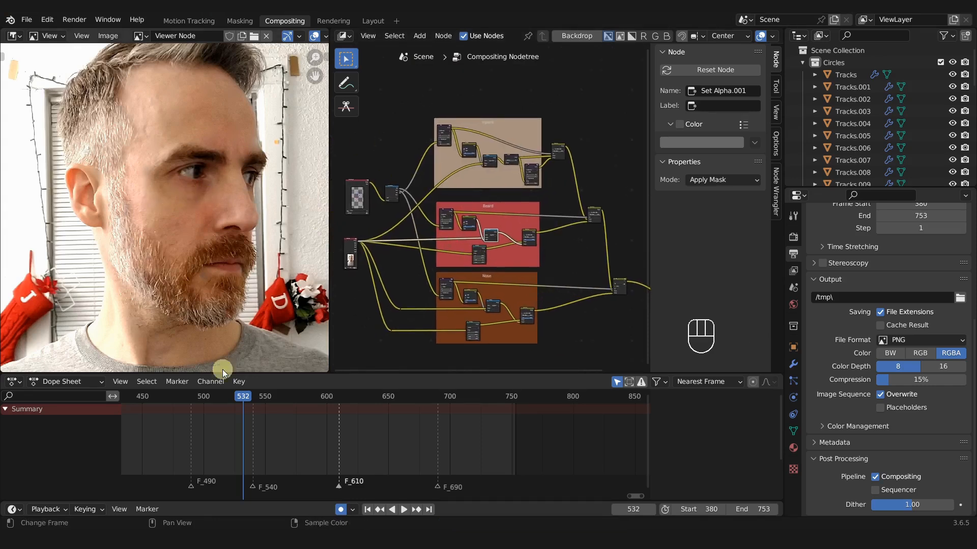
Examine the composited face at frame 593 and at frame 490
{"action": "left_click_drag", "start_coordinate": [248, 400], "coordinate": [318, 399]}
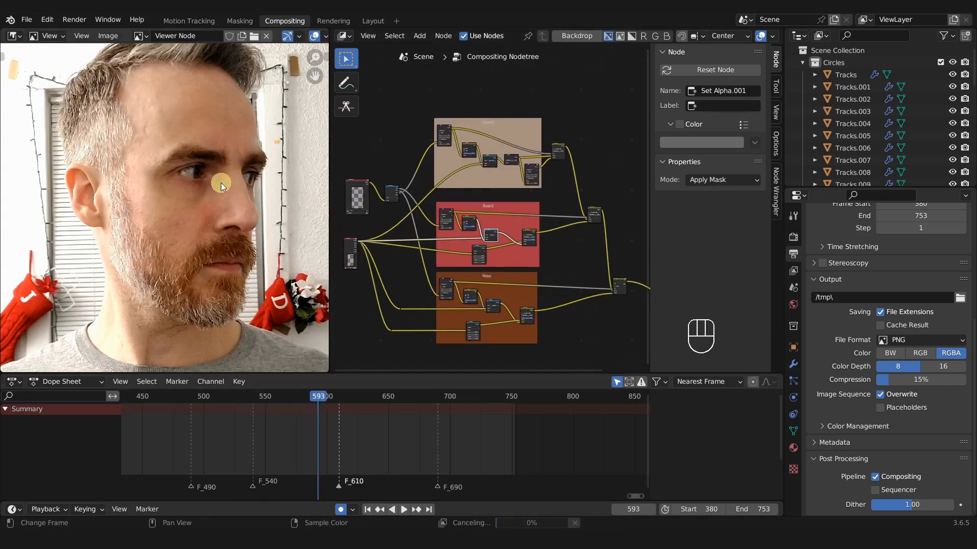
{"action": "key", "text": "F12"}
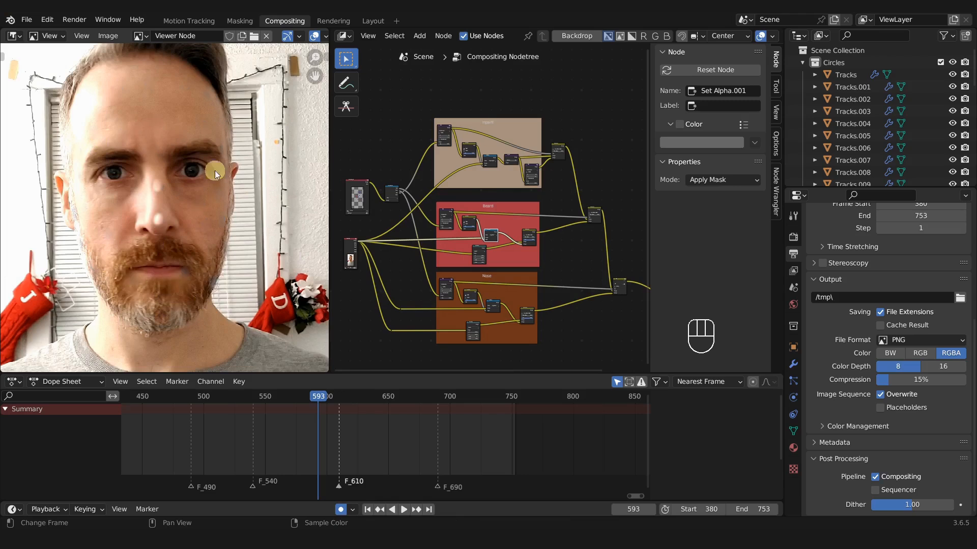
{"action": "left_click", "coordinate": [190, 397]}
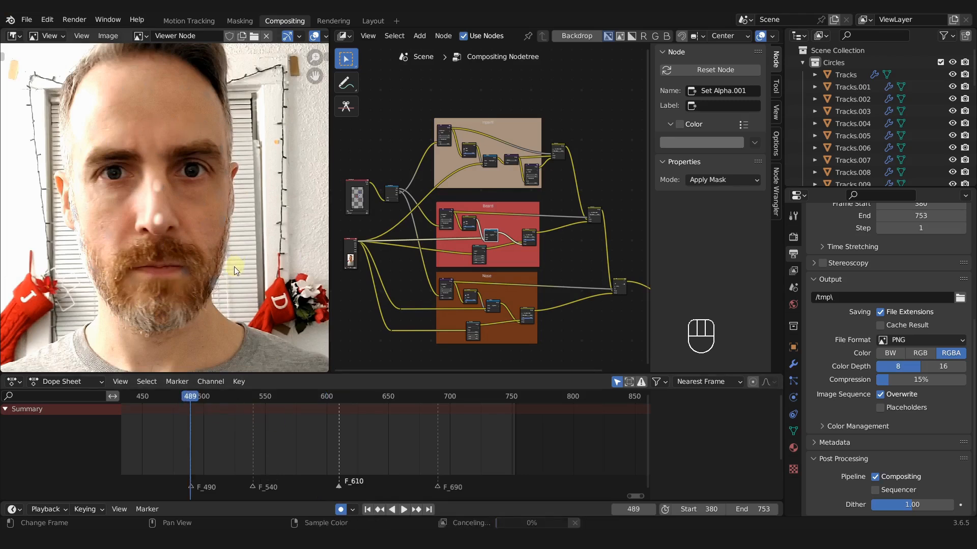
{"action": "key", "text": "Right"}
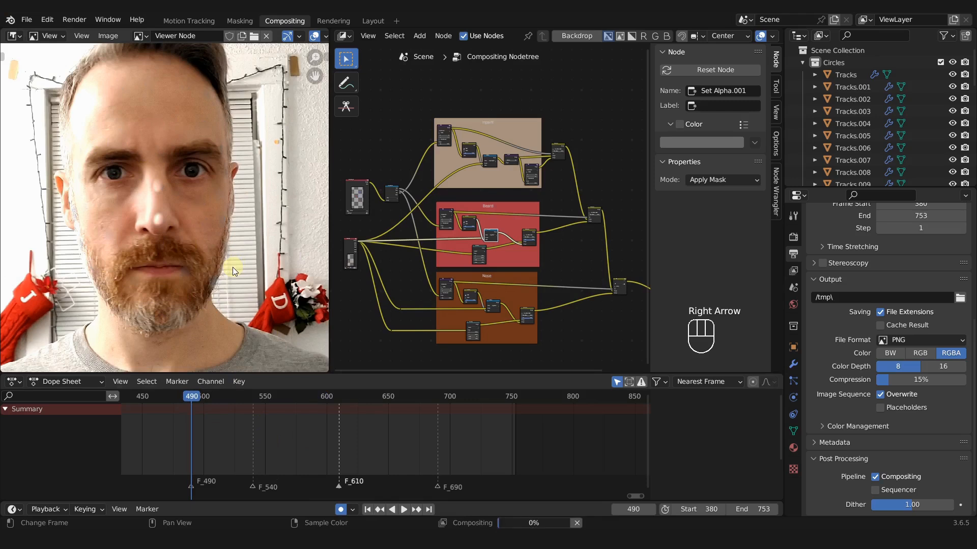
{"action": "key", "text": "F12"}
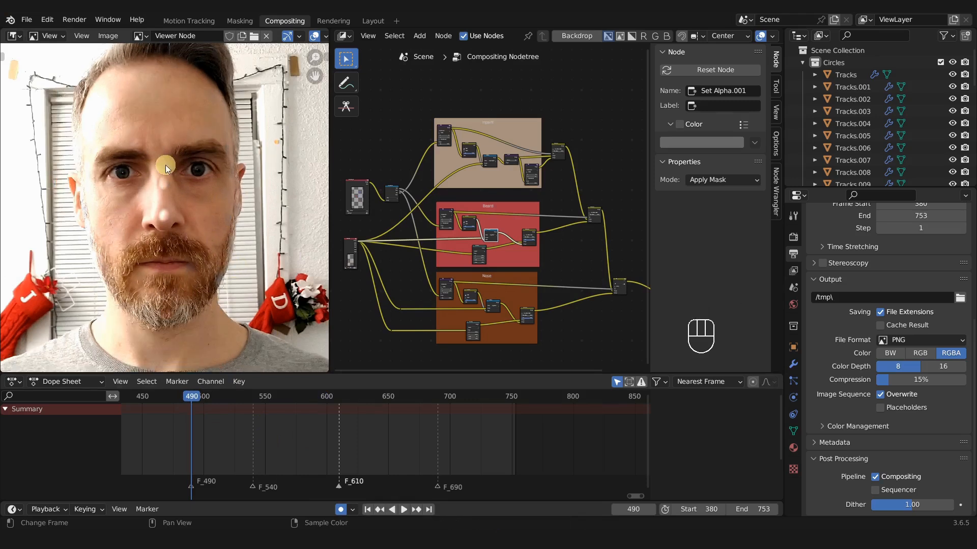
Go to frame 540 and keyframe the X and Y values of the Nose frame's Transform node there
{"action": "mouse_move", "coordinate": [419, 263]}
{"action": "middle_mouse_down", "text": "shift"}
{"action": "mouse_move", "coordinate": [494, 246]}
{"action": "mouse_move", "coordinate": [422, 259]}
{"action": "middle_mouse_up", "text": "shift"}
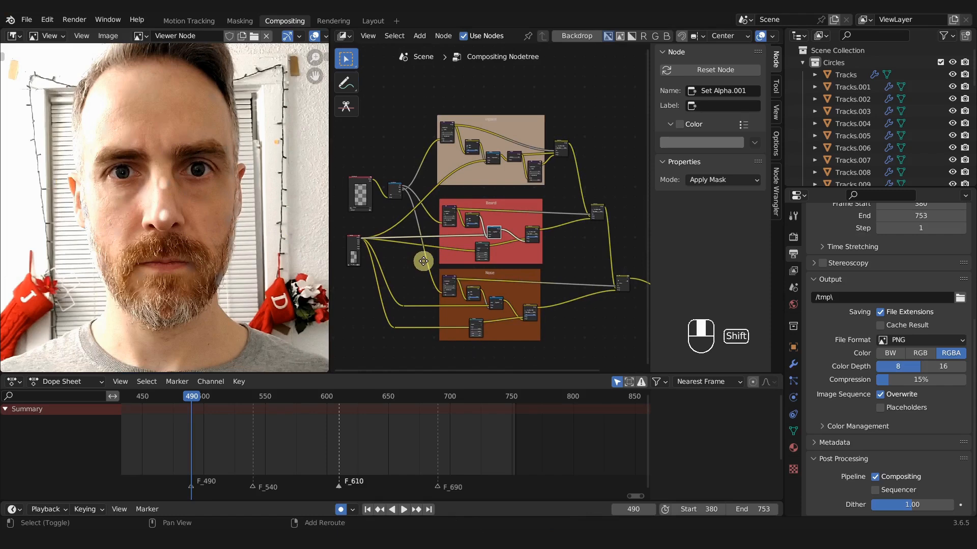
{"action": "scroll", "coordinate": [481, 259], "scroll_direction": "up", "scroll_amount": 5}
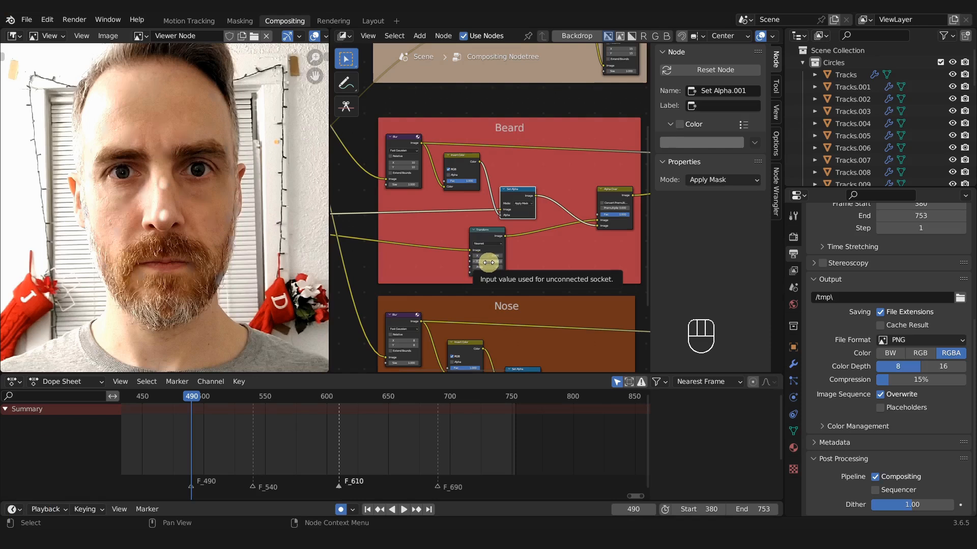
{"action": "middle_click_drag", "start_coordinate": [472, 314], "coordinate": [489, 152]}
{"action": "scroll", "coordinate": [520, 232], "scroll_direction": "up", "scroll_amount": 1}
{"action": "middle_click_drag", "start_coordinate": [520, 234], "coordinate": [469, 251], "text": "shift"}
{"action": "scroll", "coordinate": [445, 241], "scroll_direction": "up", "scroll_amount": 1}
{"action": "middle_click_drag", "start_coordinate": [456, 134], "coordinate": [512, 126], "text": "shift"}
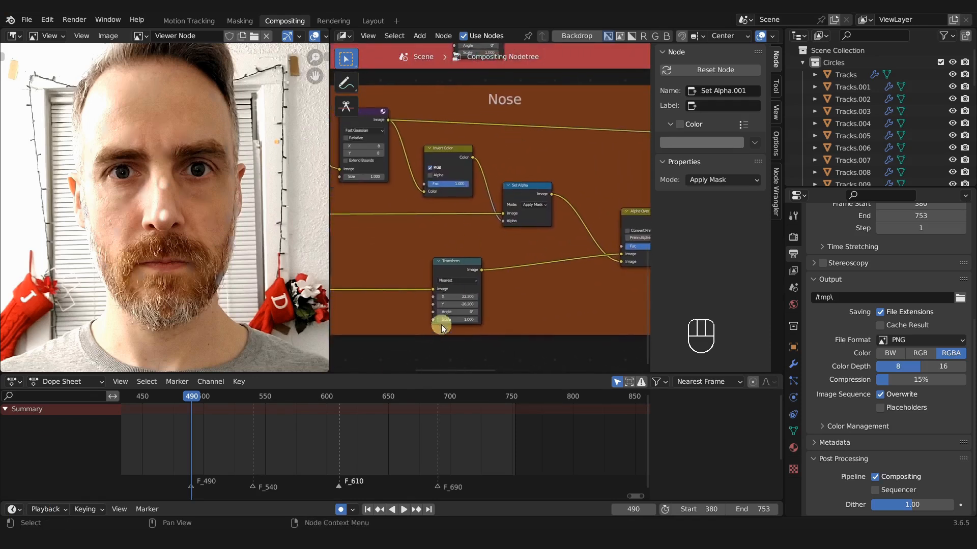
{"action": "scroll", "coordinate": [464, 316], "scroll_direction": "up", "scroll_amount": 1}
{"action": "scroll", "coordinate": [426, 331], "scroll_direction": "up", "scroll_amount": 1}
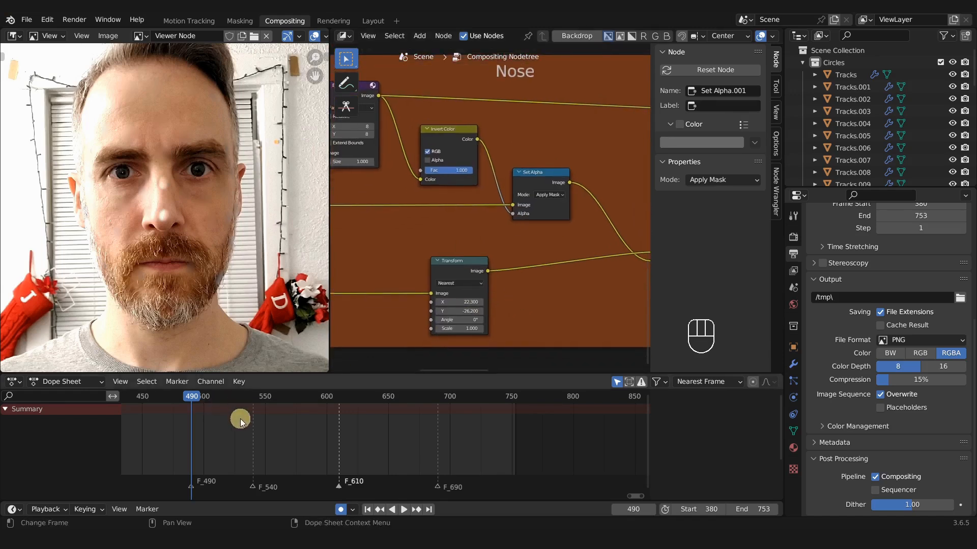
{"action": "key", "text": "j"}
{"action": "key", "text": "F12"}
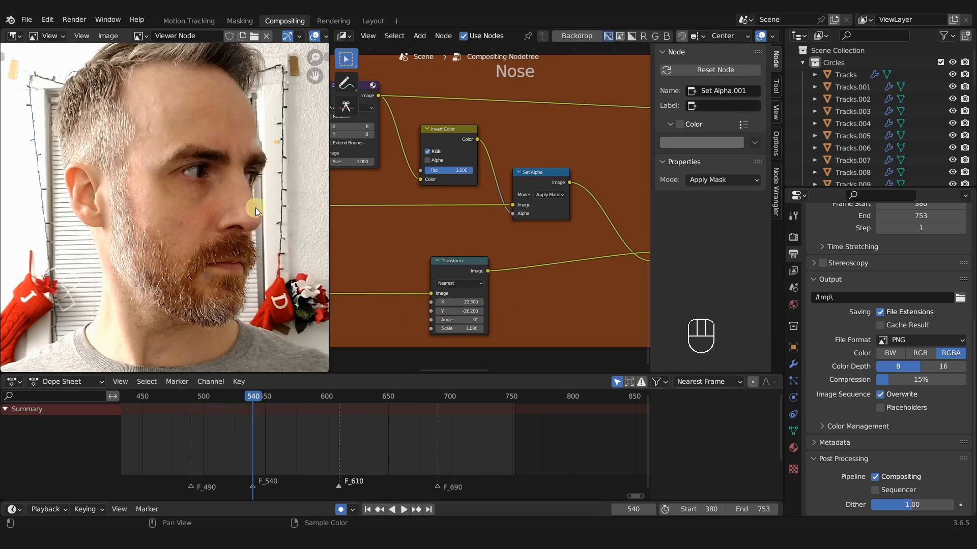
{"action": "middle_click_drag", "start_coordinate": [269, 421], "coordinate": [325, 422], "text": "shift"}
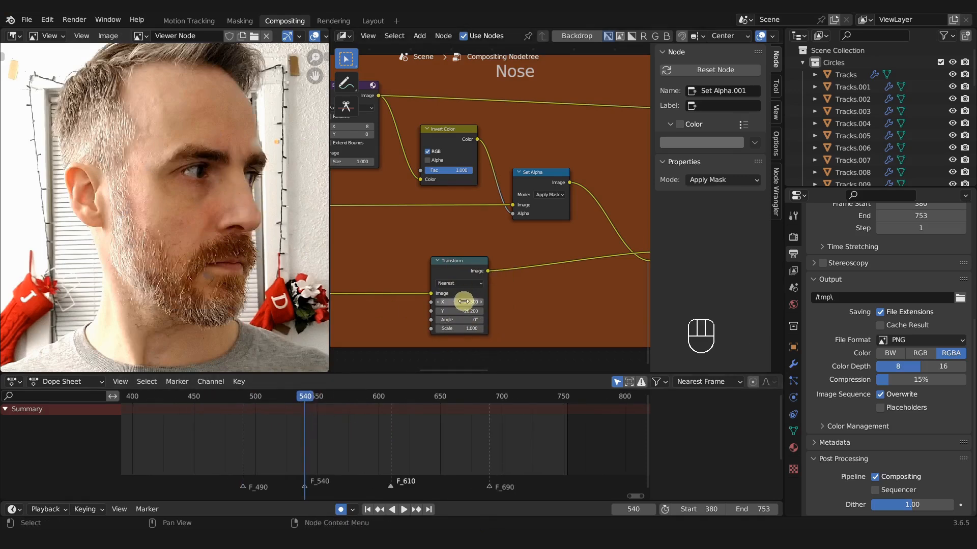
{"action": "key", "text": "i"}
{"action": "key", "text": "i"}
Go to frame 490 and set both X and Y of the Nose frame's Transform node to 0
{"action": "key", "text": "F12"}
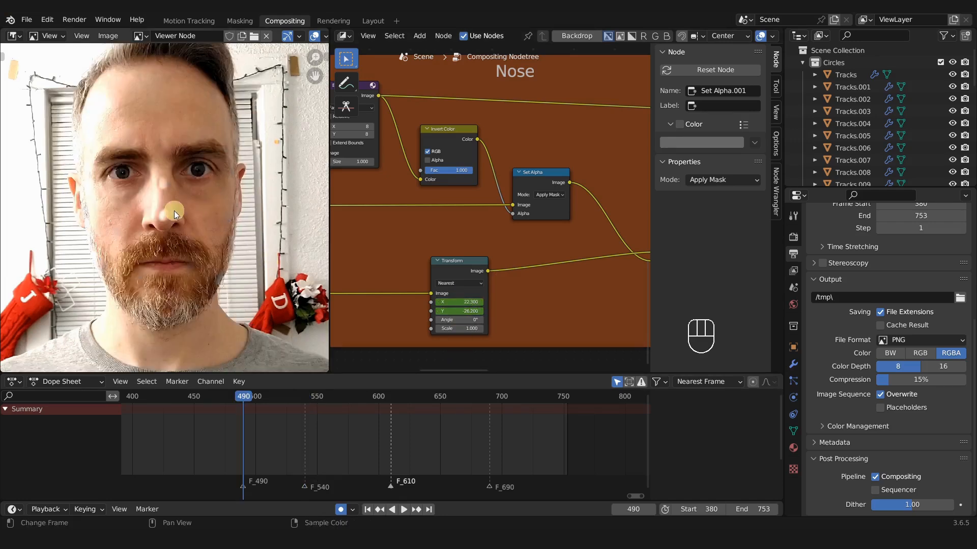
{"action": "scroll", "coordinate": [178, 218], "scroll_direction": "up", "scroll_amount": 2}
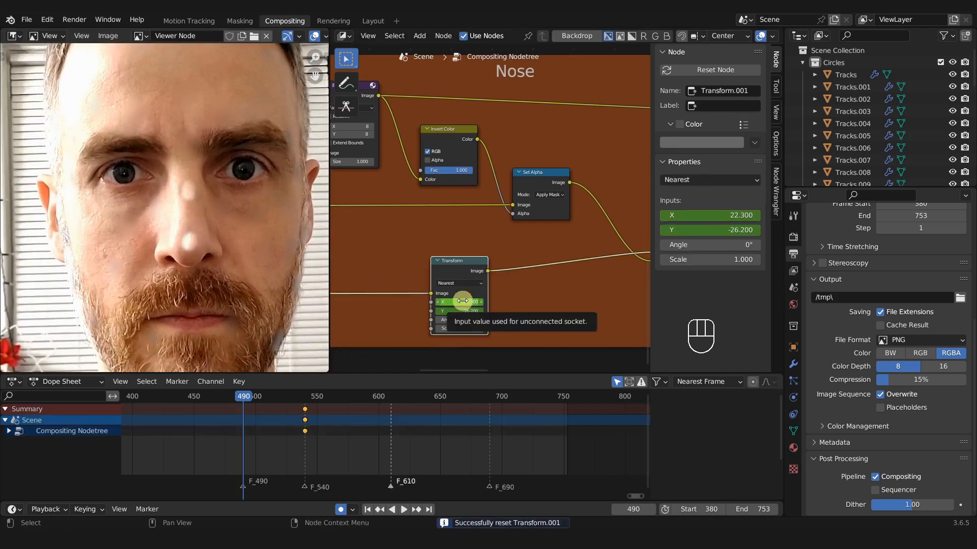
{"action": "left_click_drag", "start_coordinate": [463, 301], "coordinate": [464, 310]}
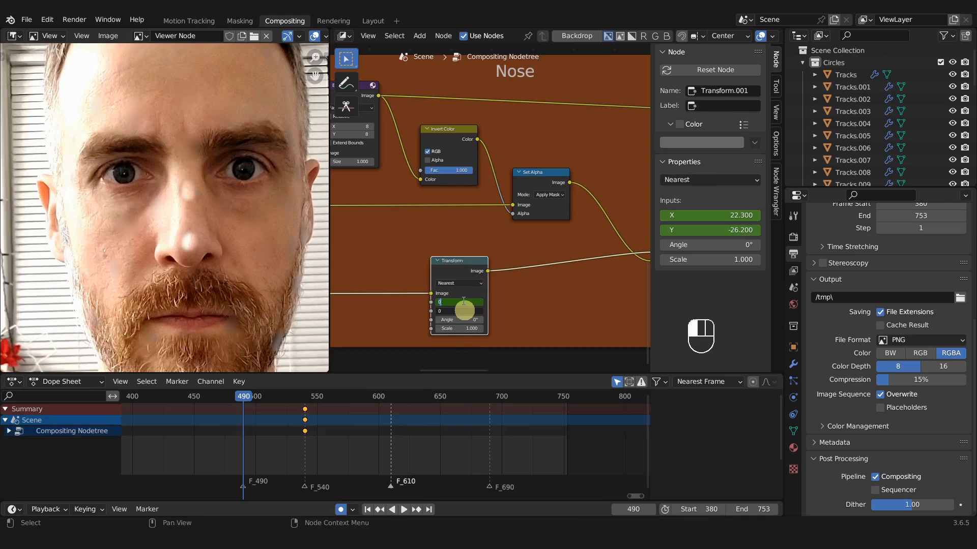
{"action": "type", "text": "0"}
{"action": "key", "text": "Return"}
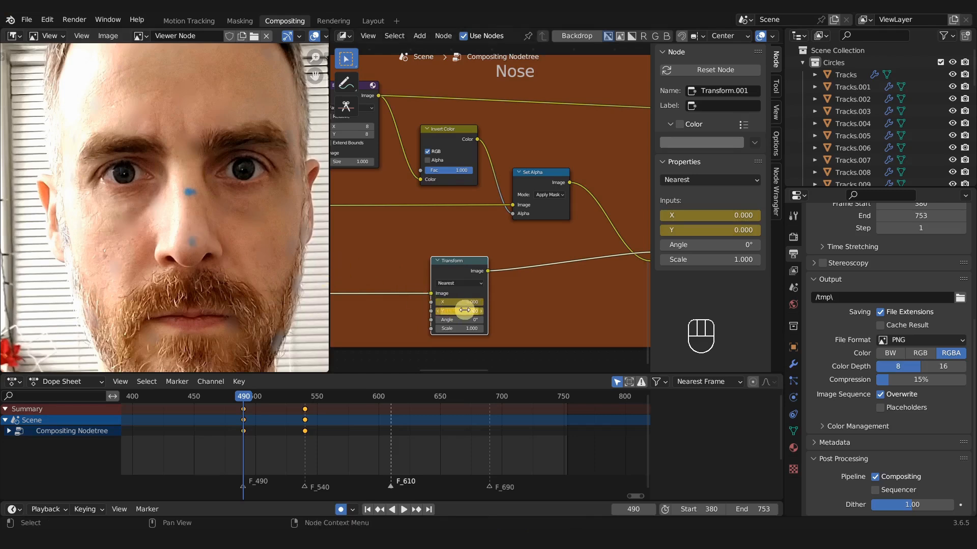
Try a Y offset of -30.7 and an X offset of -25 in the Nose frame's Transform node, resetting each to 0
{"action": "left_click_drag", "start_coordinate": [461, 310], "coordinate": [550, 311]}
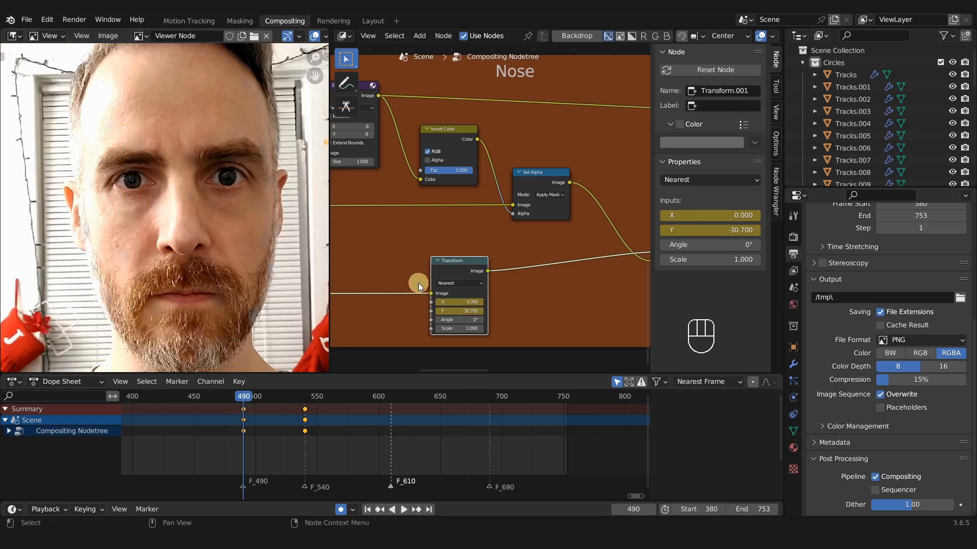
{"action": "key", "text": "BackSpace"}
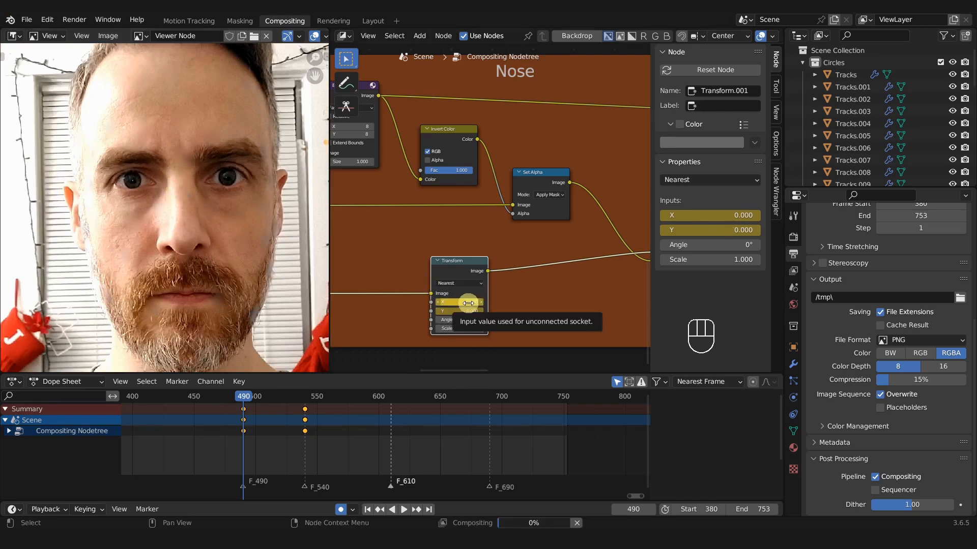
{"action": "left_click", "coordinate": [468, 303]}
{"action": "type", "text": "7.4"}
{"action": "key", "text": "Return"}
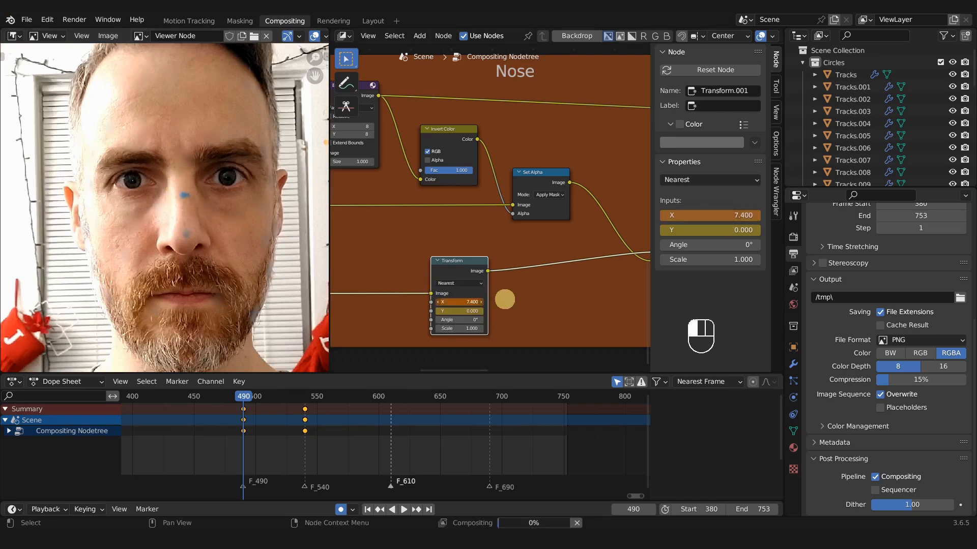
{"action": "left_click_drag", "start_coordinate": [476, 302], "coordinate": [585, 299]}
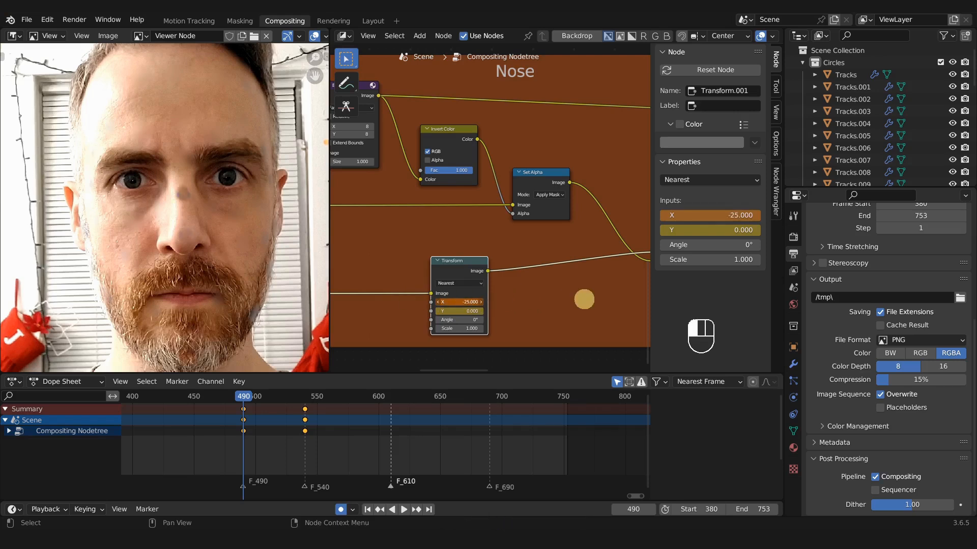
{"action": "right_click", "coordinate": [584, 299]}
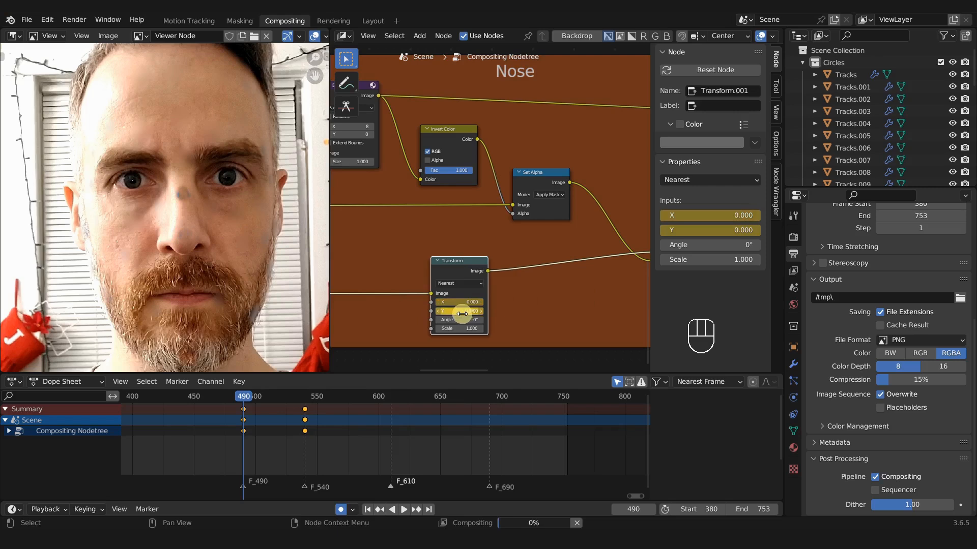
Set the Y offset of the Nose frame's Transform node to -30 at frame 490, after trying -29.5 and -25
{"action": "mouse_move", "coordinate": [462, 313]}
{"action": "left_mouse_down"}
{"action": "mouse_move", "coordinate": [605, 305]}
{"action": "mouse_move", "coordinate": [393, 305]}
{"action": "mouse_move", "coordinate": [447, 319]}
{"action": "left_mouse_up"}
{"action": "left_click", "coordinate": [463, 311]}
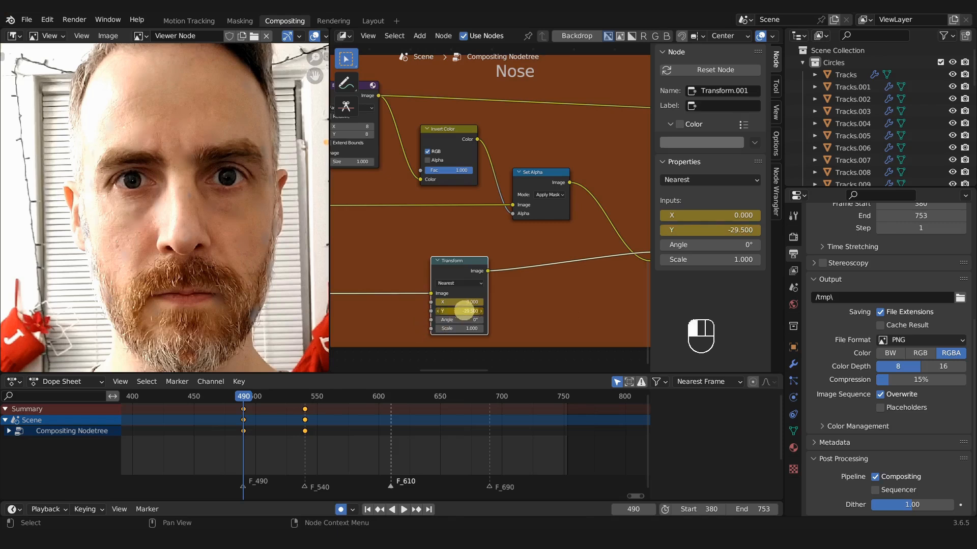
{"action": "type", "text": "-25"}
{"action": "key", "text": "Return"}
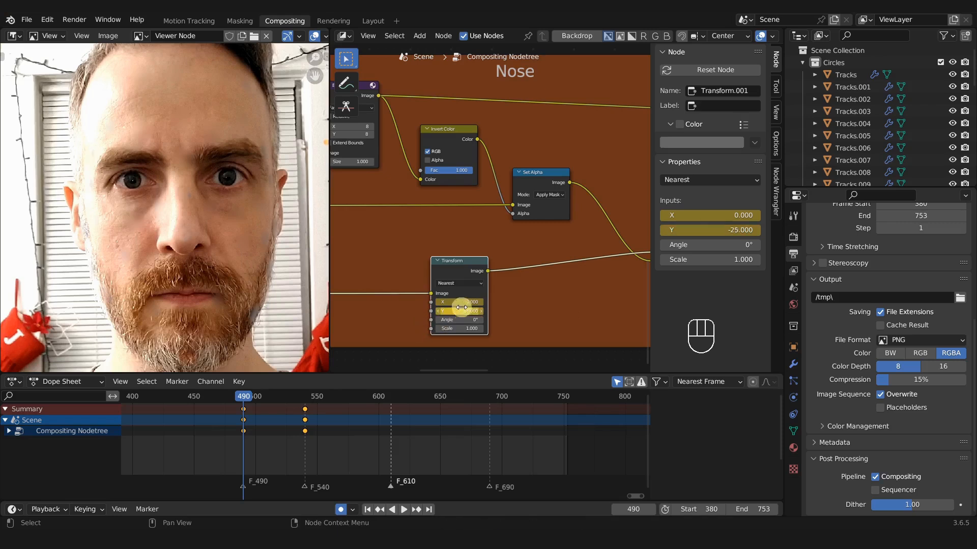
{"action": "left_click", "coordinate": [461, 311]}
{"action": "type", "text": "-30"}
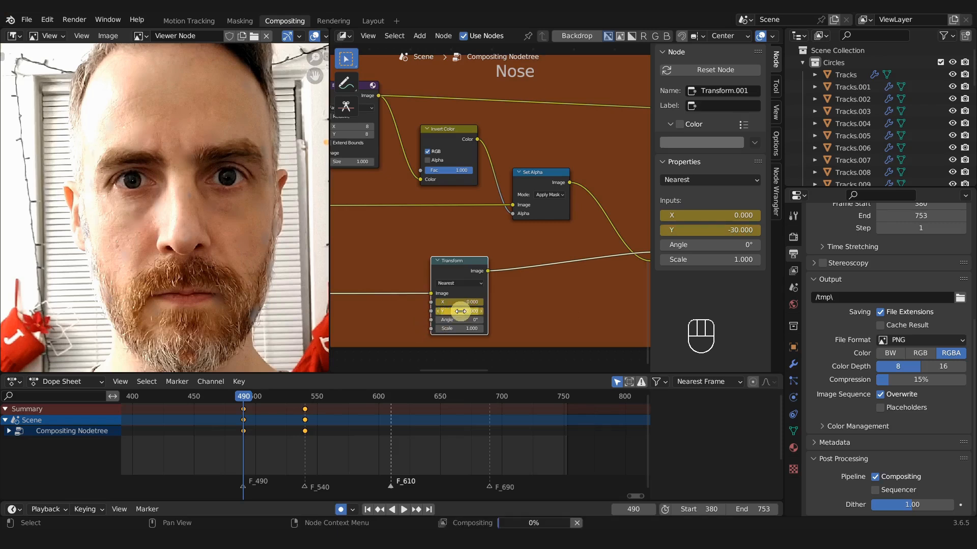
{"action": "key", "text": "Return"}
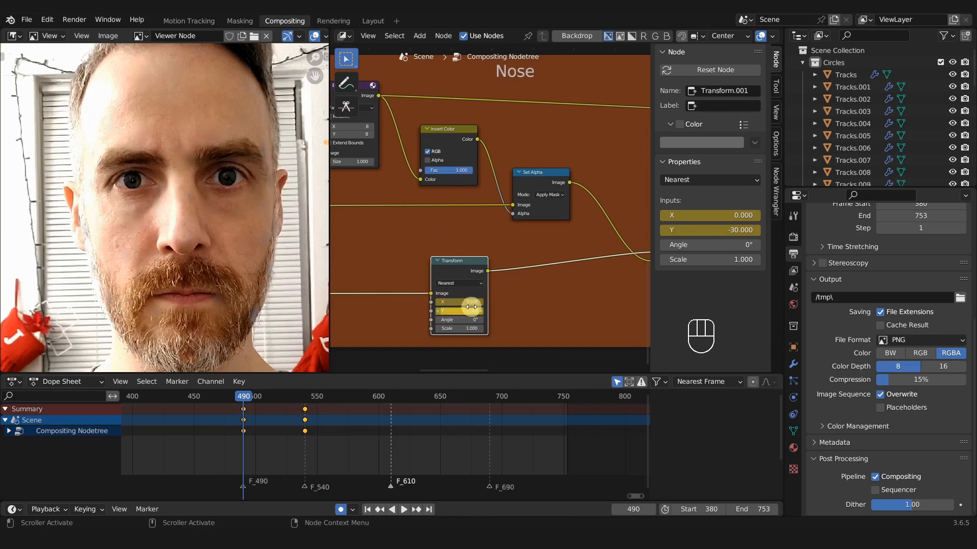
{"action": "left_click", "coordinate": [341, 509]}
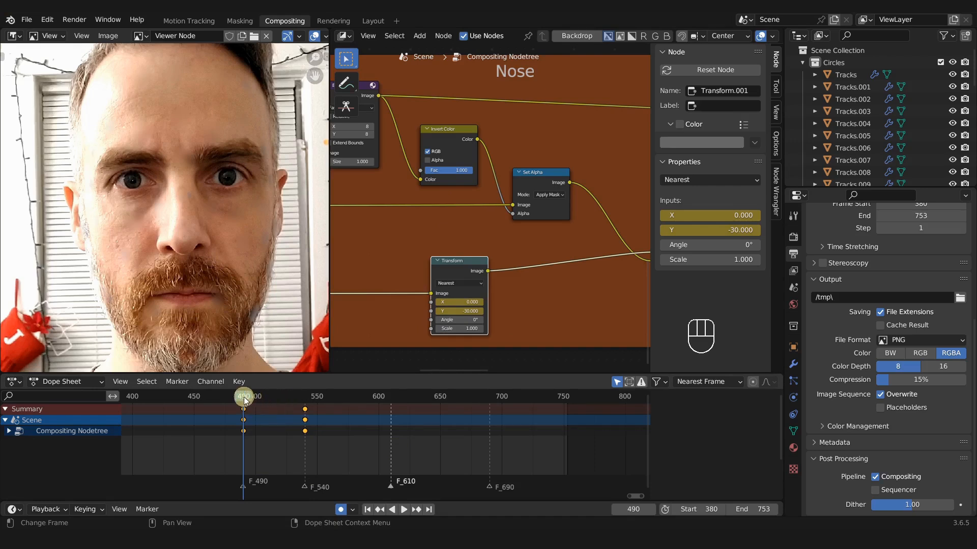
Examine the composited face at frames 540, 518 and 490, checking the nose area against the node branches
{"action": "left_click_drag", "start_coordinate": [244, 401], "coordinate": [303, 401]}
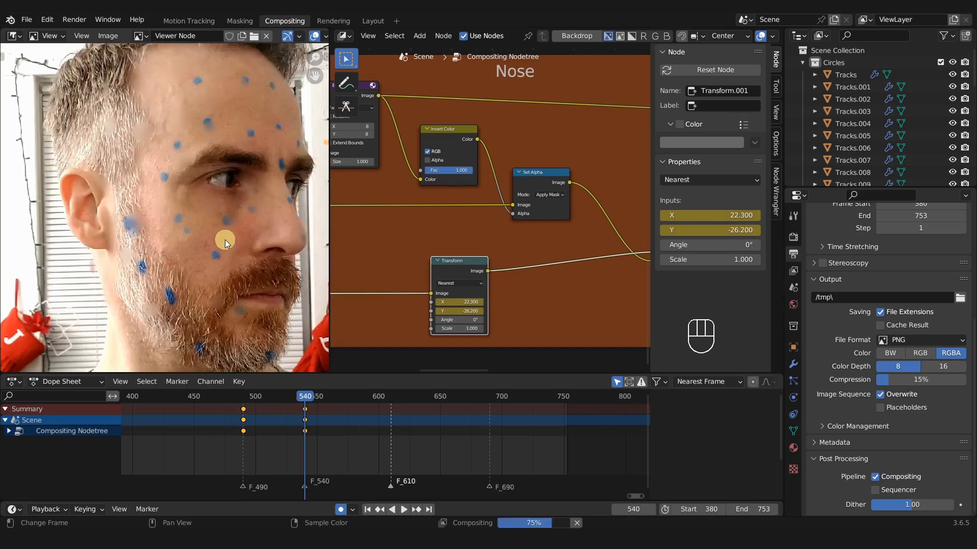
{"action": "left_click_drag", "start_coordinate": [290, 398], "coordinate": [277, 398]}
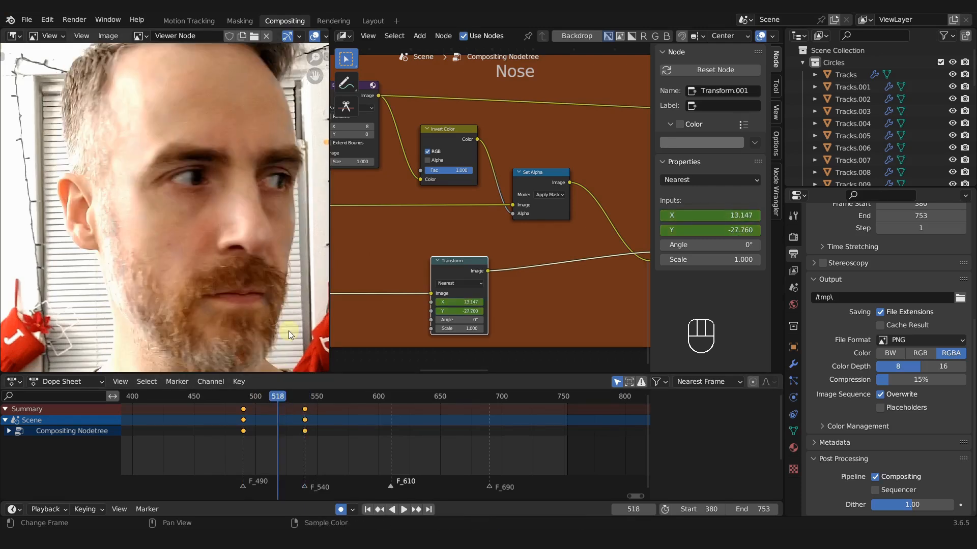
{"action": "scroll", "coordinate": [252, 249], "scroll_direction": "down", "scroll_amount": 2}
{"action": "scroll", "coordinate": [255, 250], "scroll_direction": "up", "scroll_amount": 3}
{"action": "scroll", "coordinate": [275, 262], "scroll_direction": "down", "scroll_amount": 3}
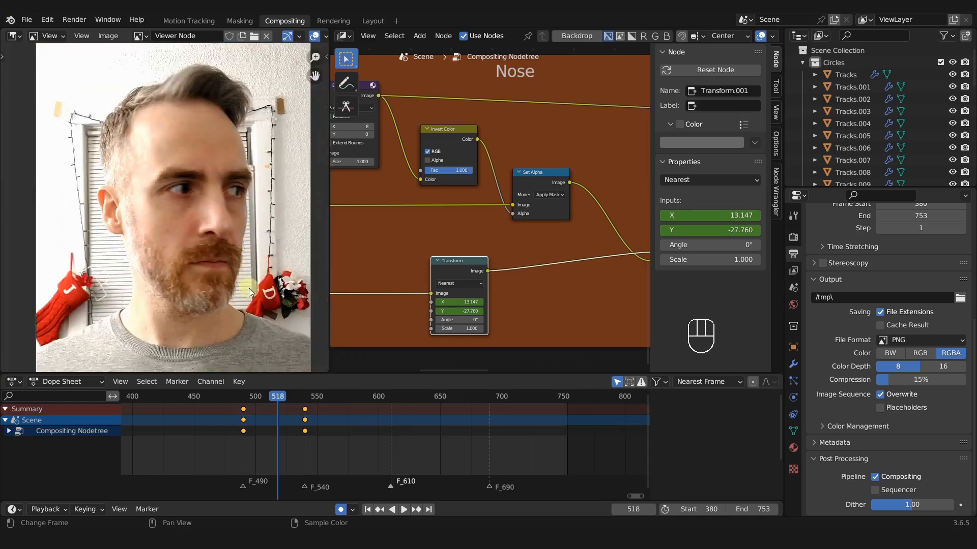
{"action": "scroll", "coordinate": [264, 186], "scroll_direction": "up", "scroll_amount": 3}
{"action": "scroll", "coordinate": [264, 186], "scroll_direction": "down", "scroll_amount": 3}
{"action": "scroll", "coordinate": [437, 214], "scroll_direction": "down", "scroll_amount": 4}
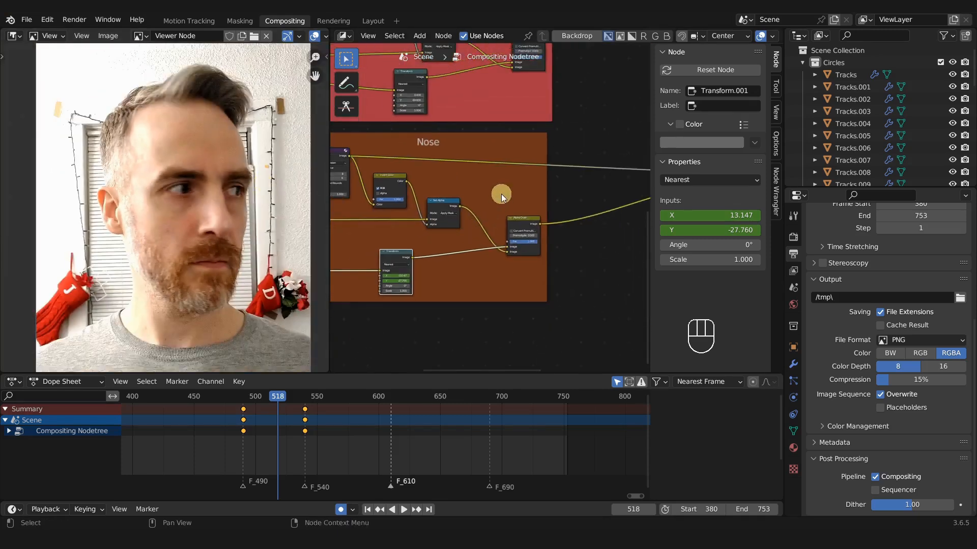
{"action": "scroll", "coordinate": [501, 196], "scroll_direction": "down", "scroll_amount": 3}
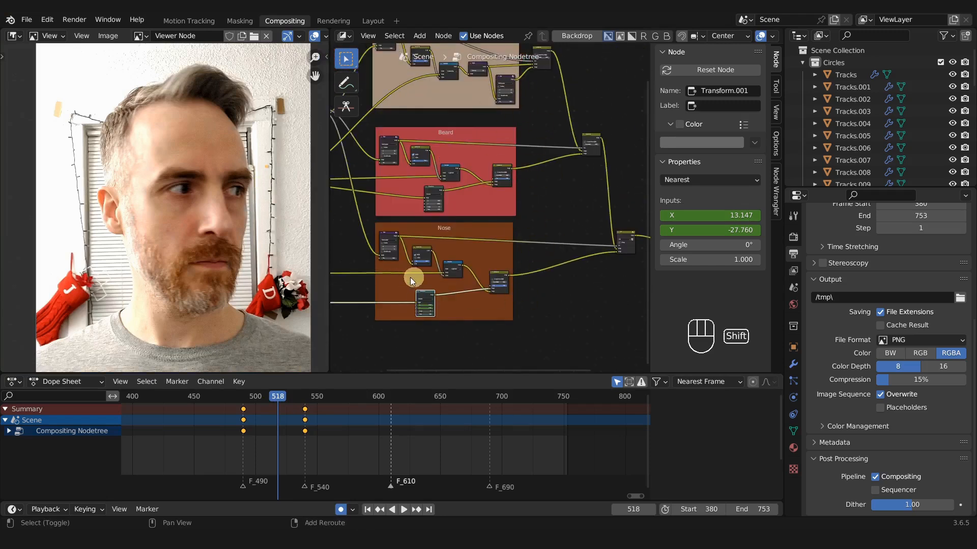
{"action": "middle_click_drag", "start_coordinate": [412, 281], "coordinate": [492, 280], "text": "shift"}
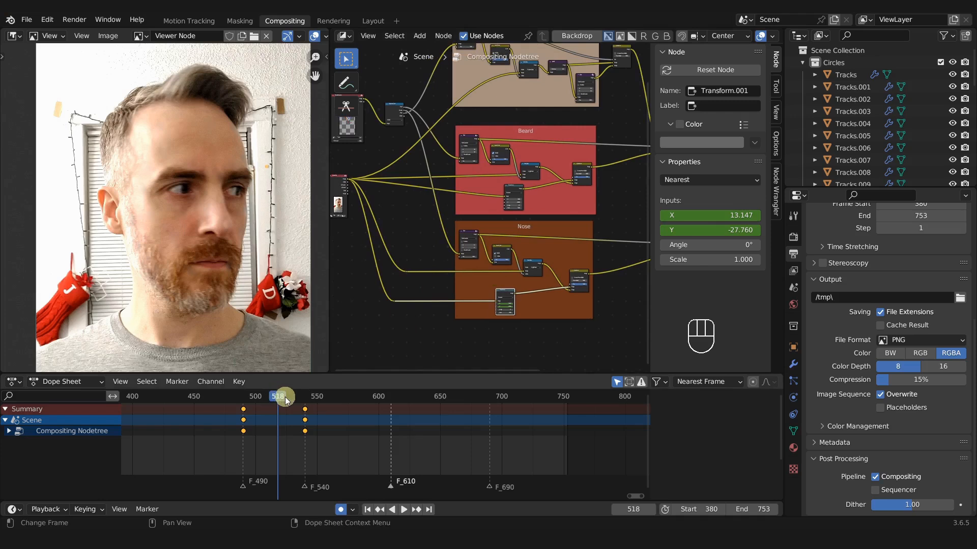
{"action": "left_click_drag", "start_coordinate": [286, 398], "coordinate": [305, 399]}
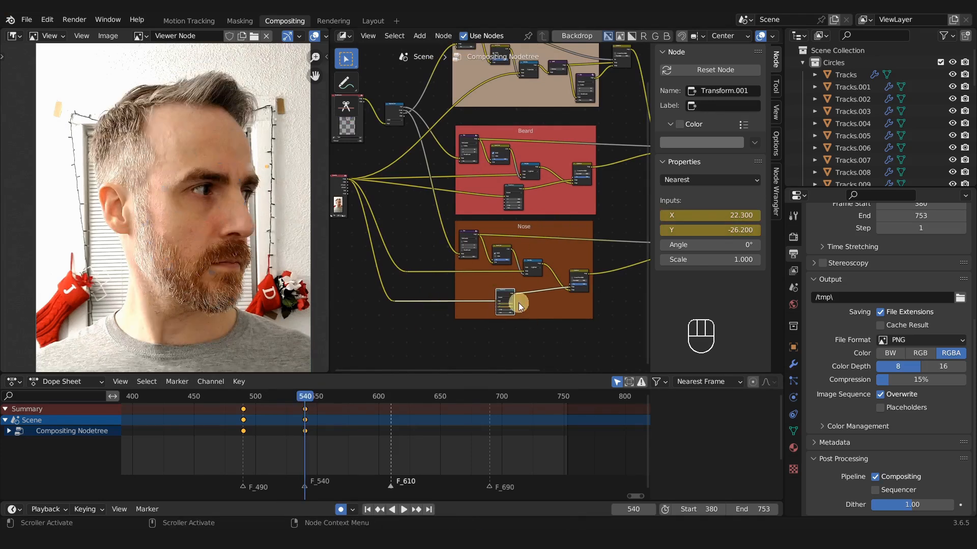
{"action": "left_click", "coordinate": [246, 209]}
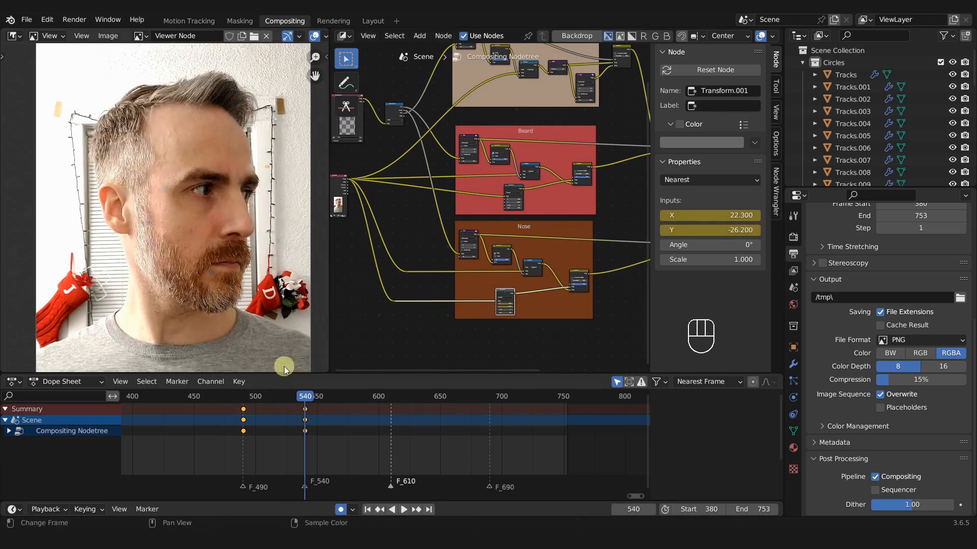
{"action": "left_click", "coordinate": [243, 398]}
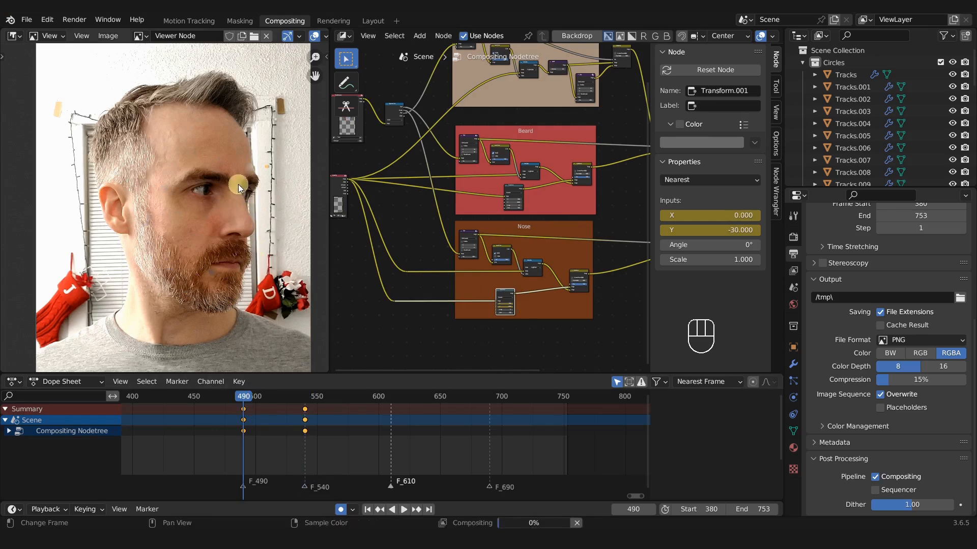
Move the Render Layers node slightly away from the Separate Color node, then nudge the Separate Color node
{"action": "scroll", "coordinate": [533, 181], "scroll_direction": "down", "scroll_amount": 1}
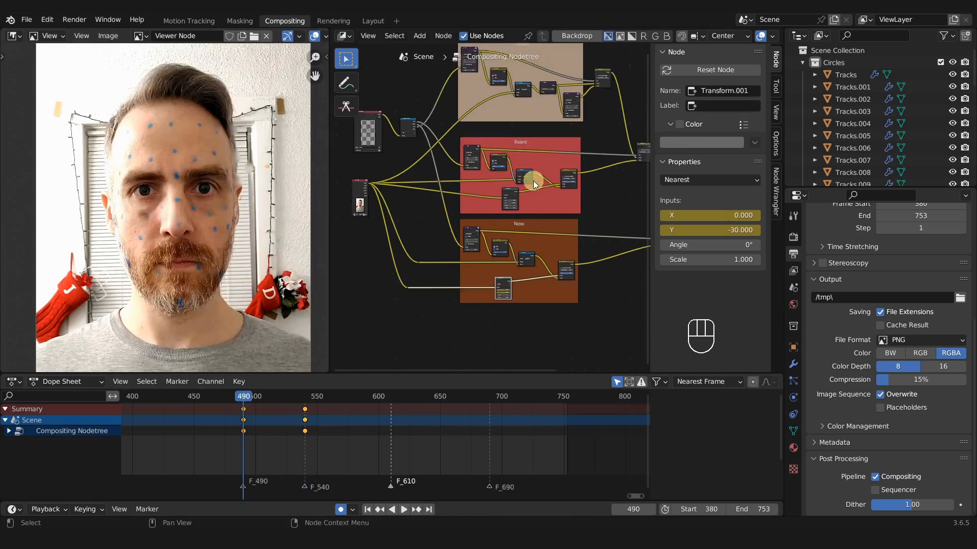
{"action": "key", "text": "Home"}
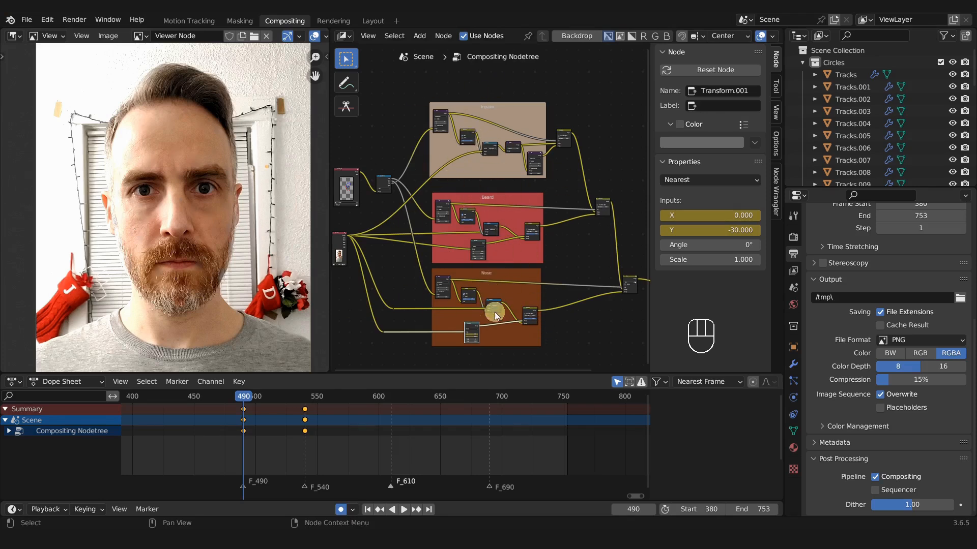
{"action": "scroll", "coordinate": [398, 179], "scroll_direction": "up", "scroll_amount": 3}
{"action": "scroll", "coordinate": [398, 179], "scroll_direction": "down", "scroll_amount": 3}
{"action": "middle_click_drag", "start_coordinate": [398, 194], "coordinate": [493, 203], "text": "shift"}
{"action": "scroll", "coordinate": [493, 204], "scroll_direction": "up", "scroll_amount": 3}
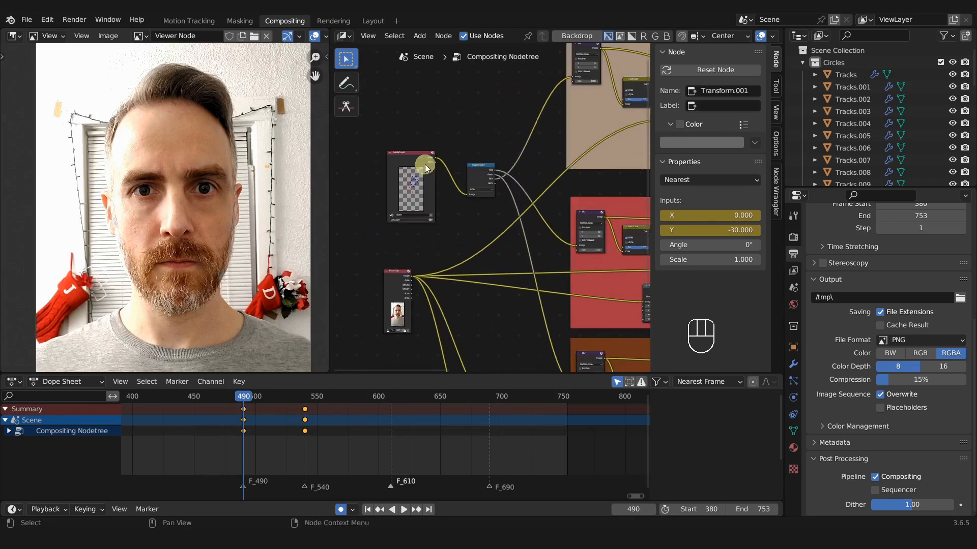
{"action": "left_click_drag", "start_coordinate": [425, 164], "coordinate": [414, 163]}
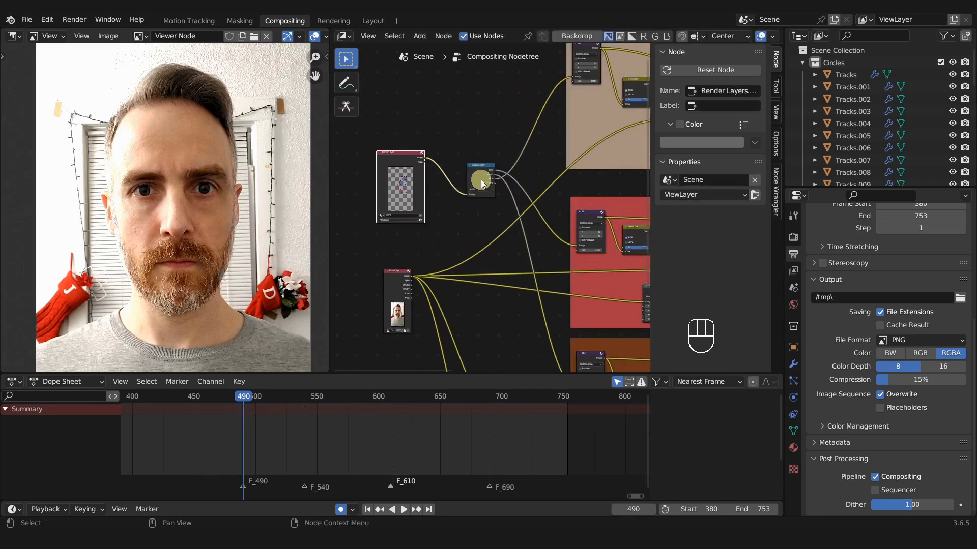
{"action": "left_click_drag", "start_coordinate": [481, 185], "coordinate": [478, 183]}
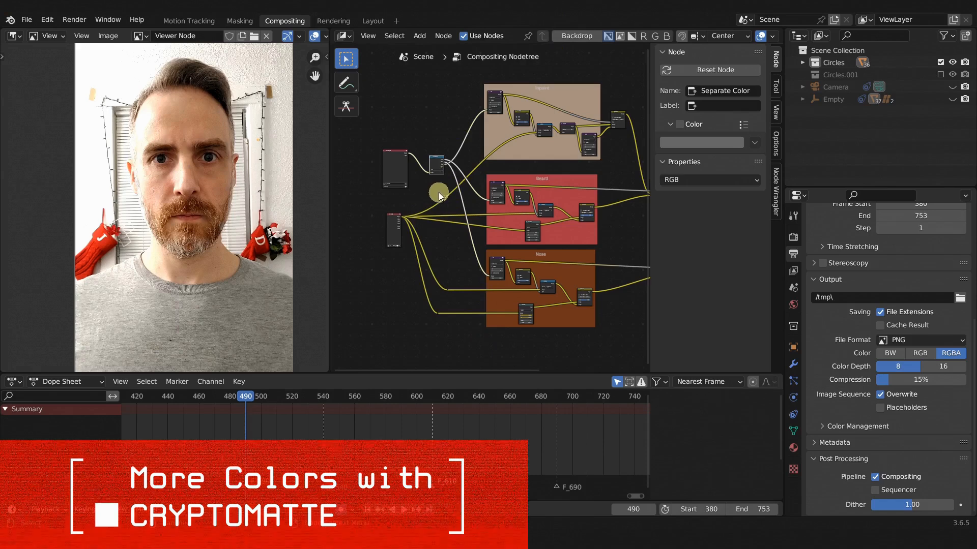
{"action": "scroll", "coordinate": [420, 206], "scroll_direction": "up", "scroll_amount": 3}
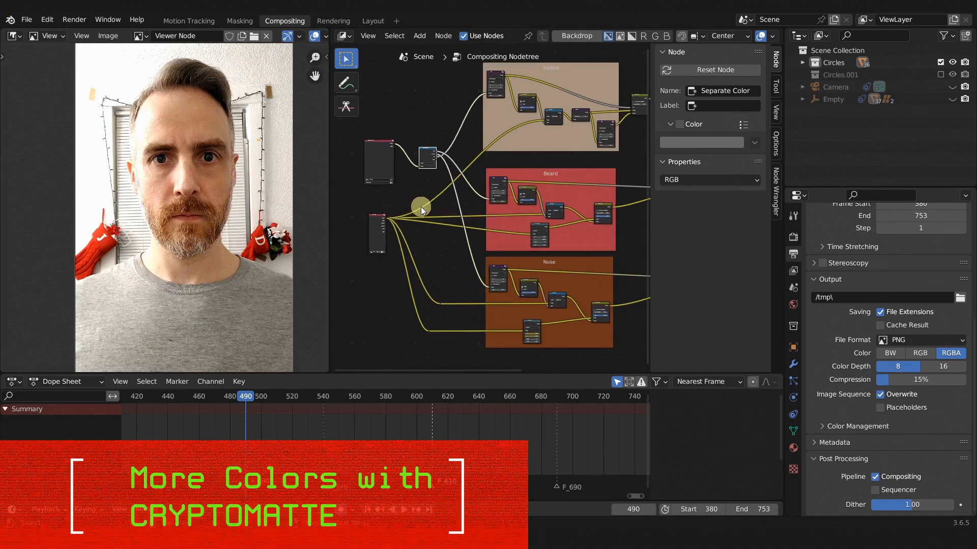
In the Layout workspace, enable the Cryptomatte Material pass for the view layer
{"action": "left_click", "coordinate": [373, 21]}
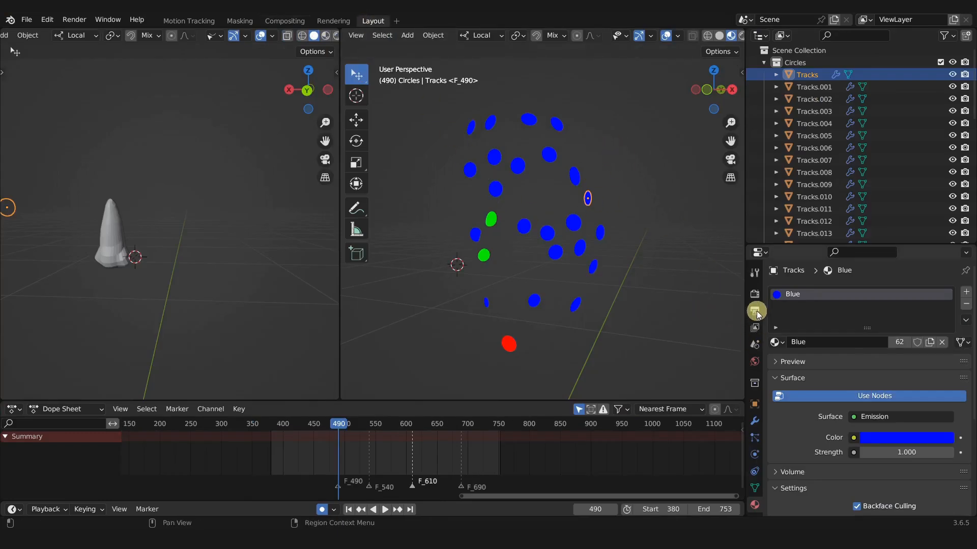
{"action": "left_click", "coordinate": [755, 328]}
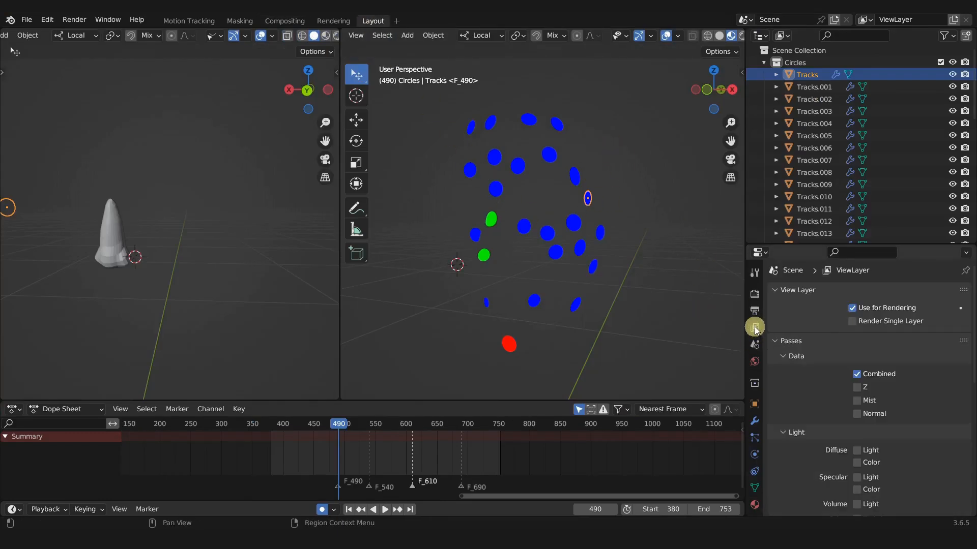
{"action": "scroll", "coordinate": [806, 339], "scroll_direction": "down", "scroll_amount": 12}
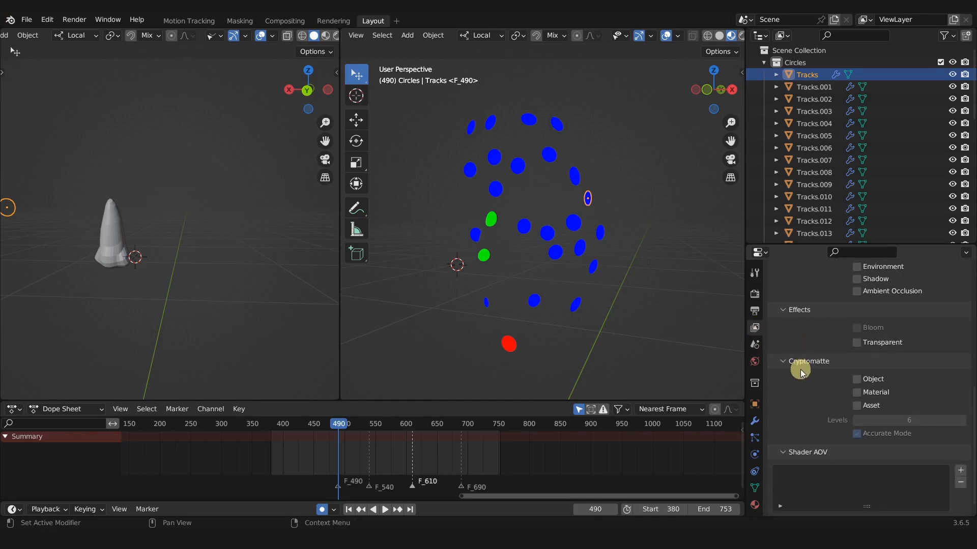
{"action": "left_click", "coordinate": [857, 394]}
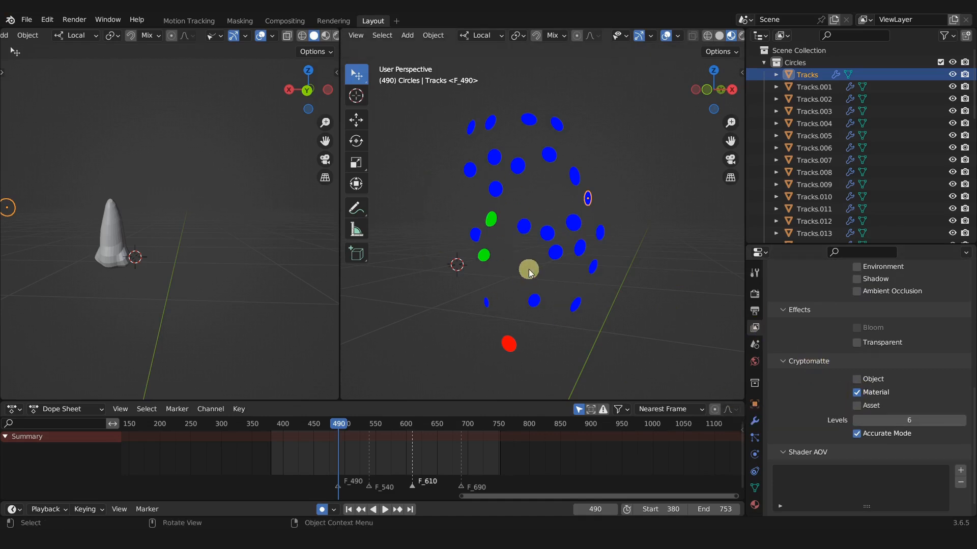
{"action": "middle_click_drag", "start_coordinate": [518, 261], "coordinate": [556, 258]}
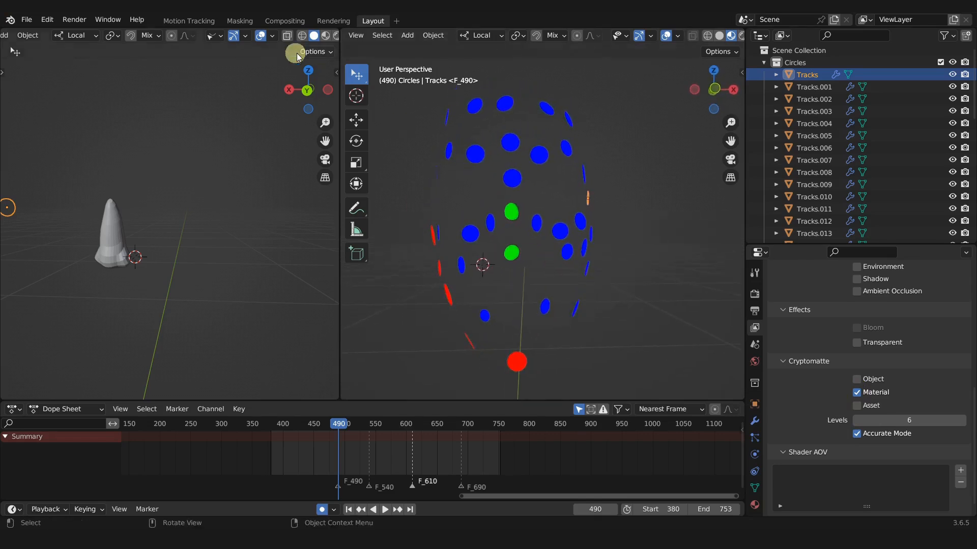
Return to the Compositing workspace and set the render resolution to 540 x 960 px
{"action": "left_click", "coordinate": [283, 20]}
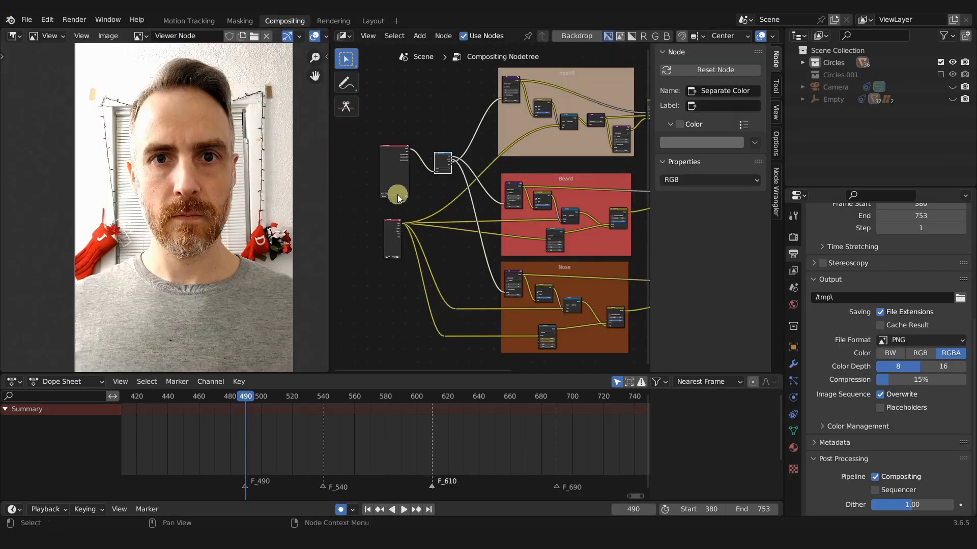
{"action": "key", "text": "ctrl+F12"}
{"action": "scroll", "coordinate": [886, 295], "scroll_direction": "up", "scroll_amount": 8}
{"action": "scroll", "coordinate": [886, 294], "scroll_direction": "up", "scroll_amount": 1}
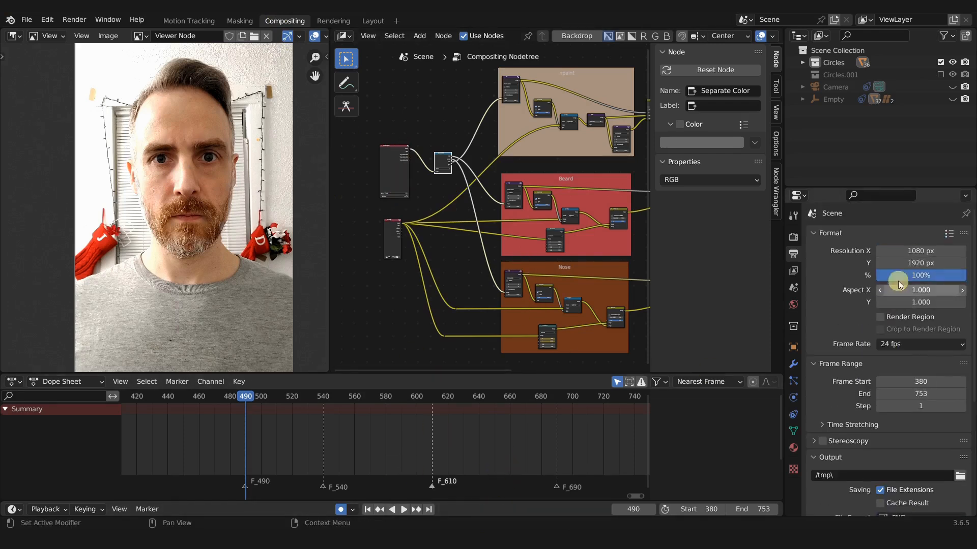
{"action": "left_click", "coordinate": [922, 251]}
{"action": "type", "text": "540"}
{"action": "key", "text": "Tab"}
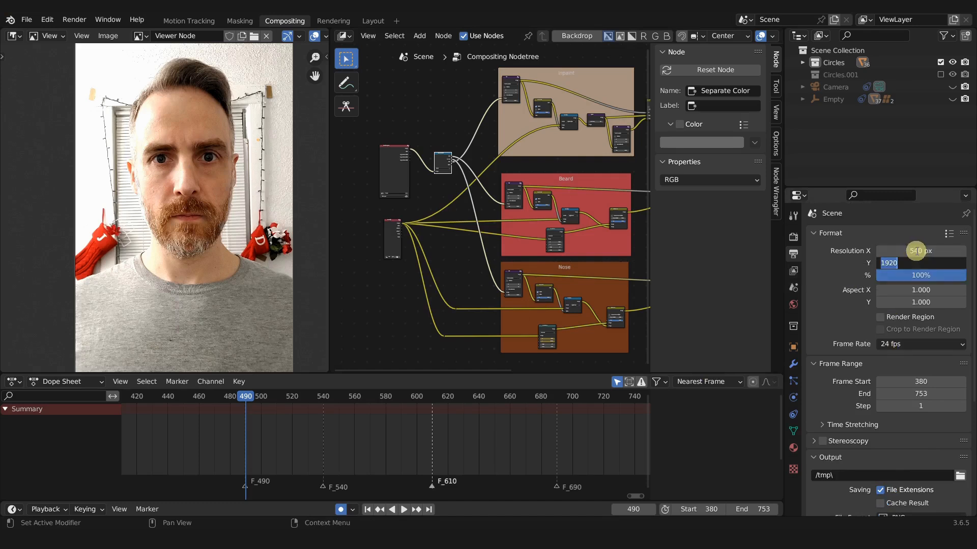
{"action": "type", "text": "960"}
{"action": "key", "text": "Return"}
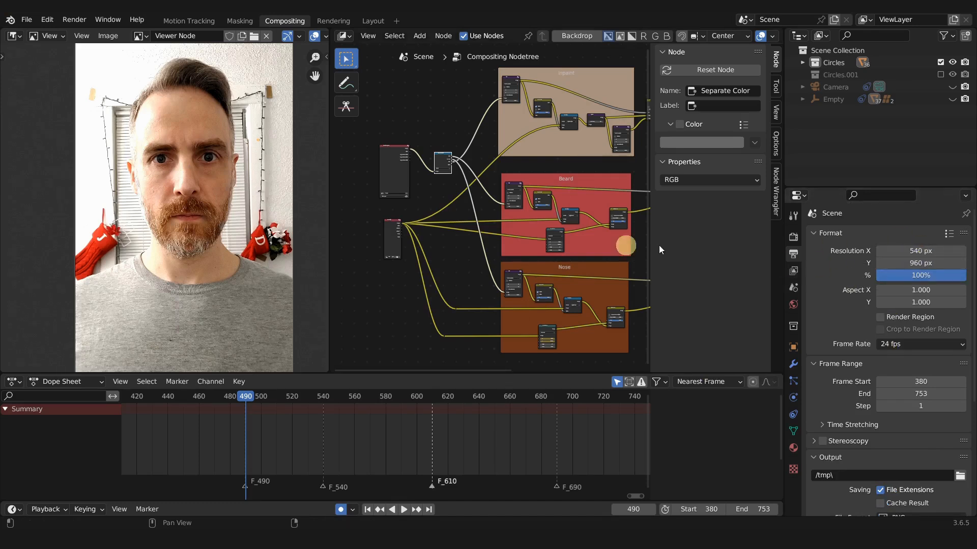
Move the Movie Clip node away from the branches and gather its outgoing image links through one reroute
{"action": "scroll", "coordinate": [408, 224], "scroll_direction": "up", "scroll_amount": 2}
{"action": "scroll", "coordinate": [408, 223], "scroll_direction": "up", "scroll_amount": 1}
{"action": "middle_click_drag", "start_coordinate": [427, 221], "coordinate": [566, 197]}
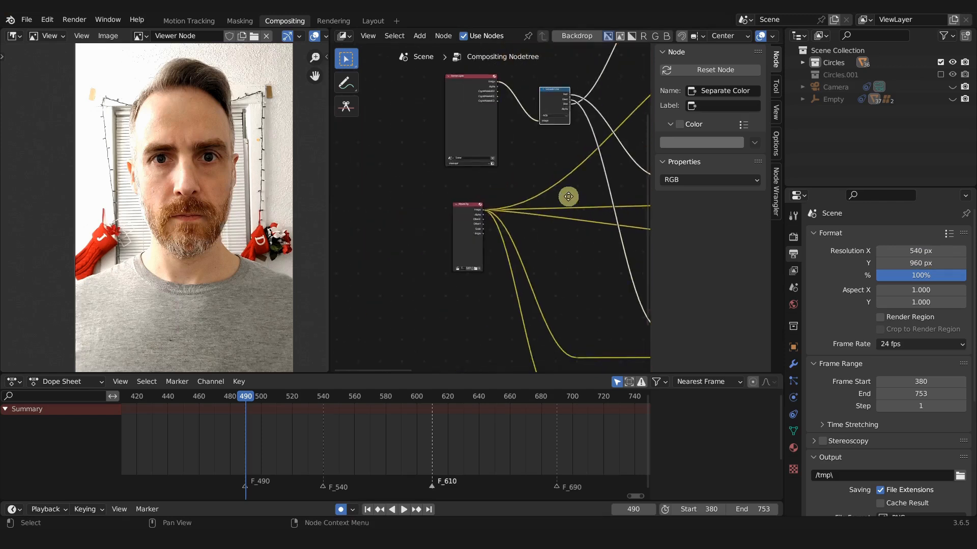
{"action": "left_click_drag", "start_coordinate": [469, 215], "coordinate": [402, 231]}
{"action": "mouse_move", "coordinate": [493, 190]}
{"action": "right_mouse_down", "text": "shift"}
{"action": "mouse_move", "coordinate": [488, 247]}
{"action": "mouse_move", "coordinate": [456, 290]}
{"action": "right_mouse_up", "text": "shift"}
{"action": "left_click_drag", "start_coordinate": [488, 243], "coordinate": [538, 229]}
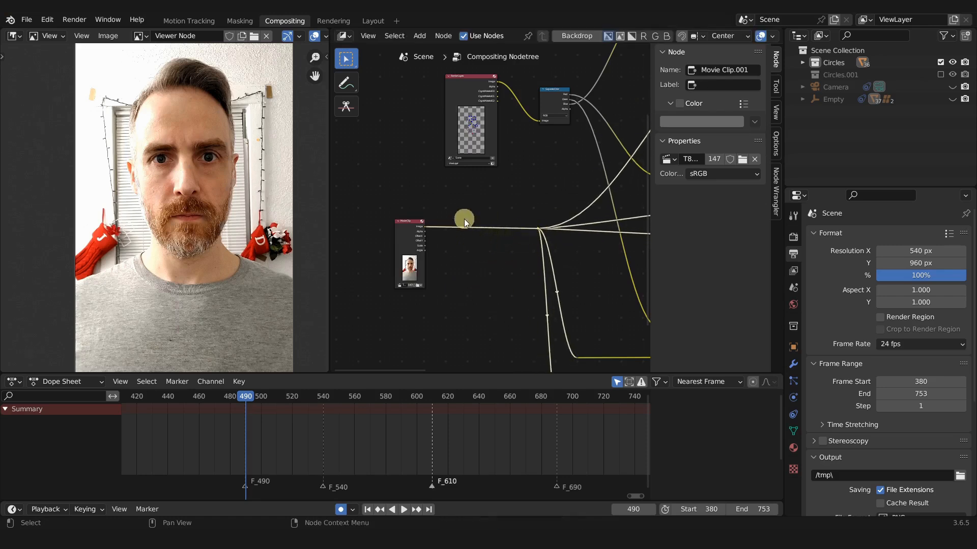
Add a Scale node on the link between the Movie Clip node and the reroute
{"action": "key", "text": "shift+a"}
{"action": "type", "text": "sca"}
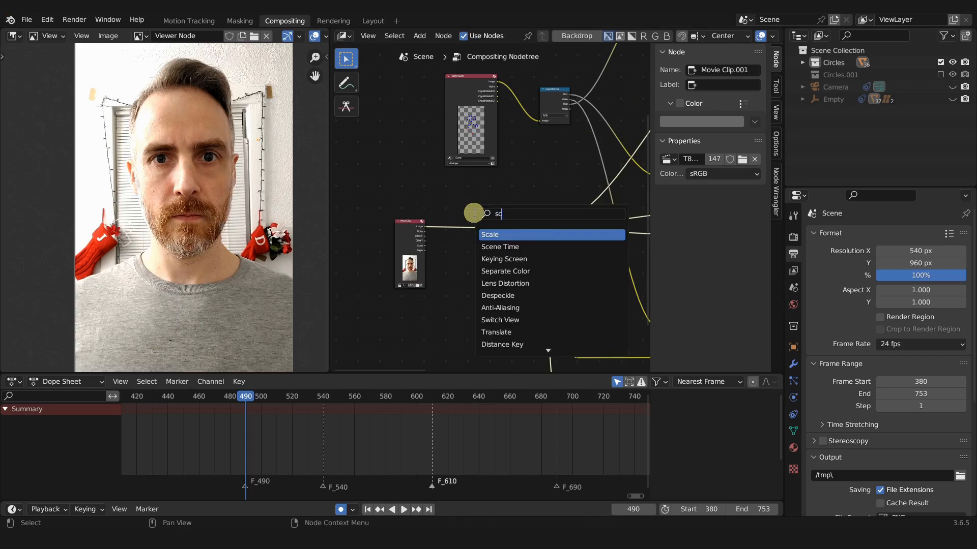
{"action": "left_click", "coordinate": [494, 235]}
{"action": "left_click", "coordinate": [469, 238]}
{"action": "scroll", "coordinate": [465, 240], "scroll_direction": "up", "scroll_amount": 2}
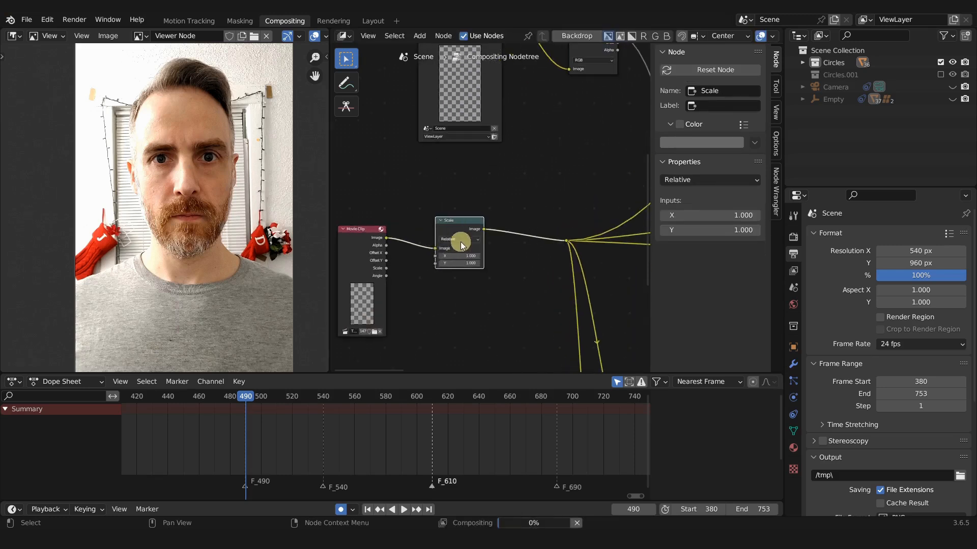
Set the Scale node to Render Size with Stretch and check the composited face in the viewer
{"action": "left_click", "coordinate": [459, 271]}
{"action": "scroll", "coordinate": [510, 298], "scroll_direction": "up", "scroll_amount": 3}
{"action": "middle_click_drag", "start_coordinate": [508, 292], "coordinate": [569, 277]}
{"action": "scroll", "coordinate": [220, 201], "scroll_direction": "up", "scroll_amount": 1}
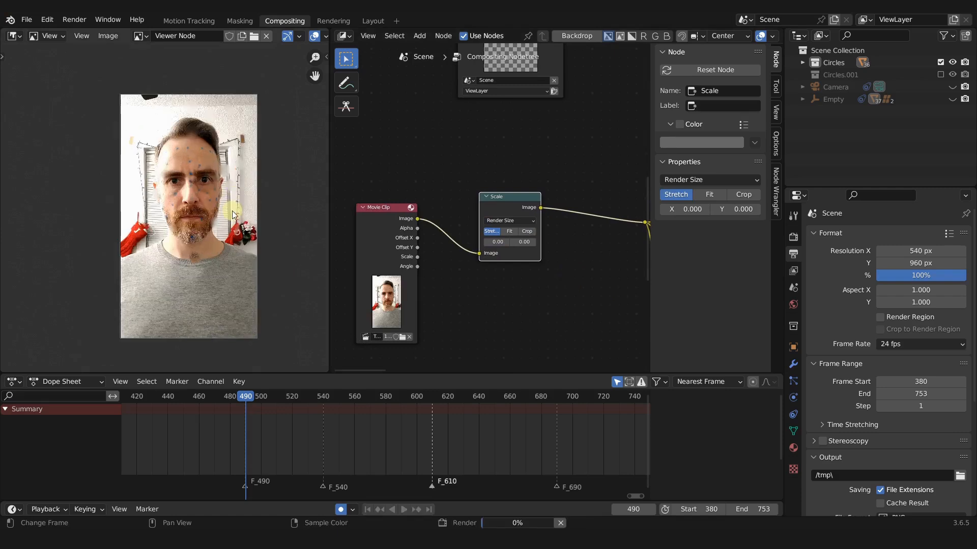
{"action": "scroll", "coordinate": [232, 210], "scroll_direction": "up", "scroll_amount": 3}
{"action": "scroll", "coordinate": [234, 208], "scroll_direction": "down", "scroll_amount": 1}
{"action": "middle_click_drag", "start_coordinate": [234, 209], "coordinate": [207, 229]}
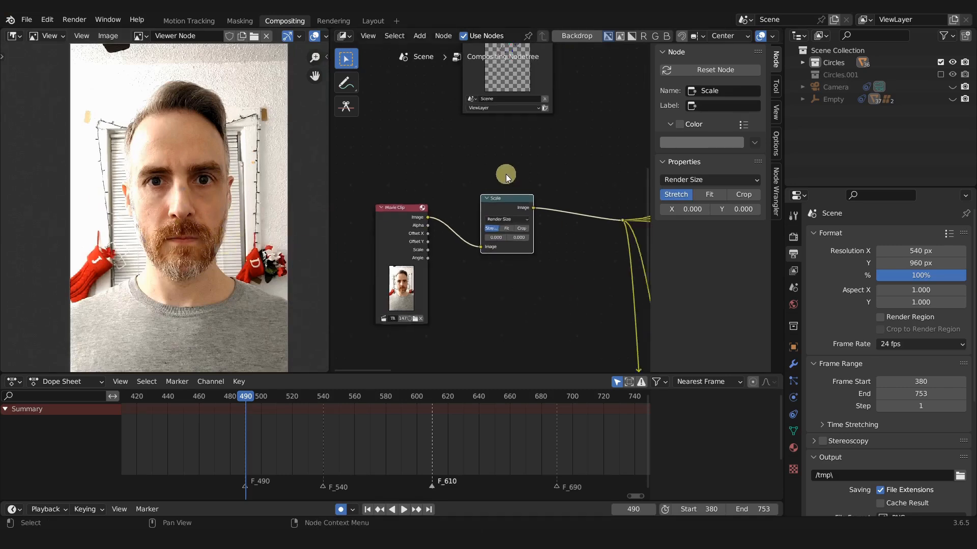
Move the Render Layers node away from the Separate Color node to make room between them
{"action": "middle_click_drag", "start_coordinate": [506, 174], "coordinate": [517, 325]}
{"action": "left_click_drag", "start_coordinate": [505, 184], "coordinate": [402, 168]}
{"action": "scroll", "coordinate": [450, 214], "scroll_direction": "up", "scroll_amount": 3}
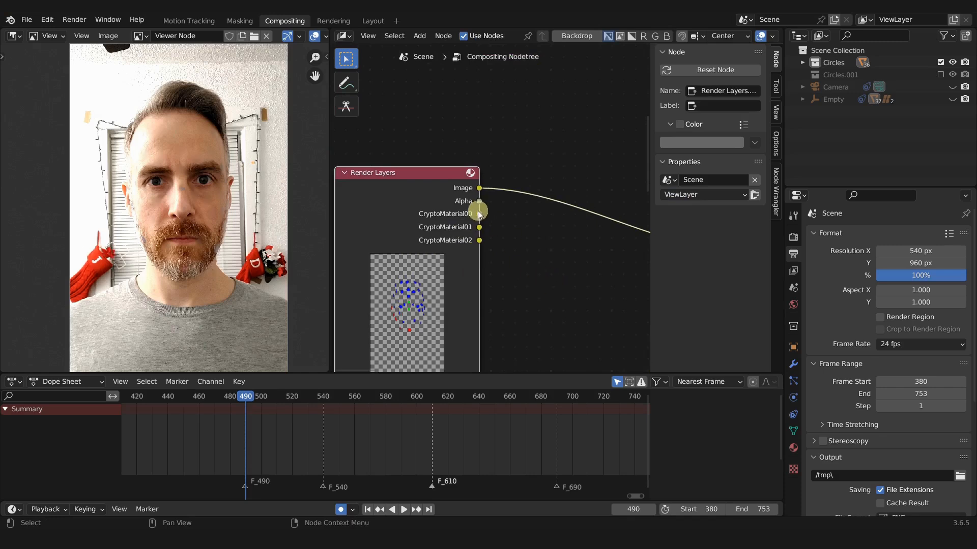
{"action": "middle_click_drag", "start_coordinate": [578, 251], "coordinate": [495, 230], "text": "shift"}
{"action": "scroll", "coordinate": [447, 211], "scroll_direction": "down", "scroll_amount": 1}
{"action": "left_click", "coordinate": [490, 226]}
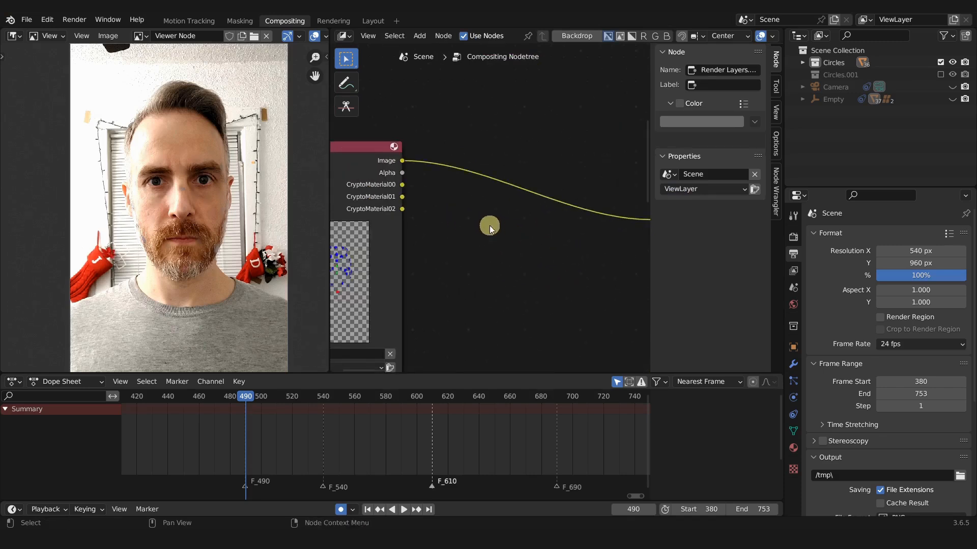
Add a Cryptomatte node beside Render Layers and connect CryptoMaterial00 to its Image input
{"action": "key", "text": "shift+a"}
{"action": "left_click", "coordinate": [511, 266]}
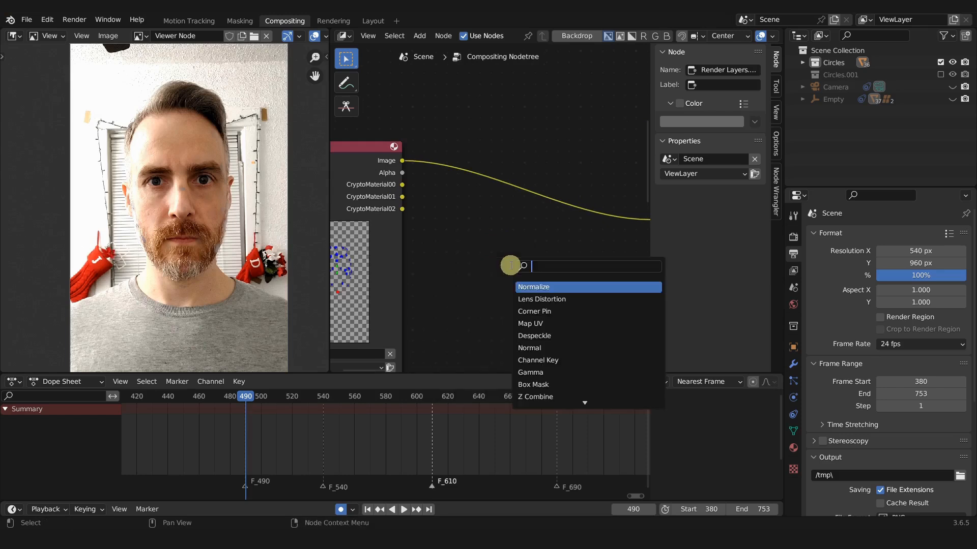
{"action": "type", "text": "cryp"}
{"action": "key", "text": "Return"}
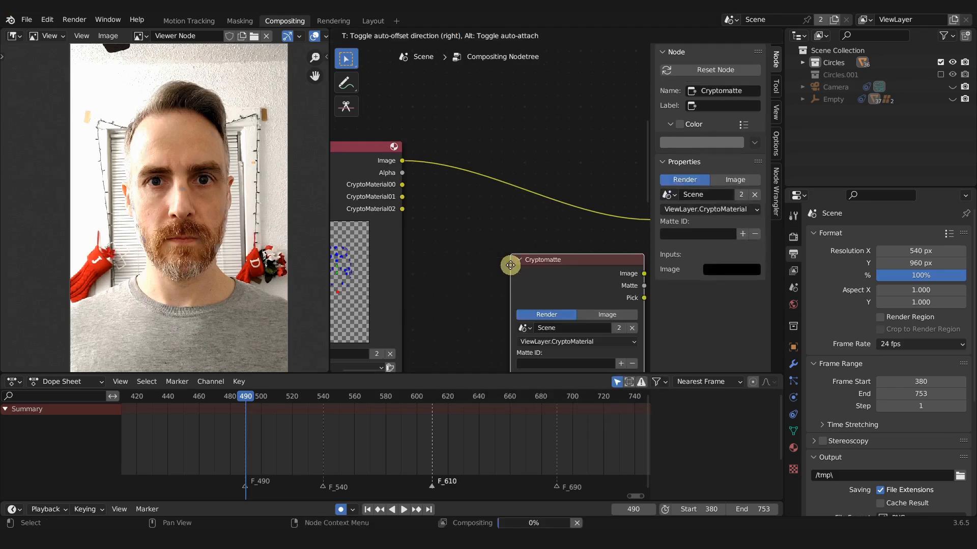
{"action": "left_click", "coordinate": [468, 239]}
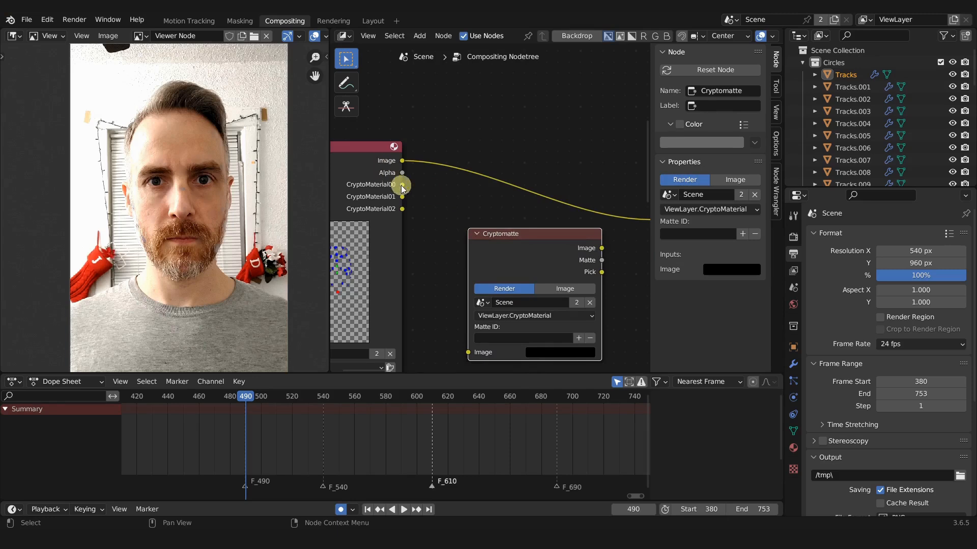
{"action": "left_click_drag", "start_coordinate": [402, 185], "coordinate": [467, 337]}
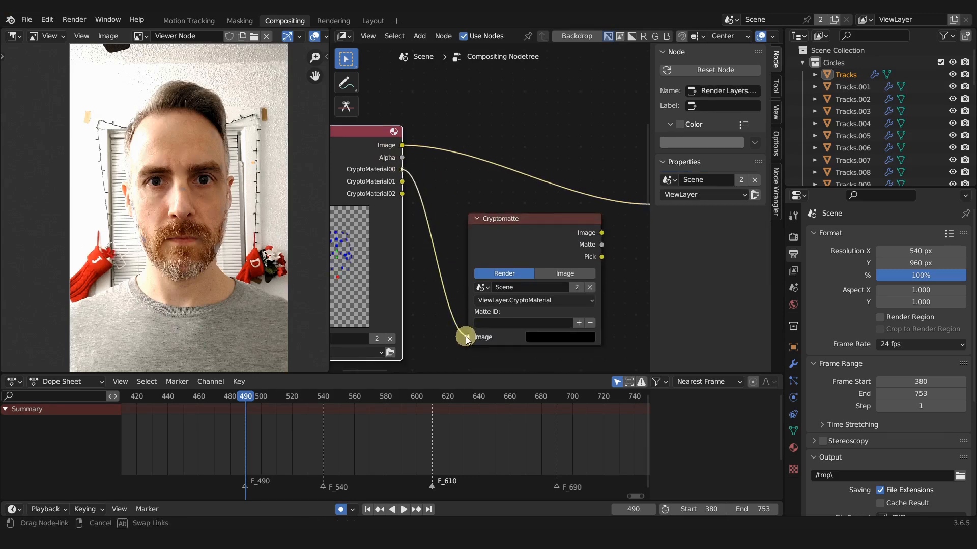
Cycle the Cryptomatte node's outputs in the viewer until Pick is shown
{"action": "scroll", "coordinate": [549, 261], "scroll_direction": "down", "scroll_amount": 2}
{"action": "middle_click_drag", "start_coordinate": [547, 261], "coordinate": [499, 255]}
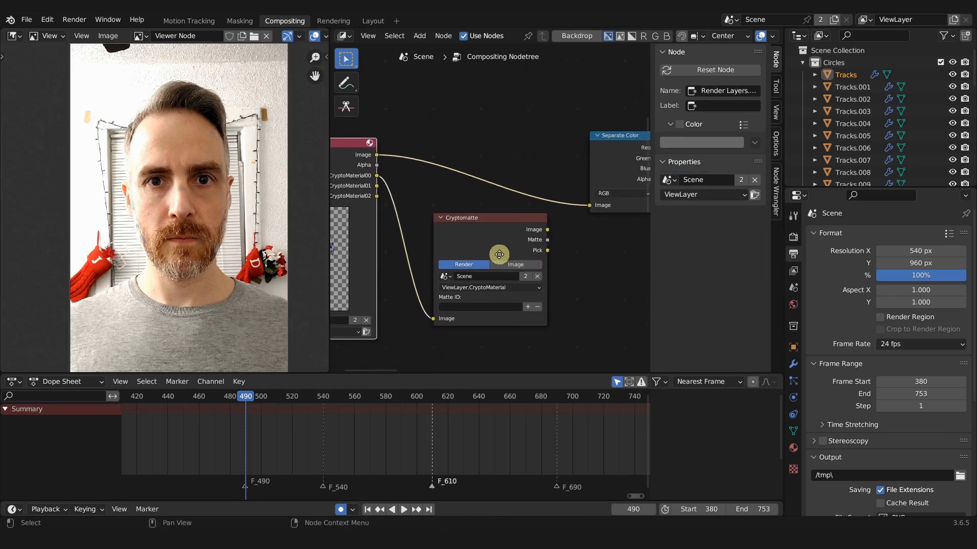
{"action": "left_click", "coordinate": [481, 223], "text": "ctrl+shift"}
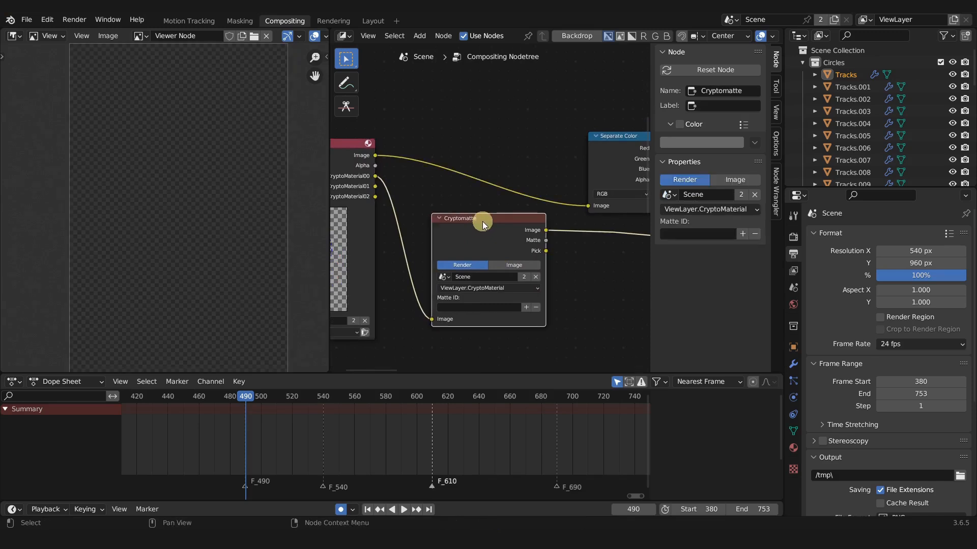
{"action": "left_click", "coordinate": [487, 228], "text": "ctrl+shift"}
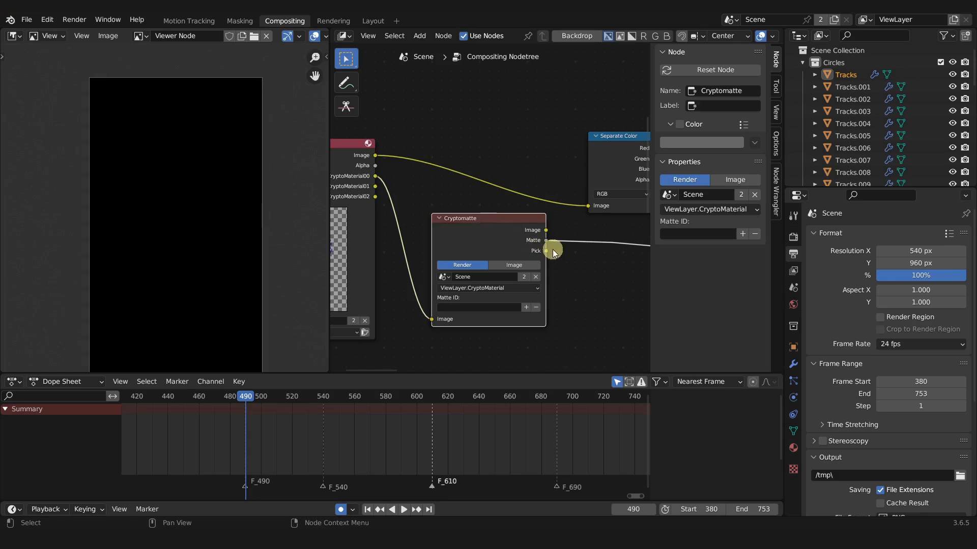
{"action": "left_click", "coordinate": [497, 229], "text": "ctrl+shift"}
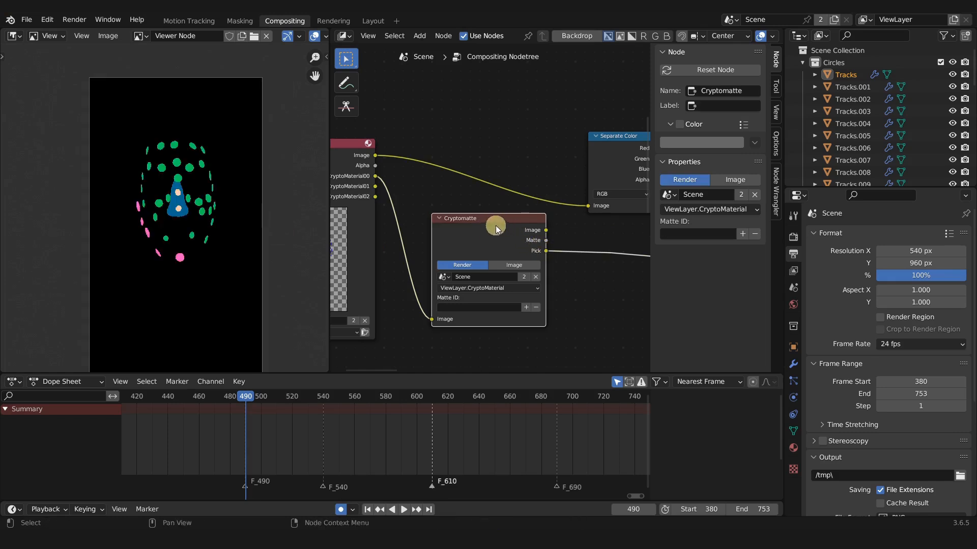
{"action": "scroll", "coordinate": [226, 249], "scroll_direction": "up", "scroll_amount": 2}
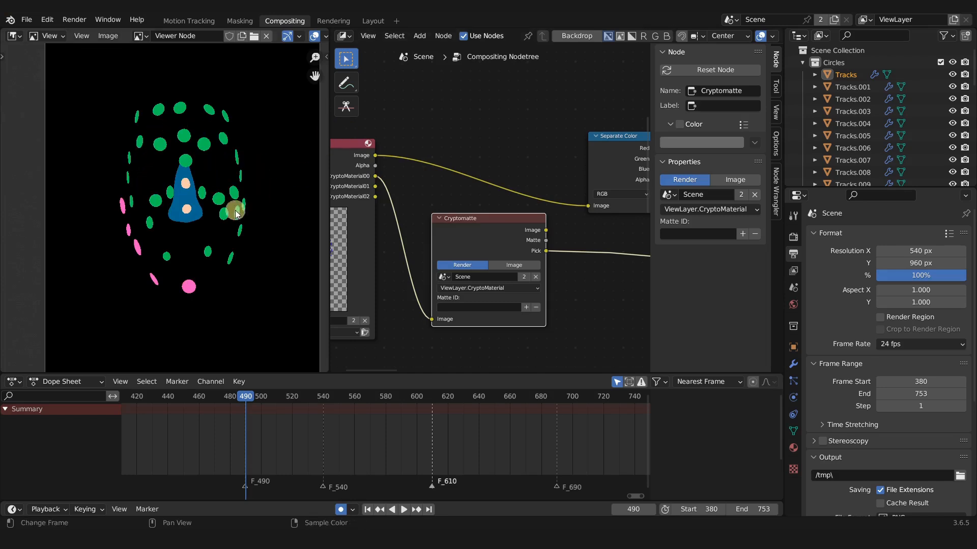
Check the dot colors in the Layout workspace, then sample a blue-material dot from the Pick image into the Cryptomatte node's Matte ID
{"action": "left_click", "coordinate": [374, 21]}
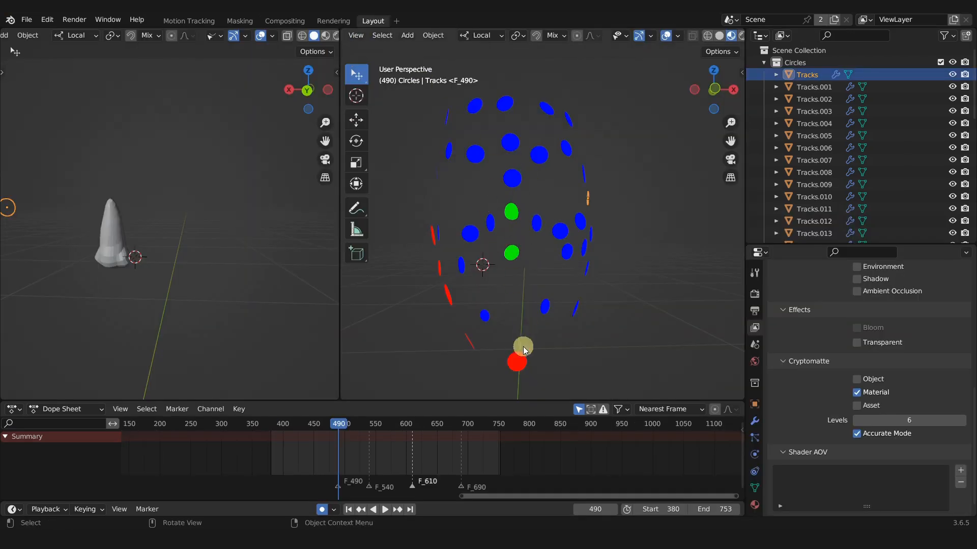
{"action": "left_click", "coordinate": [283, 20]}
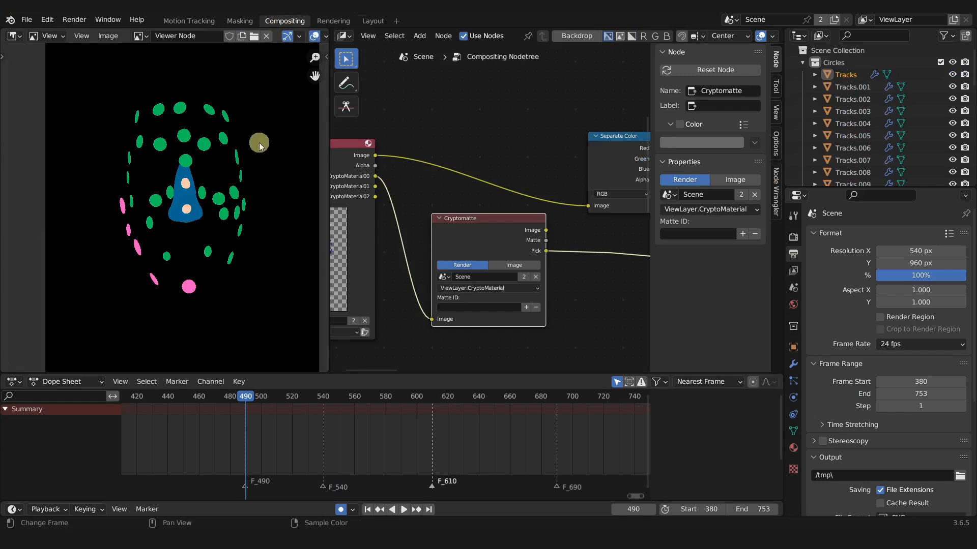
{"action": "left_click", "coordinate": [527, 308]}
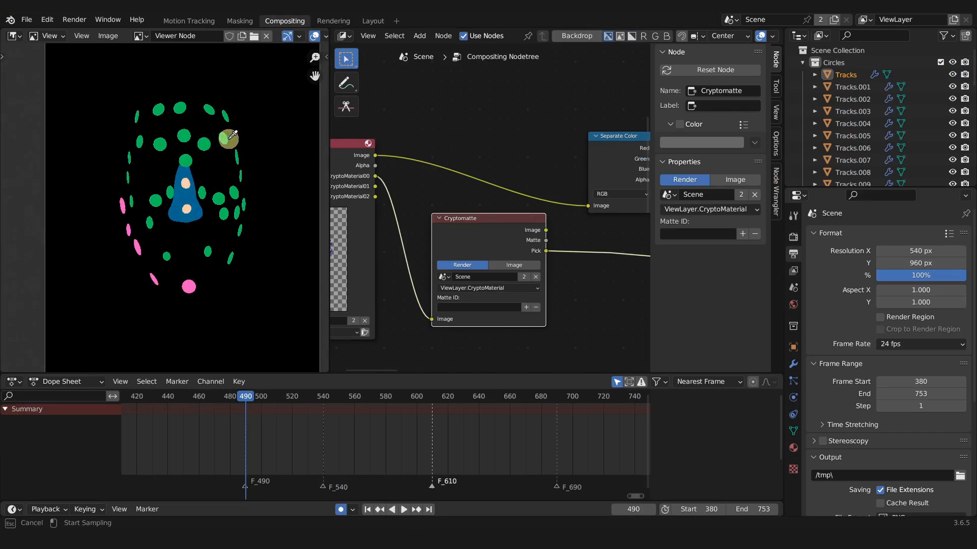
{"action": "left_click", "coordinate": [225, 135]}
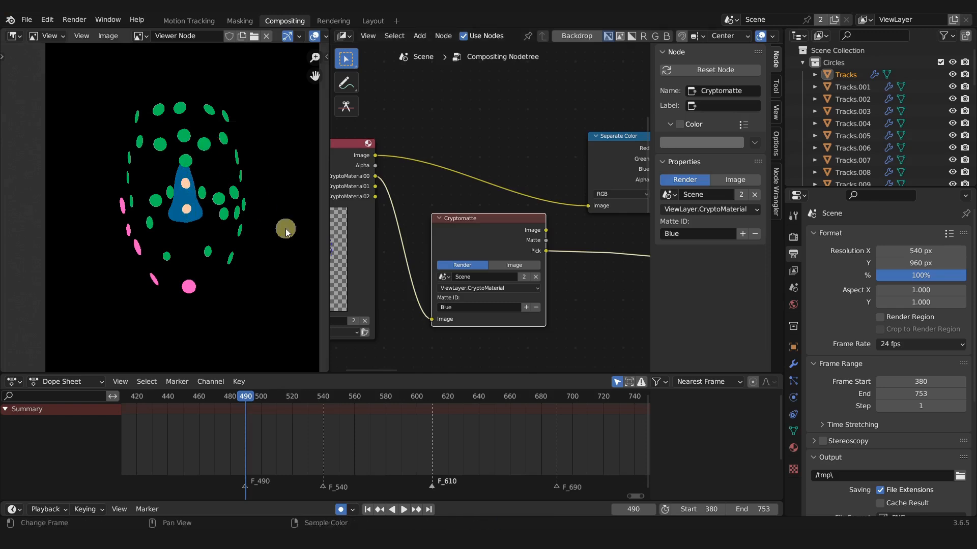
Examine how the Separate Color outputs feed the Blur nodes of the Inpaint and Beard branches
{"action": "scroll", "coordinate": [591, 285], "scroll_direction": "down", "scroll_amount": 2}
{"action": "middle_click_drag", "start_coordinate": [591, 285], "coordinate": [466, 328]}
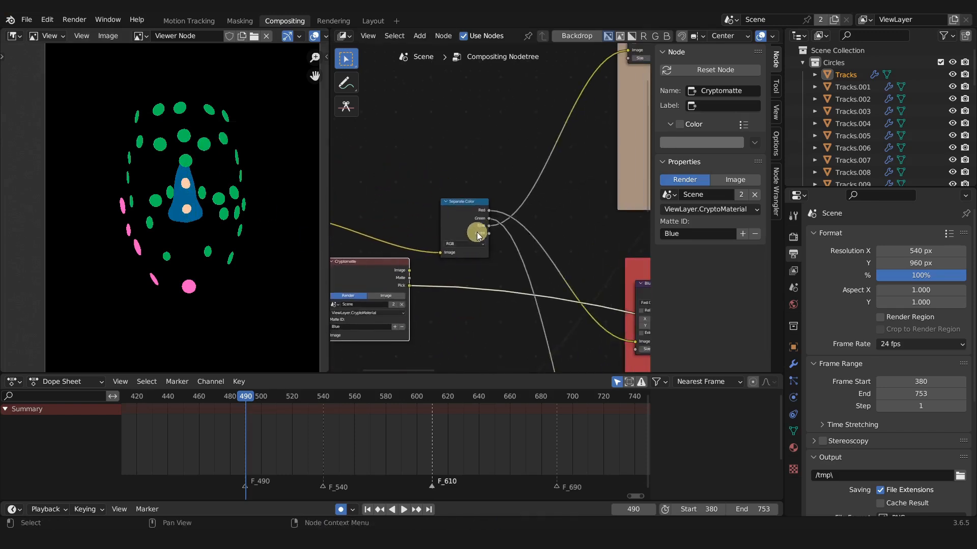
{"action": "scroll", "coordinate": [491, 227], "scroll_direction": "up", "scroll_amount": 1}
{"action": "left_click_drag", "start_coordinate": [458, 206], "coordinate": [457, 209]}
{"action": "scroll", "coordinate": [507, 218], "scroll_direction": "down", "scroll_amount": 1}
{"action": "middle_click_drag", "start_coordinate": [590, 162], "coordinate": [490, 252]}
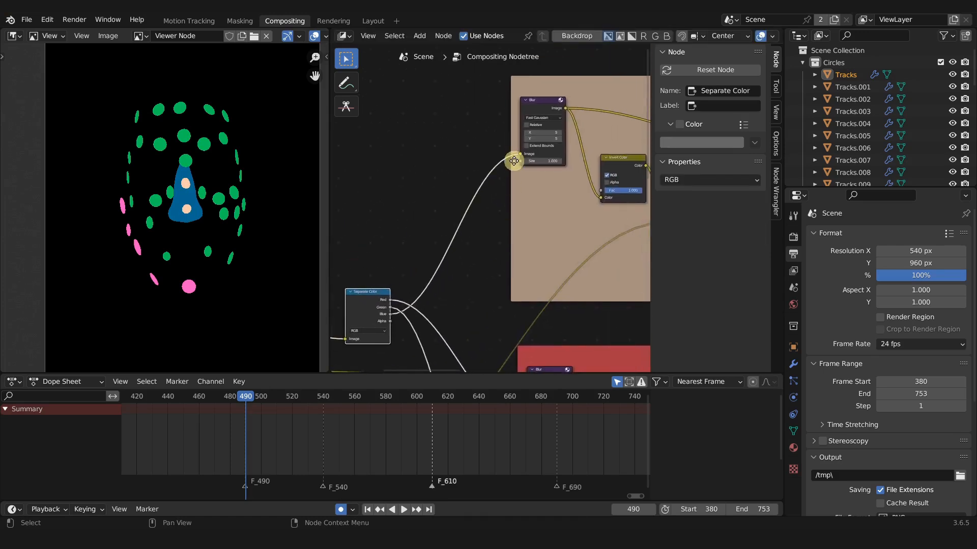
{"action": "scroll", "coordinate": [442, 202], "scroll_direction": "down", "scroll_amount": 1}
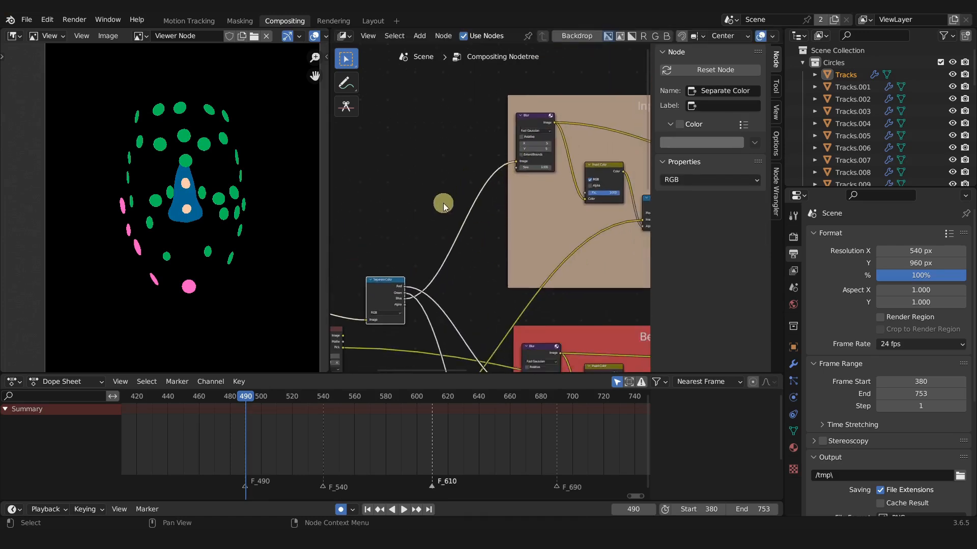
{"action": "middle_click_drag", "start_coordinate": [442, 203], "coordinate": [512, 139]}
{"action": "scroll", "coordinate": [473, 154], "scroll_direction": "up", "scroll_amount": 1}
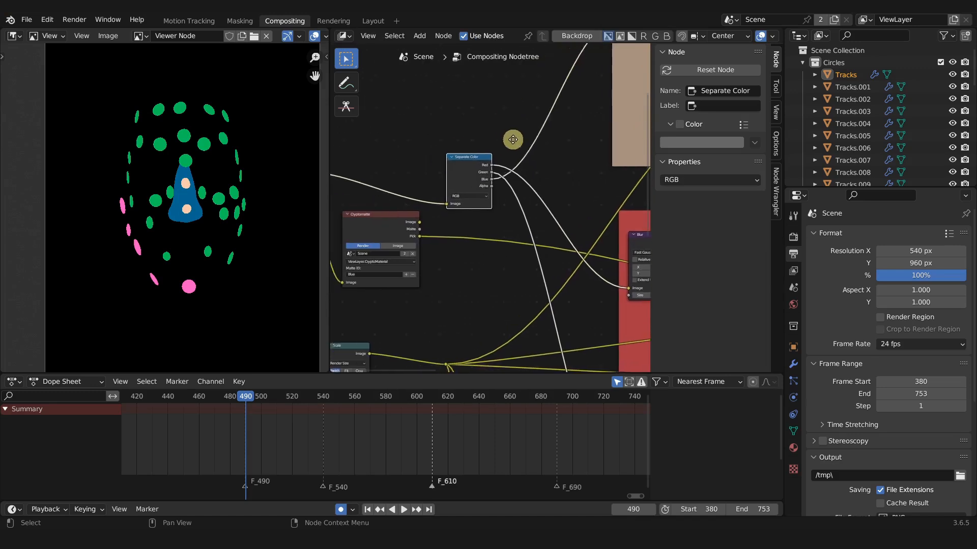
{"action": "left_click", "coordinate": [421, 238]}
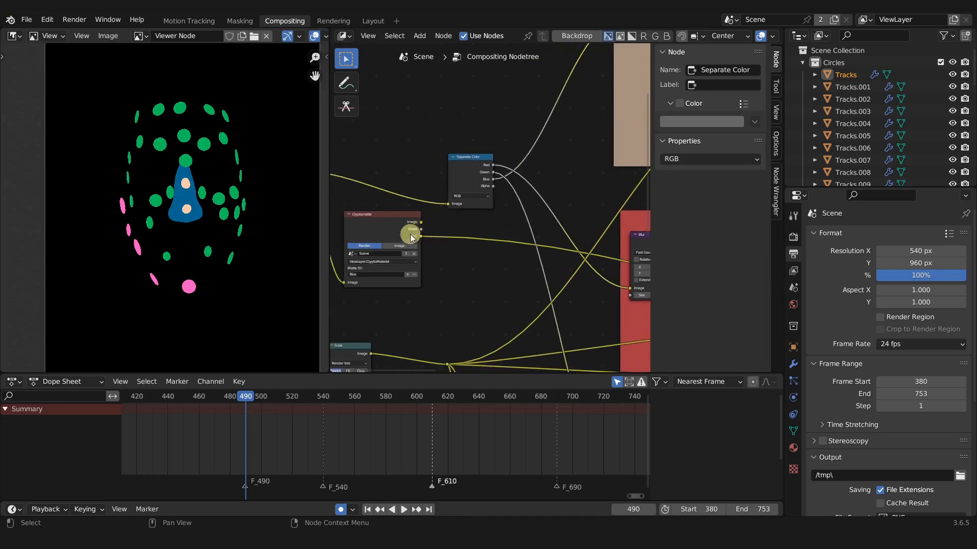
Switch the viewer to the Cryptomatte node's Matte output
{"action": "middle_click_drag", "start_coordinate": [375, 219], "coordinate": [478, 213]}
{"action": "scroll", "coordinate": [479, 212], "scroll_direction": "up", "scroll_amount": 1}
{"action": "left_click", "coordinate": [478, 220], "text": "ctrl+shift"}
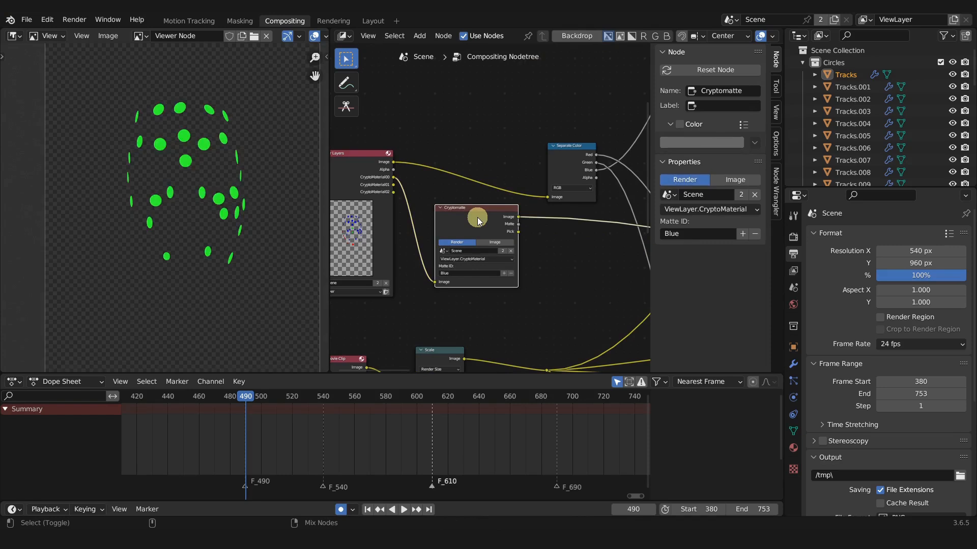
{"action": "left_click", "coordinate": [478, 221], "text": "ctrl+shift"}
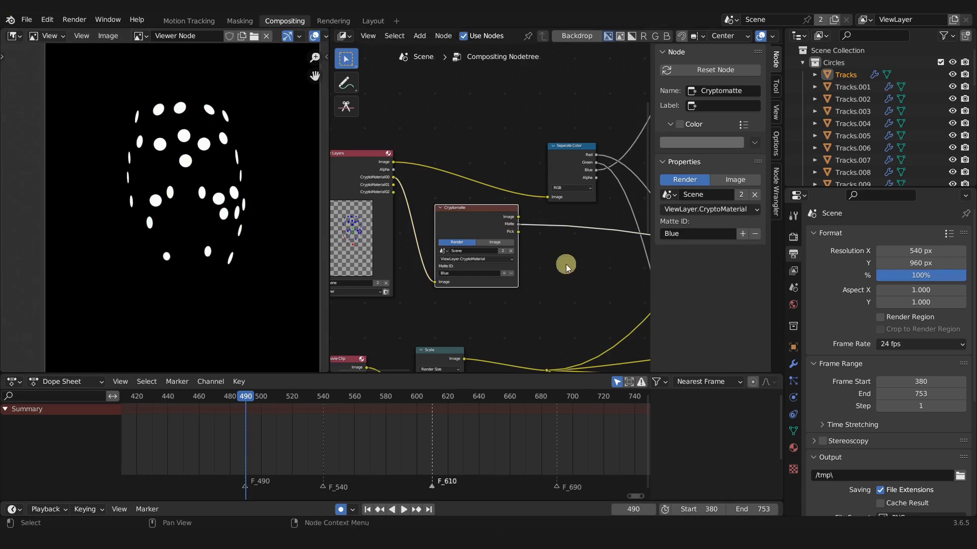
Connect the Cryptomatte node's Matte output to the Image input of the Inpaint branch's Blur node
{"action": "scroll", "coordinate": [567, 268], "scroll_direction": "down", "scroll_amount": 2}
{"action": "middle_click_drag", "start_coordinate": [566, 268], "coordinate": [417, 315]}
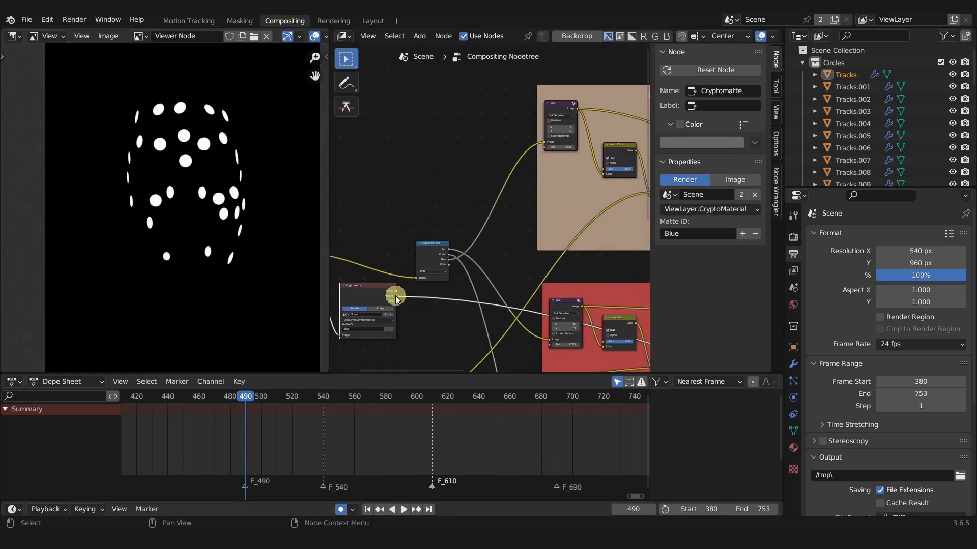
{"action": "left_click_drag", "start_coordinate": [398, 299], "coordinate": [488, 245]}
{"action": "left_click_drag", "start_coordinate": [536, 149], "coordinate": [544, 141]}
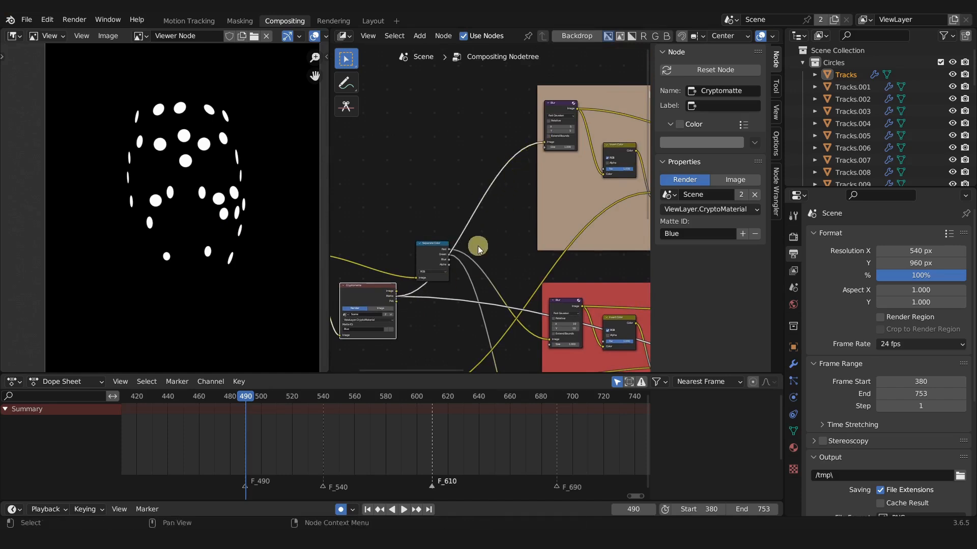
Show the Inpaint branch's Alpha Over result in the viewer
{"action": "middle_click_drag", "start_coordinate": [431, 318], "coordinate": [468, 240]}
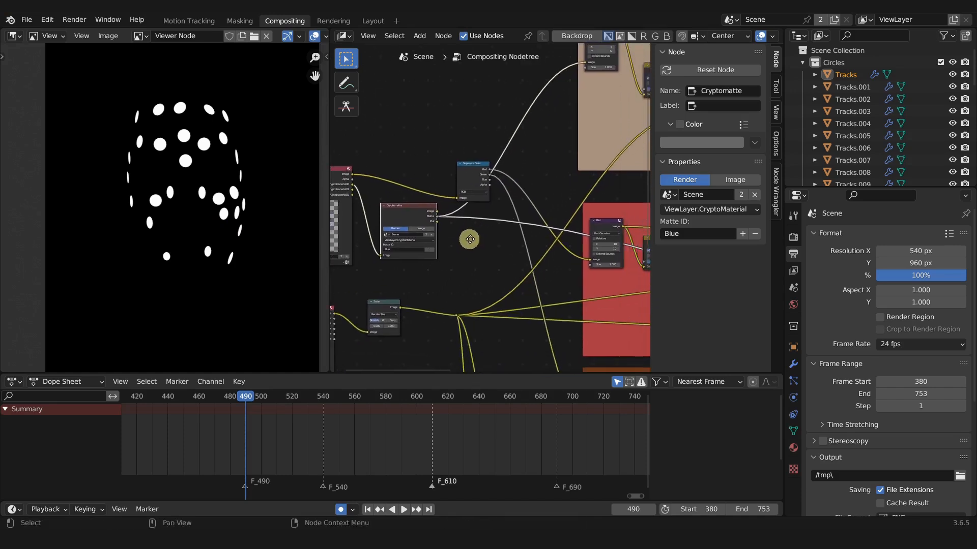
{"action": "scroll", "coordinate": [473, 240], "scroll_direction": "down", "scroll_amount": 5}
{"action": "scroll", "coordinate": [476, 241], "scroll_direction": "down", "scroll_amount": 8}
{"action": "middle_click_drag", "start_coordinate": [548, 193], "coordinate": [388, 197]}
{"action": "scroll", "coordinate": [390, 196], "scroll_direction": "up", "scroll_amount": 5}
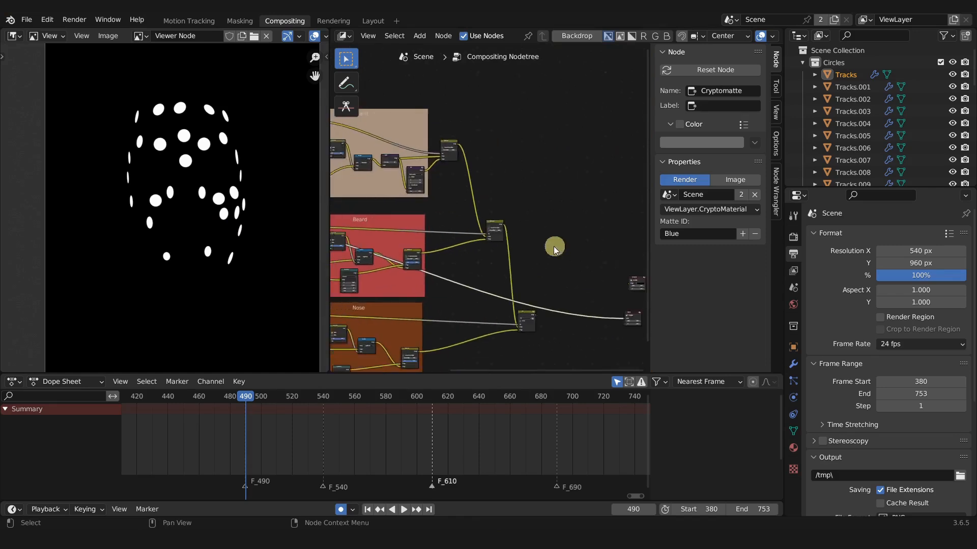
{"action": "middle_click_drag", "start_coordinate": [553, 246], "coordinate": [605, 260]}
{"action": "left_click", "coordinate": [485, 152], "text": "ctrl+shift"}
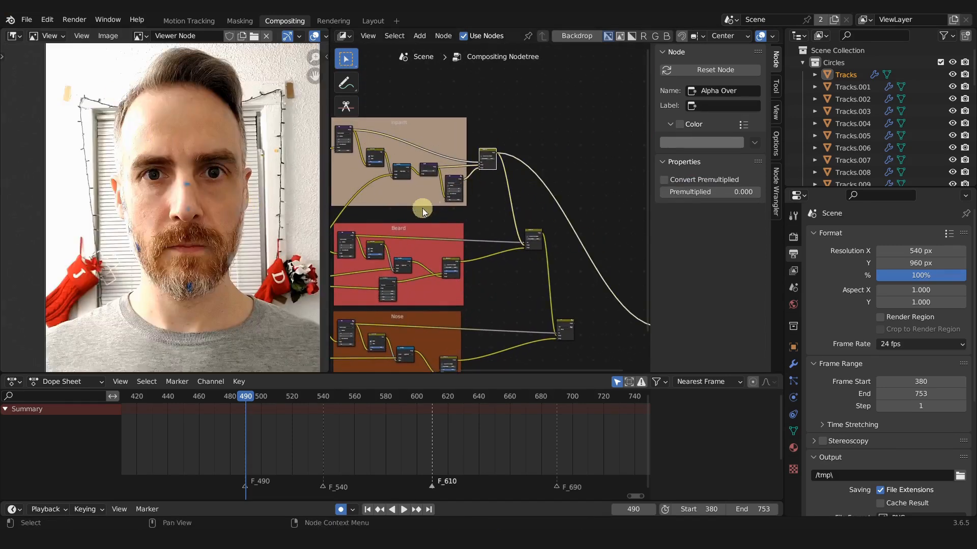
Move the Cryptomatte node above the Render Layers and Separate Color nodes
{"action": "middle_click_drag", "start_coordinate": [421, 210], "coordinate": [584, 195]}
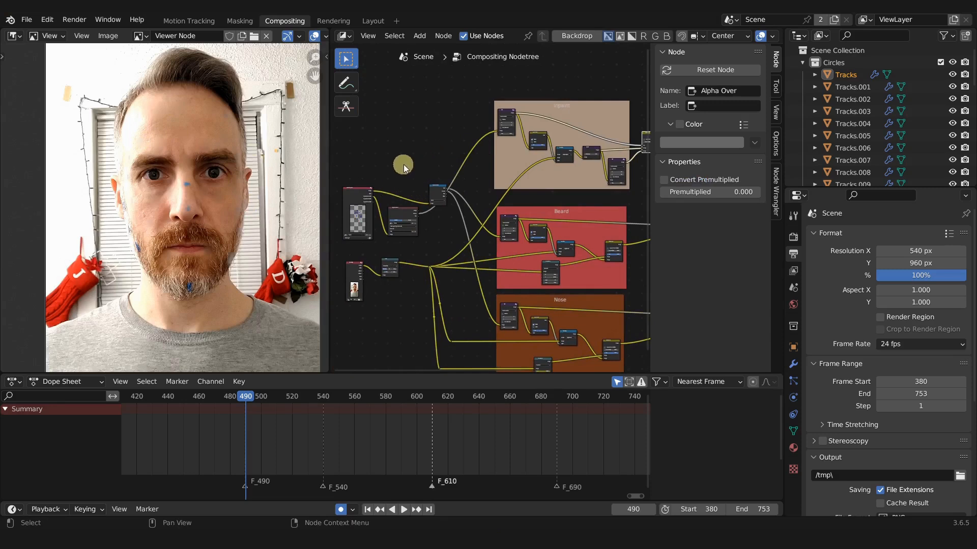
{"action": "scroll", "coordinate": [403, 172], "scroll_direction": "up", "scroll_amount": 8}
{"action": "middle_click_drag", "start_coordinate": [391, 172], "coordinate": [481, 204]}
{"action": "left_click_drag", "start_coordinate": [434, 255], "coordinate": [439, 129]}
{"action": "left_click", "coordinate": [485, 210]}
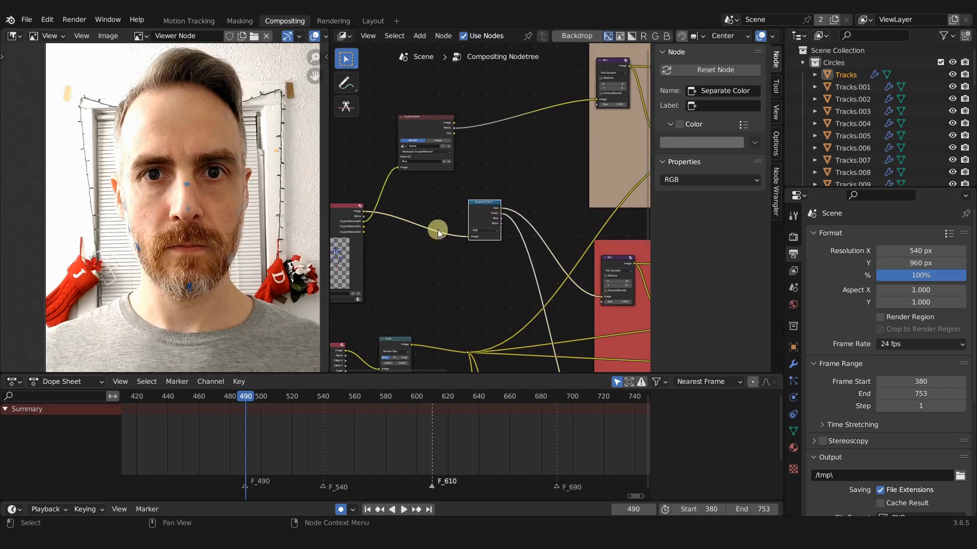
Duplicate the Cryptomatte node below the Render Layers image link and connect CryptoMaterial00 to the copy's Image input
{"action": "left_click", "coordinate": [423, 125]}
{"action": "key", "text": "shift+d"}
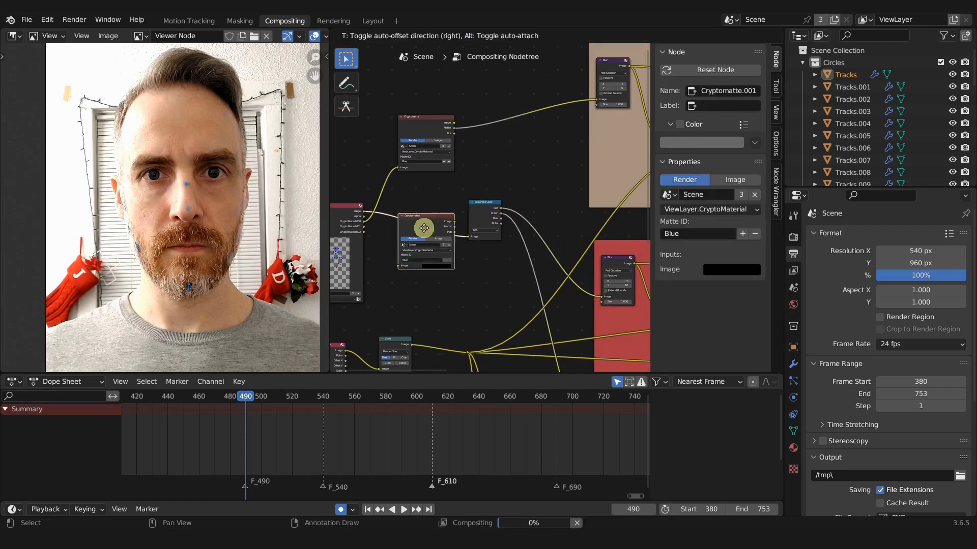
{"action": "left_click", "coordinate": [423, 257]}
{"action": "scroll", "coordinate": [392, 246], "scroll_direction": "up", "scroll_amount": 2}
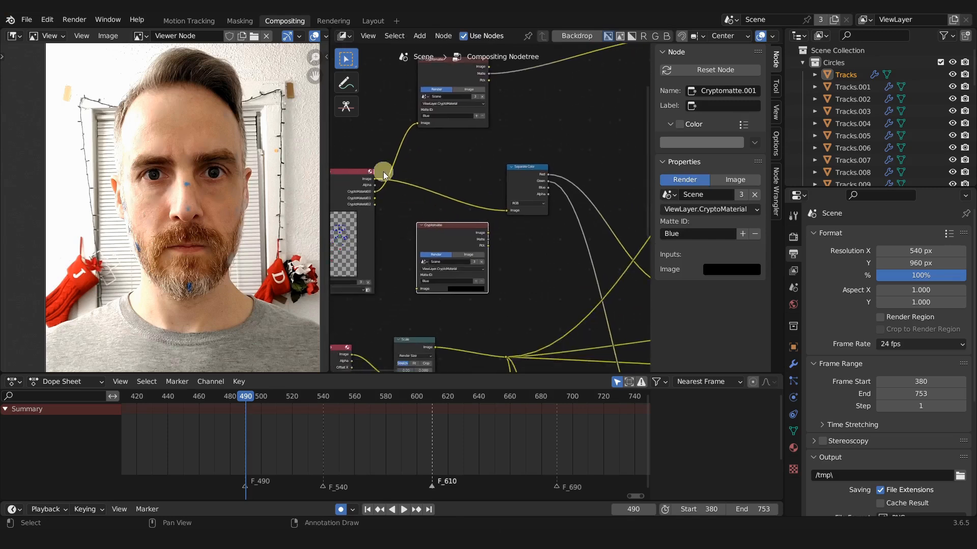
{"action": "left_click_drag", "start_coordinate": [374, 191], "coordinate": [417, 287]}
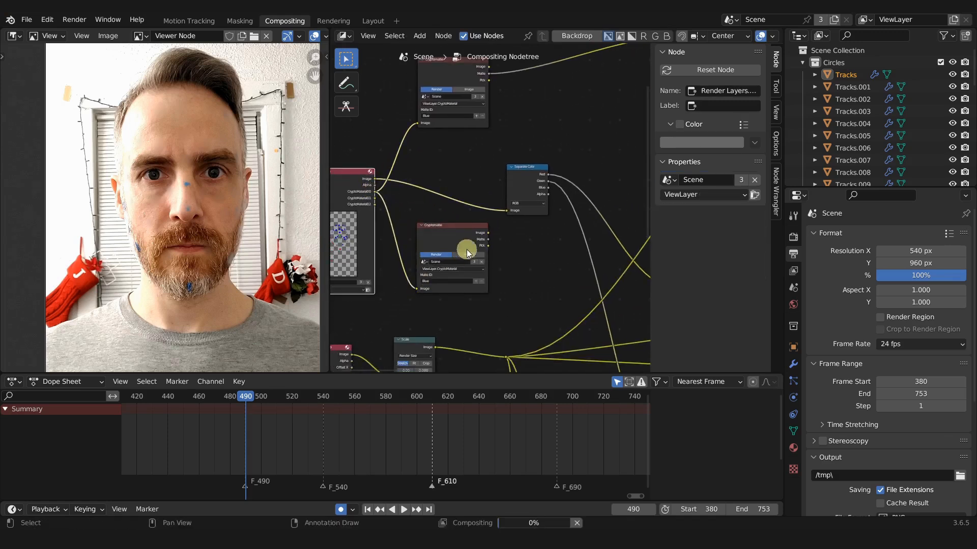
Show the lower Cryptomatte copy's Pick output in the viewer and add the chin dot's Red material to its Matte ID
{"action": "left_click", "coordinate": [465, 239], "text": "ctrl+shift"}
{"action": "left_click", "coordinate": [465, 239], "text": "ctrl+shift"}
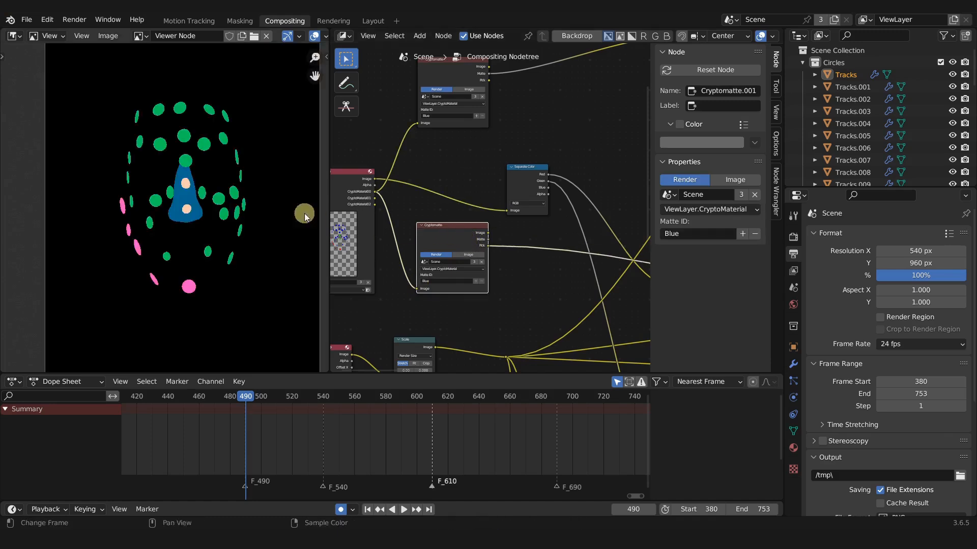
{"action": "scroll", "coordinate": [462, 294], "scroll_direction": "up", "scroll_amount": 2}
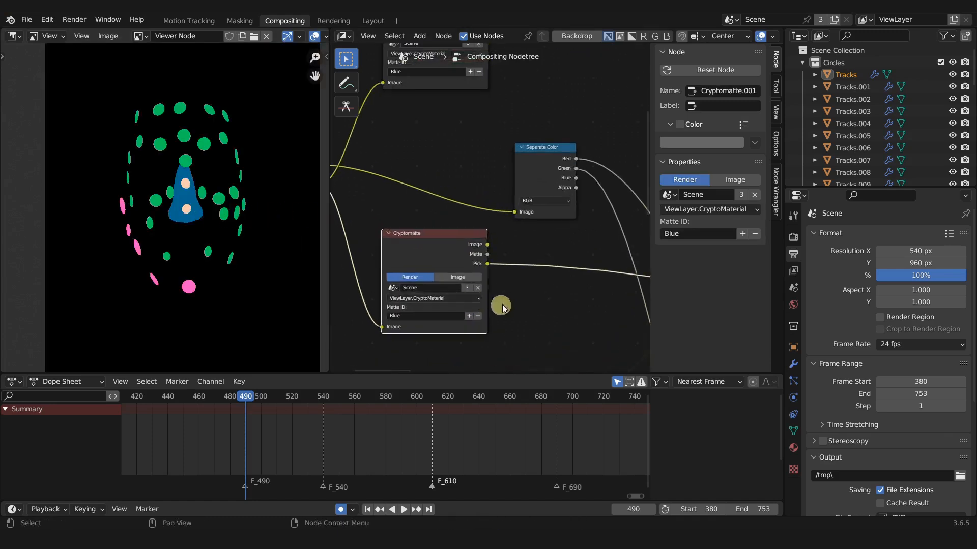
{"action": "left_click", "coordinate": [470, 314]}
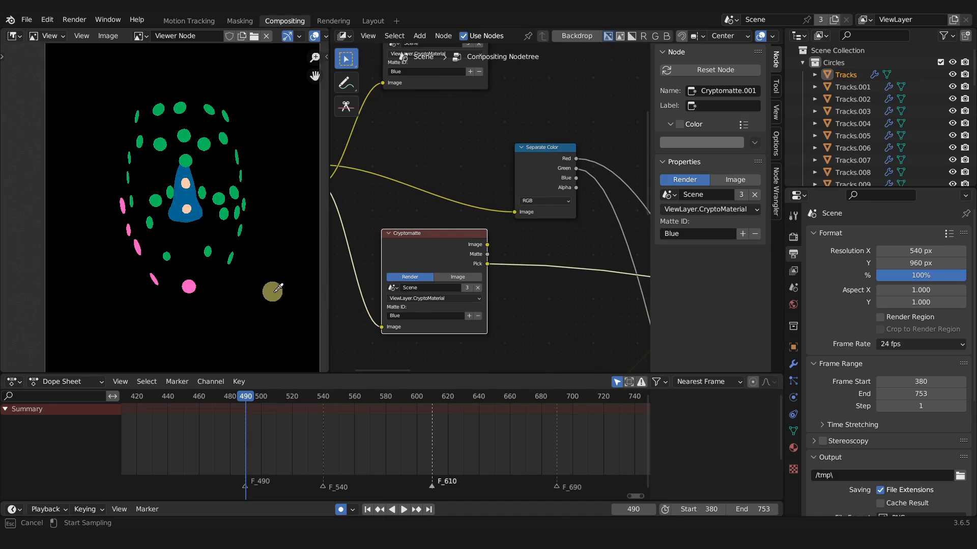
{"action": "left_click", "coordinate": [190, 283]}
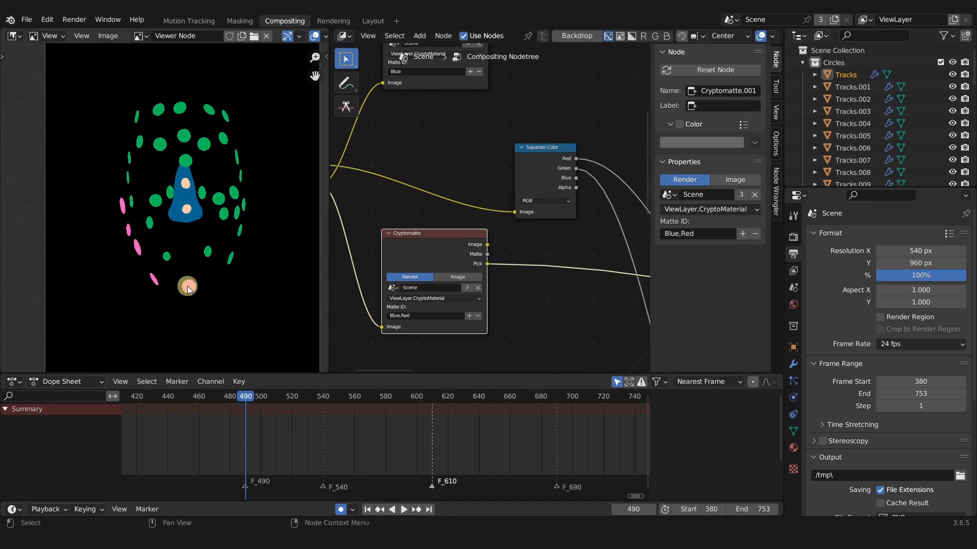
Show the Cryptomatte copy's Matte output in the viewer and remove Blue from its Matte ID, leaving only Red
{"action": "scroll", "coordinate": [399, 315], "scroll_direction": "up", "scroll_amount": 1}
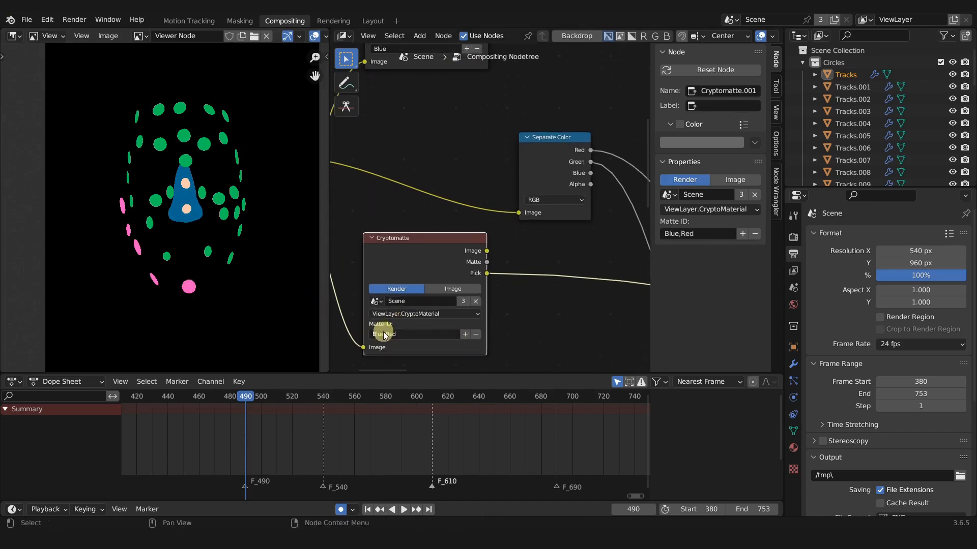
{"action": "left_click", "coordinate": [421, 259], "text": "ctrl+shift"}
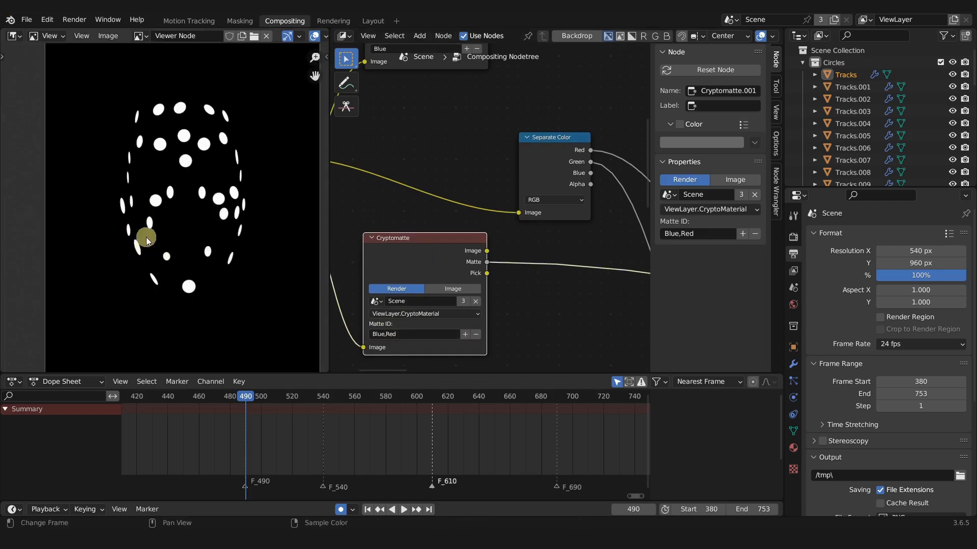
{"action": "left_click", "coordinate": [387, 335]}
{"action": "left_click_drag", "start_coordinate": [386, 334], "coordinate": [362, 335]}
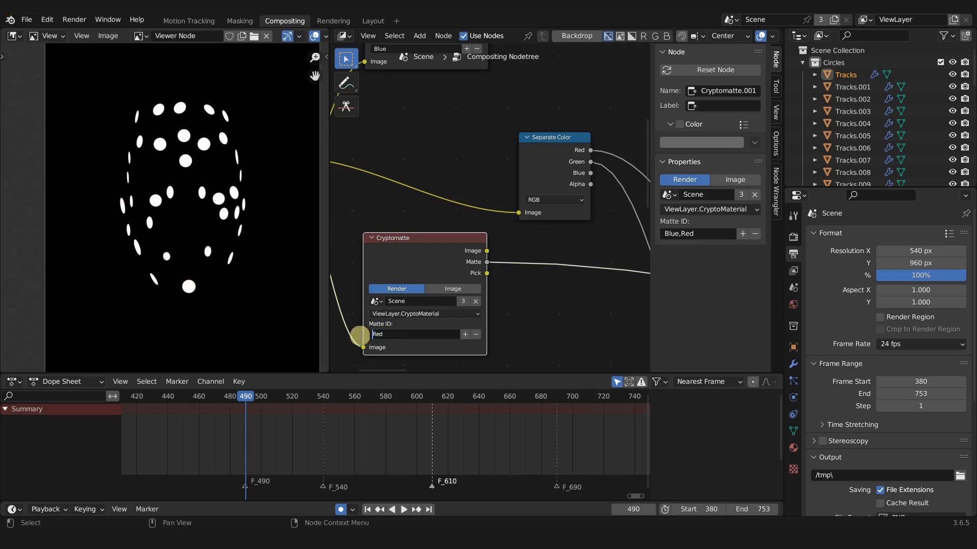
{"action": "key", "text": "Return"}
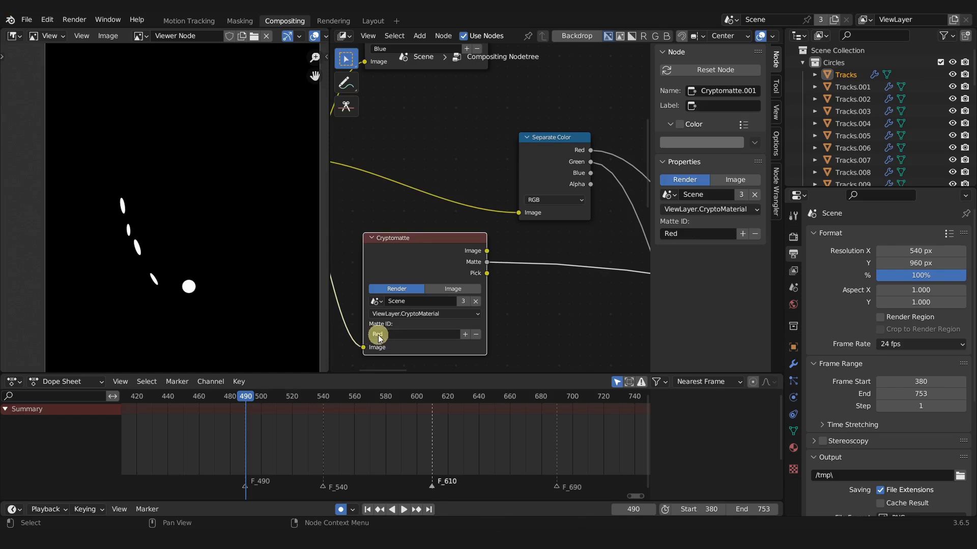
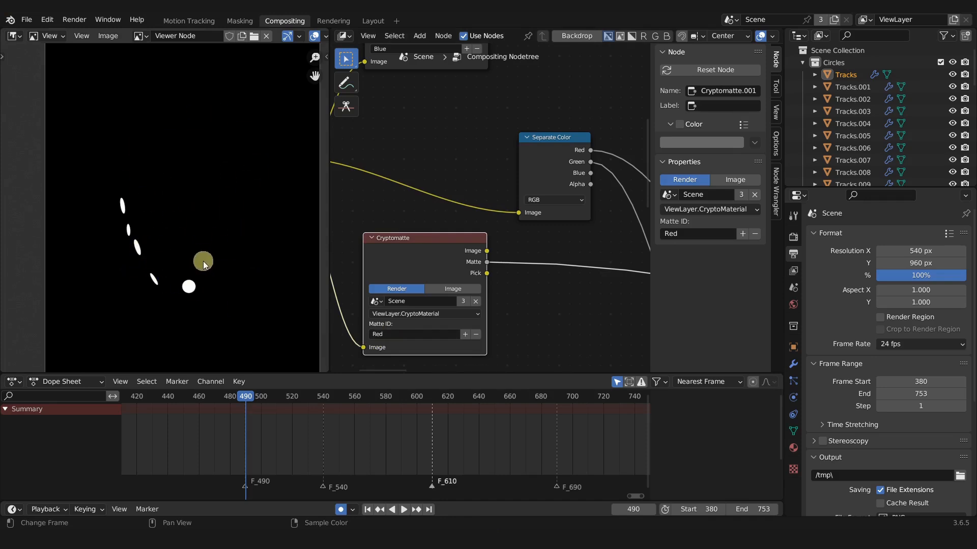
Connect the Red Cryptomatte node's Matte output to the Image input of the Beard branch's Blur node
{"action": "scroll", "coordinate": [539, 272], "scroll_direction": "down", "scroll_amount": 2}
{"action": "middle_click_drag", "start_coordinate": [552, 269], "coordinate": [436, 304]}
{"action": "middle_click_drag", "start_coordinate": [467, 223], "coordinate": [447, 180]}
{"action": "scroll", "coordinate": [446, 182], "scroll_direction": "down", "scroll_amount": 1}
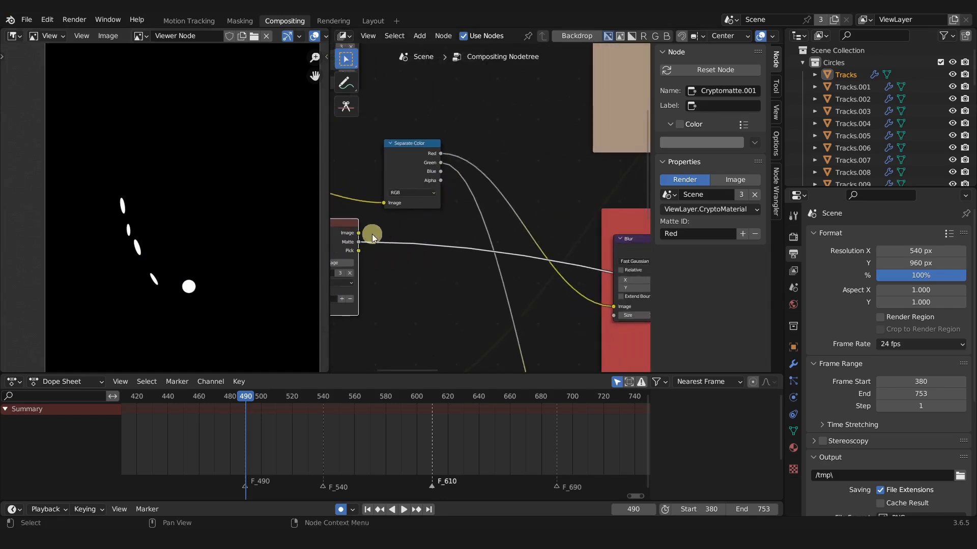
{"action": "left_click_drag", "start_coordinate": [360, 243], "coordinate": [615, 310]}
Duplicate the Red Cryptomatte node below the Scale node and connect CryptoMaterial00 to the new copy's Image input
{"action": "middle_click_drag", "start_coordinate": [427, 298], "coordinate": [505, 155]}
{"action": "scroll", "coordinate": [487, 235], "scroll_direction": "down", "scroll_amount": 1}
{"action": "scroll", "coordinate": [487, 234], "scroll_direction": "down", "scroll_amount": 1}
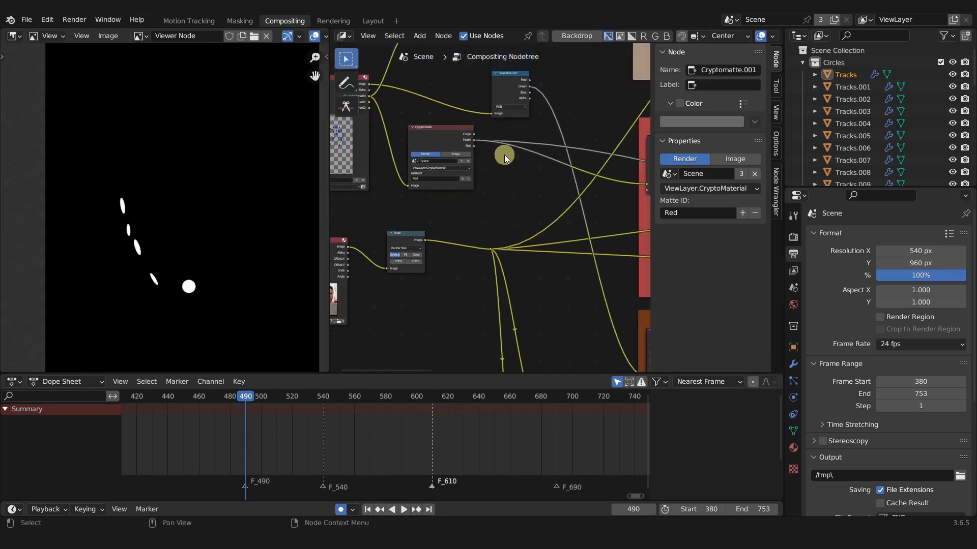
{"action": "scroll", "coordinate": [496, 162], "scroll_direction": "down", "scroll_amount": 4}
{"action": "left_click", "coordinate": [448, 157]}
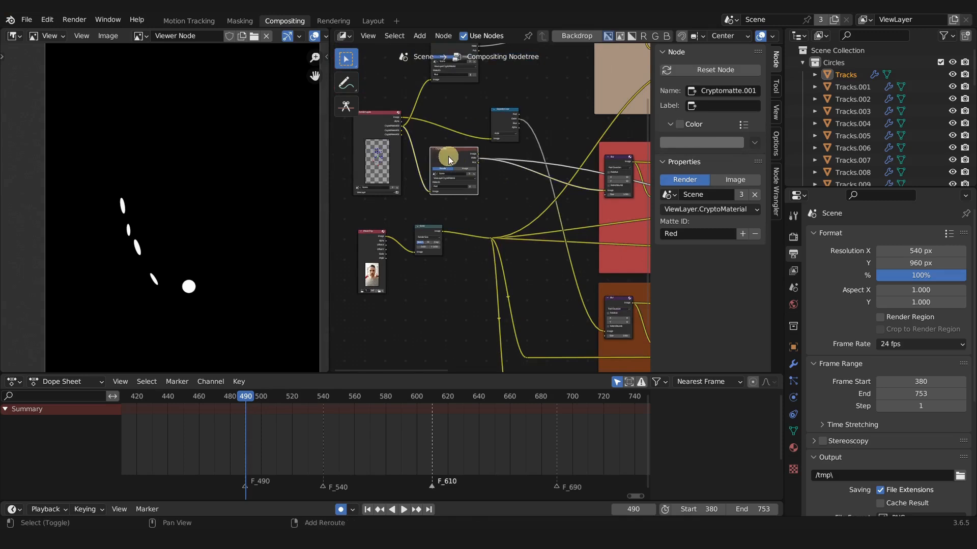
{"action": "key", "text": "shift+d"}
{"action": "left_click", "coordinate": [461, 300]}
{"action": "scroll", "coordinate": [461, 299], "scroll_direction": "up", "scroll_amount": 3}
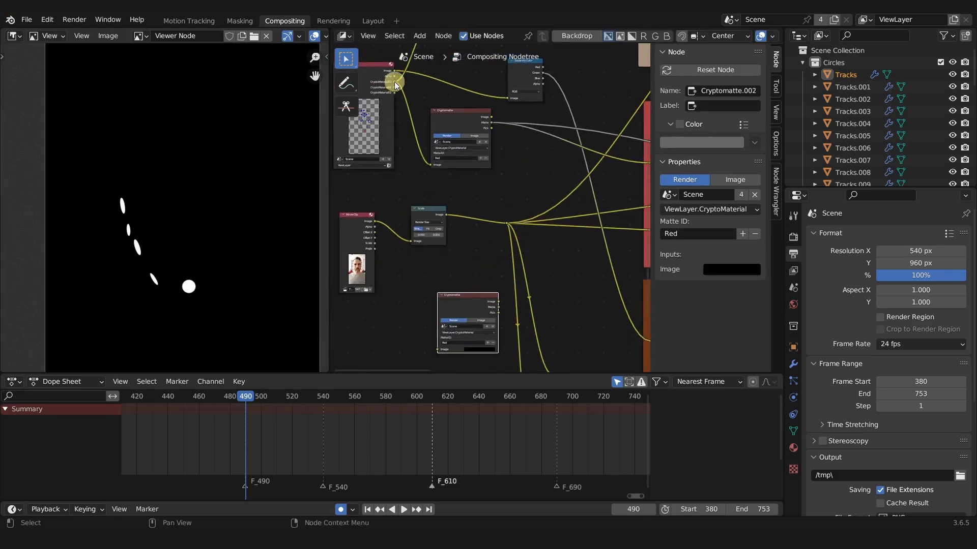
{"action": "left_click_drag", "start_coordinate": [395, 81], "coordinate": [442, 338]}
Show the new Cryptomatte copy's Pick output and replace its Matte ID with the Green material picked from the nose dot
{"action": "middle_click_drag", "start_coordinate": [484, 293], "coordinate": [443, 269]}
{"action": "scroll", "coordinate": [441, 268], "scroll_direction": "up", "scroll_amount": 1}
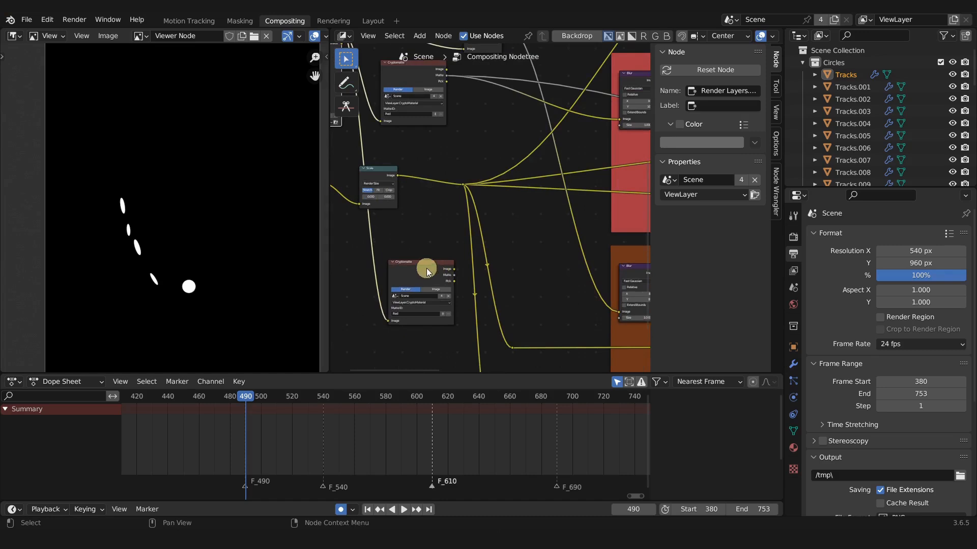
{"action": "left_click", "coordinate": [425, 265], "text": "ctrl+shift"}
{"action": "left_click", "coordinate": [425, 265], "text": "ctrl+shift"}
{"action": "left_click", "coordinate": [425, 265], "text": "ctrl+shift"}
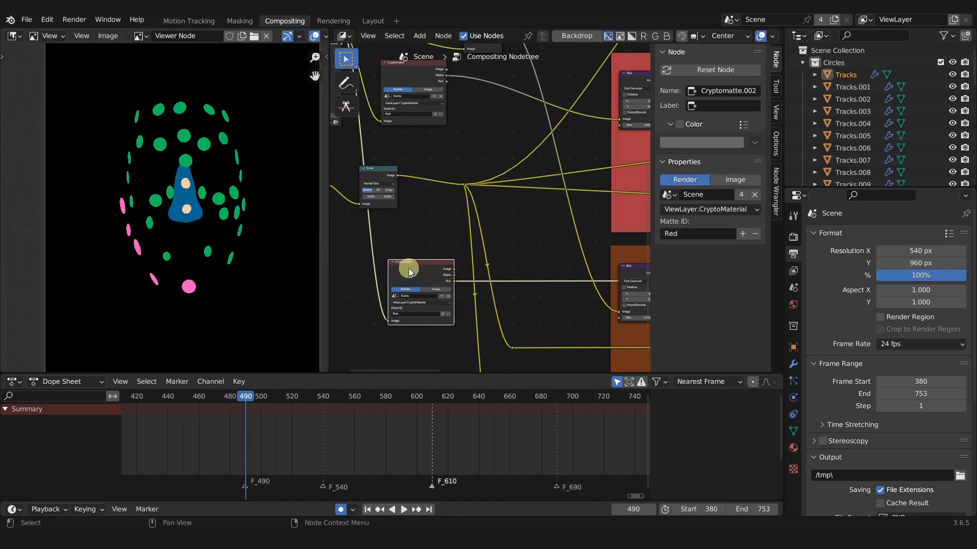
{"action": "scroll", "coordinate": [407, 288], "scroll_direction": "up", "scroll_amount": 3}
{"action": "middle_click_drag", "start_coordinate": [408, 290], "coordinate": [502, 148], "text": "shift"}
{"action": "scroll", "coordinate": [500, 151], "scroll_direction": "up", "scroll_amount": 1}
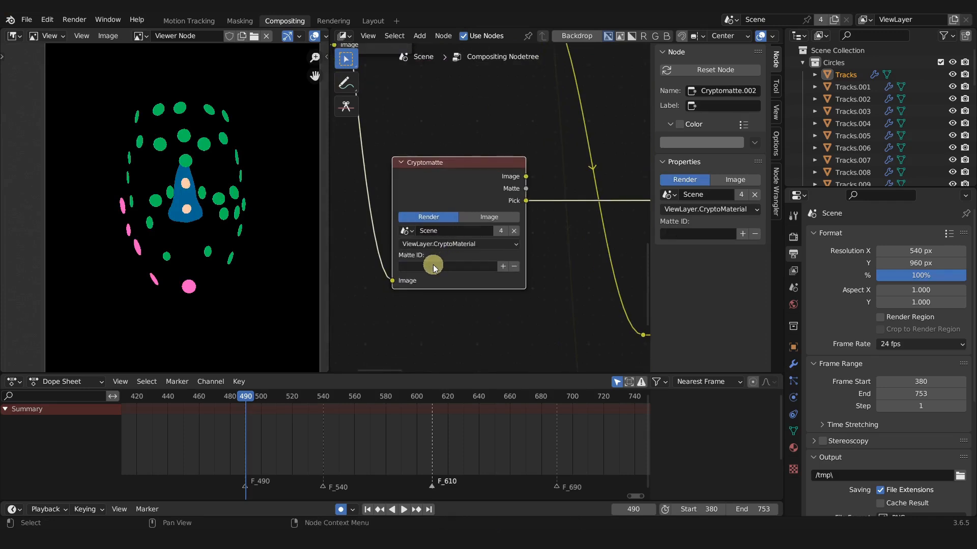
{"action": "key", "text": "Return"}
{"action": "left_click", "coordinate": [502, 266]}
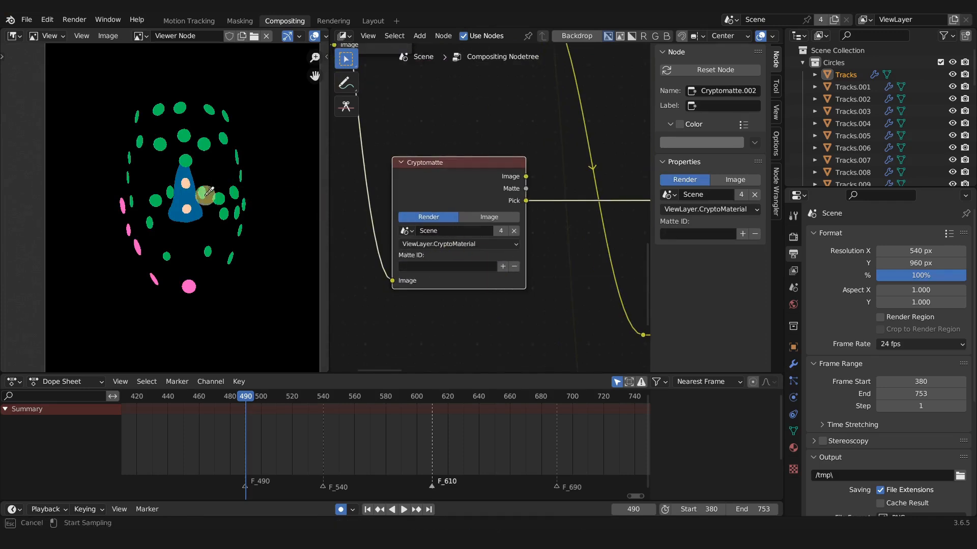
{"action": "left_click", "coordinate": [187, 207]}
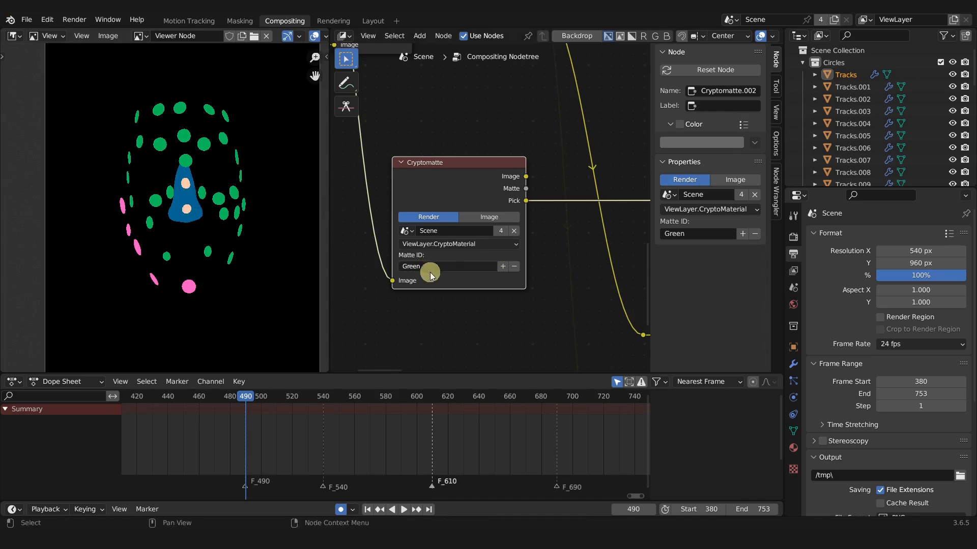
Show the Green Cryptomatte node's Matte output in the viewer and connect it to the Image input of the Nose branch's Blur node
{"action": "scroll", "coordinate": [512, 257], "scroll_direction": "down", "scroll_amount": 2}
{"action": "middle_click_drag", "start_coordinate": [512, 257], "coordinate": [460, 353]}
{"action": "scroll", "coordinate": [453, 306], "scroll_direction": "down", "scroll_amount": 1}
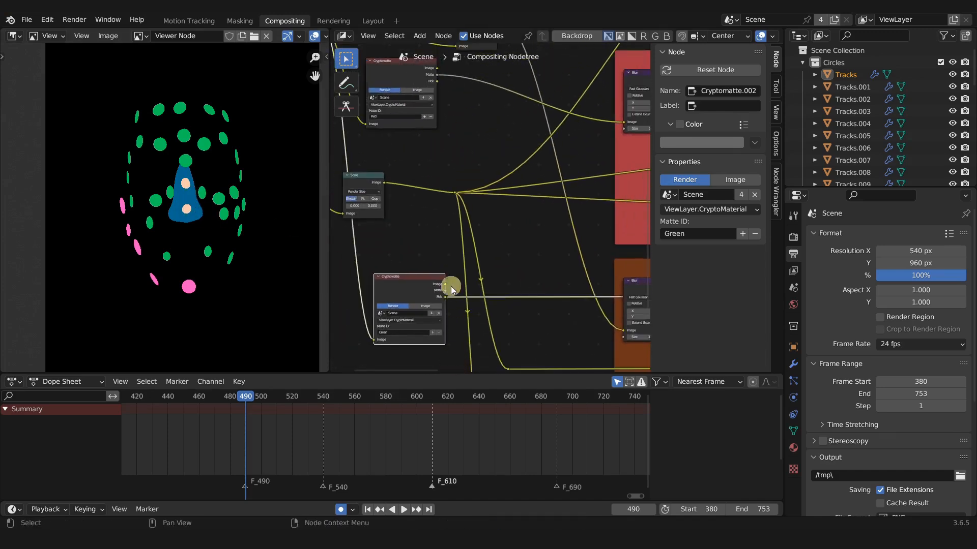
{"action": "scroll", "coordinate": [438, 242], "scroll_direction": "down", "scroll_amount": 1}
{"action": "mouse_move", "coordinate": [431, 250]}
{"action": "middle_mouse_down"}
{"action": "mouse_move", "coordinate": [420, 270]}
{"action": "mouse_move", "coordinate": [417, 259]}
{"action": "middle_mouse_up"}
{"action": "scroll", "coordinate": [417, 260], "scroll_direction": "up", "scroll_amount": 1}
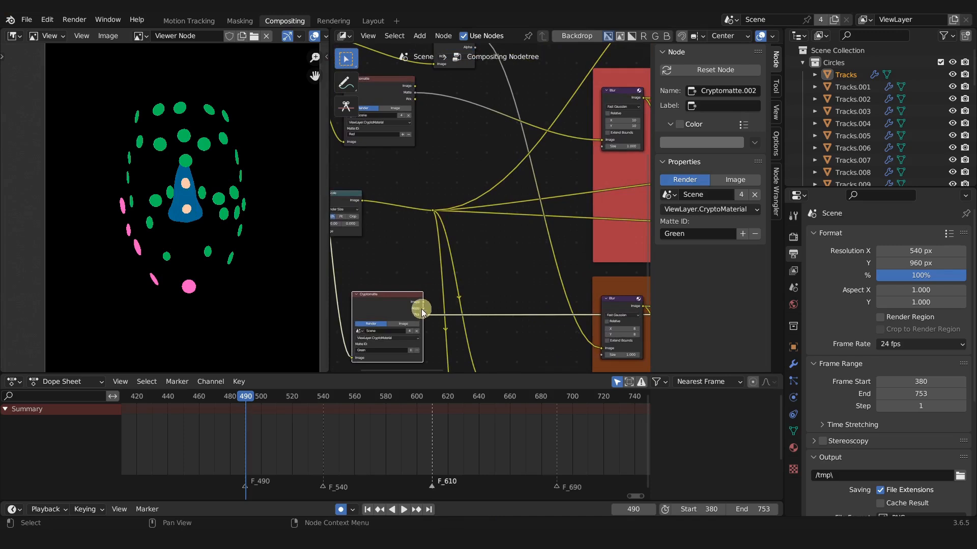
{"action": "left_click", "coordinate": [392, 309], "text": "ctrl+shift"}
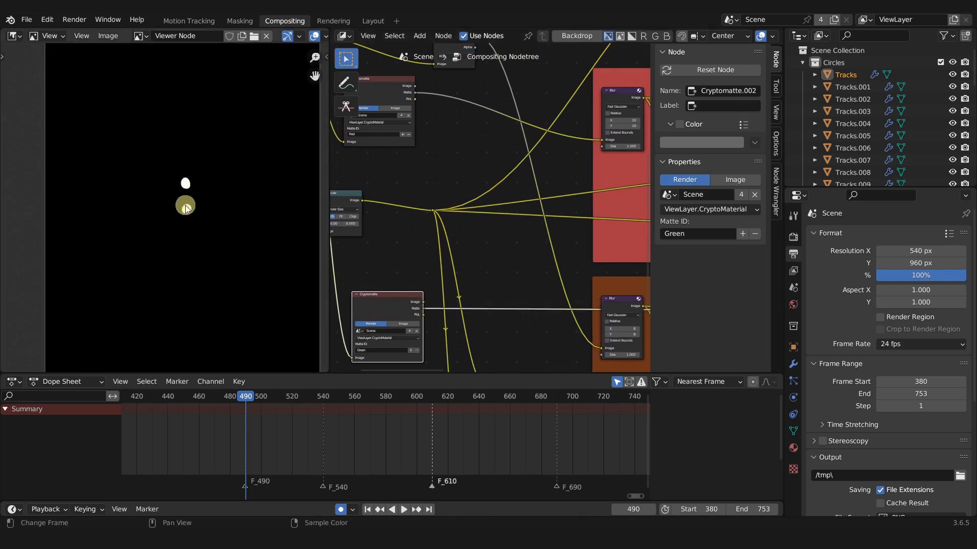
{"action": "left_click_drag", "start_coordinate": [423, 307], "coordinate": [603, 347]}
Delete the Separate Color node, whose outputs no longer feed any branch
{"action": "scroll", "coordinate": [506, 234], "scroll_direction": "down", "scroll_amount": 6}
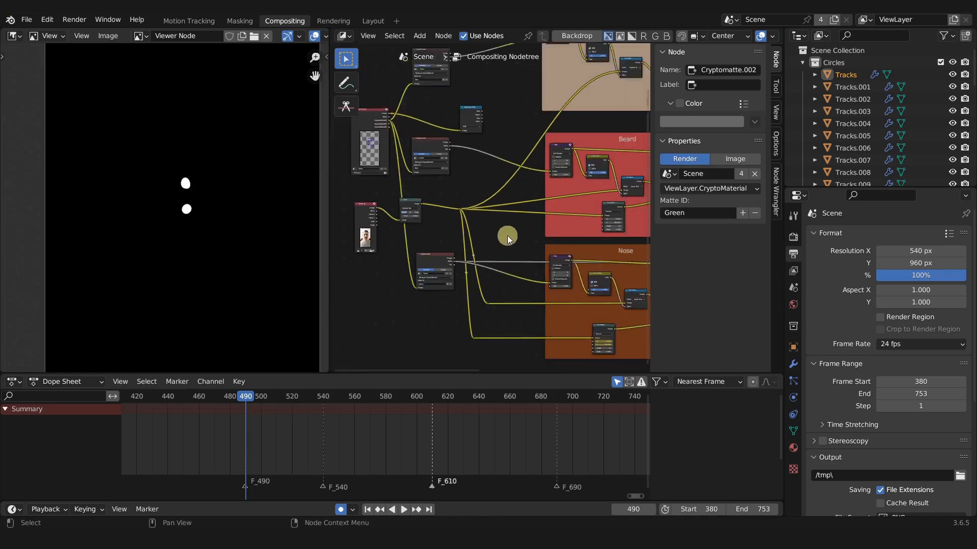
{"action": "middle_click_drag", "start_coordinate": [519, 227], "coordinate": [479, 296]}
{"action": "scroll", "coordinate": [479, 296], "scroll_direction": "up", "scroll_amount": 2}
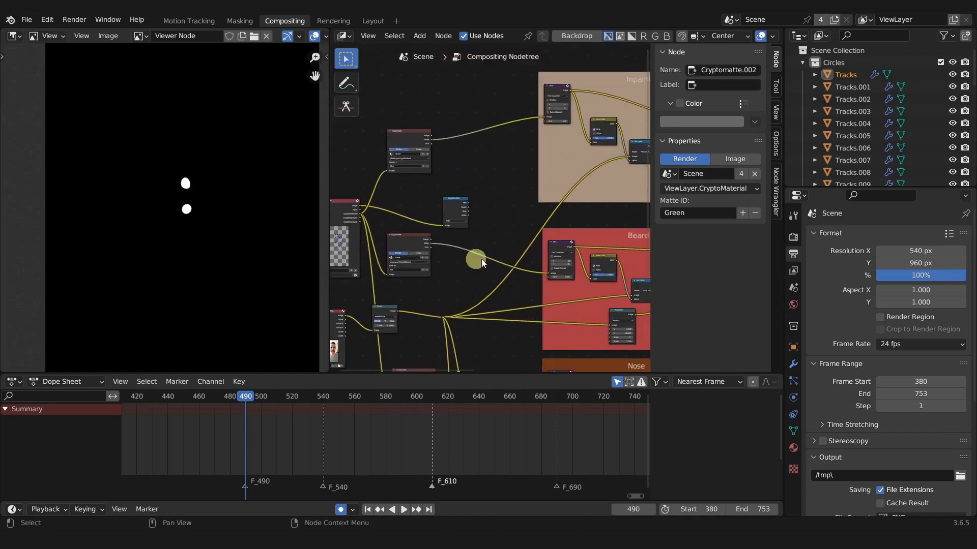
{"action": "left_click", "coordinate": [452, 206]}
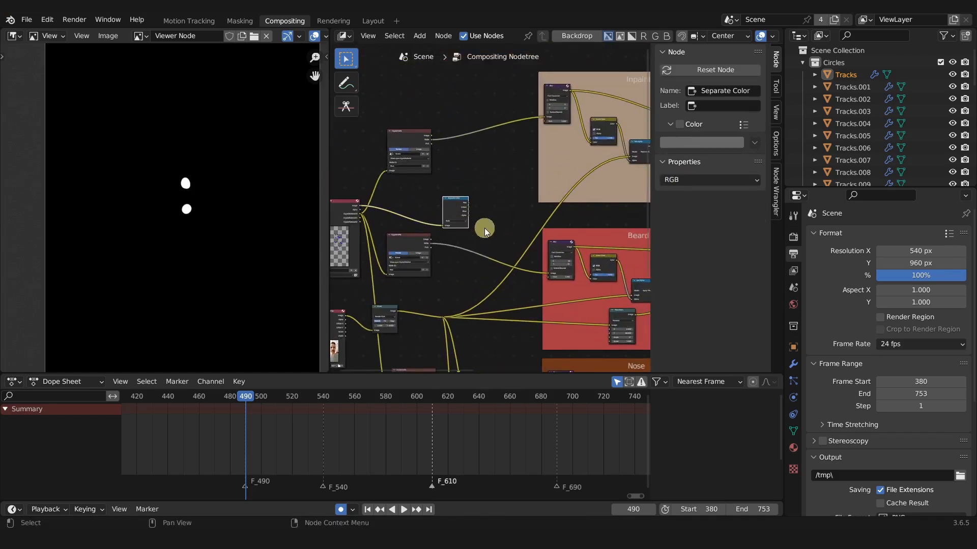
{"action": "key", "text": "x"}
Show the final Mix node's combined result in the viewer and render the current frame
{"action": "scroll", "coordinate": [484, 228], "scroll_direction": "down", "scroll_amount": 8}
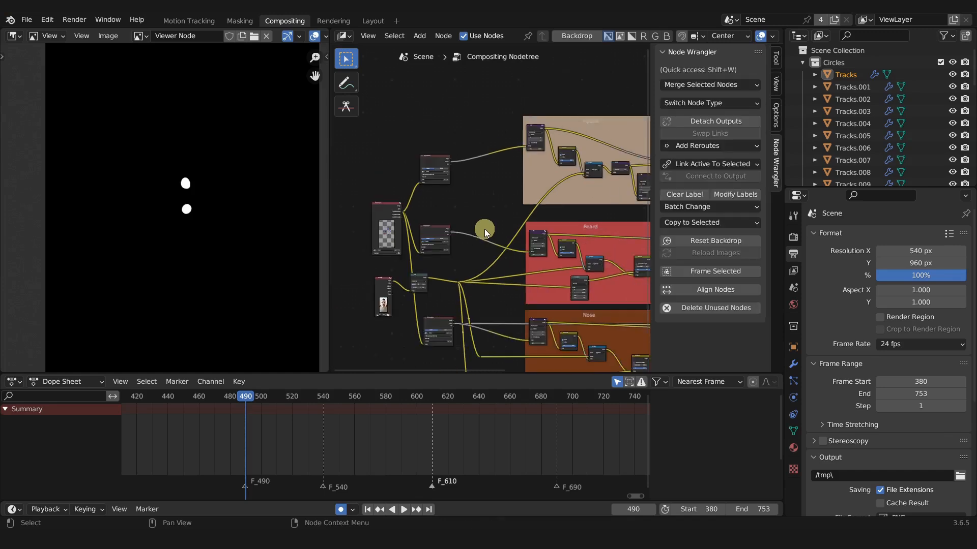
{"action": "middle_click_drag", "start_coordinate": [495, 241], "coordinate": [357, 204]}
{"action": "scroll", "coordinate": [528, 234], "scroll_direction": "down", "scroll_amount": 2}
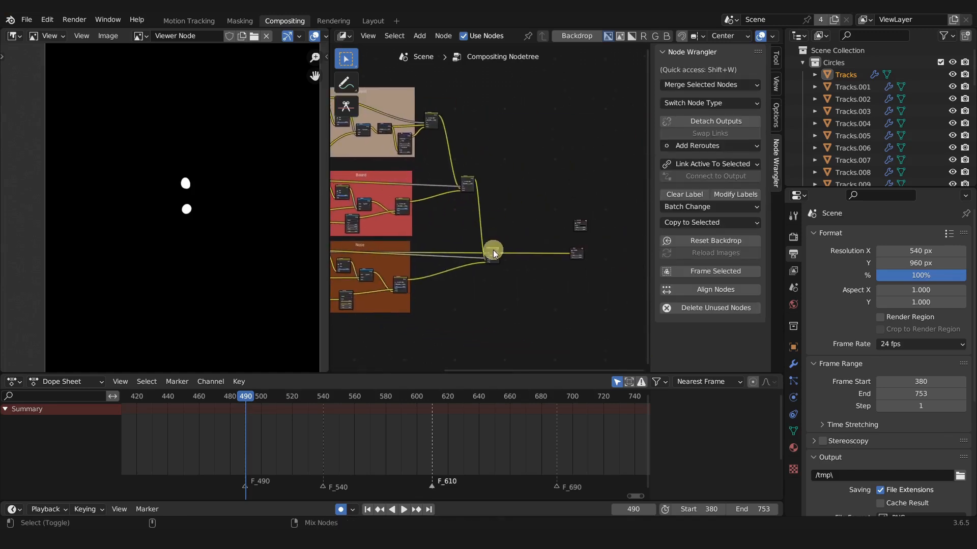
{"action": "left_click", "coordinate": [493, 253]}
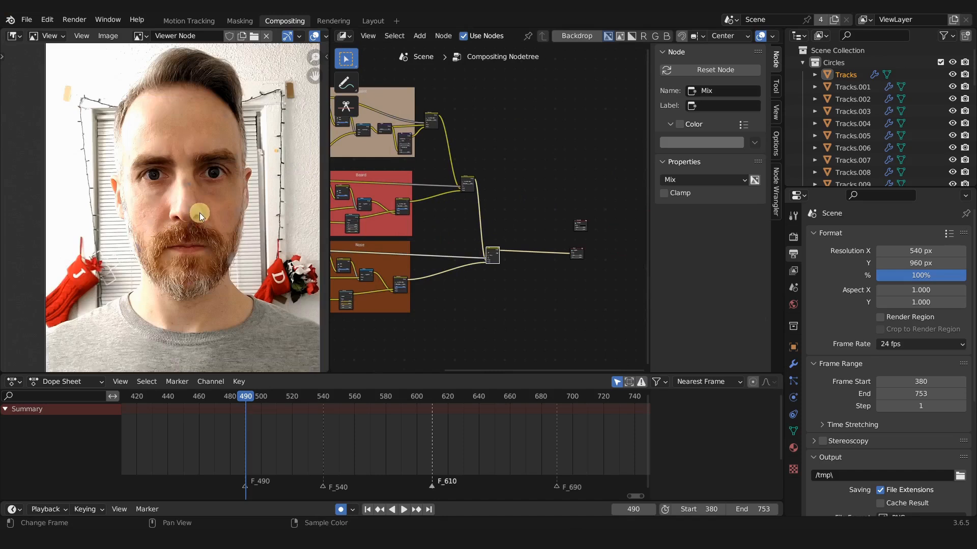
{"action": "key", "text": "F12"}
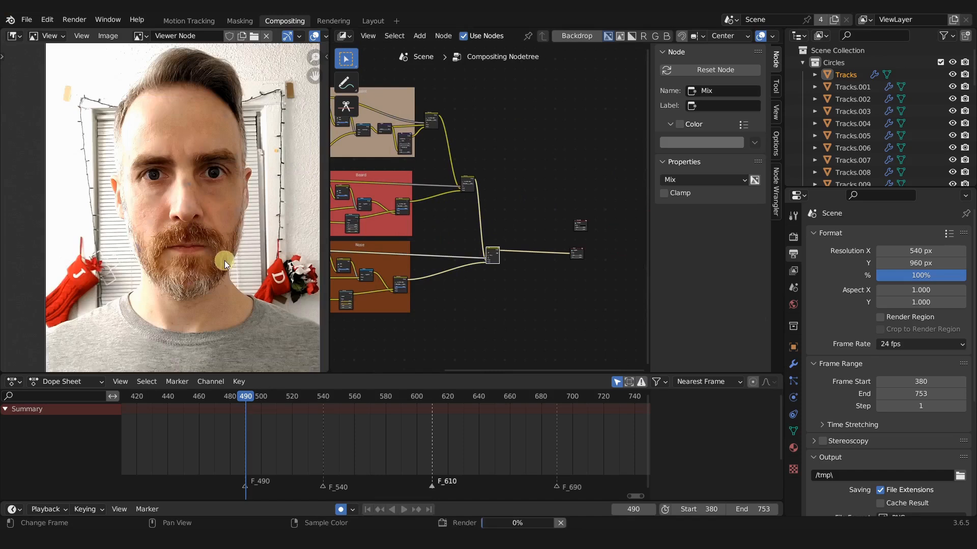
Tidy the source nodes by moving Render Layers further left and the Beard and Nose Cryptomatte nodes upward
{"action": "scroll", "coordinate": [351, 254], "scroll_direction": "down", "scroll_amount": 6}
{"action": "middle_click_drag", "start_coordinate": [346, 254], "coordinate": [559, 226], "text": "shift"}
{"action": "scroll", "coordinate": [505, 223], "scroll_direction": "up", "scroll_amount": 10}
{"action": "left_click_drag", "start_coordinate": [452, 203], "coordinate": [405, 205]}
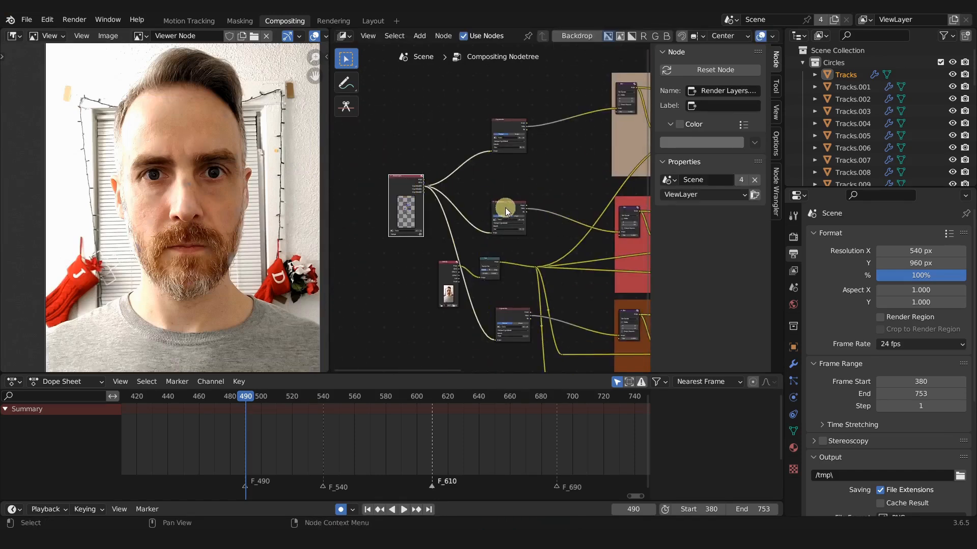
{"action": "left_click_drag", "start_coordinate": [505, 208], "coordinate": [505, 179]}
{"action": "left_click_drag", "start_coordinate": [511, 315], "coordinate": [509, 226]}
{"action": "middle_click_drag", "start_coordinate": [586, 248], "coordinate": [468, 284], "text": "shift"}
{"action": "left_click_drag", "start_coordinate": [556, 187], "coordinate": [502, 176]}
Add a shared reroute on the two footage links entering the Beard frame and position it inside the frame's edge
{"action": "scroll", "coordinate": [504, 314], "scroll_direction": "up", "scroll_amount": 5}
{"action": "middle_click_drag", "start_coordinate": [504, 314], "coordinate": [486, 233], "text": "shift"}
{"action": "right_click_drag", "start_coordinate": [491, 191], "coordinate": [489, 230], "text": "shift"}
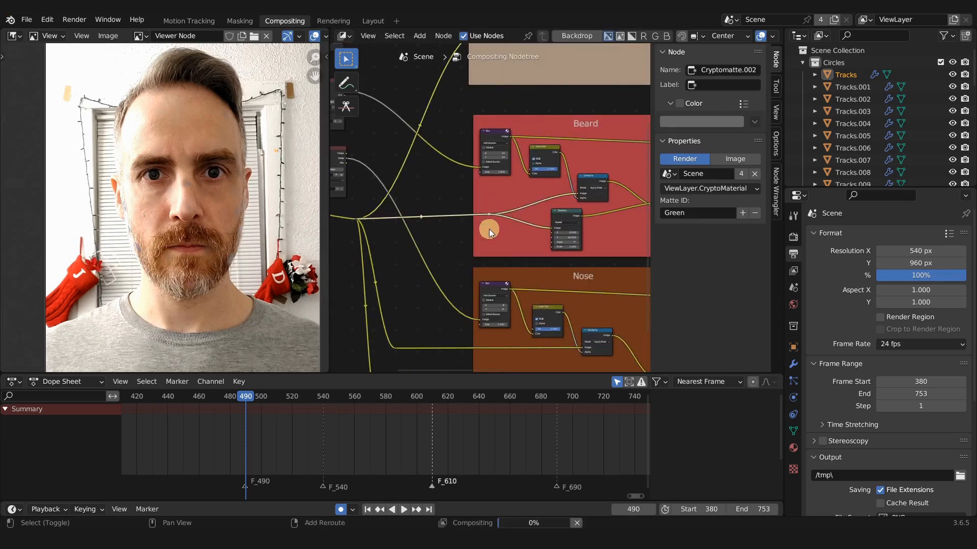
{"action": "key", "text": "g"}
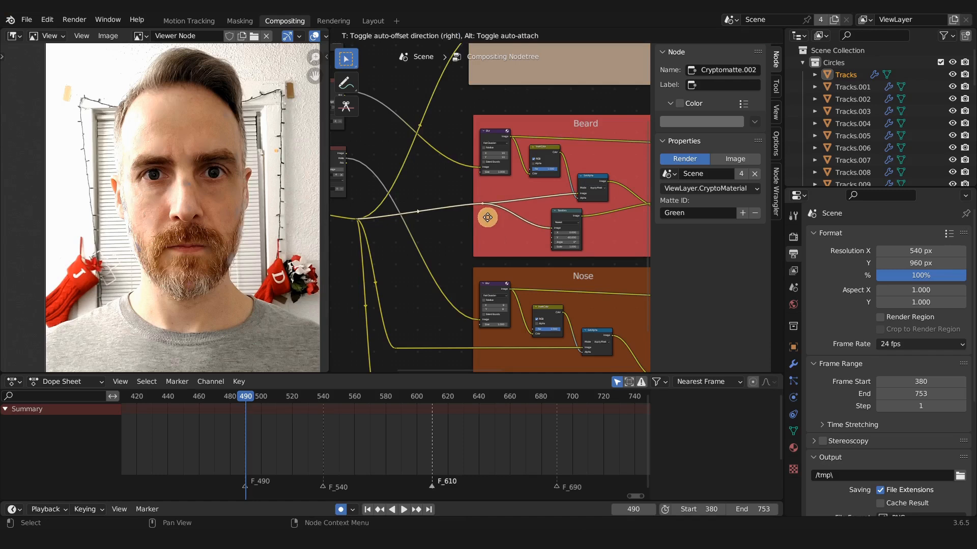
{"action": "left_click", "coordinate": [489, 216]}
Remove the bend reroutes from the Nose branch's two footage links while keeping them connected, and move its Set Alpha node down
{"action": "middle_click_drag", "start_coordinate": [493, 277], "coordinate": [495, 157]}
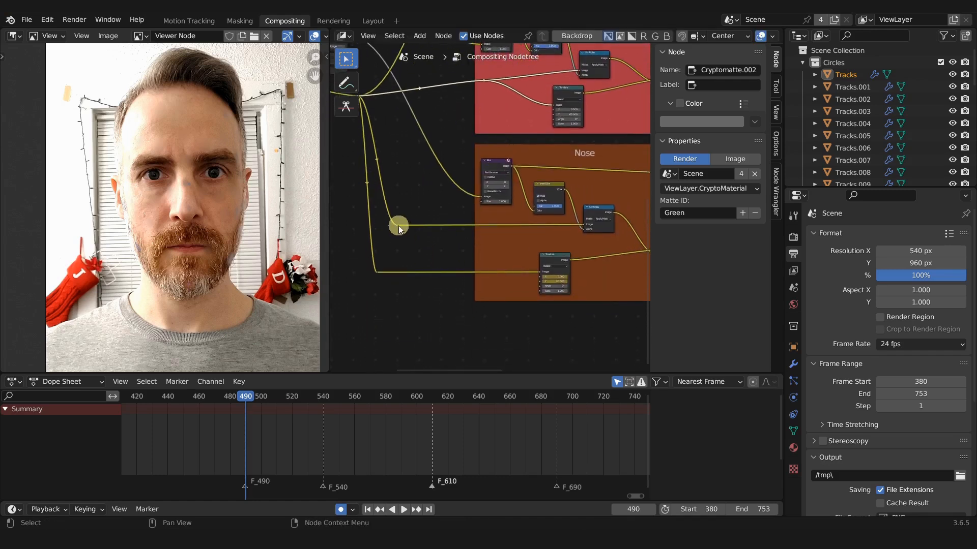
{"action": "right_click_drag", "start_coordinate": [394, 220], "coordinate": [398, 225], "text": "shift"}
{"action": "right_click_drag", "start_coordinate": [381, 276], "coordinate": [378, 270], "text": "shift"}
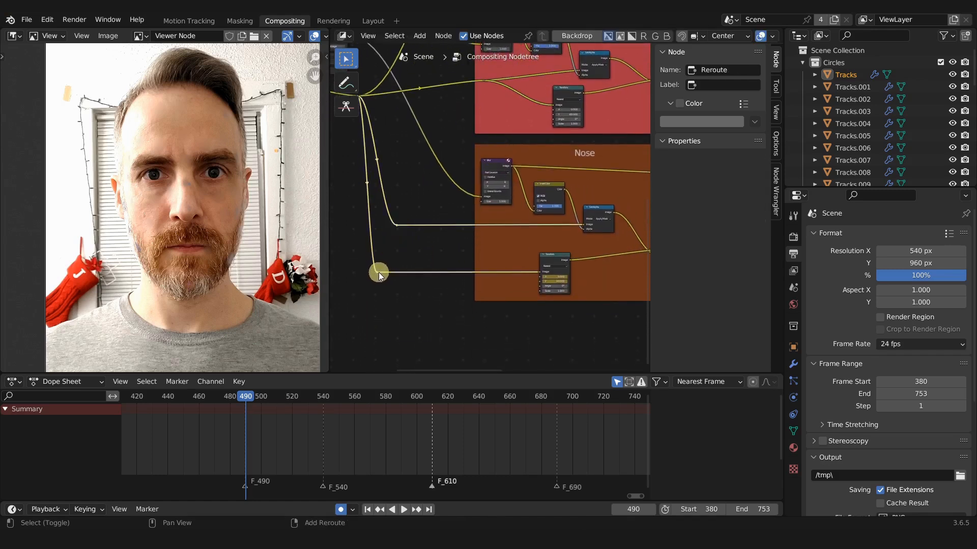
{"action": "key", "text": "ctrl+z"}
{"action": "key", "text": "ctrl+z"}
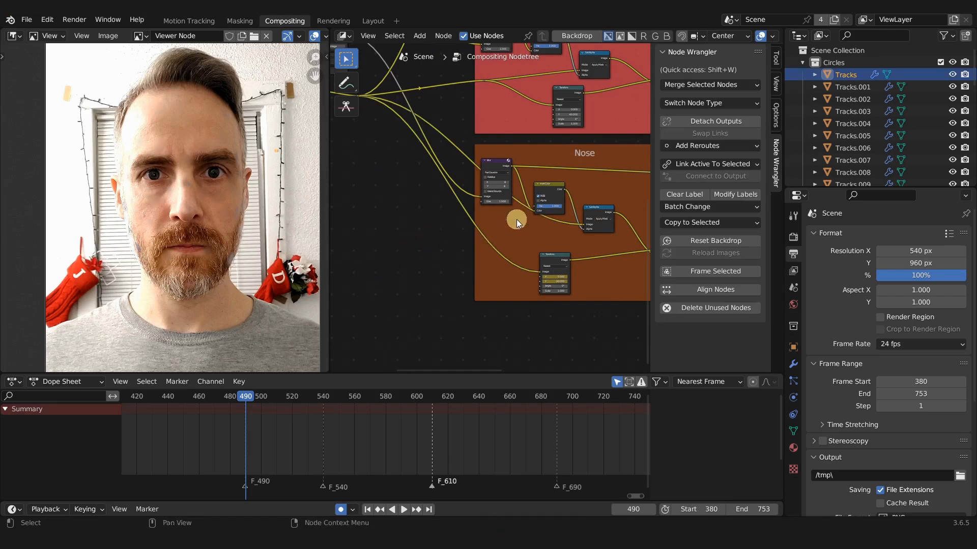
{"action": "left_click_drag", "start_coordinate": [585, 223], "coordinate": [585, 244]}
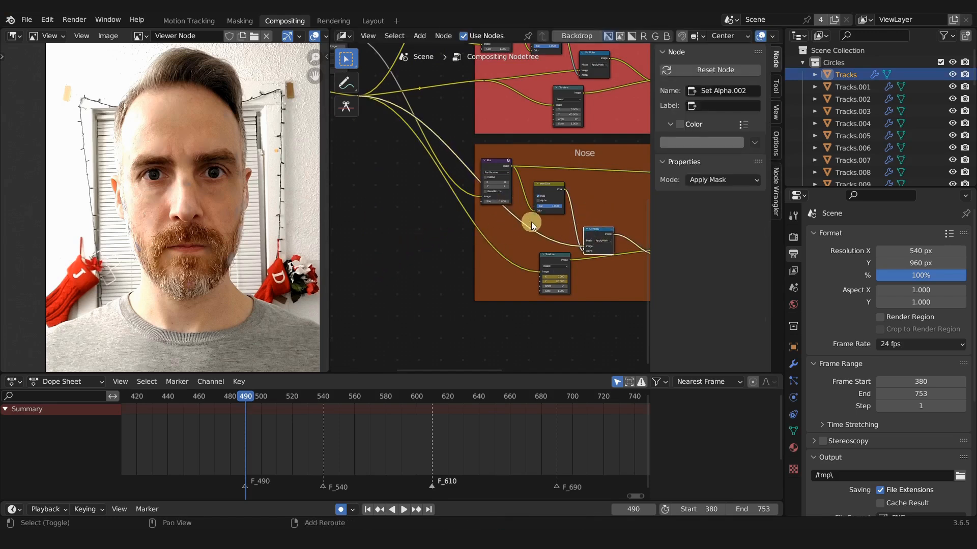
Add a shared reroute on the two footage links entering the Nose frame and position it inside the frame's edge
{"action": "right_click_drag", "start_coordinate": [531, 222], "coordinate": [484, 255], "text": "shift"}
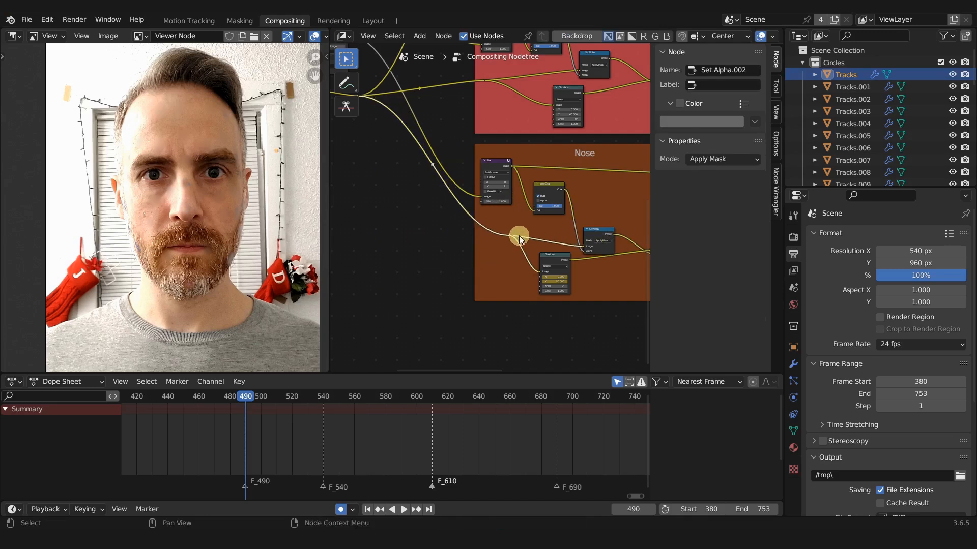
{"action": "left_click_drag", "start_coordinate": [509, 237], "coordinate": [482, 245]}
{"action": "middle_click_drag", "start_coordinate": [499, 137], "coordinate": [501, 236], "text": "shift"}
{"action": "left_click_drag", "start_coordinate": [501, 236], "coordinate": [481, 168]}
{"action": "scroll", "coordinate": [508, 211], "scroll_direction": "down", "scroll_amount": 2}
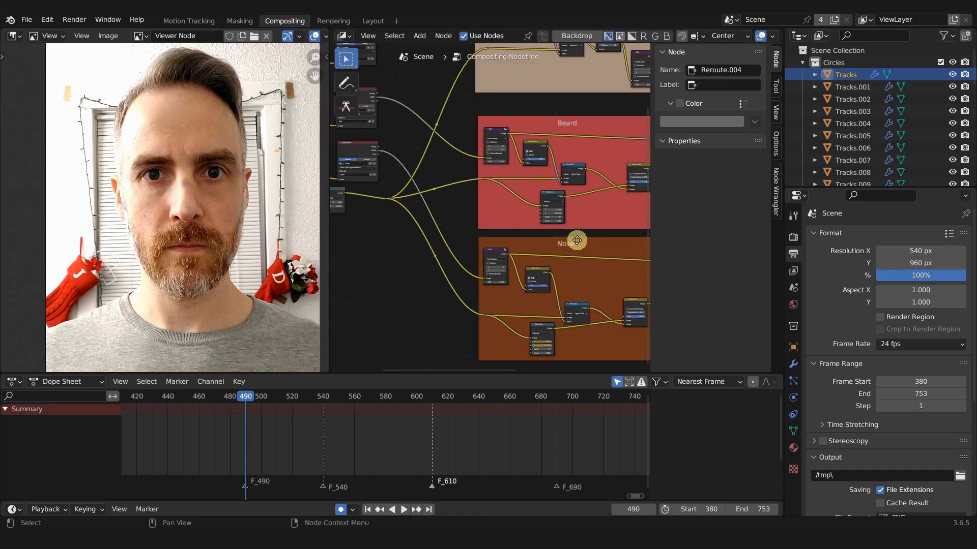
Nudge the Nose frame into line below the Beard frame and align the main footage reroute that feeds all three frames
{"action": "mouse_move", "coordinate": [572, 244]}
{"action": "left_mouse_down"}
{"action": "mouse_move", "coordinate": [596, 244]}
{"action": "mouse_move", "coordinate": [577, 246]}
{"action": "left_mouse_up"}
{"action": "scroll", "coordinate": [577, 246], "scroll_direction": "down", "scroll_amount": 2}
{"action": "left_click_drag", "start_coordinate": [436, 234], "coordinate": [520, 233]}
{"action": "scroll", "coordinate": [526, 148], "scroll_direction": "down", "scroll_amount": 1}
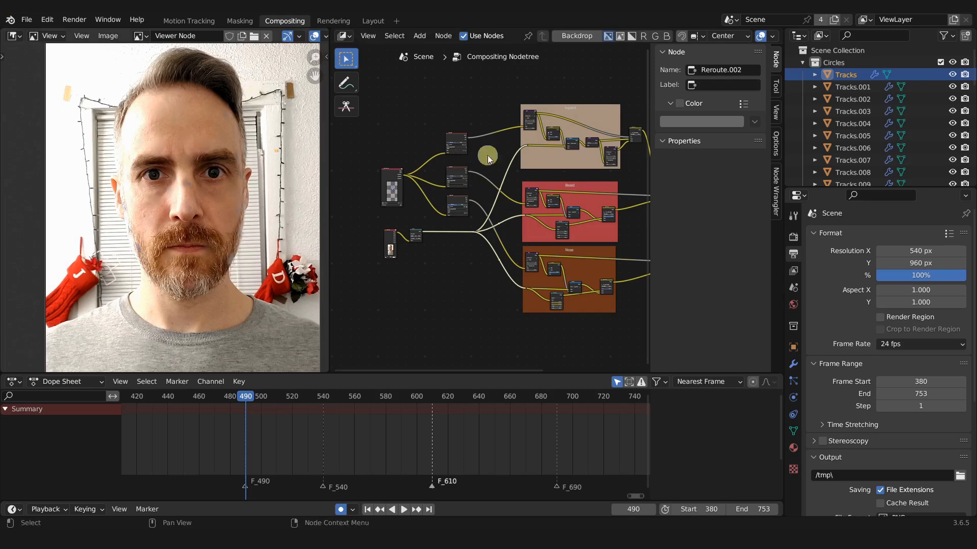
In the Layout workspace, select the three outer beard dots Tracks.001, Tracks.002 and Tracks.004, and give the active one its own material named LBeard
{"action": "left_click", "coordinate": [373, 20]}
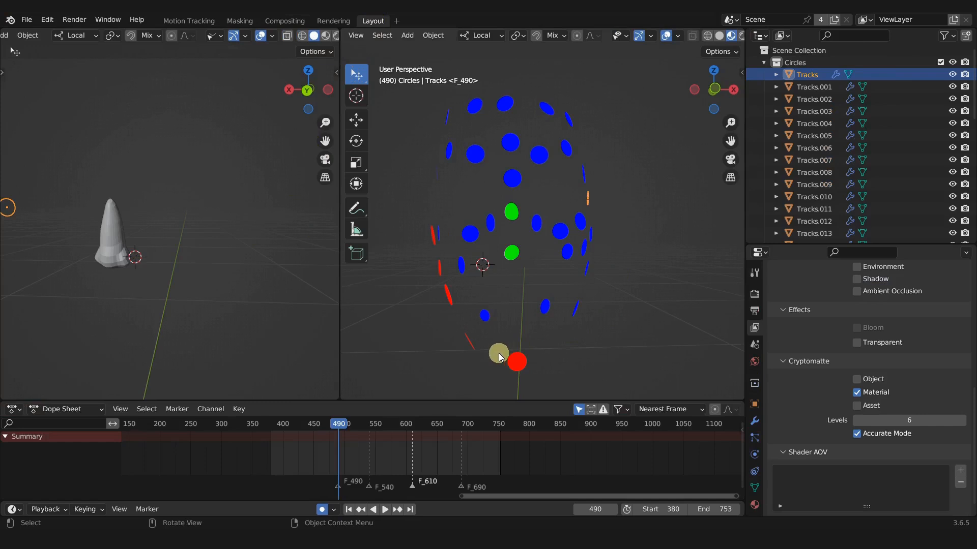
{"action": "middle_click_drag", "start_coordinate": [591, 262], "coordinate": [488, 252]}
{"action": "left_click", "coordinate": [526, 237]}
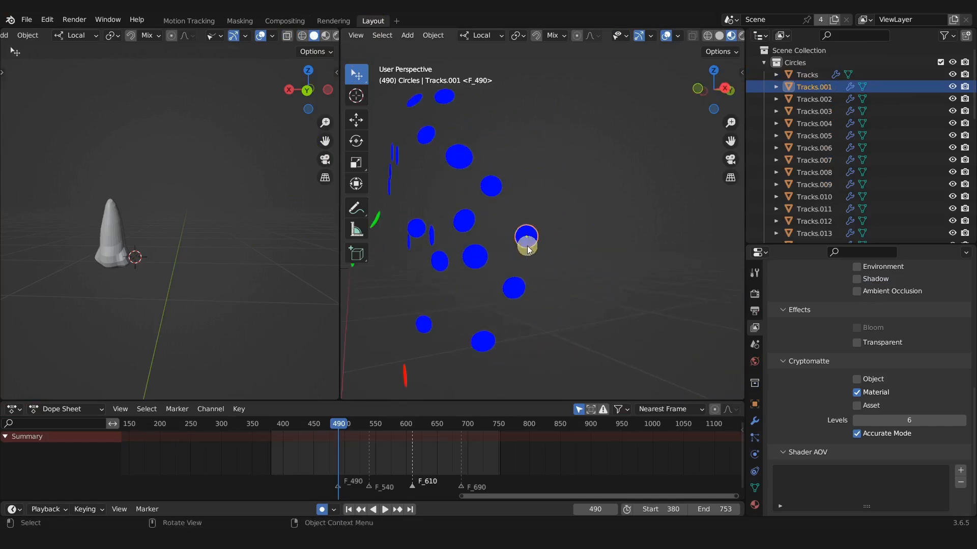
{"action": "left_click", "coordinate": [513, 292], "text": "shift"}
{"action": "left_click", "coordinate": [483, 341], "text": "shift"}
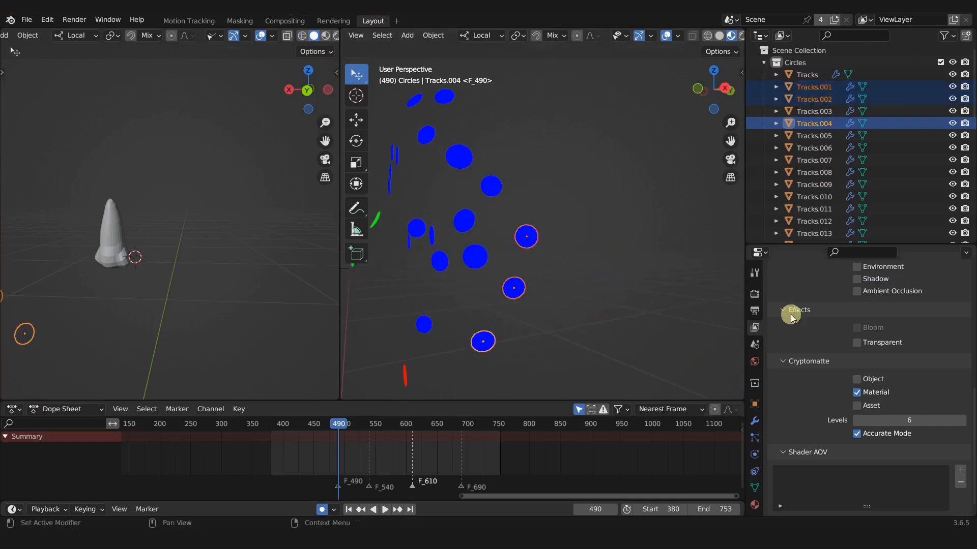
{"action": "left_click", "coordinate": [754, 505]}
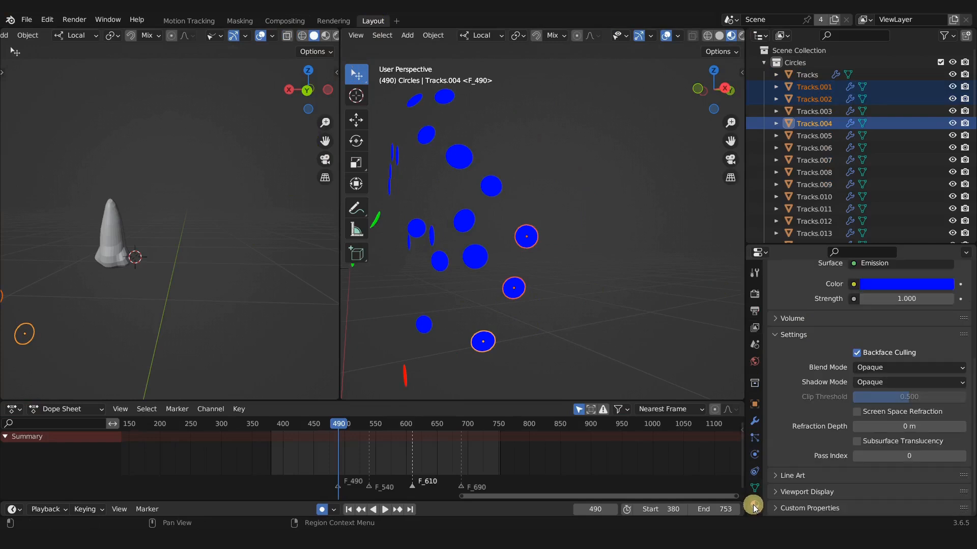
{"action": "scroll", "coordinate": [820, 388], "scroll_direction": "up", "scroll_amount": 5}
{"action": "scroll", "coordinate": [839, 306], "scroll_direction": "up", "scroll_amount": 4}
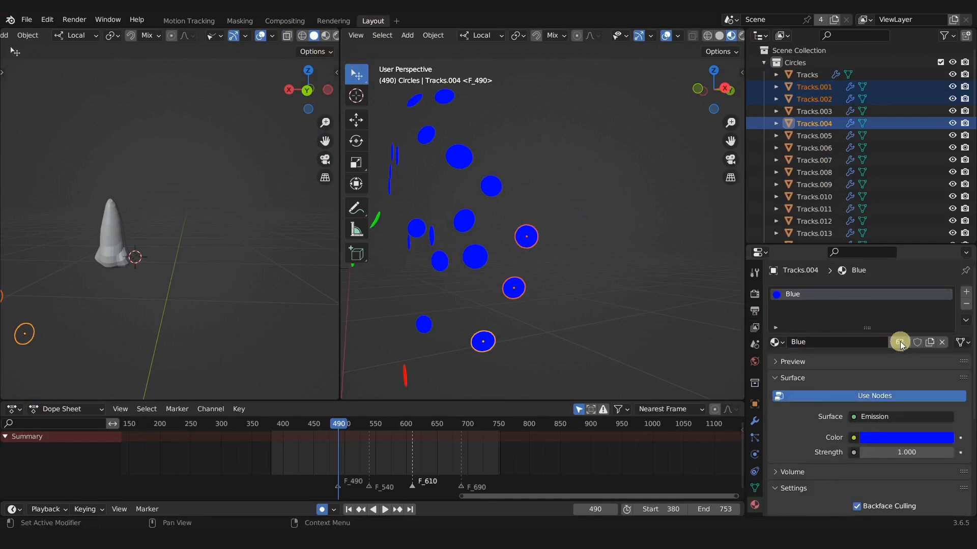
{"action": "left_click", "coordinate": [899, 345]}
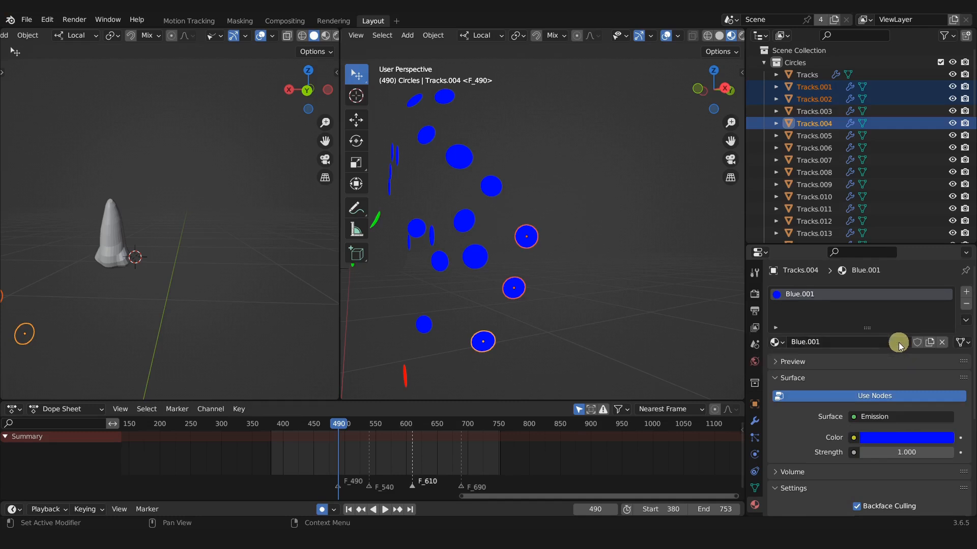
{"action": "left_click", "coordinate": [850, 341]}
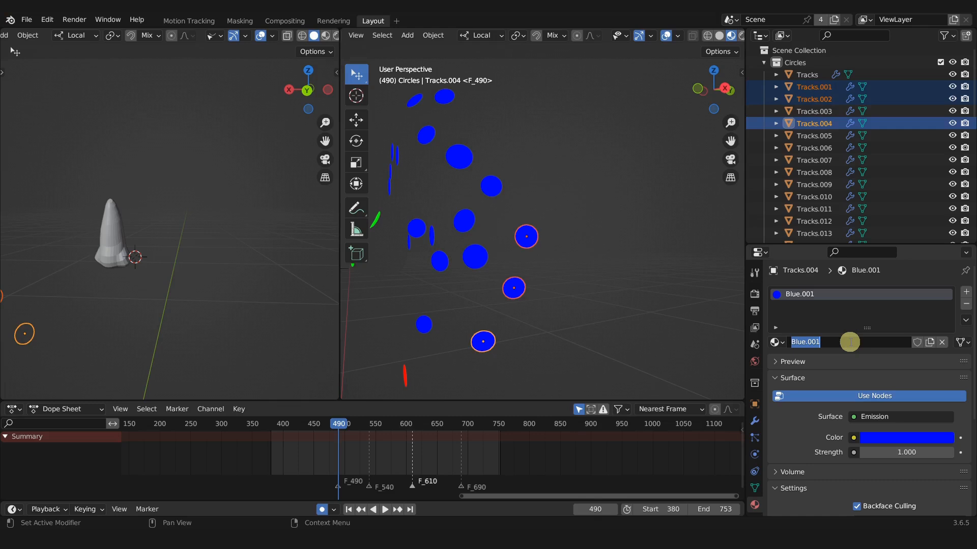
{"action": "type", "text": "LBeard"}
{"action": "key", "text": "Return"}
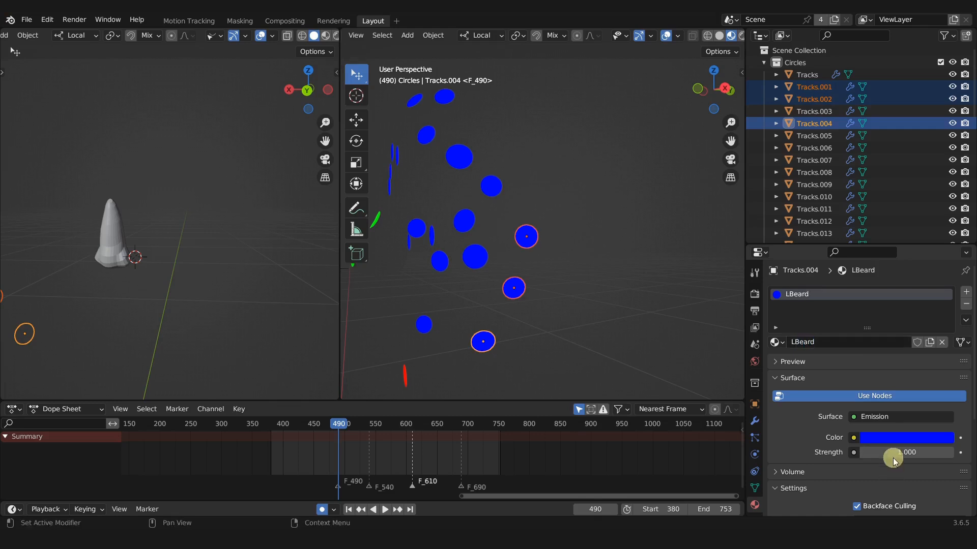
Set the LBeard emission color to light orange, hue 0.048 and saturation 0.806, and link the material to the other two selected dots
{"action": "left_click", "coordinate": [894, 438]}
{"action": "left_click_drag", "start_coordinate": [900, 319], "coordinate": [882, 326]}
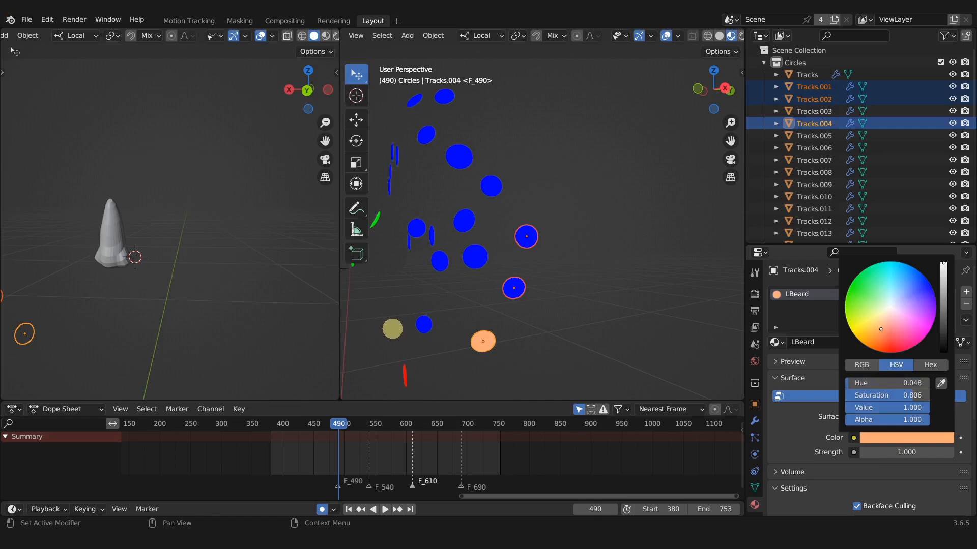
{"action": "key", "text": "ctrl+l"}
{"action": "left_click", "coordinate": [577, 321]}
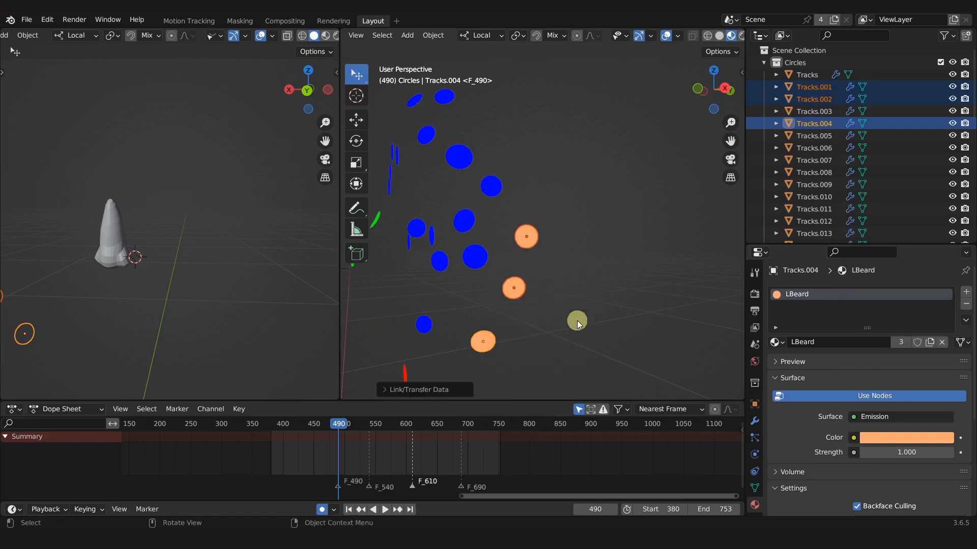
In the Compositing workspace, duplicate the Nose branch's Cryptomatte node below the others and connect the Render Layers Image output to it
{"action": "left_click", "coordinate": [285, 21]}
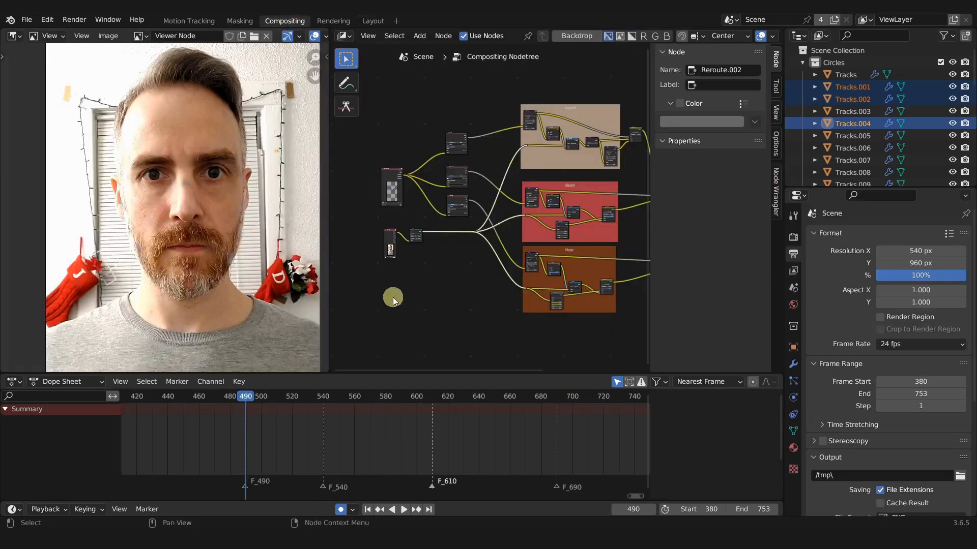
{"action": "scroll", "coordinate": [455, 277], "scroll_direction": "up", "scroll_amount": 3}
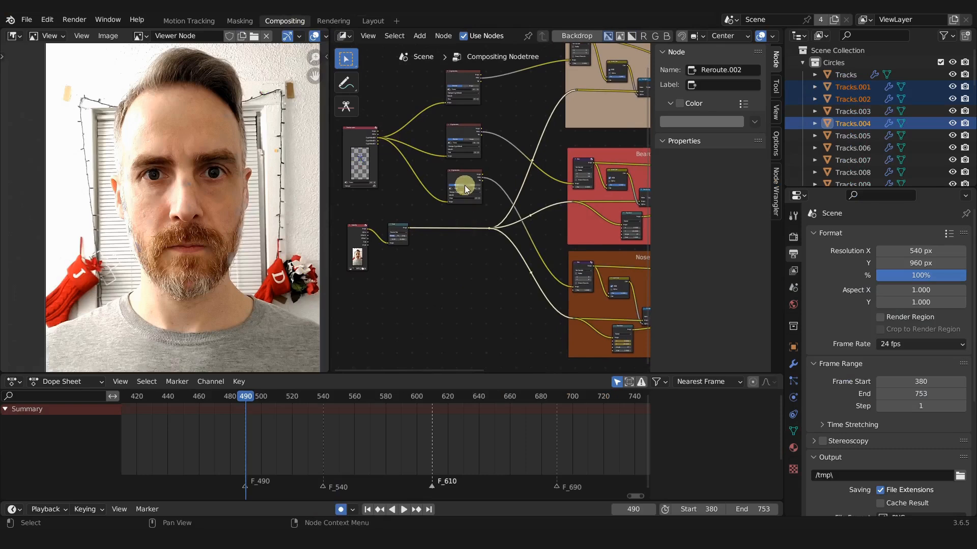
{"action": "left_click", "coordinate": [466, 176]}
{"action": "key", "text": "shift+d"}
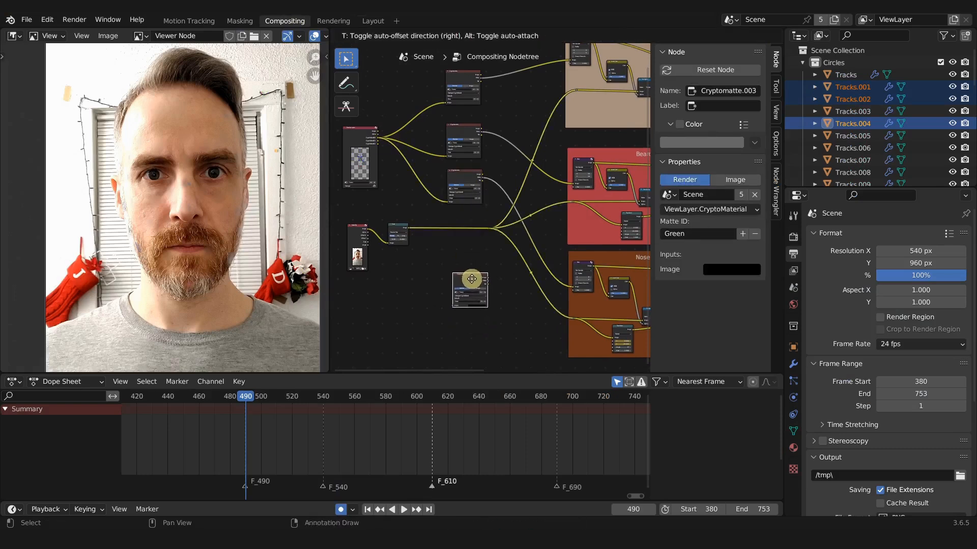
{"action": "left_click", "coordinate": [465, 283]}
{"action": "left_click_drag", "start_coordinate": [377, 137], "coordinate": [454, 304]}
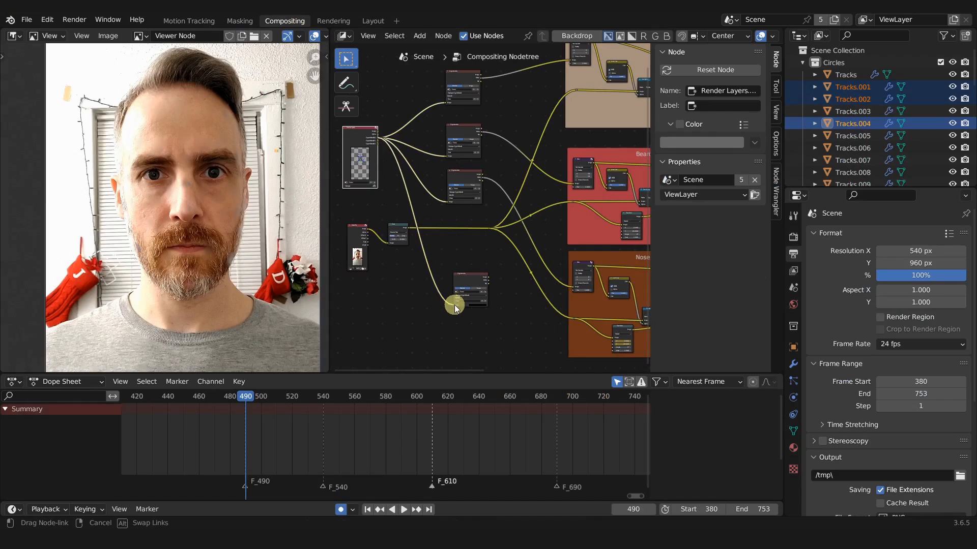
Show the duplicated Cryptomatte node's Pick output in the viewer and render the current frame
{"action": "left_click", "coordinate": [470, 277], "text": "ctrl+shift"}
{"action": "left_click", "coordinate": [469, 279], "text": "ctrl+shift"}
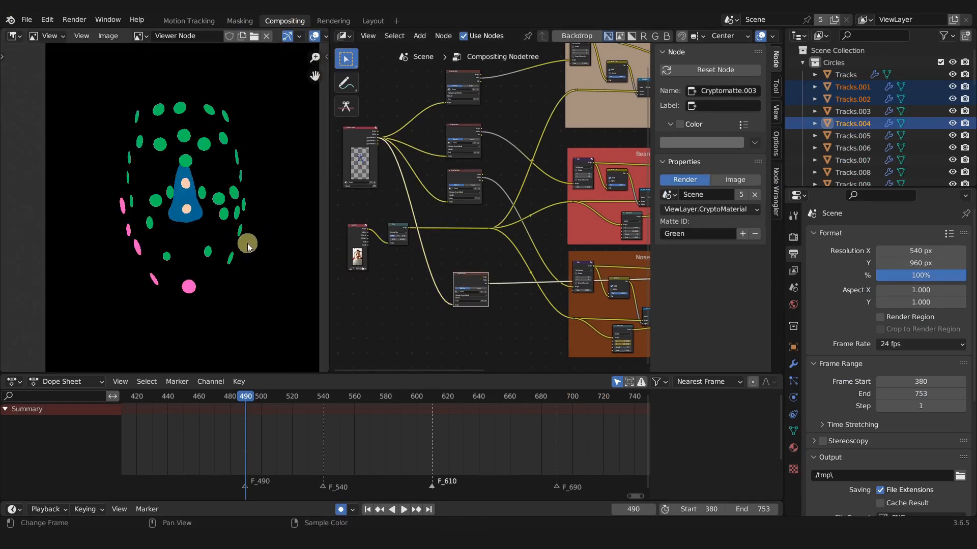
{"action": "key", "text": "F12"}
{"action": "scroll", "coordinate": [248, 247], "scroll_direction": "up", "scroll_amount": 2}
{"action": "scroll", "coordinate": [277, 226], "scroll_direction": "up", "scroll_amount": 2}
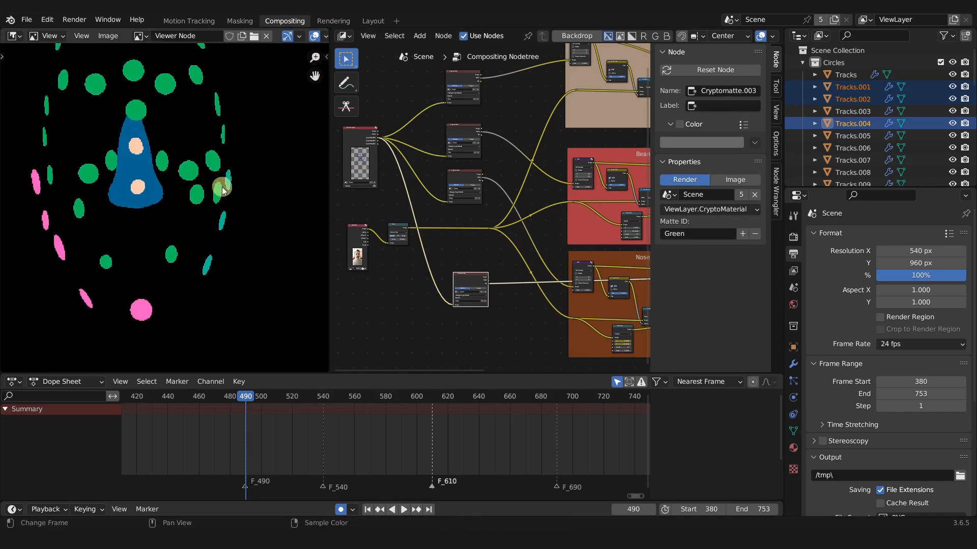
{"action": "middle_click_drag", "start_coordinate": [239, 274], "coordinate": [186, 279]}
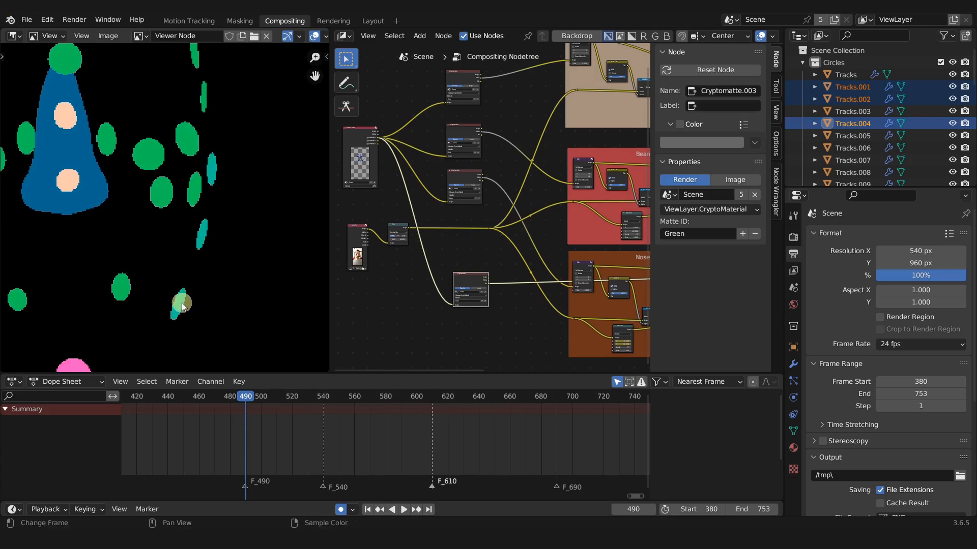
Clear the duplicated Cryptomatte node's Matte ID and sample the LBeard material from the pick image instead
{"action": "scroll", "coordinate": [478, 303], "scroll_direction": "up", "scroll_amount": 10}
{"action": "middle_click_drag", "start_coordinate": [479, 305], "coordinate": [499, 189], "text": "shift"}
{"action": "left_click", "coordinate": [474, 274]}
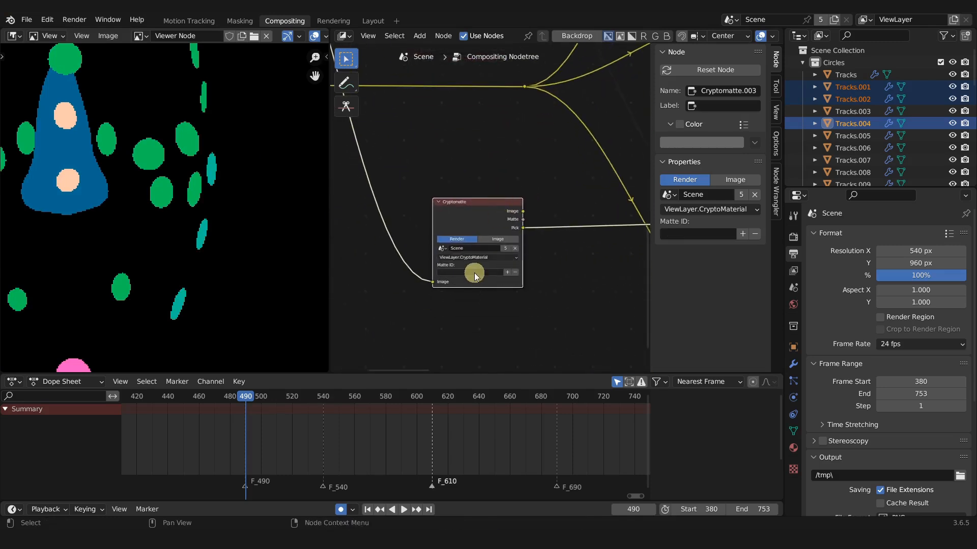
{"action": "left_click", "coordinate": [506, 273]}
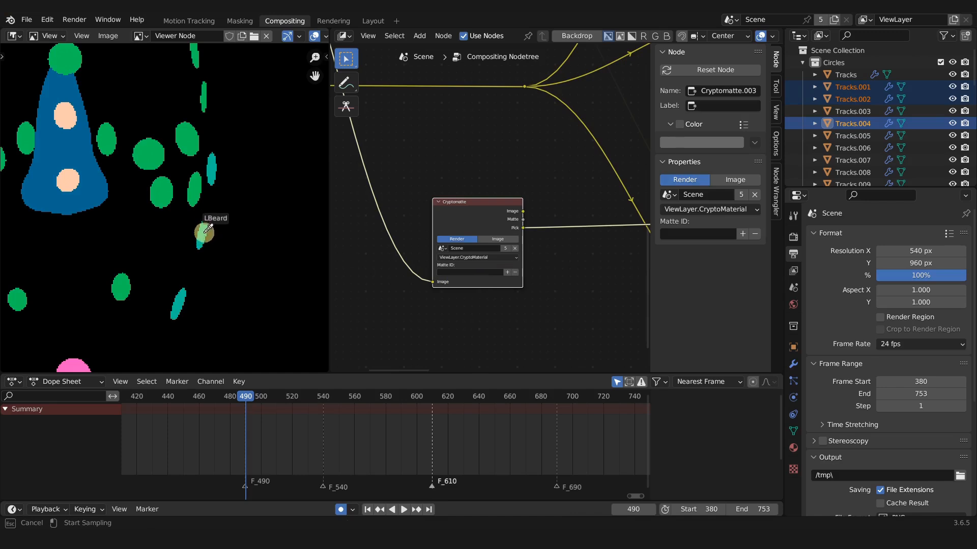
{"action": "left_click", "coordinate": [206, 232]}
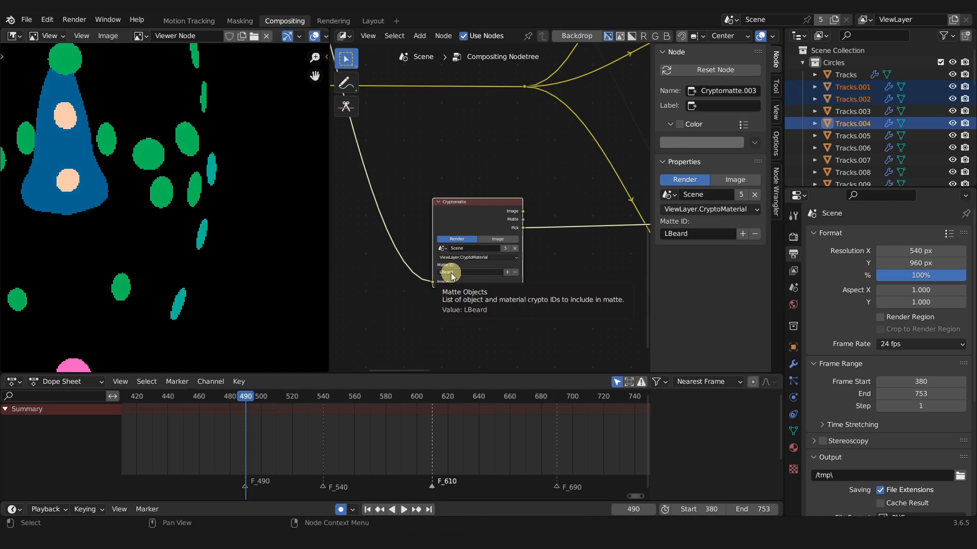
Cycle the viewer through the LBeard Cryptomatte node's outputs to examine its Matte
{"action": "scroll", "coordinate": [446, 271], "scroll_direction": "up", "scroll_amount": 3}
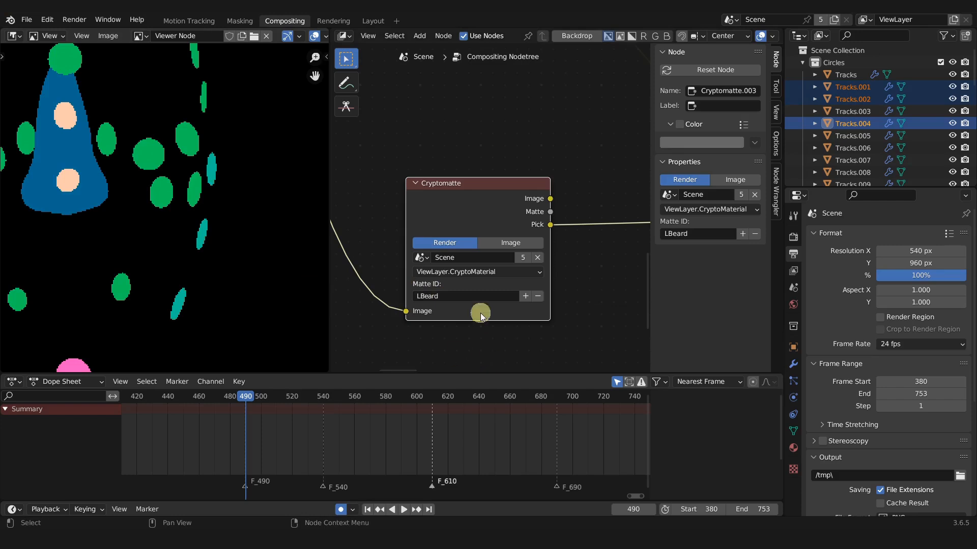
{"action": "left_click", "coordinate": [484, 196], "text": "ctrl+shift"}
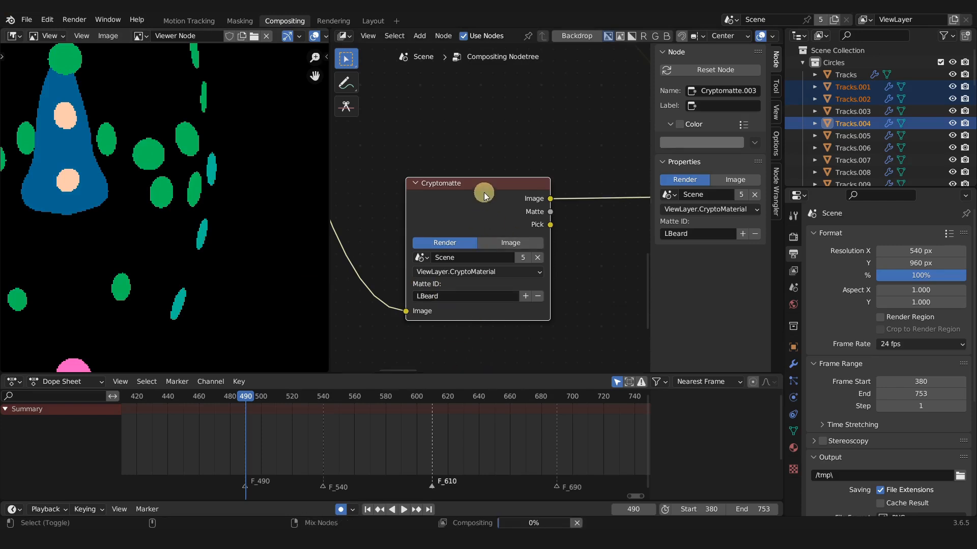
{"action": "left_click", "coordinate": [484, 196], "text": "ctrl+shift"}
{"action": "scroll", "coordinate": [204, 230], "scroll_direction": "down", "scroll_amount": 2}
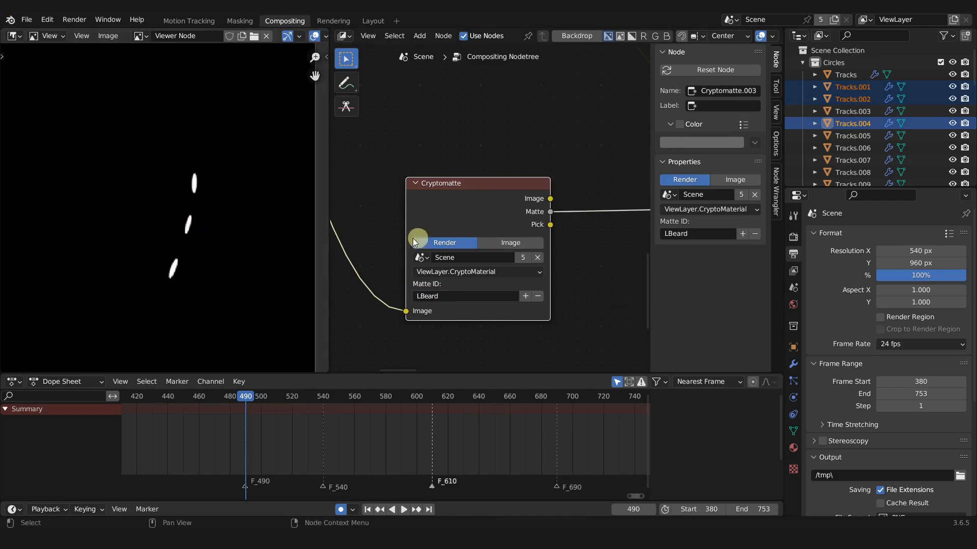
{"action": "left_click", "coordinate": [483, 205], "text": "ctrl+shift"}
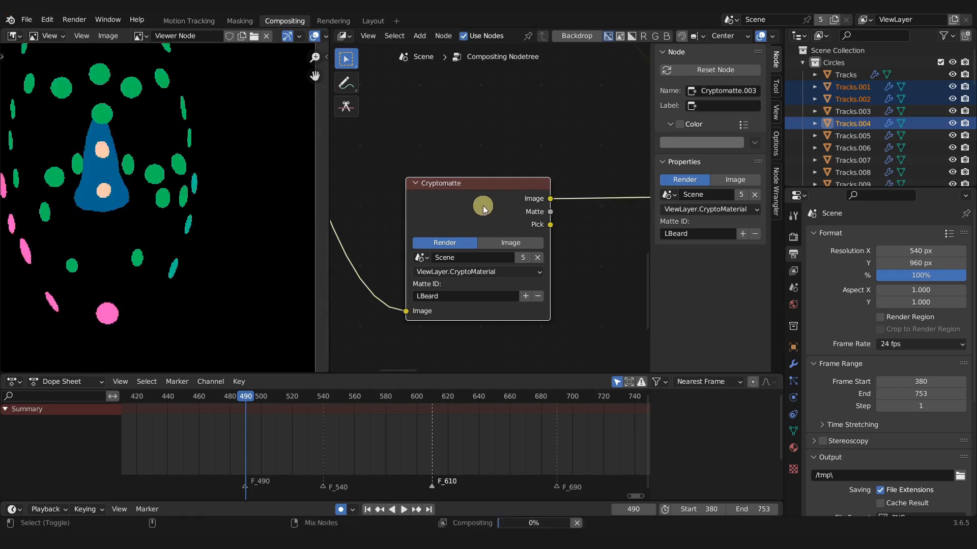
{"action": "left_click", "coordinate": [483, 208], "text": "ctrl+shift"}
{"action": "left_click", "coordinate": [483, 208], "text": "ctrl+shift"}
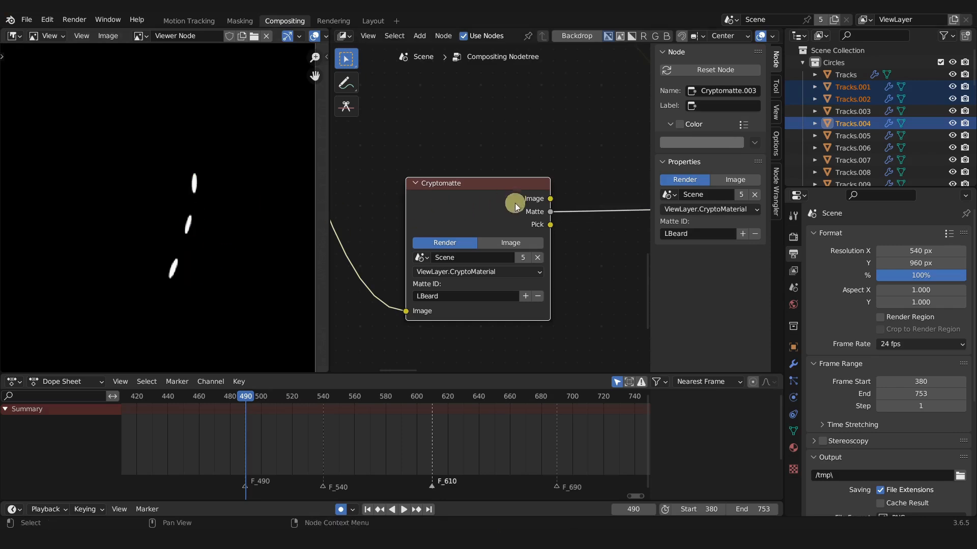
Move the LBeard Cryptomatte node down to a free area below the level of the Nose frame
{"action": "scroll", "coordinate": [168, 226], "scroll_direction": "down", "scroll_amount": 1}
{"action": "scroll", "coordinate": [545, 236], "scroll_direction": "down", "scroll_amount": 5}
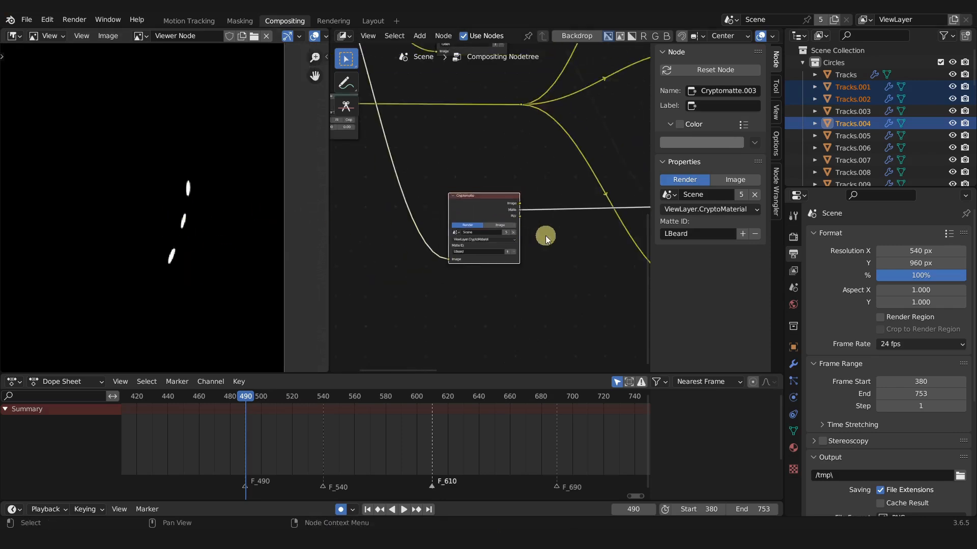
{"action": "middle_click_drag", "start_coordinate": [546, 245], "coordinate": [407, 259]}
{"action": "scroll", "coordinate": [422, 246], "scroll_direction": "down", "scroll_amount": 7}
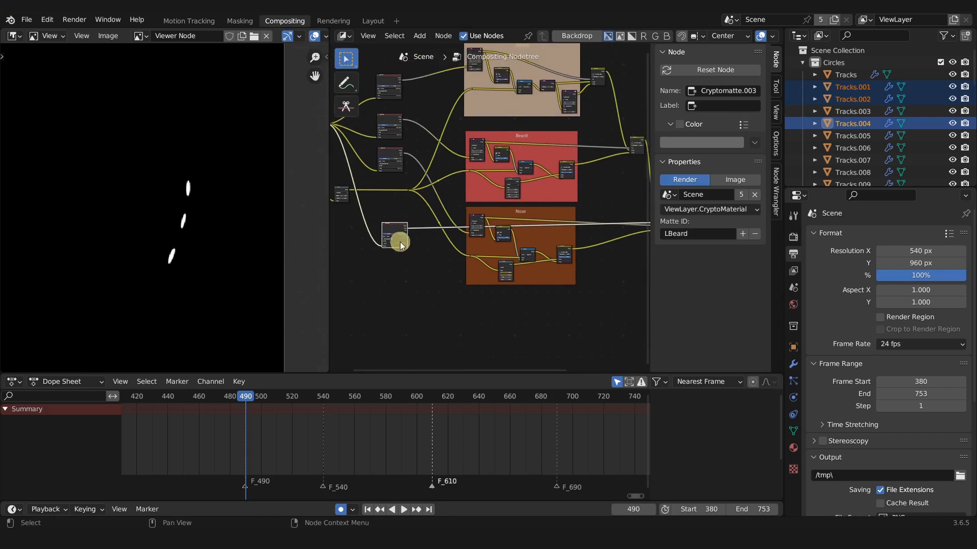
{"action": "left_click_drag", "start_coordinate": [399, 239], "coordinate": [389, 338]}
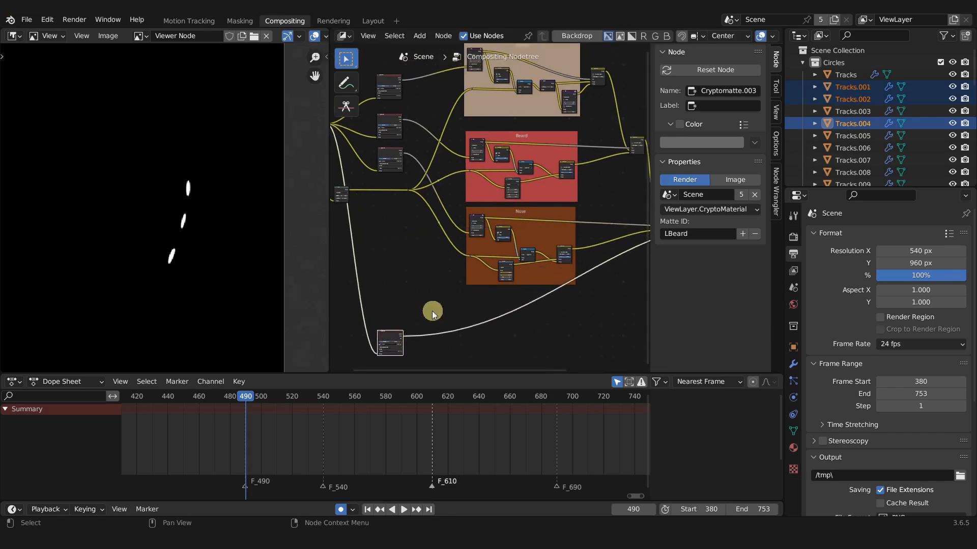
Duplicate the Beard frame with all its nodes and place the copy below the Nose frame
{"action": "scroll", "coordinate": [434, 292], "scroll_direction": "down", "scroll_amount": 1}
{"action": "left_click", "coordinate": [434, 286]}
{"action": "left_click_drag", "start_coordinate": [419, 150], "coordinate": [526, 209]}
{"action": "key", "text": "shift+d"}
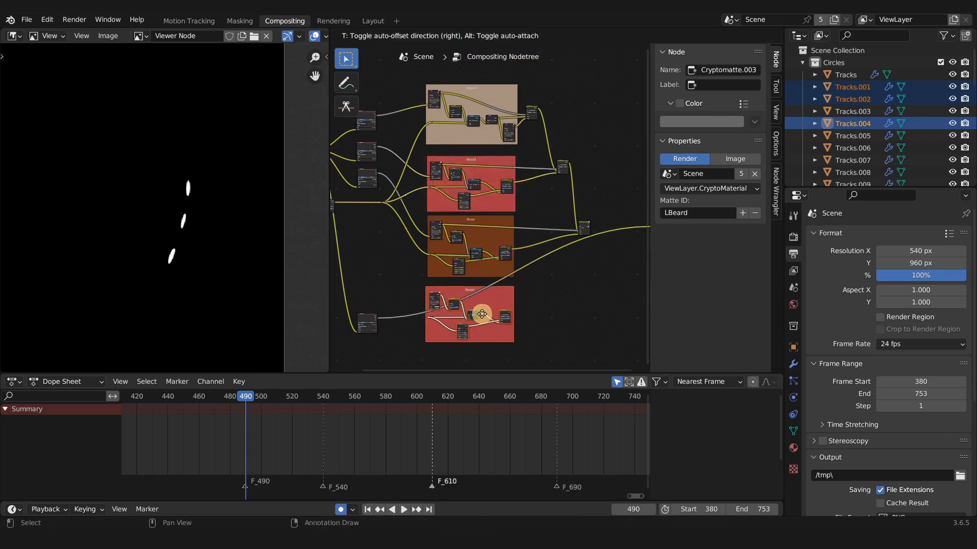
{"action": "left_click", "coordinate": [475, 317]}
Rename the original Beard frame to RBeard and its duplicate below the Nose frame to LBeard
{"action": "scroll", "coordinate": [476, 212], "scroll_direction": "up", "scroll_amount": 3}
{"action": "left_click", "coordinate": [456, 114]}
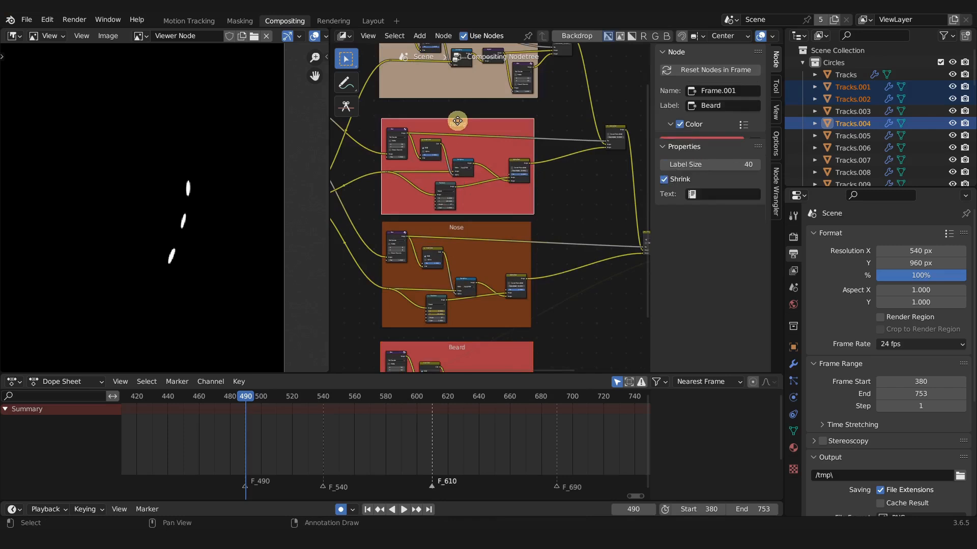
{"action": "left_click", "coordinate": [717, 106]}
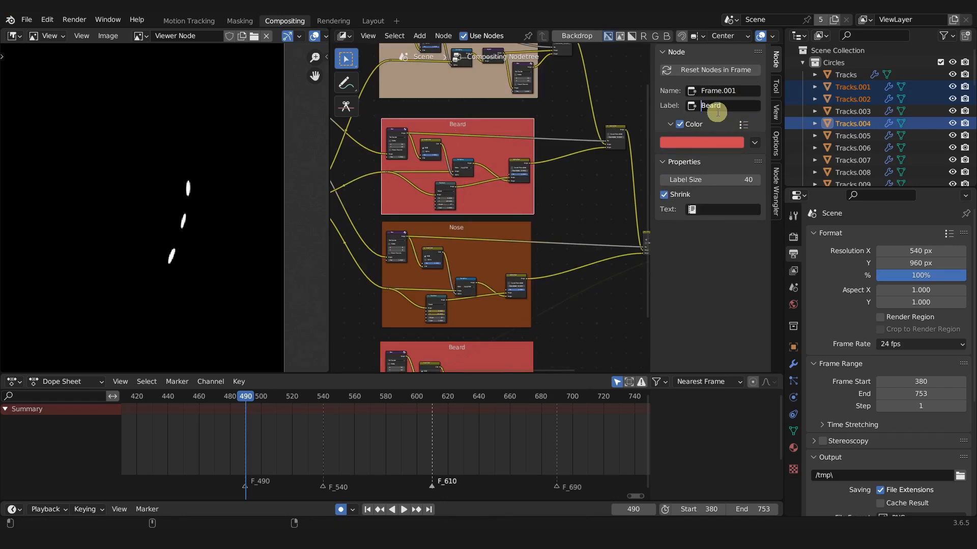
{"action": "left_click", "coordinate": [455, 343]}
{"action": "left_click", "coordinate": [702, 105]}
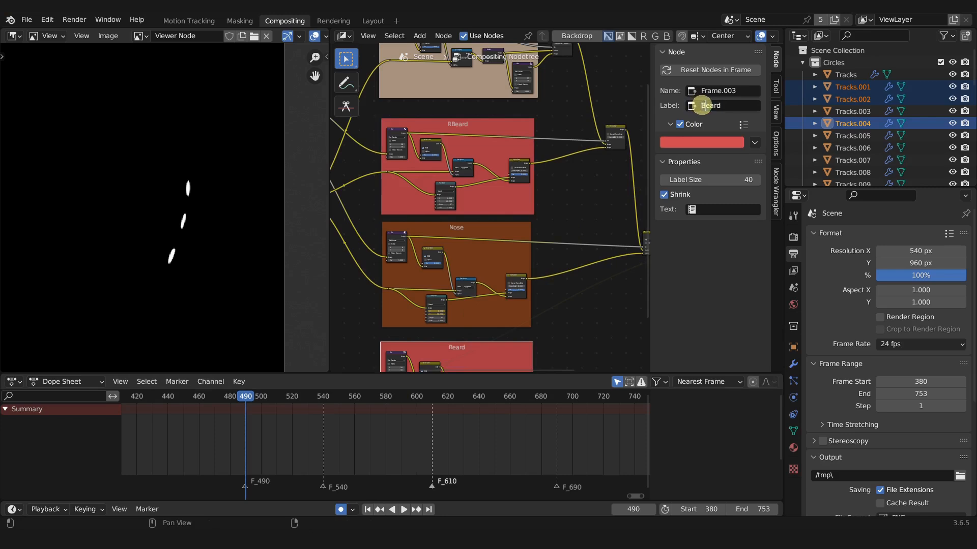
{"action": "key", "text": "Return"}
Link the footage image to the LBeard frame's input reroute and the LBeard Cryptomatte's Matte to its Blur node
{"action": "scroll", "coordinate": [514, 191], "scroll_direction": "down", "scroll_amount": 6}
{"action": "scroll", "coordinate": [526, 202], "scroll_direction": "up", "scroll_amount": 3}
{"action": "middle_click_drag", "start_coordinate": [498, 216], "coordinate": [563, 156]}
{"action": "left_click_drag", "start_coordinate": [435, 130], "coordinate": [502, 285]}
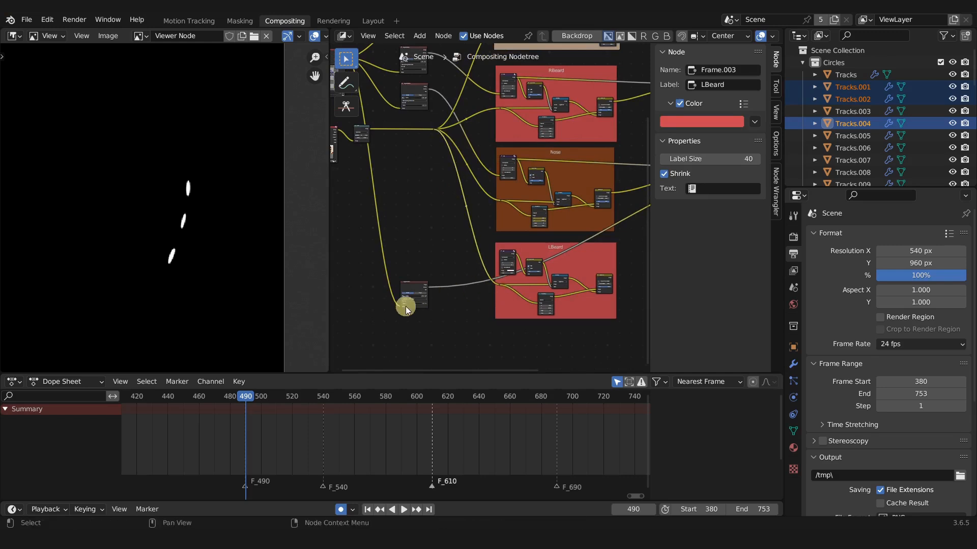
{"action": "scroll", "coordinate": [431, 289], "scroll_direction": "up", "scroll_amount": 4}
{"action": "left_click_drag", "start_coordinate": [403, 316], "coordinate": [538, 284]}
{"action": "scroll", "coordinate": [529, 290], "scroll_direction": "down", "scroll_amount": 3}
{"action": "middle_click_drag", "start_coordinate": [530, 290], "coordinate": [412, 327]}
Preview the LBeard Alpha Over output and examine the beard at frames 540 and 610
{"action": "left_click", "coordinate": [488, 288], "text": "ctrl+shift"}
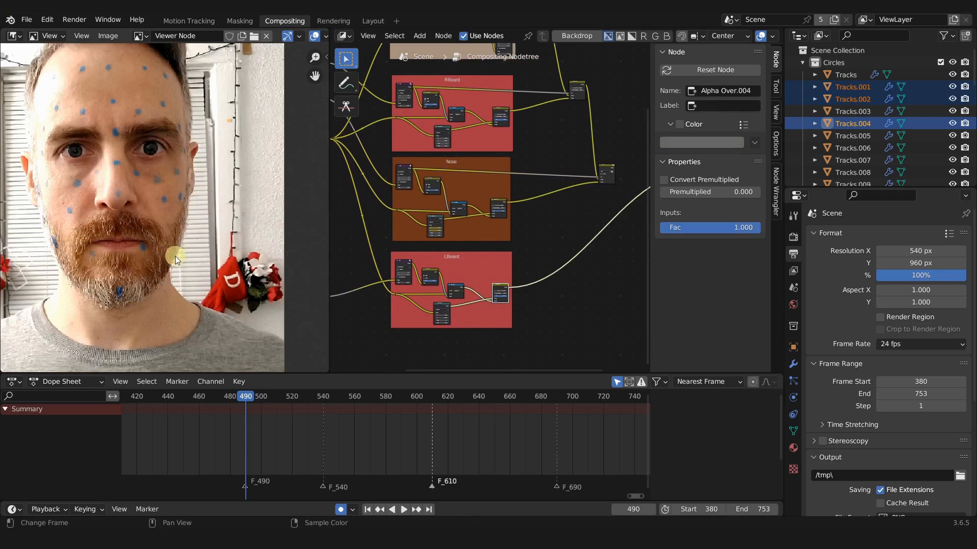
{"action": "scroll", "coordinate": [221, 282], "scroll_direction": "up", "scroll_amount": 1}
{"action": "scroll", "coordinate": [570, 266], "scroll_direction": "down", "scroll_amount": 1}
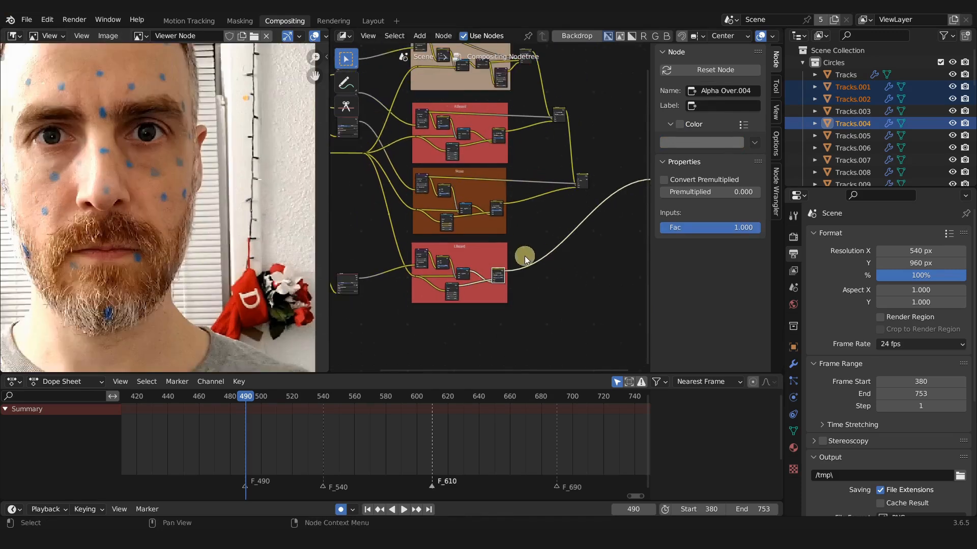
{"action": "left_click", "coordinate": [323, 397]}
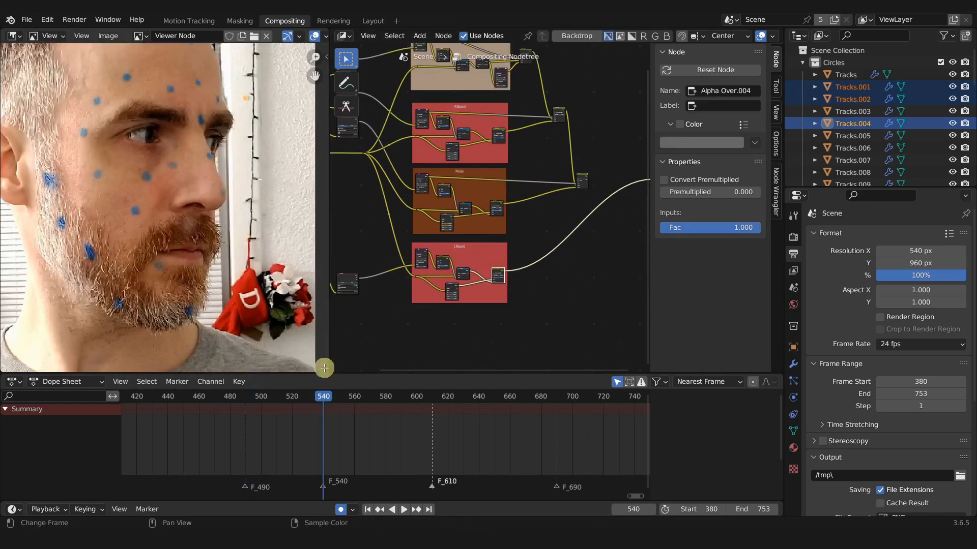
{"action": "left_click", "coordinate": [432, 397]}
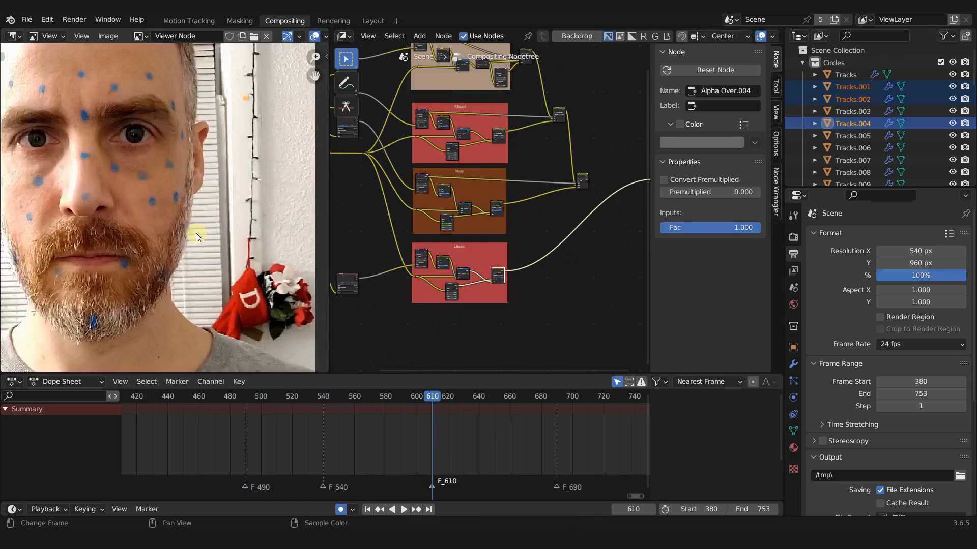
Find the front-facing pose at frame 595, delete the frame 610 marker and add a marker at frame 595
{"action": "left_click", "coordinate": [416, 397]}
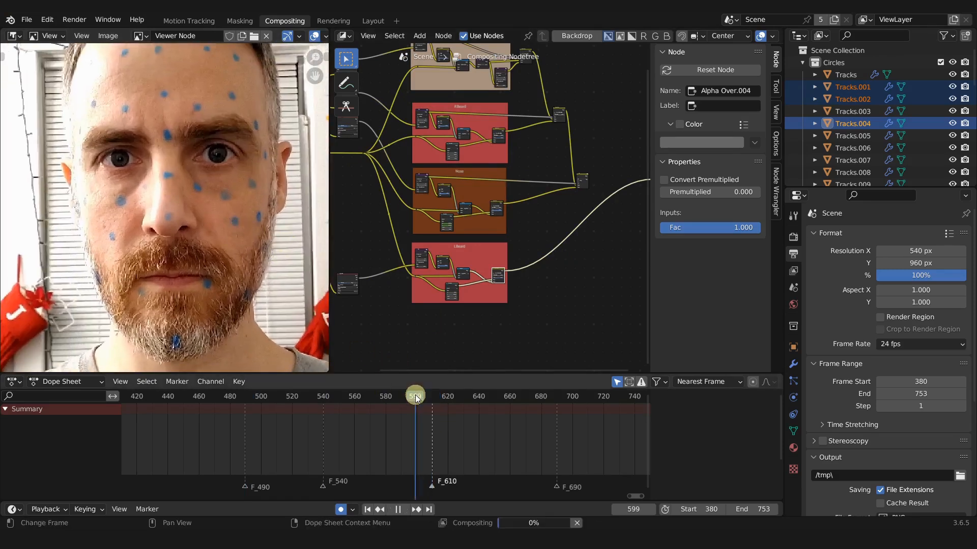
{"action": "left_click_drag", "start_coordinate": [416, 398], "coordinate": [408, 398]}
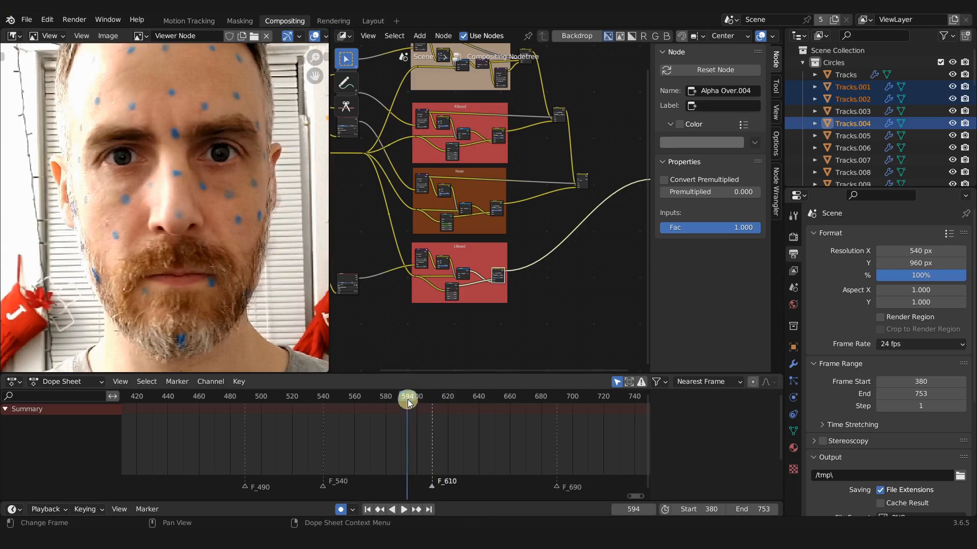
{"action": "left_click", "coordinate": [409, 399]}
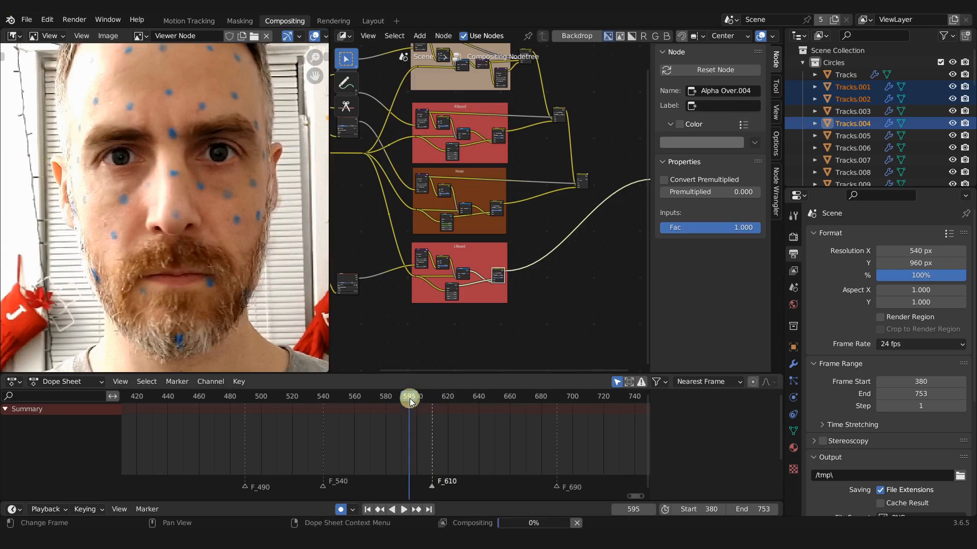
{"action": "key", "text": "x"}
{"action": "left_click", "coordinate": [425, 487]}
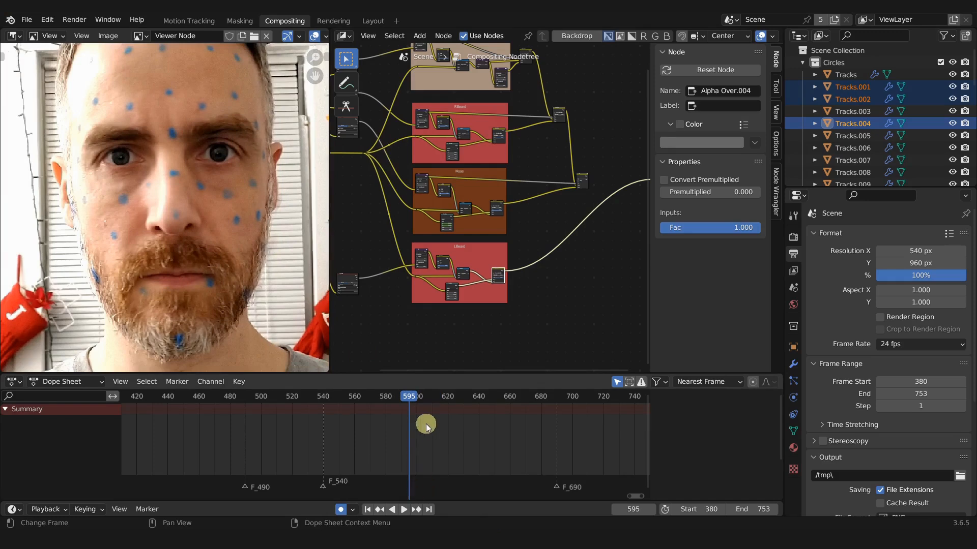
{"action": "key", "text": "m"}
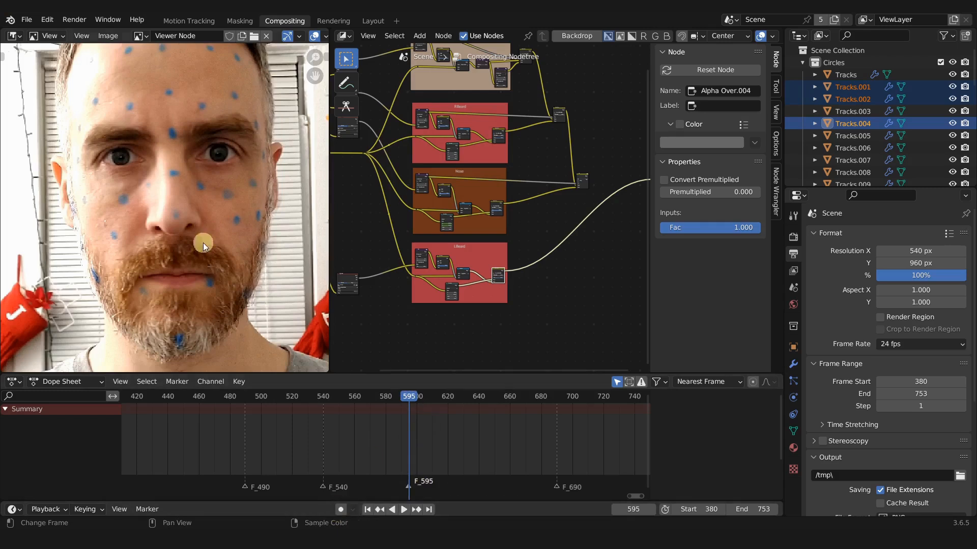
Go to frame 690 and render it to refresh the LBeard mask
{"action": "scroll", "coordinate": [473, 296], "scroll_direction": "up", "scroll_amount": 2}
{"action": "scroll", "coordinate": [472, 297], "scroll_direction": "up", "scroll_amount": 3}
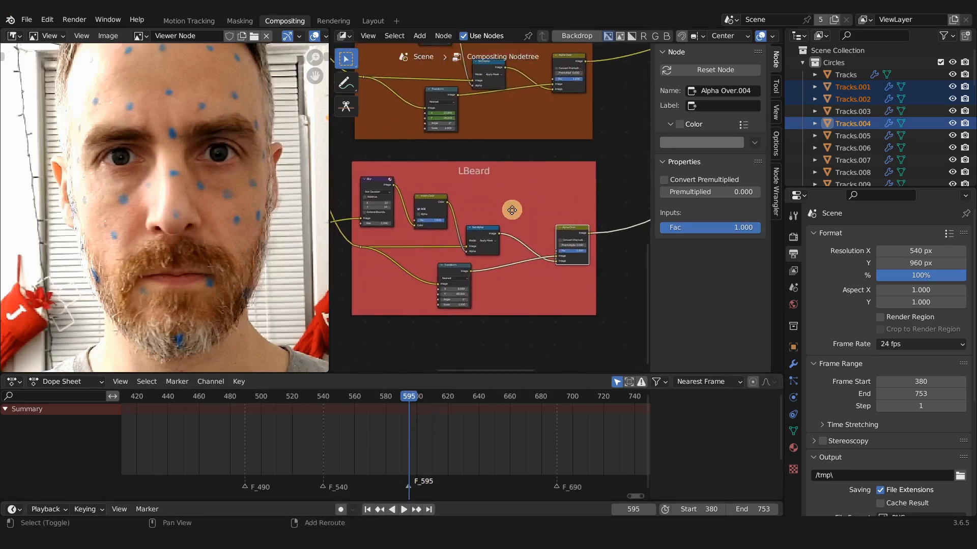
{"action": "left_click", "coordinate": [558, 397]}
{"action": "left_click_drag", "start_coordinate": [558, 397], "coordinate": [557, 397]}
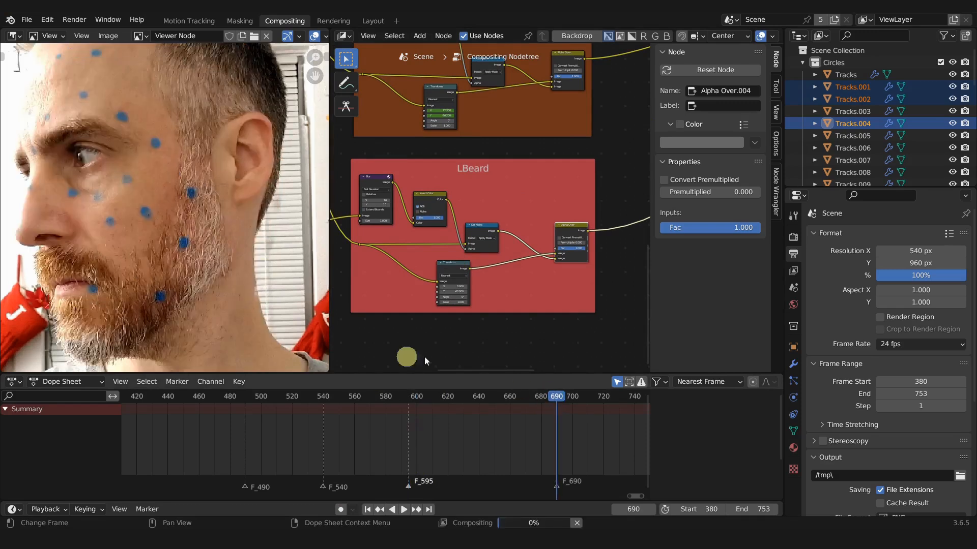
{"action": "key", "text": "F12"}
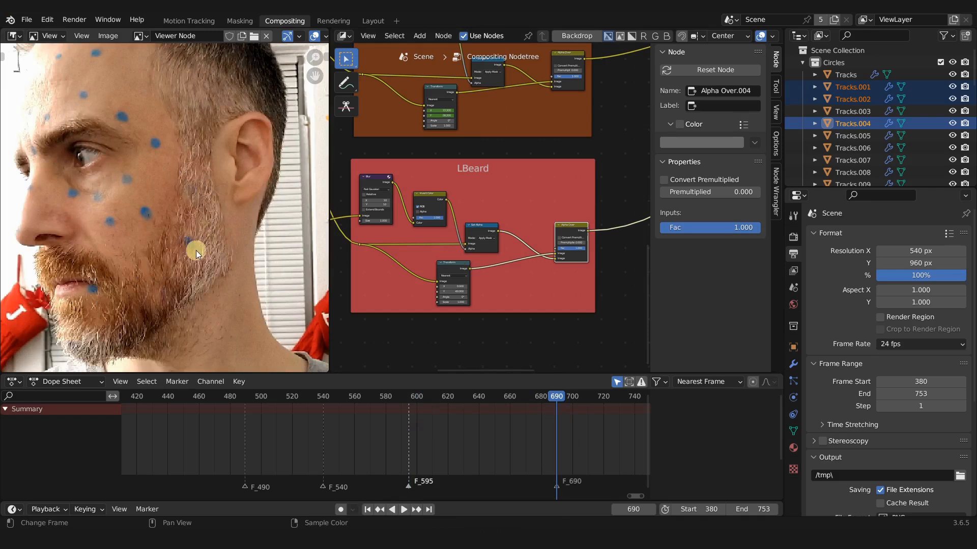
Set the LBeard Transform node's Y offset to -30 and inspect the patched beard area up close
{"action": "scroll", "coordinate": [515, 291], "scroll_direction": "up", "scroll_amount": 5}
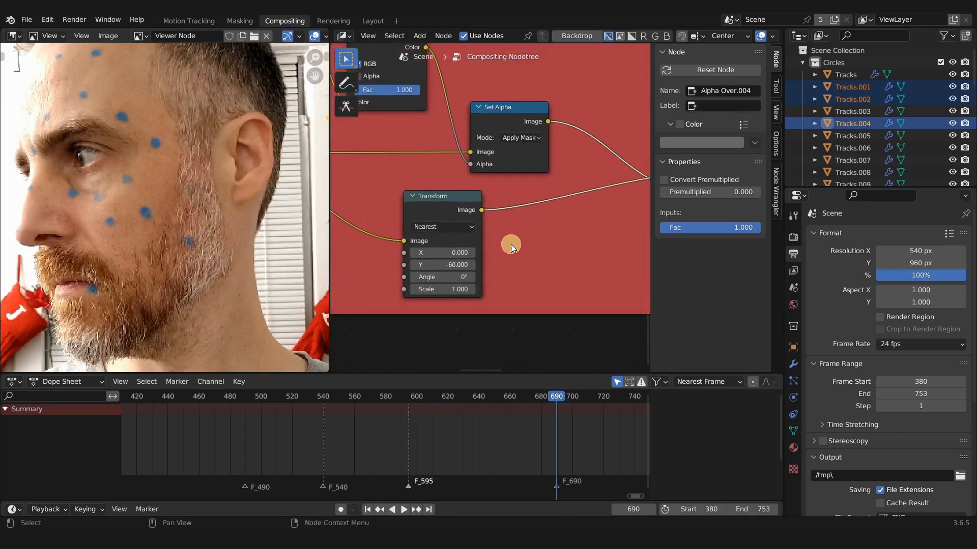
{"action": "left_click", "coordinate": [458, 259]}
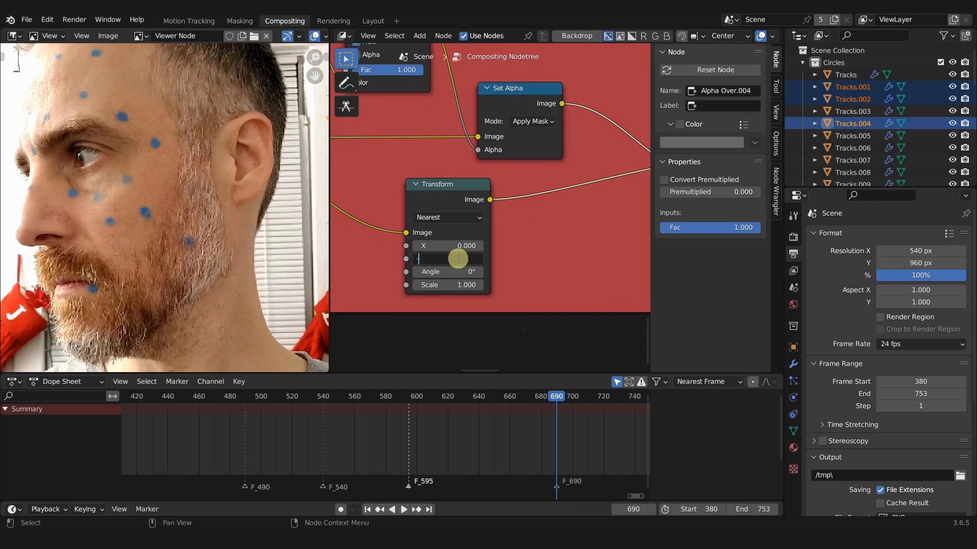
{"action": "key", "text": "Return"}
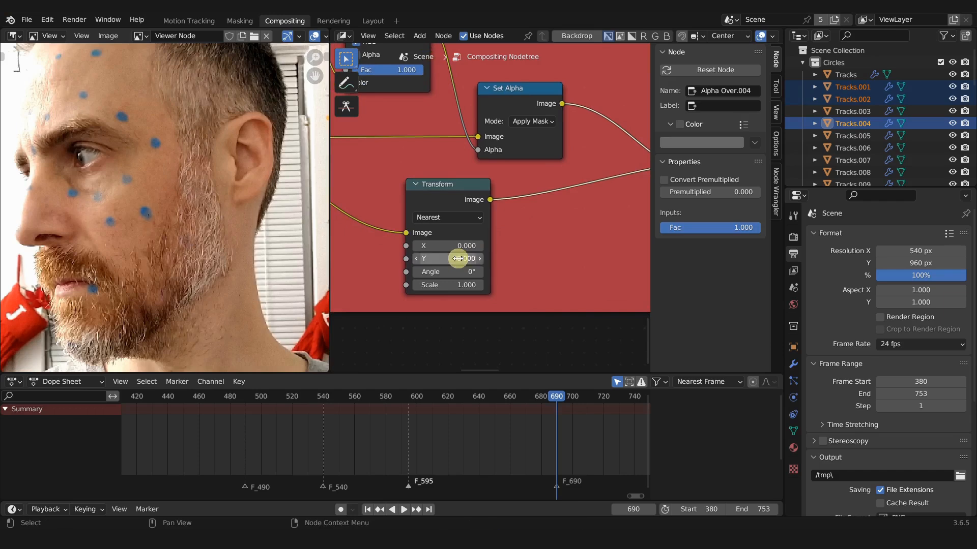
{"action": "scroll", "coordinate": [226, 282], "scroll_direction": "up", "scroll_amount": 3}
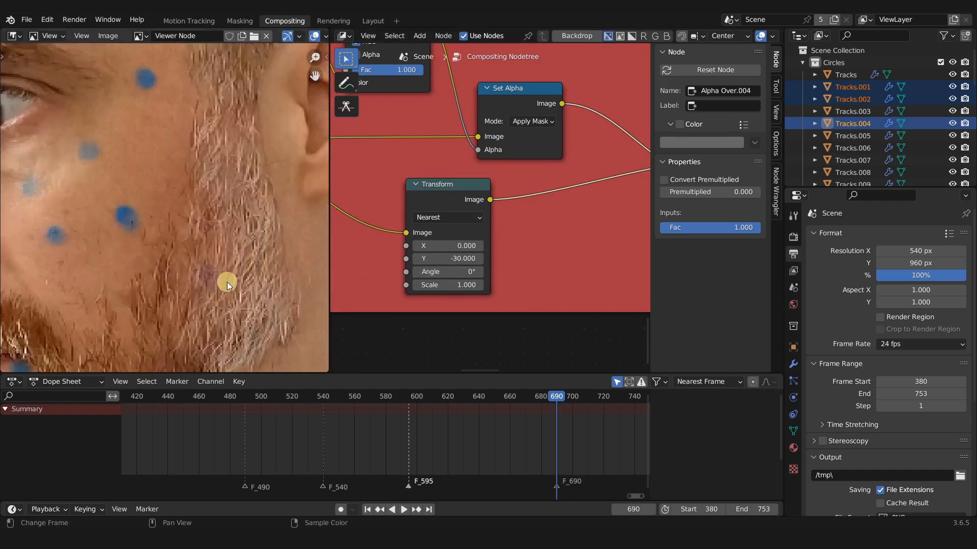
{"action": "scroll", "coordinate": [199, 277], "scroll_direction": "down", "scroll_amount": 7}
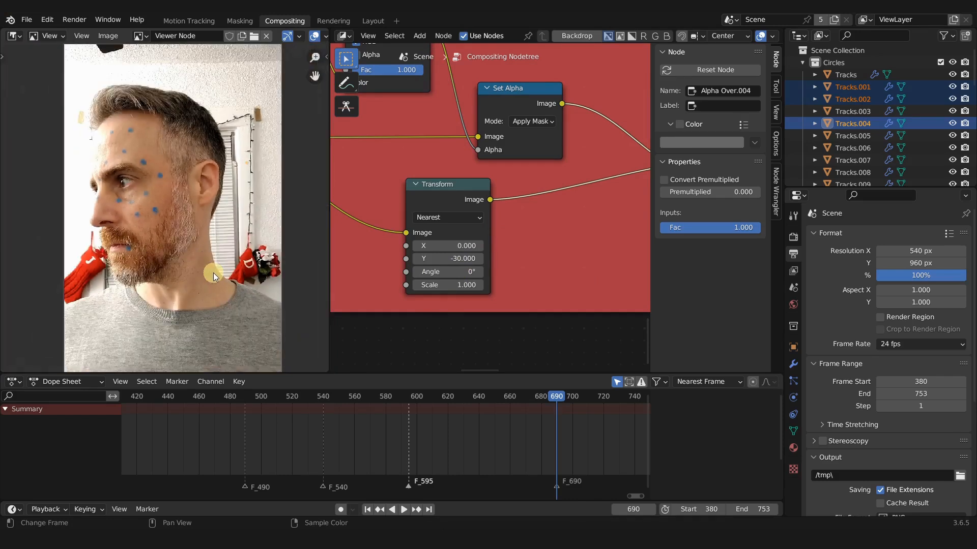
{"action": "scroll", "coordinate": [212, 273], "scroll_direction": "up", "scroll_amount": 4}
Check the beard at frame 595, and render frame 641 to inspect the LBeard patch there
{"action": "left_click_drag", "start_coordinate": [418, 396], "coordinate": [407, 397]}
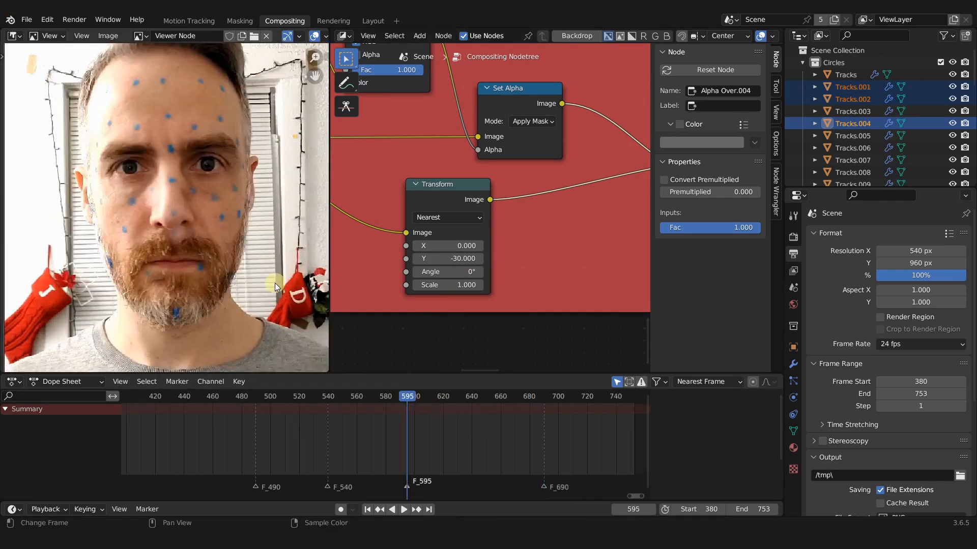
{"action": "left_click", "coordinate": [474, 397]}
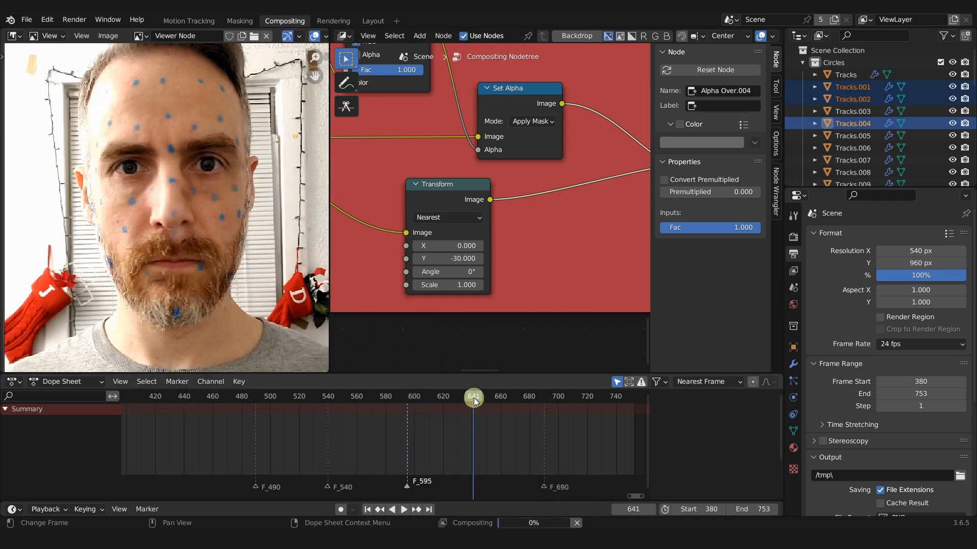
{"action": "key", "text": "F12"}
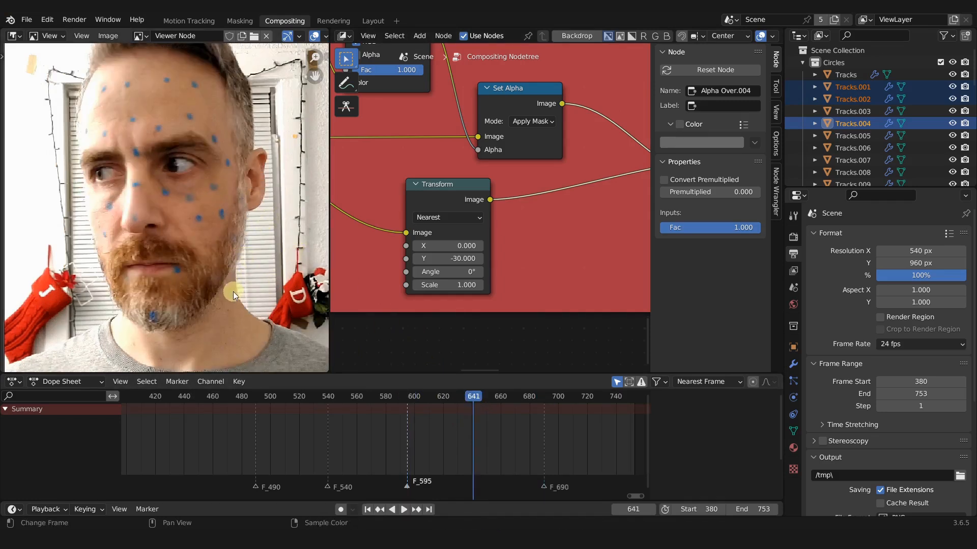
{"action": "scroll", "coordinate": [235, 290], "scroll_direction": "up", "scroll_amount": 3}
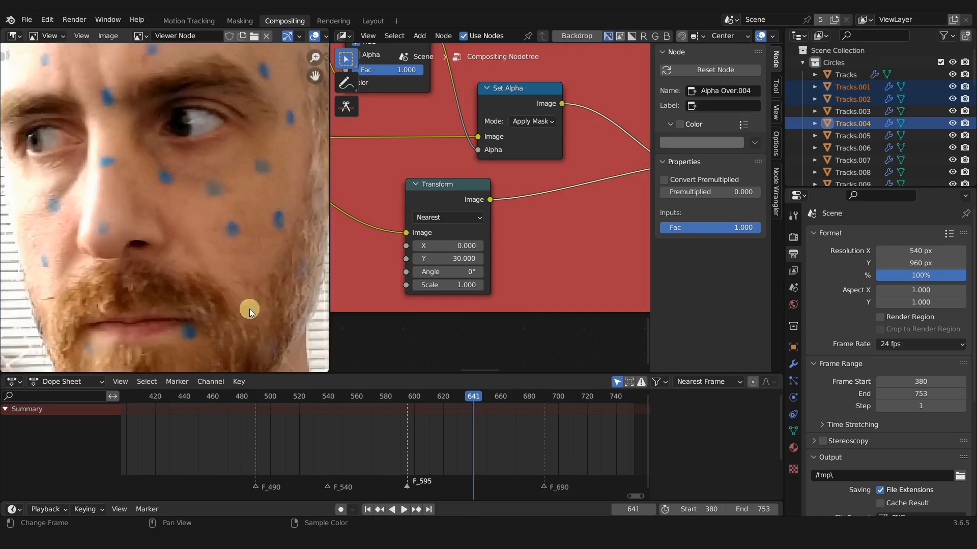
{"action": "scroll", "coordinate": [349, 253], "scroll_direction": "down", "scroll_amount": 1}
Preview the LBeard Blur node's output to examine the softness of the mask
{"action": "middle_click_drag", "start_coordinate": [399, 288], "coordinate": [549, 362]}
{"action": "middle_click_drag", "start_coordinate": [485, 226], "coordinate": [519, 297]}
{"action": "scroll", "coordinate": [513, 291], "scroll_direction": "up", "scroll_amount": 1}
{"action": "scroll", "coordinate": [447, 135], "scroll_direction": "down", "scroll_amount": 3}
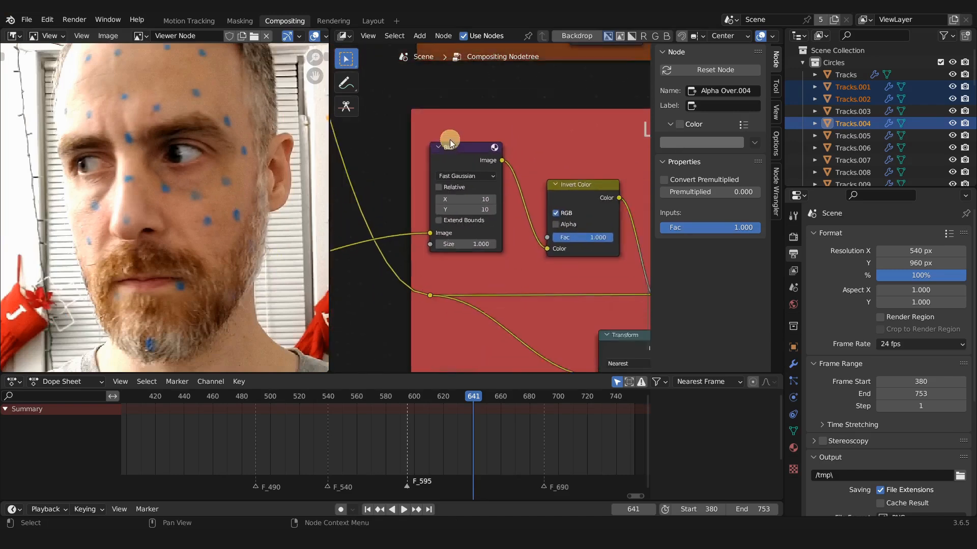
{"action": "left_click", "coordinate": [461, 160], "text": "ctrl+shift"}
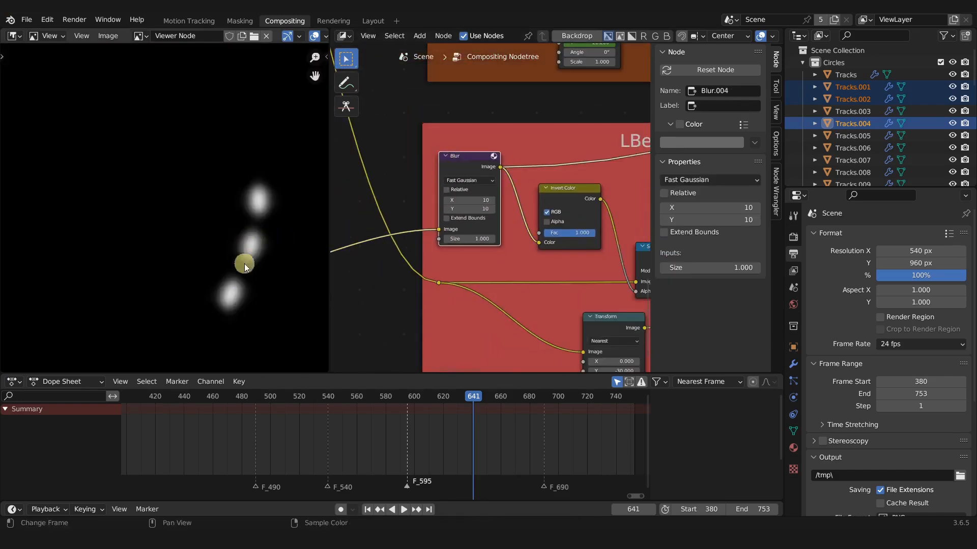
{"action": "scroll", "coordinate": [471, 173], "scroll_direction": "up", "scroll_amount": 1}
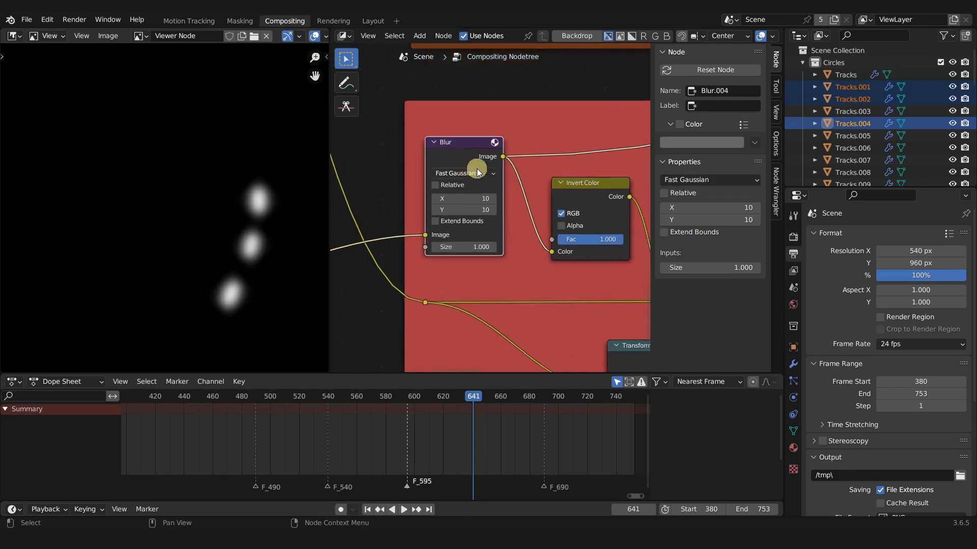
Compare the Gaussian, Quadratic, Tent, Flat and Mitch filter types on the LBeard Blur node, and return to Fast Gaussian
{"action": "left_click", "coordinate": [478, 172]}
{"action": "left_click", "coordinate": [450, 233]}
{"action": "left_click", "coordinate": [463, 174]}
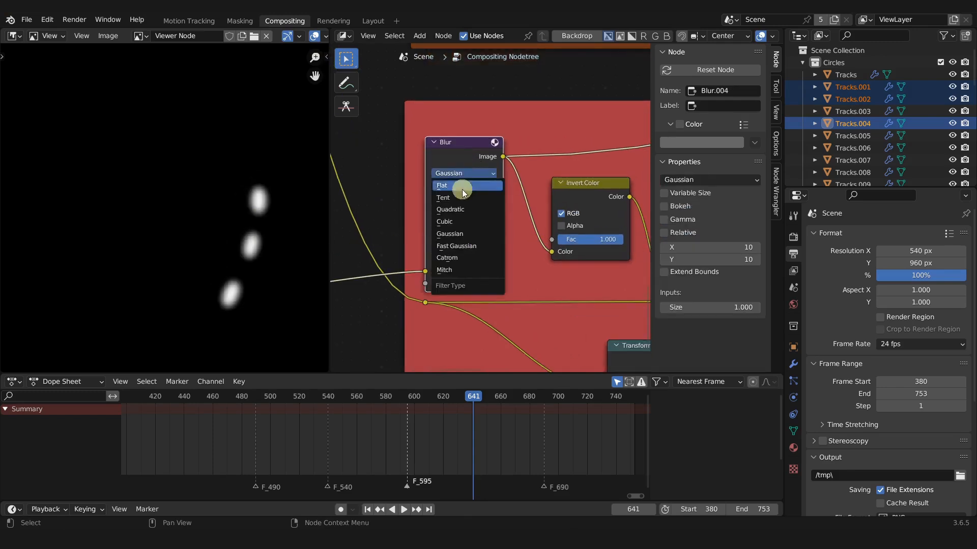
{"action": "left_click", "coordinate": [456, 212]}
{"action": "left_click", "coordinate": [448, 171]}
{"action": "left_click", "coordinate": [444, 198]}
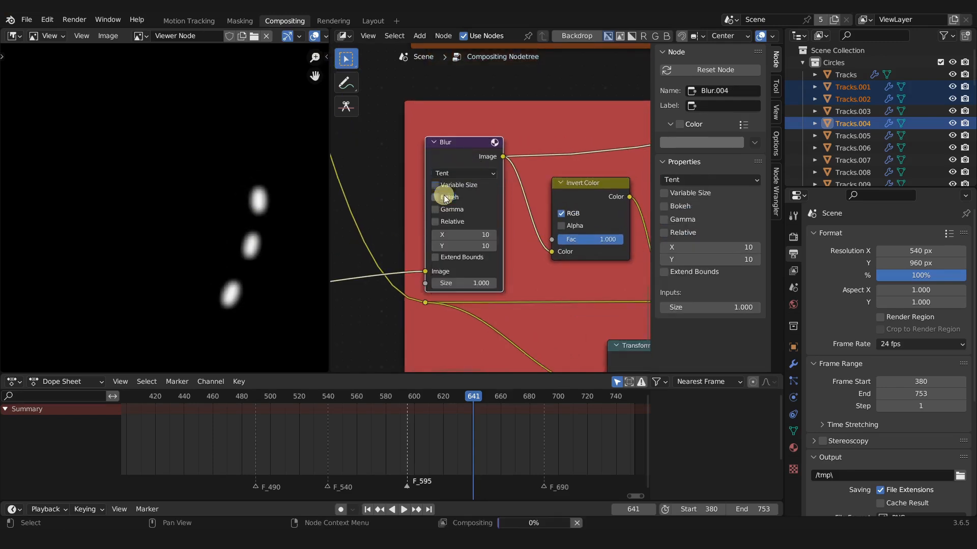
{"action": "left_click", "coordinate": [453, 175]}
{"action": "left_click", "coordinate": [450, 184]}
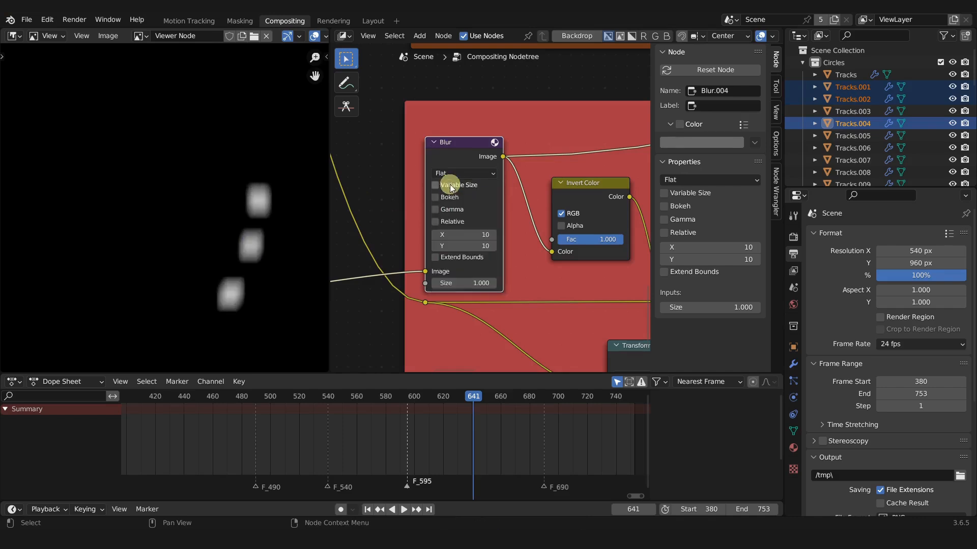
{"action": "left_click", "coordinate": [454, 174]}
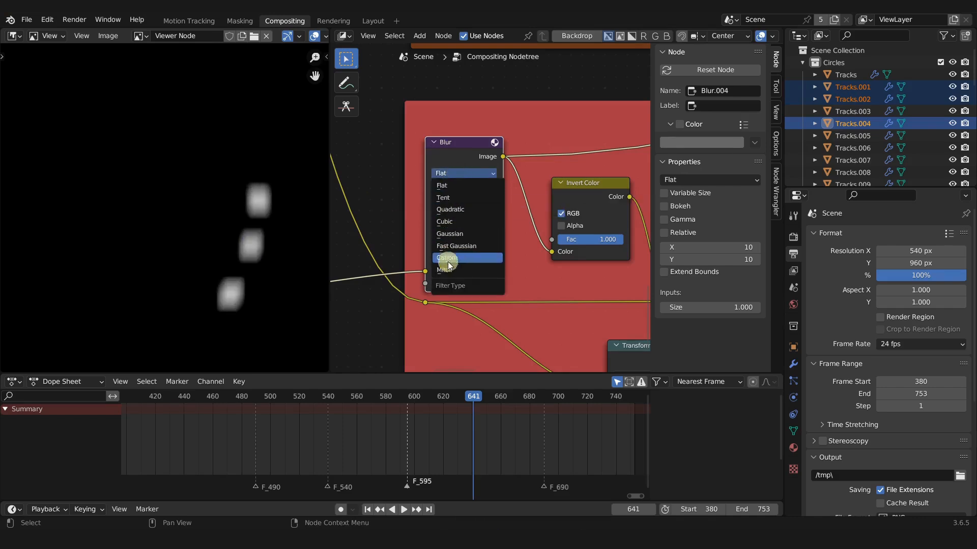
{"action": "left_click", "coordinate": [446, 270]}
{"action": "left_click", "coordinate": [455, 174]}
{"action": "left_click", "coordinate": [459, 246]}
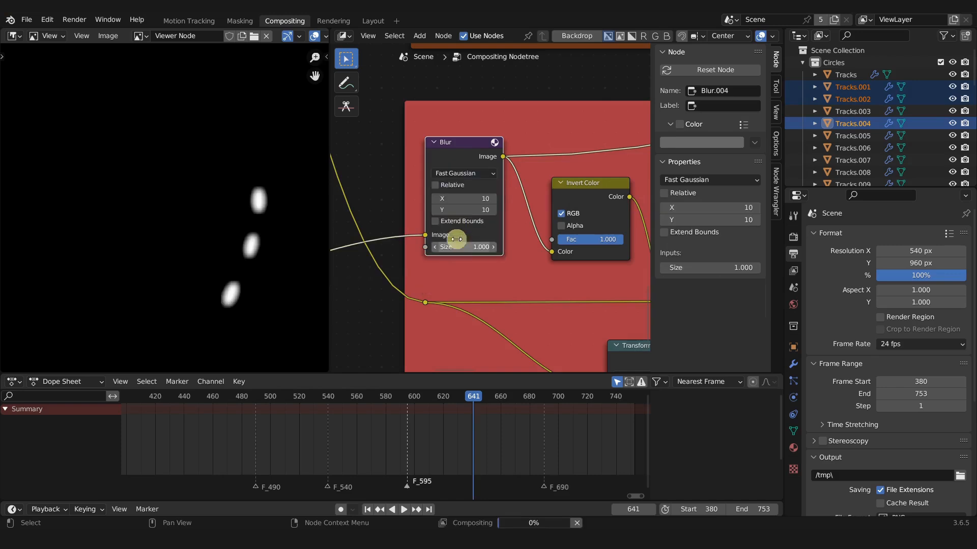
Try X and Y sizes of 10, 5 and 20 on the LBeard Blur node and compare the mask's softness up close
{"action": "middle_click_drag", "start_coordinate": [416, 172], "coordinate": [473, 168]}
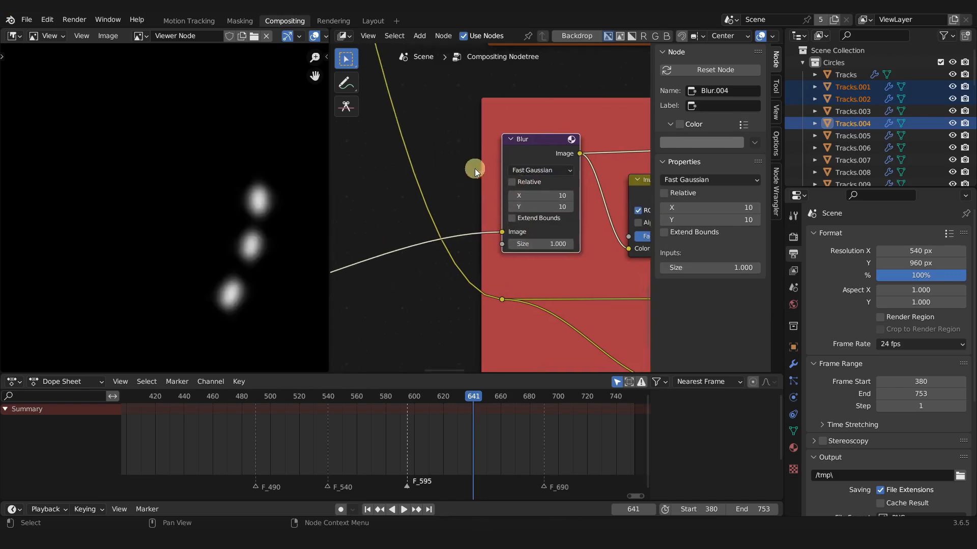
{"action": "left_click_drag", "start_coordinate": [547, 196], "coordinate": [548, 328]}
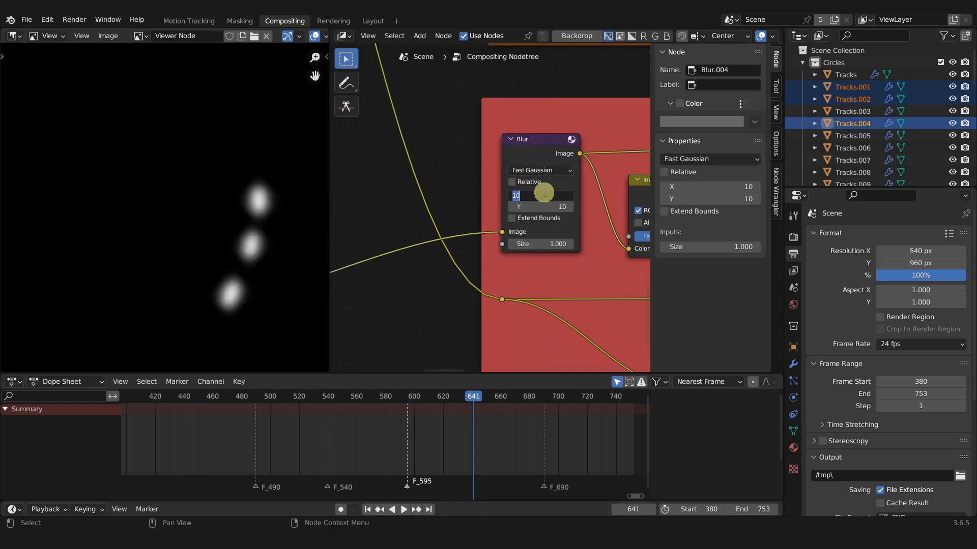
{"action": "type", "text": "10"}
{"action": "key", "text": "Return"}
{"action": "left_click_drag", "start_coordinate": [549, 194], "coordinate": [549, 327]}
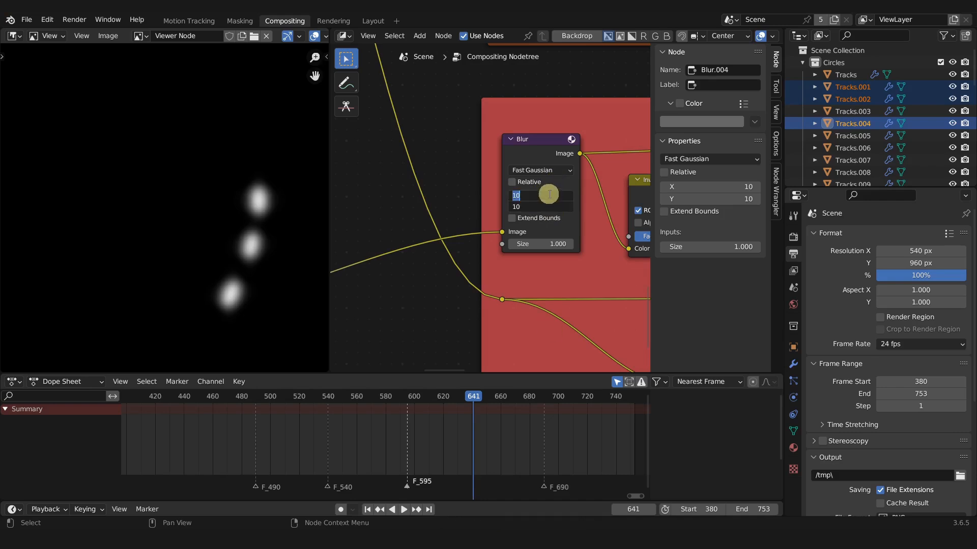
{"action": "type", "text": "5"}
{"action": "key", "text": "Return"}
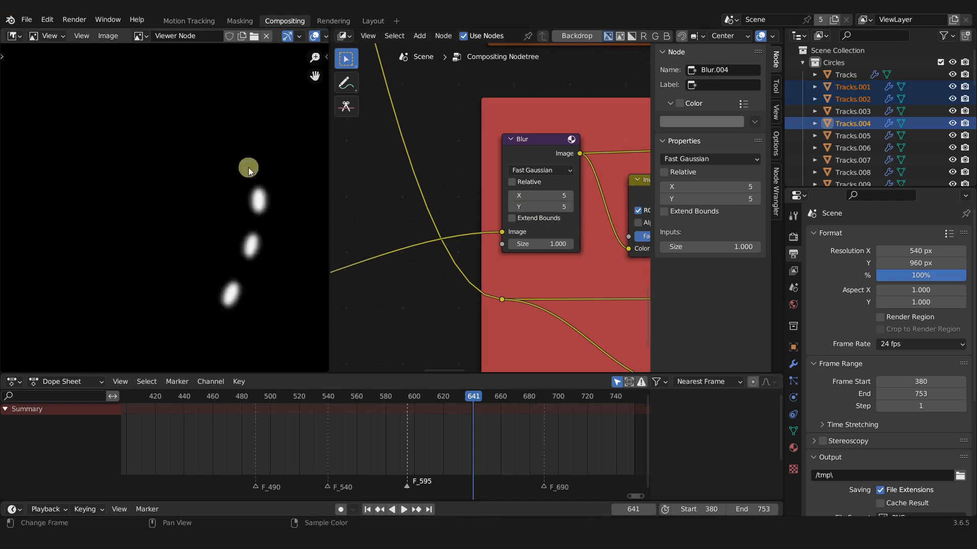
{"action": "scroll", "coordinate": [259, 210], "scroll_direction": "up", "scroll_amount": 3}
{"action": "middle_click_drag", "start_coordinate": [309, 219], "coordinate": [184, 186], "text": "shift"}
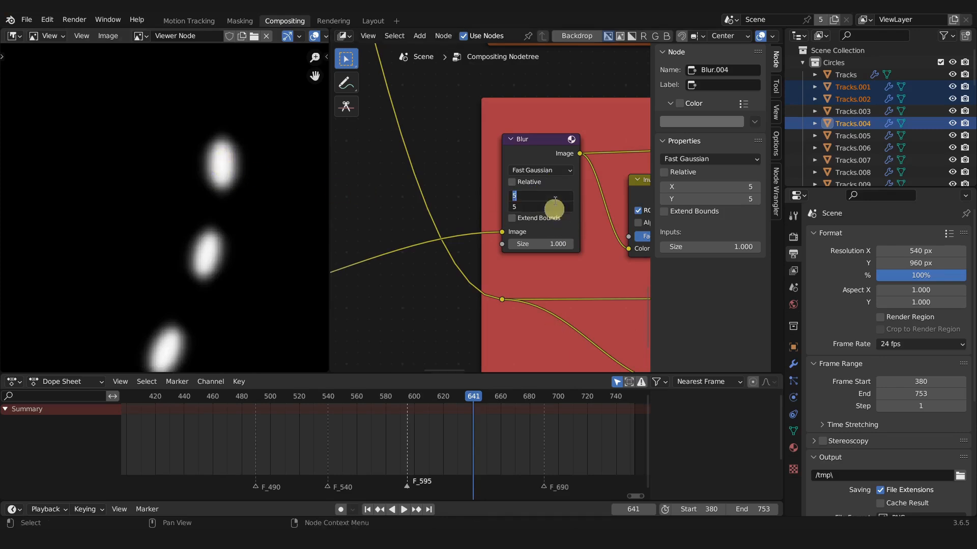
{"action": "key", "text": "Return"}
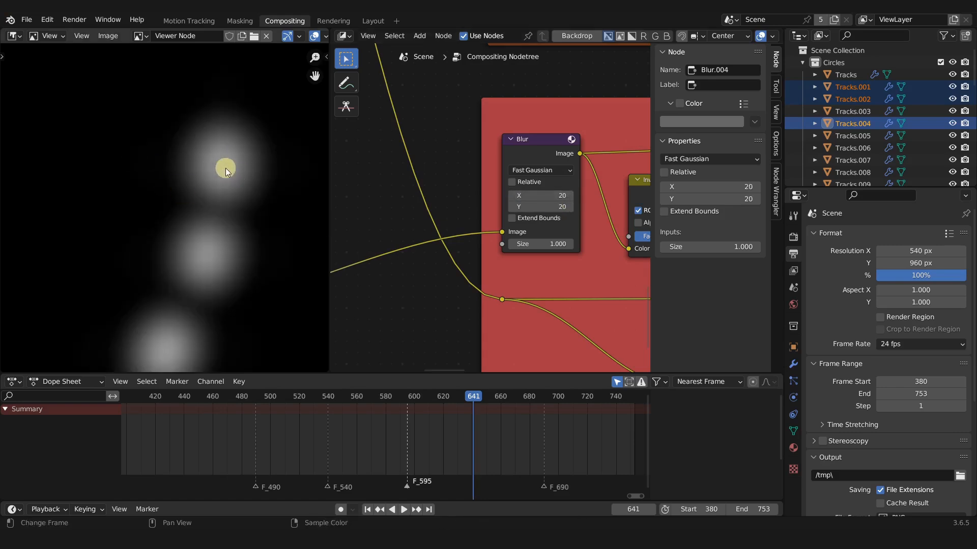
Set the LBeard Blur node's X and Y sizes to 8
{"action": "left_click_drag", "start_coordinate": [551, 196], "coordinate": [551, 207]}
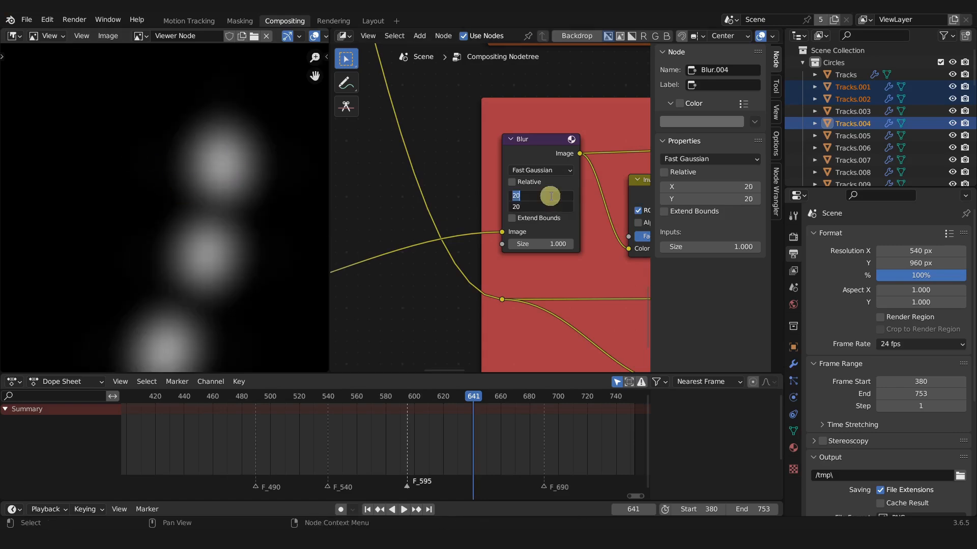
{"action": "type", "text": "8"}
{"action": "key", "text": "Return"}
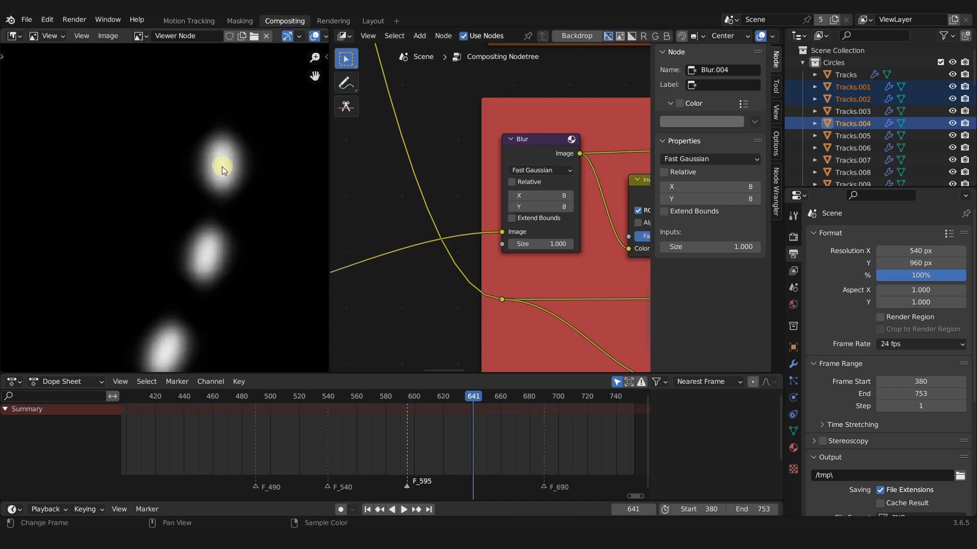
Insert a Dilate/Erode node into the mask link before LBeard's Blur, and arrange it and the image reroute inside the frame
{"action": "scroll", "coordinate": [456, 216], "scroll_direction": "down", "scroll_amount": 2}
{"action": "middle_click_drag", "start_coordinate": [456, 157], "coordinate": [483, 179]}
{"action": "key", "text": "shift+a"}
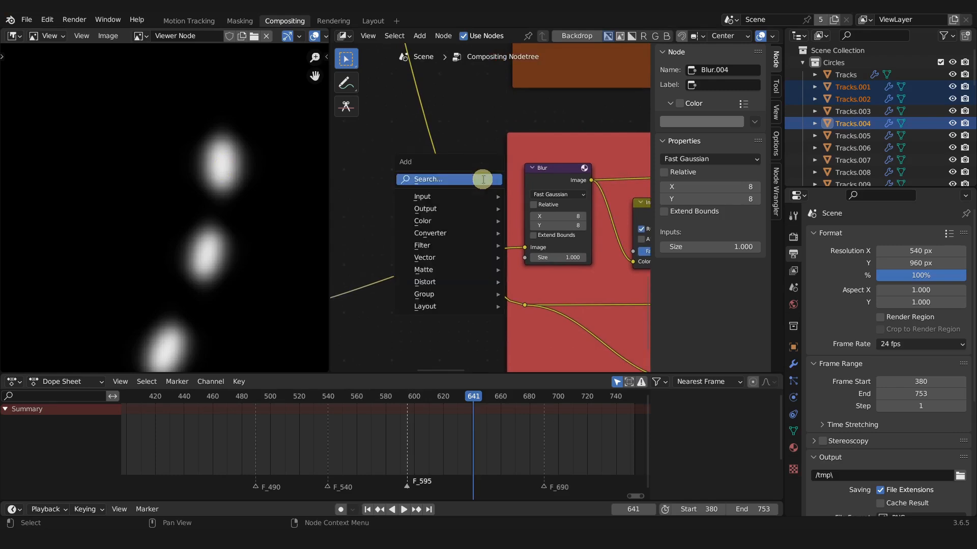
{"action": "type", "text": "d"}
{"action": "left_click", "coordinate": [509, 262]}
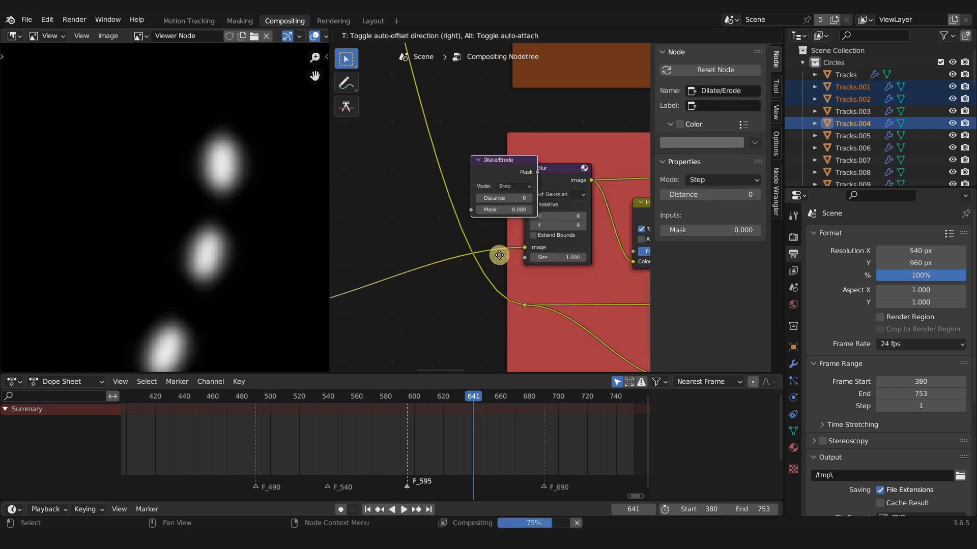
{"action": "left_click", "coordinate": [420, 335]}
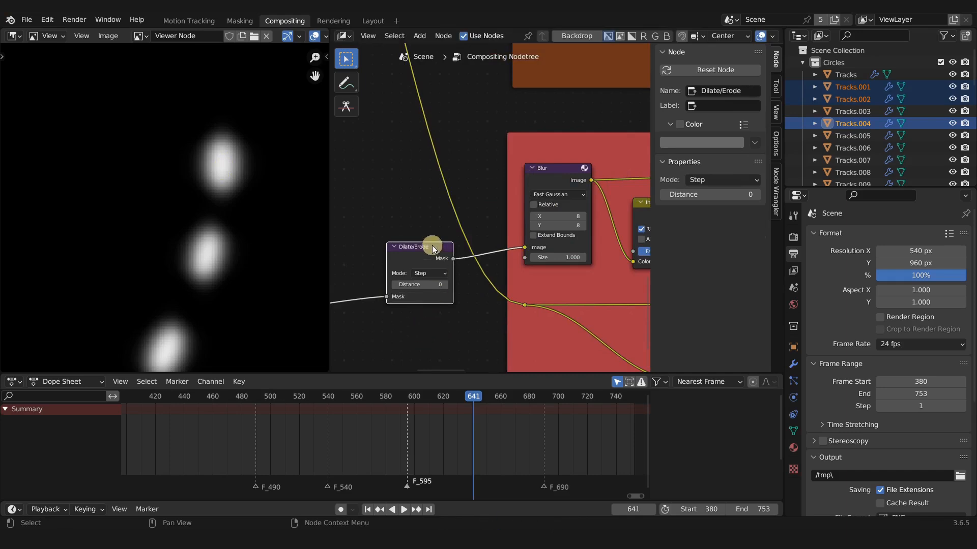
{"action": "left_click_drag", "start_coordinate": [420, 252], "coordinate": [467, 193]}
{"action": "scroll", "coordinate": [523, 285], "scroll_direction": "down", "scroll_amount": 1}
{"action": "left_click_drag", "start_coordinate": [523, 286], "coordinate": [450, 310]}
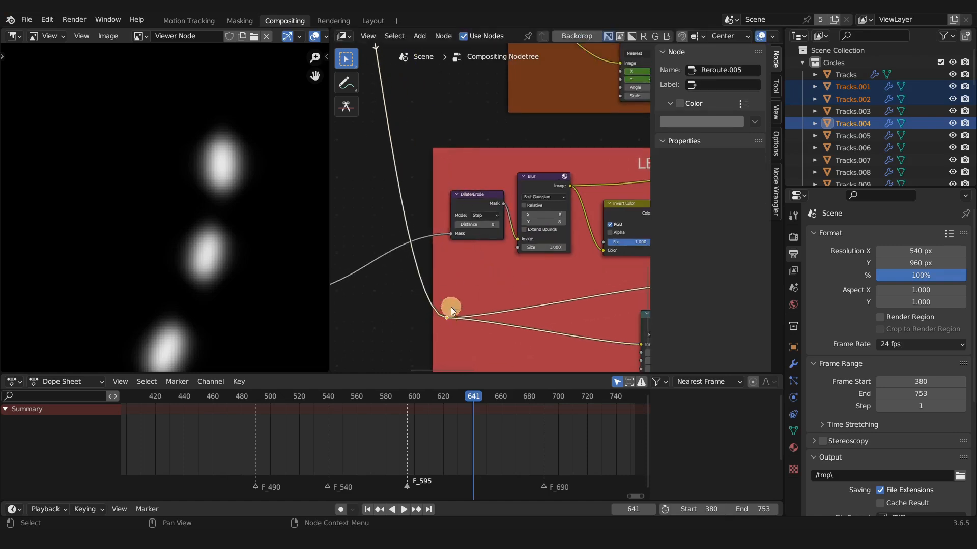
Set the LBeard Dilate/Erode node's distance to 2
{"action": "scroll", "coordinate": [493, 273], "scroll_direction": "up", "scroll_amount": 1}
{"action": "middle_click_drag", "start_coordinate": [492, 274], "coordinate": [446, 314]}
{"action": "middle_click_drag", "start_coordinate": [450, 269], "coordinate": [463, 245]}
{"action": "left_click", "coordinate": [466, 244]}
{"action": "left_click", "coordinate": [465, 244]}
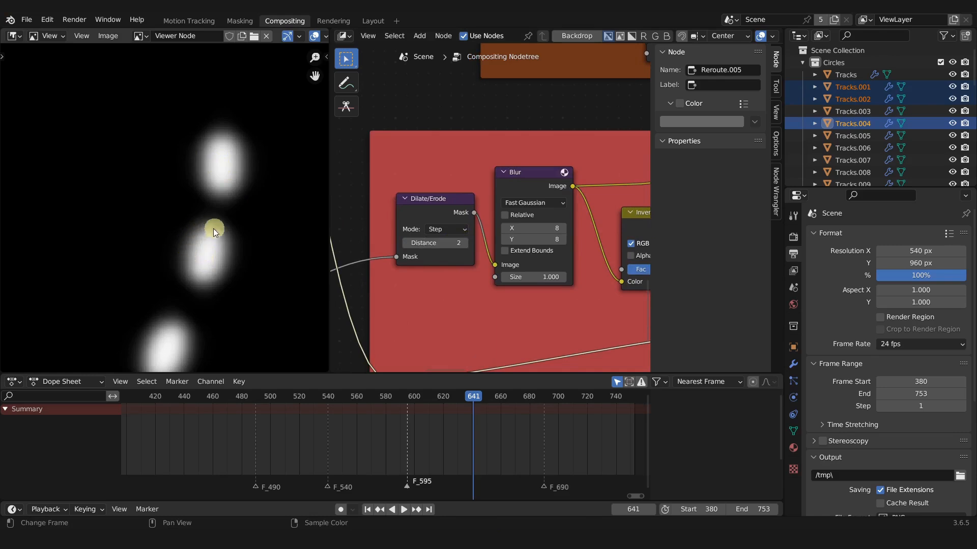
Reduce the LBeard Blur node's X and Y sizes to 6 and increase the Dilate/Erode distance to 3
{"action": "left_click", "coordinate": [506, 240]}
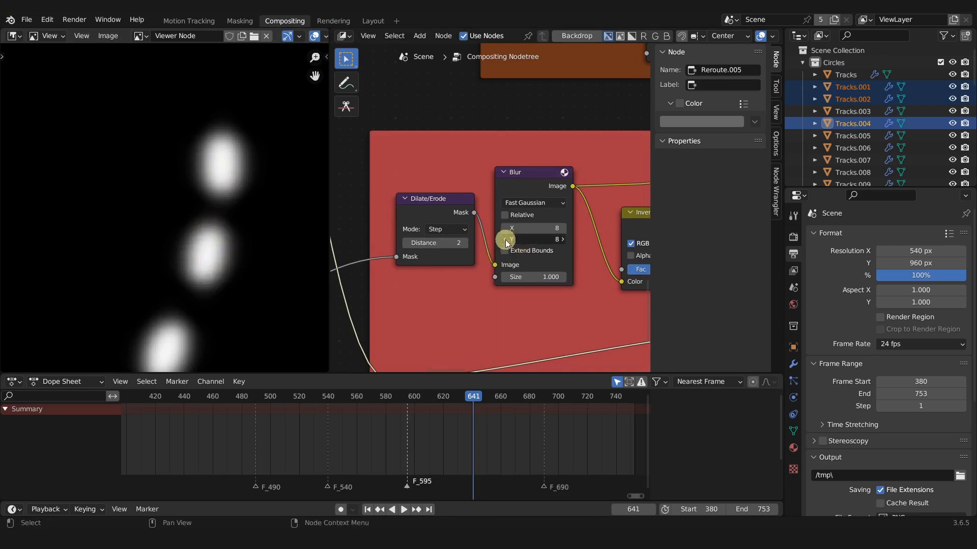
{"action": "left_click", "coordinate": [505, 228]}
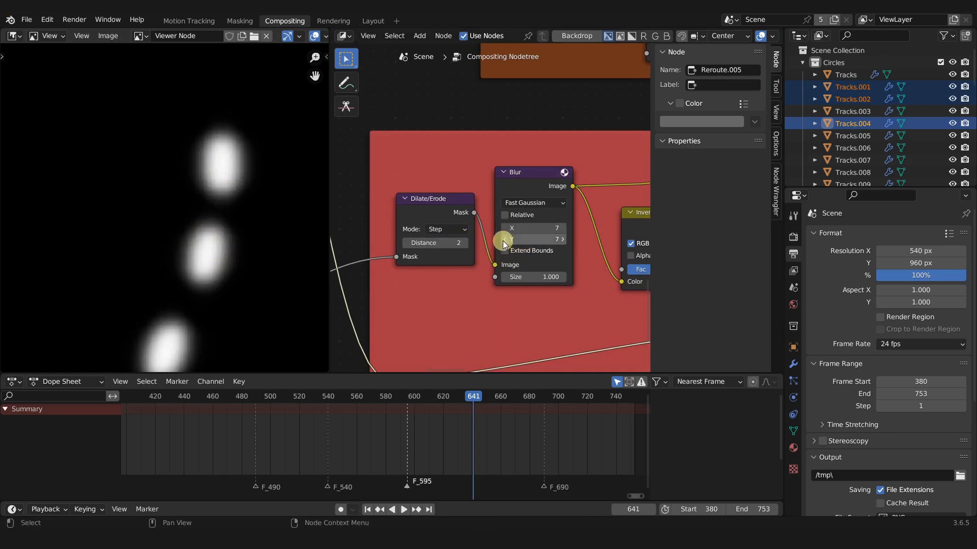
{"action": "left_click", "coordinate": [502, 240]}
{"action": "left_click", "coordinate": [506, 229]}
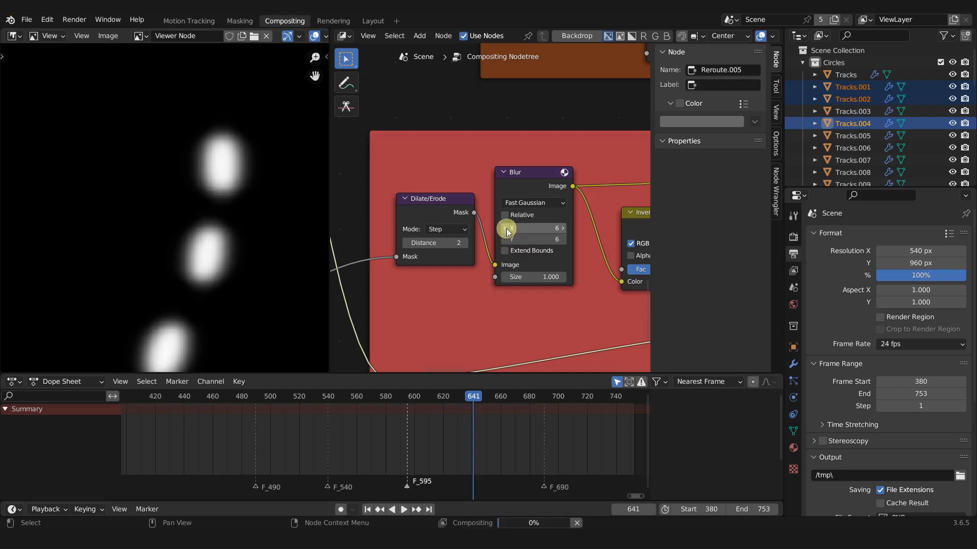
{"action": "left_click", "coordinate": [463, 243]}
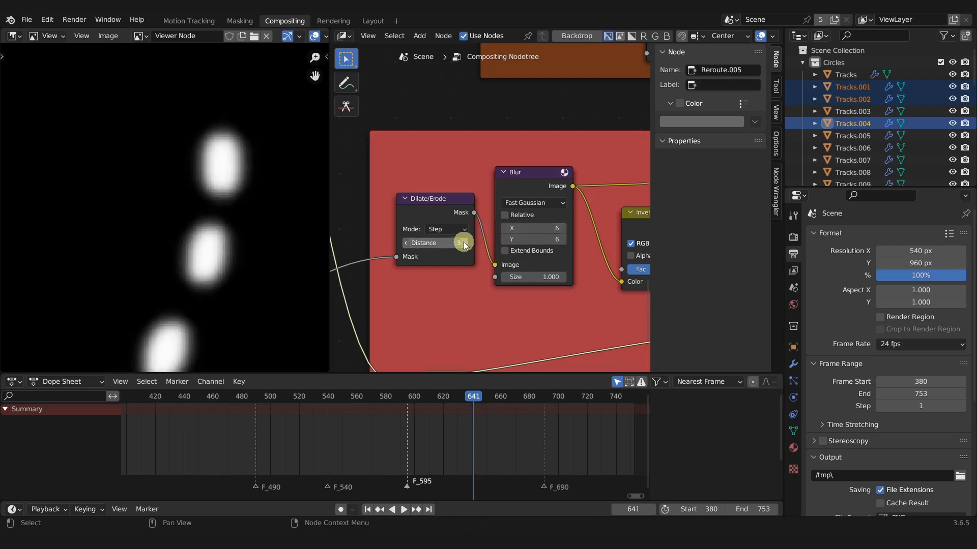
{"action": "scroll", "coordinate": [226, 226], "scroll_direction": "down", "scroll_amount": 4}
{"action": "scroll", "coordinate": [191, 200], "scroll_direction": "up", "scroll_amount": 1}
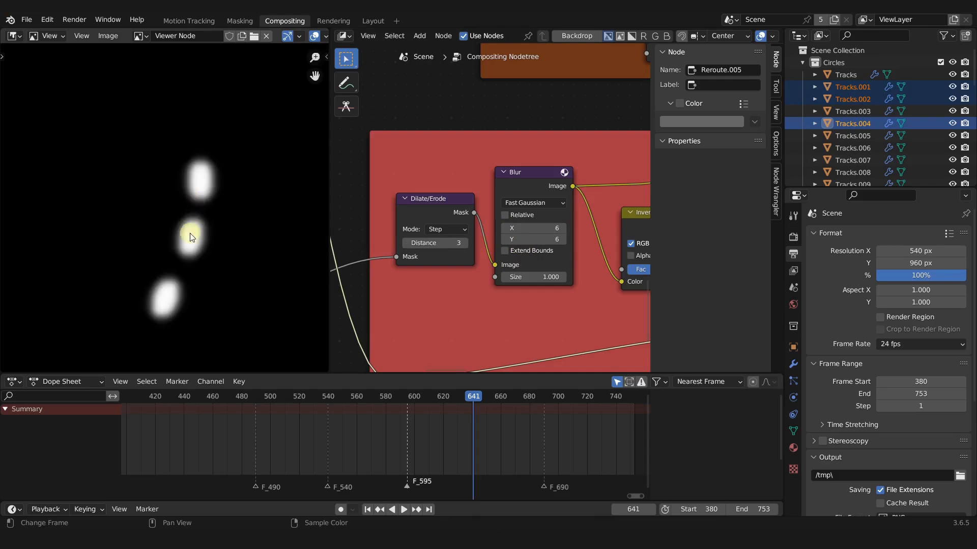
Preview the output of LBeard's Alpha Over node and inspect the patched beard at frame 490
{"action": "scroll", "coordinate": [454, 277], "scroll_direction": "down", "scroll_amount": 14}
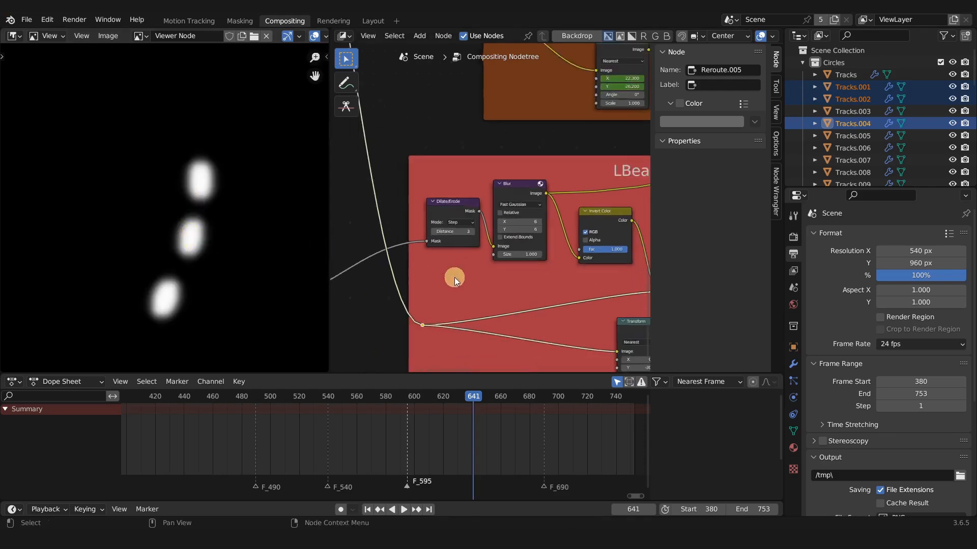
{"action": "middle_click_drag", "start_coordinate": [575, 271], "coordinate": [416, 268]}
{"action": "left_click", "coordinate": [492, 235], "text": "ctrl+shift"}
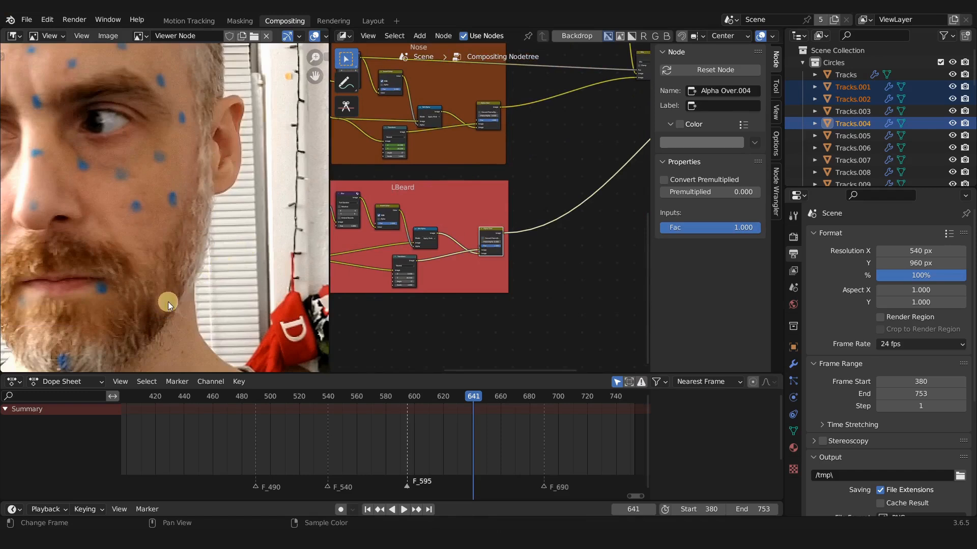
{"action": "left_click_drag", "start_coordinate": [406, 396], "coordinate": [185, 397]}
{"action": "scroll", "coordinate": [235, 244], "scroll_direction": "up", "scroll_amount": 3}
{"action": "scroll", "coordinate": [208, 277], "scroll_direction": "down", "scroll_amount": 4}
{"action": "scroll", "coordinate": [220, 432], "scroll_direction": "down", "scroll_amount": 3}
{"action": "left_click_drag", "start_coordinate": [277, 397], "coordinate": [347, 399]}
{"action": "scroll", "coordinate": [222, 236], "scroll_direction": "up", "scroll_amount": 4}
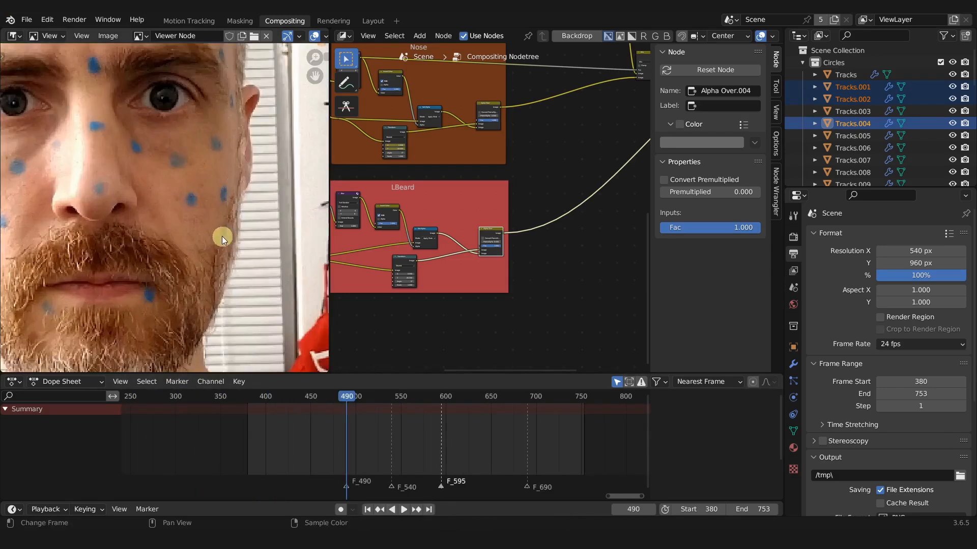
Check the beard near the F_690 marker and set the LBeard Transform node's Y offset to -25
{"action": "scroll", "coordinate": [385, 291], "scroll_direction": "up", "scroll_amount": 6}
{"action": "left_click_drag", "start_coordinate": [470, 223], "coordinate": [522, 244]}
{"action": "left_click", "coordinate": [527, 399]}
{"action": "scroll", "coordinate": [198, 228], "scroll_direction": "up", "scroll_amount": 1}
{"action": "middle_click_drag", "start_coordinate": [198, 228], "coordinate": [282, 203]}
{"action": "double_click", "coordinate": [458, 236]}
{"action": "type", "text": "-25"}
{"action": "key", "text": "Return"}
Render frame 489 and examine the LBeard patch on the face up close
{"action": "scroll", "coordinate": [224, 230], "scroll_direction": "down", "scroll_amount": 2}
{"action": "scroll", "coordinate": [225, 230], "scroll_direction": "up", "scroll_amount": 1}
{"action": "left_click_drag", "start_coordinate": [282, 397], "coordinate": [346, 398]}
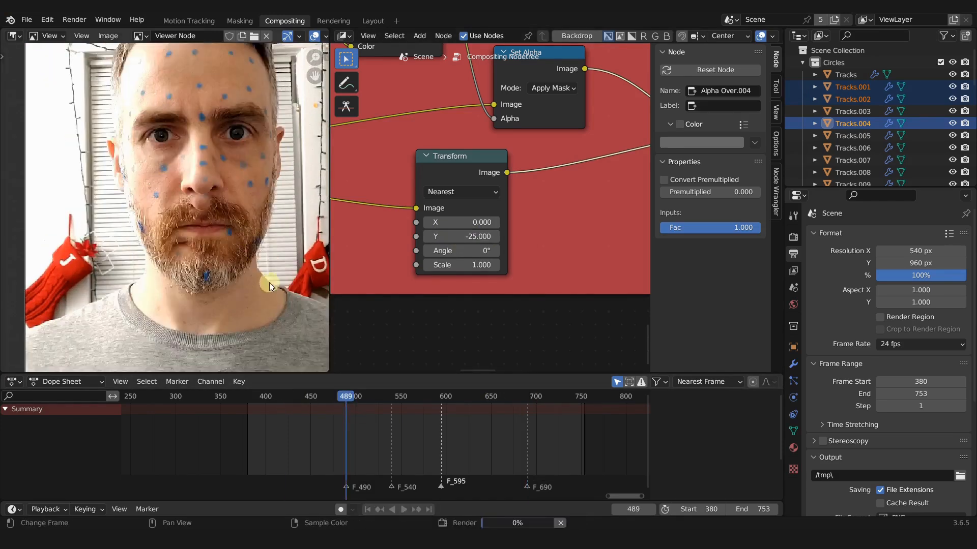
{"action": "scroll", "coordinate": [168, 264], "scroll_direction": "up", "scroll_amount": 3}
Try shifting the LBeard Transform node's X offset while watching the beard, and reset it to its default
{"action": "mouse_move", "coordinate": [447, 222]}
{"action": "left_mouse_down"}
{"action": "mouse_move", "coordinate": [537, 234]}
{"action": "mouse_move", "coordinate": [394, 227]}
{"action": "mouse_move", "coordinate": [434, 229]}
{"action": "left_mouse_up"}
{"action": "scroll", "coordinate": [285, 228], "scroll_direction": "down", "scroll_amount": 1}
{"action": "middle_click_drag", "start_coordinate": [285, 227], "coordinate": [269, 267]}
{"action": "key", "text": "BackSpace"}
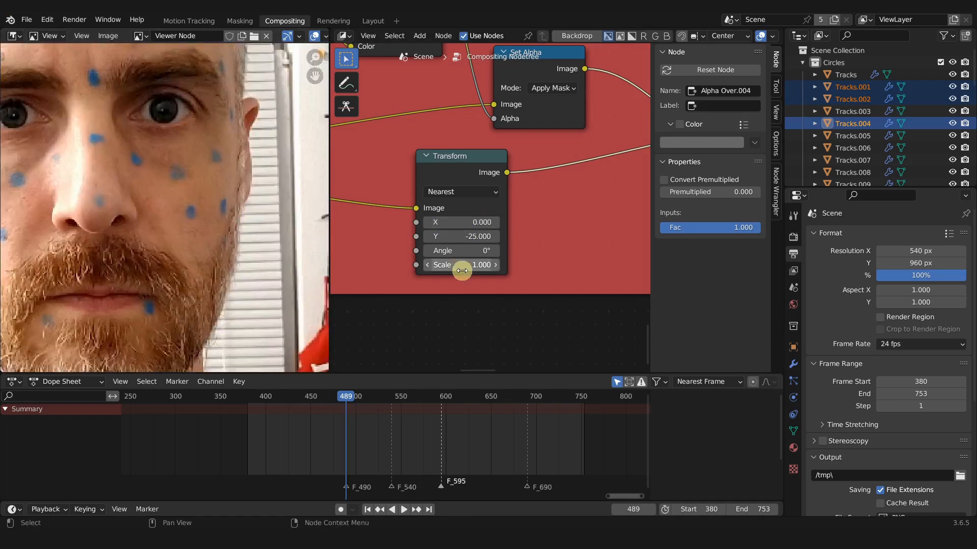
Set the Y offset of the LBeard Transform node to -20
{"action": "left_click", "coordinate": [472, 237]}
{"action": "type", "text": "-20"}
{"action": "key", "text": "Return"}
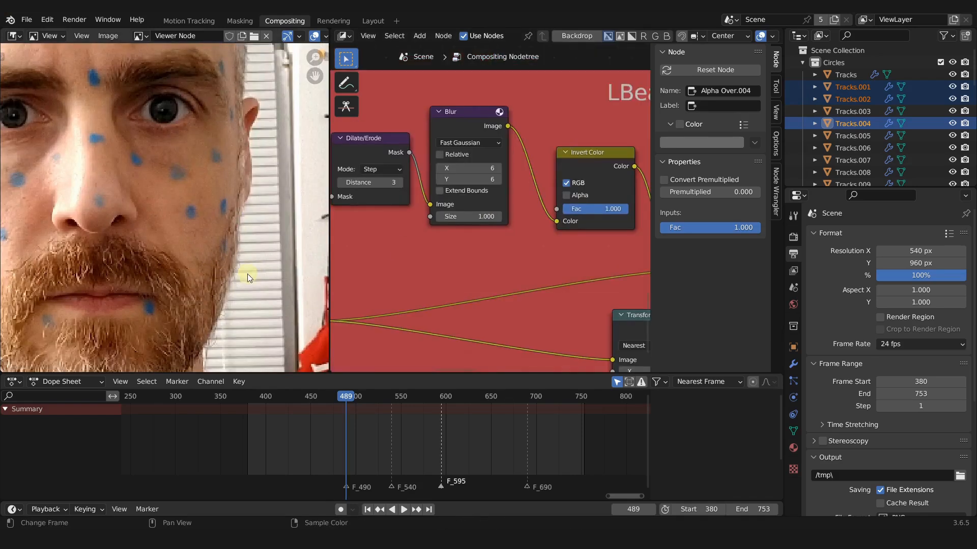
Go to the Layout workspace, view the scene through the camera and unhide the Camera to show the footage
{"action": "left_click", "coordinate": [373, 20]}
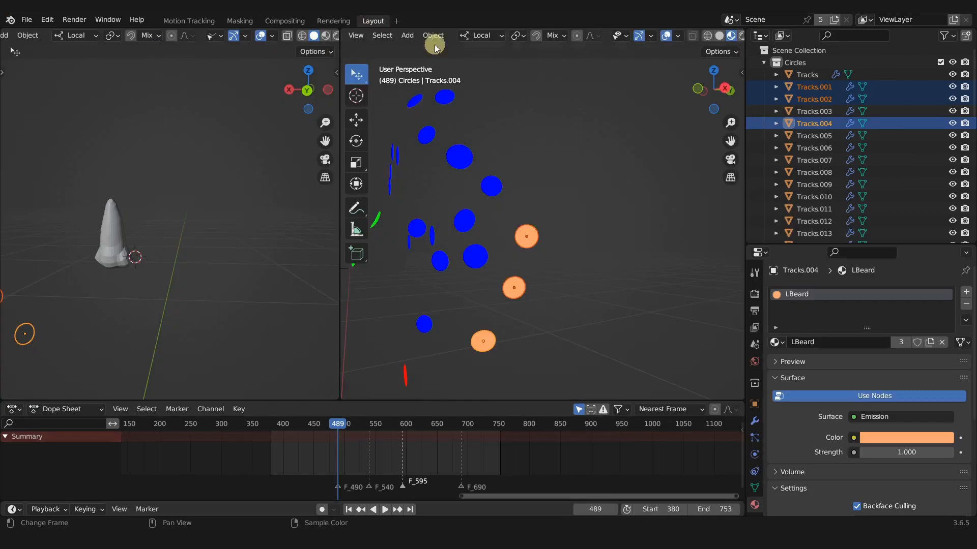
{"action": "middle_click_drag", "start_coordinate": [581, 292], "coordinate": [588, 291]}
{"action": "key", "text": "KP_0"}
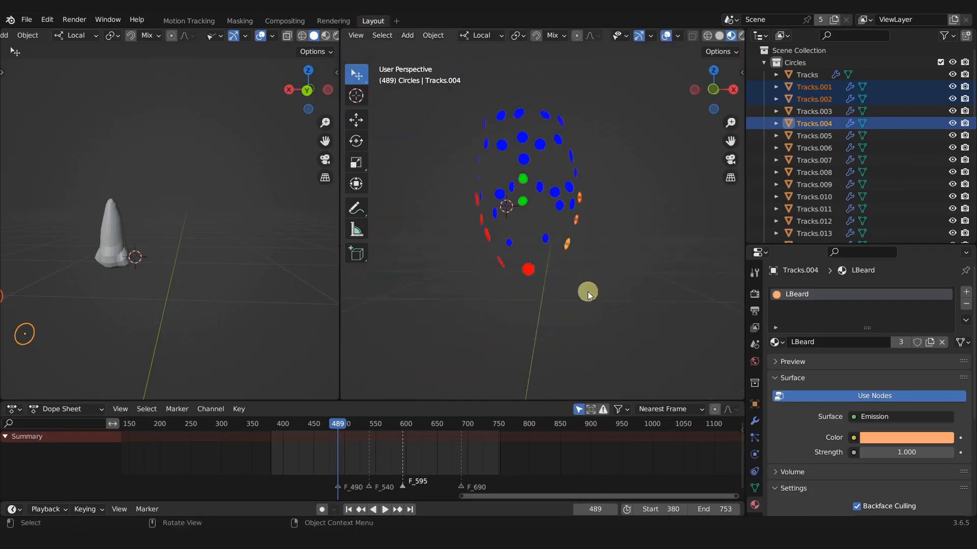
{"action": "scroll", "coordinate": [807, 192], "scroll_direction": "down", "scroll_amount": 15}
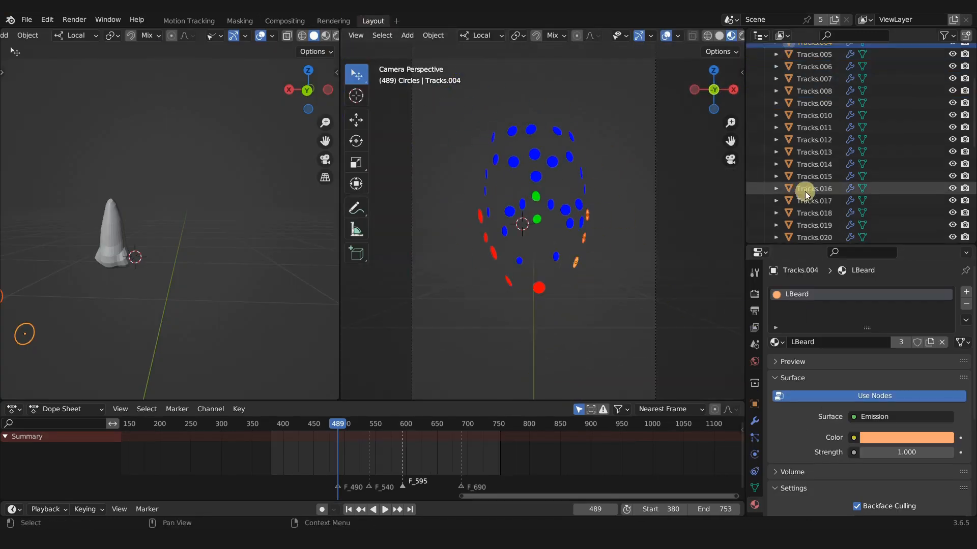
{"action": "left_click", "coordinate": [952, 196]}
Rotate the jawline circle Tracks.002 by about -6° around its local Y axis
{"action": "scroll", "coordinate": [634, 244], "scroll_direction": "up", "scroll_amount": 6}
{"action": "middle_click_drag", "start_coordinate": [634, 244], "coordinate": [555, 227], "text": "shift"}
{"action": "scroll", "coordinate": [501, 279], "scroll_direction": "up", "scroll_amount": 3}
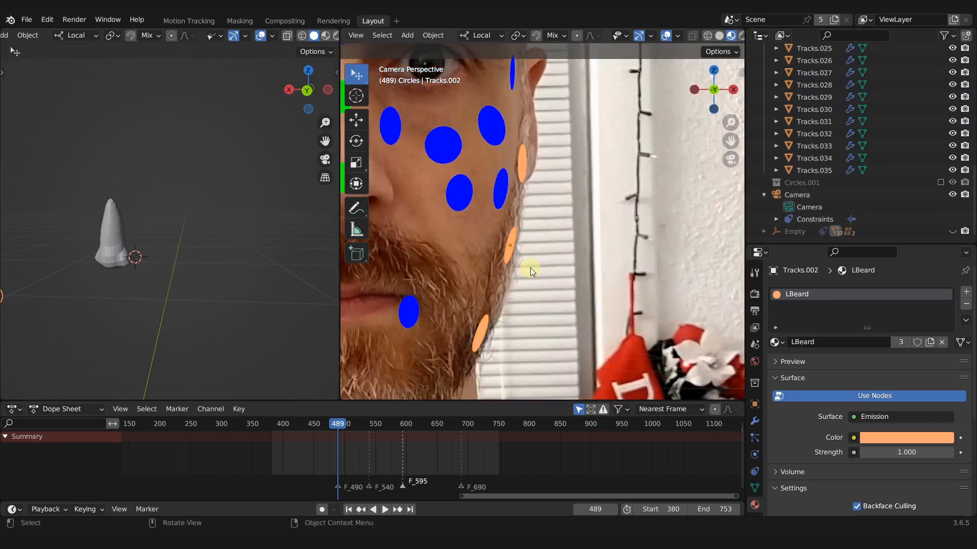
{"action": "key", "text": "r"}
{"action": "key", "text": "y"}
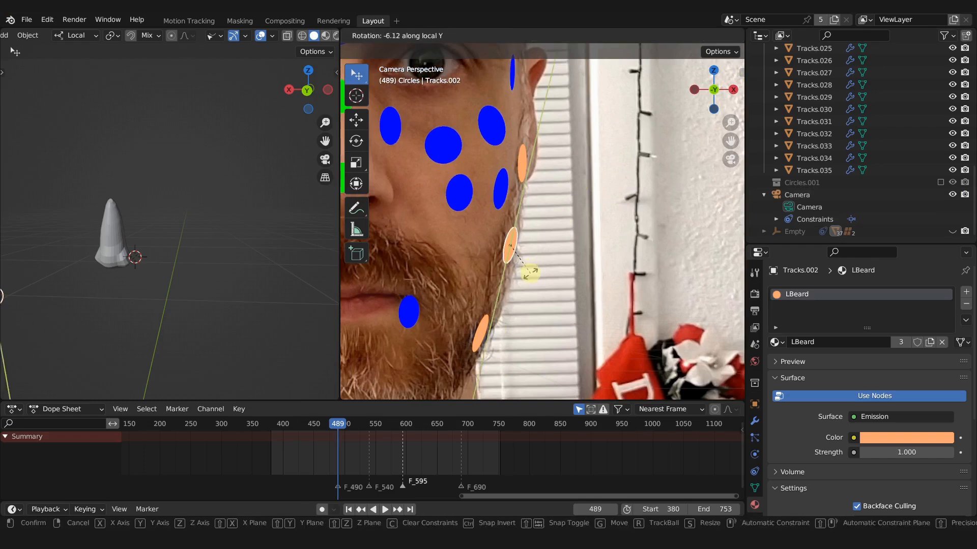
{"action": "left_click", "coordinate": [530, 273]}
Check the beard mask in Compositing, and set the Layout camera viewport to Solid shading with X-Ray enabled
{"action": "left_click", "coordinate": [284, 21]}
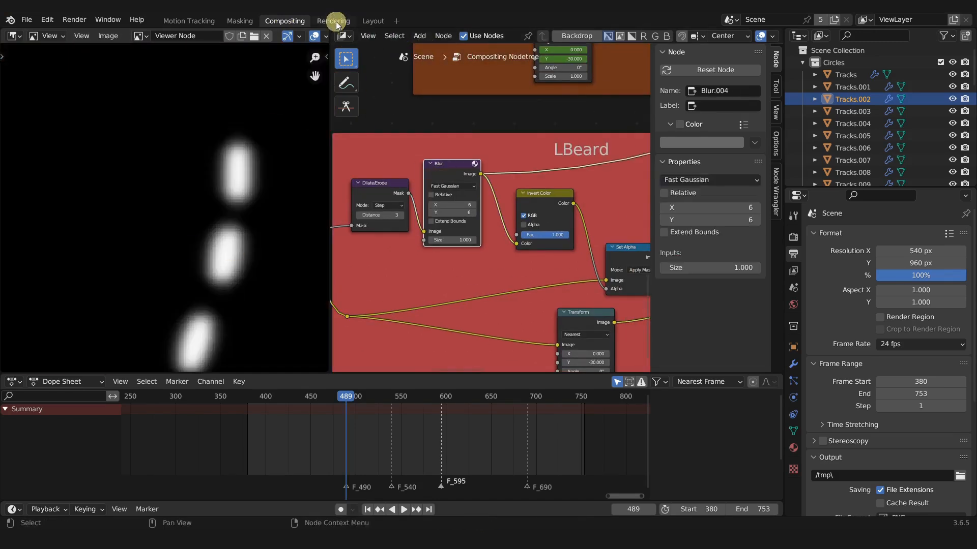
{"action": "left_click", "coordinate": [370, 21]}
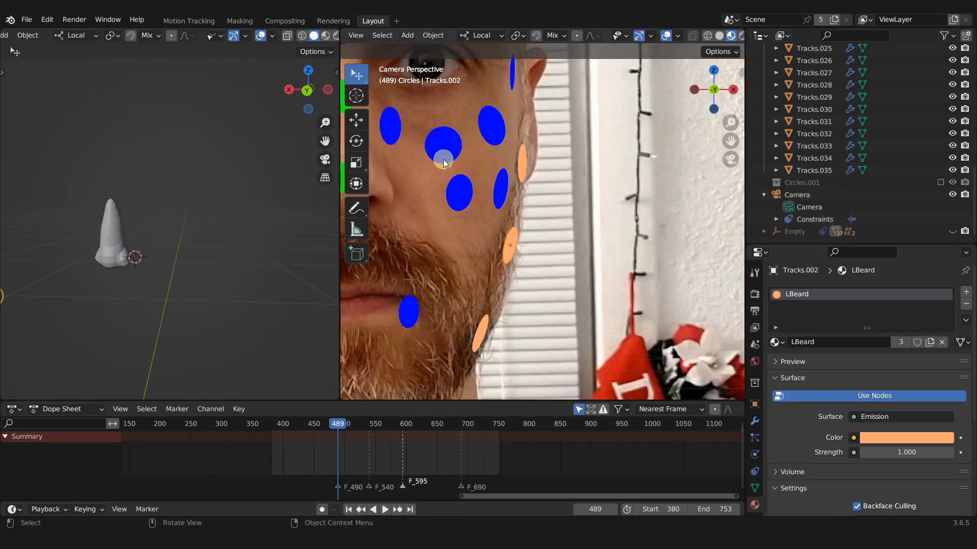
{"action": "scroll", "coordinate": [719, 35], "scroll_direction": "down", "scroll_amount": 1}
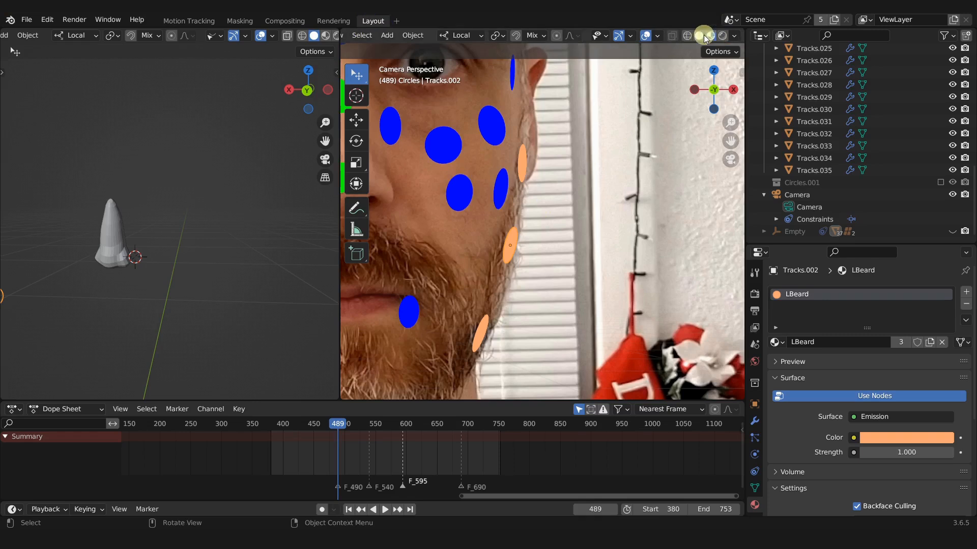
{"action": "left_click", "coordinate": [701, 35]}
{"action": "left_click", "coordinate": [734, 36]}
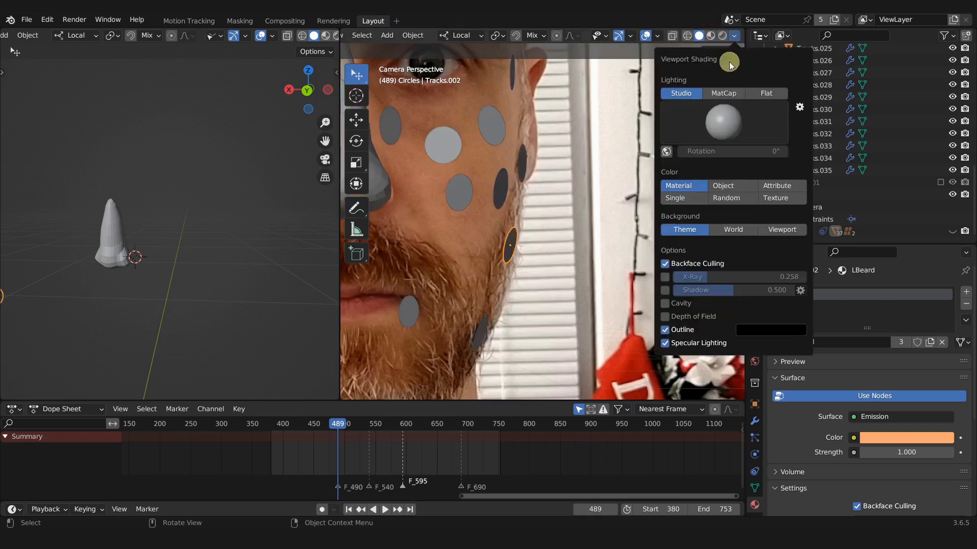
{"action": "left_click", "coordinate": [666, 277]}
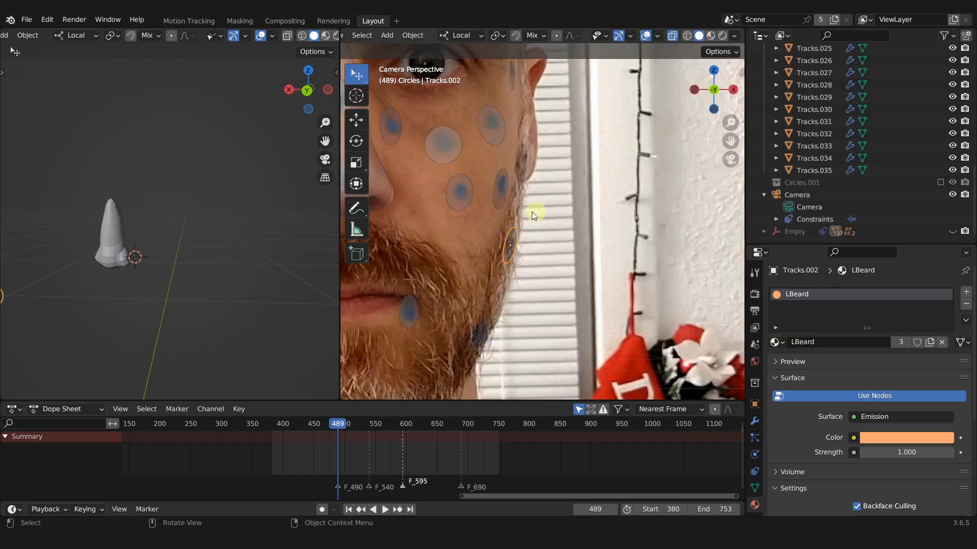
Scale the jawline circle Tracks.002 down to about 0.73 of its size
{"action": "scroll", "coordinate": [549, 224], "scroll_direction": "up", "scroll_amount": 4}
{"action": "middle_click_drag", "start_coordinate": [572, 240], "coordinate": [584, 230], "text": "shift"}
{"action": "key", "text": "s"}
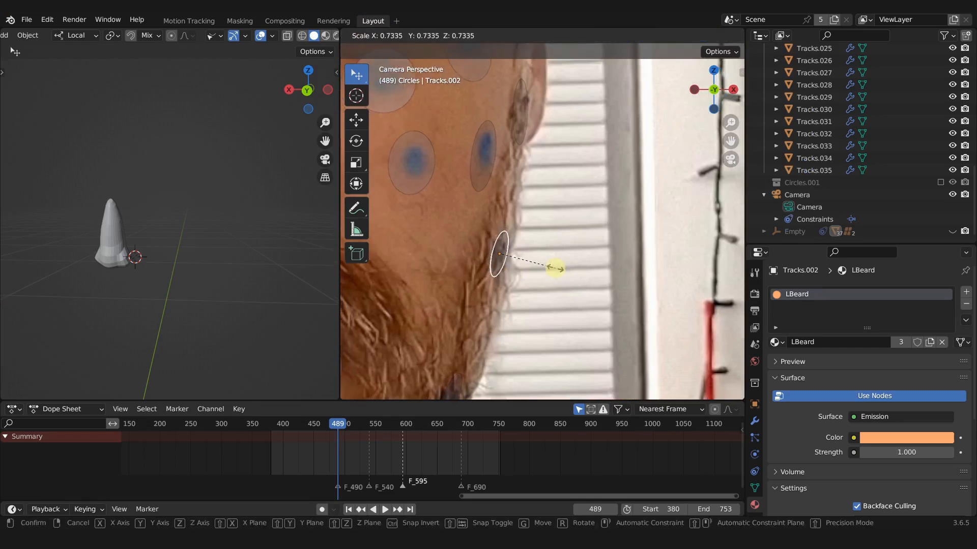
{"action": "left_click", "coordinate": [556, 268]}
Send the LBeard frame's Alpha Over output to the Viewer in Compositing and inspect the cheek edge closely
{"action": "left_click", "coordinate": [285, 21]}
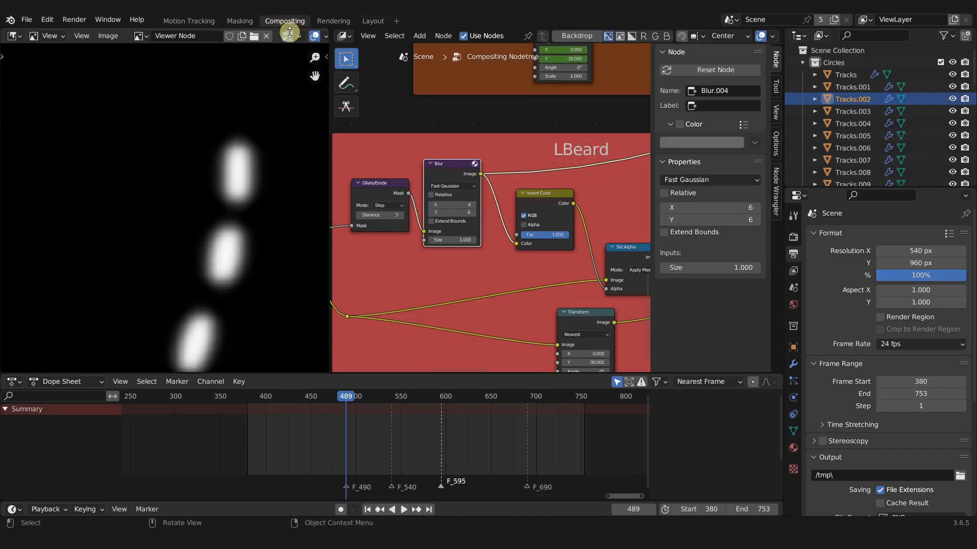
{"action": "scroll", "coordinate": [554, 228], "scroll_direction": "down", "scroll_amount": 4}
{"action": "middle_click_drag", "start_coordinate": [551, 230], "coordinate": [434, 218]}
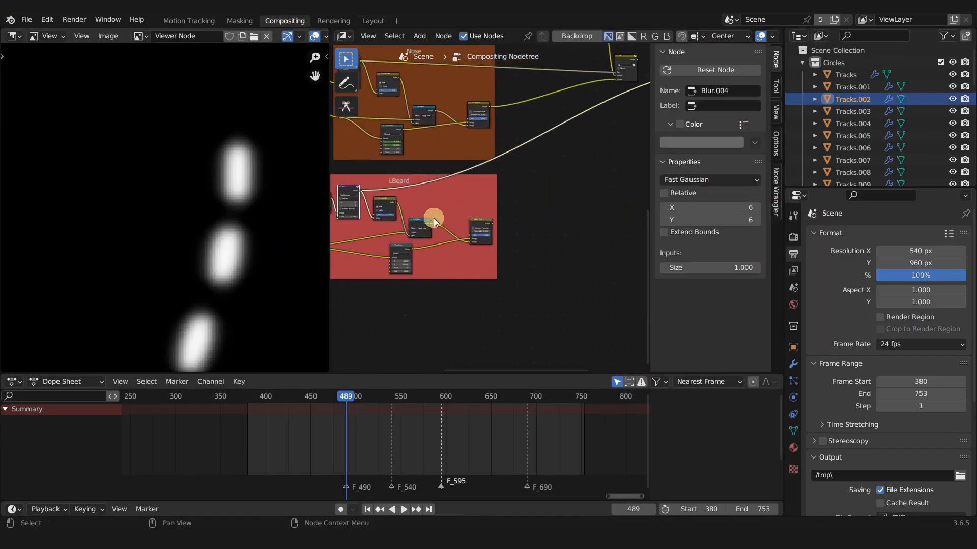
{"action": "left_click", "coordinate": [479, 222], "text": "ctrl+shift"}
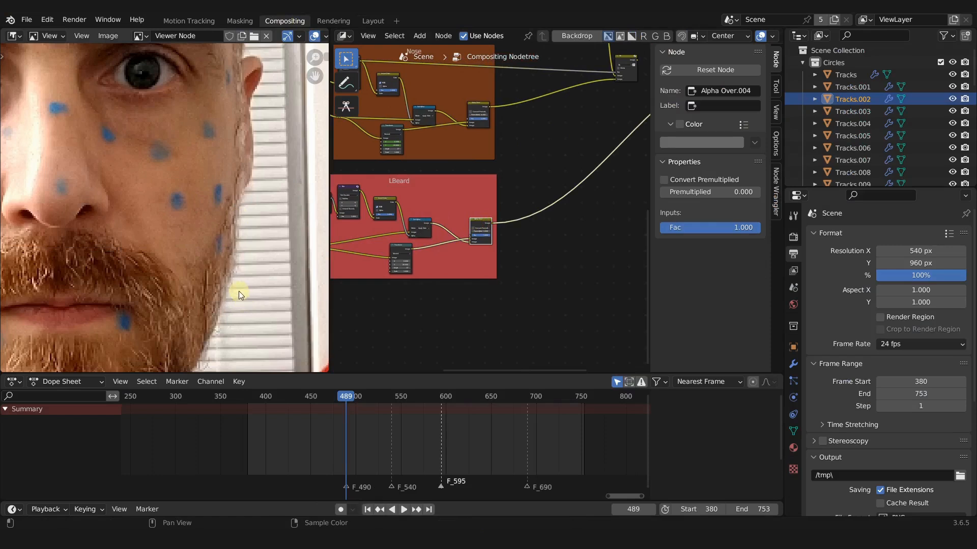
{"action": "scroll", "coordinate": [238, 287], "scroll_direction": "up", "scroll_amount": 5}
{"action": "middle_click_drag", "start_coordinate": [173, 190], "coordinate": [227, 200]}
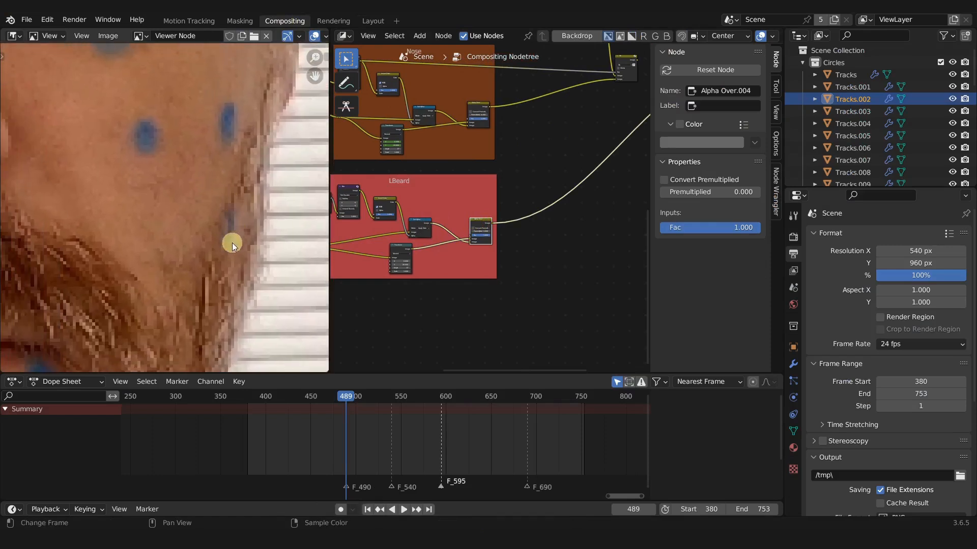
{"action": "scroll", "coordinate": [232, 243], "scroll_direction": "down", "scroll_amount": 2}
{"action": "scroll", "coordinate": [235, 243], "scroll_direction": "down", "scroll_amount": 1}
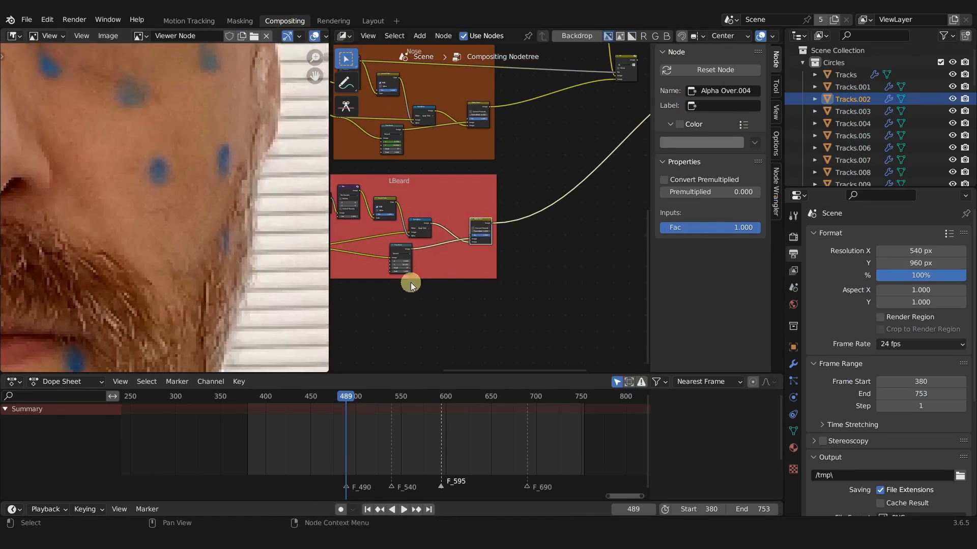
Set the Y offset of the LBeard Transform node to -14
{"action": "scroll", "coordinate": [417, 289], "scroll_direction": "up", "scroll_amount": 5}
{"action": "key", "text": "BackSpace"}
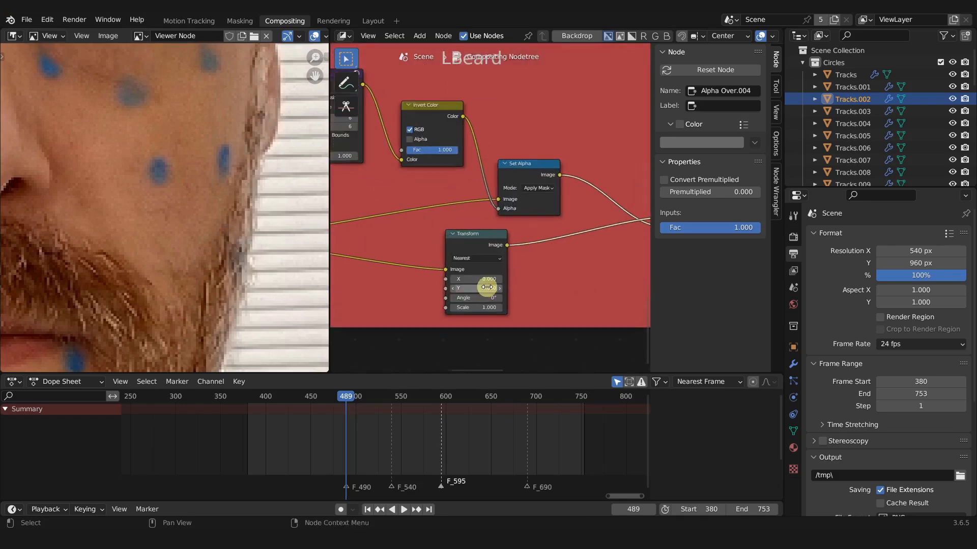
{"action": "left_click_drag", "start_coordinate": [474, 285], "coordinate": [401, 284]}
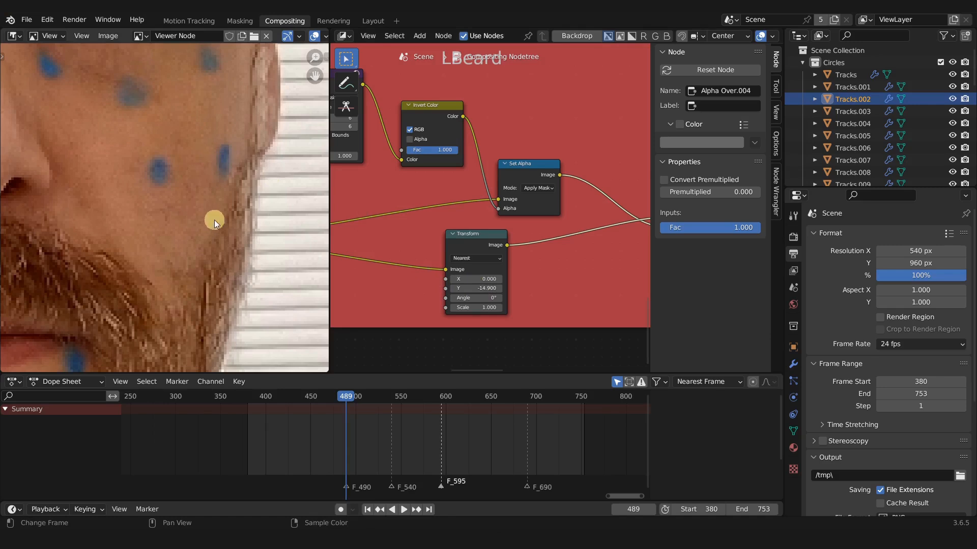
{"action": "double_click", "coordinate": [476, 288]}
{"action": "type", "text": "-14"}
{"action": "key", "text": "Return"}
Go to frame 690 and examine the tracking dots along the beard in the Viewer image
{"action": "scroll", "coordinate": [246, 284], "scroll_direction": "down", "scroll_amount": 4}
{"action": "middle_click_drag", "start_coordinate": [246, 268], "coordinate": [268, 272]}
{"action": "scroll", "coordinate": [253, 272], "scroll_direction": "up", "scroll_amount": 1}
{"action": "left_click", "coordinate": [527, 399]}
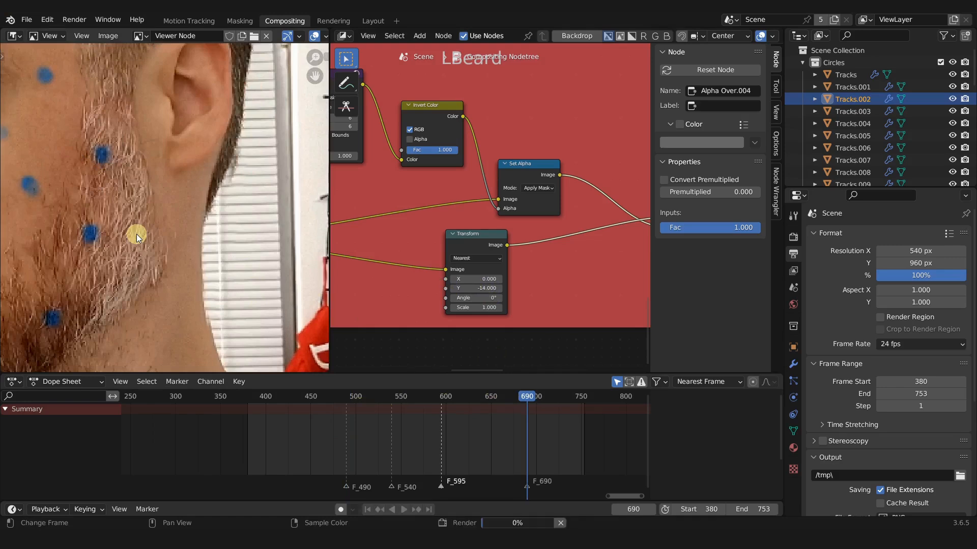
{"action": "scroll", "coordinate": [136, 234], "scroll_direction": "down", "scroll_amount": 2}
{"action": "middle_click_drag", "start_coordinate": [137, 234], "coordinate": [221, 199]}
{"action": "scroll", "coordinate": [195, 181], "scroll_direction": "up", "scroll_amount": 2}
{"action": "scroll", "coordinate": [445, 276], "scroll_direction": "up", "scroll_amount": 3}
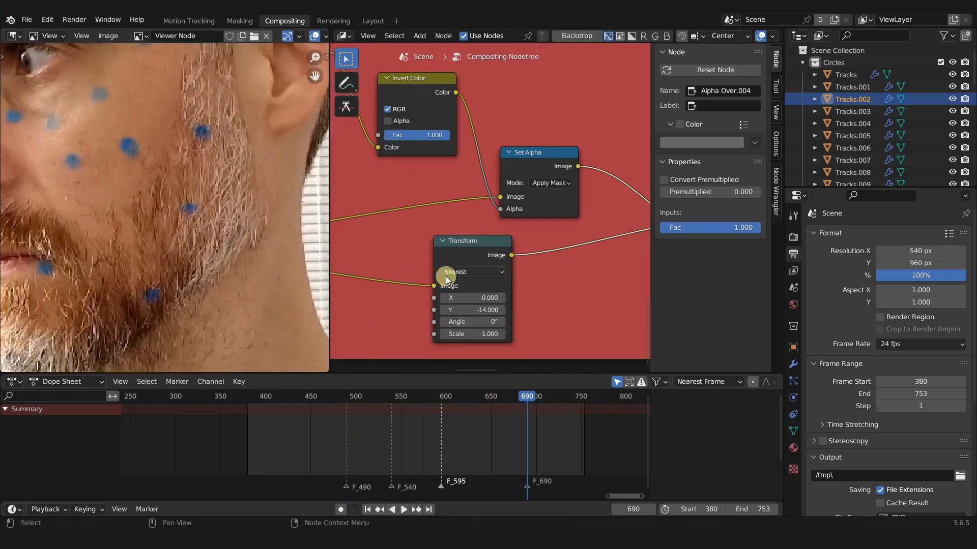
Try a Y offset of -30 on the LBeard Transform node and settle on -26
{"action": "middle_click_drag", "start_coordinate": [445, 276], "coordinate": [443, 232]}
{"action": "left_click", "coordinate": [486, 261]}
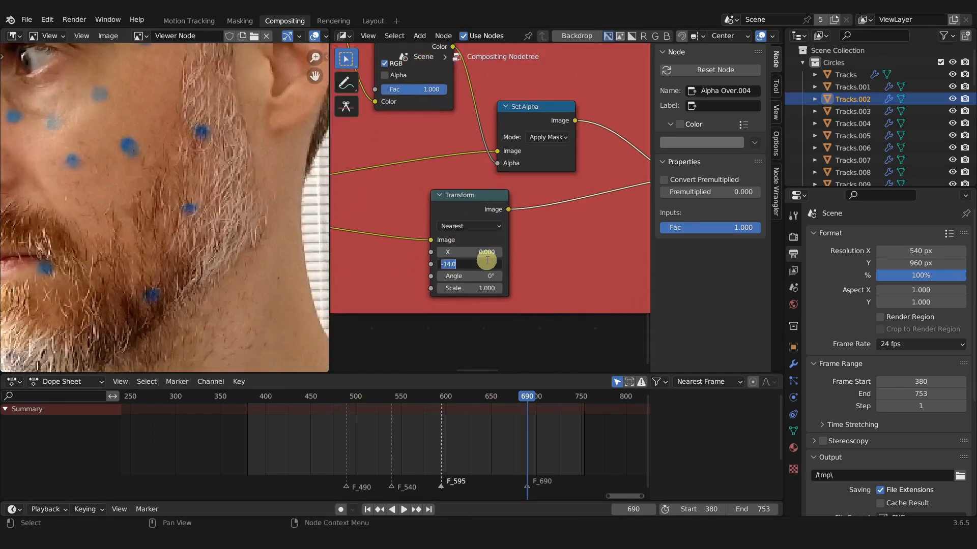
{"action": "type", "text": "-30"}
{"action": "key", "text": "Return"}
{"action": "left_click_drag", "start_coordinate": [482, 263], "coordinate": [507, 288]}
{"action": "left_click", "coordinate": [481, 265]}
{"action": "type", "text": "-26"}
{"action": "key", "text": "Return"}
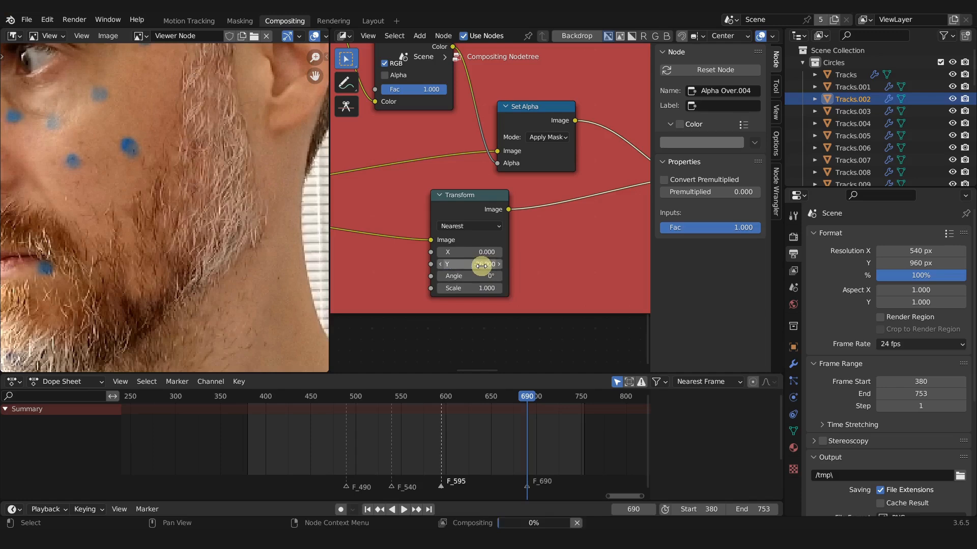
Check the dot removal along the beard at frames 595, 539 and 489
{"action": "scroll", "coordinate": [192, 219], "scroll_direction": "down", "scroll_amount": 3}
{"action": "left_click", "coordinate": [441, 400]}
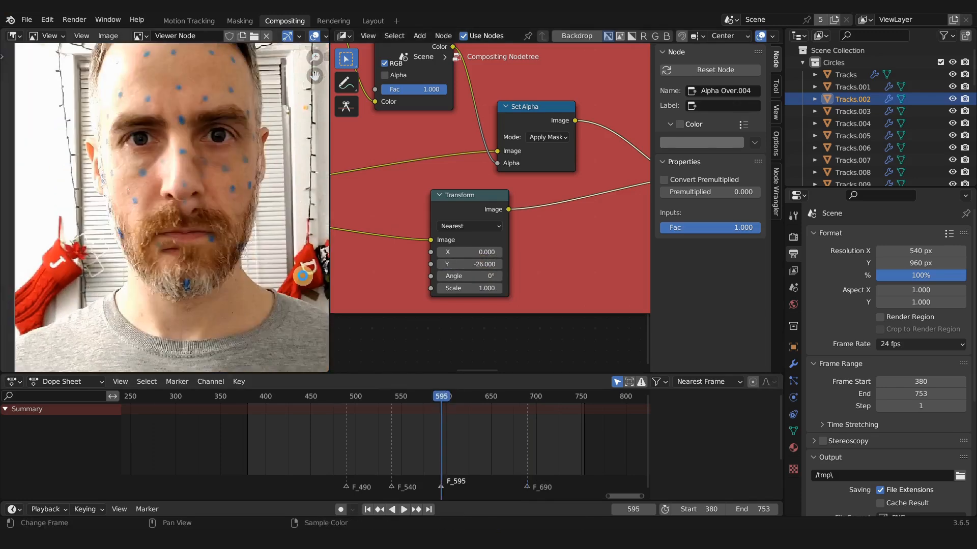
{"action": "left_click", "coordinate": [391, 397]}
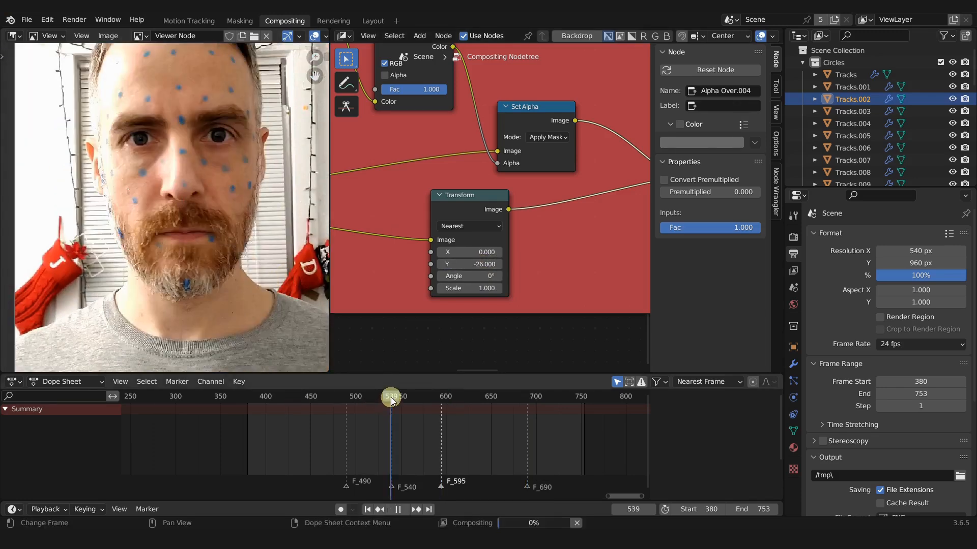
{"action": "left_click", "coordinate": [345, 397]}
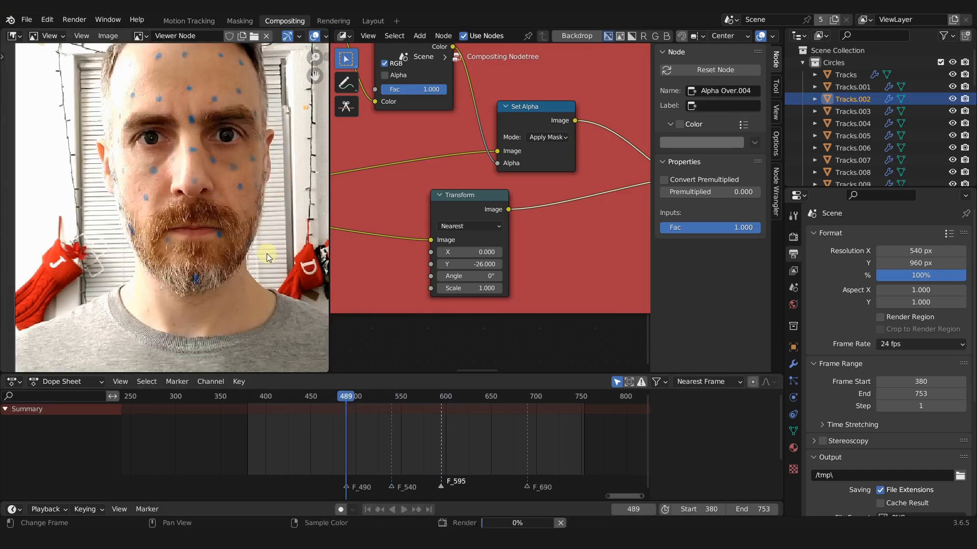
{"action": "scroll", "coordinate": [266, 253], "scroll_direction": "up", "scroll_amount": 3}
{"action": "middle_click_drag", "start_coordinate": [263, 257], "coordinate": [128, 270], "text": "shift"}
{"action": "scroll", "coordinate": [235, 210], "scroll_direction": "up", "scroll_amount": 2}
{"action": "scroll", "coordinate": [214, 244], "scroll_direction": "down", "scroll_amount": 4}
{"action": "middle_click_drag", "start_coordinate": [204, 263], "coordinate": [222, 271]}
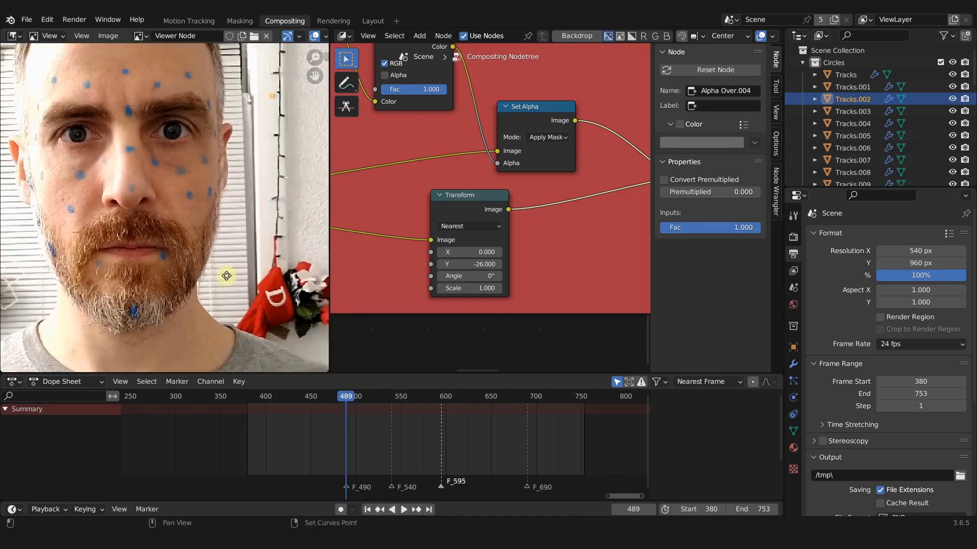
{"action": "scroll", "coordinate": [218, 259], "scroll_direction": "up", "scroll_amount": 3}
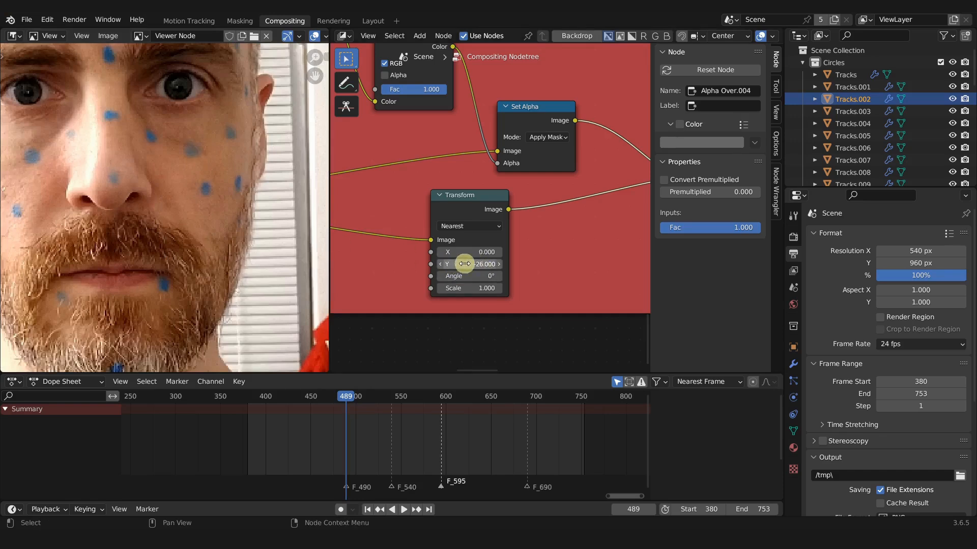
{"action": "scroll", "coordinate": [215, 243], "scroll_direction": "down", "scroll_amount": 3}
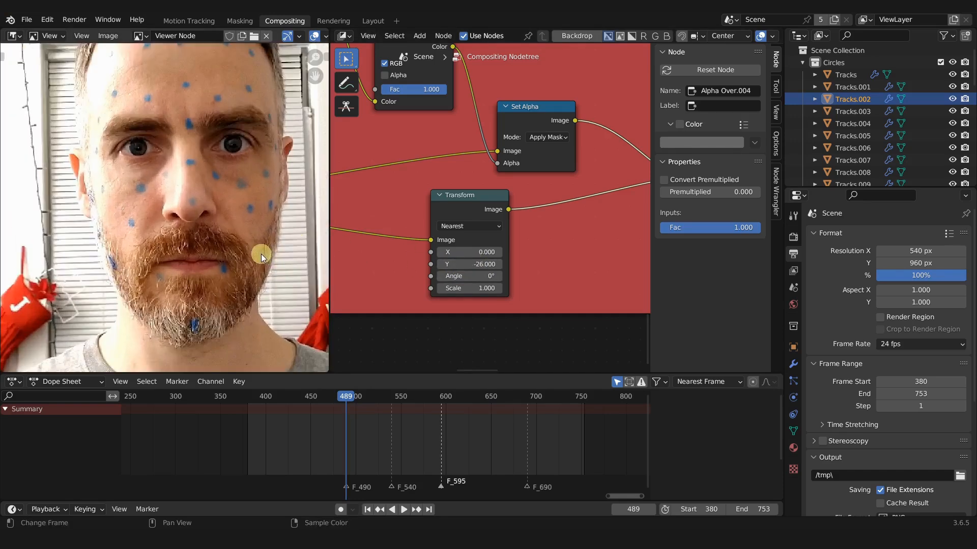
Check the dot removal along the beard at frames 438, 411 and 386
{"action": "left_click", "coordinate": [300, 399]}
{"action": "key", "text": "F12"}
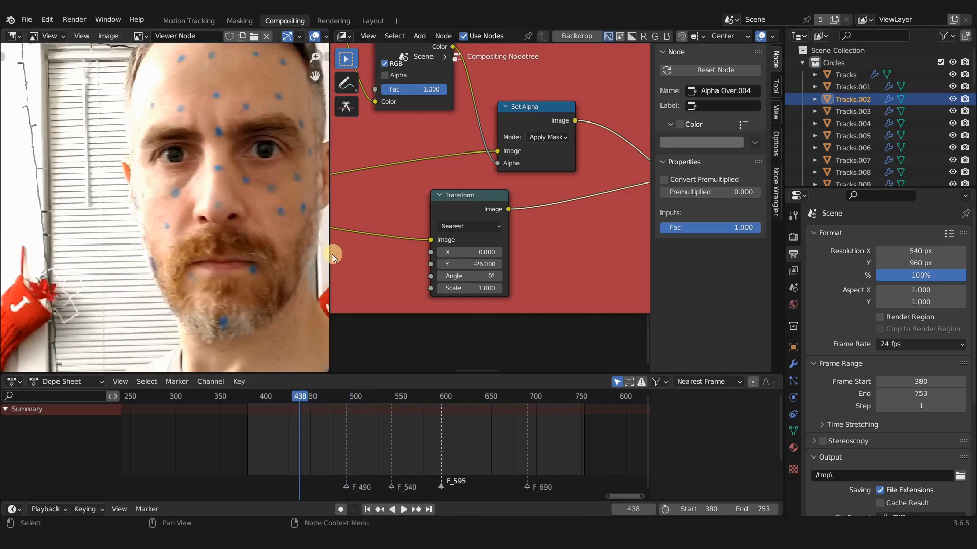
{"action": "left_click", "coordinate": [276, 396]}
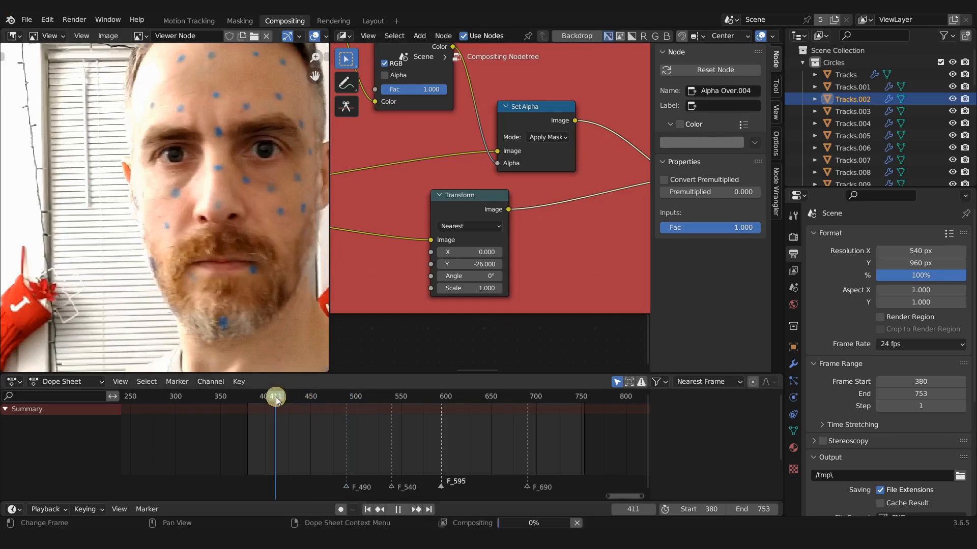
{"action": "key", "text": "F12"}
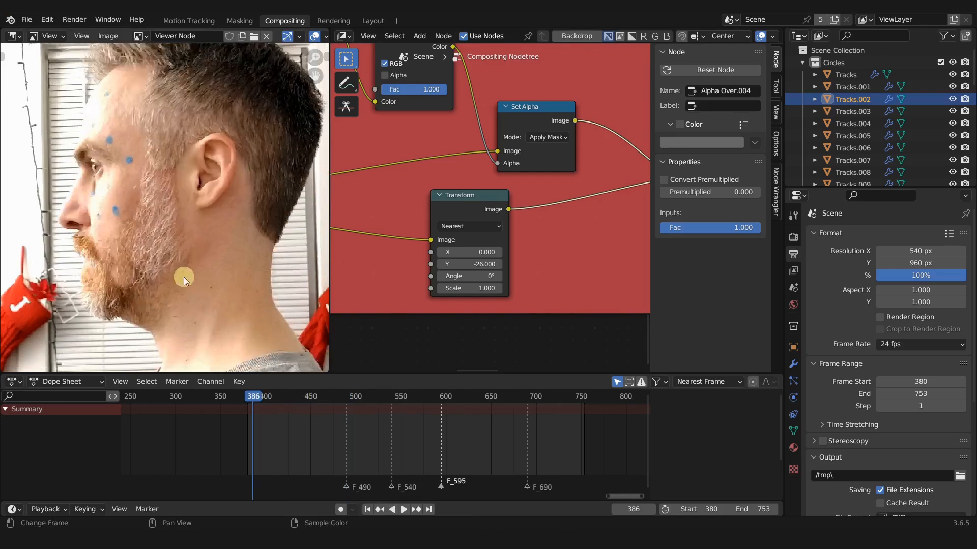
{"action": "scroll", "coordinate": [191, 255], "scroll_direction": "down", "scroll_amount": 2}
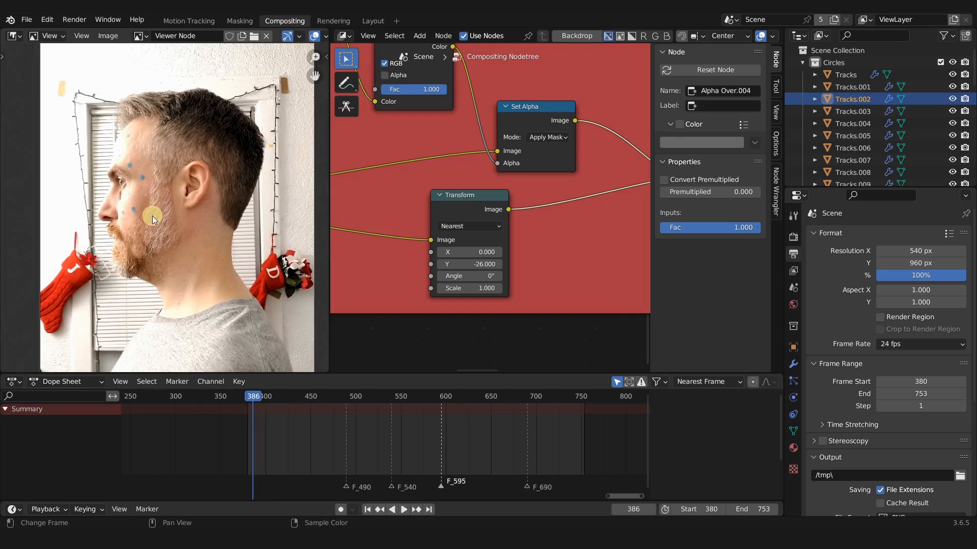
Return to the Layout workspace and switch the camera viewport to Material Preview shading
{"action": "left_click", "coordinate": [371, 20]}
{"action": "scroll", "coordinate": [460, 226], "scroll_direction": "down", "scroll_amount": 4}
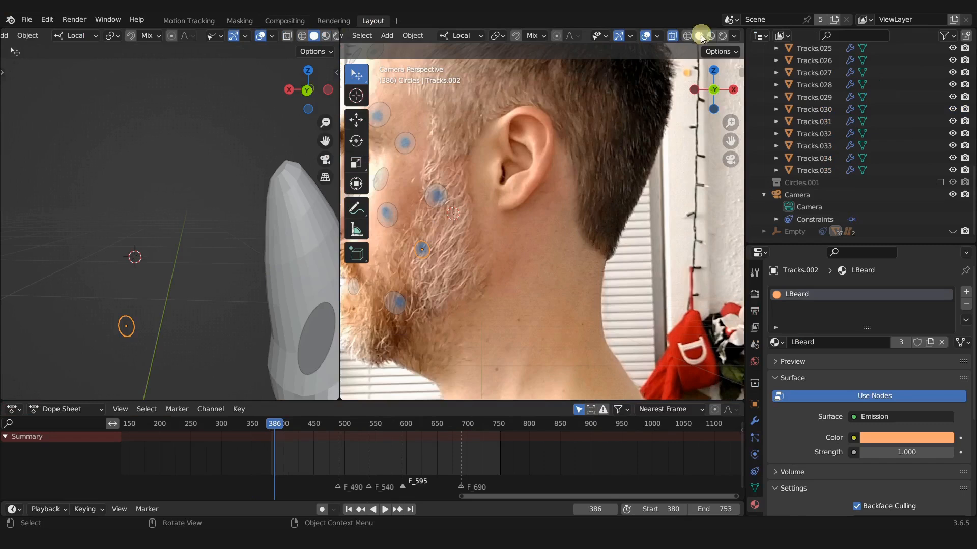
{"action": "left_click", "coordinate": [711, 36]}
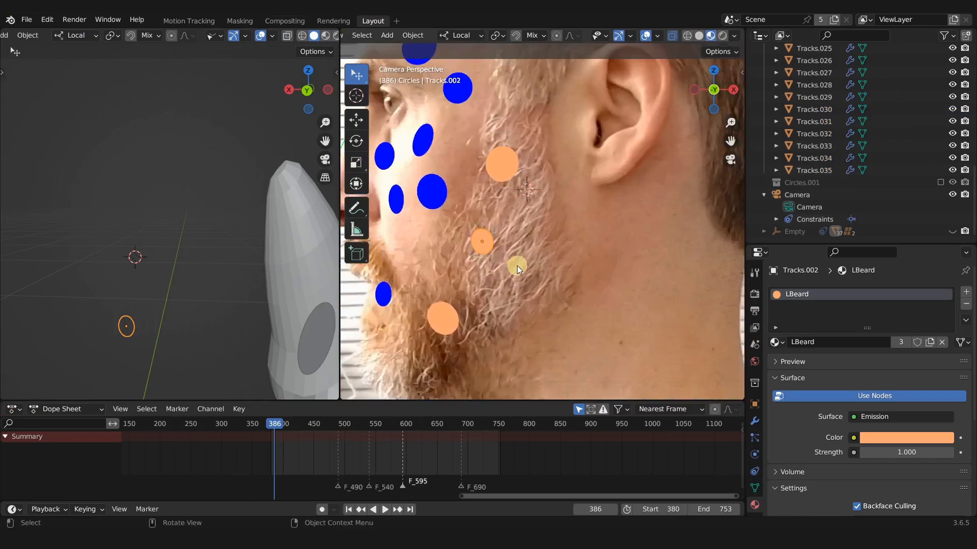
Enlarge the middle orange left-beard circle slightly
{"action": "key", "text": "s"}
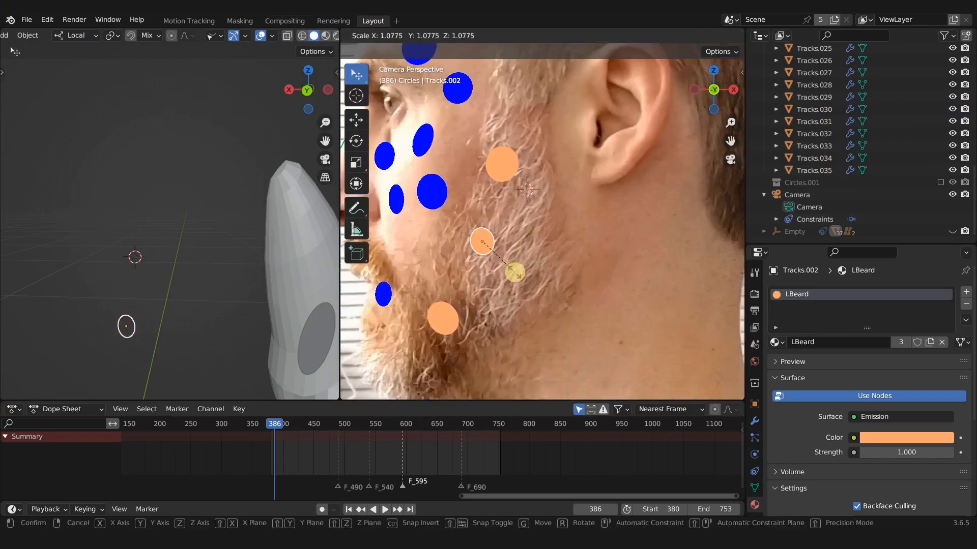
{"action": "left_click", "coordinate": [520, 274]}
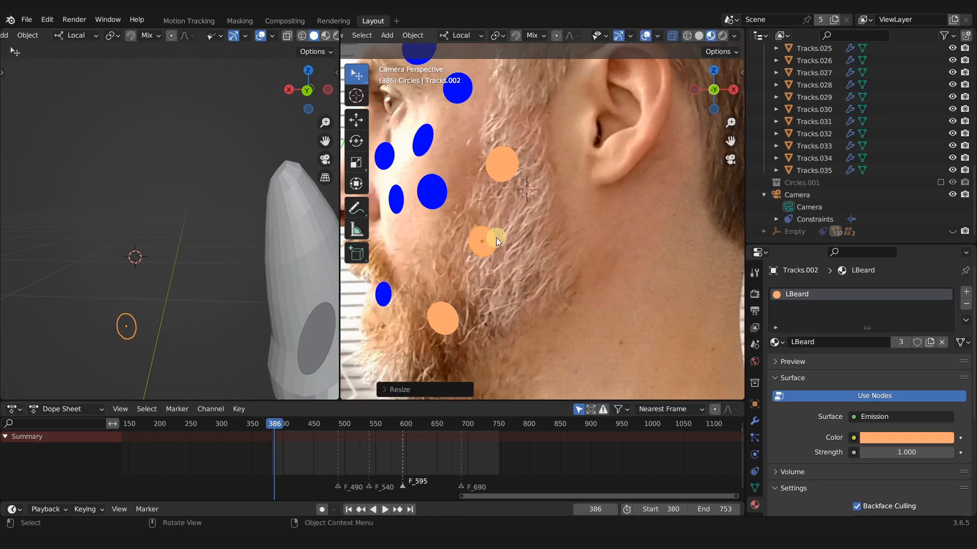
{"action": "middle_click_drag", "start_coordinate": [496, 261], "coordinate": [556, 235]}
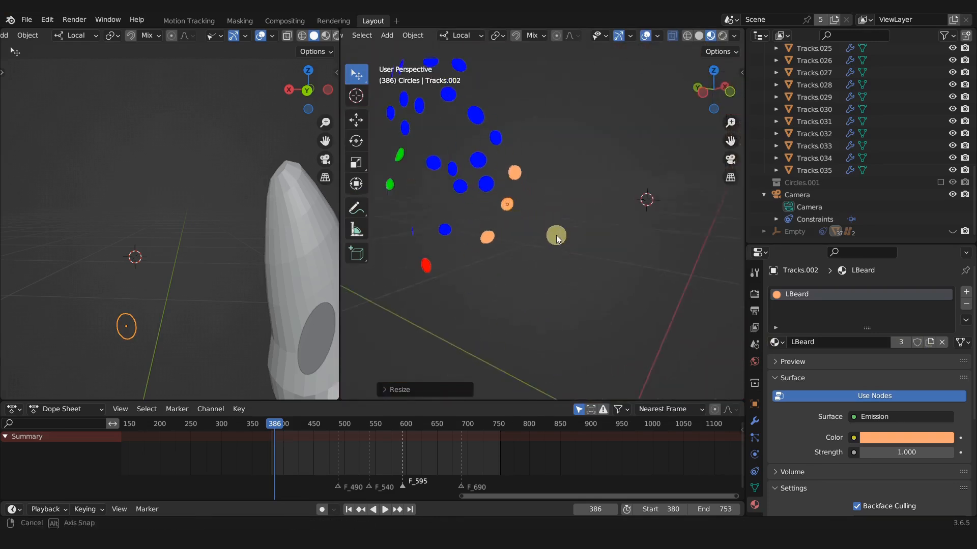
{"action": "mouse_move", "coordinate": [447, 118]}
{"action": "middle_mouse_down"}
{"action": "mouse_move", "coordinate": [493, 159]}
{"action": "mouse_move", "coordinate": [491, 98]}
{"action": "middle_mouse_up"}
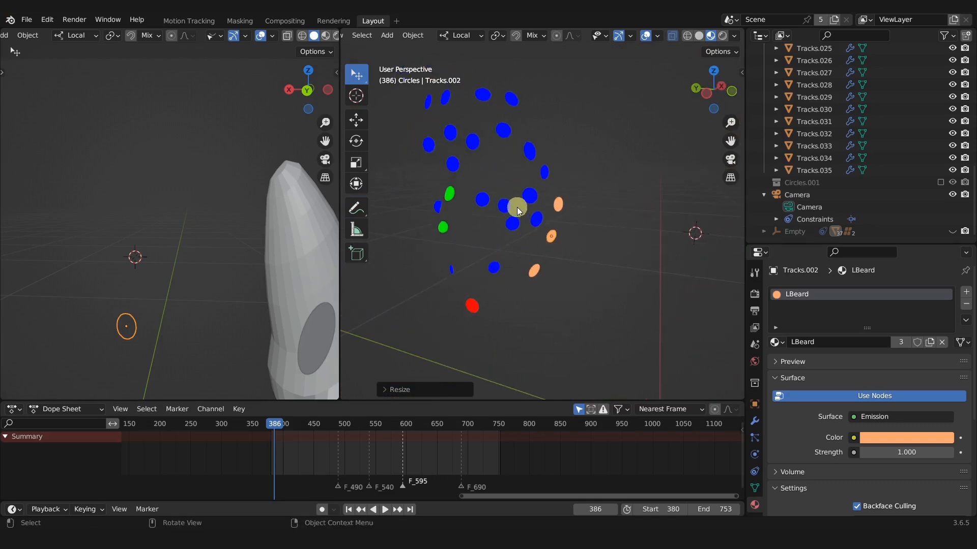
Switch to the Compositing workspace and render frame 691 to check the left beard
{"action": "left_click", "coordinate": [288, 21]}
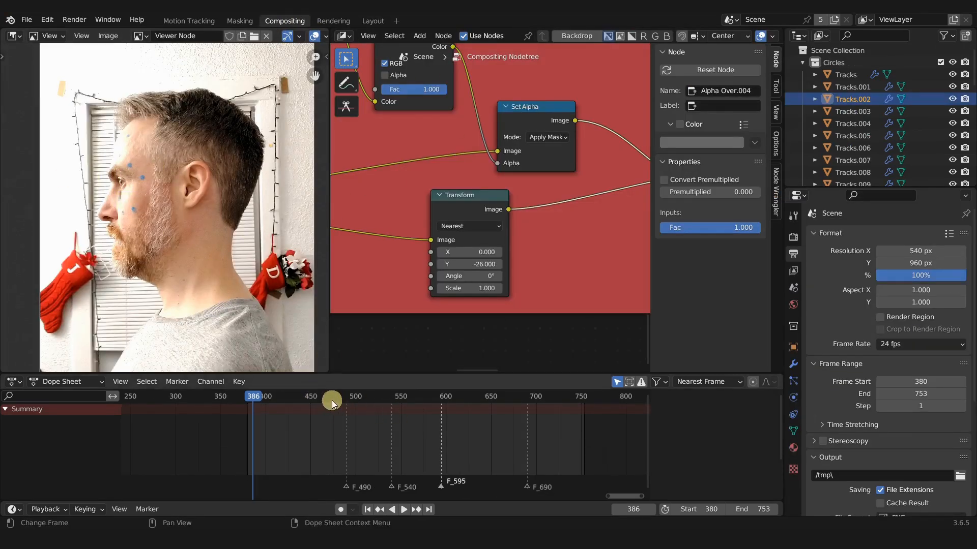
{"action": "left_click", "coordinate": [527, 402]}
{"action": "scroll", "coordinate": [198, 216], "scroll_direction": "up", "scroll_amount": 3}
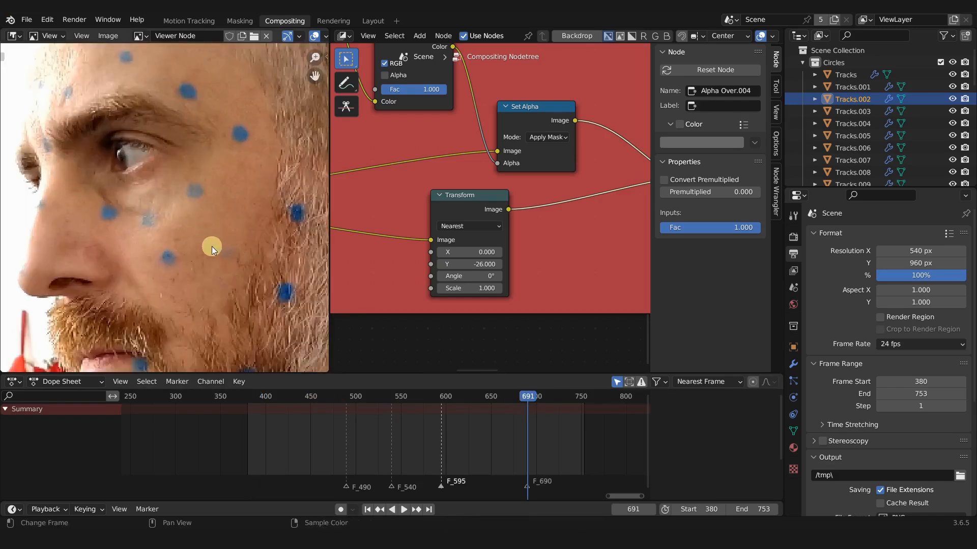
{"action": "key", "text": "F12"}
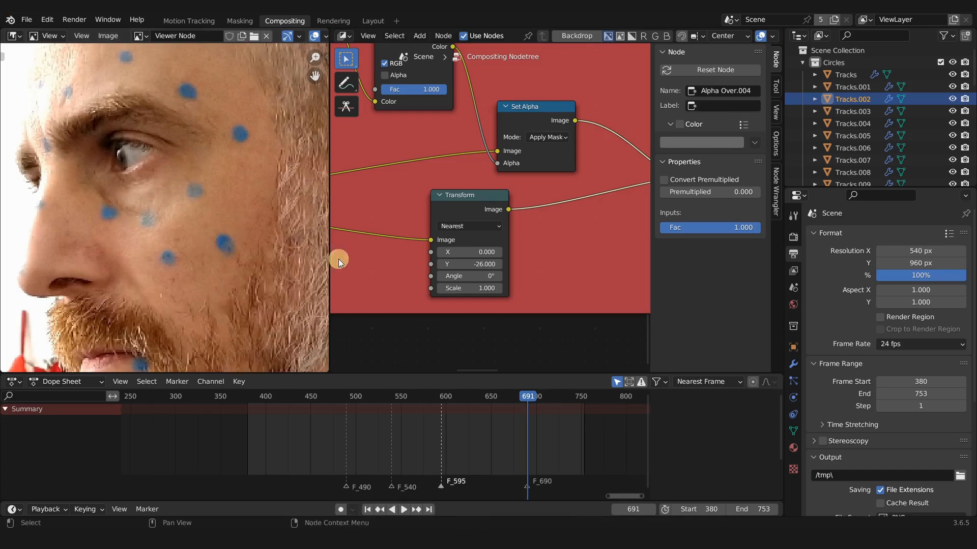
Preview the output of the last Mix node, beyond the Nose frame, in the Viewer
{"action": "scroll", "coordinate": [166, 234], "scroll_direction": "down", "scroll_amount": 3}
{"action": "scroll", "coordinate": [455, 237], "scroll_direction": "down", "scroll_amount": 3}
{"action": "scroll", "coordinate": [534, 231], "scroll_direction": "down", "scroll_amount": 4}
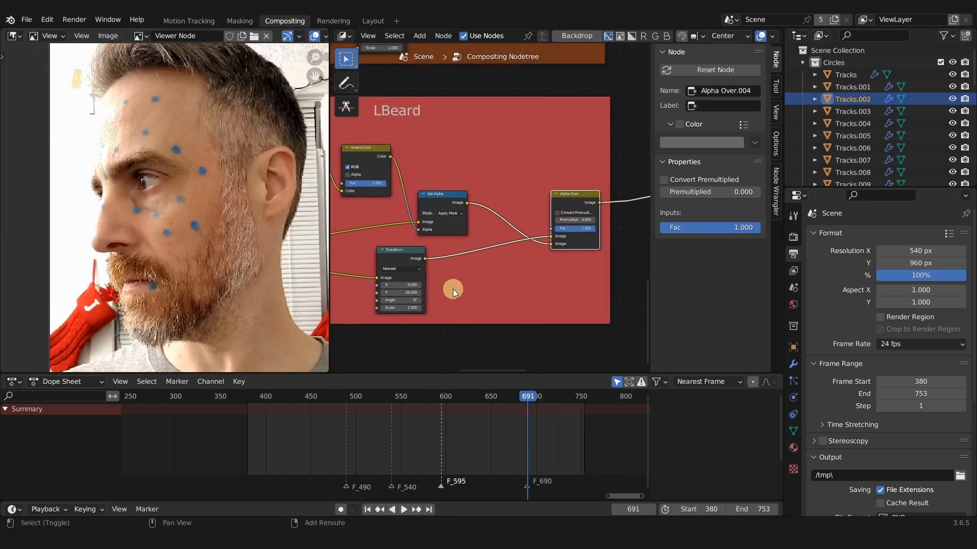
{"action": "scroll", "coordinate": [512, 284], "scroll_direction": "down", "scroll_amount": 3}
{"action": "middle_click_drag", "start_coordinate": [538, 235], "coordinate": [464, 340]}
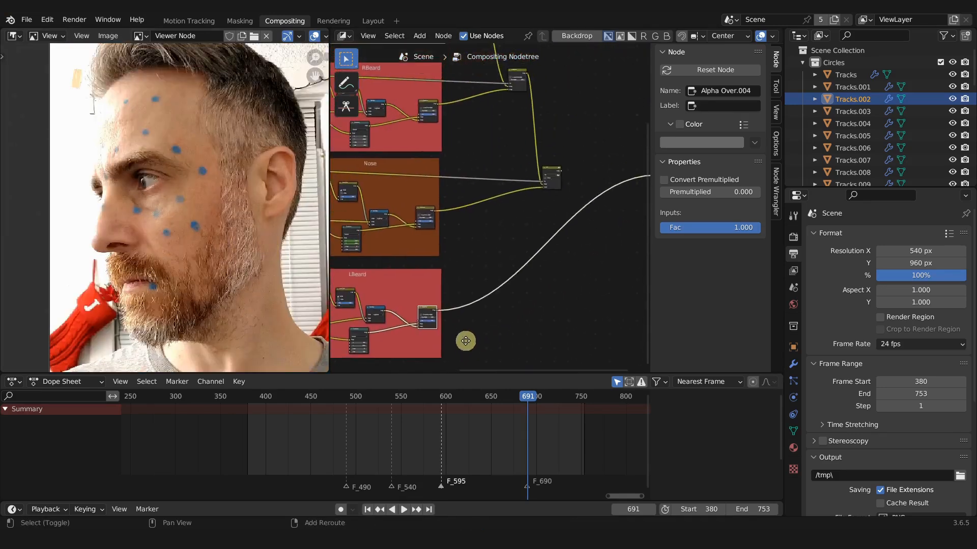
{"action": "middle_click_drag", "start_coordinate": [553, 229], "coordinate": [456, 303]}
{"action": "scroll", "coordinate": [457, 300], "scroll_direction": "up", "scroll_amount": 3}
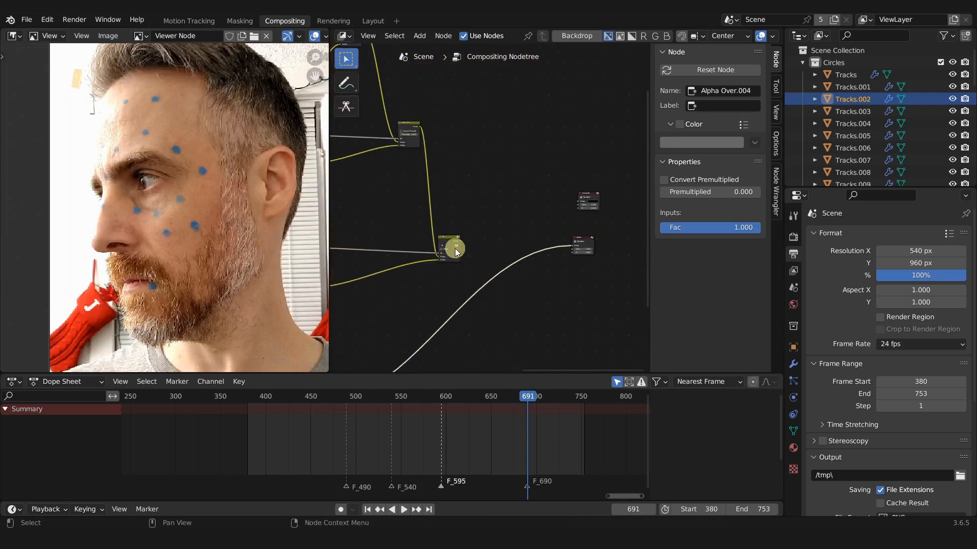
{"action": "left_click", "coordinate": [450, 243]}
{"action": "left_click", "coordinate": [517, 229], "text": "ctrl+shift"}
Duplicate the last Mix node onto its output link and place the copy lower, near the LBeard frame
{"action": "middle_click_drag", "start_coordinate": [450, 243], "coordinate": [489, 228]}
{"action": "key", "text": "shift+d"}
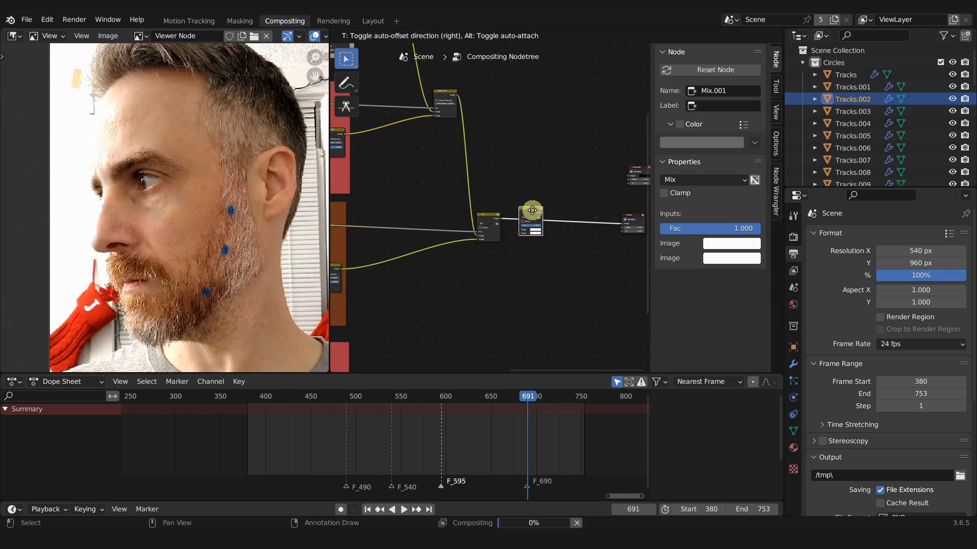
{"action": "left_click", "coordinate": [539, 217]}
{"action": "left_click_drag", "start_coordinate": [538, 216], "coordinate": [539, 295]}
Connect the LBeard Alpha Over output to the new Mix node's second image input and the LBeard Blur output to its factor
{"action": "middle_click_drag", "start_coordinate": [469, 315], "coordinate": [473, 238]}
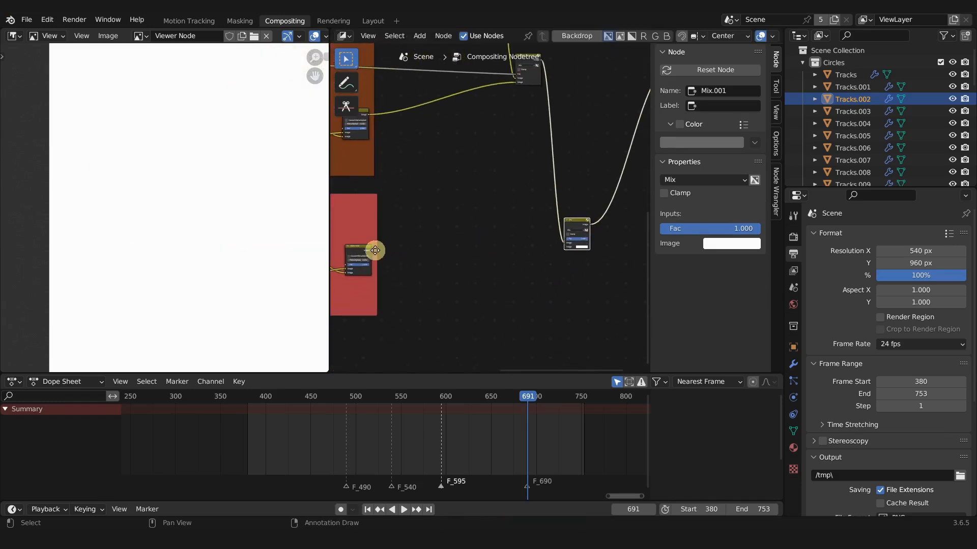
{"action": "left_click_drag", "start_coordinate": [373, 252], "coordinate": [567, 244]}
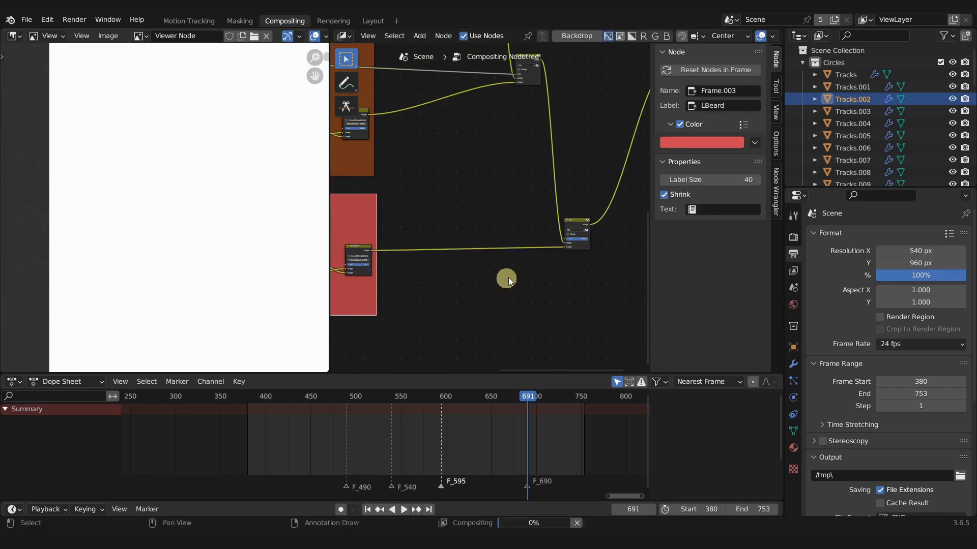
{"action": "scroll", "coordinate": [405, 237], "scroll_direction": "down", "scroll_amount": 1}
{"action": "scroll", "coordinate": [457, 230], "scroll_direction": "up", "scroll_amount": 4}
{"action": "middle_click_drag", "start_coordinate": [359, 224], "coordinate": [481, 228]}
{"action": "scroll", "coordinate": [481, 228], "scroll_direction": "down", "scroll_amount": 1}
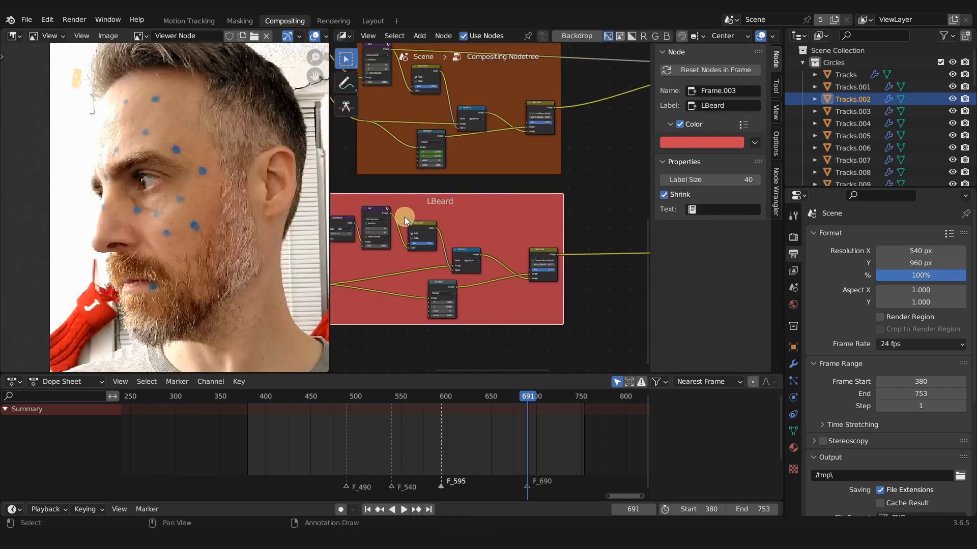
{"action": "left_click_drag", "start_coordinate": [389, 213], "coordinate": [515, 242]}
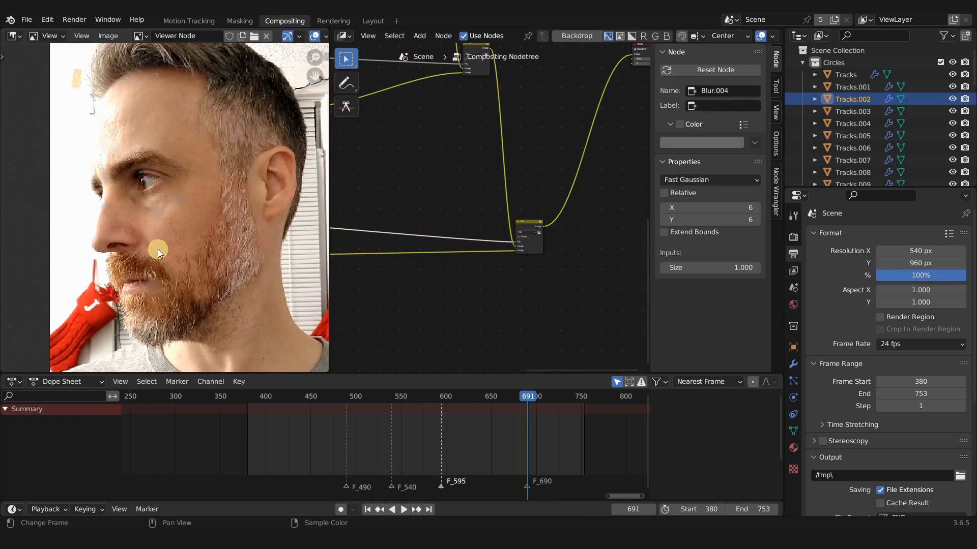
Inspect the combined dot removal at frame 691, and render frame 515 to examine the nose and cheeks up close
{"action": "scroll", "coordinate": [158, 250], "scroll_direction": "up", "scroll_amount": 2}
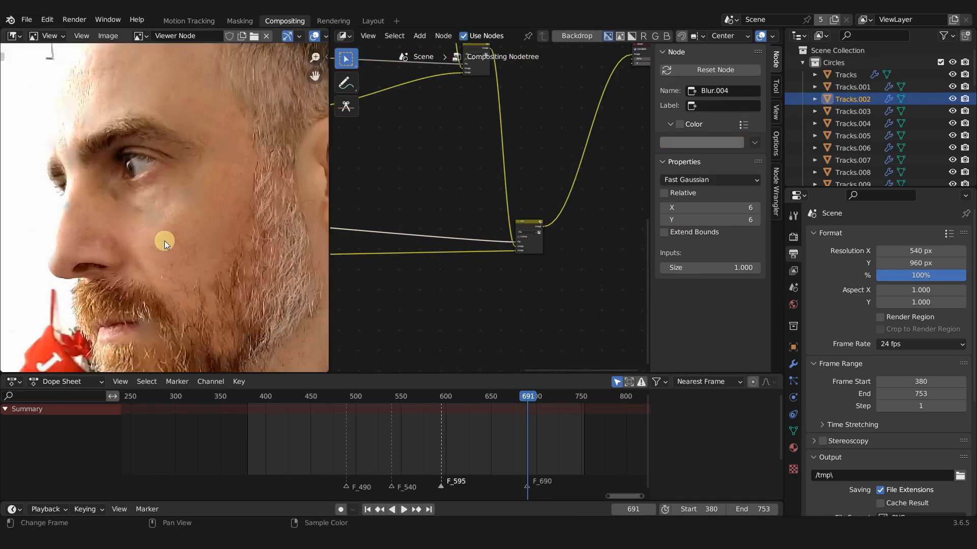
{"action": "scroll", "coordinate": [152, 215], "scroll_direction": "down", "scroll_amount": 2}
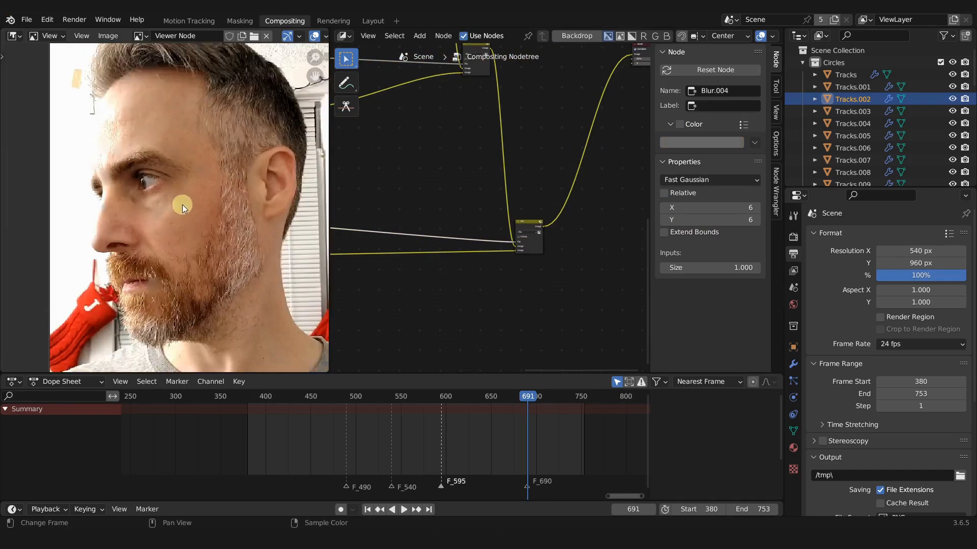
{"action": "left_click", "coordinate": [368, 398]}
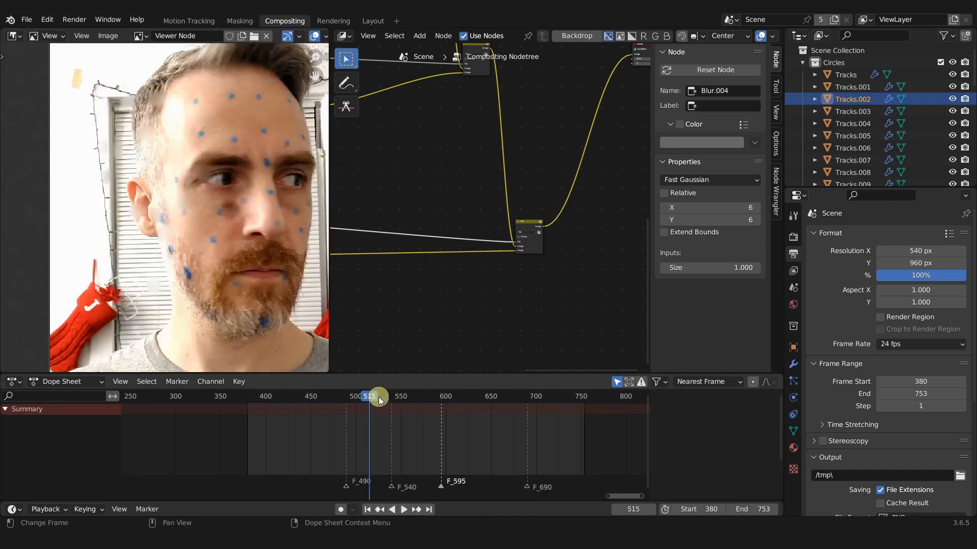
{"action": "scroll", "coordinate": [201, 240], "scroll_direction": "up", "scroll_amount": 3}
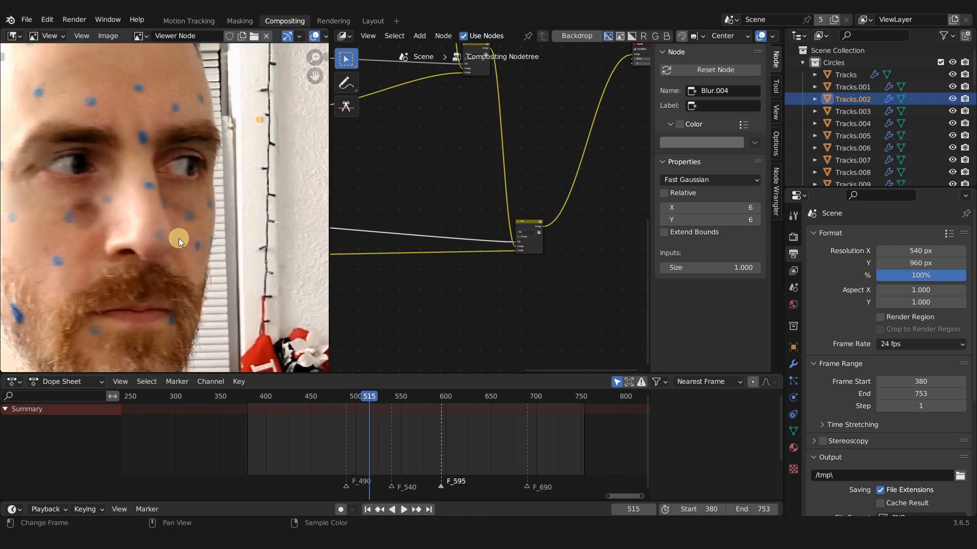
{"action": "key", "text": "F12"}
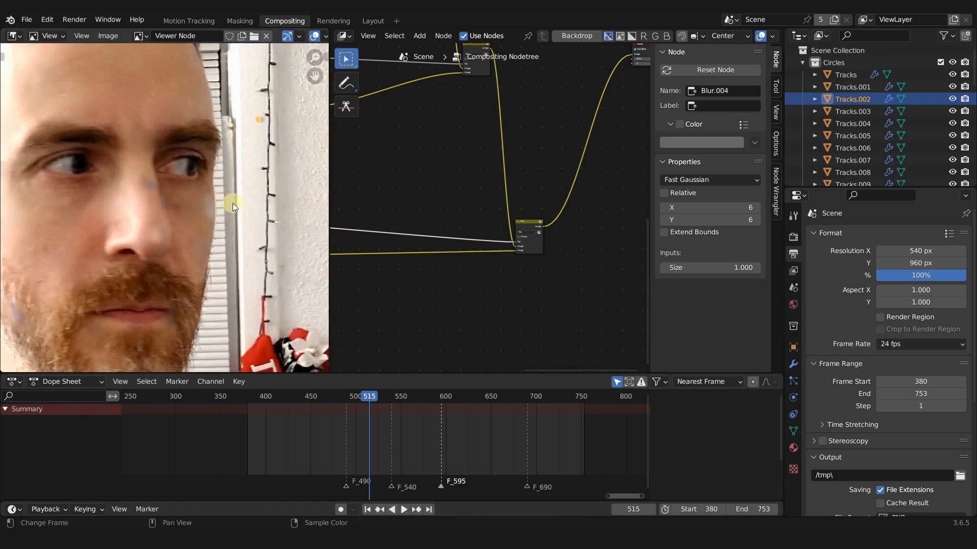
{"action": "scroll", "coordinate": [289, 207], "scroll_direction": "up", "scroll_amount": 2}
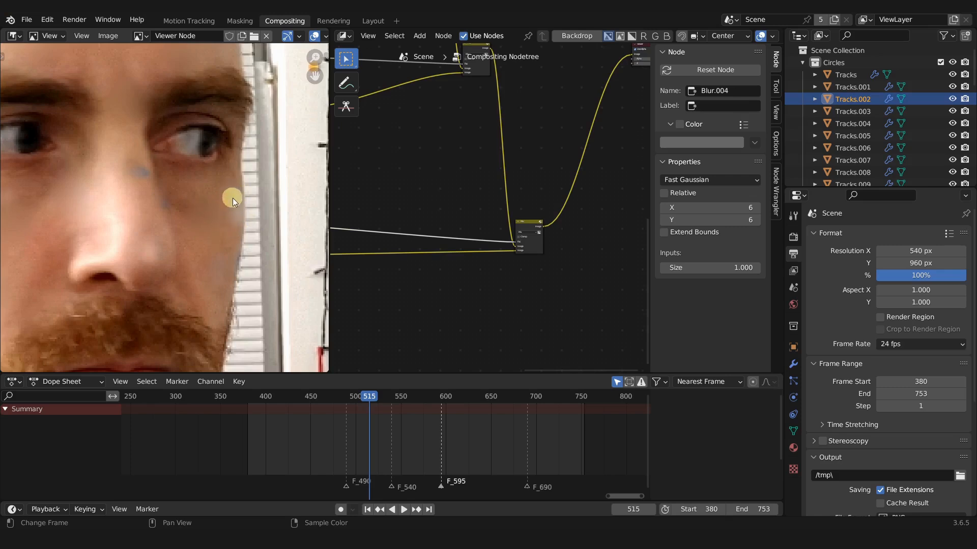
In the Layout workspace, select the two inner left-cheek circles and give the active one a single-user material named LCheek1
{"action": "left_click", "coordinate": [388, 19]}
{"action": "middle_click_drag", "start_coordinate": [562, 295], "coordinate": [514, 234]}
{"action": "left_click", "coordinate": [490, 226]}
{"action": "left_click", "coordinate": [498, 242], "text": "shift"}
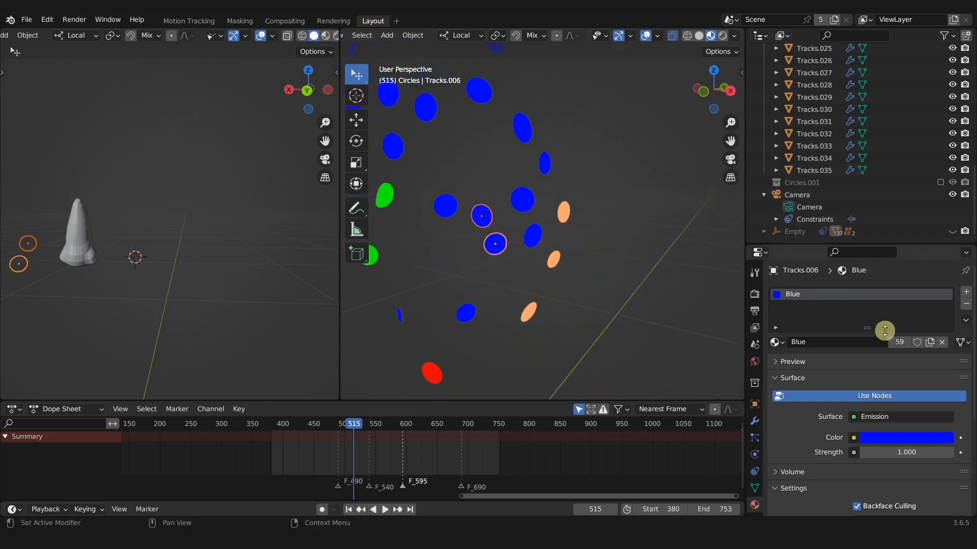
{"action": "left_click", "coordinate": [899, 342]}
{"action": "left_click", "coordinate": [865, 341]}
{"action": "type", "text": "LCheek1"}
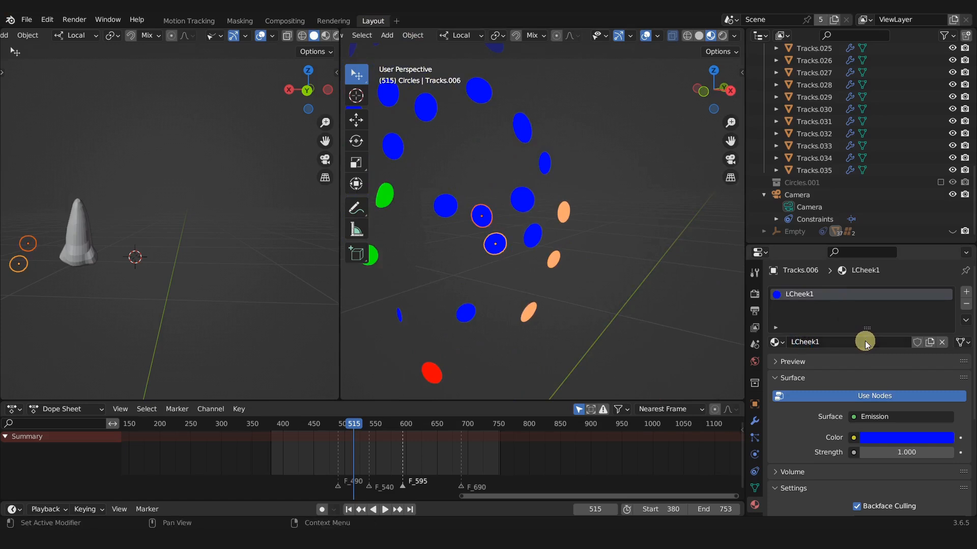
Set the LCheek1 emission color to pale cyan and link the material to the other selected circle
{"action": "left_click", "coordinate": [879, 437]}
{"action": "left_click_drag", "start_coordinate": [877, 319], "coordinate": [889, 293]}
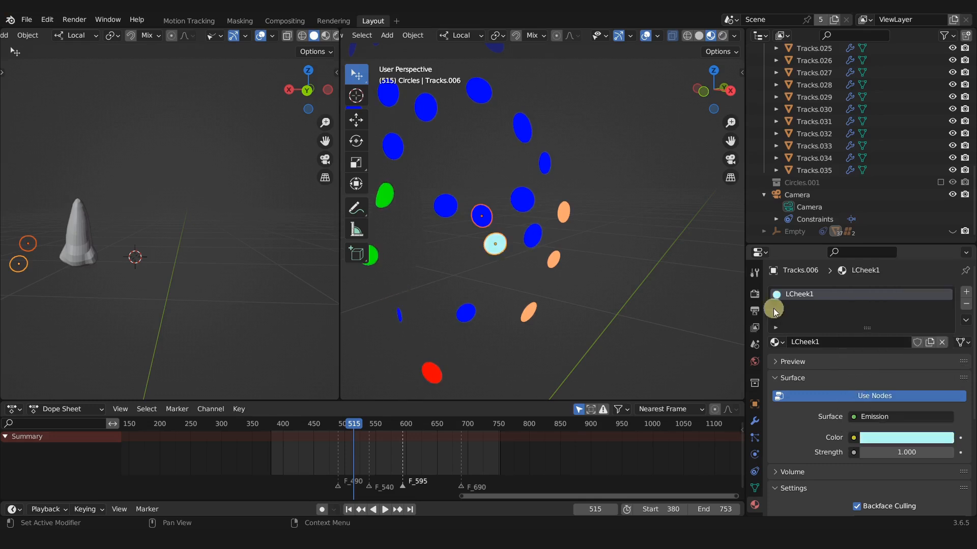
{"action": "key", "text": "ctrl+l"}
{"action": "left_click", "coordinate": [647, 287]}
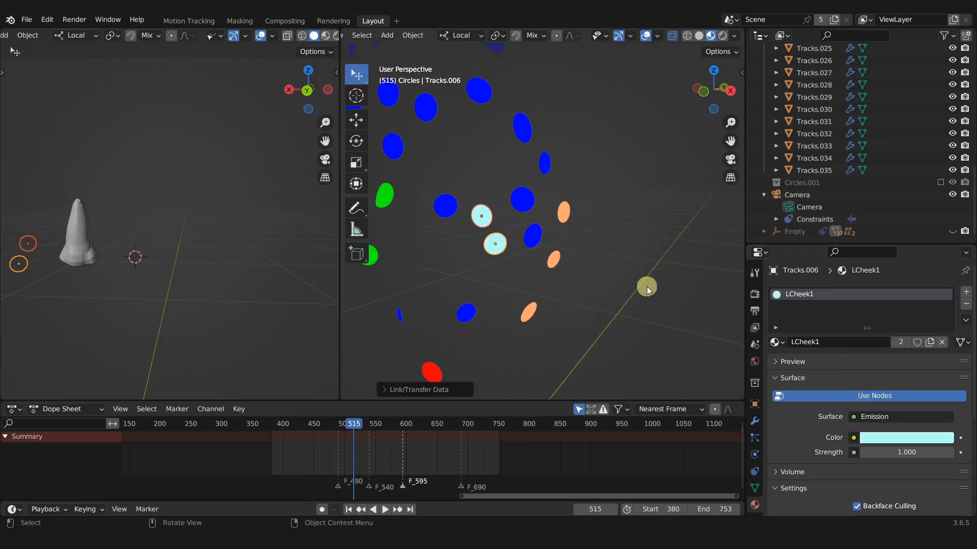
Select the two outer left-cheek circles and give the active one its own pale lavender material named LCheek2
{"action": "left_click", "coordinate": [523, 200]}
{"action": "left_click", "coordinate": [532, 235], "text": "shift"}
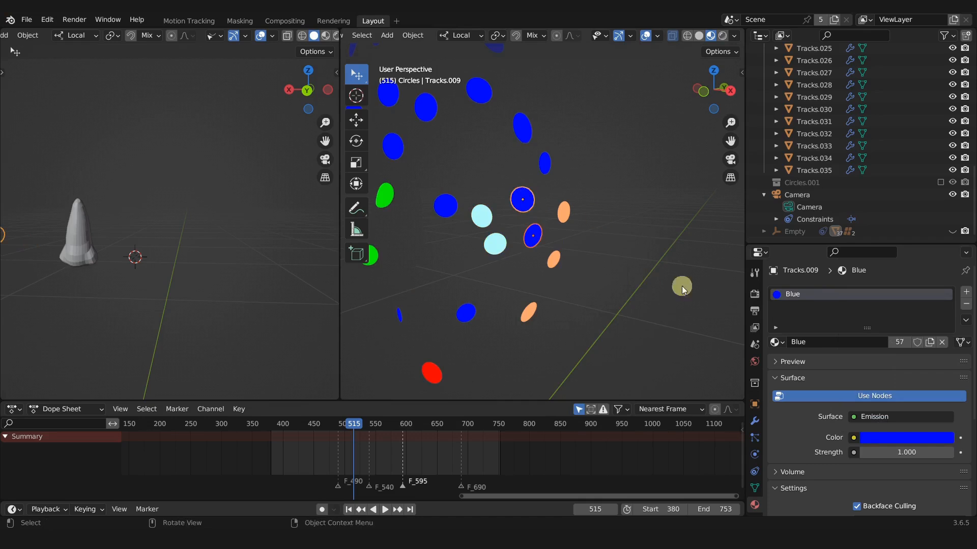
{"action": "left_click", "coordinate": [834, 341]}
{"action": "type", "text": "LCheek"}
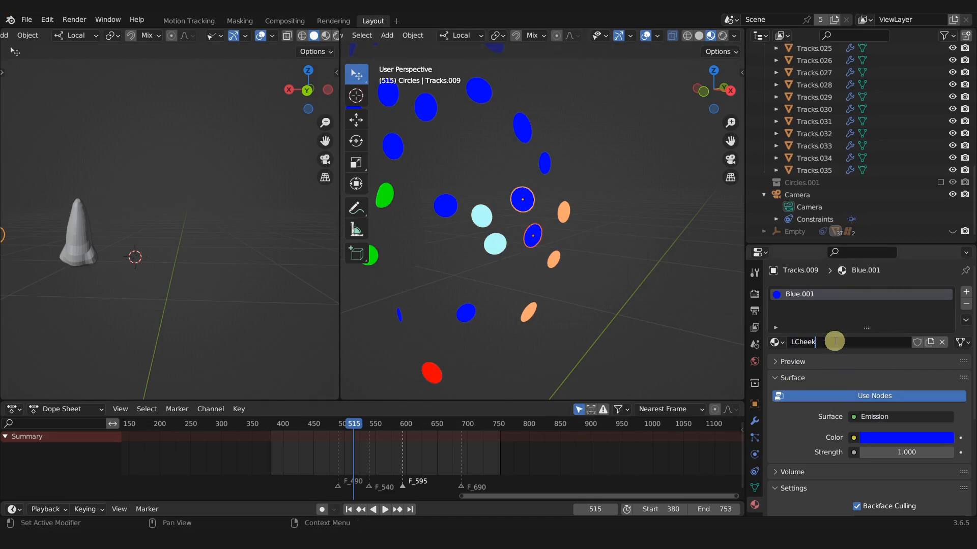
{"action": "type", "text": "2"}
{"action": "key", "text": "Return"}
{"action": "left_click", "coordinate": [882, 437]}
{"action": "left_click_drag", "start_coordinate": [894, 305], "coordinate": [901, 299]}
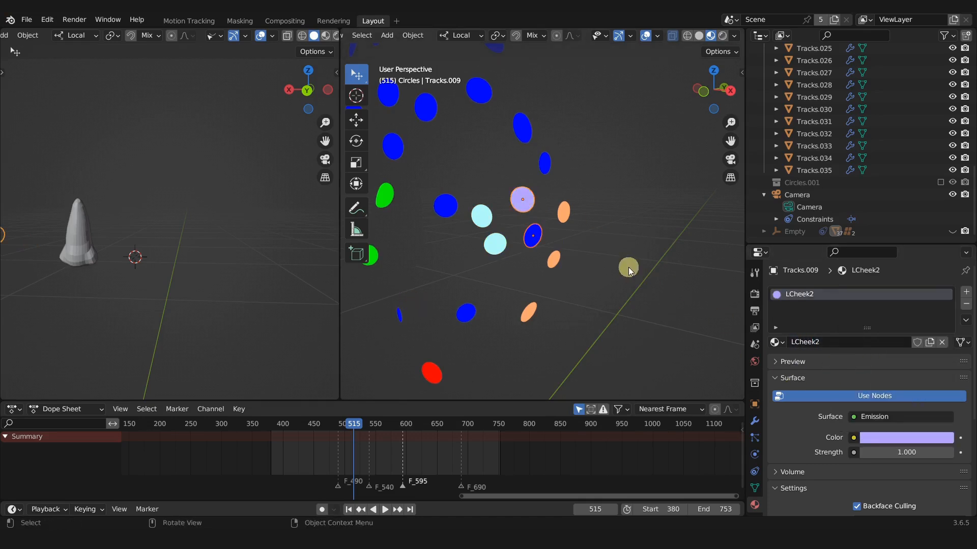
In the Compositing workspace, duplicate the LBeard frame with its Cryptomatte node and place the copy directly below
{"action": "left_click", "coordinate": [281, 21]}
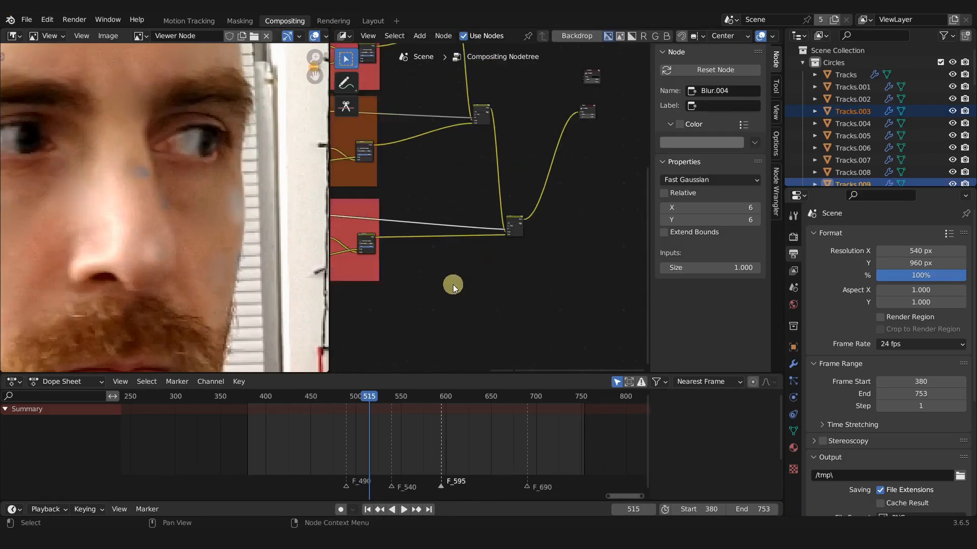
{"action": "scroll", "coordinate": [453, 284], "scroll_direction": "down", "scroll_amount": 8}
{"action": "scroll", "coordinate": [549, 260], "scroll_direction": "up", "scroll_amount": 4}
{"action": "middle_click_drag", "start_coordinate": [448, 281], "coordinate": [563, 318]}
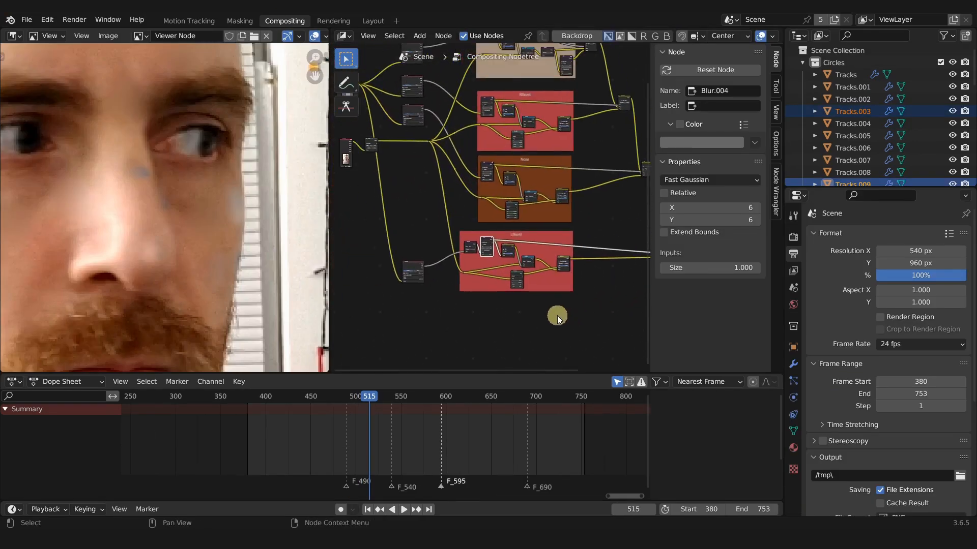
{"action": "middle_click_drag", "start_coordinate": [420, 237], "coordinate": [425, 224]}
{"action": "left_click", "coordinate": [370, 206]}
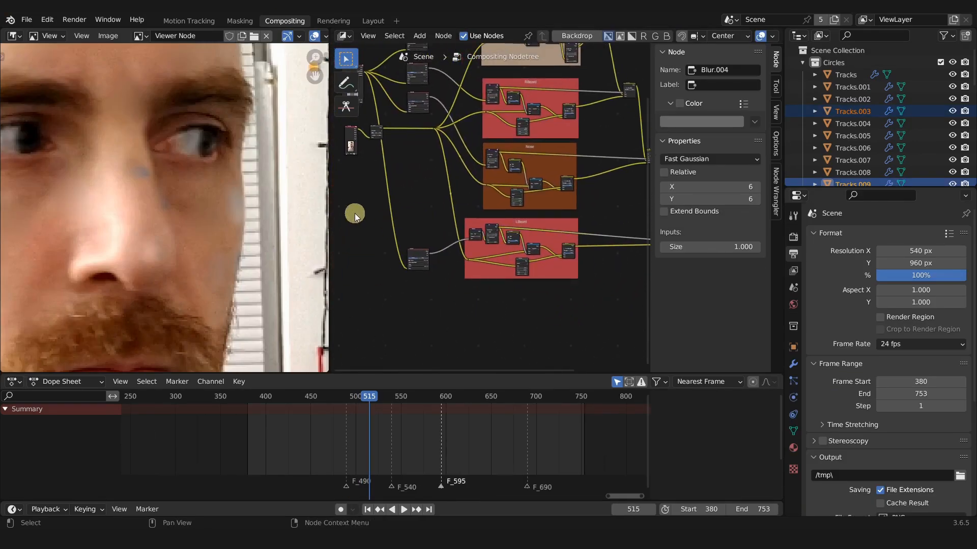
{"action": "left_click_drag", "start_coordinate": [355, 213], "coordinate": [595, 305]}
{"action": "key", "text": "shift+d"}
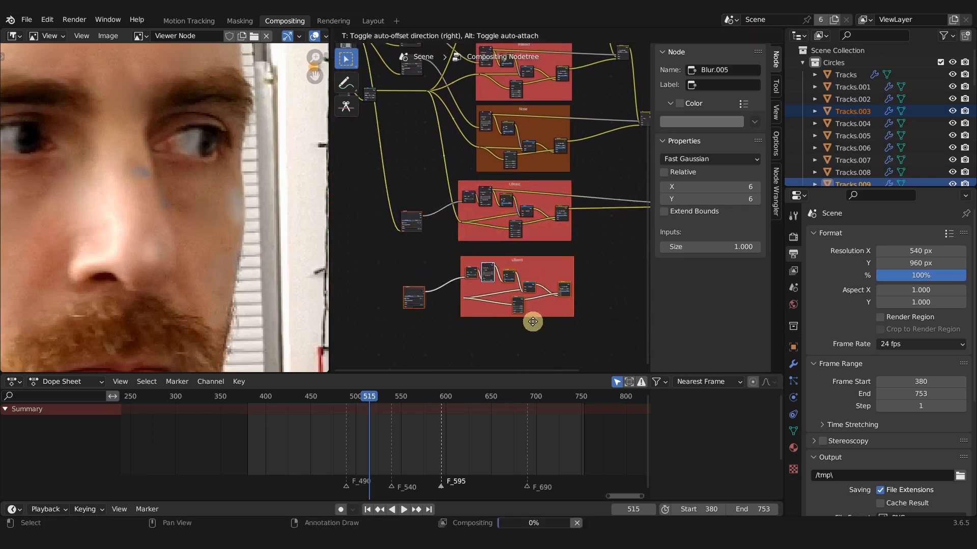
{"action": "left_click", "coordinate": [533, 314]}
Add a reroute to the LBeard Cryptomatte's input link and connect it to the duplicated Cryptomatte's image input
{"action": "scroll", "coordinate": [442, 250], "scroll_direction": "up", "scroll_amount": 4}
{"action": "middle_click_drag", "start_coordinate": [425, 266], "coordinate": [509, 252]}
{"action": "left_click", "coordinate": [421, 197]}
{"action": "right_click_drag", "start_coordinate": [421, 197], "coordinate": [444, 183], "text": "shift"}
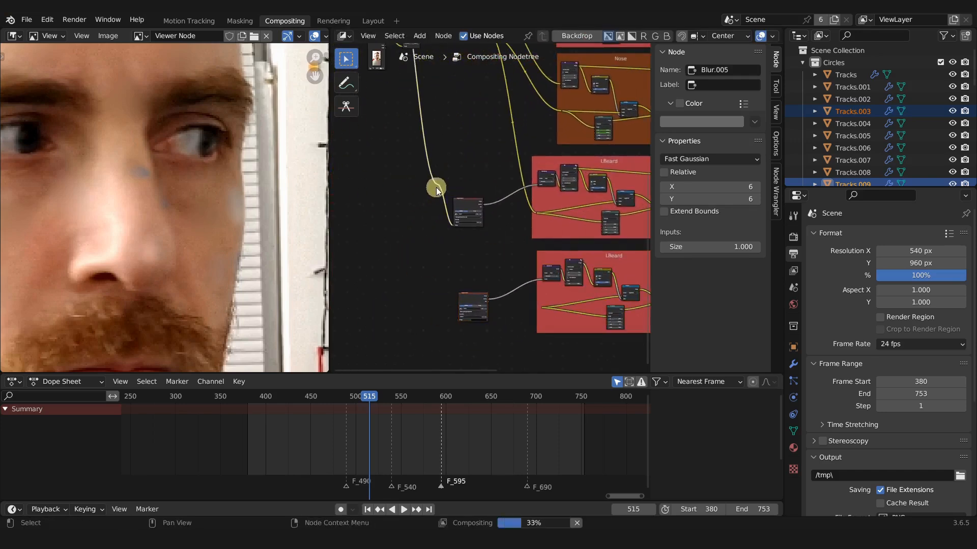
{"action": "left_click_drag", "start_coordinate": [435, 187], "coordinate": [459, 320]}
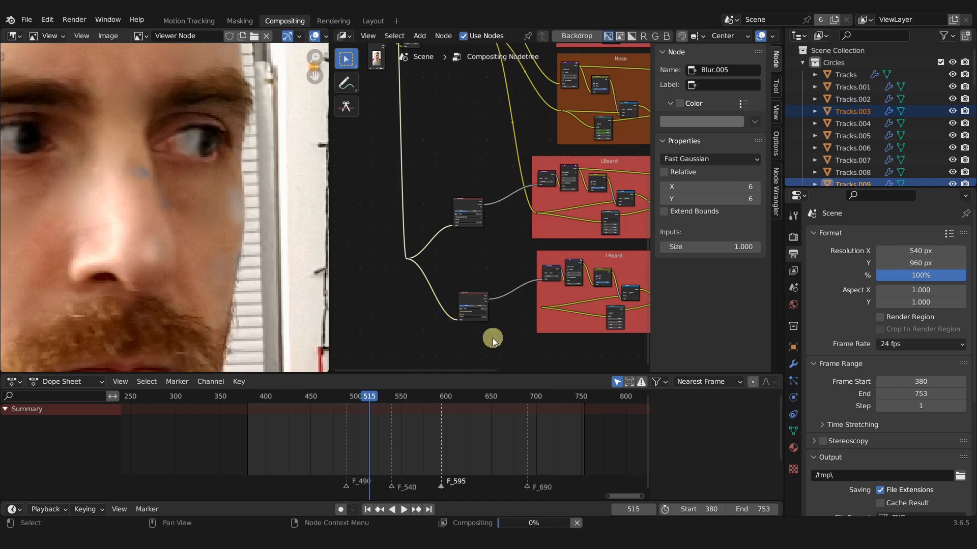
Preview the duplicated Cryptomatte's Pick output in the viewer, framing the nose and left-cheek circles
{"action": "scroll", "coordinate": [493, 337], "scroll_direction": "up", "scroll_amount": 6}
{"action": "middle_click_drag", "start_coordinate": [524, 342], "coordinate": [471, 266]}
{"action": "scroll", "coordinate": [477, 290], "scroll_direction": "down", "scroll_amount": 2}
{"action": "left_click_drag", "start_coordinate": [424, 267], "coordinate": [421, 258]}
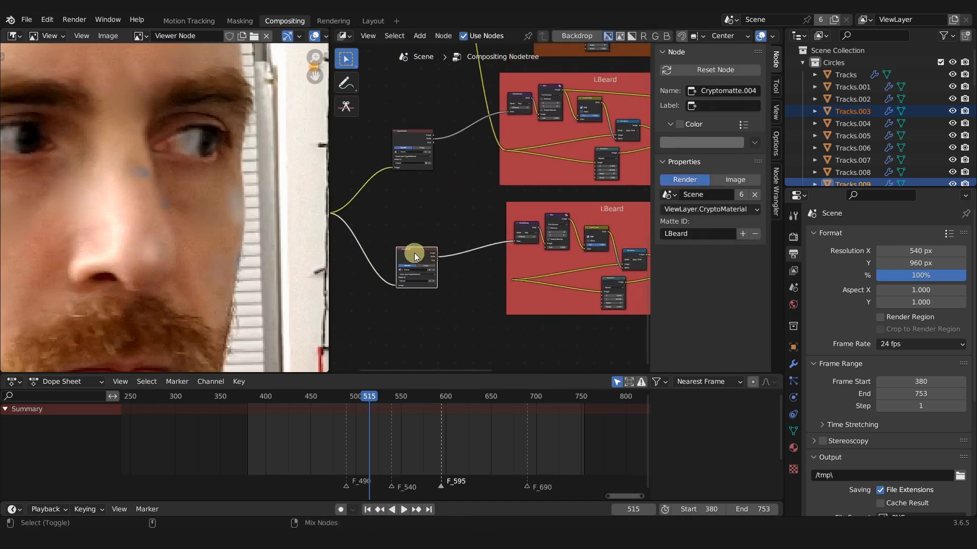
{"action": "left_click", "coordinate": [414, 254], "text": "ctrl+shift"}
{"action": "scroll", "coordinate": [269, 254], "scroll_direction": "down", "scroll_amount": 2}
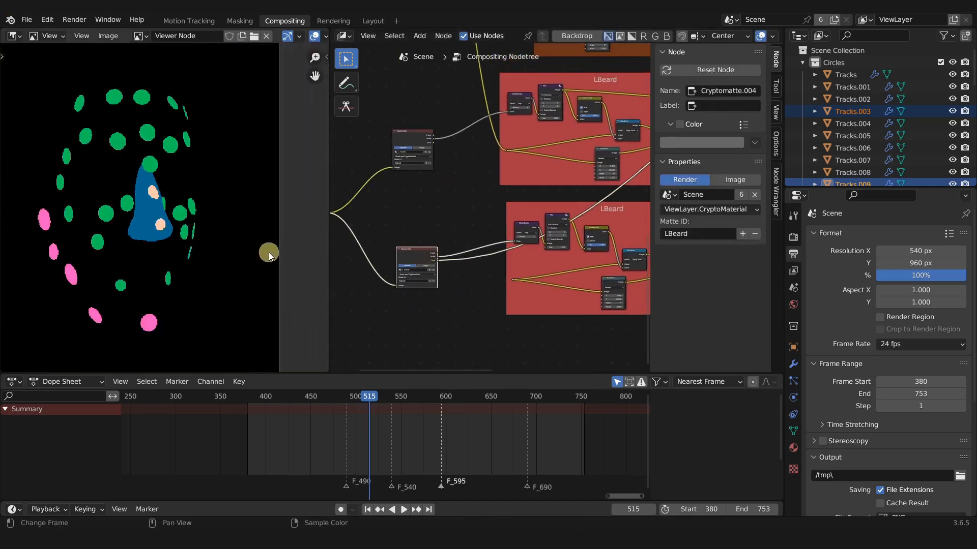
{"action": "scroll", "coordinate": [180, 212], "scroll_direction": "up", "scroll_amount": 4}
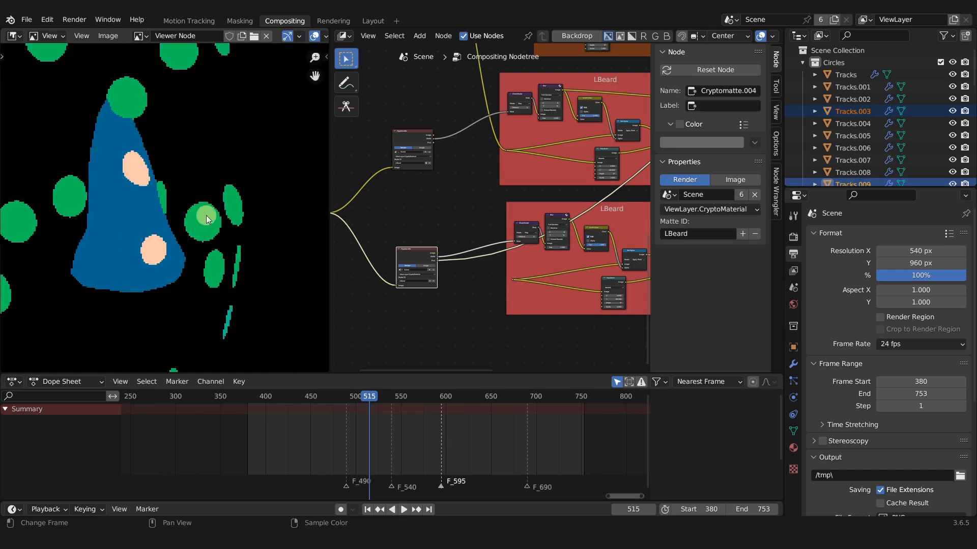
{"action": "scroll", "coordinate": [411, 281], "scroll_direction": "up", "scroll_amount": 1}
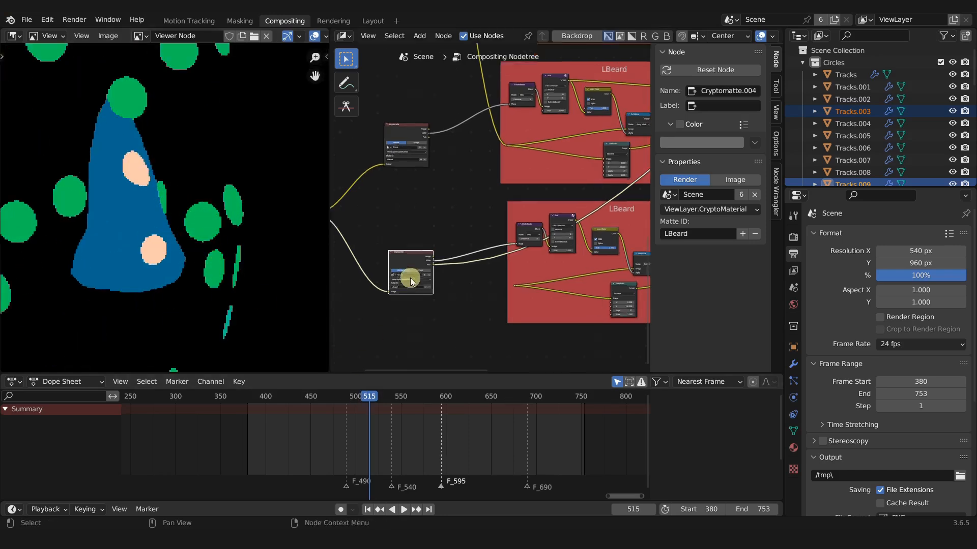
Replace the duplicated Cryptomatte's LBeard matte by sampling an inner left-cheek circle, and re-render the current frame
{"action": "scroll", "coordinate": [411, 281], "scroll_direction": "up", "scroll_amount": 3}
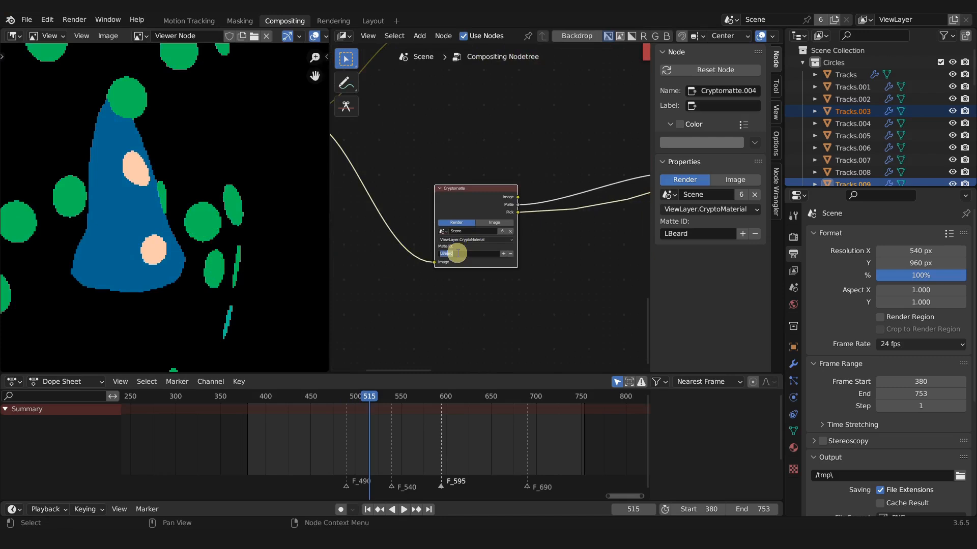
{"action": "left_click", "coordinate": [505, 262]}
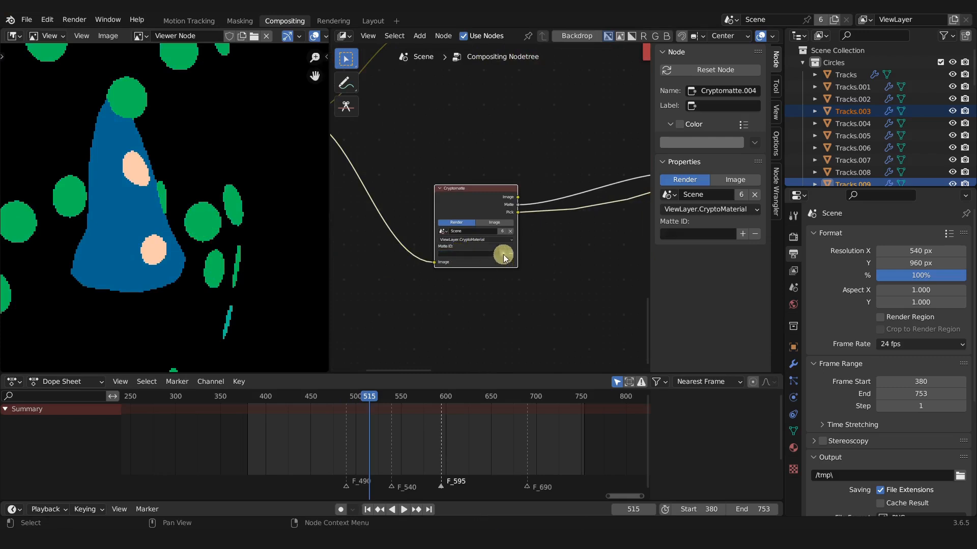
{"action": "left_click", "coordinate": [211, 224]}
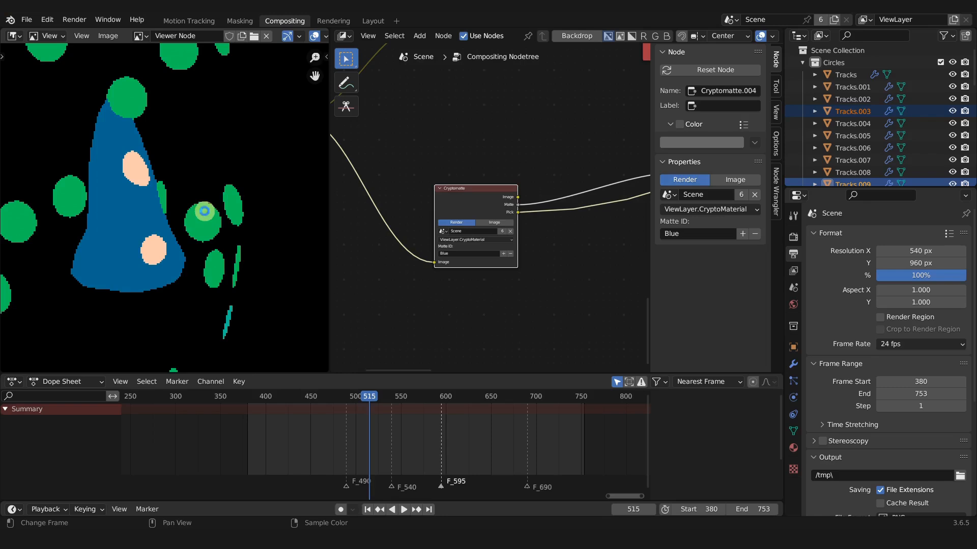
{"action": "key", "text": "F12"}
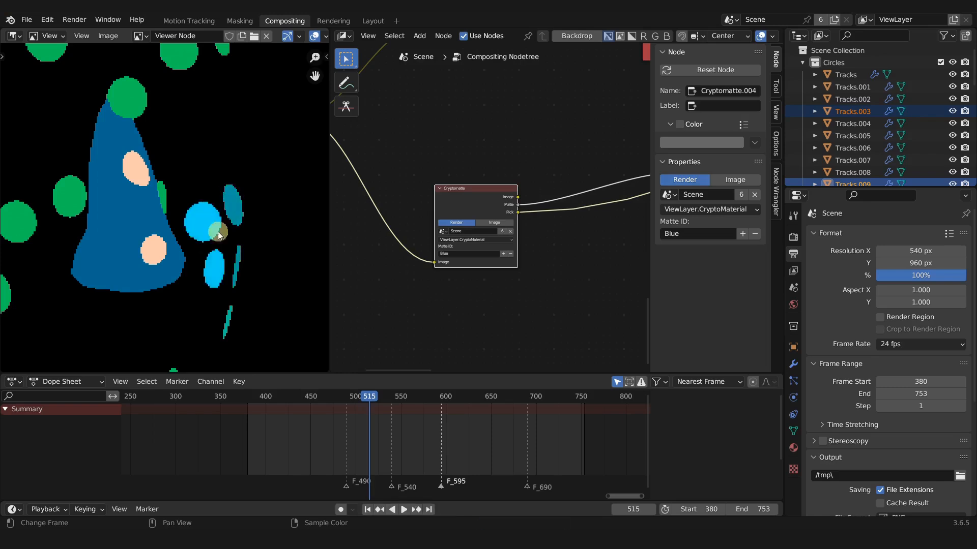
Clear the Cryptomatte's Blue matte ID and sample the left-cheek circle for the LCheek1 material
{"action": "left_click", "coordinate": [459, 254]}
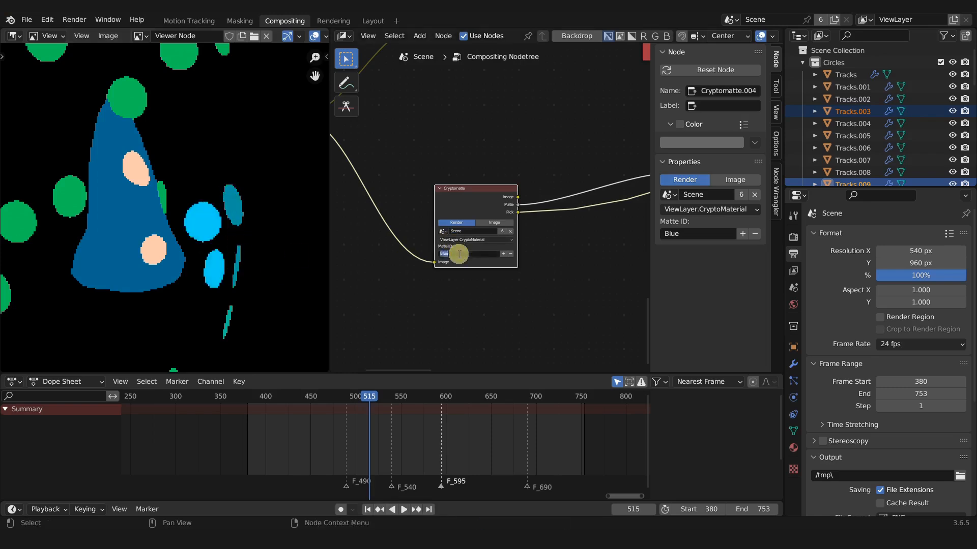
{"action": "key", "text": "BackSpace"}
{"action": "key", "text": "Return"}
{"action": "left_click", "coordinate": [504, 256]}
{"action": "left_click", "coordinate": [224, 213]}
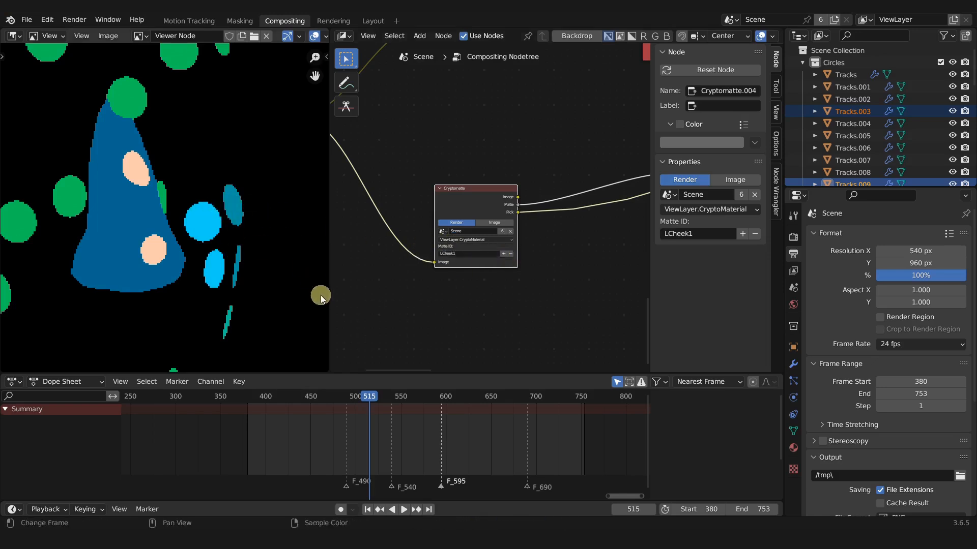
Give the duplicated LBeard frame the LCheek1 material's pale cyan color, copied from the Layout workspace, and label it LCheek1
{"action": "scroll", "coordinate": [491, 290], "scroll_direction": "down", "scroll_amount": 8}
{"action": "middle_click_drag", "start_coordinate": [540, 269], "coordinate": [354, 351]}
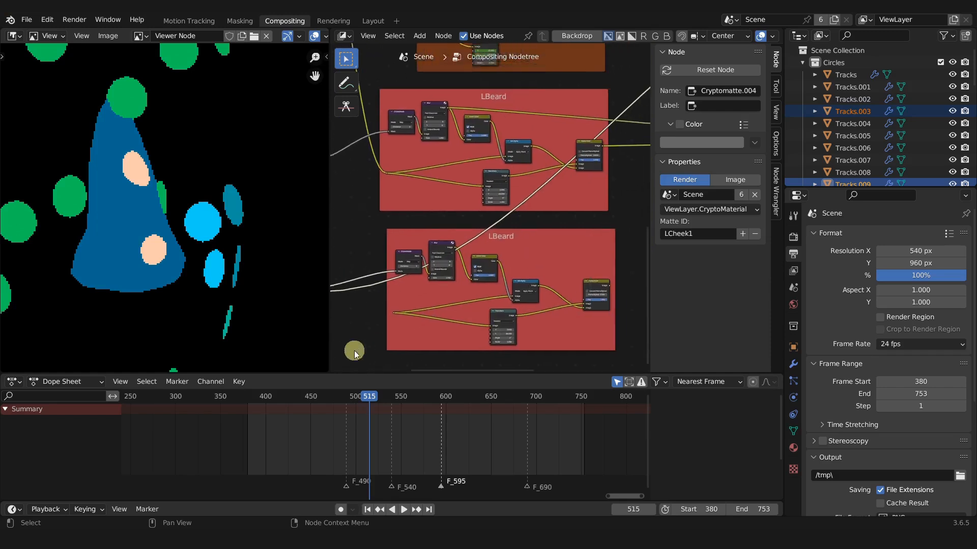
{"action": "scroll", "coordinate": [484, 232], "scroll_direction": "up", "scroll_amount": 1}
{"action": "left_click", "coordinate": [512, 231]}
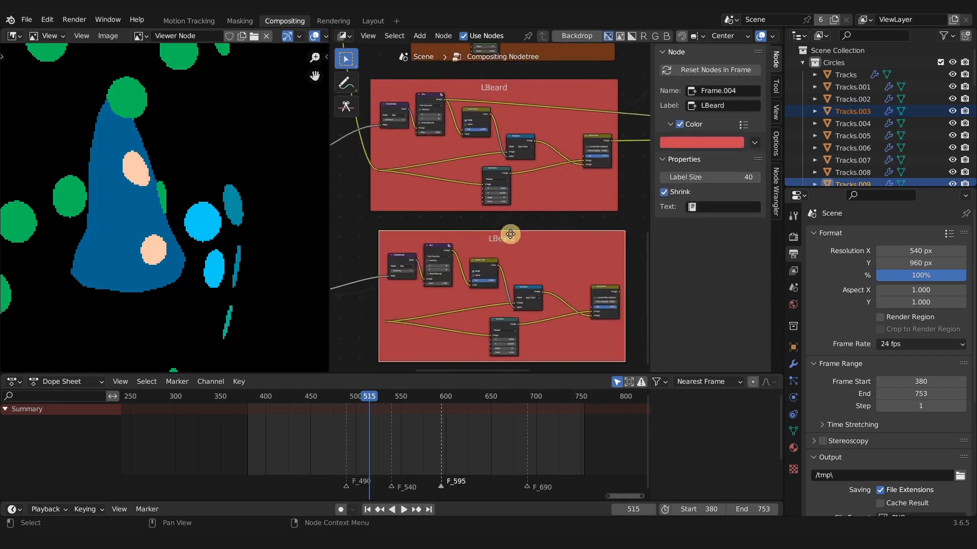
{"action": "left_click", "coordinate": [373, 22]}
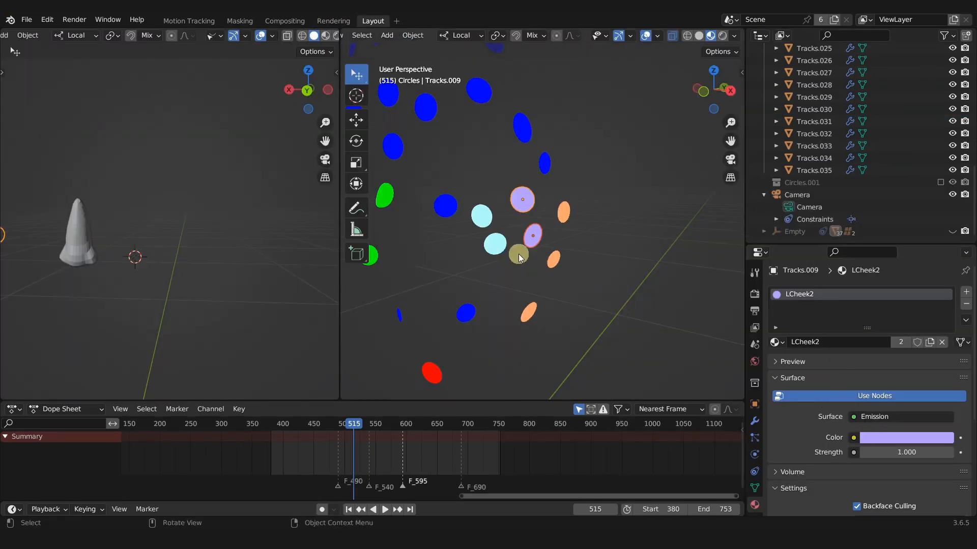
{"action": "left_click", "coordinate": [497, 246]}
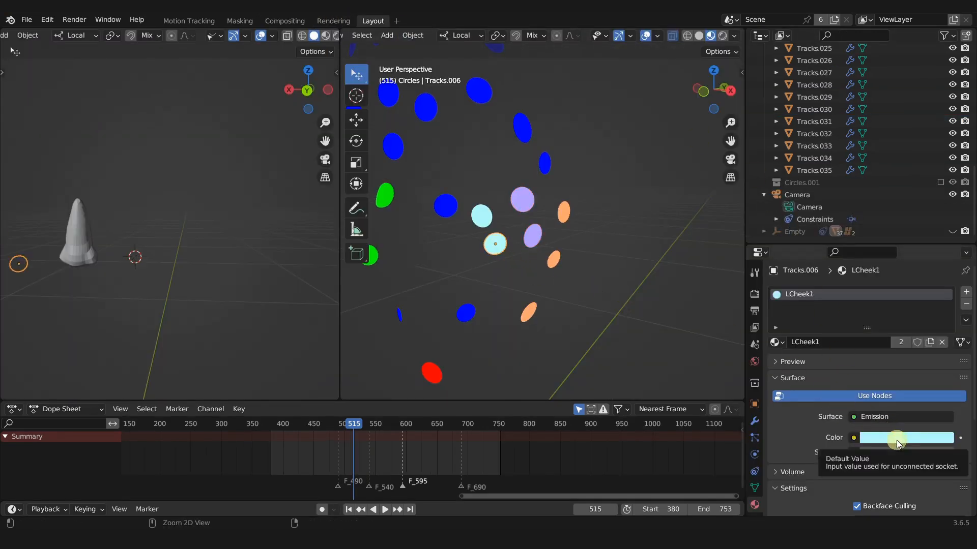
{"action": "left_click", "coordinate": [285, 20]}
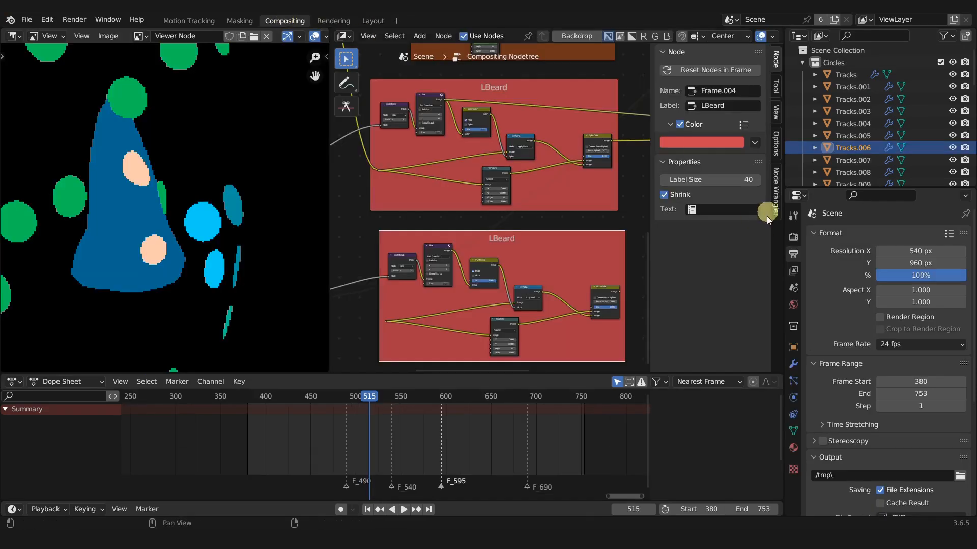
{"action": "key", "text": "ctrl+v"}
{"action": "left_click", "coordinate": [710, 107]}
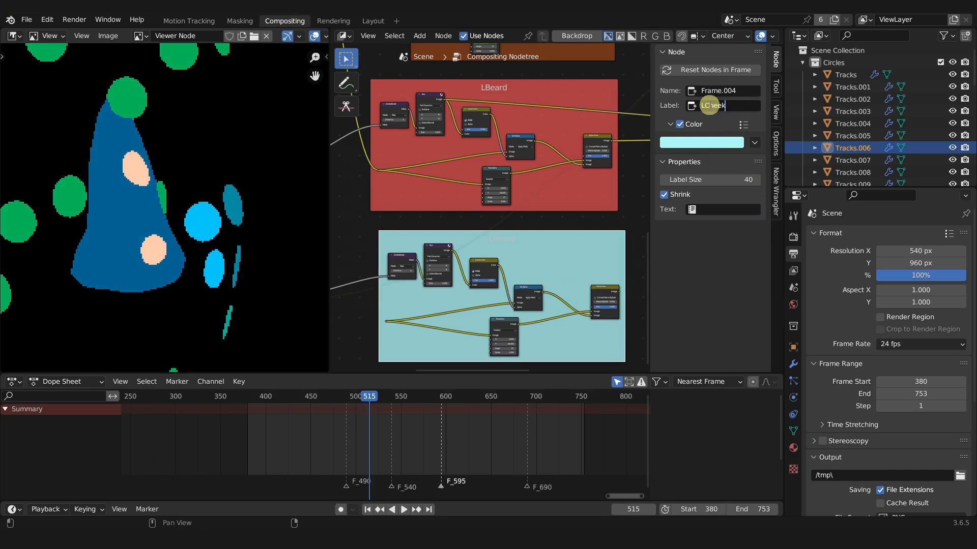
Connect the shared footage reroute to the input reroute inside the LCheek1 frame
{"action": "scroll", "coordinate": [436, 214], "scroll_direction": "down", "scroll_amount": 4}
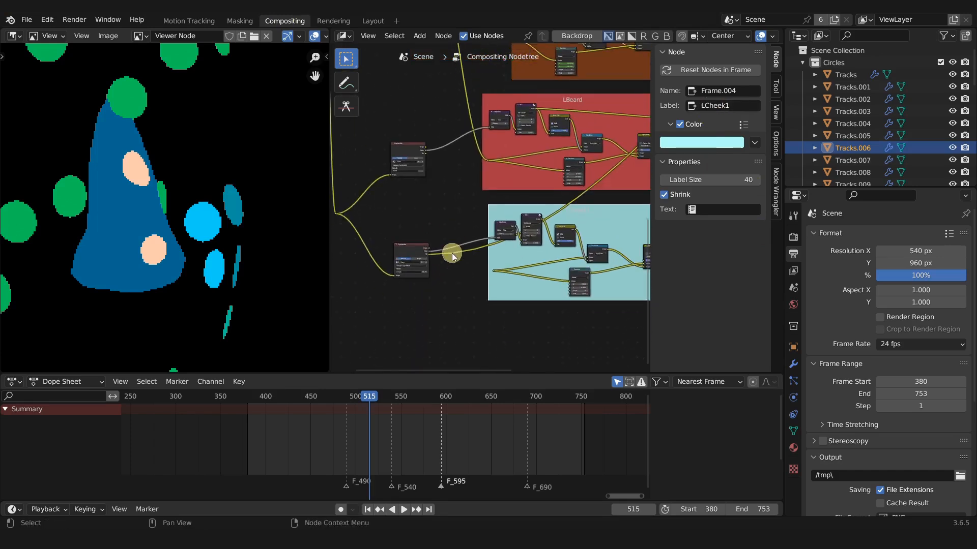
{"action": "middle_click_drag", "start_coordinate": [457, 235], "coordinate": [463, 308]}
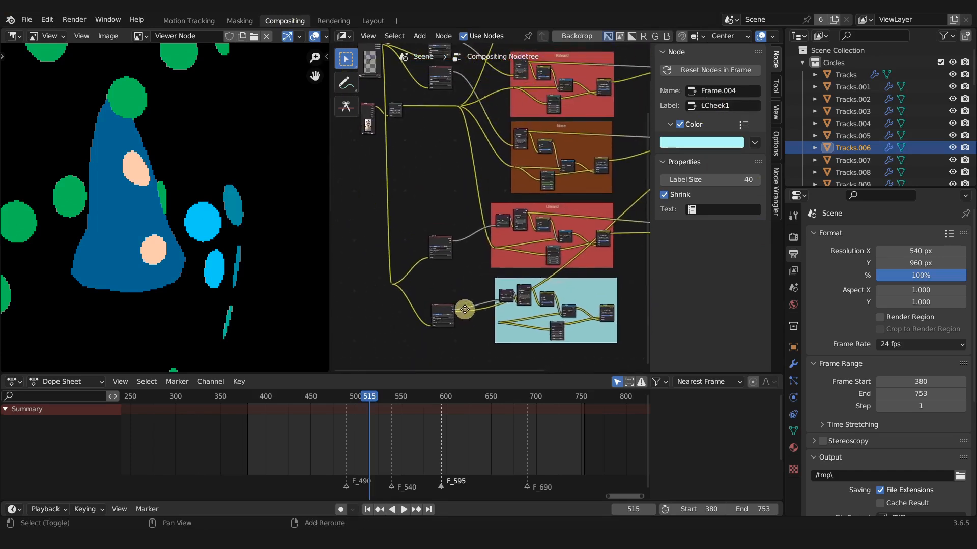
{"action": "left_click", "coordinate": [456, 105]}
{"action": "left_click_drag", "start_coordinate": [458, 106], "coordinate": [498, 323]}
Preview the output of the LCheek1 frame's Alpha Over node in the viewer
{"action": "middle_click_drag", "start_coordinate": [605, 309], "coordinate": [574, 217]}
{"action": "scroll", "coordinate": [573, 217], "scroll_direction": "up", "scroll_amount": 6}
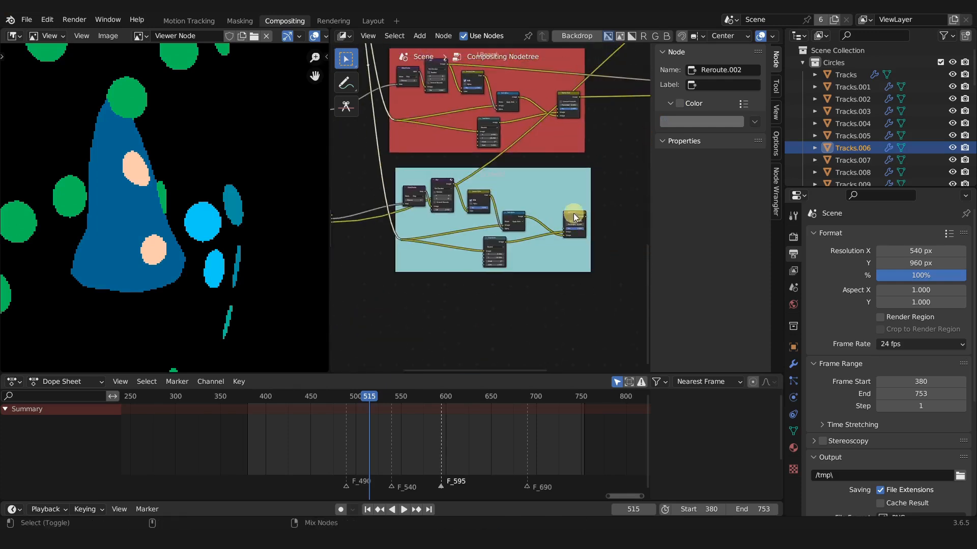
{"action": "left_click", "coordinate": [574, 218], "text": "ctrl+shift"}
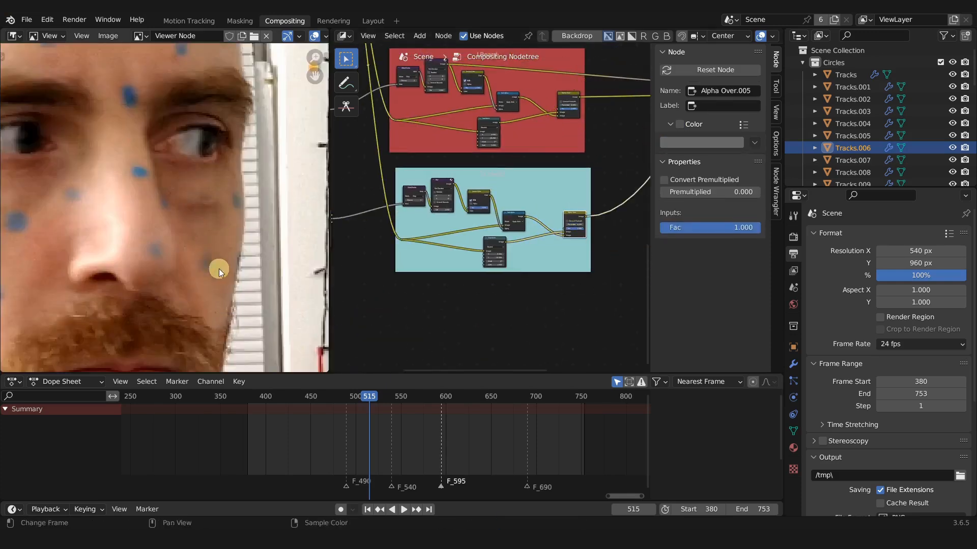
Reset the LCheek1 Transform node and offset the patch to X 1.1 and Y 13.5
{"action": "scroll", "coordinate": [517, 249], "scroll_direction": "up", "scroll_amount": 5}
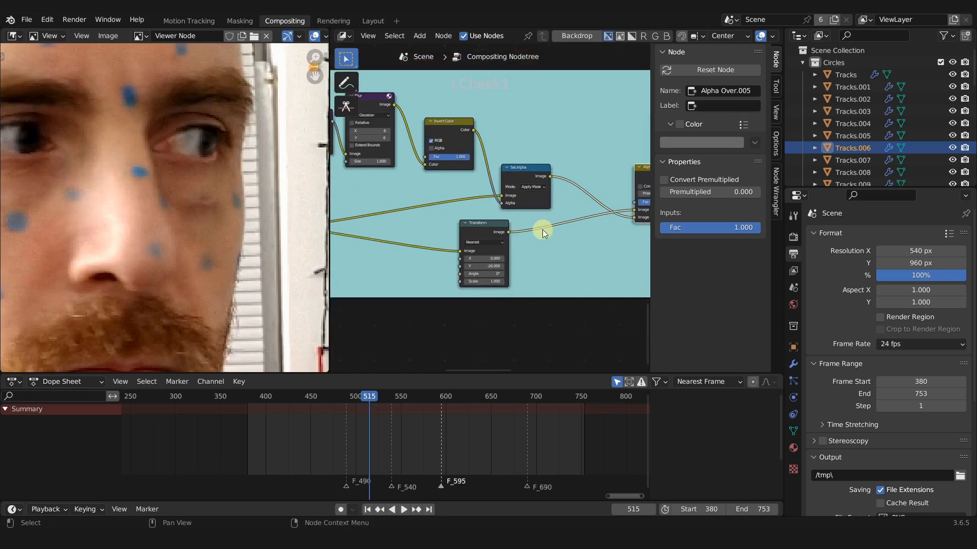
{"action": "left_click", "coordinate": [496, 234]}
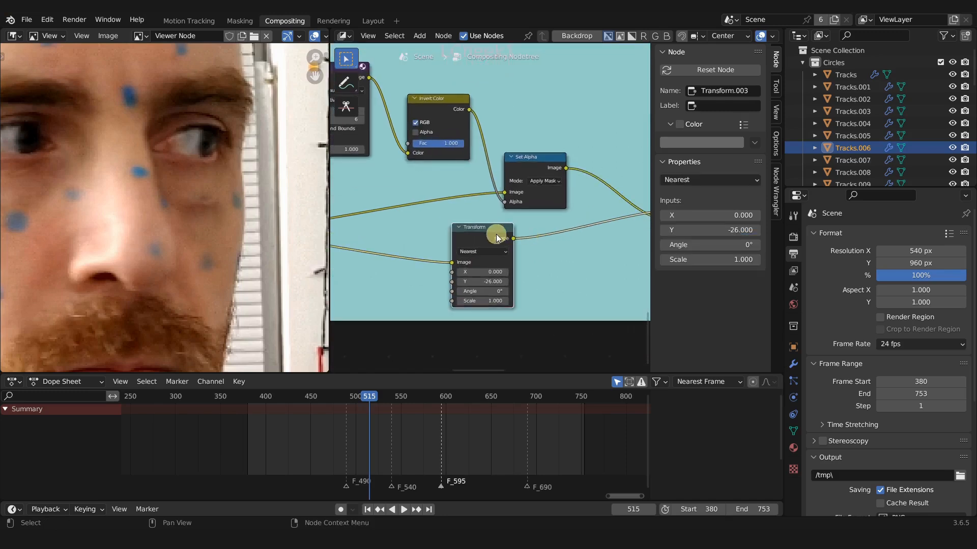
{"action": "key", "text": "BackSpace"}
{"action": "left_click", "coordinate": [483, 273]}
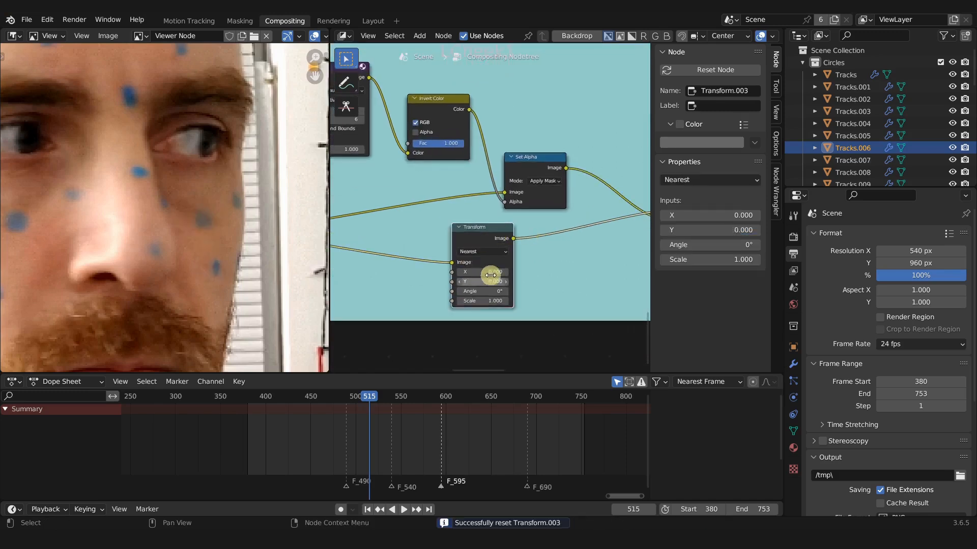
{"action": "type", "text": "6"}
{"action": "key", "text": "Return"}
{"action": "mouse_move", "coordinate": [534, 276]}
{"action": "left_mouse_down"}
{"action": "mouse_move", "coordinate": [575, 277]}
{"action": "mouse_move", "coordinate": [536, 280]}
{"action": "left_mouse_up"}
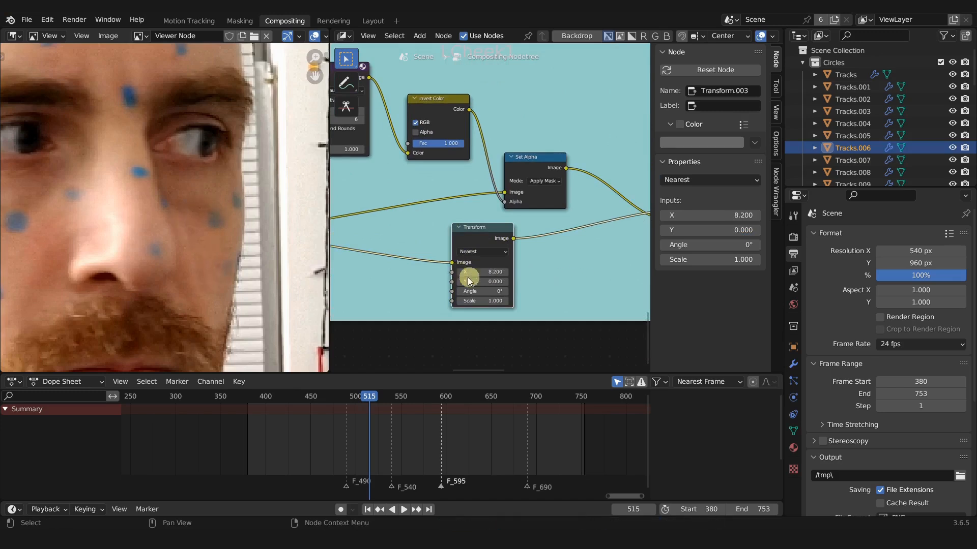
{"action": "left_click_drag", "start_coordinate": [474, 281], "coordinate": [565, 280]}
{"action": "left_click_drag", "start_coordinate": [483, 269], "coordinate": [464, 282]}
{"action": "left_click_drag", "start_coordinate": [488, 272], "coordinate": [459, 273]}
Mute the Dilate/Erode node in the LCheek1 frame
{"action": "scroll", "coordinate": [454, 212], "scroll_direction": "down", "scroll_amount": 1}
{"action": "middle_click_drag", "start_coordinate": [356, 170], "coordinate": [565, 279]}
{"action": "key", "text": "m"}
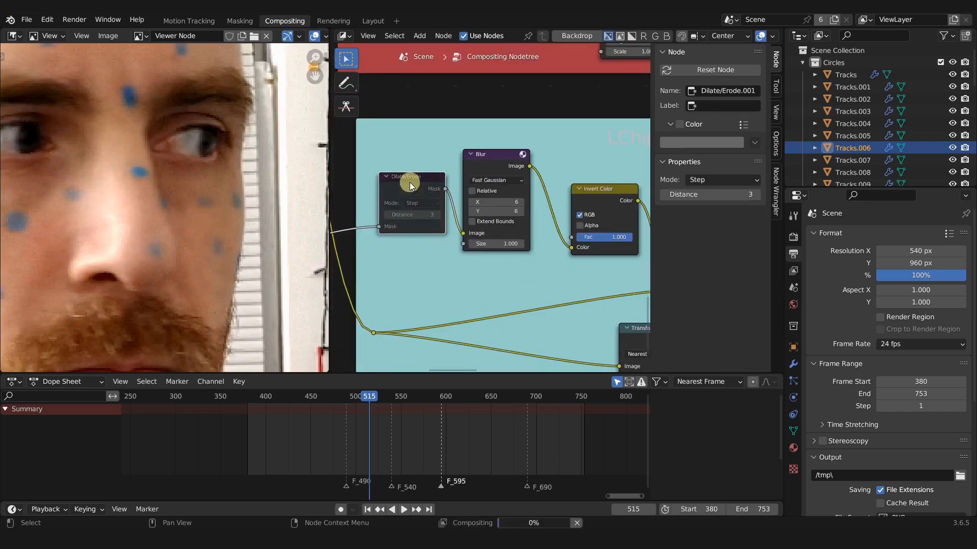
{"action": "scroll", "coordinate": [501, 206], "scroll_direction": "down", "scroll_amount": 2}
Set the LCheek1 Transform offset to X 2.7 and Y 16, and nudge the node slightly within its frame
{"action": "scroll", "coordinate": [564, 264], "scroll_direction": "up", "scroll_amount": 3}
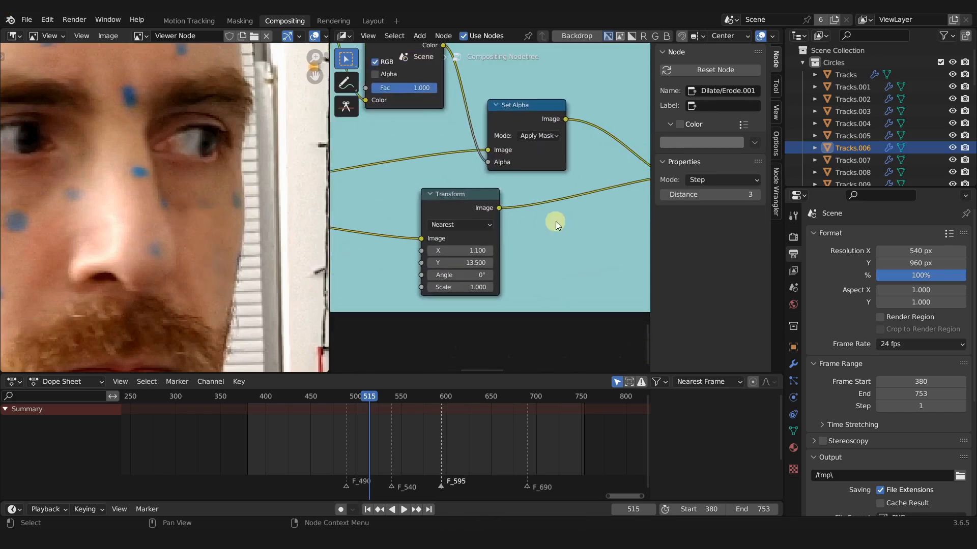
{"action": "mouse_move", "coordinate": [467, 252]}
{"action": "left_mouse_down"}
{"action": "mouse_move", "coordinate": [482, 250]}
{"action": "mouse_move", "coordinate": [477, 263]}
{"action": "left_mouse_up"}
{"action": "scroll", "coordinate": [228, 241], "scroll_direction": "down", "scroll_amount": 5}
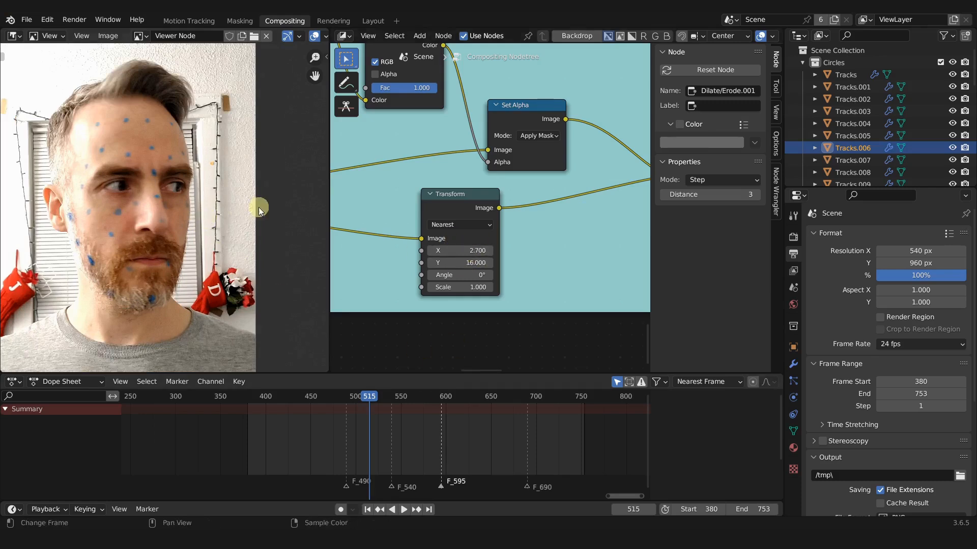
{"action": "scroll", "coordinate": [199, 229], "scroll_direction": "up", "scroll_amount": 3}
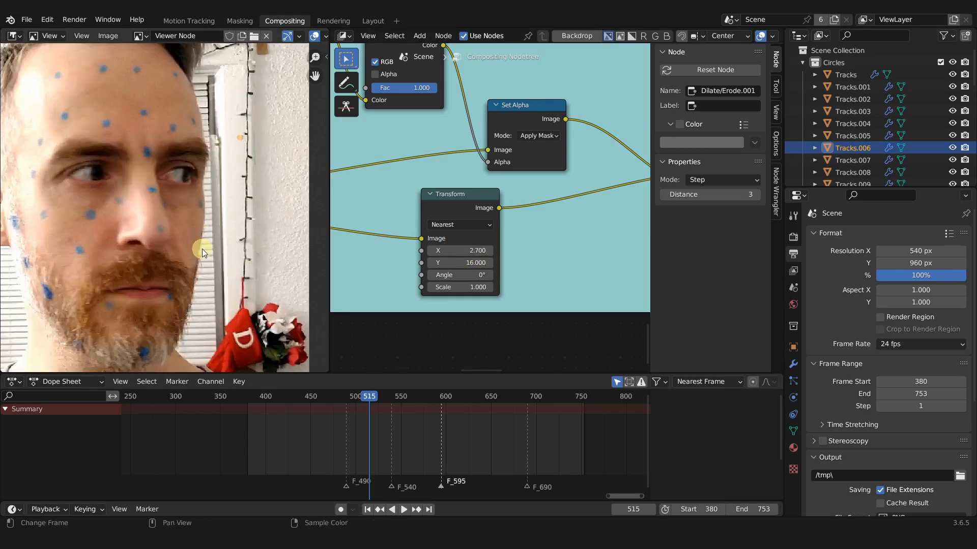
{"action": "left_click_drag", "start_coordinate": [453, 205], "coordinate": [469, 210]}
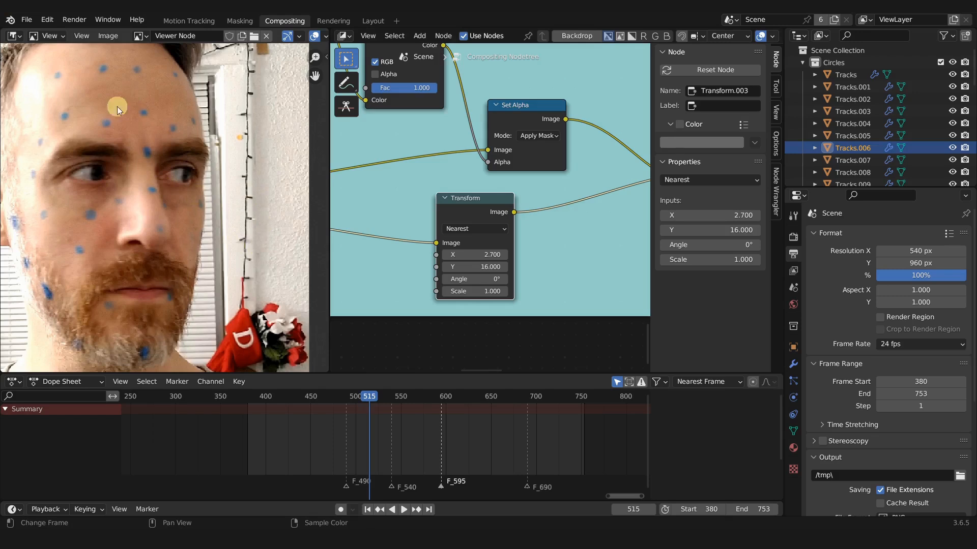
{"action": "scroll", "coordinate": [497, 236], "scroll_direction": "up", "scroll_amount": 1}
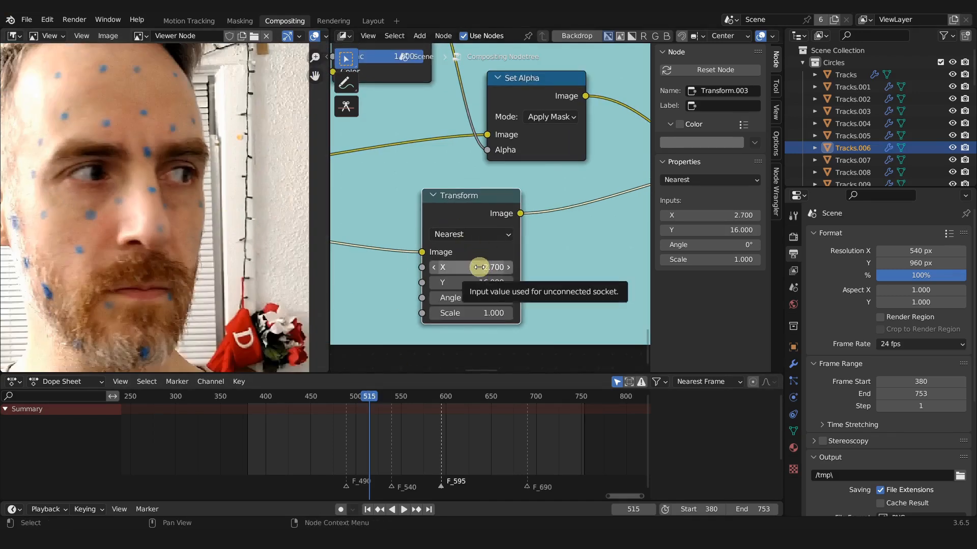
Move to frame 523 and render it to check the left-cheek patch
{"action": "left_click_drag", "start_coordinate": [371, 396], "coordinate": [376, 399]}
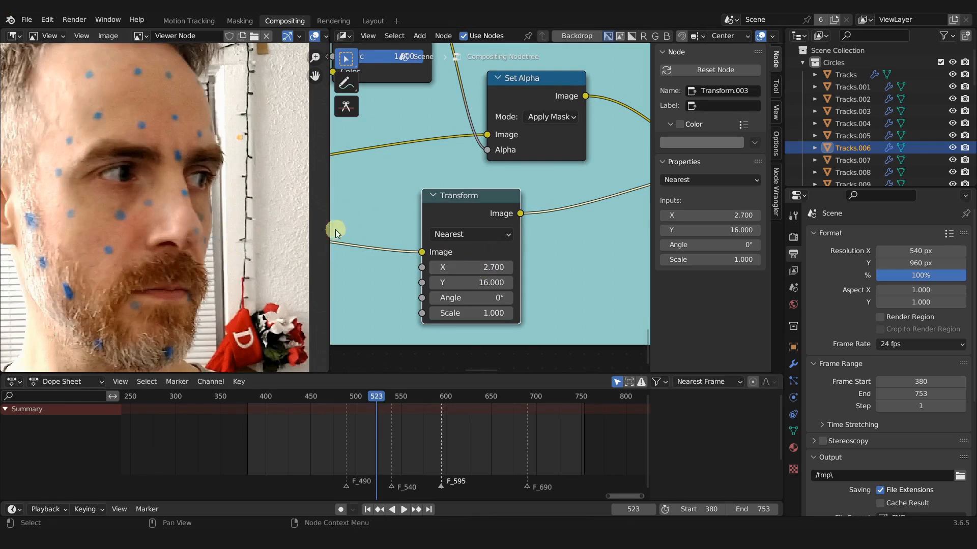
{"action": "key", "text": "F12"}
{"action": "scroll", "coordinate": [219, 239], "scroll_direction": "up", "scroll_amount": 5}
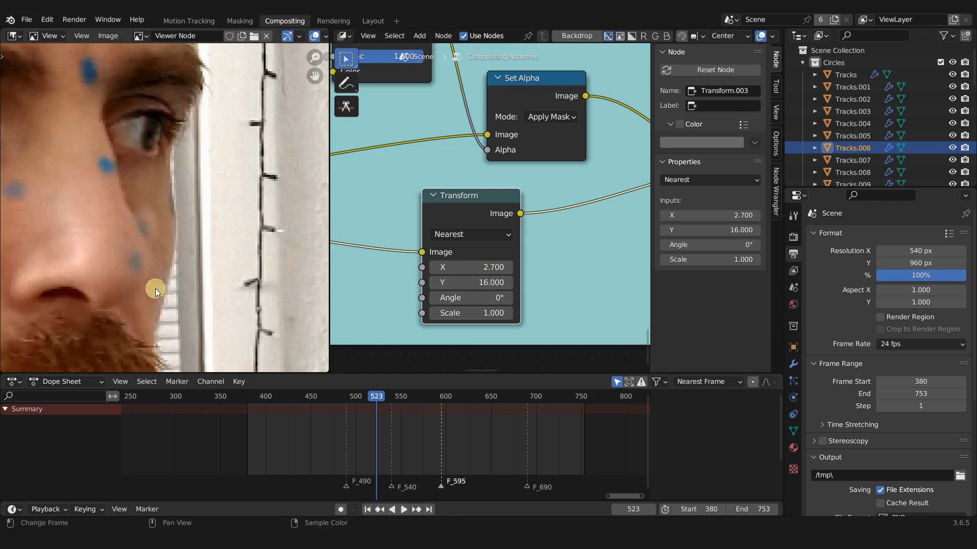
Set the LCheek1 Transform's X offset to 7.9 at frame 523
{"action": "left_click_drag", "start_coordinate": [484, 267], "coordinate": [473, 288]}
{"action": "scroll", "coordinate": [525, 240], "scroll_direction": "down", "scroll_amount": 2}
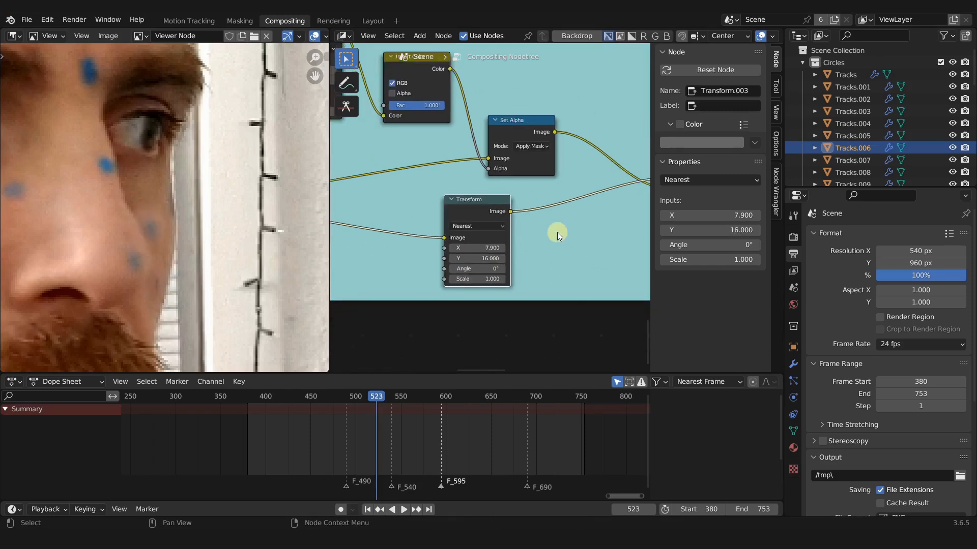
{"action": "scroll", "coordinate": [557, 232], "scroll_direction": "down", "scroll_amount": 3}
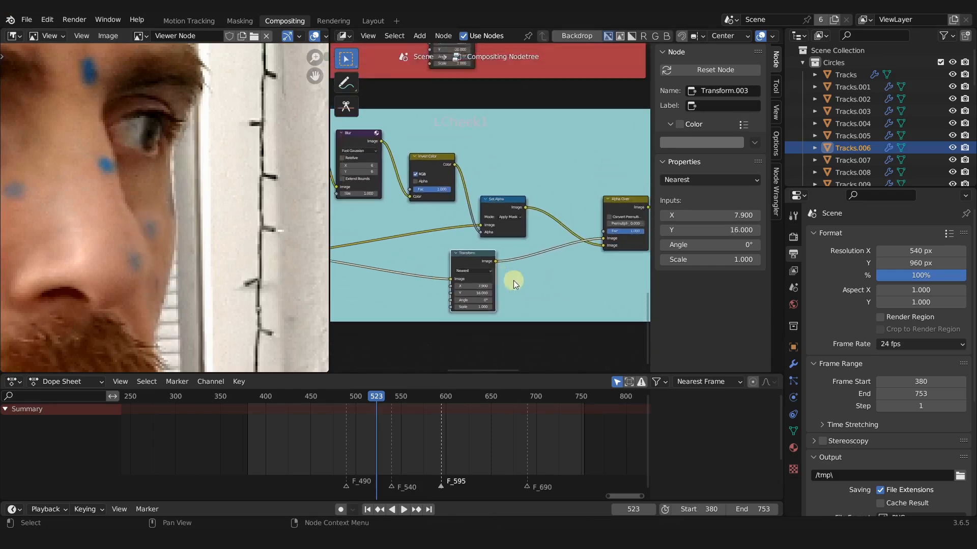
{"action": "scroll", "coordinate": [524, 277], "scroll_direction": "down", "scroll_amount": 4}
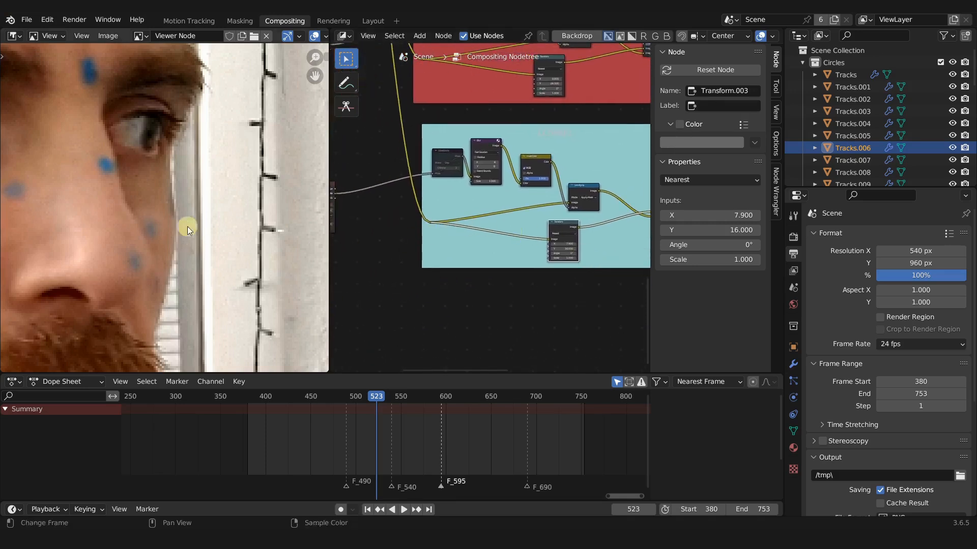
Set the LCheek1 Transform offset to X 15.8 and Y 0, and check the face image at frame 491
{"action": "middle_click_drag", "start_coordinate": [613, 235], "coordinate": [481, 250]}
{"action": "scroll", "coordinate": [460, 246], "scroll_direction": "up", "scroll_amount": 1}
{"action": "scroll", "coordinate": [459, 245], "scroll_direction": "up", "scroll_amount": 1}
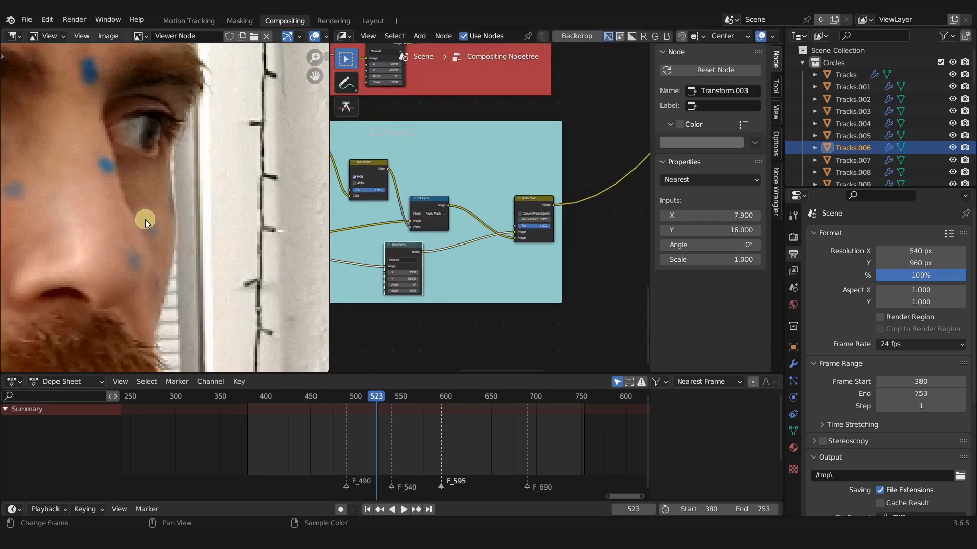
{"action": "scroll", "coordinate": [463, 274], "scroll_direction": "up", "scroll_amount": 4}
{"action": "middle_click_drag", "start_coordinate": [487, 257], "coordinate": [551, 220], "text": "shift"}
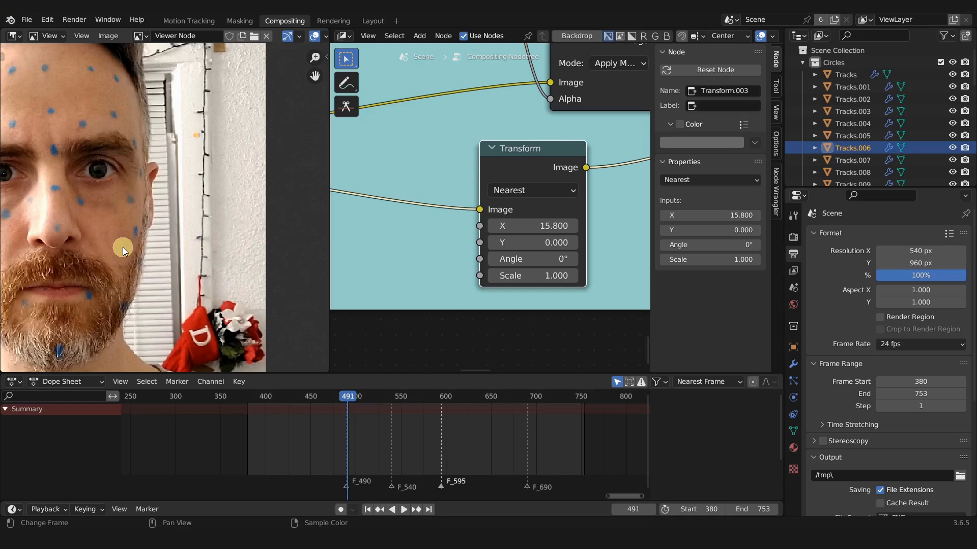
{"action": "scroll", "coordinate": [123, 247], "scroll_direction": "down", "scroll_amount": 2}
{"action": "middle_click_drag", "start_coordinate": [123, 247], "coordinate": [192, 249]}
{"action": "scroll", "coordinate": [191, 214], "scroll_direction": "up", "scroll_amount": 1}
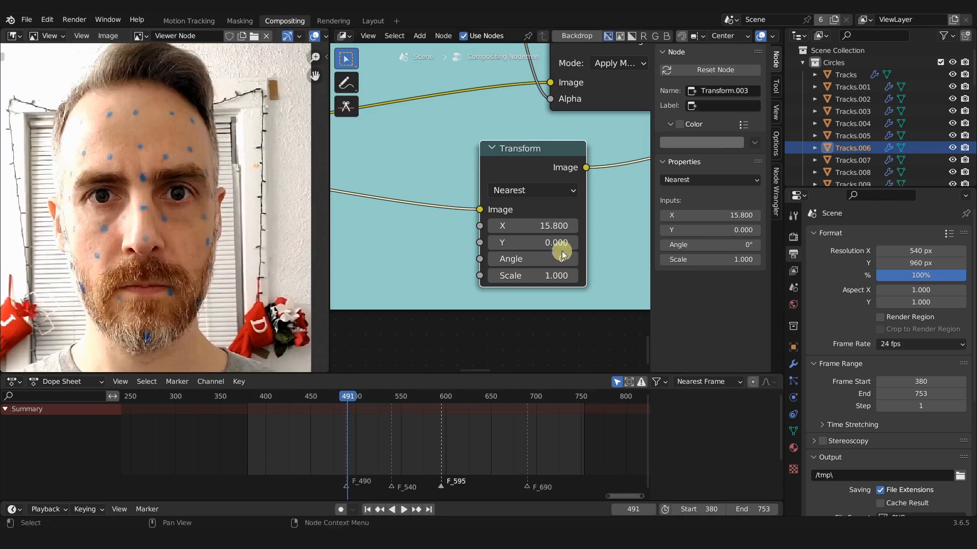
Preview the output of the LBeard patch's Mix node and insert a duplicate of it on its output link
{"action": "scroll", "coordinate": [611, 258], "scroll_direction": "down", "scroll_amount": 4}
{"action": "scroll", "coordinate": [611, 258], "scroll_direction": "down", "scroll_amount": 8}
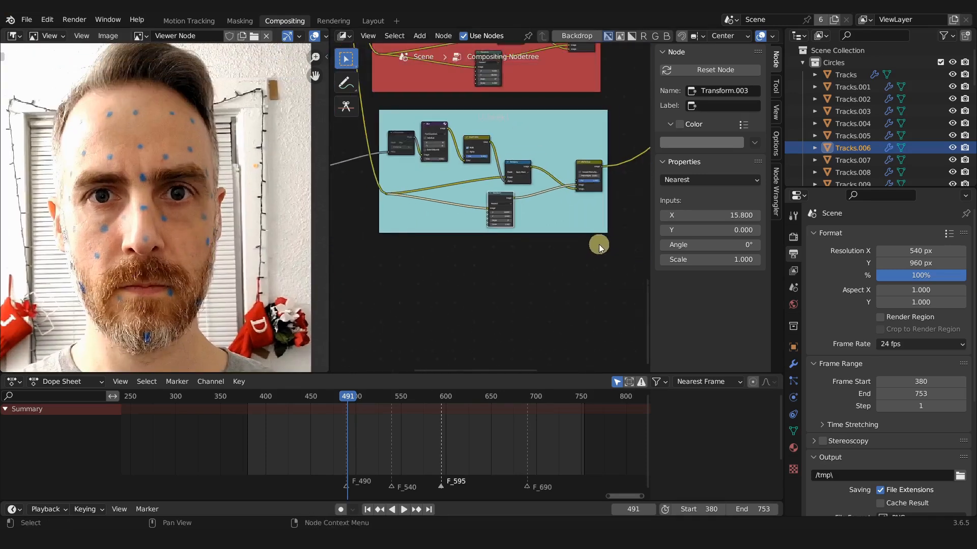
{"action": "middle_click_drag", "start_coordinate": [599, 245], "coordinate": [511, 316]}
{"action": "scroll", "coordinate": [511, 316], "scroll_direction": "down", "scroll_amount": 4}
{"action": "middle_click_drag", "start_coordinate": [558, 277], "coordinate": [430, 312]}
{"action": "scroll", "coordinate": [482, 321], "scroll_direction": "up", "scroll_amount": 3}
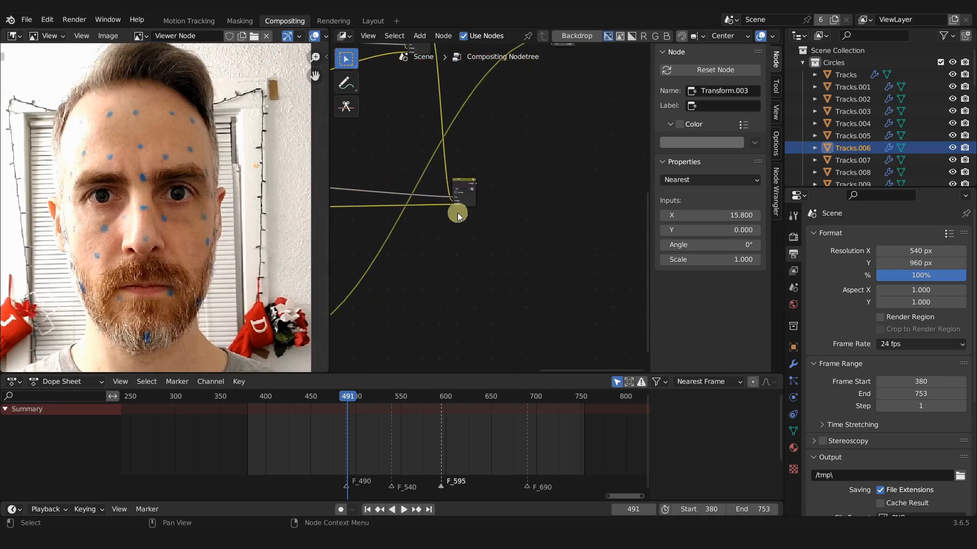
{"action": "left_click", "coordinate": [464, 184]}
{"action": "left_click", "coordinate": [464, 186], "text": "ctrl+shift"}
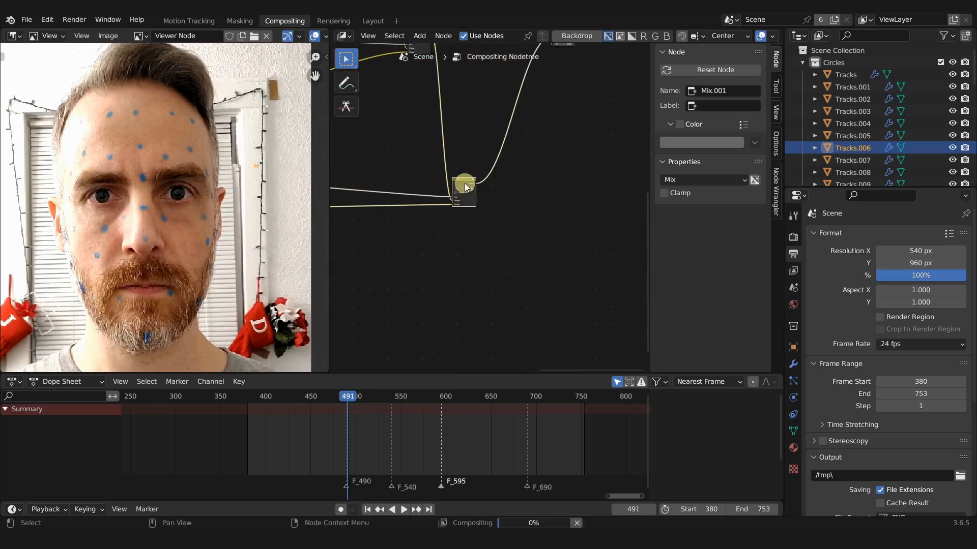
{"action": "key", "text": "shift+d"}
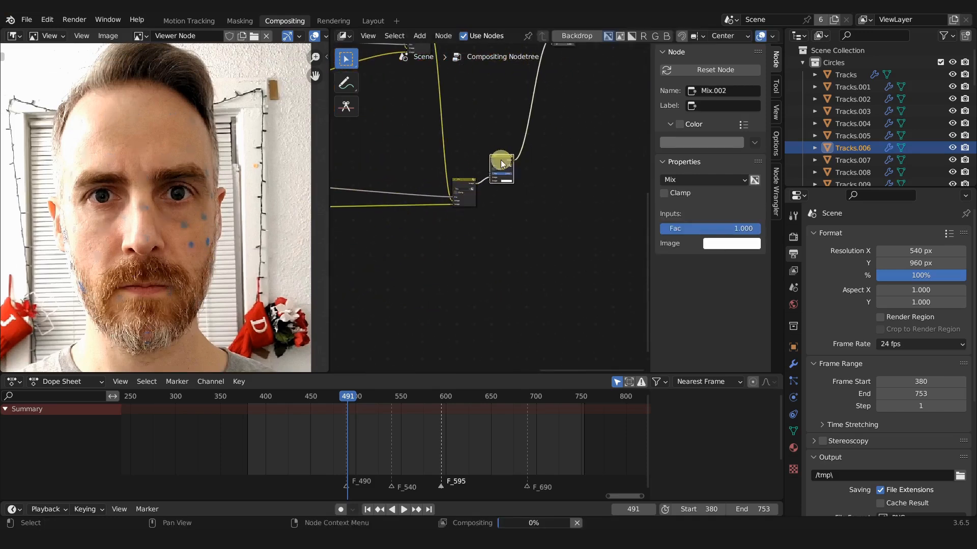
{"action": "left_click", "coordinate": [458, 316]}
Connect the LCheek1 frame's Alpha Over output to the new Mix node's second image input and its Blur output to the factor
{"action": "middle_click_drag", "start_coordinate": [458, 316], "coordinate": [534, 193]}
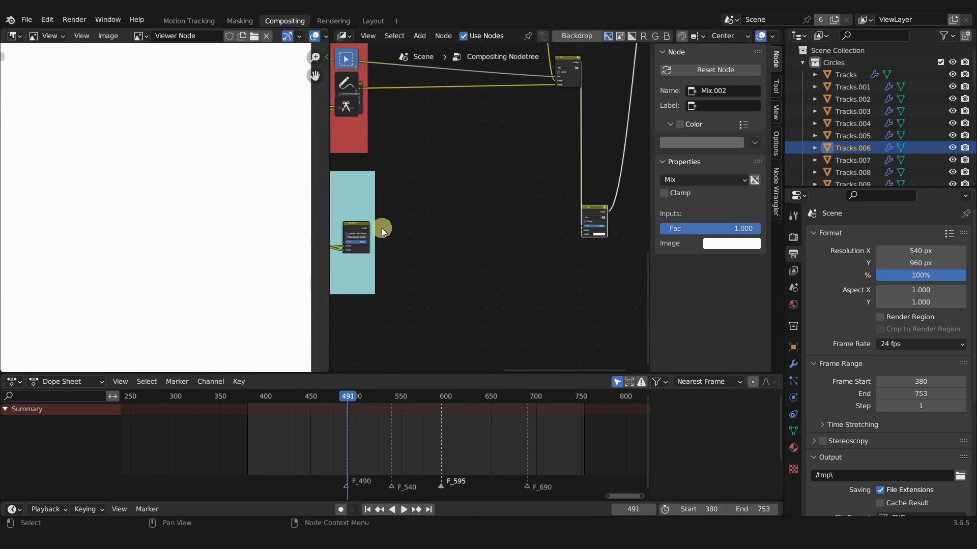
{"action": "left_click_drag", "start_coordinate": [368, 228], "coordinate": [582, 235]}
{"action": "middle_click_drag", "start_coordinate": [390, 206], "coordinate": [519, 207]}
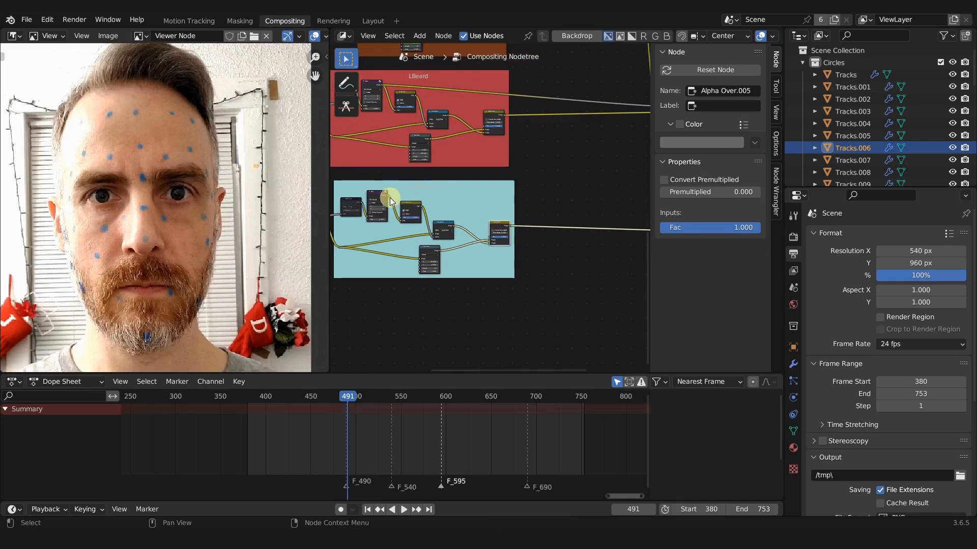
{"action": "left_click_drag", "start_coordinate": [391, 200], "coordinate": [582, 200]}
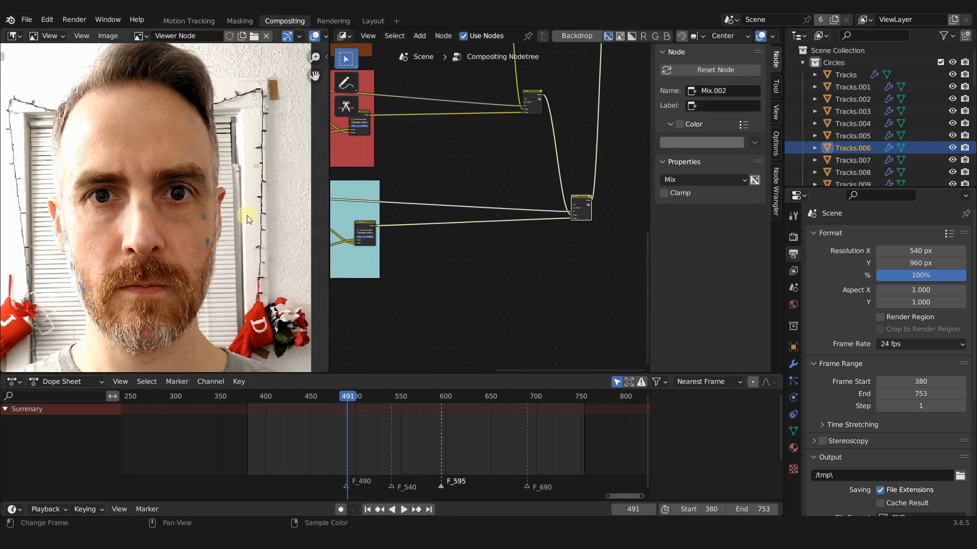
Set the Nose frame's Blur size to 8 in both X and Y
{"action": "scroll", "coordinate": [416, 179], "scroll_direction": "up", "scroll_amount": 6}
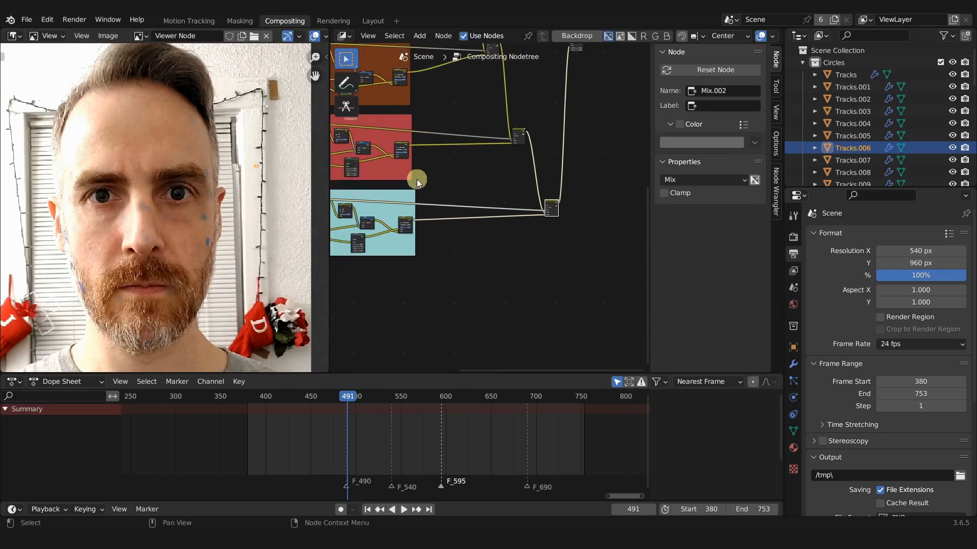
{"action": "scroll", "coordinate": [469, 246], "scroll_direction": "up", "scroll_amount": 5}
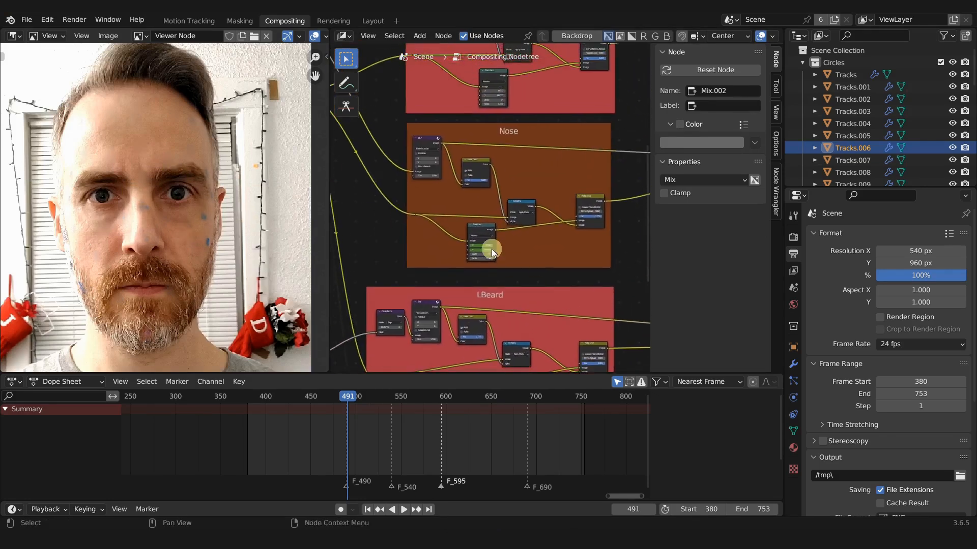
{"action": "scroll", "coordinate": [414, 170], "scroll_direction": "up", "scroll_amount": 3}
{"action": "left_click_drag", "start_coordinate": [406, 160], "coordinate": [396, 297]}
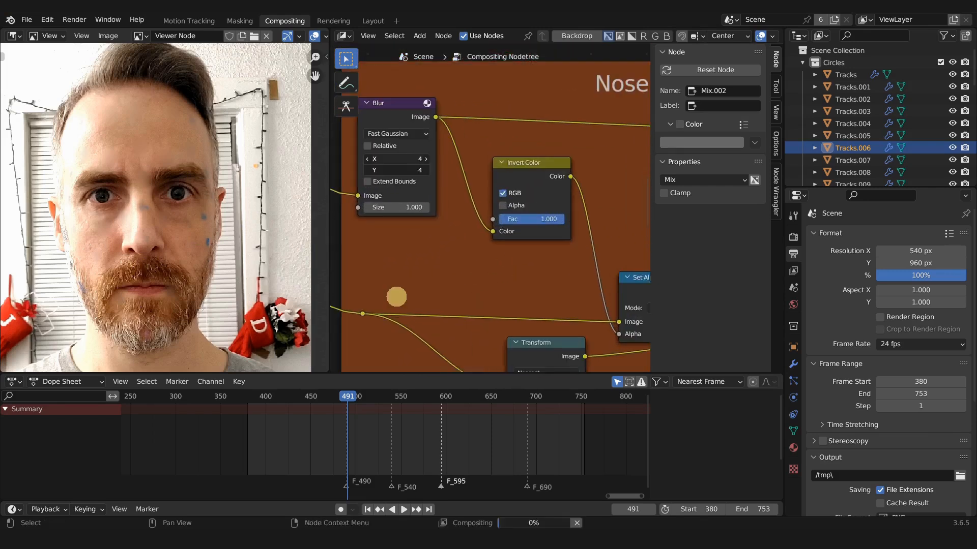
{"action": "scroll", "coordinate": [487, 221], "scroll_direction": "down", "scroll_amount": 2}
At frame 490, set the Nose Transform's Y offset to -15 and keyframe it
{"action": "middle_click_drag", "start_coordinate": [487, 224], "coordinate": [448, 131]}
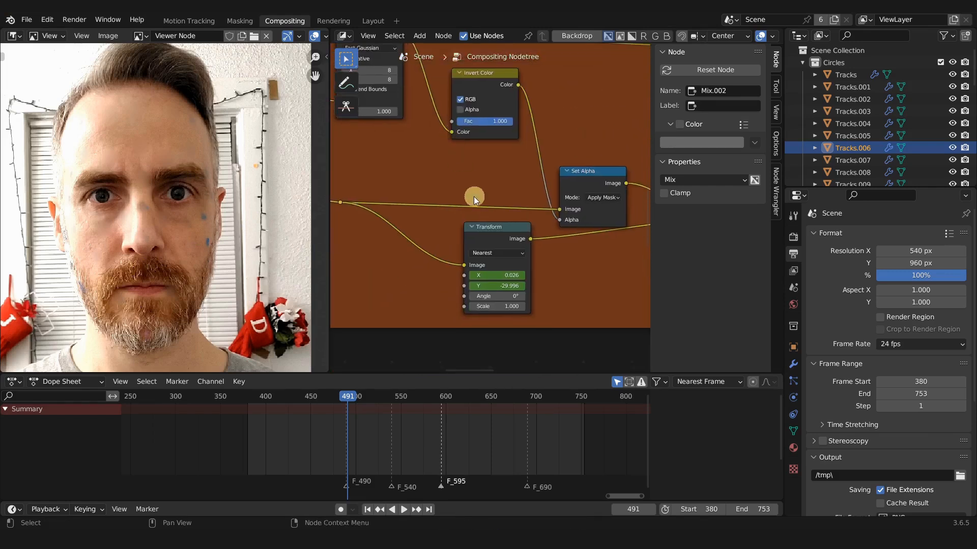
{"action": "scroll", "coordinate": [484, 204], "scroll_direction": "up", "scroll_amount": 4}
{"action": "scroll", "coordinate": [501, 219], "scroll_direction": "up", "scroll_amount": 1}
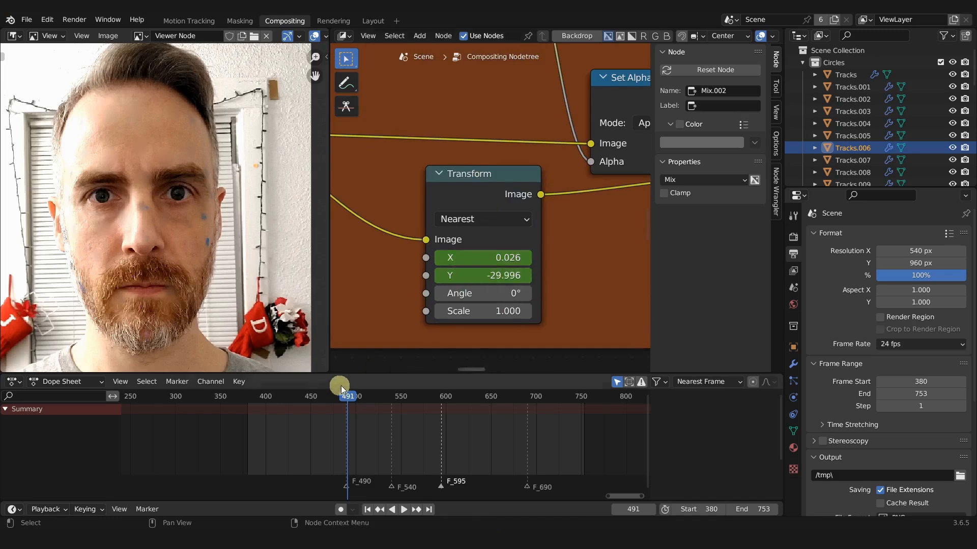
{"action": "left_click", "coordinate": [457, 190]}
{"action": "scroll", "coordinate": [360, 428], "scroll_direction": "up", "scroll_amount": 2}
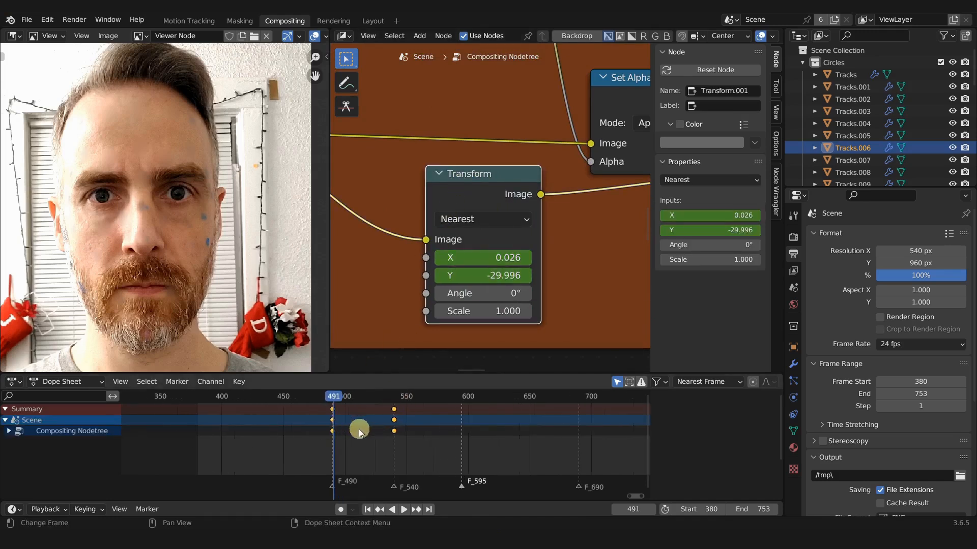
{"action": "scroll", "coordinate": [360, 432], "scroll_direction": "up", "scroll_amount": 2}
{"action": "left_click_drag", "start_coordinate": [299, 399], "coordinate": [296, 402]}
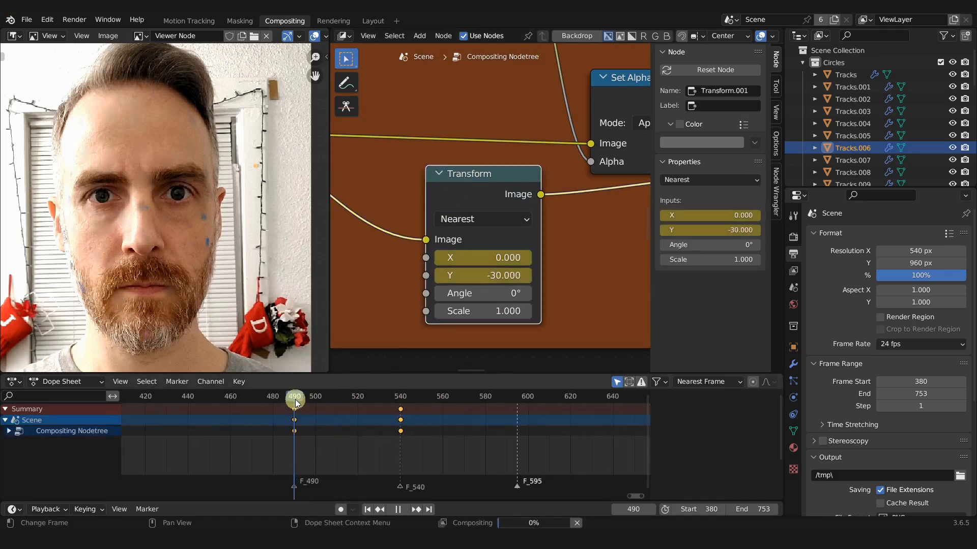
{"action": "double_click", "coordinate": [488, 279]}
{"action": "type", "text": "-15"}
{"action": "key", "text": "Return"}
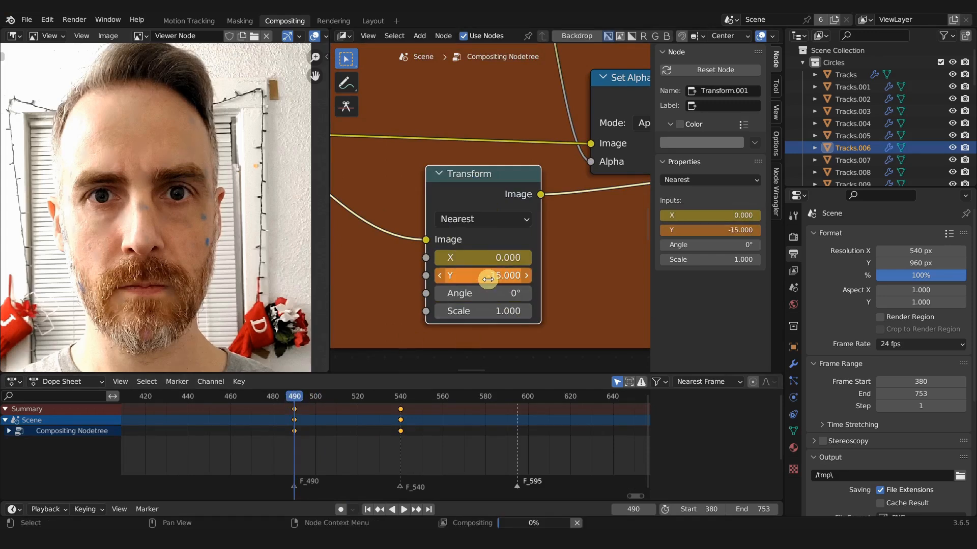
{"action": "key", "text": "i"}
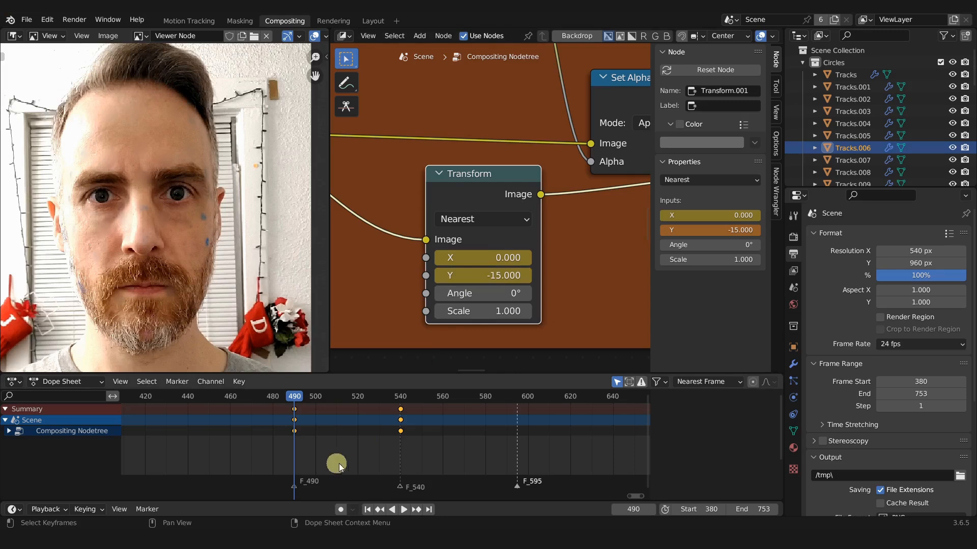
Copy the Nose Transform keyframes from frame 490 to frame 540 and expand the Compositing Nodetree channels
{"action": "left_click", "coordinate": [294, 431]}
{"action": "key", "text": "shift+d"}
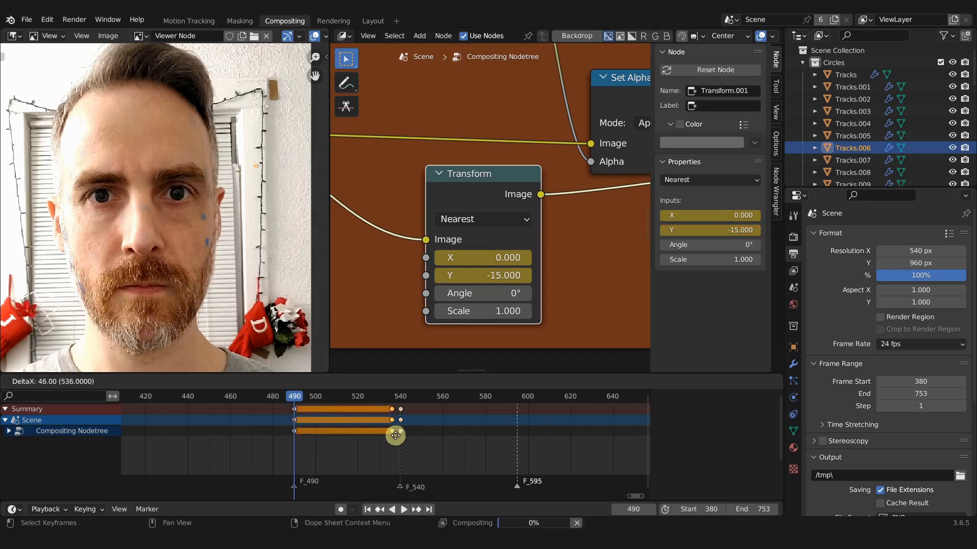
{"action": "left_click", "coordinate": [401, 432]}
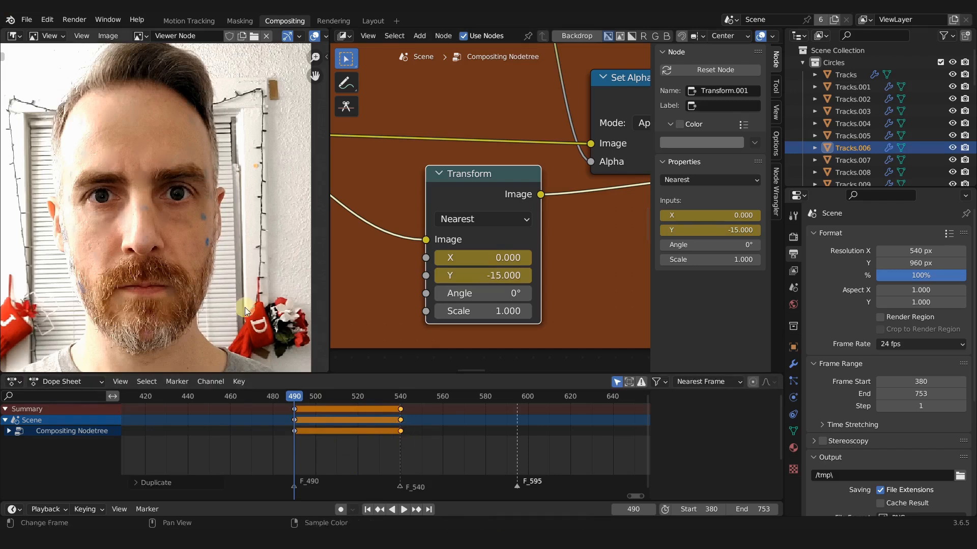
{"action": "left_click", "coordinate": [9, 432]}
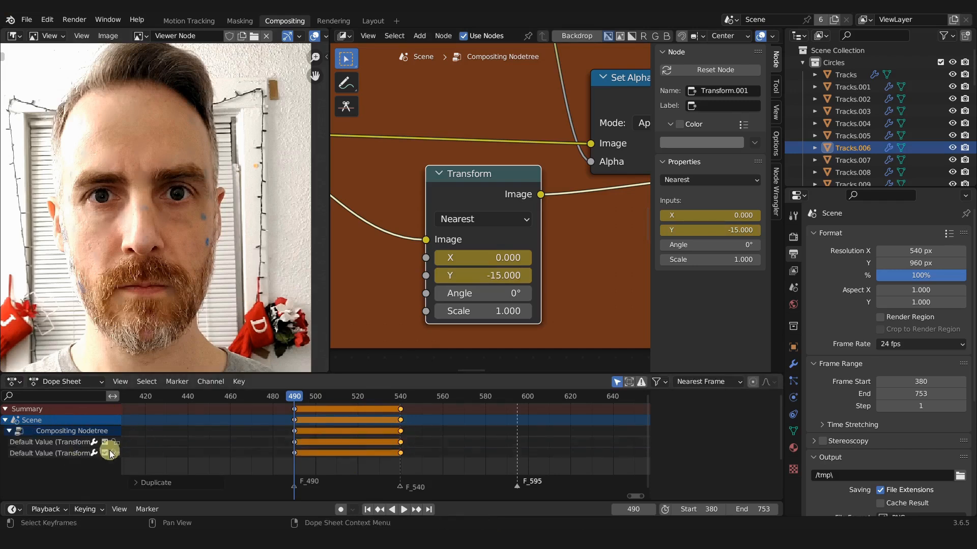
{"action": "left_click", "coordinate": [65, 444]}
{"action": "left_click", "coordinate": [65, 451]}
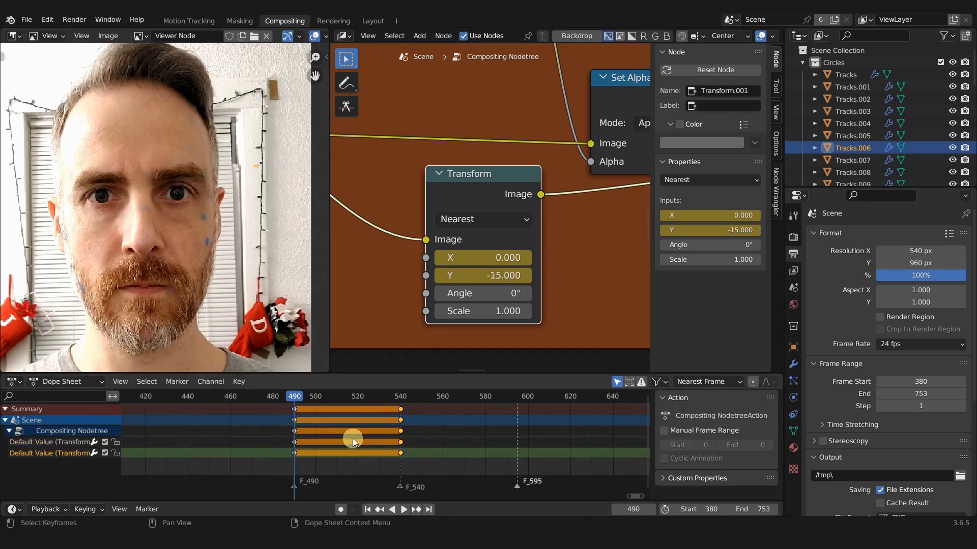
Duplicate the LBeard frame's Dilate/Erode node and place the copy beside the Nose frame
{"action": "scroll", "coordinate": [465, 211], "scroll_direction": "down", "scroll_amount": 4}
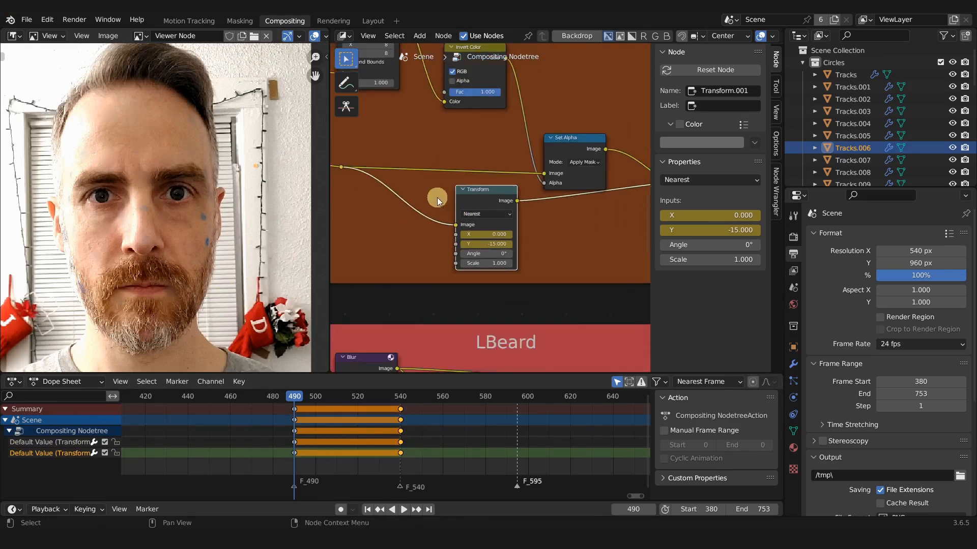
{"action": "middle_click_drag", "start_coordinate": [437, 198], "coordinate": [533, 363]}
{"action": "scroll", "coordinate": [492, 291], "scroll_direction": "up", "scroll_amount": 8}
{"action": "middle_click_drag", "start_coordinate": [492, 291], "coordinate": [503, 325]}
{"action": "scroll", "coordinate": [495, 261], "scroll_direction": "down", "scroll_amount": 11}
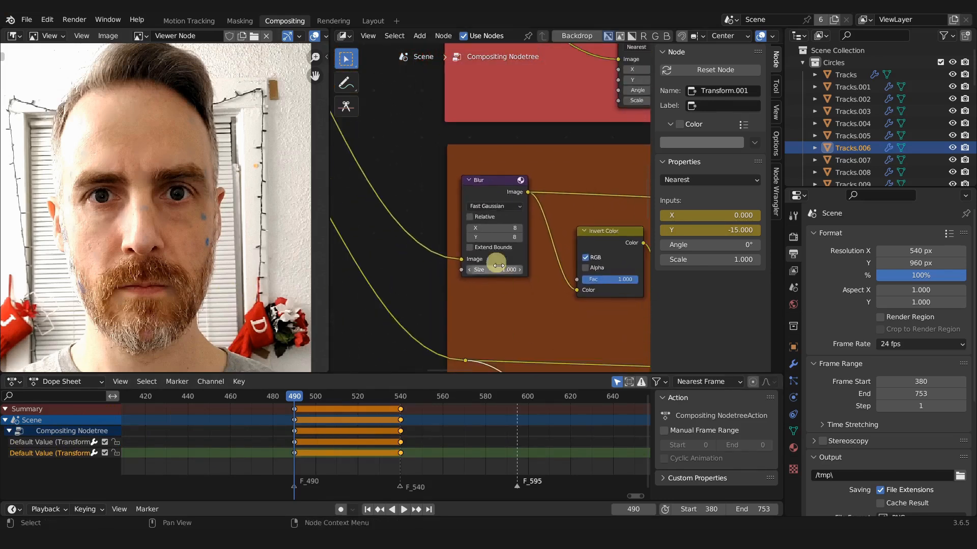
{"action": "middle_click_drag", "start_coordinate": [520, 144], "coordinate": [518, 125]}
{"action": "scroll", "coordinate": [518, 126], "scroll_direction": "down", "scroll_amount": 4}
{"action": "scroll", "coordinate": [490, 145], "scroll_direction": "down", "scroll_amount": 2}
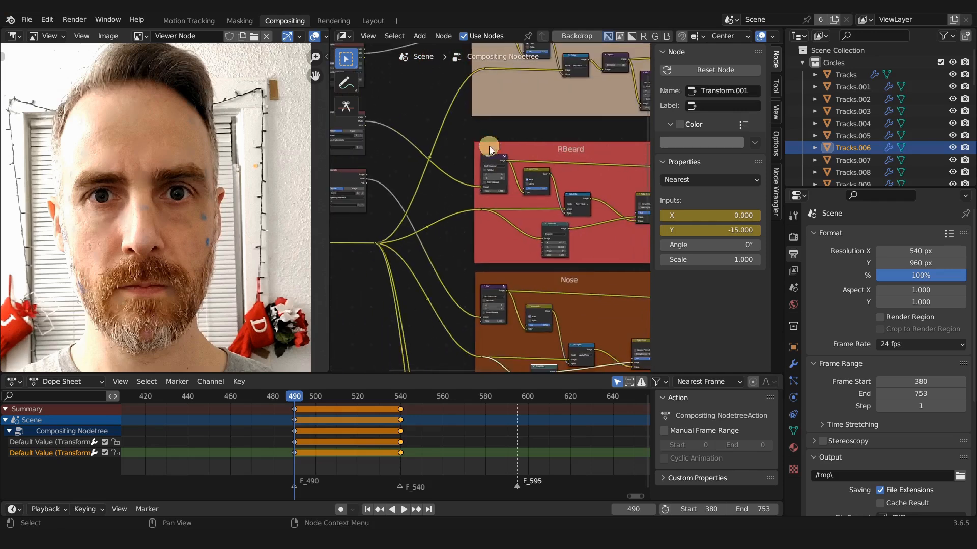
{"action": "middle_click_drag", "start_coordinate": [522, 269], "coordinate": [525, 148]}
{"action": "scroll", "coordinate": [491, 211], "scroll_direction": "up", "scroll_amount": 7}
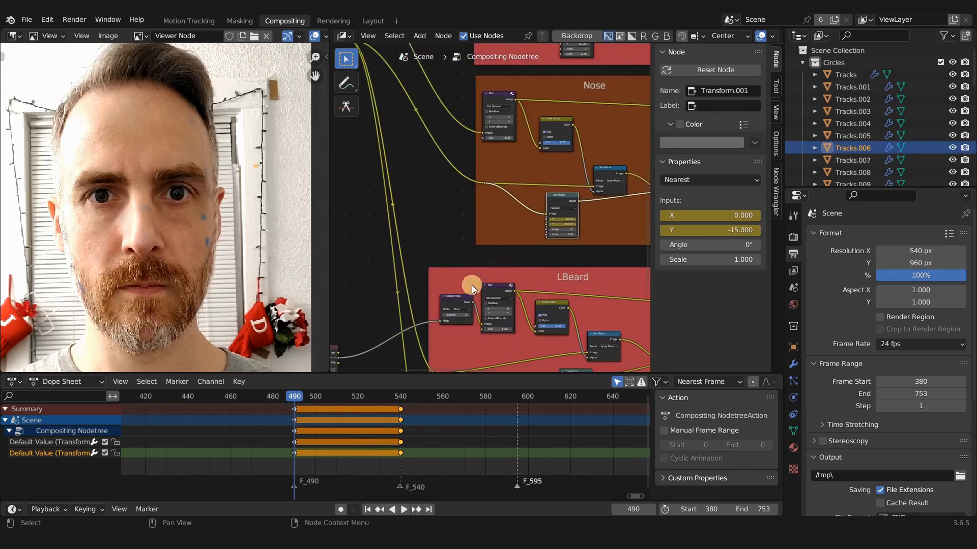
{"action": "left_click", "coordinate": [460, 299]}
{"action": "key", "text": "shift+d"}
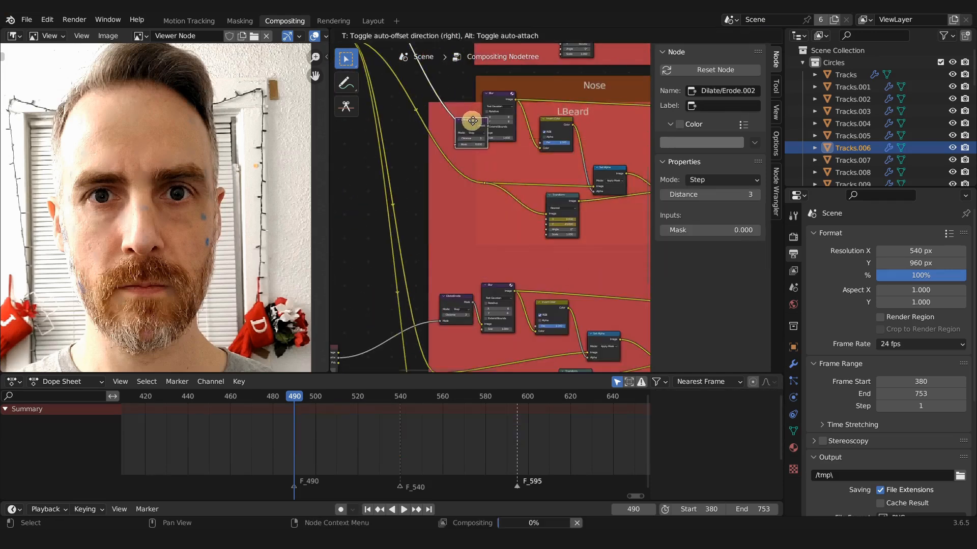
{"action": "left_click", "coordinate": [436, 181]}
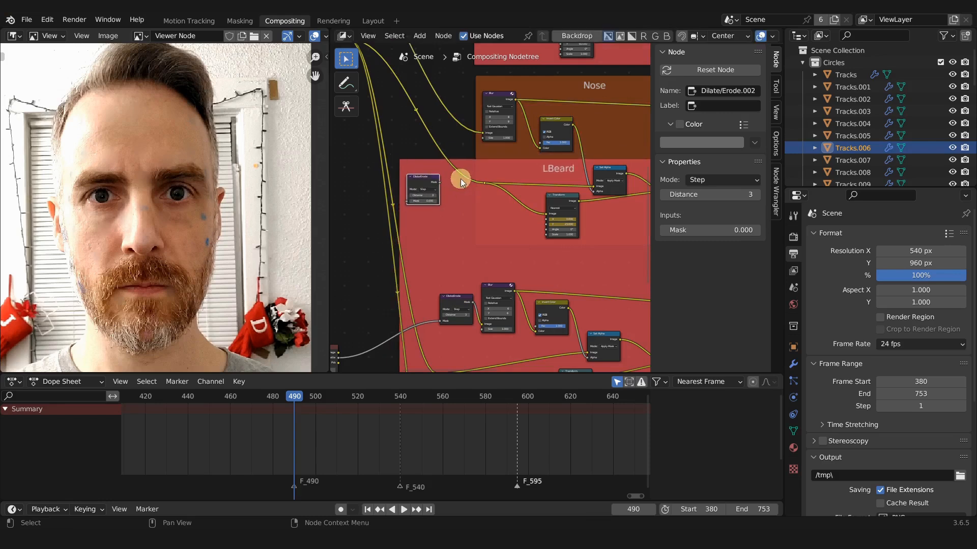
Detach the copied Dilate/Erode node from the LBeard frame, insert it before the Nose frame's Blur, and check the nose patch
{"action": "key", "text": "alt+p"}
{"action": "left_click_drag", "start_coordinate": [426, 179], "coordinate": [460, 115]}
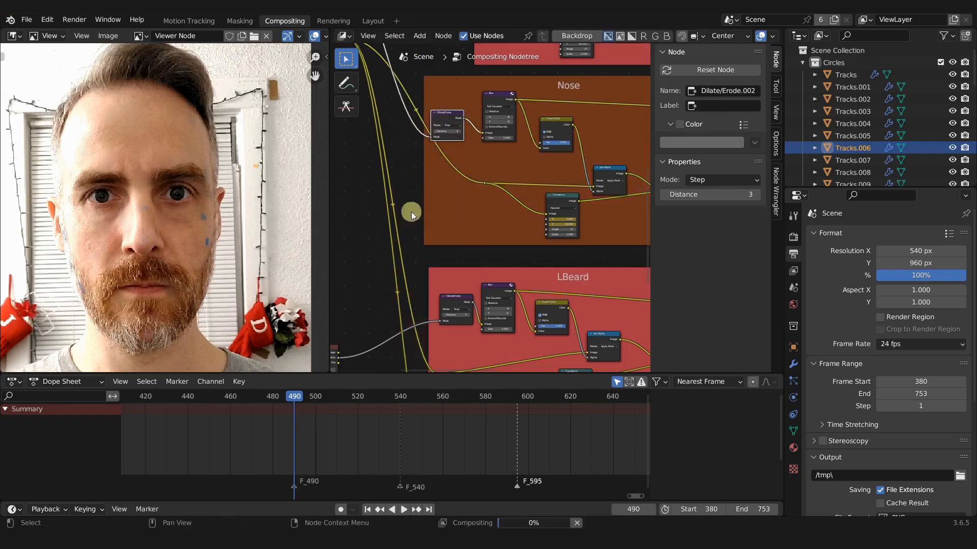
{"action": "scroll", "coordinate": [120, 232], "scroll_direction": "up", "scroll_amount": 2}
{"action": "scroll", "coordinate": [141, 240], "scroll_direction": "down", "scroll_amount": 4}
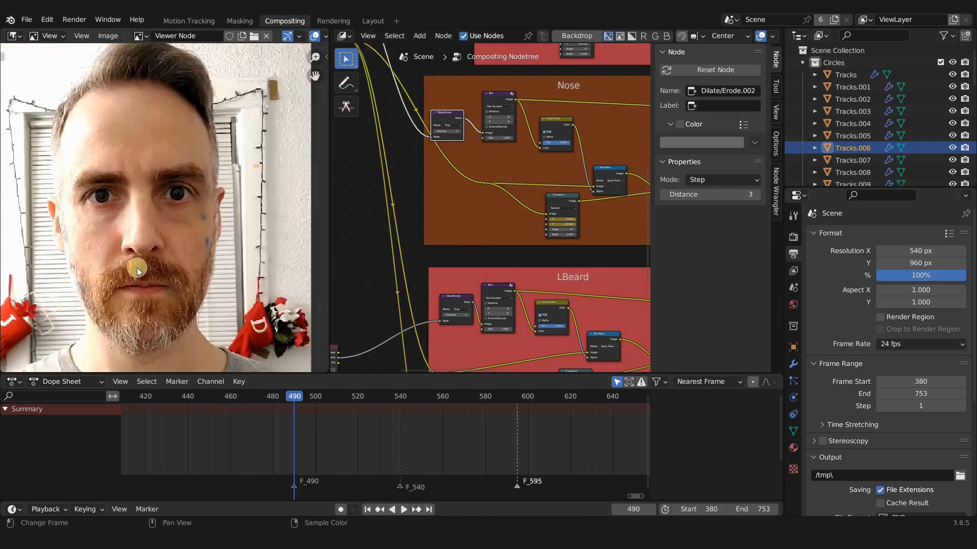
{"action": "scroll", "coordinate": [630, 246], "scroll_direction": "down", "scroll_amount": 5}
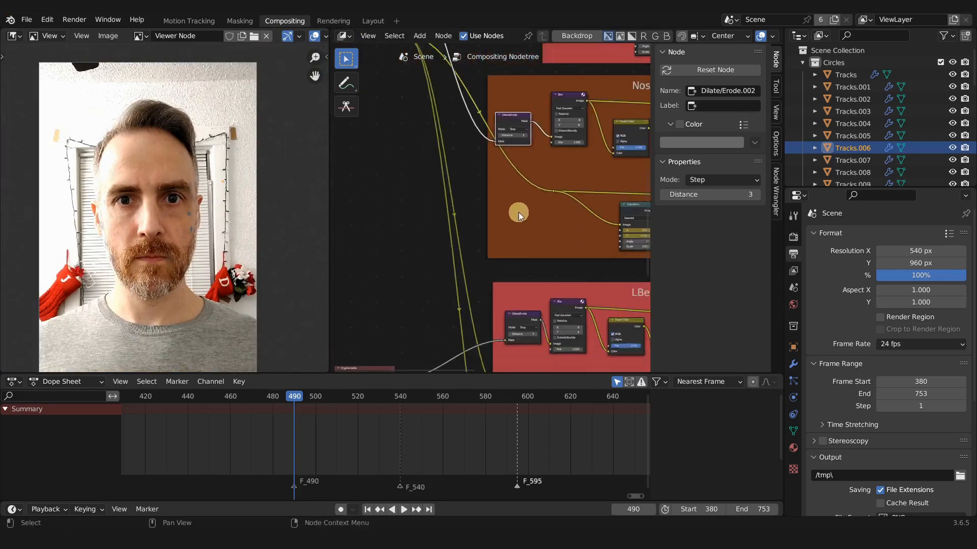
Nudge the Red and Green Cryptomatte nodes to even out the spacing in their column
{"action": "middle_click_drag", "start_coordinate": [491, 244], "coordinate": [497, 285]}
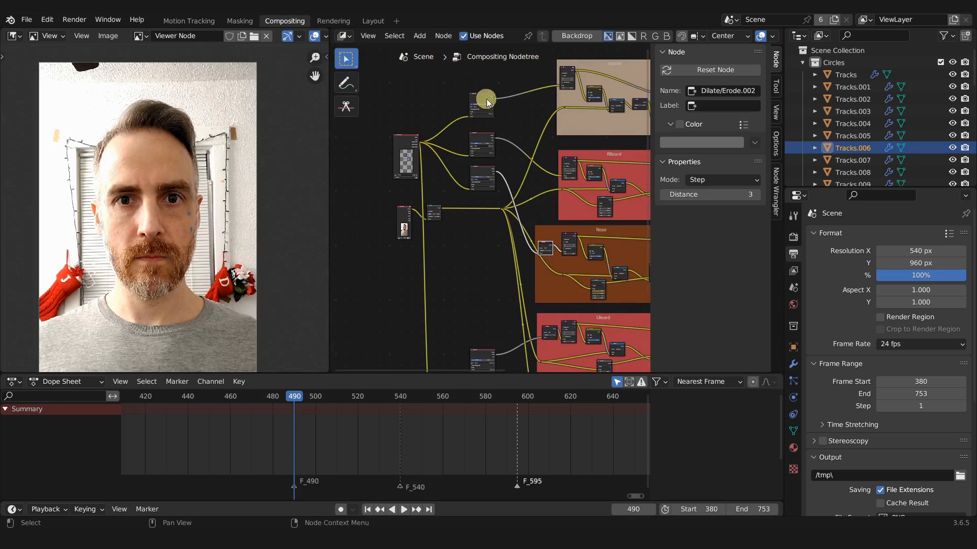
{"action": "left_click", "coordinate": [478, 136]}
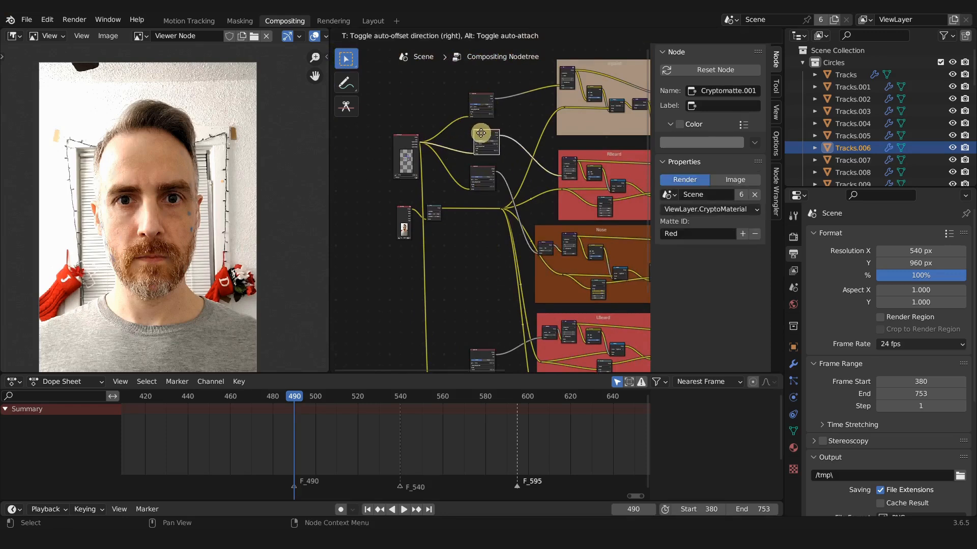
{"action": "left_click_drag", "start_coordinate": [480, 172], "coordinate": [480, 166]}
{"action": "scroll", "coordinate": [521, 199], "scroll_direction": "down", "scroll_amount": 4}
{"action": "middle_click_drag", "start_coordinate": [547, 202], "coordinate": [477, 193], "text": "shift"}
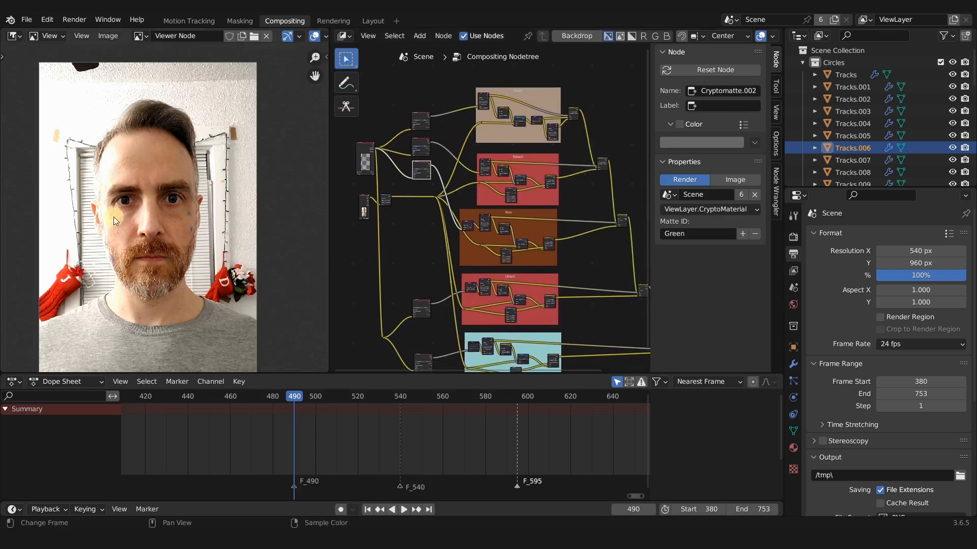
Examine the composited face in the viewer at frames 442 and 427, checking the nose, cheeks and forehead for leftover dots
{"action": "middle_click_drag", "start_coordinate": [483, 268], "coordinate": [475, 223]}
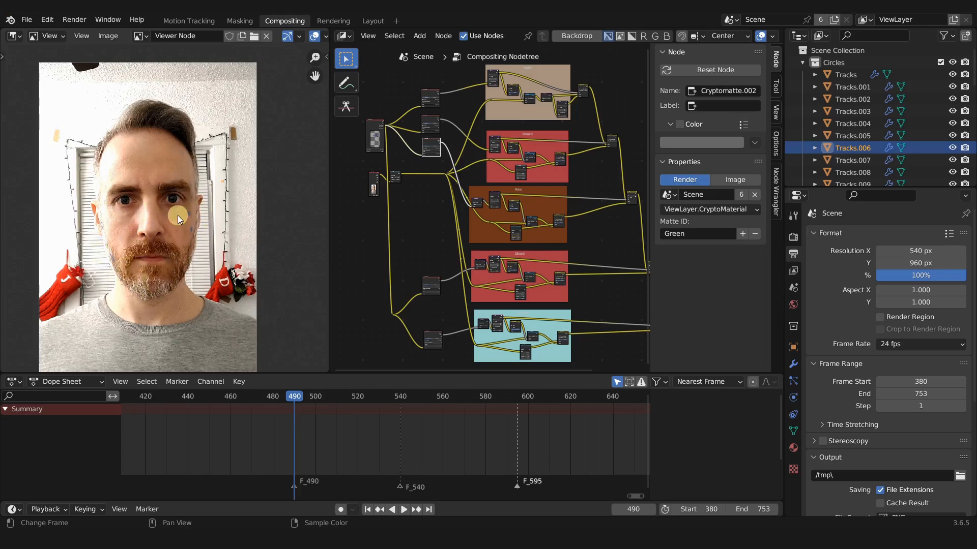
{"action": "scroll", "coordinate": [178, 215], "scroll_direction": "up", "scroll_amount": 2}
{"action": "scroll", "coordinate": [178, 209], "scroll_direction": "down", "scroll_amount": 3}
{"action": "middle_click_drag", "start_coordinate": [127, 207], "coordinate": [212, 190], "text": "shift"}
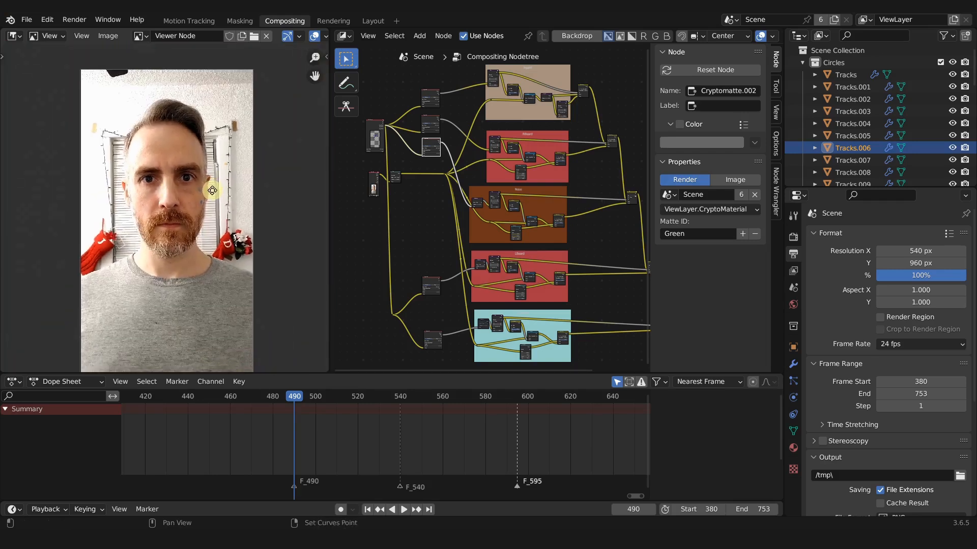
{"action": "scroll", "coordinate": [146, 200], "scroll_direction": "up", "scroll_amount": 3}
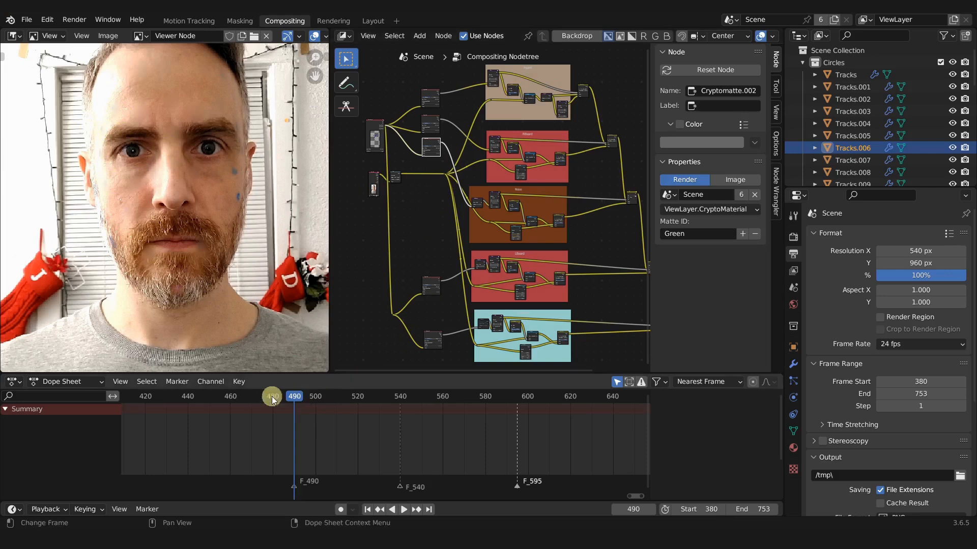
{"action": "left_click", "coordinate": [191, 396]}
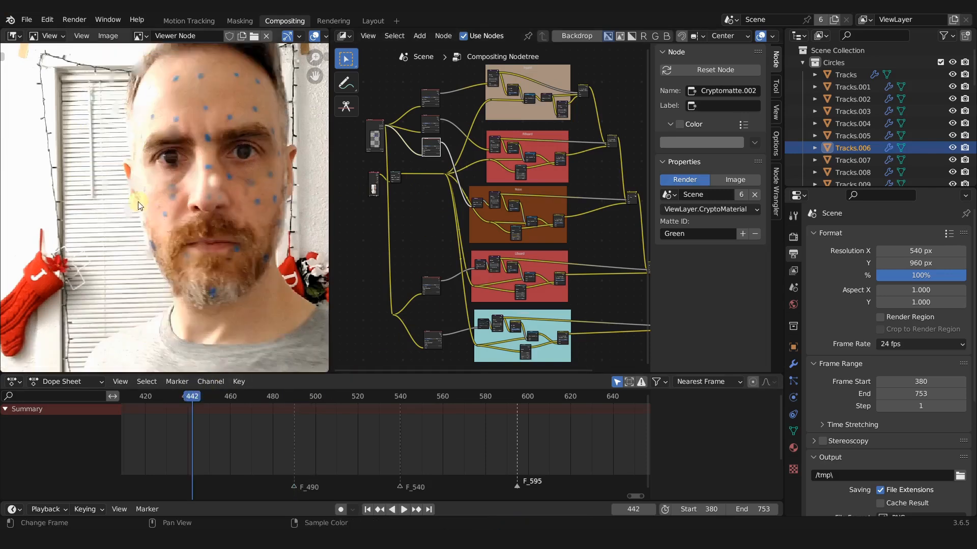
{"action": "left_click", "coordinate": [160, 396]}
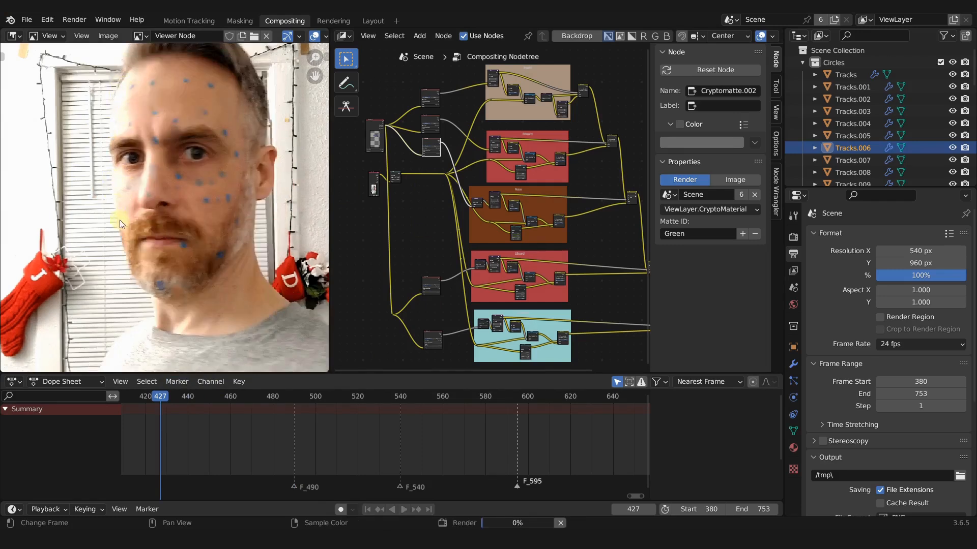
{"action": "scroll", "coordinate": [148, 264], "scroll_direction": "up", "scroll_amount": 3}
{"action": "middle_click_drag", "start_coordinate": [130, 239], "coordinate": [256, 303]}
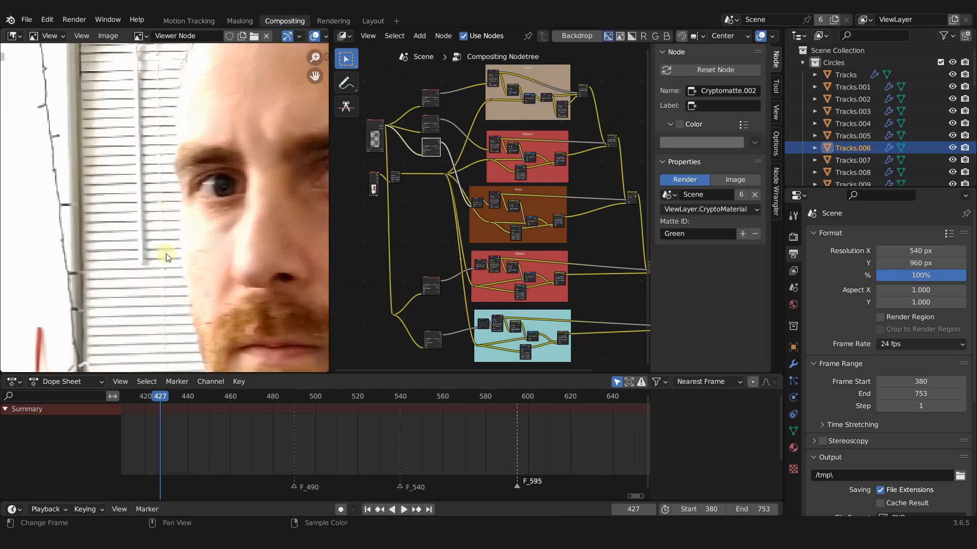
{"action": "scroll", "coordinate": [206, 249], "scroll_direction": "down", "scroll_amount": 2}
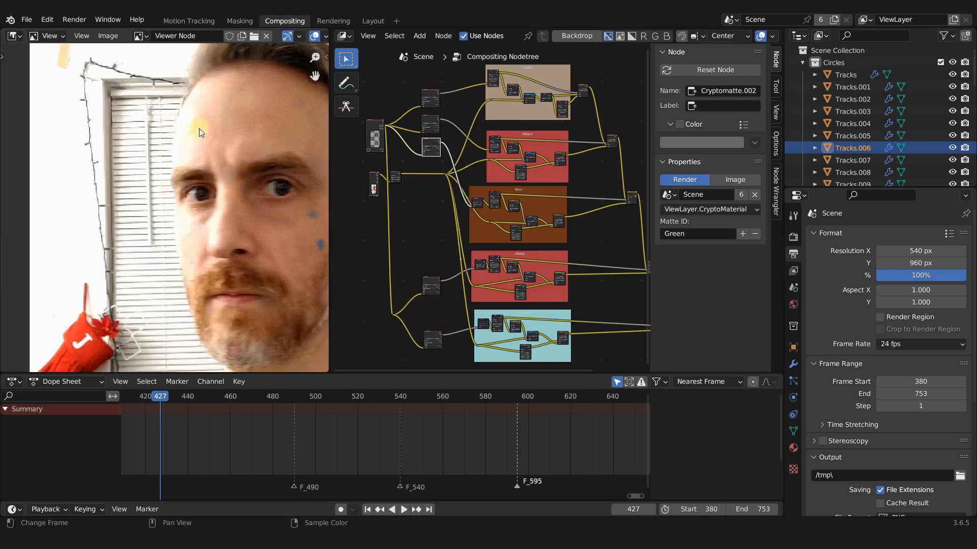
{"action": "scroll", "coordinate": [200, 238], "scroll_direction": "down", "scroll_amount": 2}
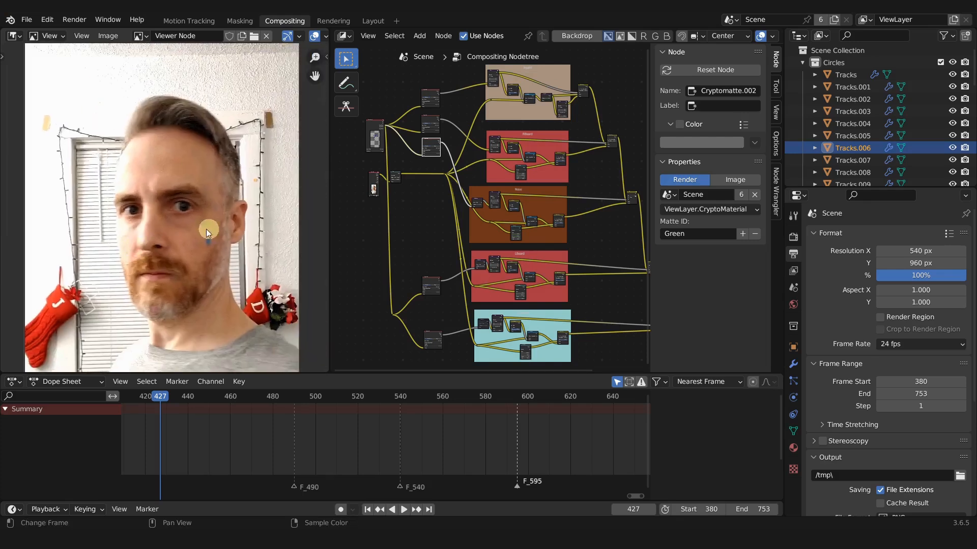
Go to frame 522 and render it to check the patches around the nose on the turned face
{"action": "left_click", "coordinate": [361, 398]}
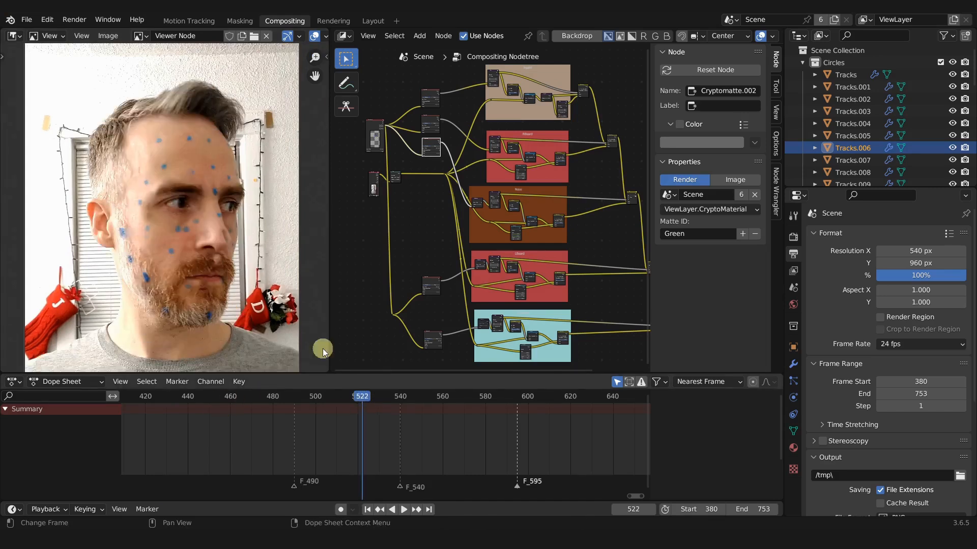
{"action": "scroll", "coordinate": [267, 247], "scroll_direction": "up", "scroll_amount": 4}
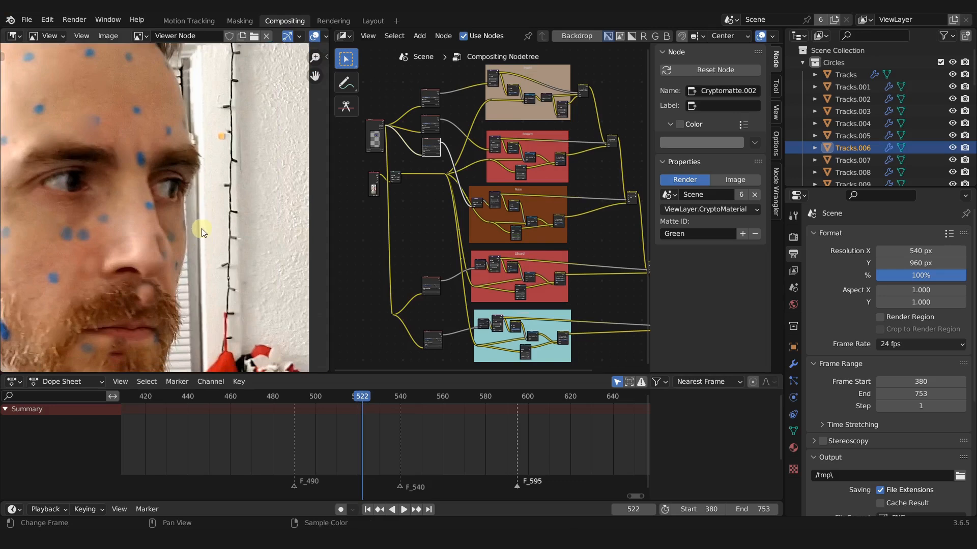
{"action": "key", "text": "F12"}
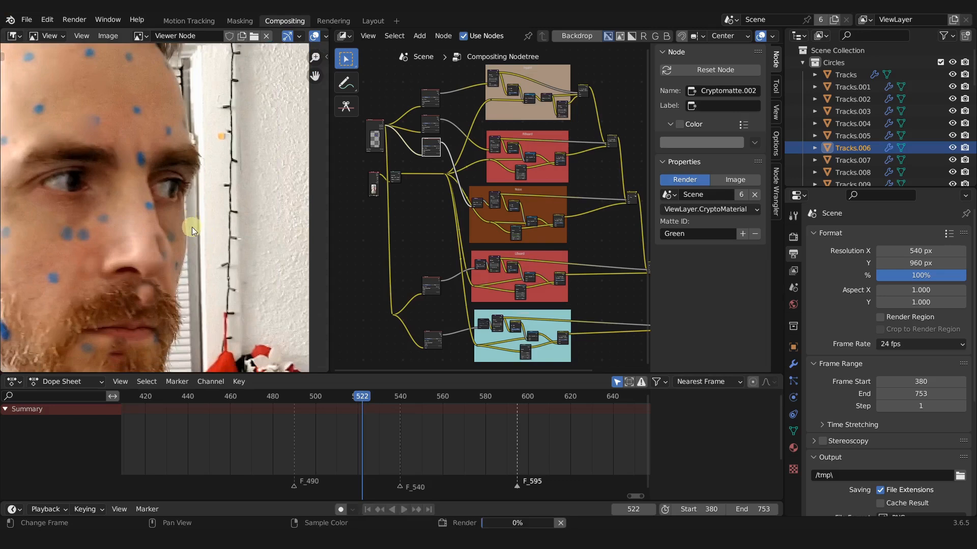
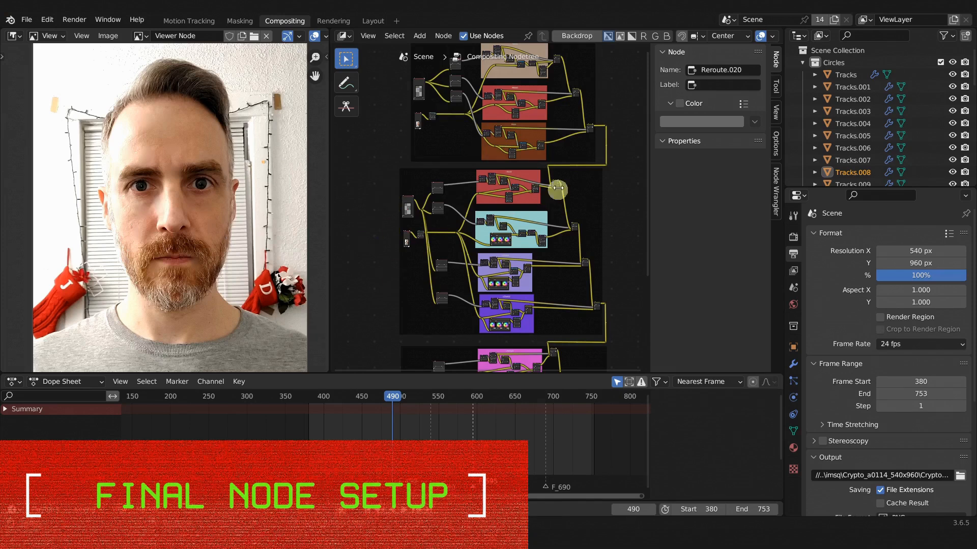
Review the final node setup's composited result at frames 449, 402, 380, 595 and 540
{"action": "left_click", "coordinate": [361, 397]}
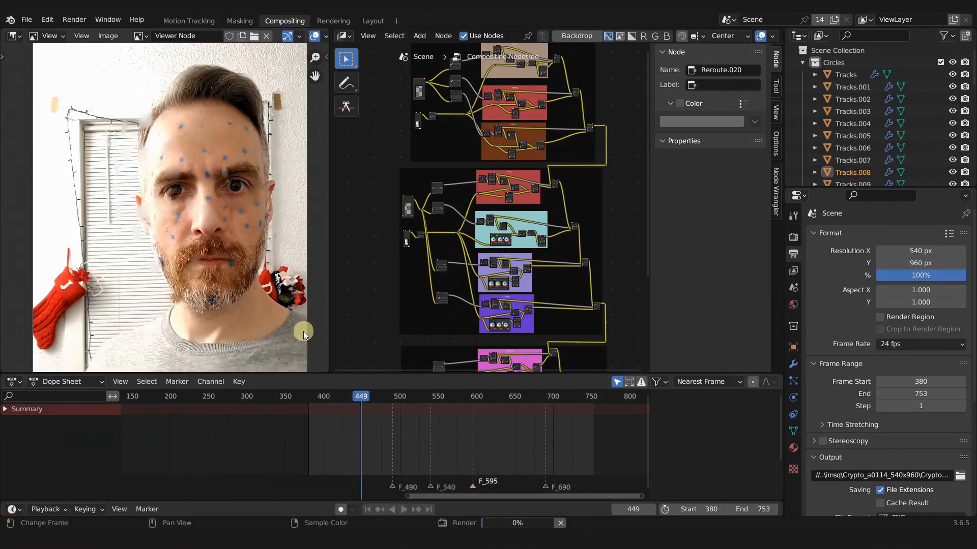
{"action": "left_click", "coordinate": [325, 397]}
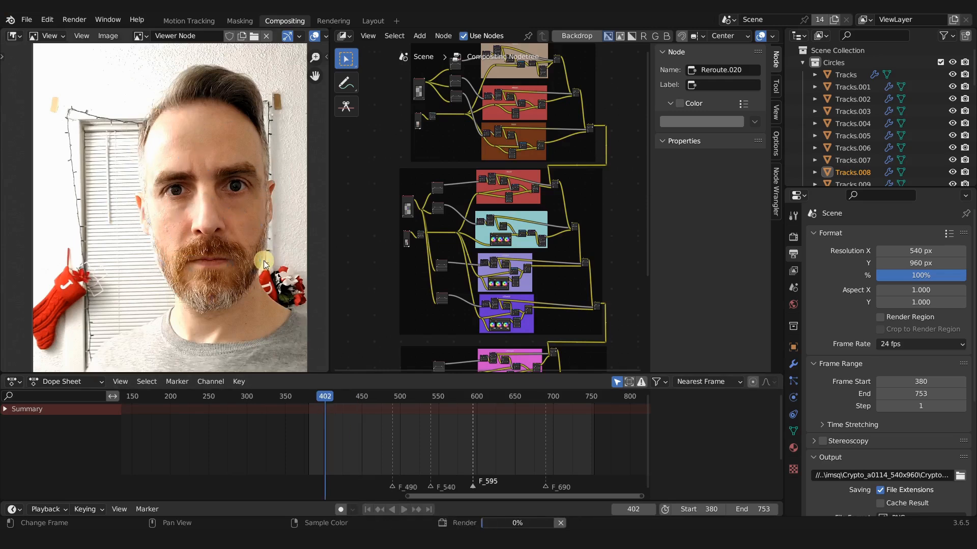
{"action": "left_click", "coordinate": [367, 509]}
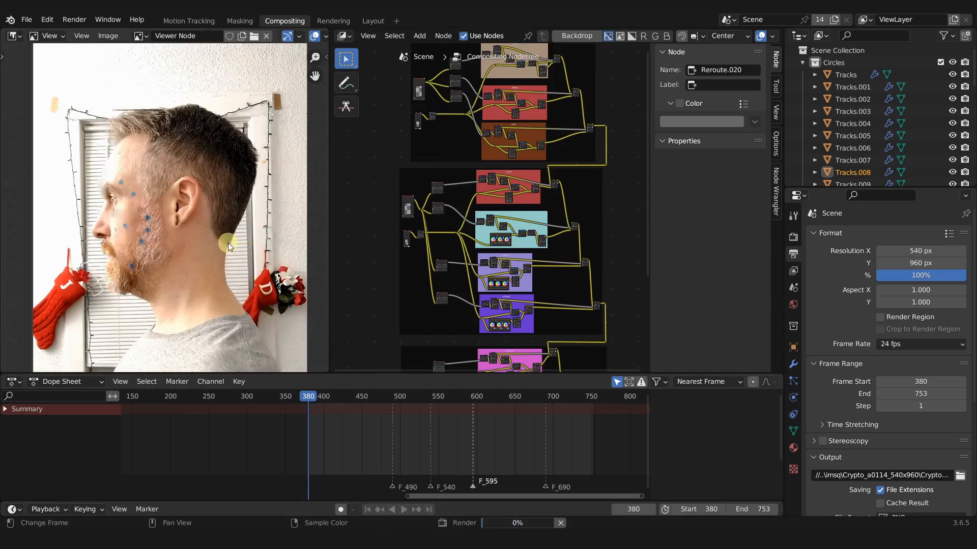
{"action": "left_click", "coordinate": [473, 396]}
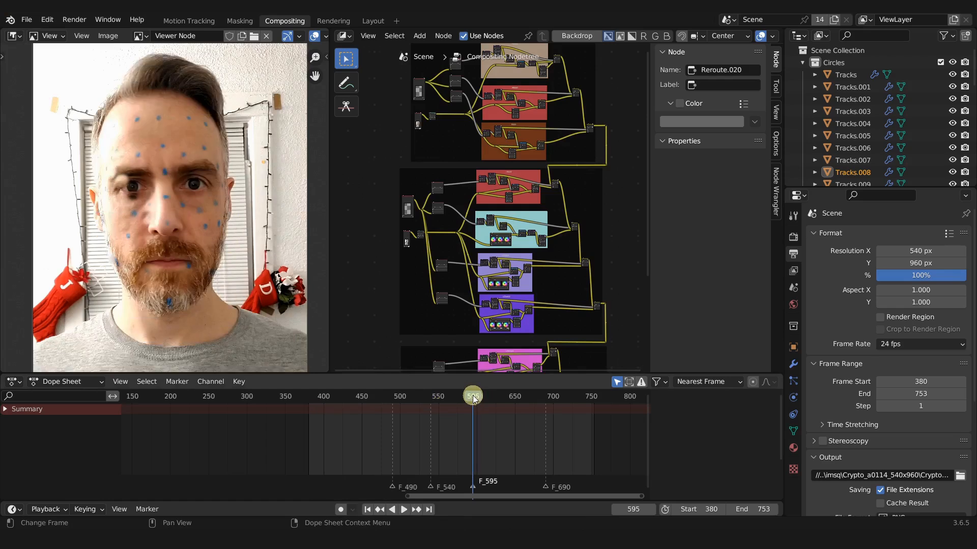
{"action": "left_click", "coordinate": [431, 397]}
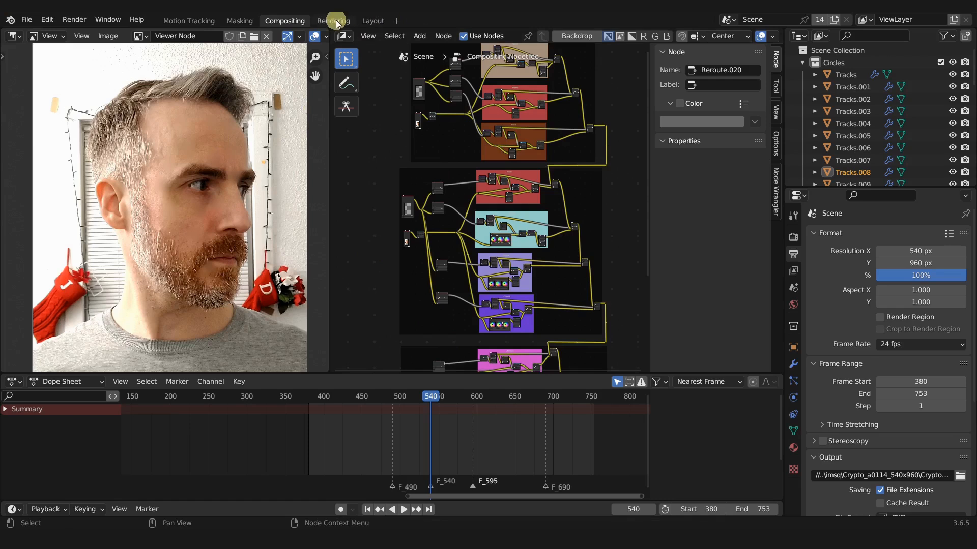
Open the Layout workspace at frame 687 and inspect the materials of the upper and lower beard tracking circles
{"action": "left_click", "coordinate": [373, 21]}
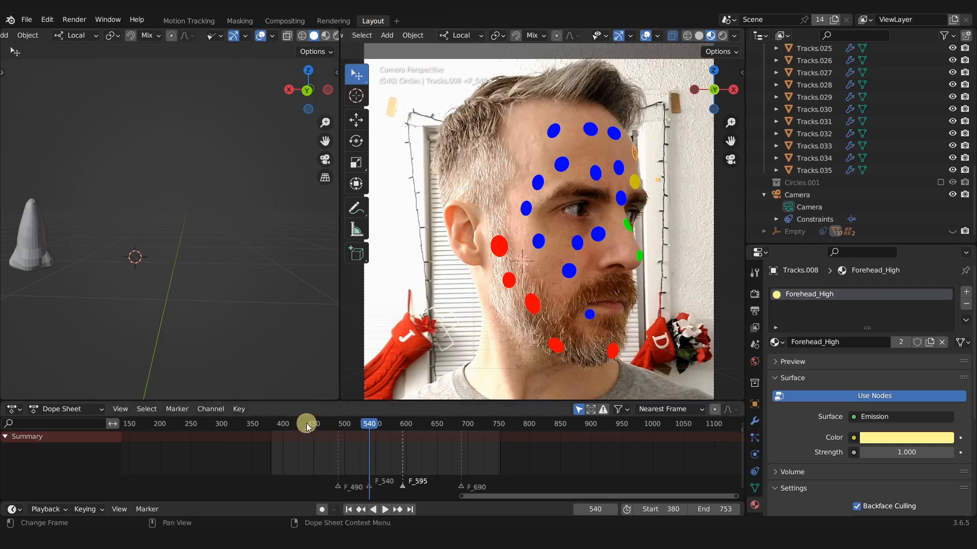
{"action": "left_click", "coordinate": [462, 426]}
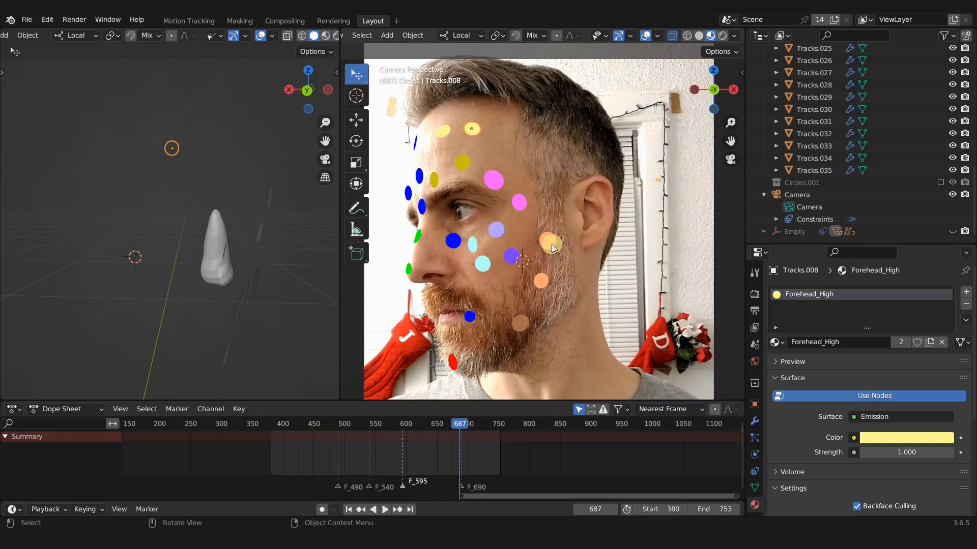
{"action": "left_click", "coordinate": [551, 243]}
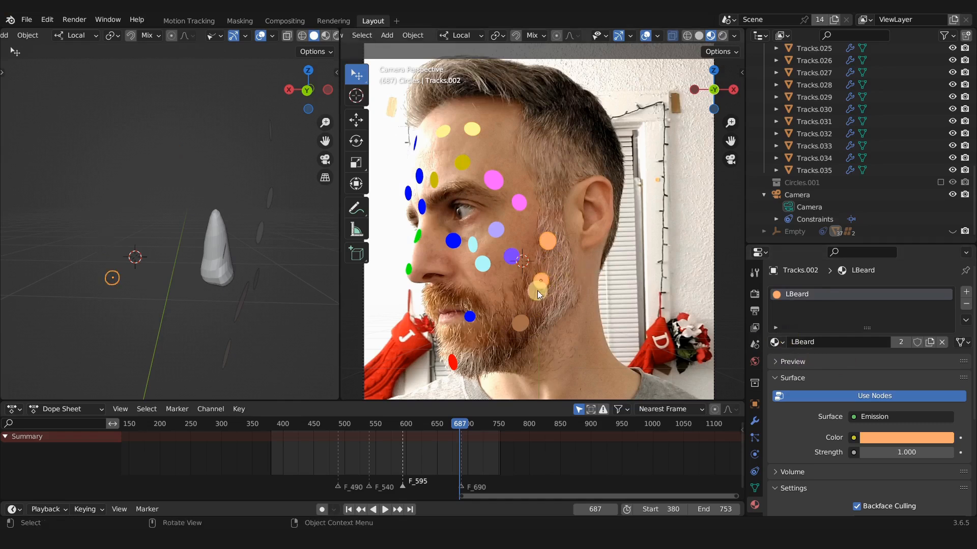
{"action": "left_click", "coordinate": [517, 323]}
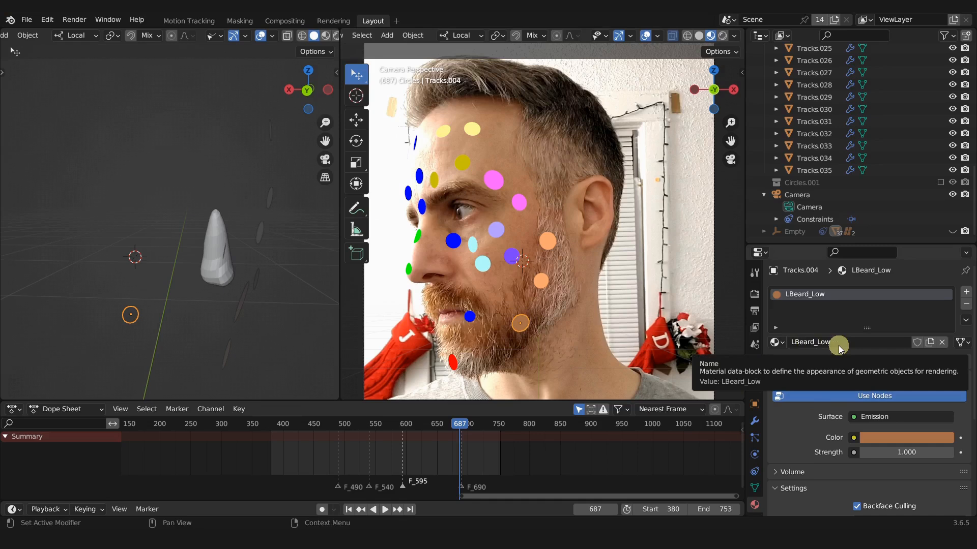
Inspect the materials assigned to the left cheek circles and the two left temple circles
{"action": "scroll", "coordinate": [490, 261], "scroll_direction": "up", "scroll_amount": 2}
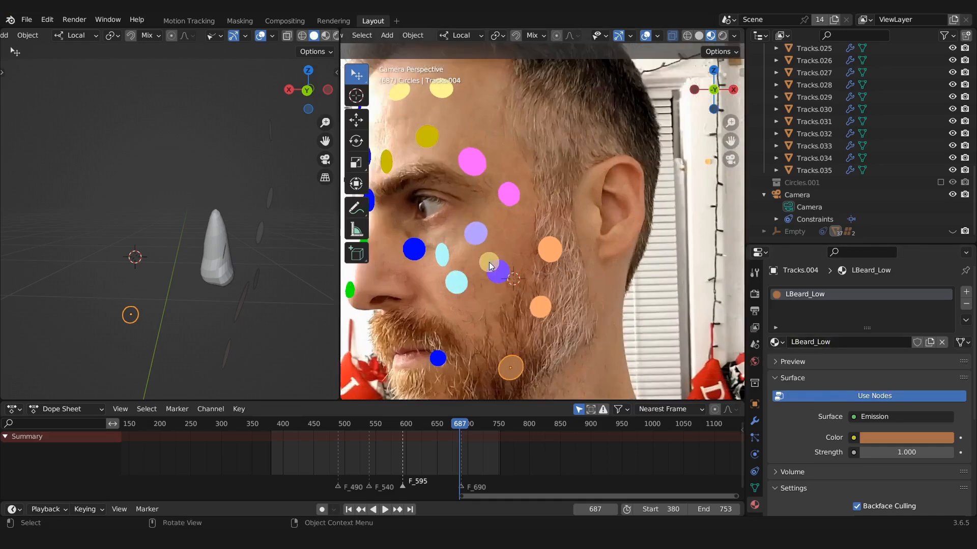
{"action": "scroll", "coordinate": [490, 261], "scroll_direction": "up", "scroll_amount": 3}
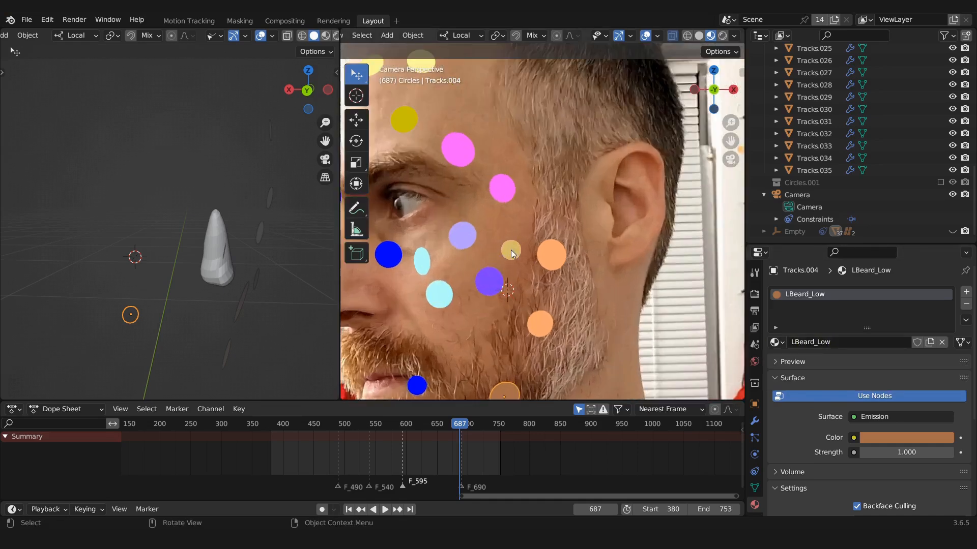
{"action": "left_click", "coordinate": [457, 235]}
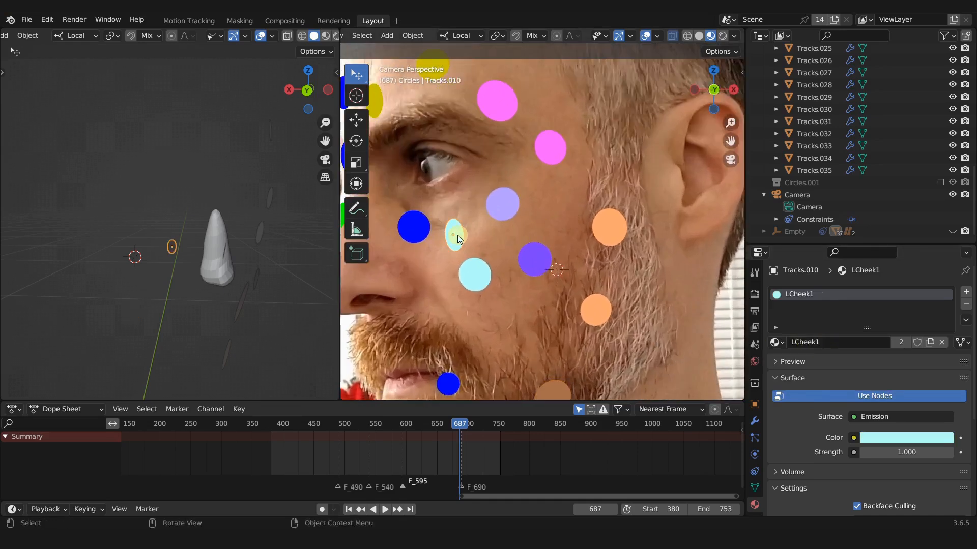
{"action": "left_click", "coordinate": [479, 272]}
{"action": "left_click_drag", "start_coordinate": [479, 273], "coordinate": [457, 215]}
{"action": "left_click", "coordinate": [511, 209]}
{"action": "left_click", "coordinate": [533, 264]}
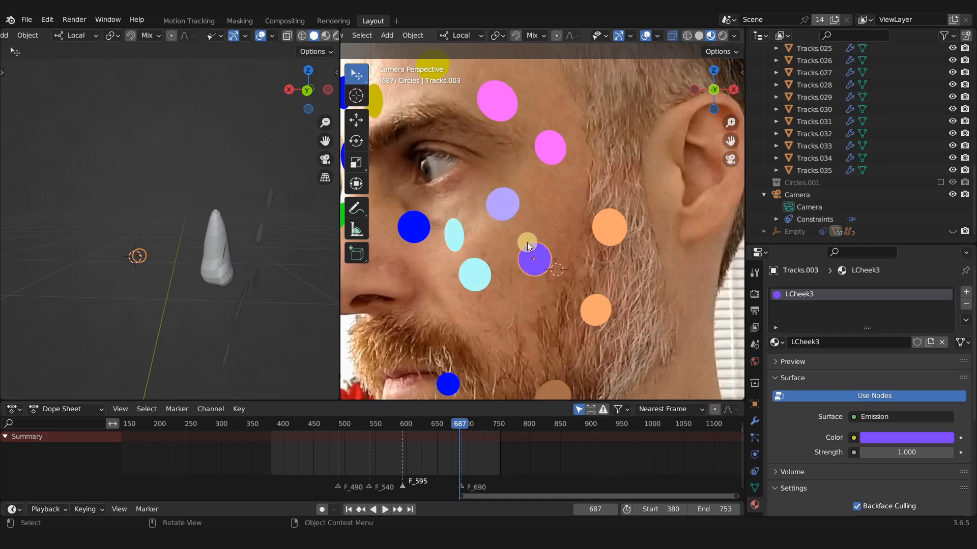
{"action": "left_click", "coordinate": [548, 152]}
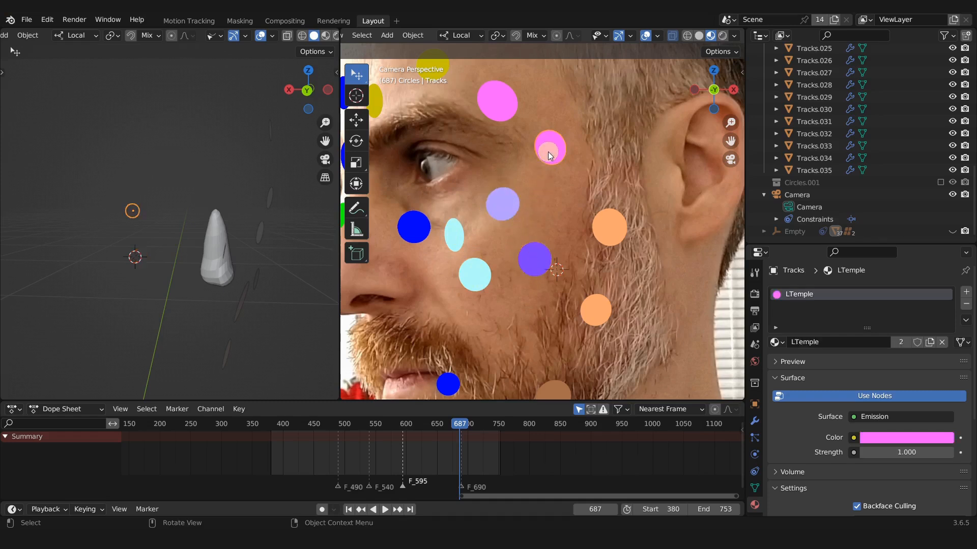
{"action": "left_click", "coordinate": [507, 105]}
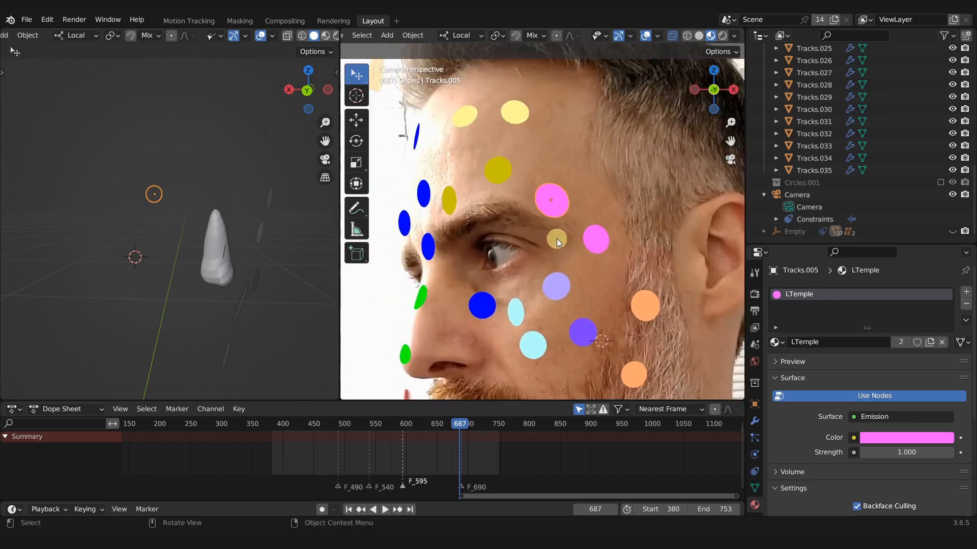
Inspect the materials assigned to the low and high forehead circles
{"action": "left_click", "coordinate": [505, 172]}
{"action": "left_click", "coordinate": [453, 210]}
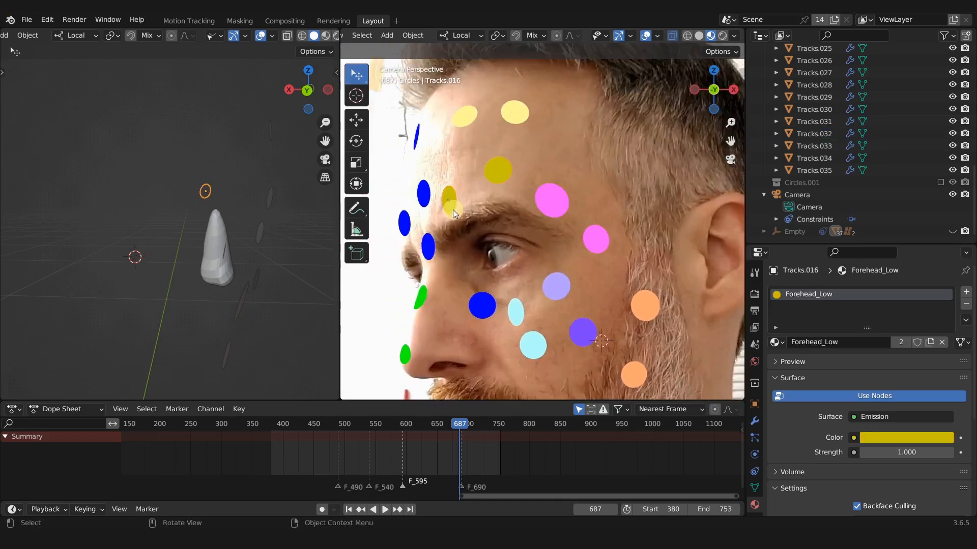
{"action": "left_click", "coordinate": [497, 173]}
{"action": "left_click", "coordinate": [524, 111]}
{"action": "left_click", "coordinate": [461, 119]}
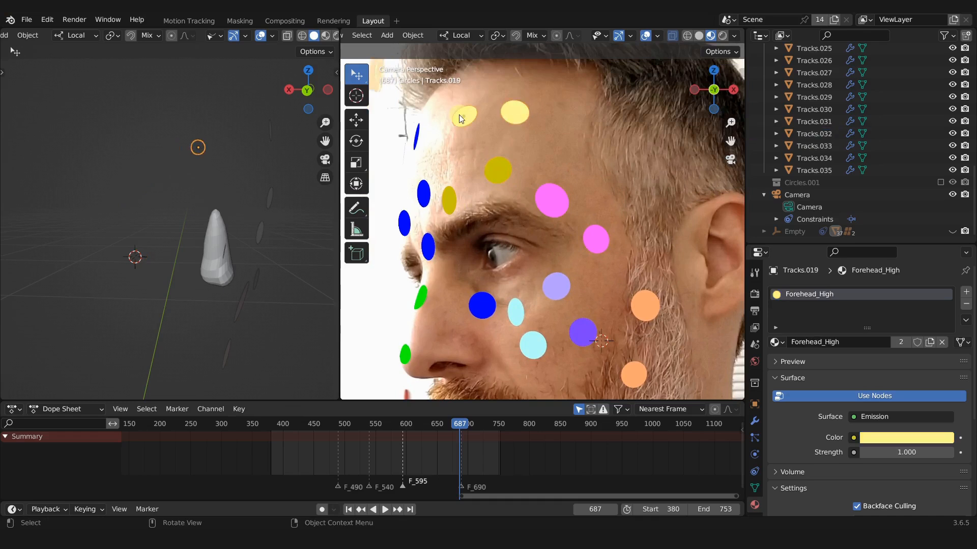
{"action": "scroll", "coordinate": [493, 223], "scroll_direction": "down", "scroll_amount": 4}
{"action": "scroll", "coordinate": [533, 200], "scroll_direction": "up", "scroll_amount": 1}
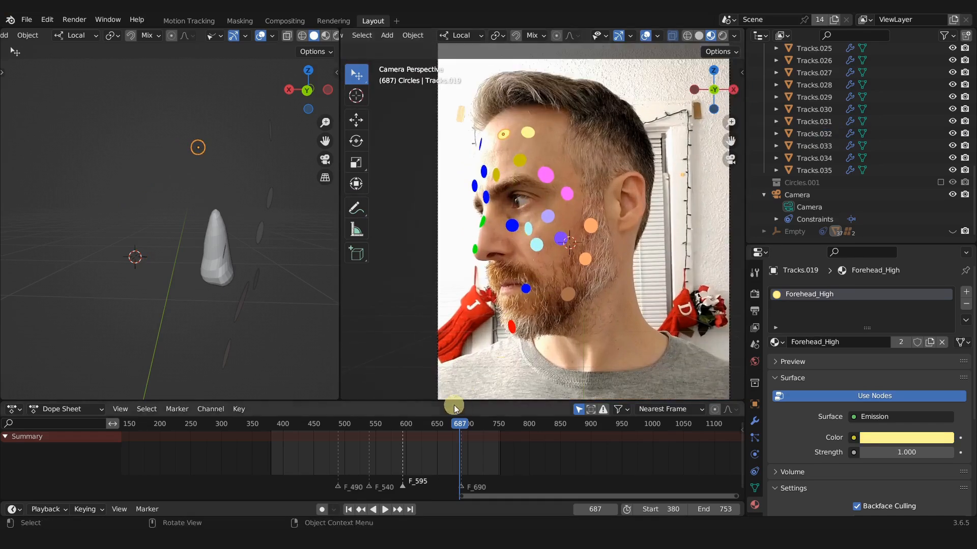
Inspect the blue, red and green circles' materials at frame 604 and return to the Compositing workspace at frame 545
{"action": "left_click_drag", "start_coordinate": [412, 428], "coordinate": [409, 425]}
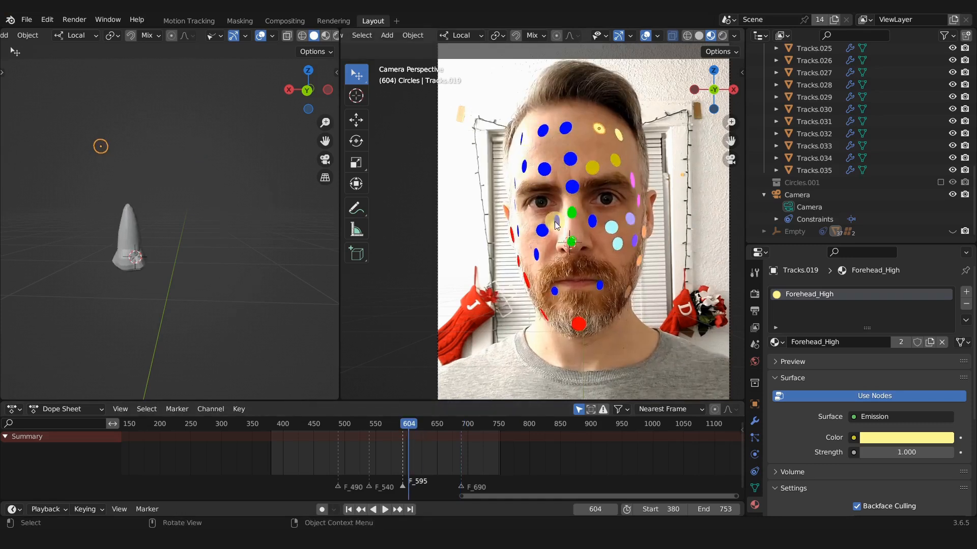
{"action": "left_click", "coordinate": [544, 233]}
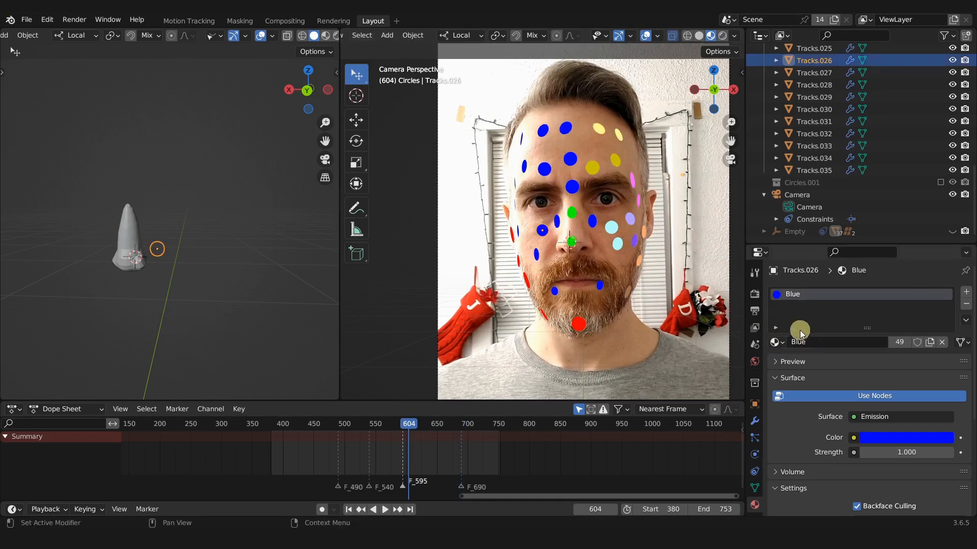
{"action": "left_click", "coordinate": [542, 316]}
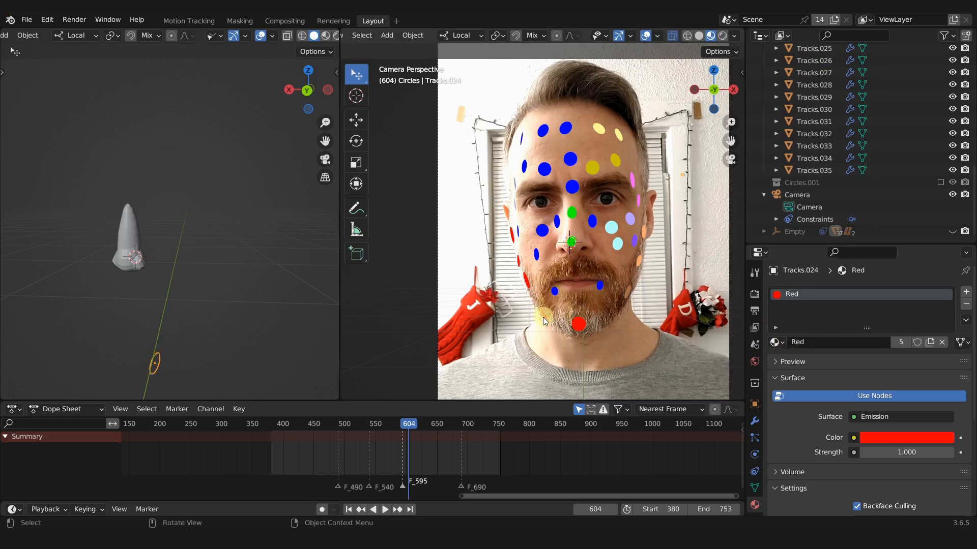
{"action": "left_click", "coordinate": [581, 329]}
{"action": "left_click", "coordinate": [571, 212]}
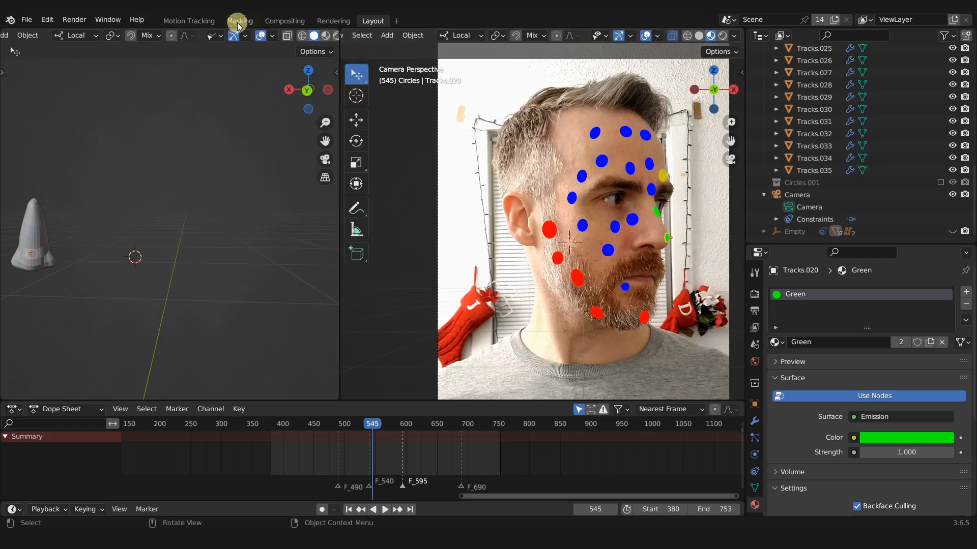
{"action": "left_click", "coordinate": [284, 21]}
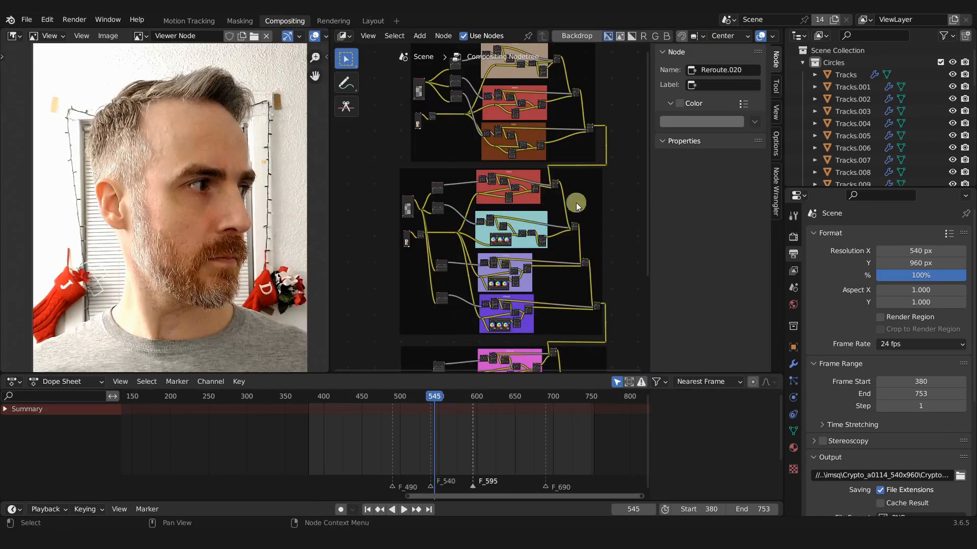
Maximize the node editor and examine the first node group with its Inpaint, RBeard and Nose frames
{"action": "scroll", "coordinate": [576, 203], "scroll_direction": "down", "scroll_amount": 8}
{"action": "middle_click_drag", "start_coordinate": [581, 201], "coordinate": [568, 174]}
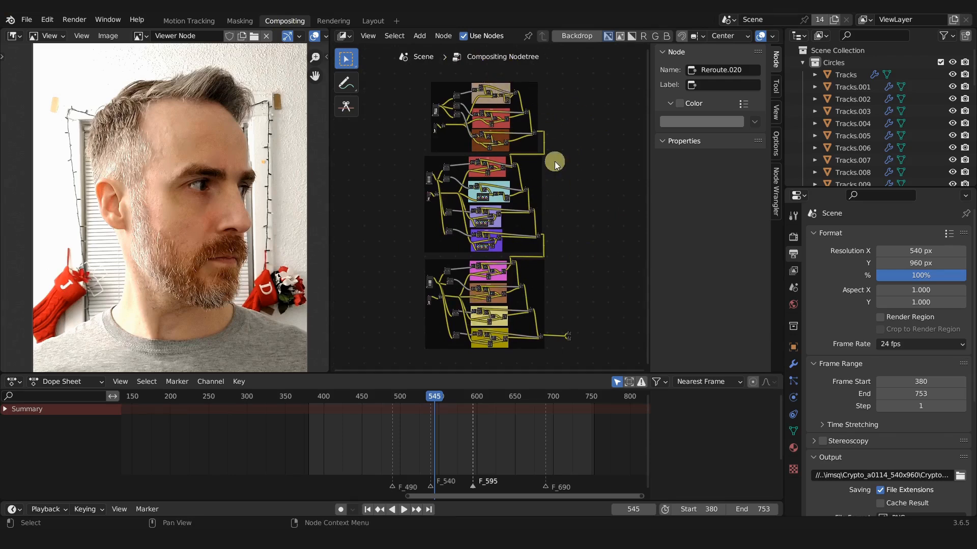
{"action": "key", "text": "ctrl+space"}
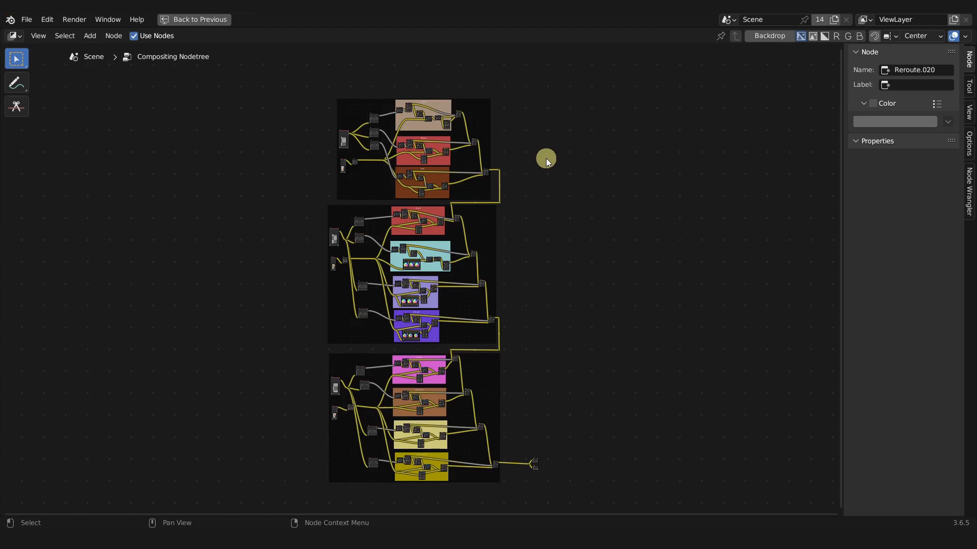
{"action": "scroll", "coordinate": [531, 158], "scroll_direction": "up", "scroll_amount": 3}
{"action": "middle_click_drag", "start_coordinate": [532, 154], "coordinate": [563, 323]}
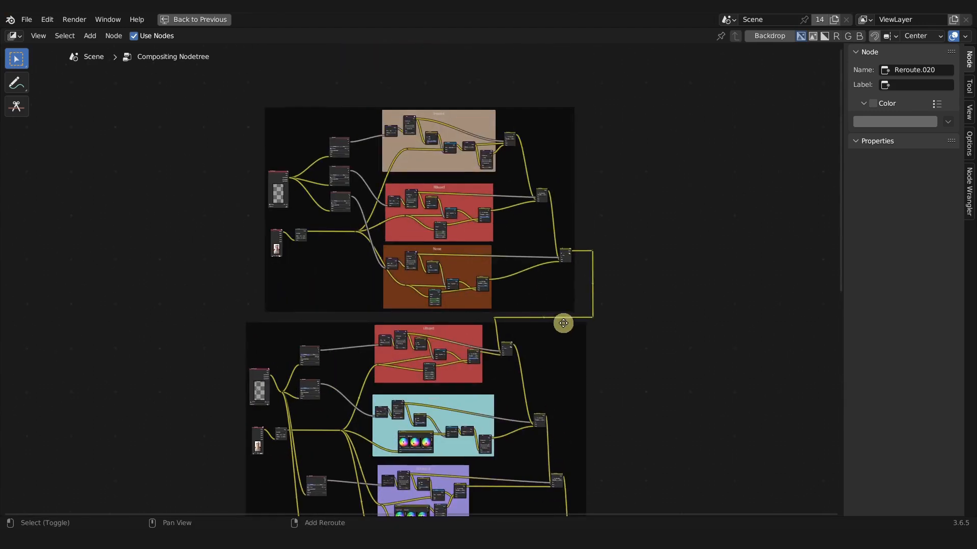
{"action": "scroll", "coordinate": [561, 315], "scroll_direction": "up", "scroll_amount": 2}
{"action": "scroll", "coordinate": [559, 308], "scroll_direction": "up", "scroll_amount": 5}
{"action": "middle_click_drag", "start_coordinate": [570, 181], "coordinate": [580, 280], "text": "shift"}
{"action": "scroll", "coordinate": [580, 280], "scroll_direction": "up", "scroll_amount": 2}
{"action": "scroll", "coordinate": [579, 281], "scroll_direction": "down", "scroll_amount": 3}
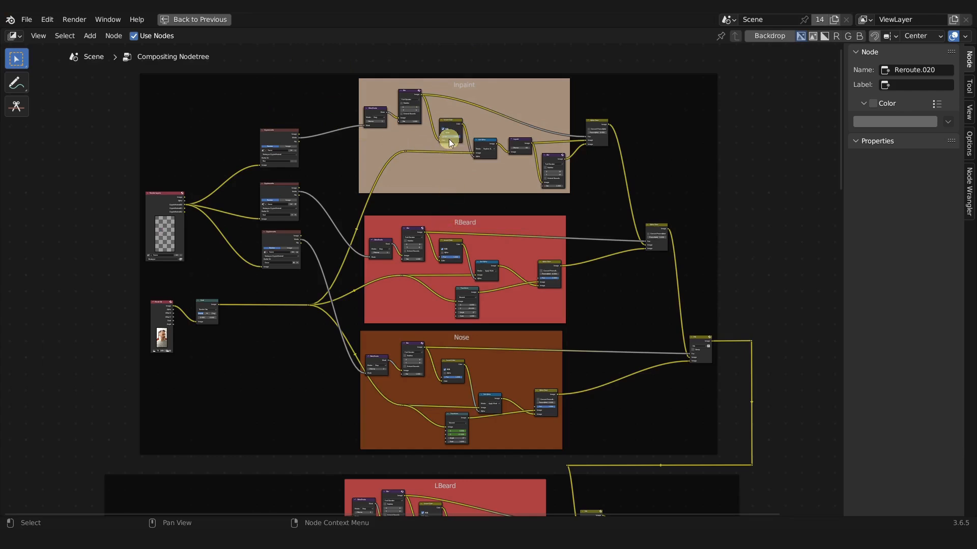
{"action": "scroll", "coordinate": [448, 139], "scroll_direction": "up", "scroll_amount": 1}
Go through the RBeard and Nose frames and select the Transform node inside the Nose frame
{"action": "left_click", "coordinate": [464, 213]}
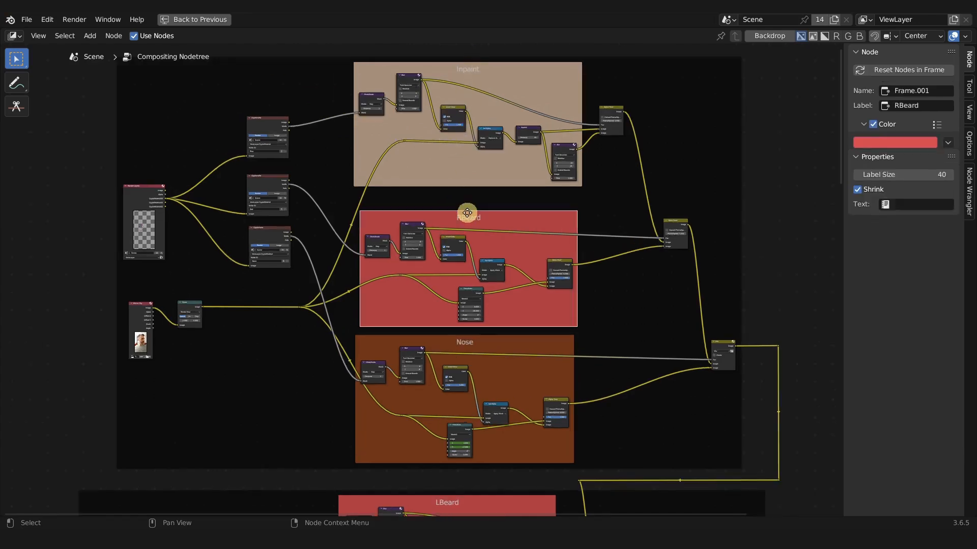
{"action": "middle_click_drag", "start_coordinate": [481, 248], "coordinate": [474, 161], "text": "shift"}
{"action": "left_click", "coordinate": [479, 250]}
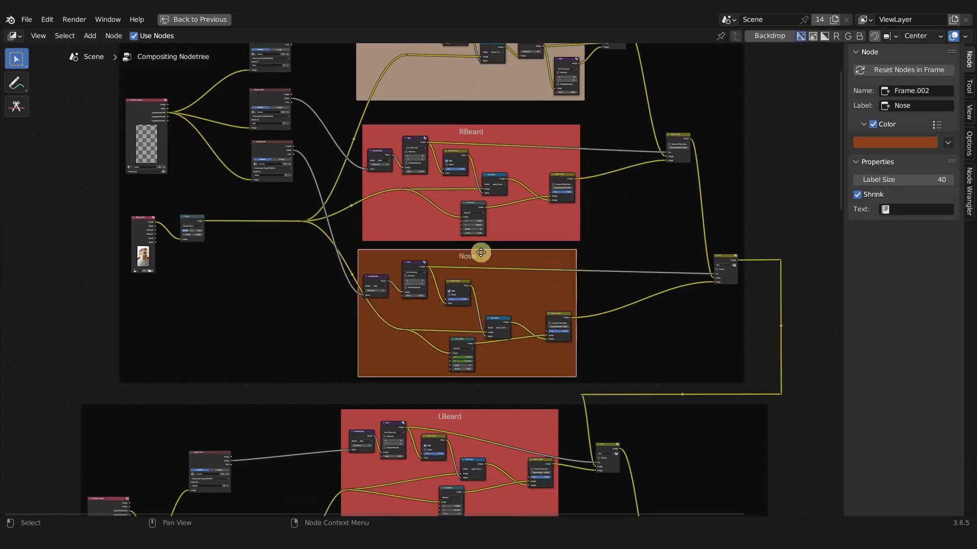
{"action": "scroll", "coordinate": [482, 250], "scroll_direction": "up", "scroll_amount": 1}
{"action": "scroll", "coordinate": [482, 250], "scroll_direction": "up", "scroll_amount": 4}
{"action": "middle_click_drag", "start_coordinate": [458, 283], "coordinate": [481, 133]}
{"action": "scroll", "coordinate": [428, 276], "scroll_direction": "up", "scroll_amount": 6}
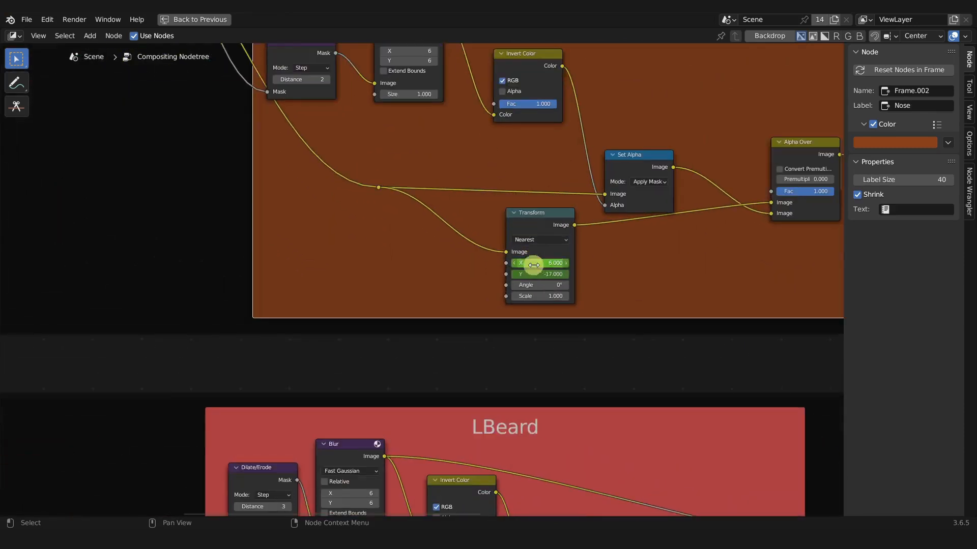
{"action": "left_click", "coordinate": [535, 221]}
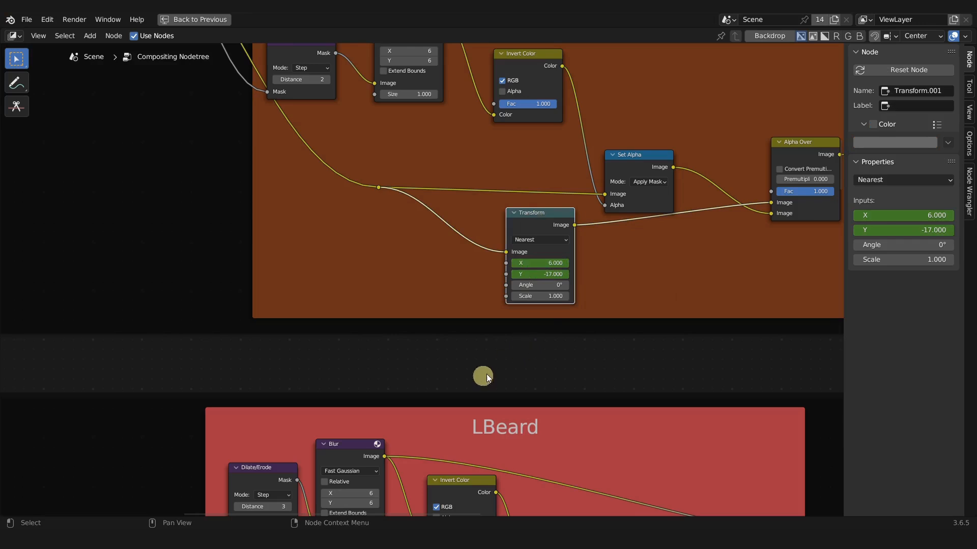
Restore the multi-editor layout, then enlarge the node editor around the Nose frame and hide its sidebar
{"action": "left_click", "coordinate": [209, 23]}
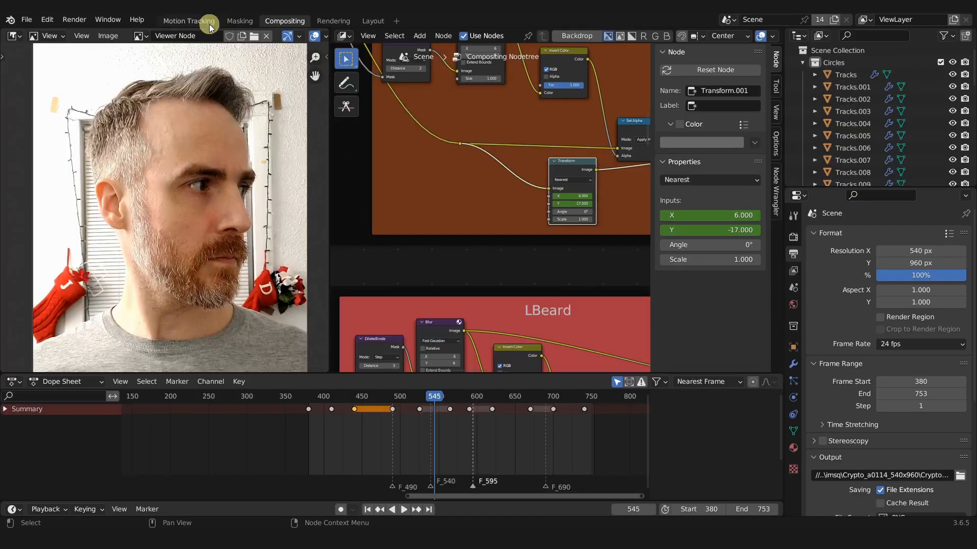
{"action": "left_click_drag", "start_coordinate": [329, 308], "coordinate": [77, 301]}
{"action": "left_click_drag", "start_coordinate": [468, 374], "coordinate": [468, 419]}
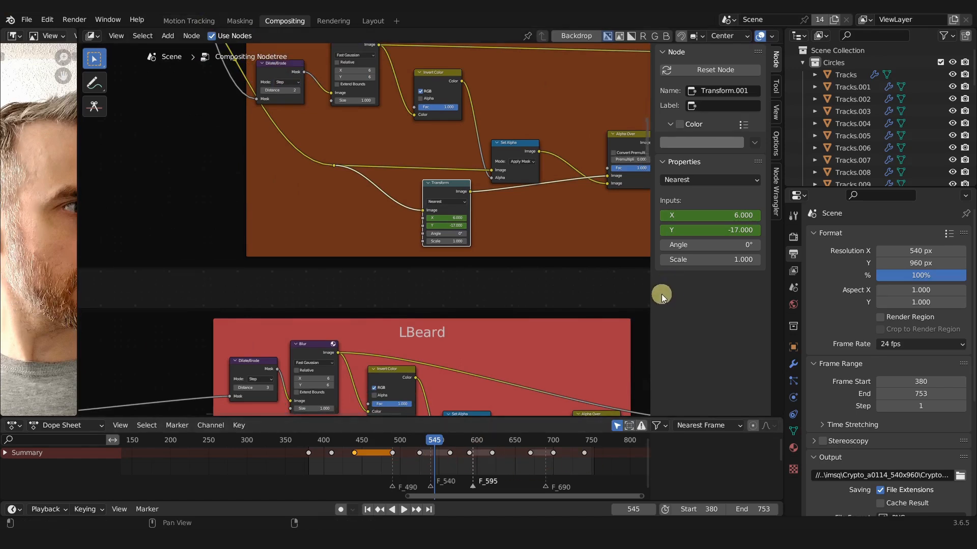
{"action": "left_click_drag", "start_coordinate": [783, 244], "coordinate": [958, 245]}
{"action": "middle_click_drag", "start_coordinate": [743, 244], "coordinate": [683, 242]}
{"action": "scroll", "coordinate": [674, 238], "scroll_direction": "down", "scroll_amount": 3}
{"action": "key", "text": "n"}
{"action": "scroll", "coordinate": [753, 226], "scroll_direction": "up", "scroll_amount": 4}
{"action": "middle_click_drag", "start_coordinate": [738, 228], "coordinate": [643, 293]}
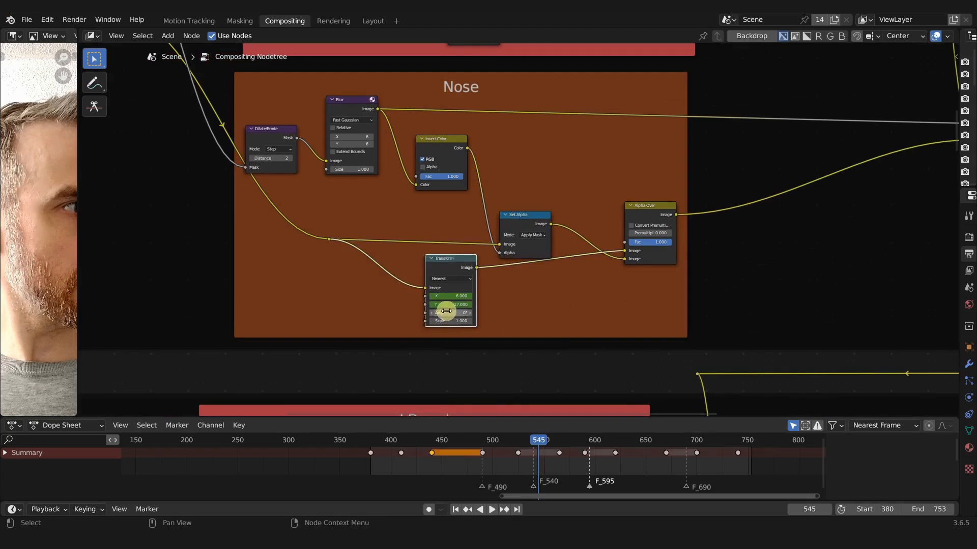
Enlarge the Dope Sheet, include unselected items, and examine the keyframe channels of the Compositing Nodetree and the Nose shape keys
{"action": "left_click", "coordinate": [792, 427]}
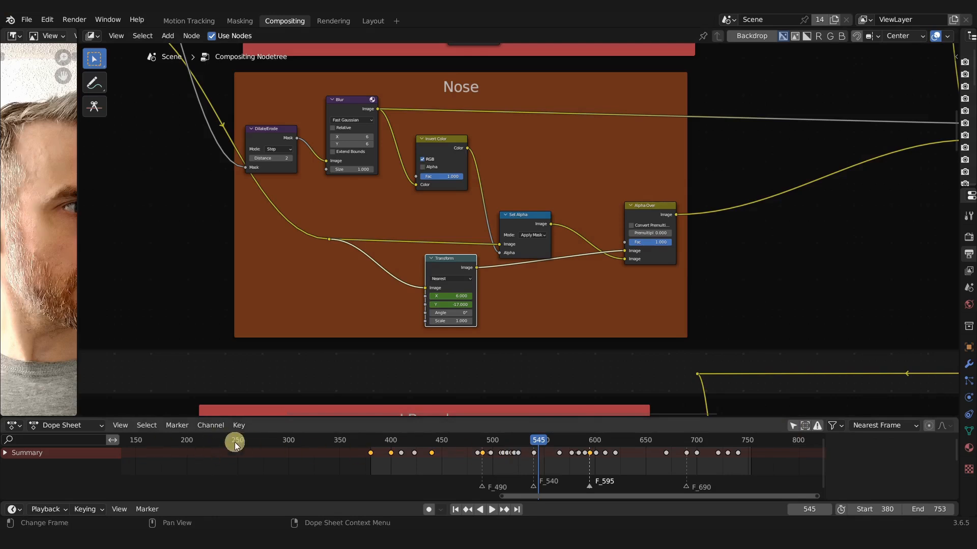
{"action": "left_click_drag", "start_coordinate": [394, 420], "coordinate": [401, 340]}
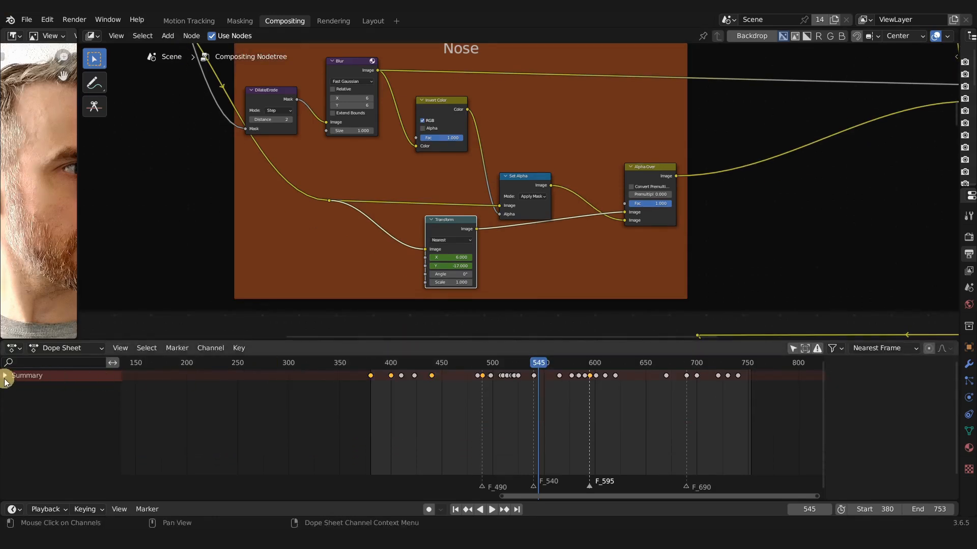
{"action": "left_click", "coordinate": [5, 376]}
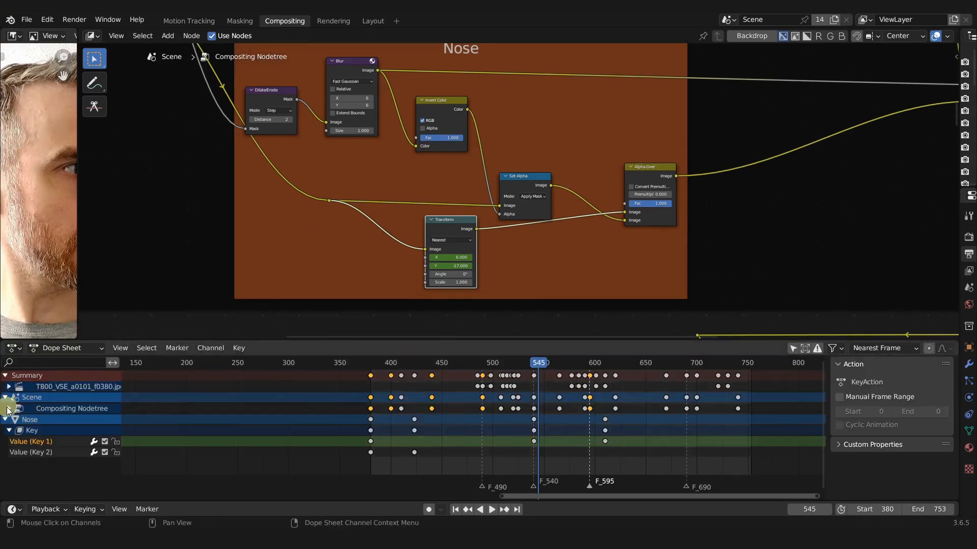
{"action": "left_click", "coordinate": [9, 409]}
{"action": "scroll", "coordinate": [53, 425], "scroll_direction": "down", "scroll_amount": 8}
{"action": "scroll", "coordinate": [51, 426], "scroll_direction": "up", "scroll_amount": 4}
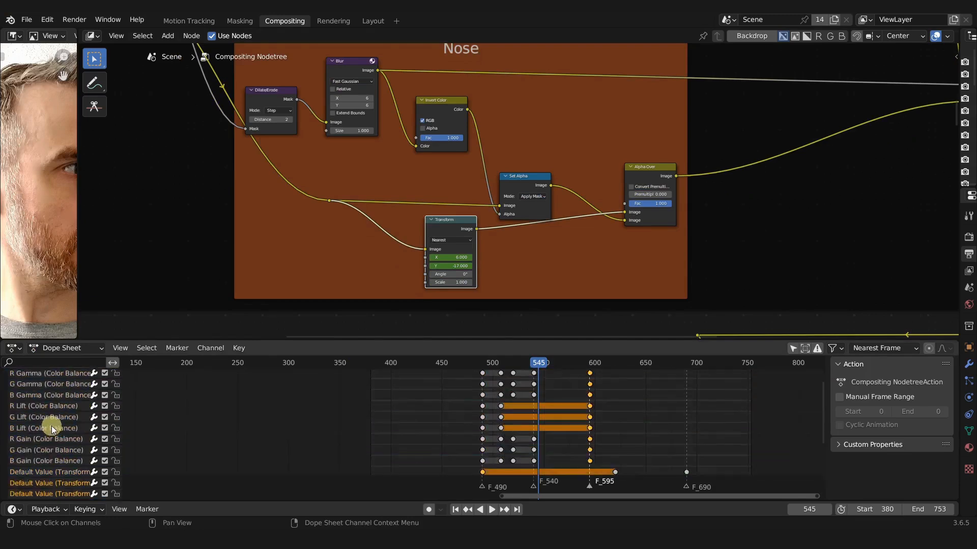
{"action": "scroll", "coordinate": [51, 425], "scroll_direction": "up", "scroll_amount": 3}
{"action": "scroll", "coordinate": [17, 410], "scroll_direction": "down", "scroll_amount": 8}
{"action": "left_click", "coordinate": [9, 437]}
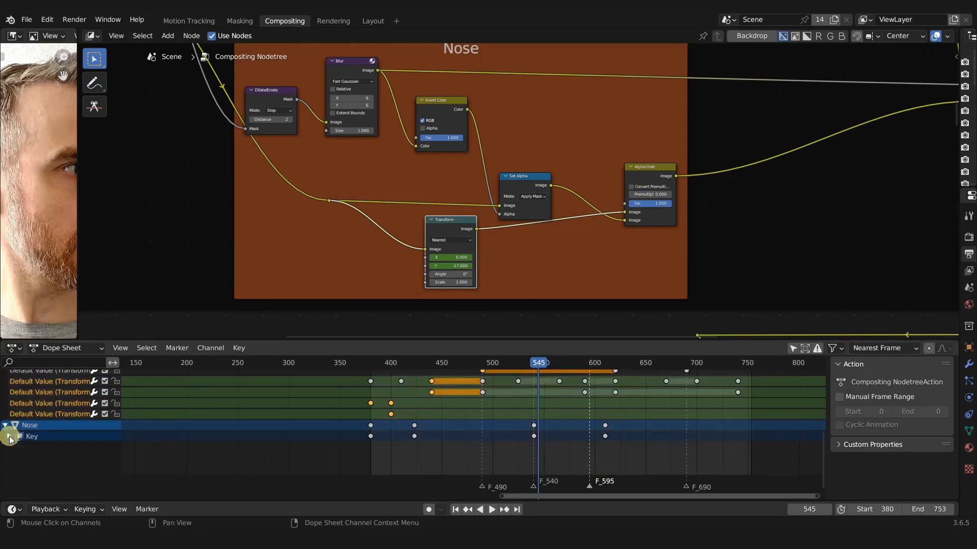
{"action": "left_click", "coordinate": [9, 437]}
{"action": "scroll", "coordinate": [53, 434], "scroll_direction": "up", "scroll_amount": 8}
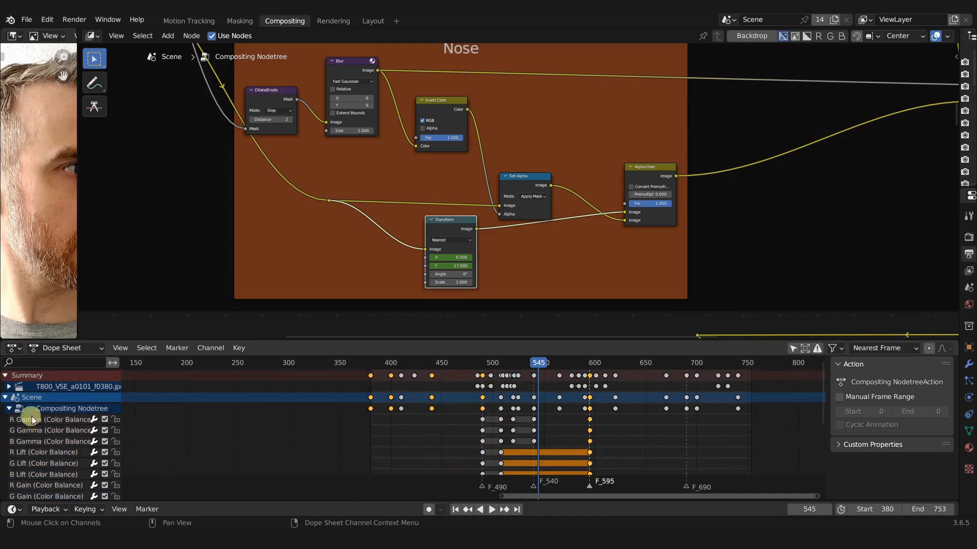
Restrict the Dope Sheet to the selected Nose Transform node's channels, then collapse the summary and shrink the editor
{"action": "left_click", "coordinate": [791, 349]}
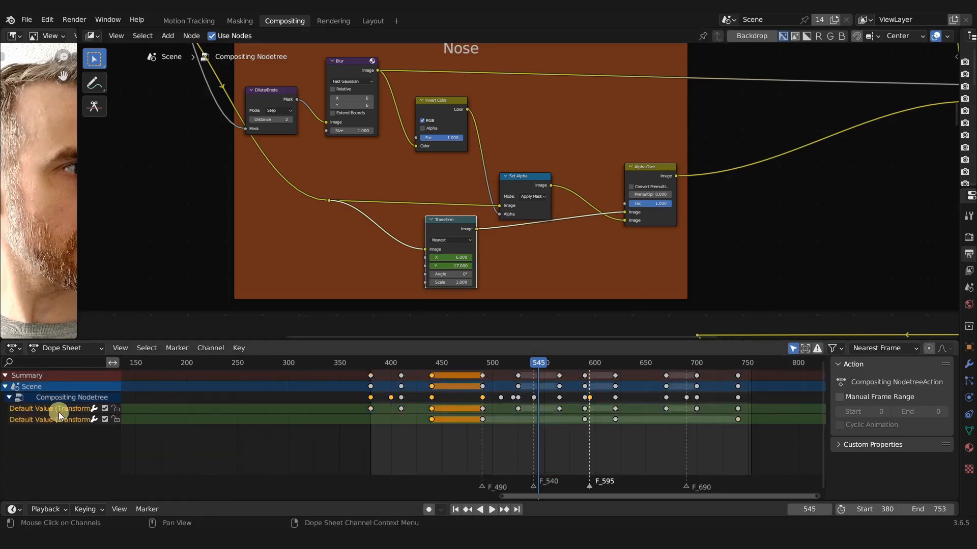
{"action": "left_click_drag", "start_coordinate": [446, 224], "coordinate": [447, 228]}
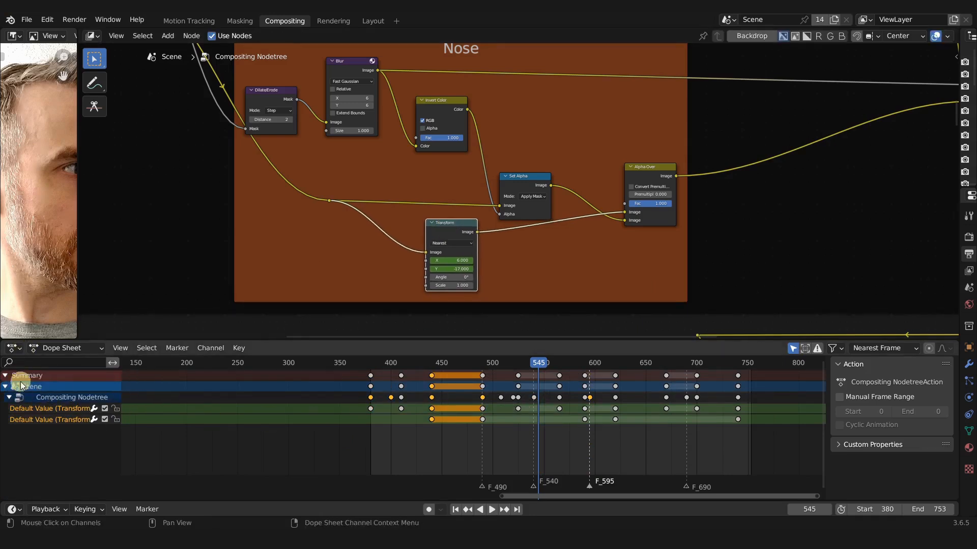
{"action": "left_click", "coordinate": [5, 377]}
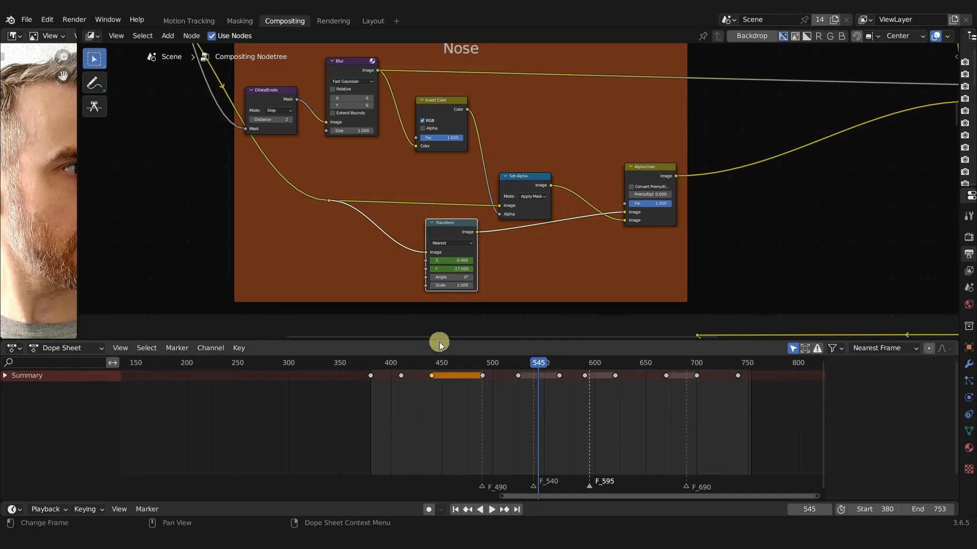
{"action": "left_click_drag", "start_coordinate": [438, 342], "coordinate": [447, 426]}
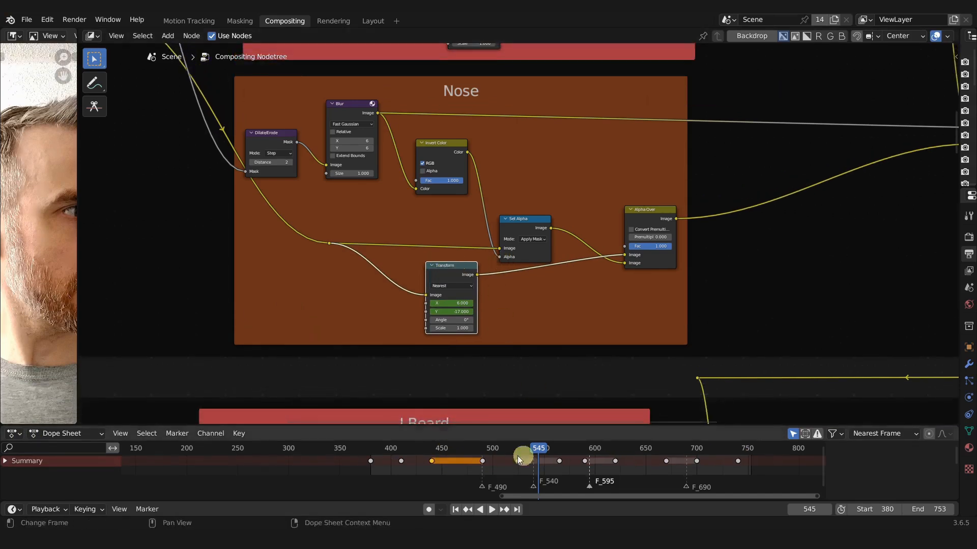
Widen the image viewer and zoom in on the face to check the nose at frame 545
{"action": "scroll", "coordinate": [474, 307], "scroll_direction": "down", "scroll_amount": 2}
{"action": "left_click_drag", "start_coordinate": [77, 303], "coordinate": [237, 301]}
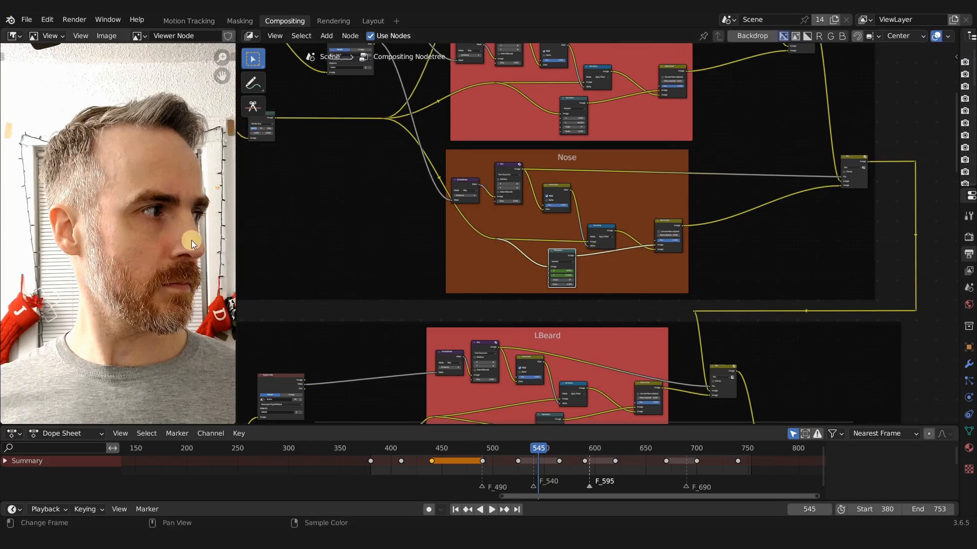
{"action": "scroll", "coordinate": [193, 239], "scroll_direction": "up", "scroll_amount": 2}
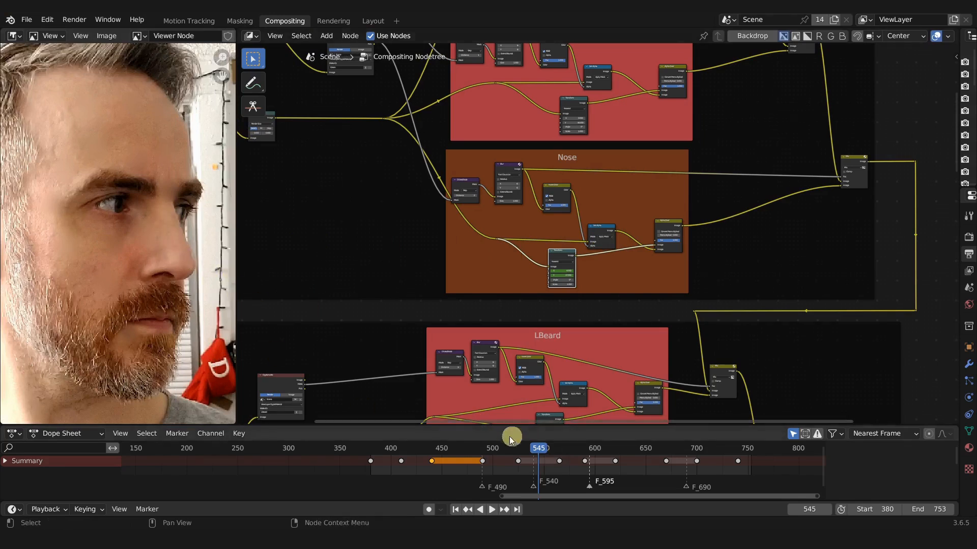
Bring the LBeard frame into view, render frame 689 and check the left beard in the viewer
{"action": "scroll", "coordinate": [578, 313], "scroll_direction": "up", "scroll_amount": 1}
{"action": "middle_click_drag", "start_coordinate": [584, 313], "coordinate": [655, 179]}
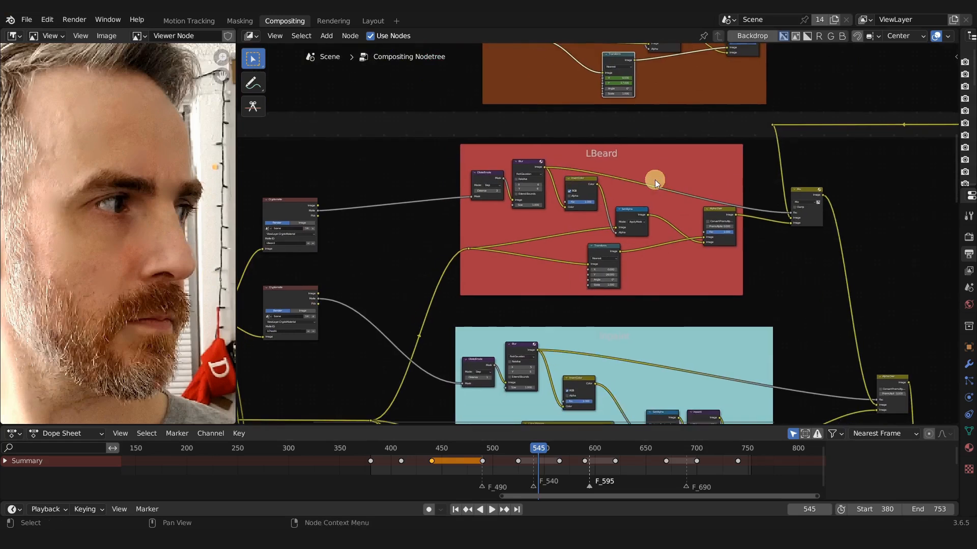
{"action": "left_click", "coordinate": [686, 450]}
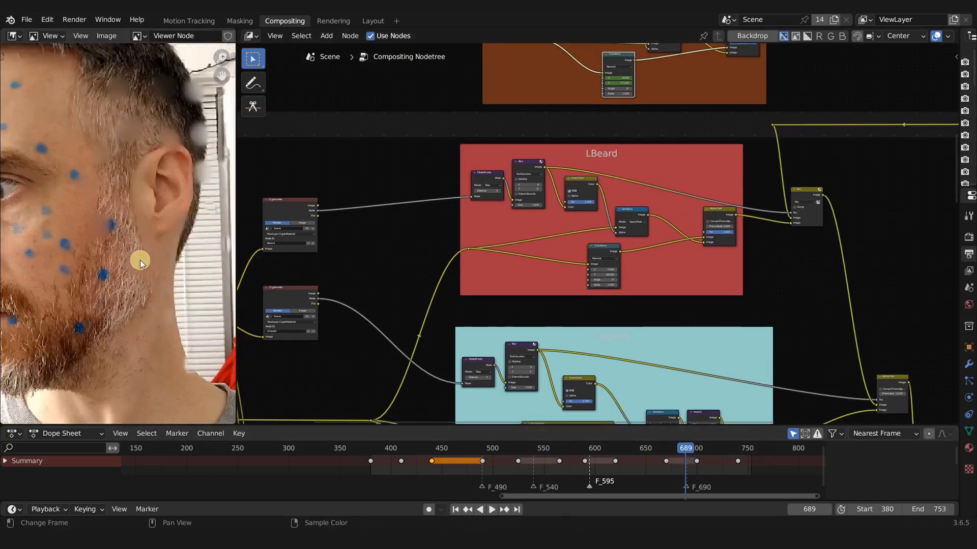
{"action": "key", "text": "F12"}
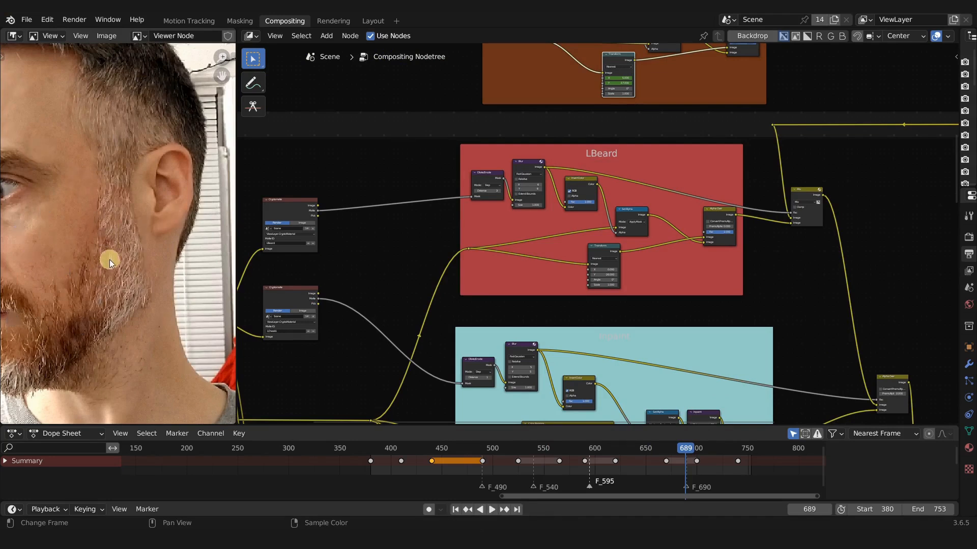
{"action": "middle_click_drag", "start_coordinate": [102, 263], "coordinate": [143, 251]}
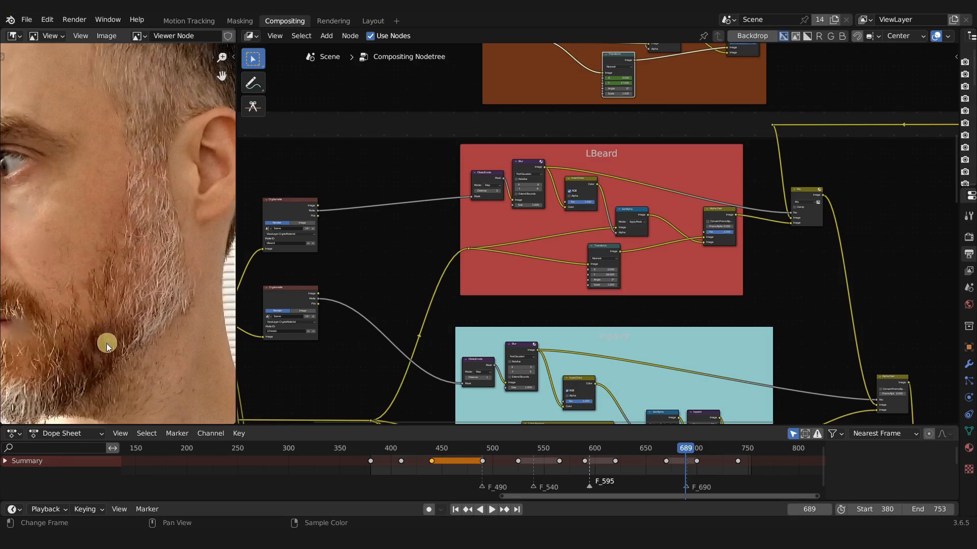
Examine the LBeard frame's nodes and compare them with the Nose frame's setup
{"action": "scroll", "coordinate": [621, 153], "scroll_direction": "up", "scroll_amount": 2}
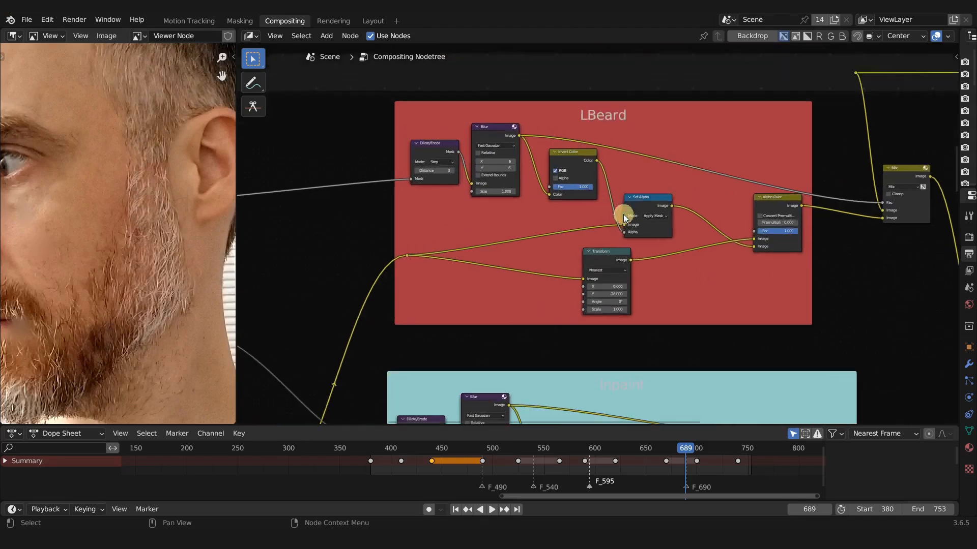
{"action": "scroll", "coordinate": [595, 244], "scroll_direction": "up", "scroll_amount": 1}
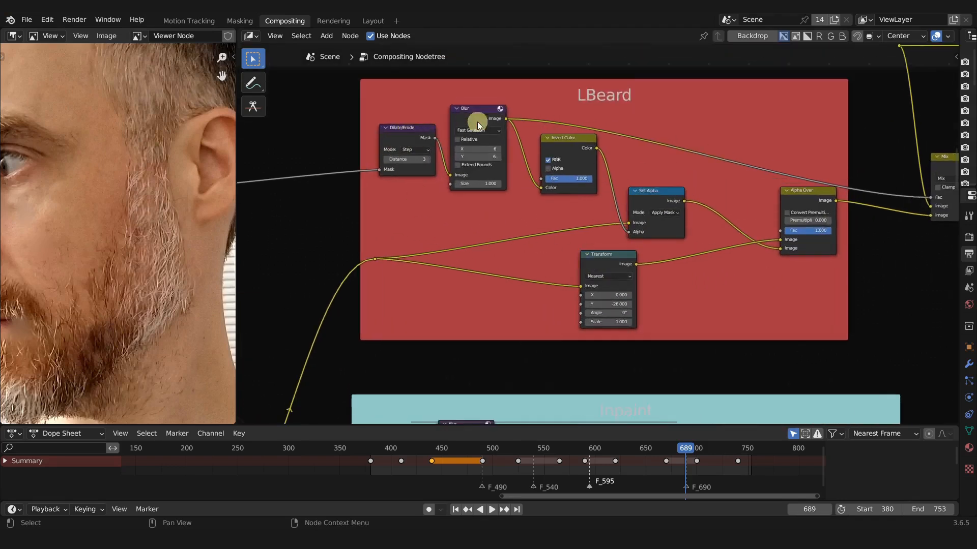
{"action": "scroll", "coordinate": [497, 146], "scroll_direction": "down", "scroll_amount": 2}
{"action": "middle_click_drag", "start_coordinate": [560, 136], "coordinate": [560, 352]}
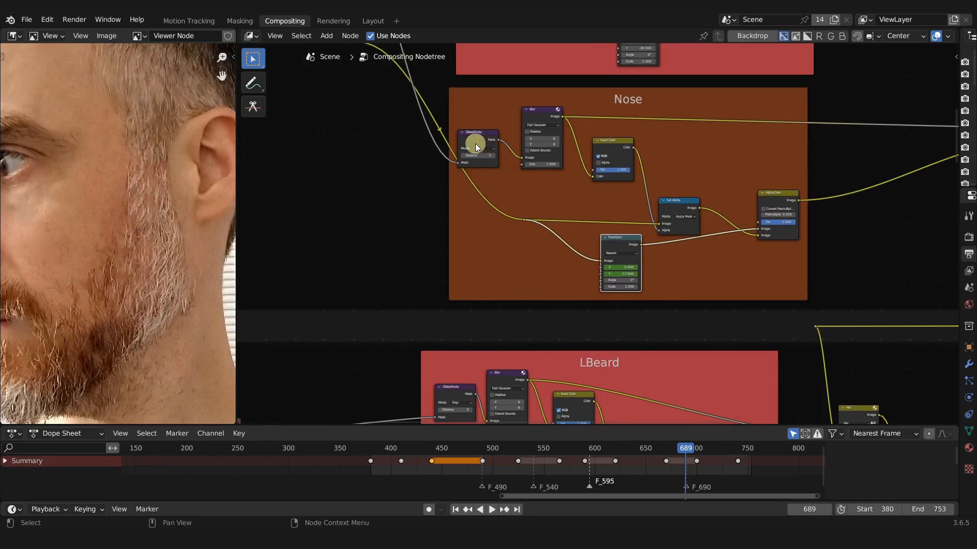
{"action": "middle_click_drag", "start_coordinate": [538, 253], "coordinate": [518, 106]}
{"action": "middle_click_drag", "start_coordinate": [563, 227], "coordinate": [547, 108]}
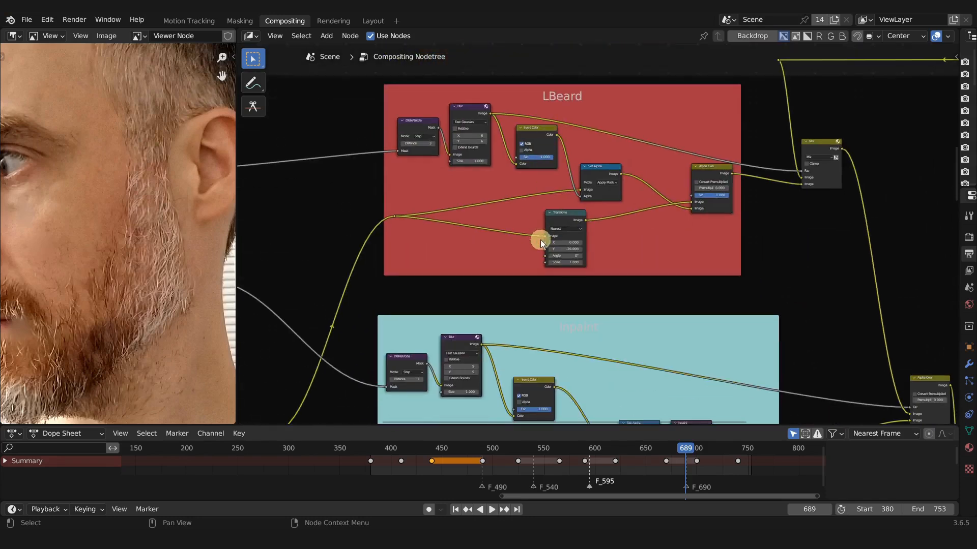
Examine the cyan Inpaint frame's chain, including its Color Balance, Set Alpha, Inpaint and final Blur nodes
{"action": "middle_click_drag", "start_coordinate": [527, 297], "coordinate": [527, 122]}
{"action": "scroll", "coordinate": [547, 218], "scroll_direction": "up", "scroll_amount": 5}
{"action": "middle_click_drag", "start_coordinate": [573, 200], "coordinate": [653, 153]}
{"action": "scroll", "coordinate": [651, 155], "scroll_direction": "up", "scroll_amount": 1}
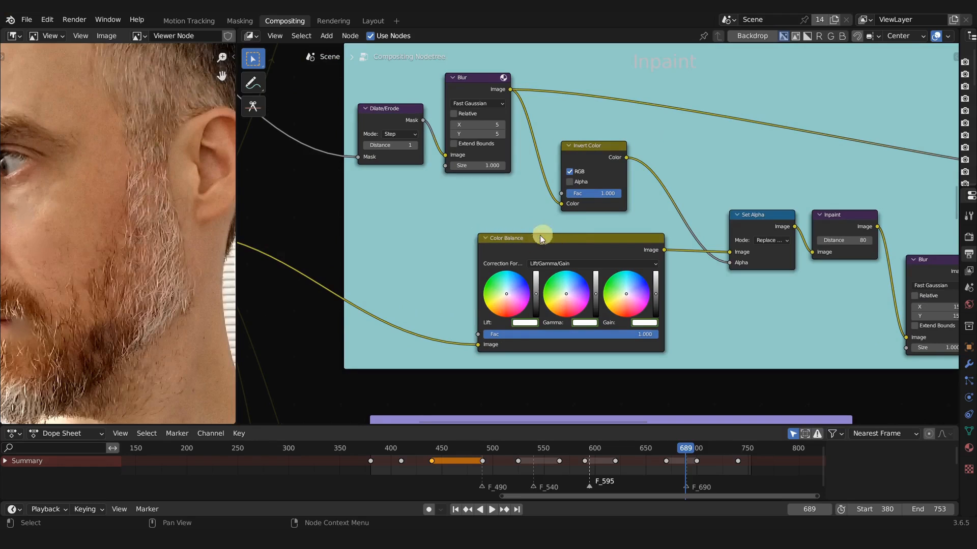
{"action": "scroll", "coordinate": [540, 239], "scroll_direction": "down", "scroll_amount": 3}
{"action": "middle_click_drag", "start_coordinate": [591, 231], "coordinate": [525, 218]}
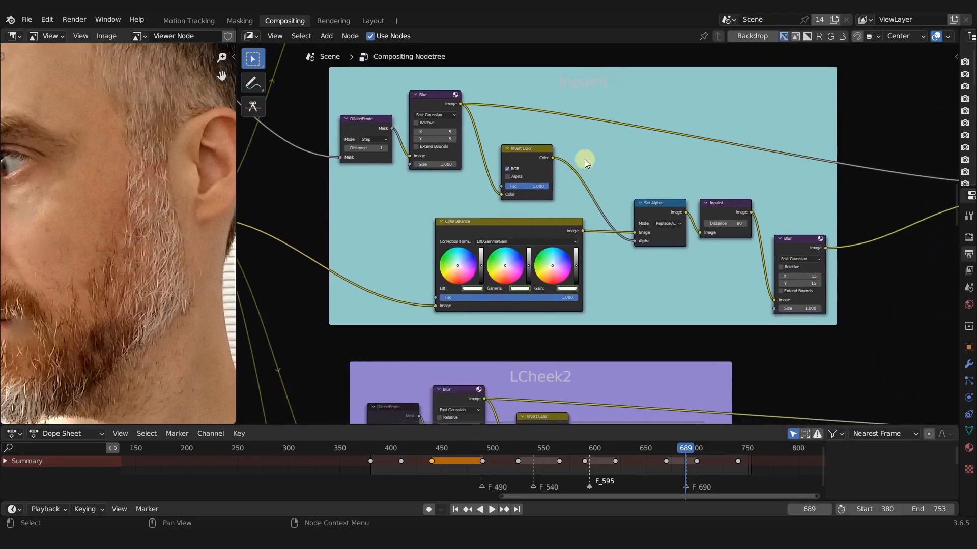
Look over the stacked patch frames in both sections of the node tree
{"action": "scroll", "coordinate": [630, 152], "scroll_direction": "down", "scroll_amount": 5}
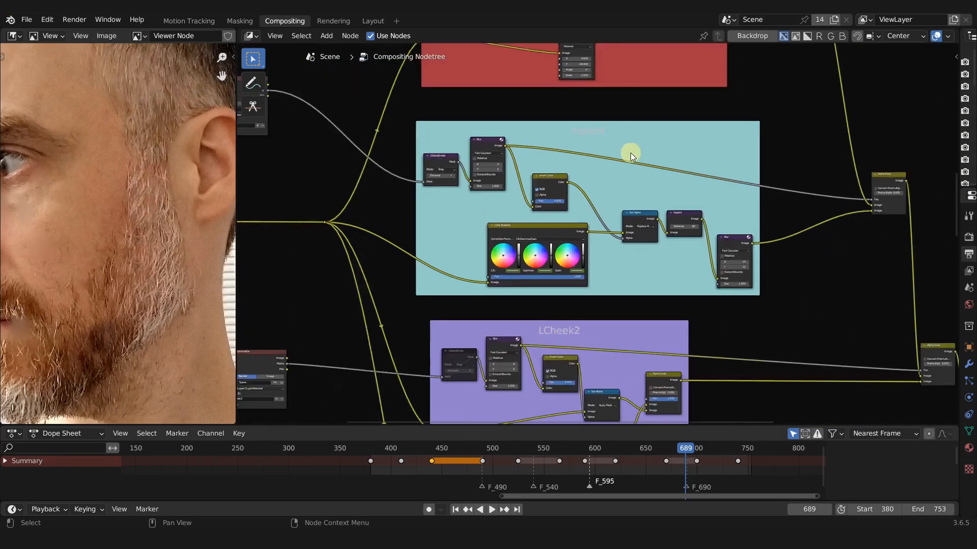
{"action": "middle_click_drag", "start_coordinate": [627, 155], "coordinate": [626, 255]}
{"action": "scroll", "coordinate": [626, 267], "scroll_direction": "down", "scroll_amount": 2}
{"action": "scroll", "coordinate": [626, 267], "scroll_direction": "down", "scroll_amount": 1}
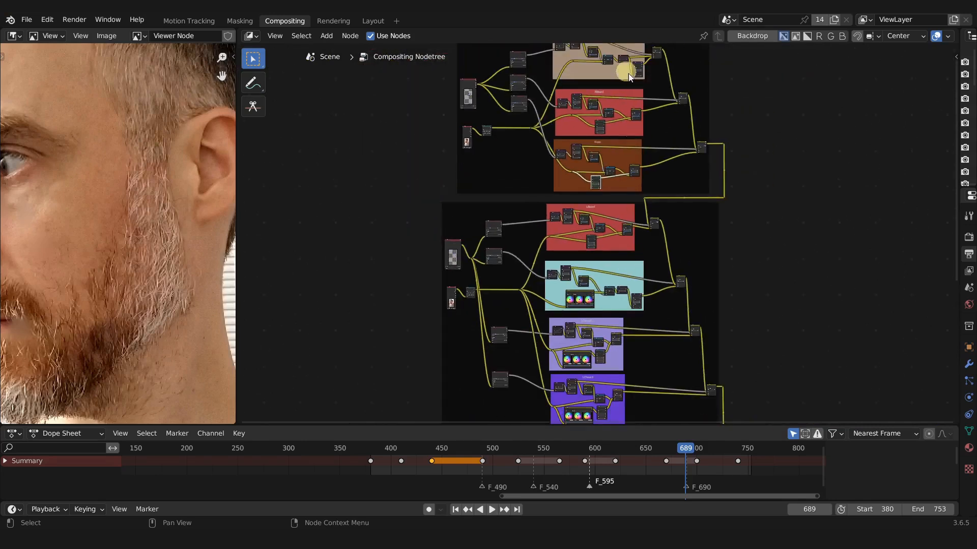
{"action": "middle_click_drag", "start_coordinate": [606, 69], "coordinate": [604, 131]}
{"action": "left_click", "coordinate": [602, 90]}
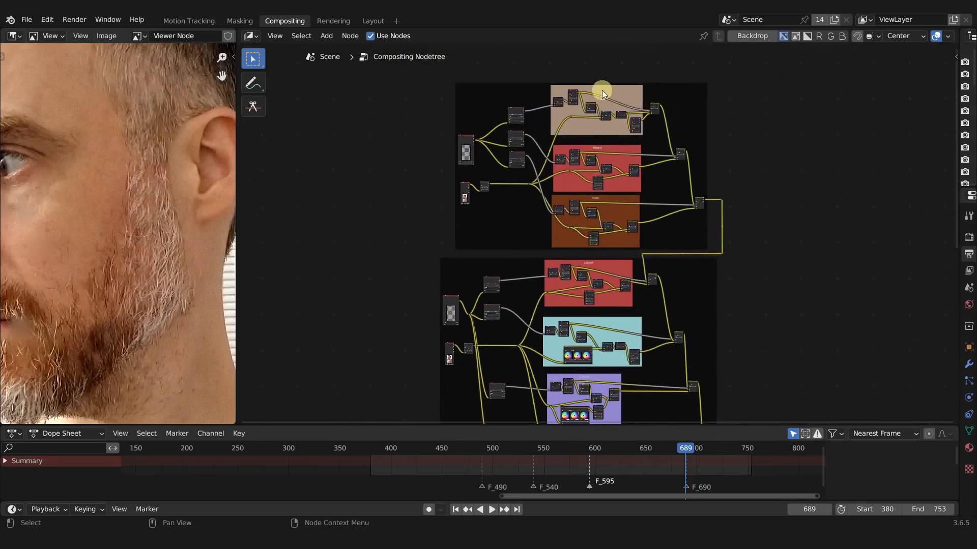
Relabel the cyan Inpaint frame as LCheek1
{"action": "middle_click_drag", "start_coordinate": [612, 325], "coordinate": [656, 239]}
{"action": "scroll", "coordinate": [584, 186], "scroll_direction": "up", "scroll_amount": 7}
{"action": "scroll", "coordinate": [582, 196], "scroll_direction": "up", "scroll_amount": 9}
{"action": "scroll", "coordinate": [563, 174], "scroll_direction": "up", "scroll_amount": 4}
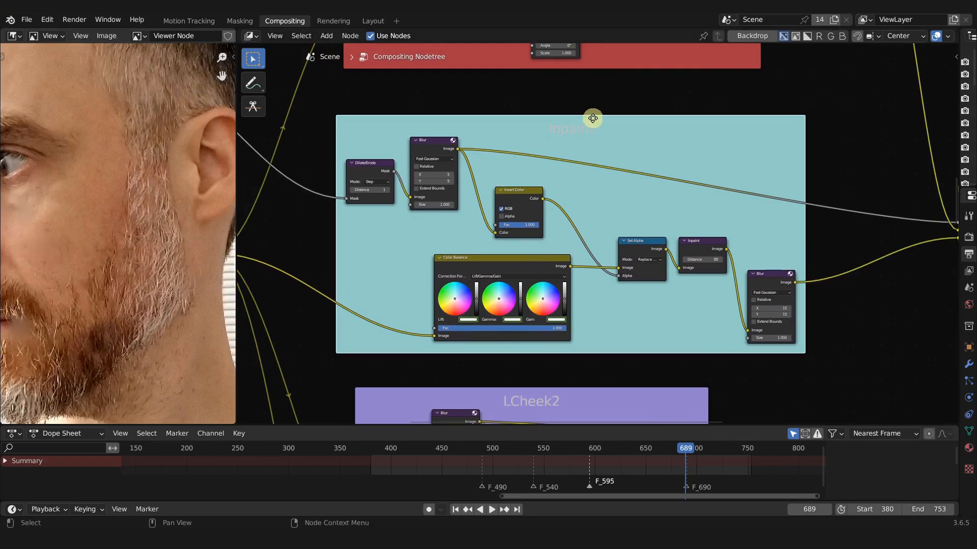
{"action": "key", "text": "n"}
{"action": "left_click", "coordinate": [901, 105]}
{"action": "type", "text": "LCheek1"}
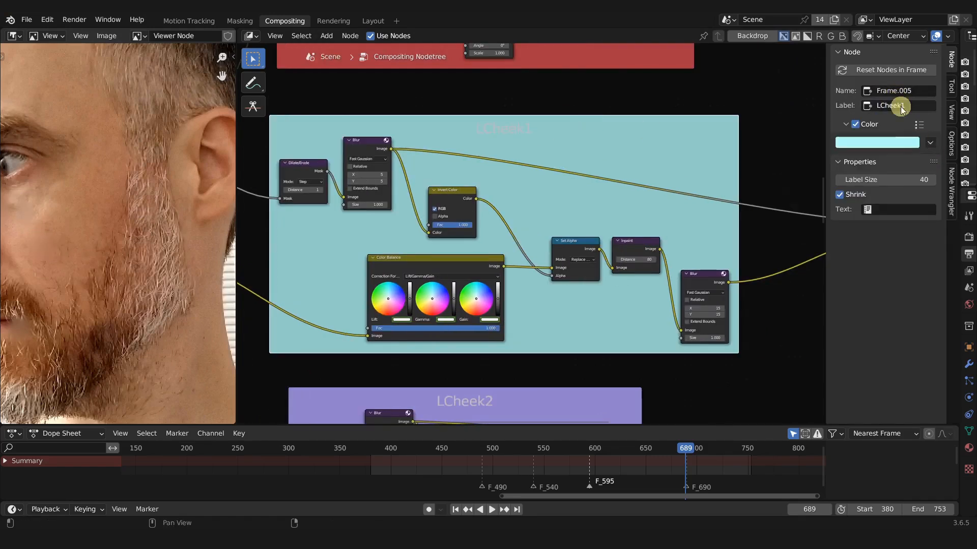
{"action": "type", "text": "n"}
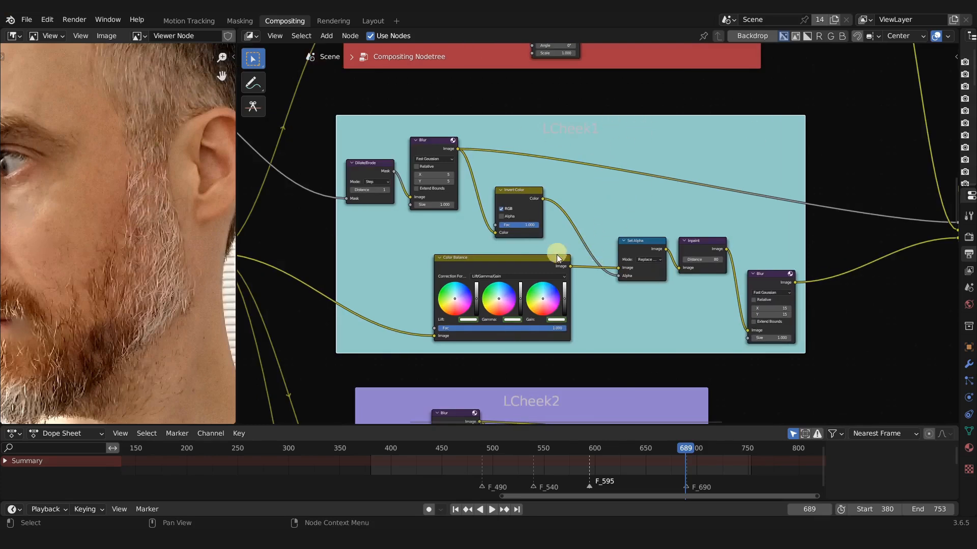
Compare the face around frame 520 with the LCheek1 frame's Color Balance node muted and enabled
{"action": "left_click", "coordinate": [505, 264]}
{"action": "key", "text": "m"}
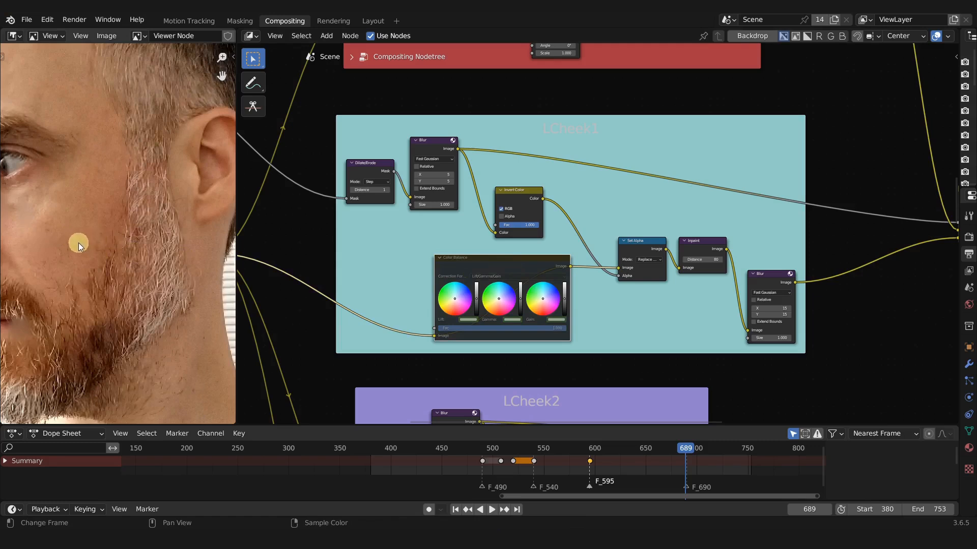
{"action": "left_click", "coordinate": [524, 450]}
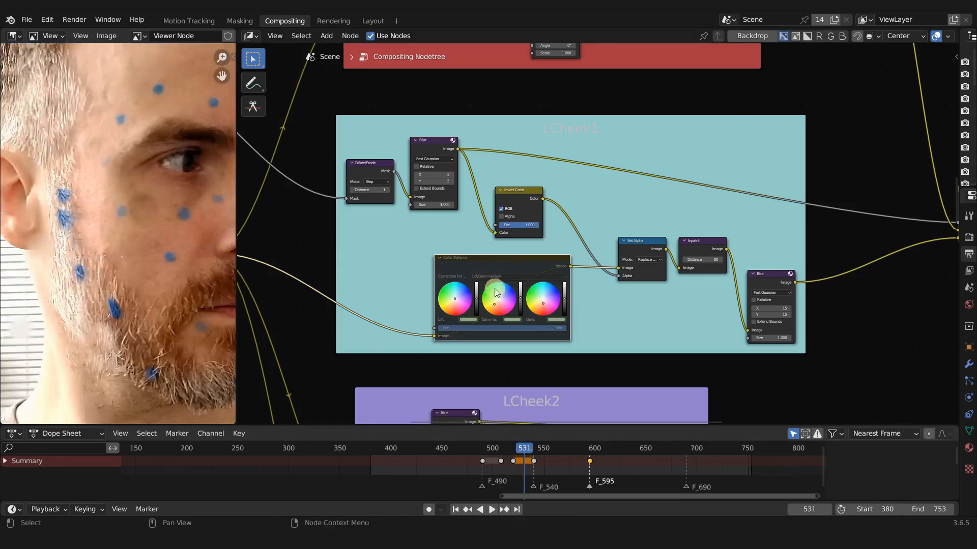
{"action": "scroll", "coordinate": [522, 462], "scroll_direction": "up", "scroll_amount": 3}
{"action": "scroll", "coordinate": [524, 462], "scroll_direction": "up", "scroll_amount": 7}
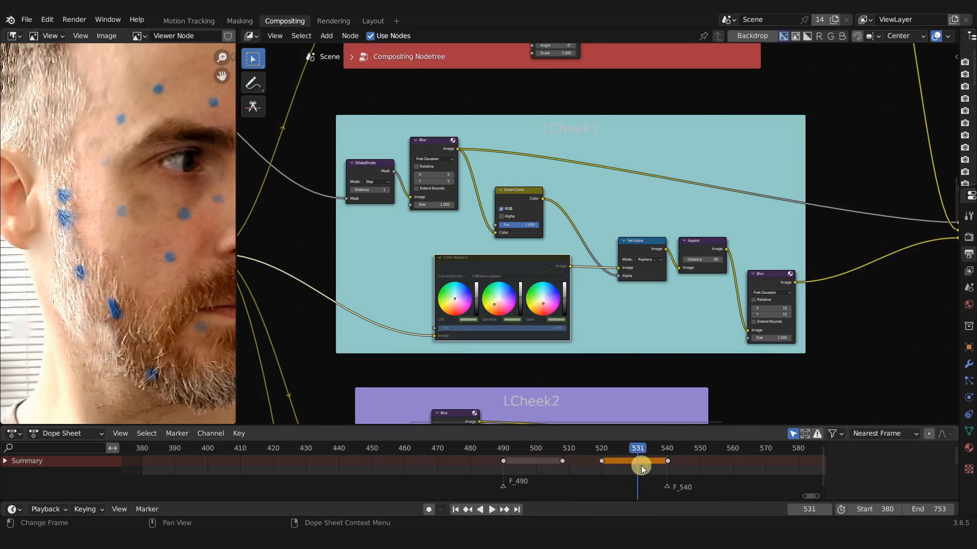
{"action": "scroll", "coordinate": [191, 240], "scroll_direction": "down", "scroll_amount": 3}
{"action": "scroll", "coordinate": [186, 239], "scroll_direction": "up", "scroll_amount": 3}
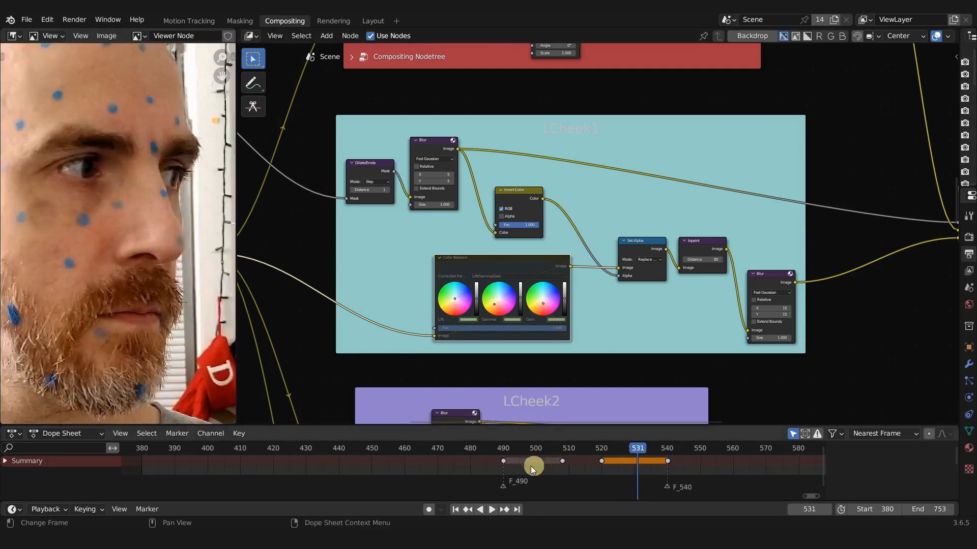
{"action": "left_click_drag", "start_coordinate": [614, 449], "coordinate": [602, 449]}
{"action": "scroll", "coordinate": [180, 243], "scroll_direction": "up", "scroll_amount": 3}
{"action": "middle_click_drag", "start_coordinate": [181, 243], "coordinate": [161, 237]}
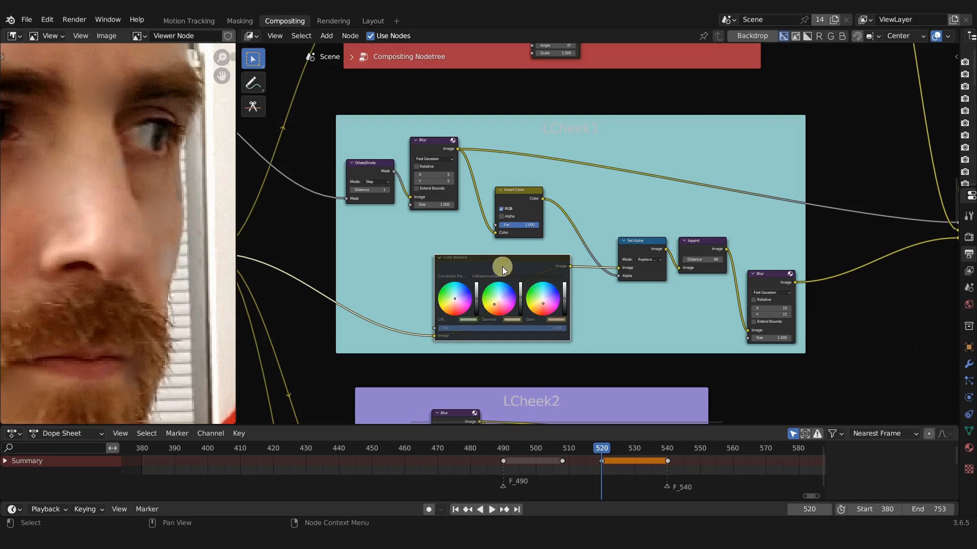
{"action": "key", "text": "m"}
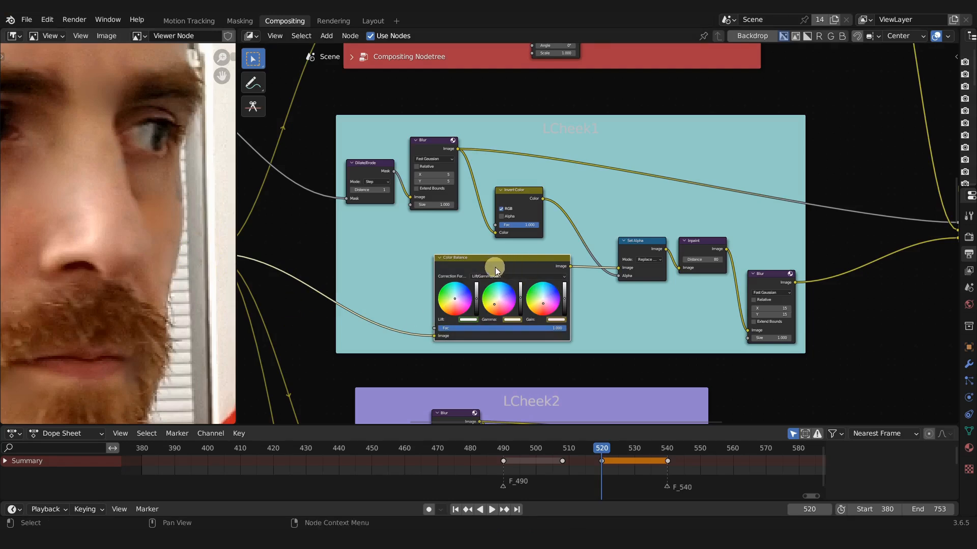
Lower the gain brightness slightly in the LCheek1 Color Balance node and keyframe the gain at frame 520
{"action": "scroll", "coordinate": [496, 267], "scroll_direction": "down", "scroll_amount": 3}
{"action": "middle_click_drag", "start_coordinate": [528, 255], "coordinate": [506, 246]}
{"action": "scroll", "coordinate": [585, 251], "scroll_direction": "up", "scroll_amount": 3}
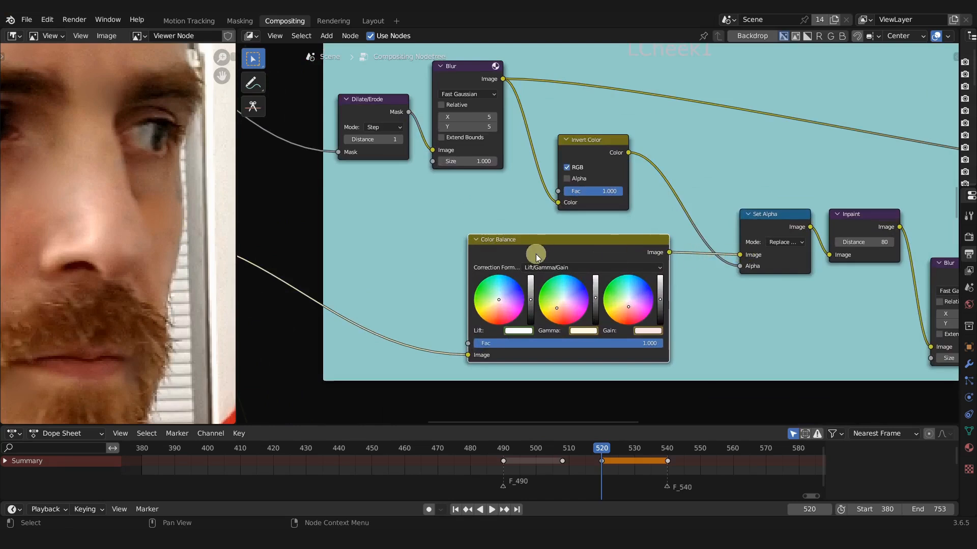
{"action": "left_click_drag", "start_coordinate": [554, 252], "coordinate": [496, 247]}
{"action": "scroll", "coordinate": [569, 298], "scroll_direction": "up", "scroll_amount": 2}
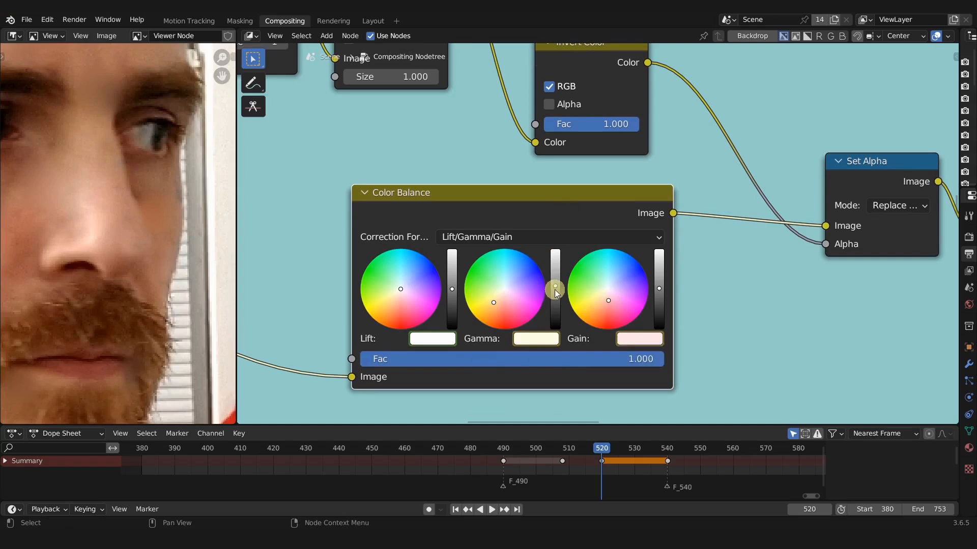
{"action": "left_click", "coordinate": [659, 290]}
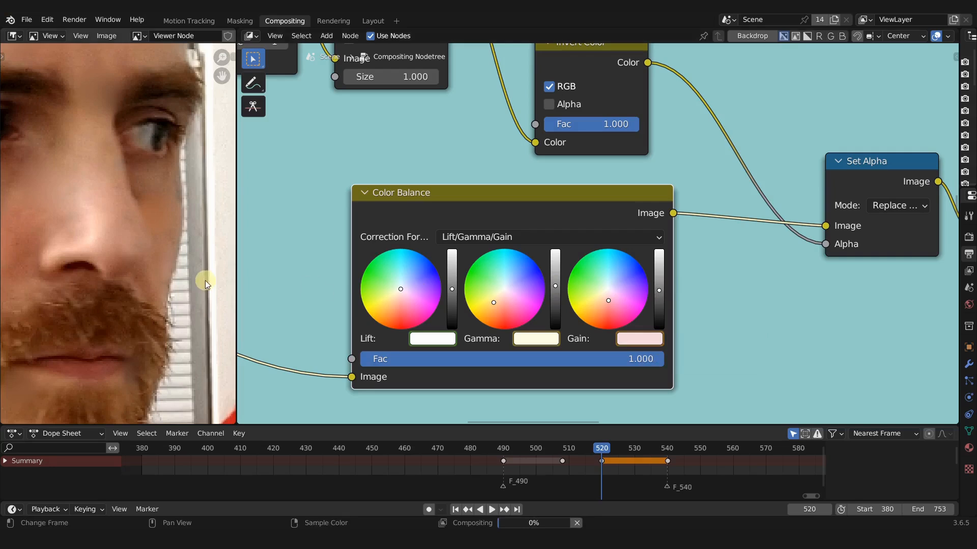
{"action": "scroll", "coordinate": [170, 251], "scroll_direction": "down", "scroll_amount": 4}
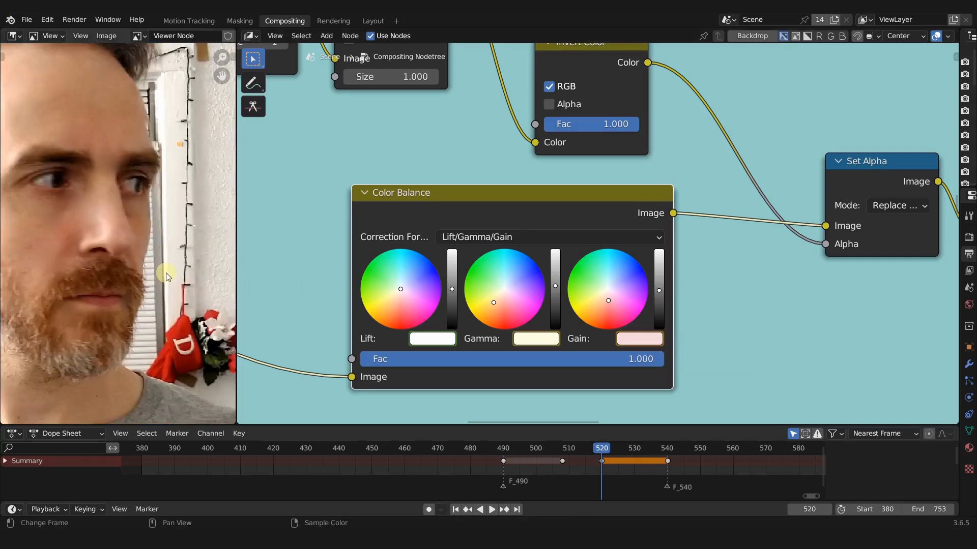
{"action": "scroll", "coordinate": [158, 265], "scroll_direction": "up", "scroll_amount": 3}
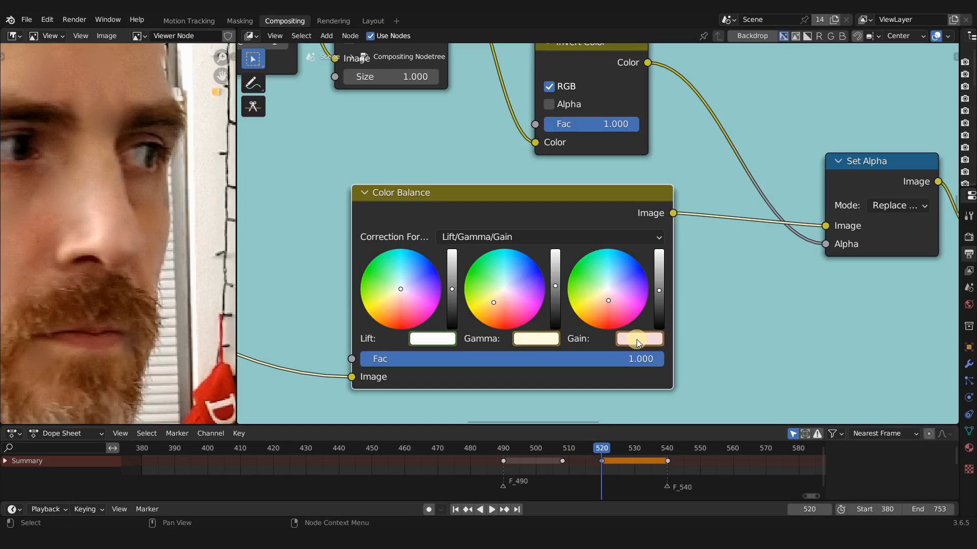
{"action": "key", "text": "i"}
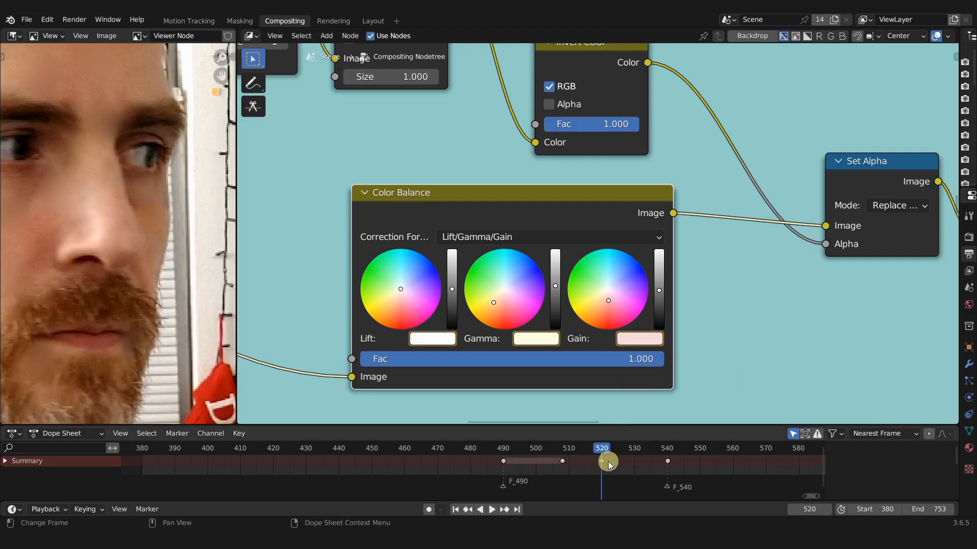
Duplicate the Color Balance keyframe from frame 520 to frame 540
{"action": "middle_click_drag", "start_coordinate": [609, 461], "coordinate": [471, 469], "text": "ctrl"}
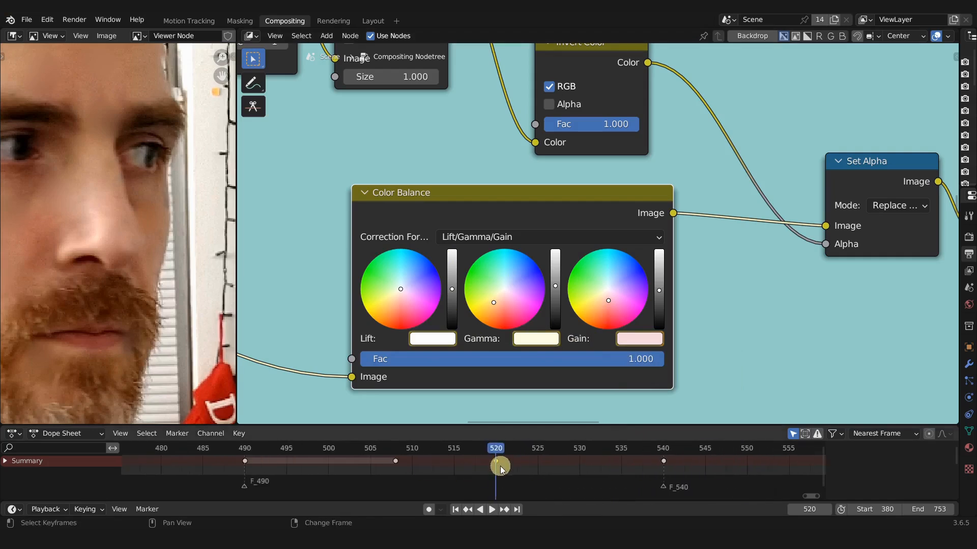
{"action": "left_click_drag", "start_coordinate": [499, 466], "coordinate": [589, 469]}
{"action": "left_click", "coordinate": [663, 468]}
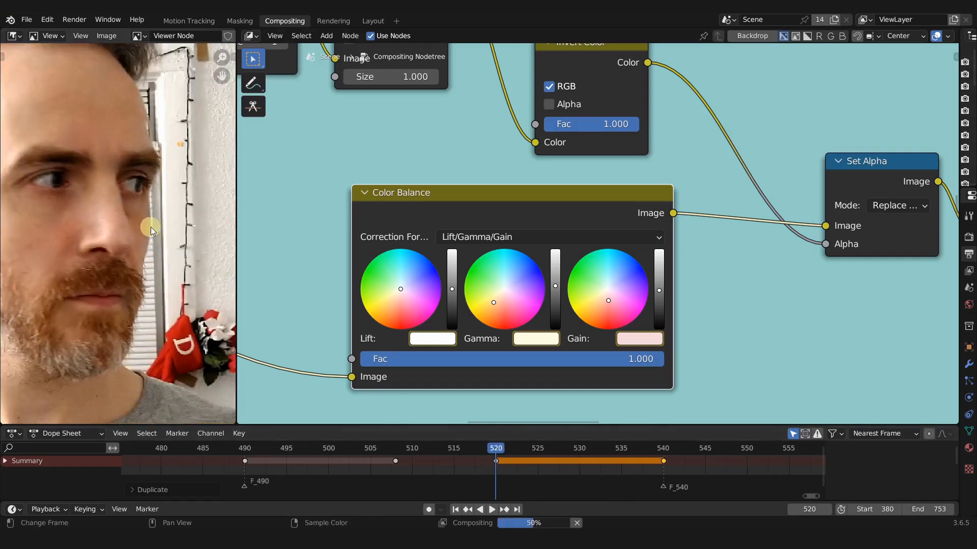
Check the color correction at frames 525, 536 and 595
{"action": "left_click_drag", "start_coordinate": [536, 446], "coordinate": [590, 451]}
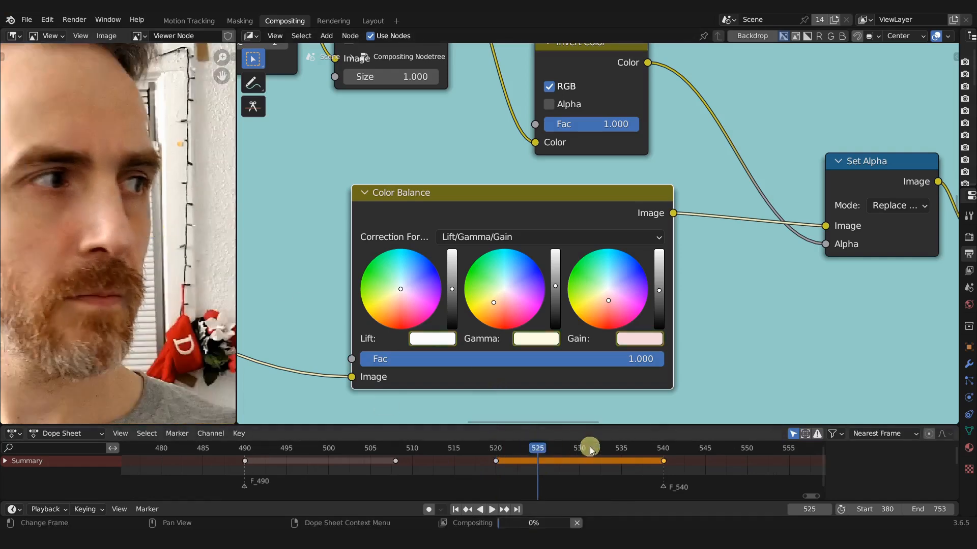
{"action": "left_click", "coordinate": [630, 445]}
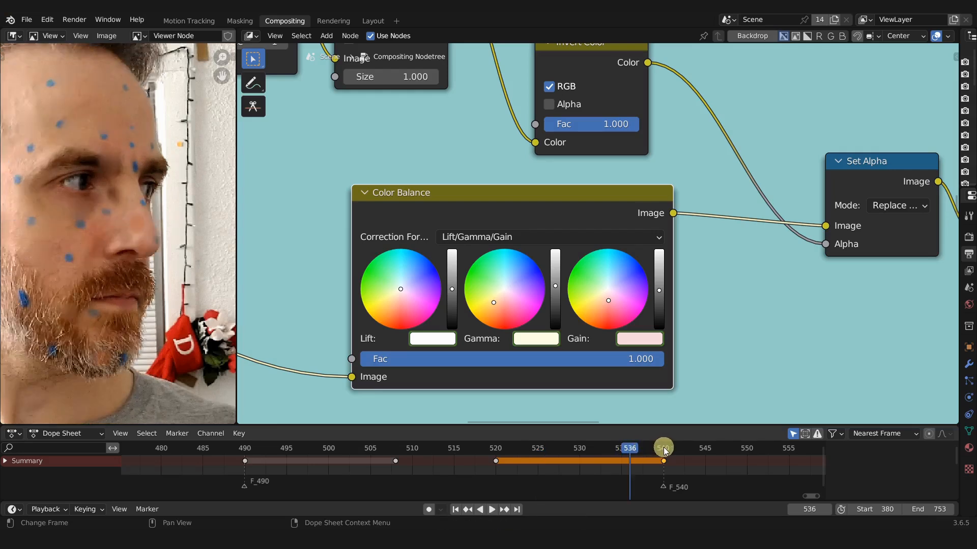
{"action": "scroll", "coordinate": [676, 462], "scroll_direction": "down", "scroll_amount": 16}
{"action": "middle_click_drag", "start_coordinate": [672, 459], "coordinate": [518, 461]}
{"action": "scroll", "coordinate": [450, 463], "scroll_direction": "up", "scroll_amount": 11}
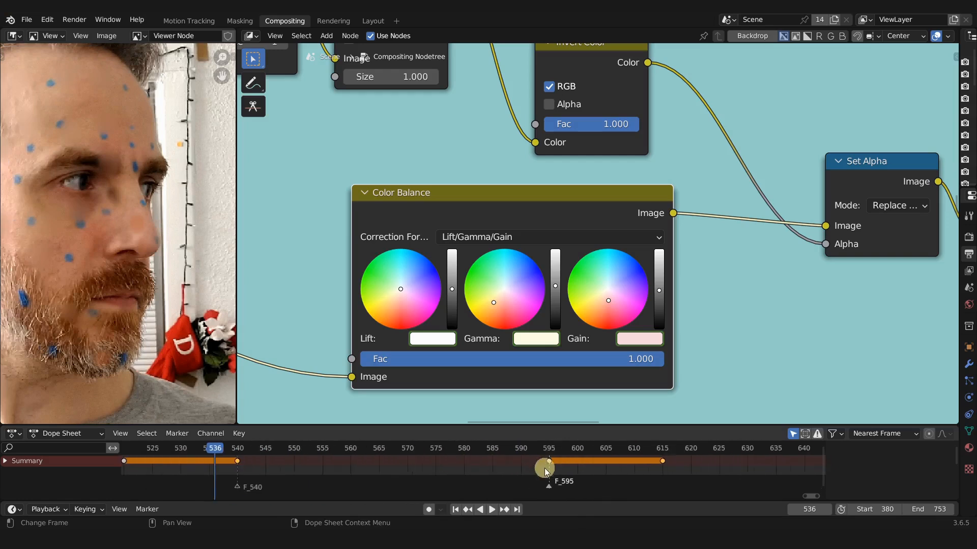
{"action": "scroll", "coordinate": [544, 468], "scroll_direction": "up", "scroll_amount": 2}
{"action": "left_click", "coordinate": [562, 446]}
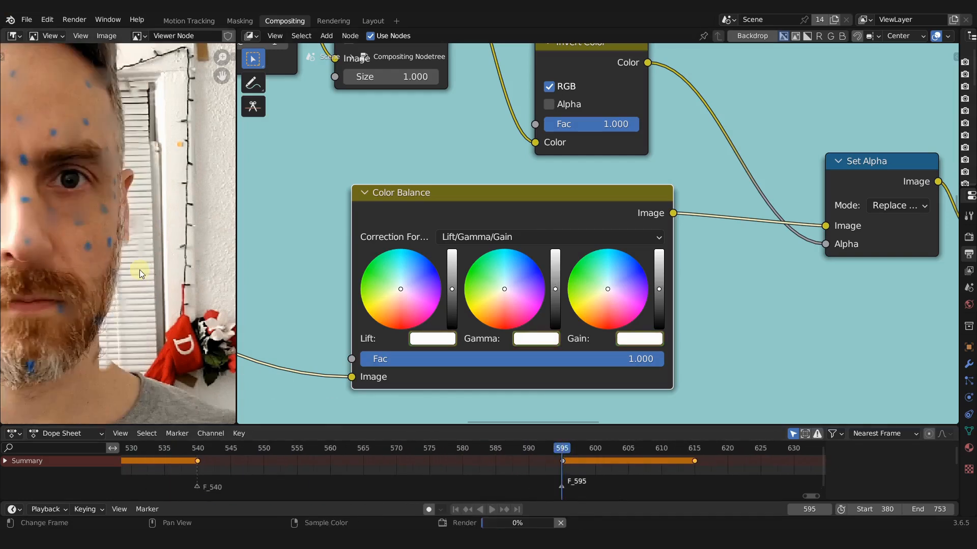
Render frame 570 and move the Color Balance keyframe from frame 540 to frame 570
{"action": "left_click", "coordinate": [395, 445]}
{"action": "key", "text": "F12"}
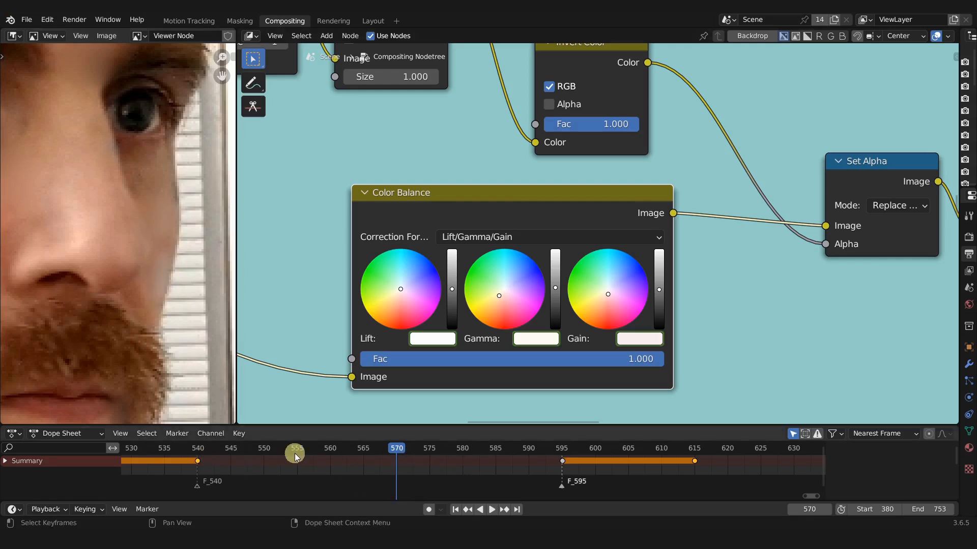
{"action": "scroll", "coordinate": [297, 454], "scroll_direction": "down", "scroll_amount": 1}
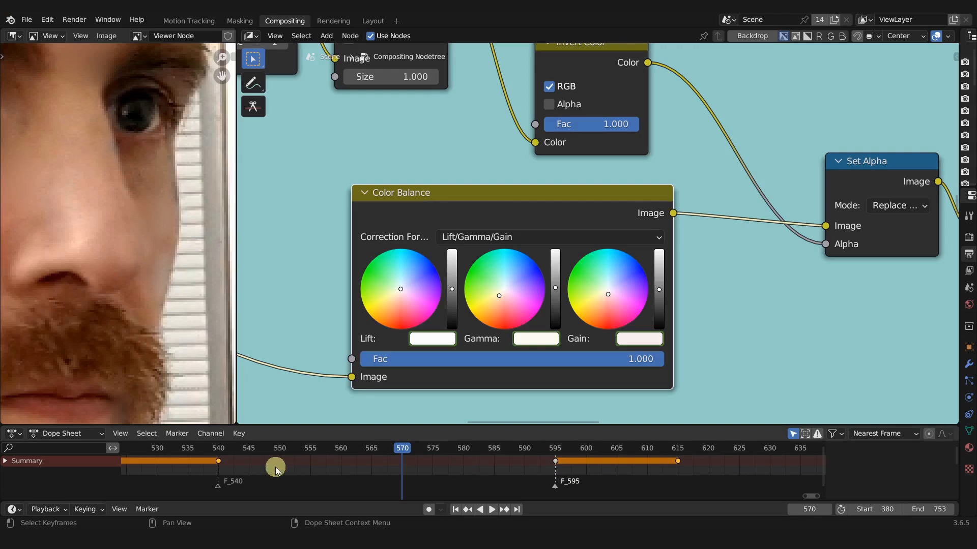
{"action": "left_click_drag", "start_coordinate": [218, 461], "coordinate": [401, 463]}
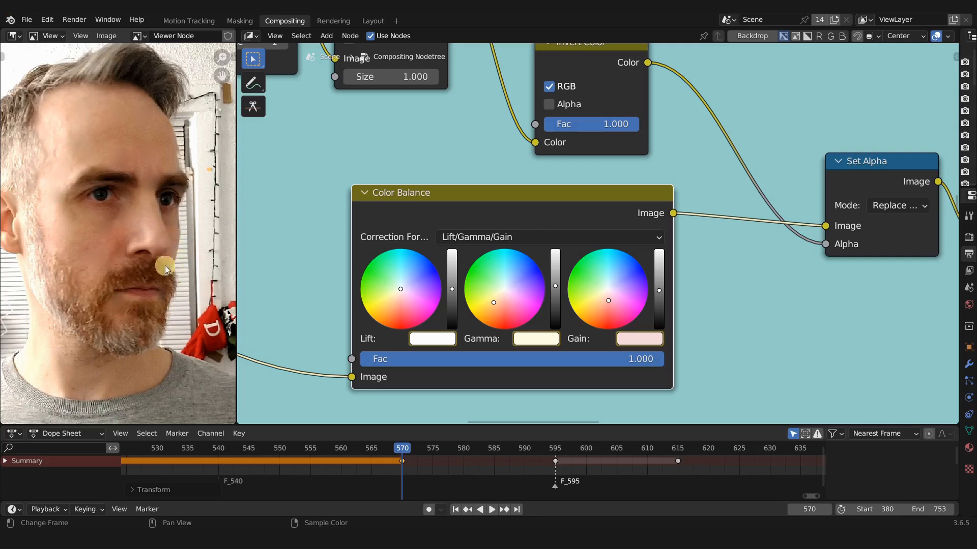
Render frames 580, 590 and 595 to check how the cheek correction fades out
{"action": "middle_click_drag", "start_coordinate": [476, 472], "coordinate": [358, 469], "text": "ctrl"}
{"action": "left_click", "coordinate": [381, 449]}
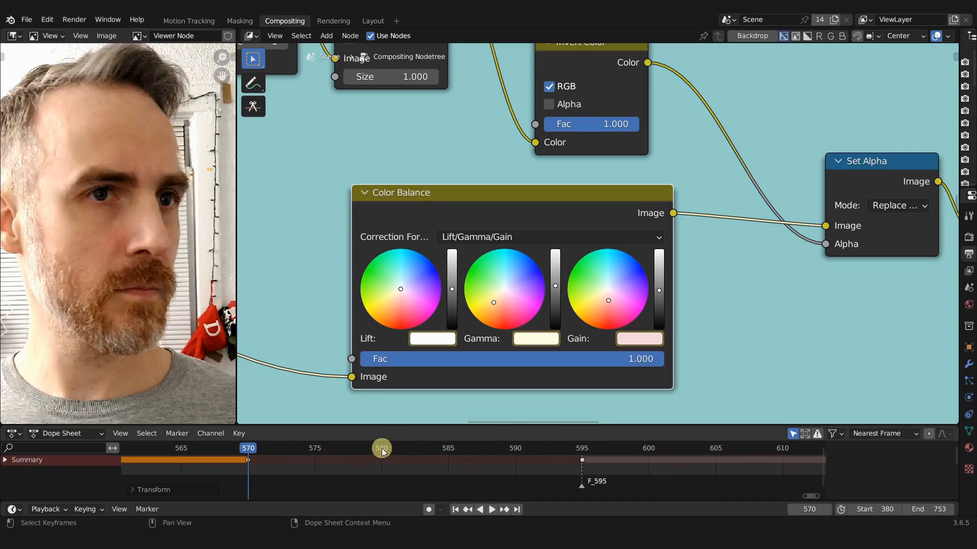
{"action": "key", "text": "space"}
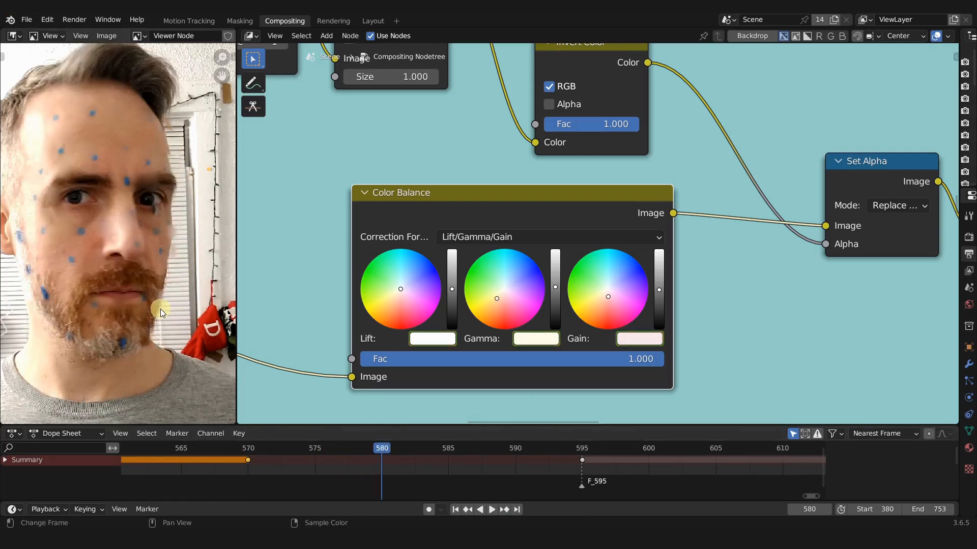
{"action": "key", "text": "F12"}
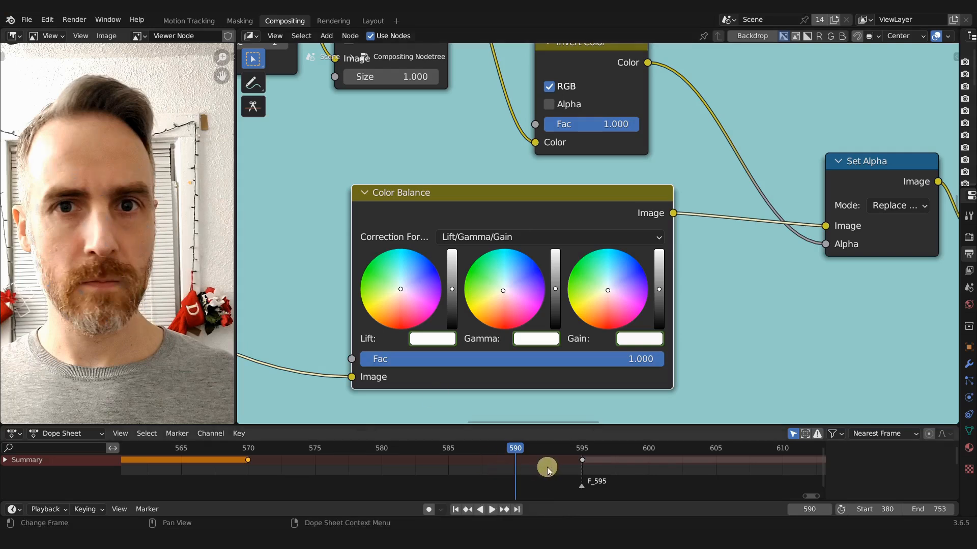
{"action": "scroll", "coordinate": [549, 468], "scroll_direction": "down", "scroll_amount": 3}
{"action": "left_click", "coordinate": [560, 449]}
{"action": "middle_click_drag", "start_coordinate": [568, 462], "coordinate": [418, 463]}
{"action": "key", "text": "F12"}
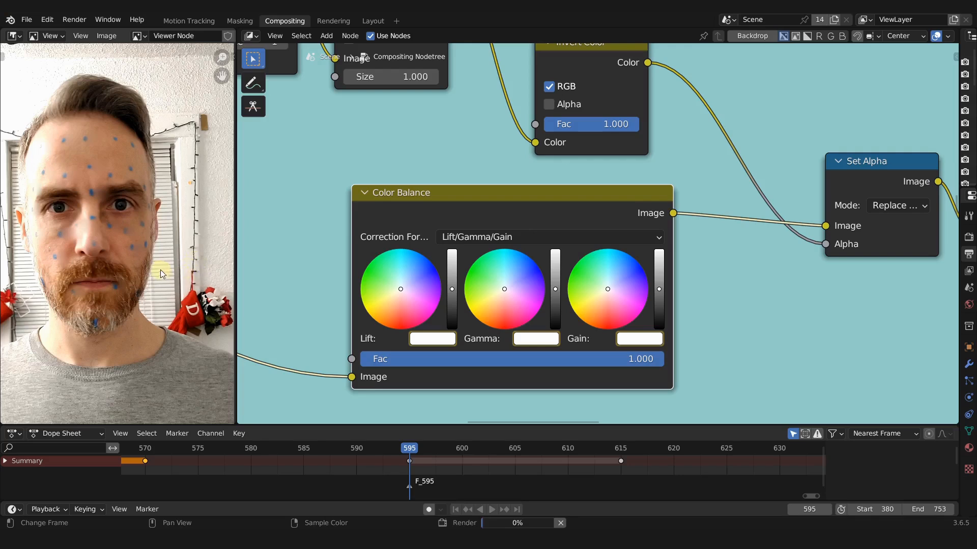
{"action": "scroll", "coordinate": [66, 239], "scroll_direction": "up", "scroll_amount": 2}
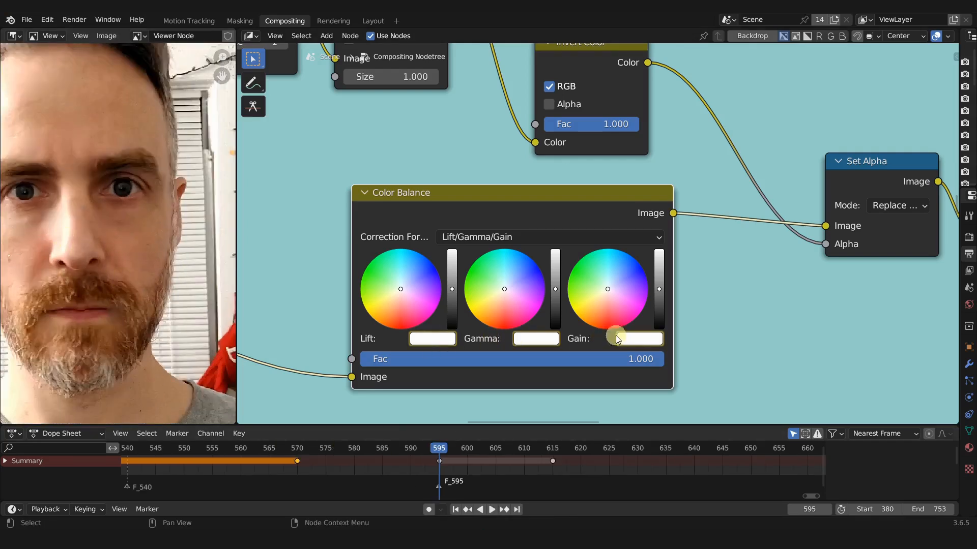
Bring the LCheek2 frame into view and select its Color Balance node to inspect its keyframes
{"action": "scroll", "coordinate": [566, 337], "scroll_direction": "down", "scroll_amount": 5}
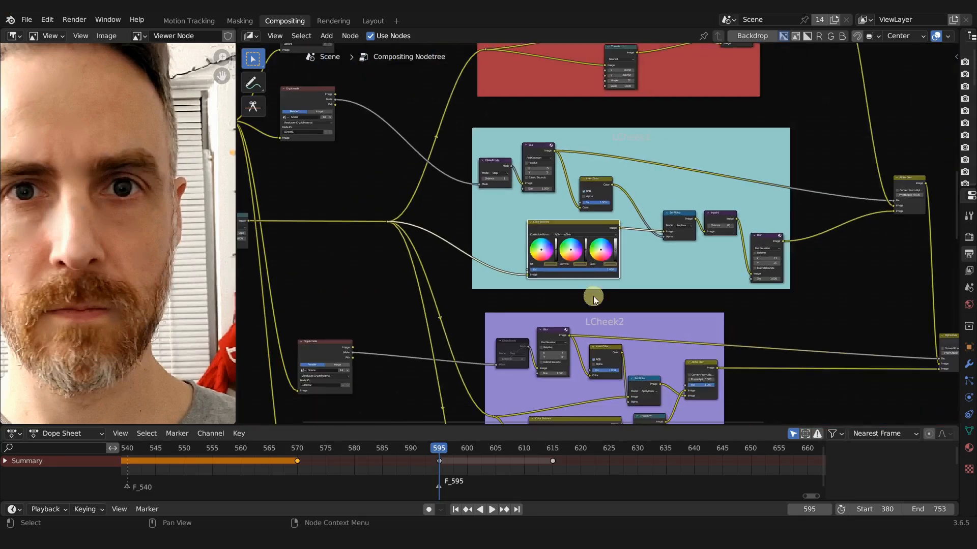
{"action": "middle_click_drag", "start_coordinate": [613, 303], "coordinate": [563, 198]}
{"action": "scroll", "coordinate": [564, 198], "scroll_direction": "up", "scroll_amount": 5}
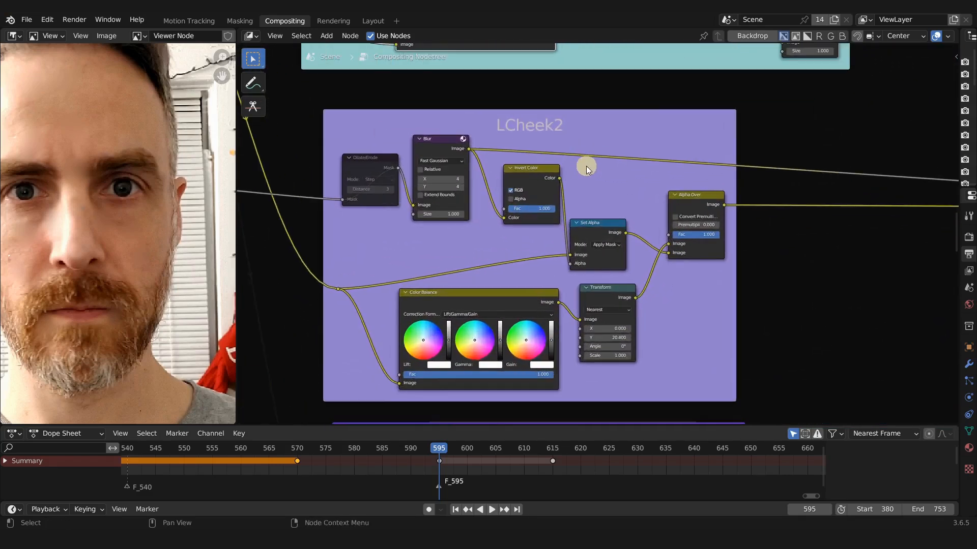
{"action": "middle_click_drag", "start_coordinate": [519, 263], "coordinate": [545, 234]}
{"action": "left_click", "coordinate": [480, 290]}
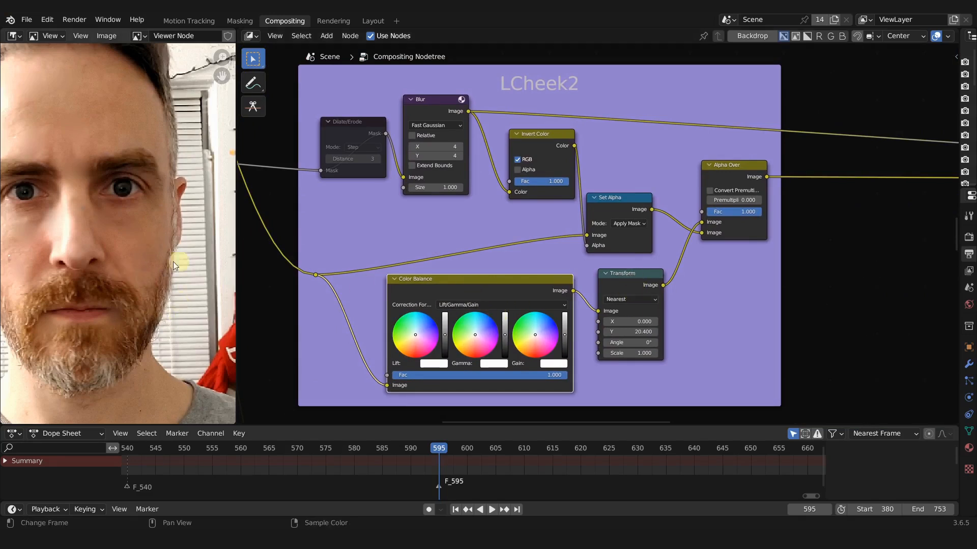
Mute the Color Balance node in the LCheek2 frame
{"action": "scroll", "coordinate": [489, 302], "scroll_direction": "up", "scroll_amount": 2}
{"action": "middle_click_drag", "start_coordinate": [493, 307], "coordinate": [557, 194]}
{"action": "scroll", "coordinate": [402, 335], "scroll_direction": "up", "scroll_amount": 1}
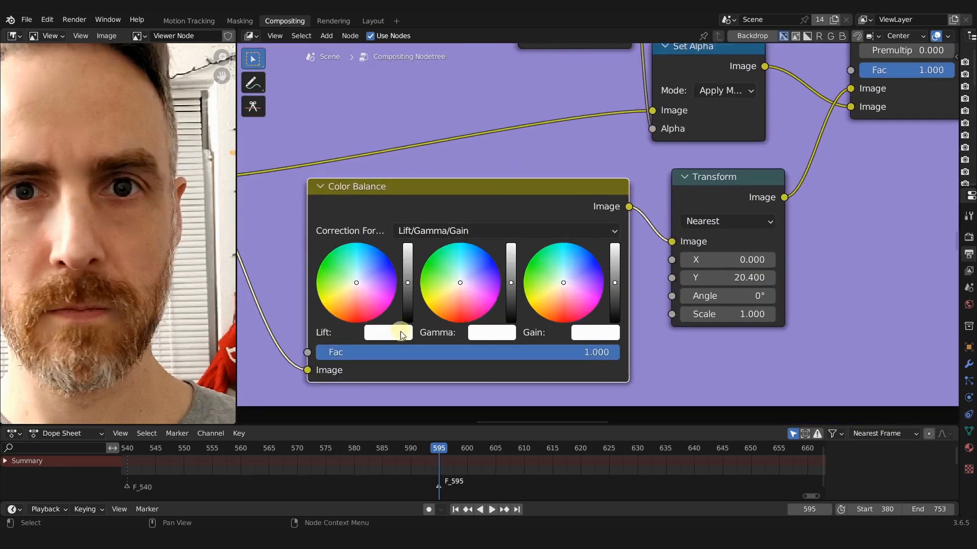
{"action": "key", "text": "m"}
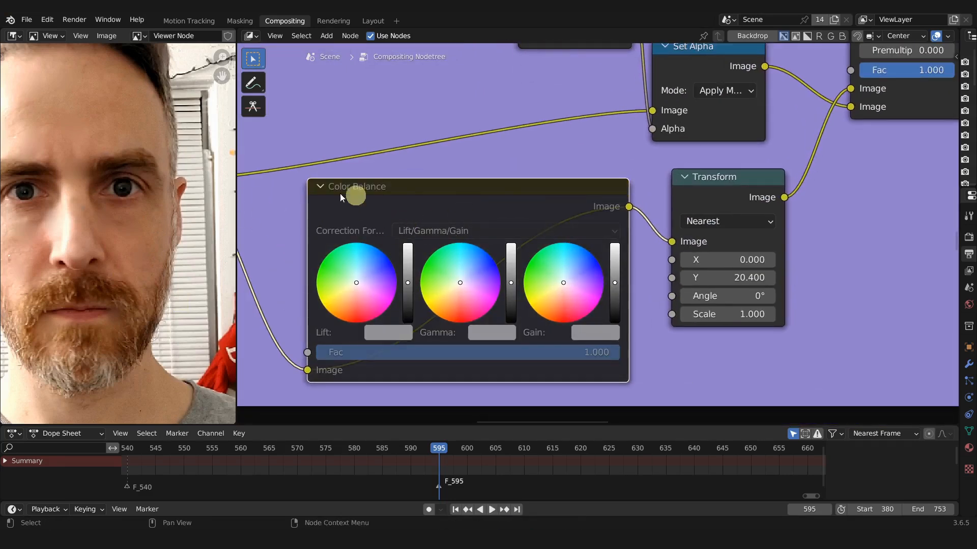
Set the Y offset of the Transform node in the LCheek2 frame to 20
{"action": "scroll", "coordinate": [458, 240], "scroll_direction": "down", "scroll_amount": 6}
{"action": "middle_click_drag", "start_coordinate": [563, 63], "coordinate": [499, 136]}
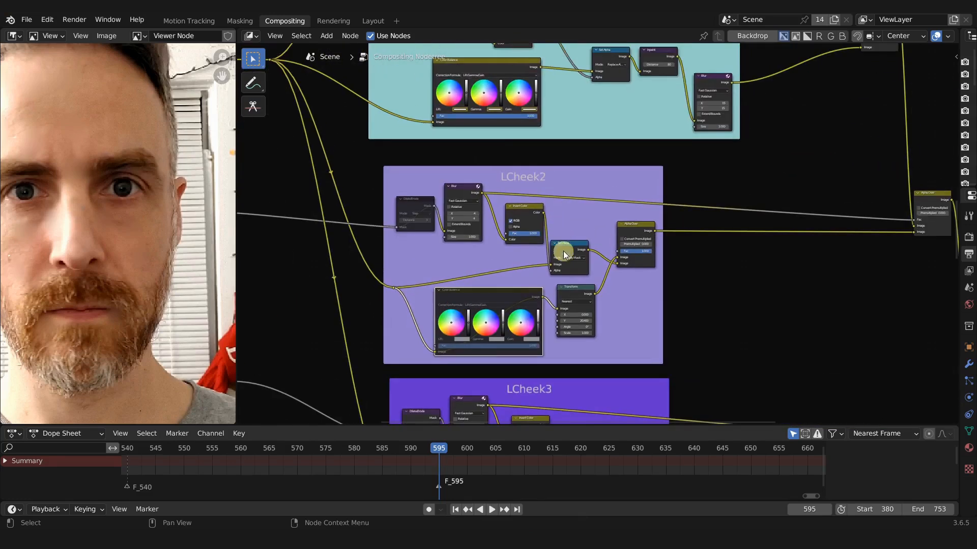
{"action": "scroll", "coordinate": [563, 251], "scroll_direction": "up", "scroll_amount": 7}
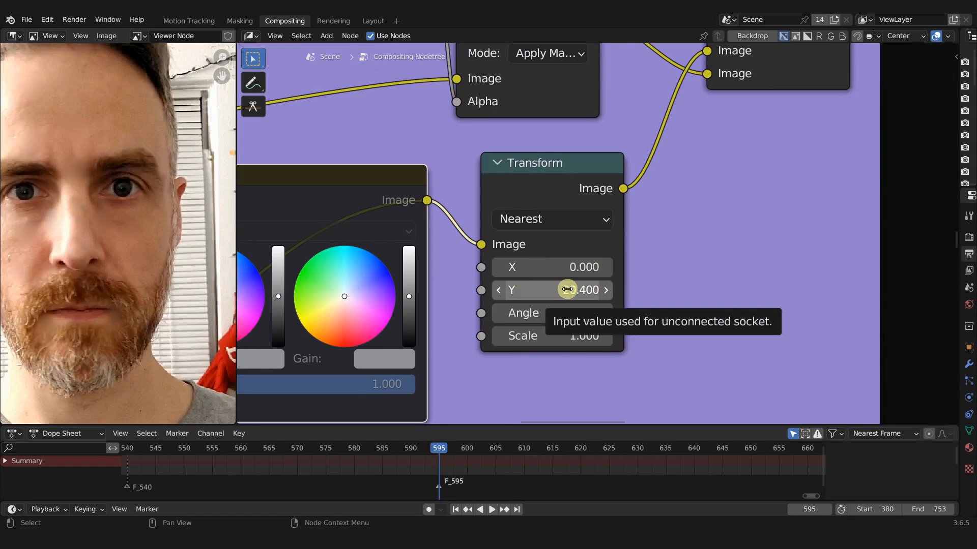
{"action": "left_click_drag", "start_coordinate": [567, 289], "coordinate": [342, 246]}
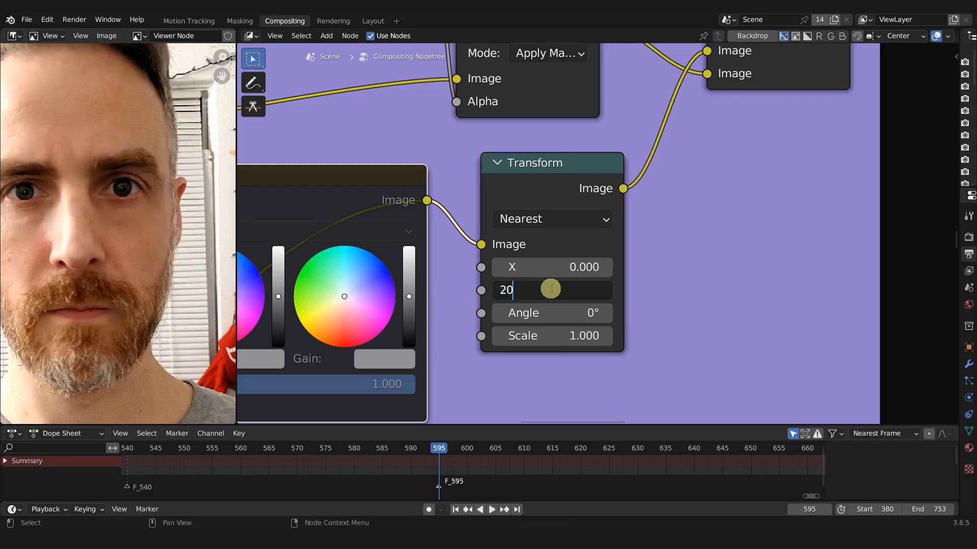
{"action": "key", "text": "Return"}
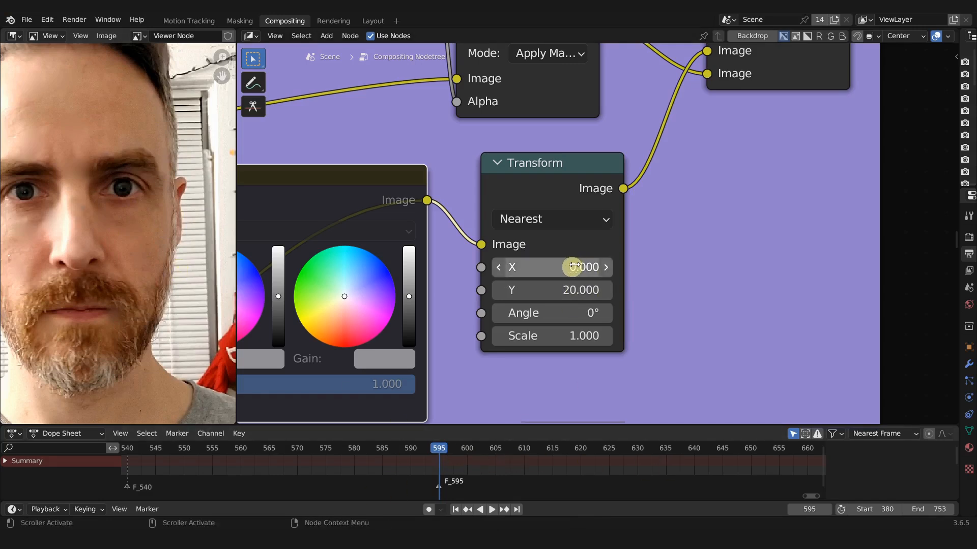
Mute the Color Balance node in the LCheek3 frame
{"action": "scroll", "coordinate": [613, 296], "scroll_direction": "down", "scroll_amount": 5}
{"action": "middle_click_drag", "start_coordinate": [611, 294], "coordinate": [682, 130]}
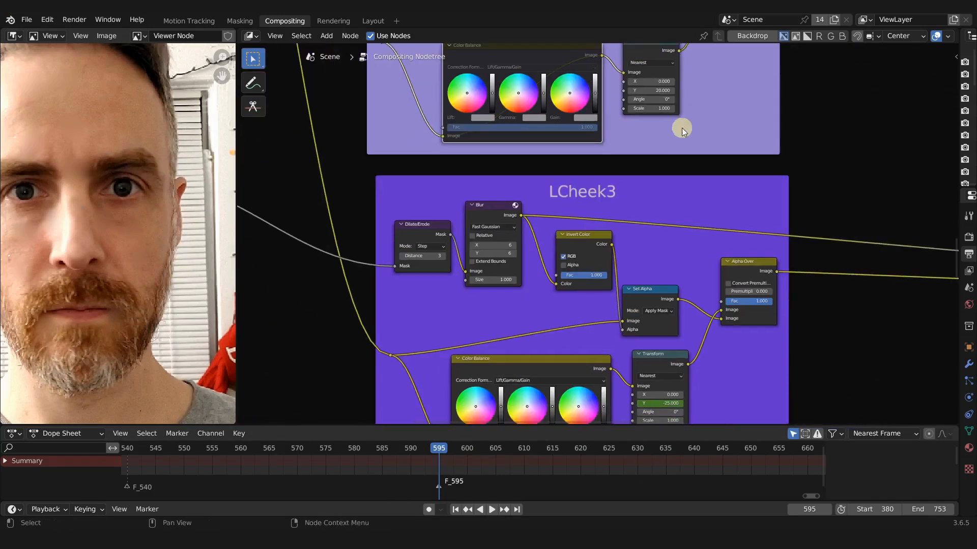
{"action": "scroll", "coordinate": [662, 204], "scroll_direction": "up", "scroll_amount": 4}
{"action": "middle_click_drag", "start_coordinate": [653, 224], "coordinate": [665, 114]}
{"action": "scroll", "coordinate": [642, 160], "scroll_direction": "down", "scroll_amount": 4}
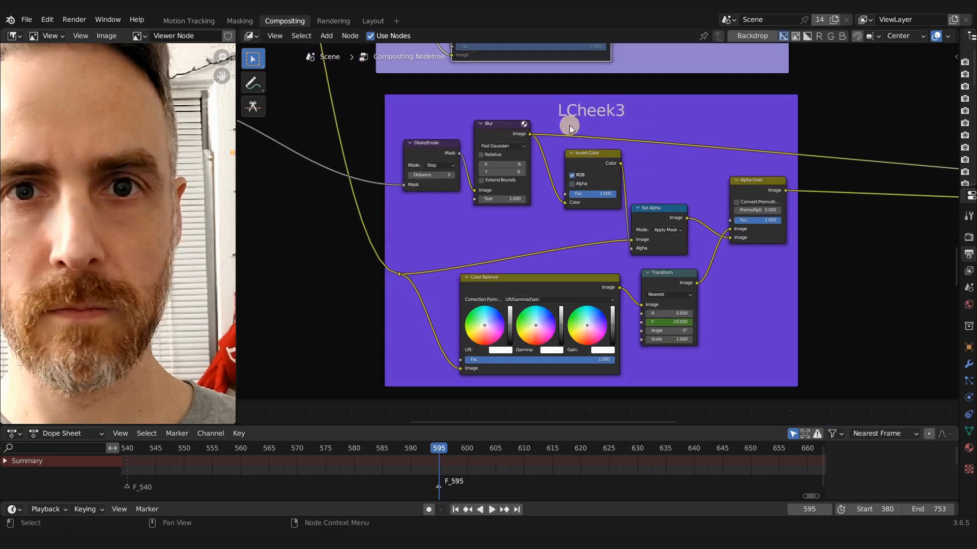
{"action": "scroll", "coordinate": [593, 264], "scroll_direction": "up", "scroll_amount": 2}
{"action": "middle_click_drag", "start_coordinate": [594, 264], "coordinate": [583, 181]}
{"action": "scroll", "coordinate": [584, 181], "scroll_direction": "up", "scroll_amount": 2}
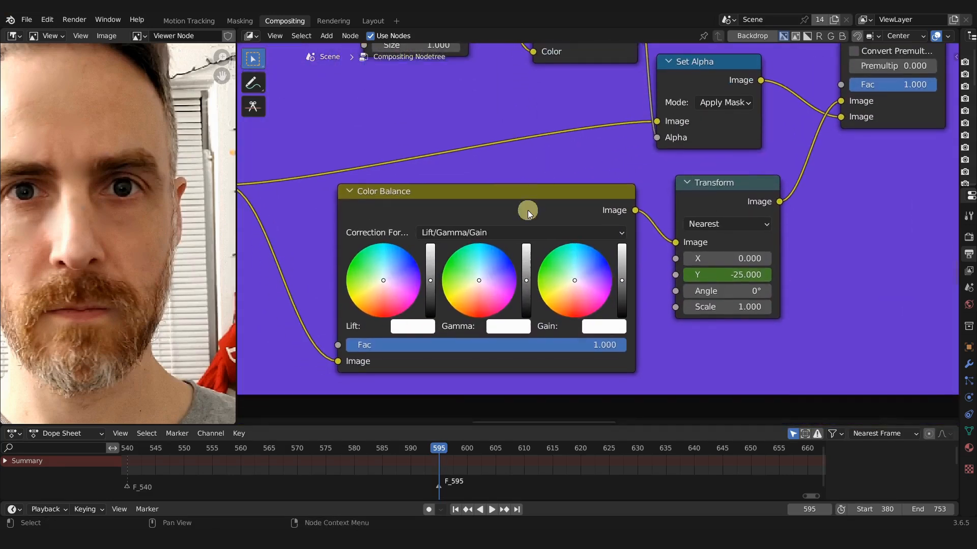
{"action": "key", "text": "m"}
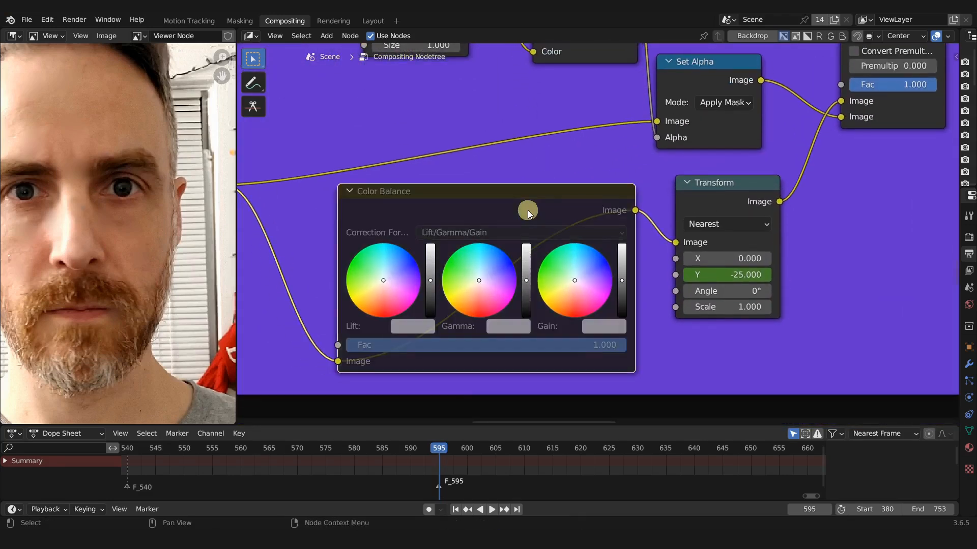
Delete the Color Balance nodes from the LCheek3 and LCheek2 frames while keeping their links connected
{"action": "scroll", "coordinate": [502, 220], "scroll_direction": "down", "scroll_amount": 1}
{"action": "scroll", "coordinate": [502, 218], "scroll_direction": "down", "scroll_amount": 1}
{"action": "middle_click_drag", "start_coordinate": [527, 216], "coordinate": [503, 249]}
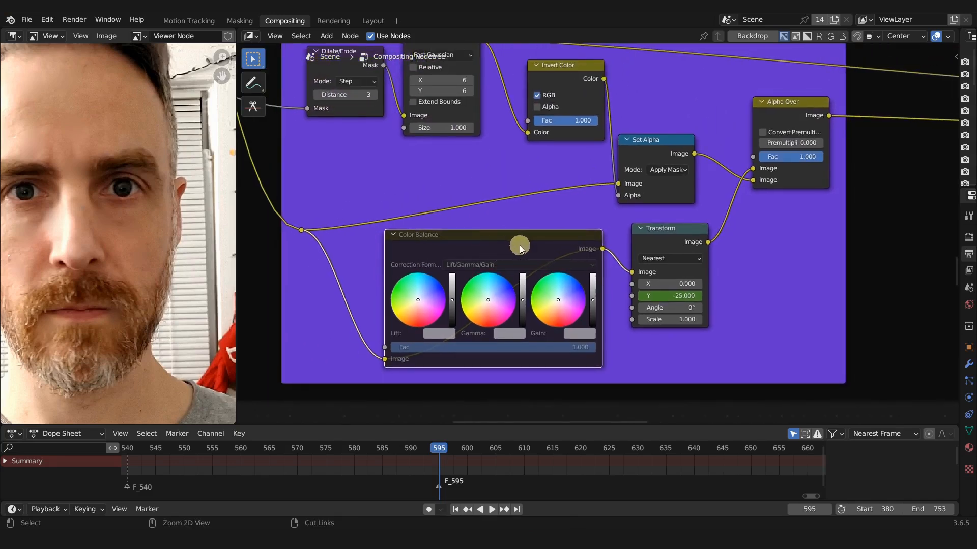
{"action": "key", "text": "x"}
{"action": "middle_click_drag", "start_coordinate": [510, 212], "coordinate": [520, 447]}
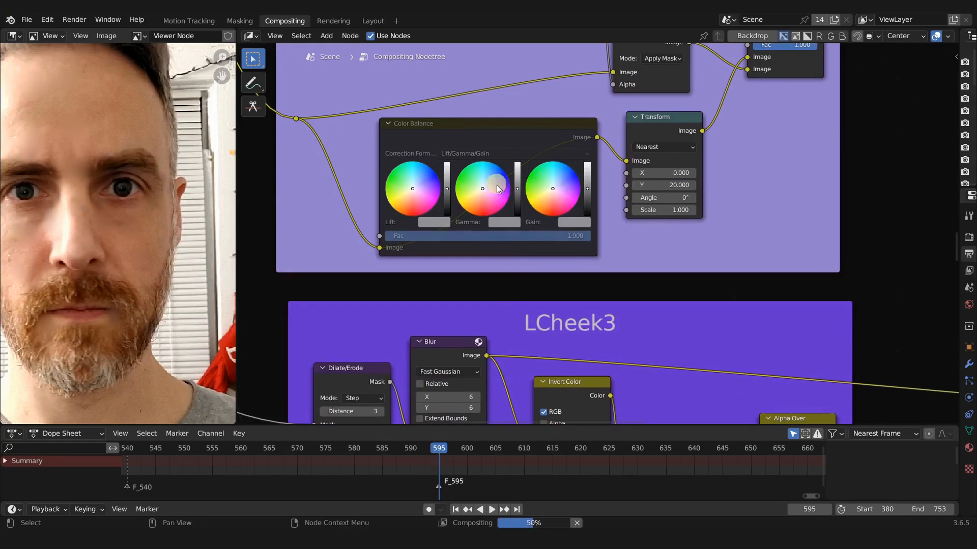
{"action": "left_click", "coordinate": [494, 145]}
{"action": "key", "text": "ctrl+x"}
Select the Transform node in the LCheek3 frame and inspect its Y offset keyframes
{"action": "middle_click_drag", "start_coordinate": [552, 293], "coordinate": [547, 187]}
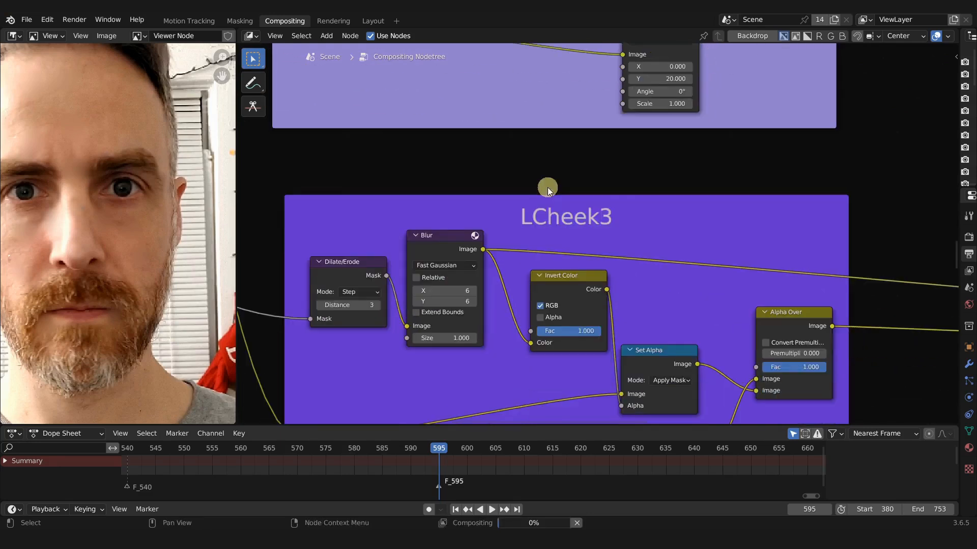
{"action": "middle_click_drag", "start_coordinate": [553, 243], "coordinate": [537, 152]}
{"action": "middle_click_drag", "start_coordinate": [524, 292], "coordinate": [493, 182]}
{"action": "scroll", "coordinate": [530, 230], "scroll_direction": "up", "scroll_amount": 1}
{"action": "scroll", "coordinate": [532, 234], "scroll_direction": "up", "scroll_amount": 2}
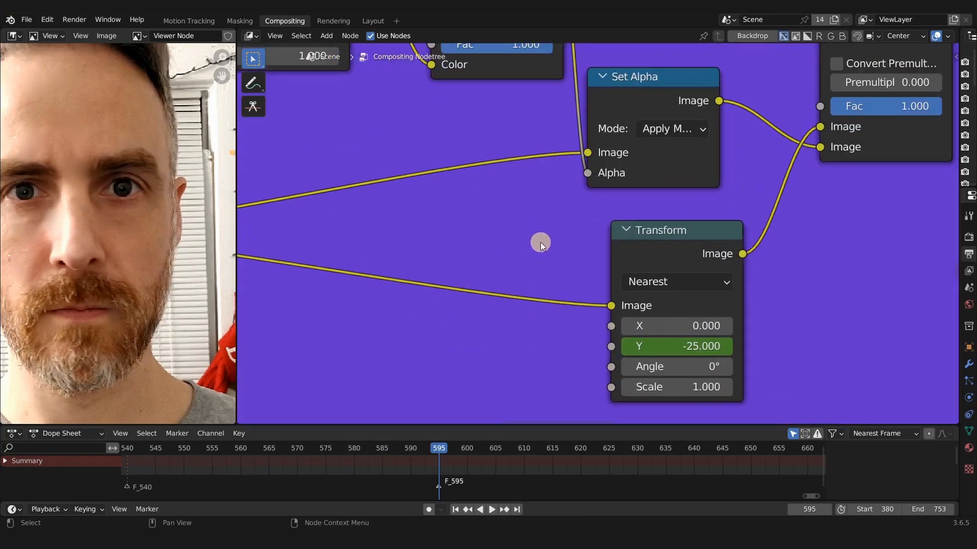
{"action": "left_click", "coordinate": [670, 273]}
{"action": "scroll", "coordinate": [376, 457], "scroll_direction": "down", "scroll_amount": 5}
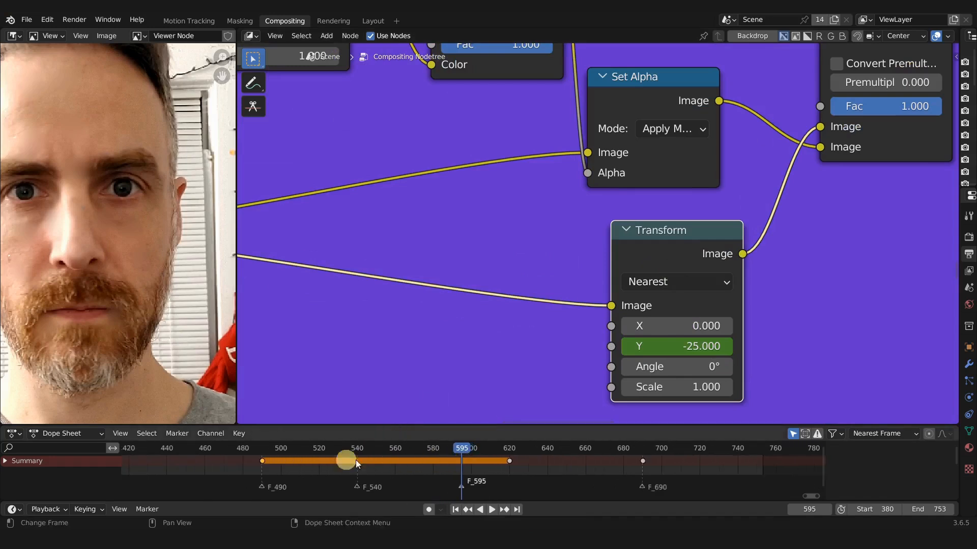
{"action": "scroll", "coordinate": [262, 459], "scroll_direction": "down", "scroll_amount": 3}
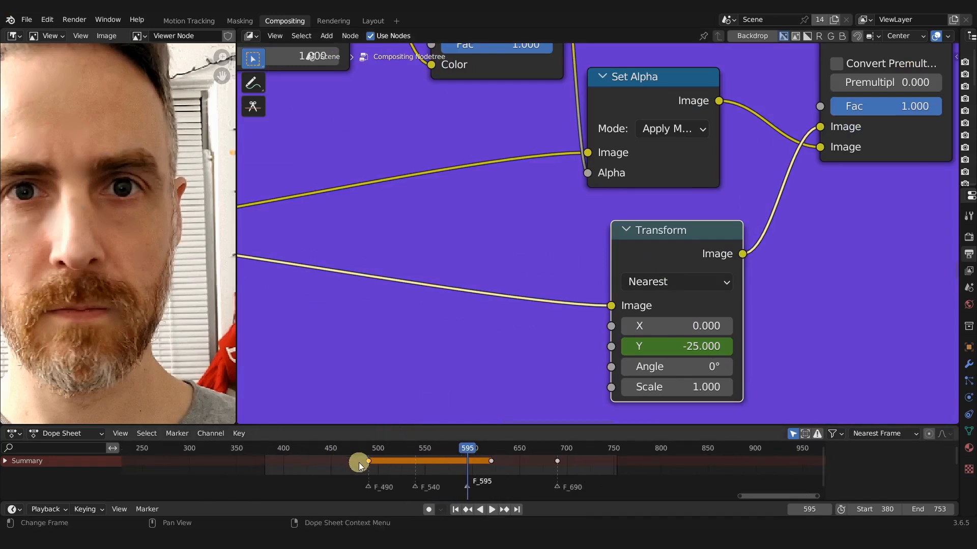
Render frames 490, 418, 650 and 691 to check the cheek patch against the Transform keyframes
{"action": "left_click", "coordinate": [368, 448]}
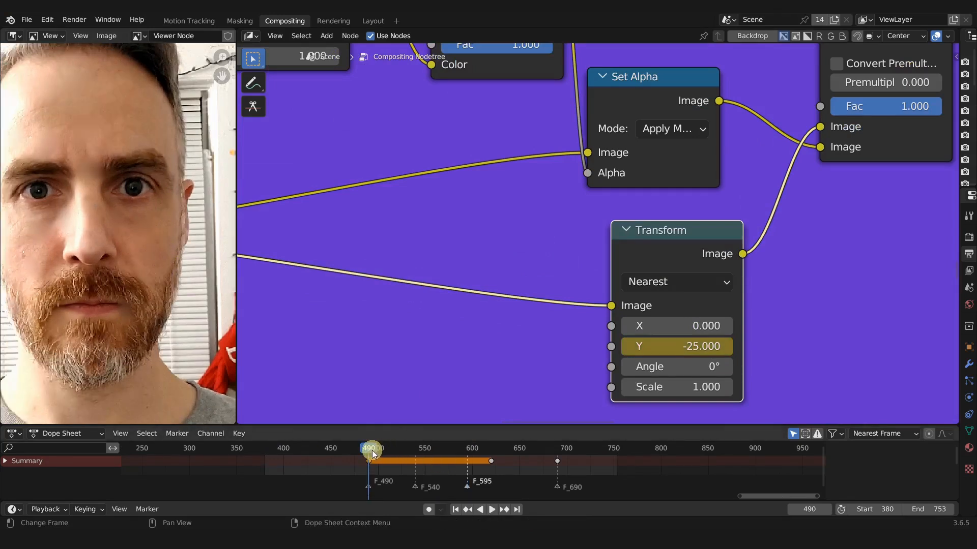
{"action": "left_click", "coordinate": [300, 449]}
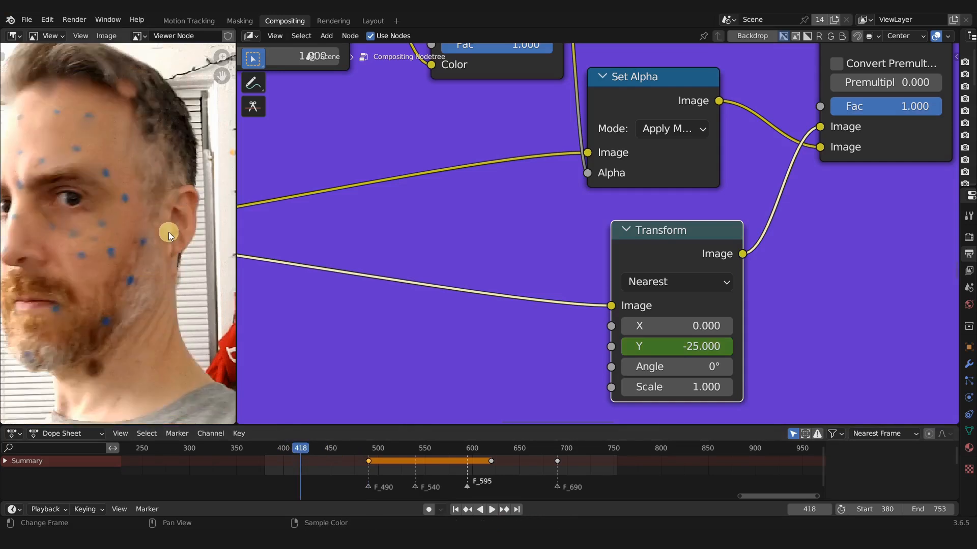
{"action": "scroll", "coordinate": [114, 292], "scroll_direction": "up", "scroll_amount": 5}
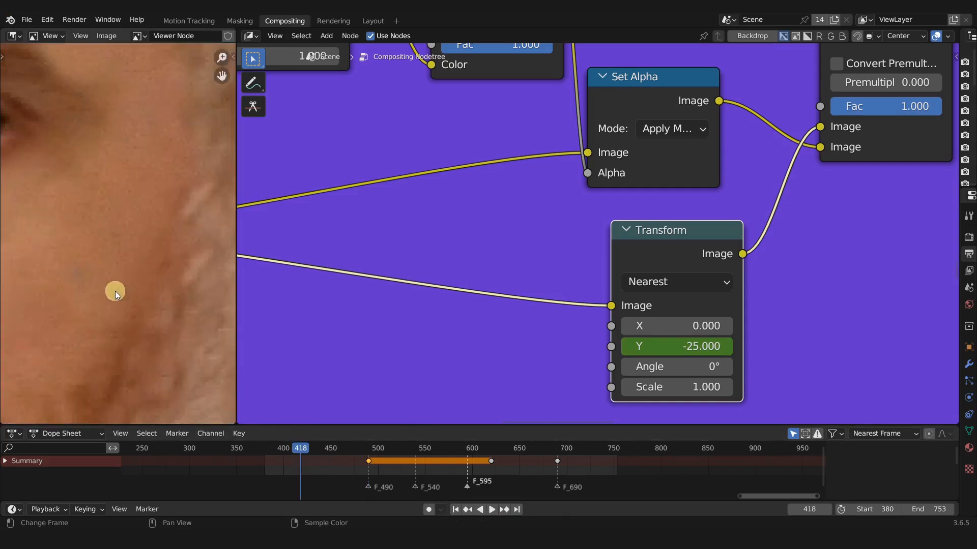
{"action": "scroll", "coordinate": [79, 275], "scroll_direction": "down", "scroll_amount": 5}
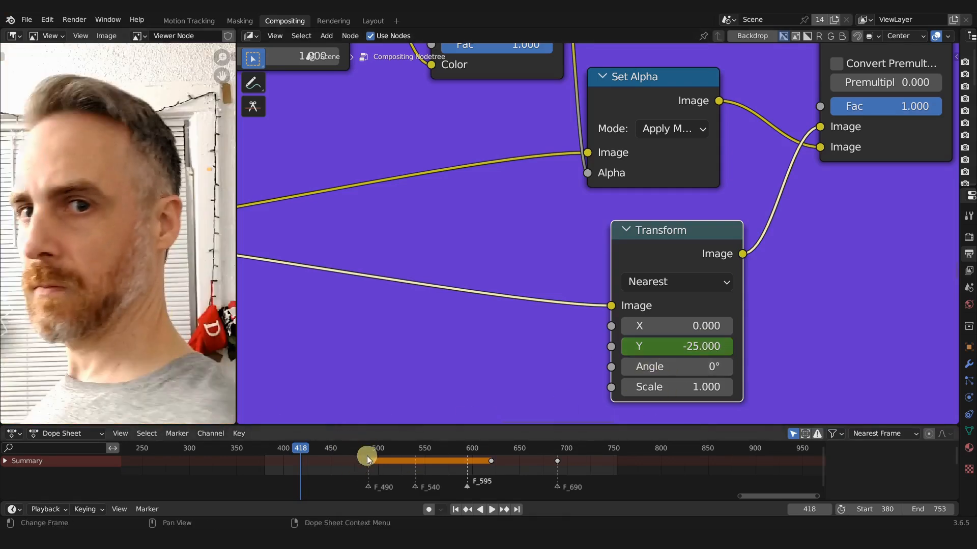
{"action": "left_click", "coordinate": [520, 449]}
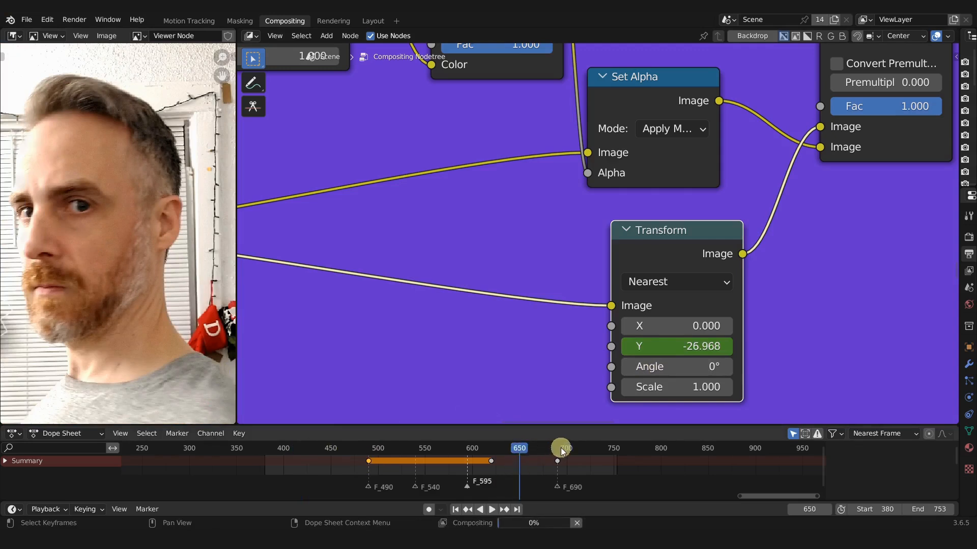
{"action": "left_click_drag", "start_coordinate": [561, 450], "coordinate": [558, 449]}
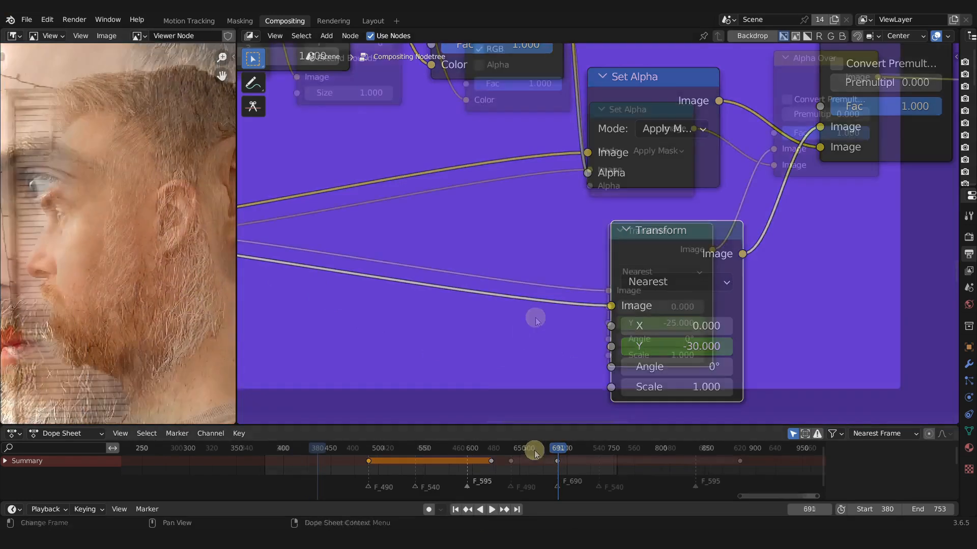
Review how the chained patch groups connect, and select the footage input node of the group containing RBeard and Nose
{"action": "scroll", "coordinate": [548, 306], "scroll_direction": "down", "scroll_amount": 6}
{"action": "middle_click_drag", "start_coordinate": [613, 318], "coordinate": [605, 386]}
{"action": "scroll", "coordinate": [516, 232], "scroll_direction": "down", "scroll_amount": 2}
{"action": "middle_click_drag", "start_coordinate": [516, 229], "coordinate": [536, 215]}
{"action": "scroll", "coordinate": [523, 328], "scroll_direction": "up", "scroll_amount": 6}
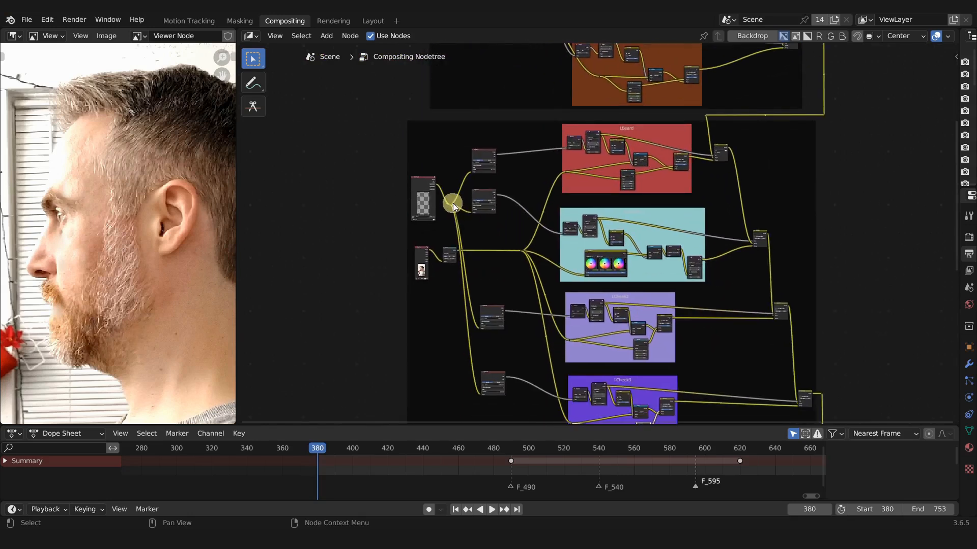
{"action": "scroll", "coordinate": [453, 202], "scroll_direction": "up", "scroll_amount": 2}
{"action": "middle_click_drag", "start_coordinate": [458, 200], "coordinate": [473, 128]}
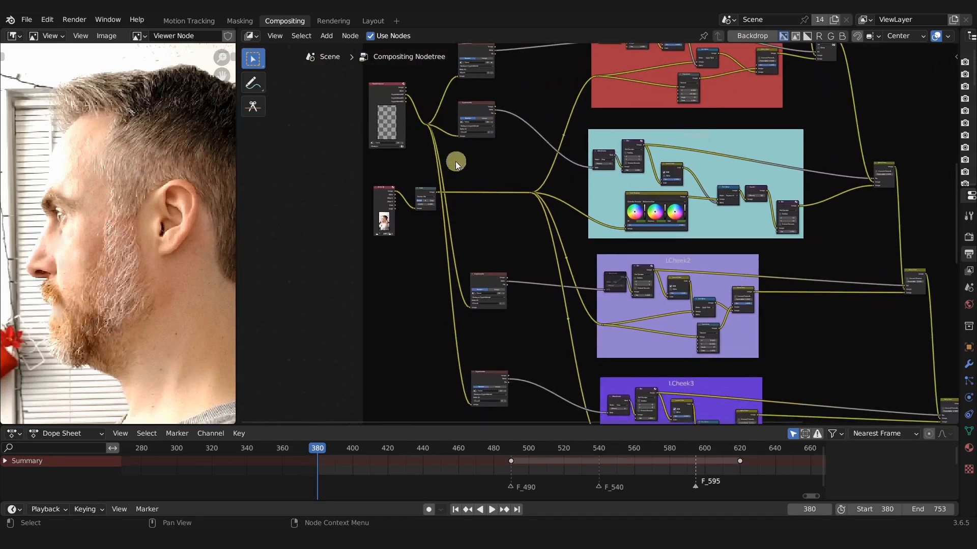
{"action": "scroll", "coordinate": [529, 270], "scroll_direction": "down", "scroll_amount": 5}
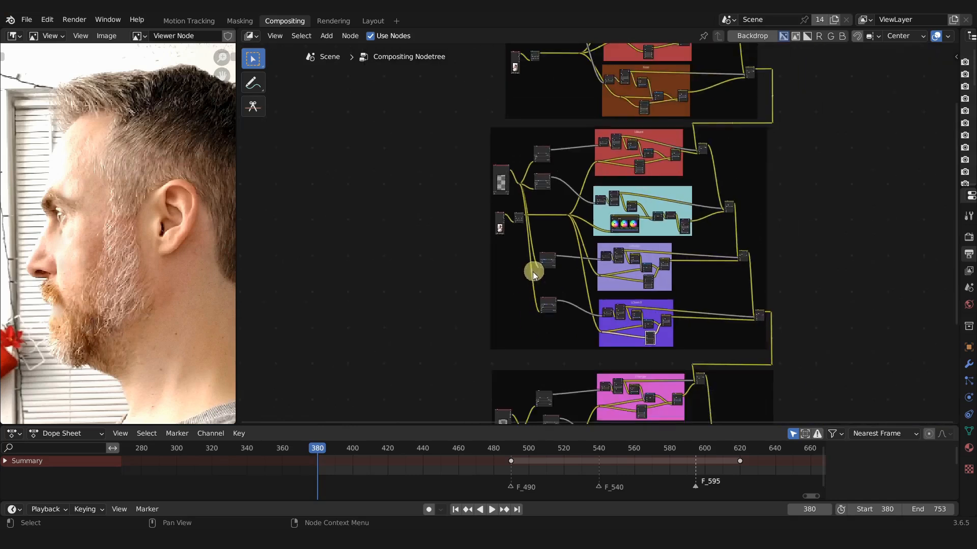
{"action": "scroll", "coordinate": [516, 277], "scroll_direction": "up", "scroll_amount": 5}
{"action": "scroll", "coordinate": [550, 303], "scroll_direction": "up", "scroll_amount": 2}
{"action": "middle_click_drag", "start_coordinate": [553, 159], "coordinate": [605, 353]}
{"action": "scroll", "coordinate": [609, 356], "scroll_direction": "up", "scroll_amount": 10}
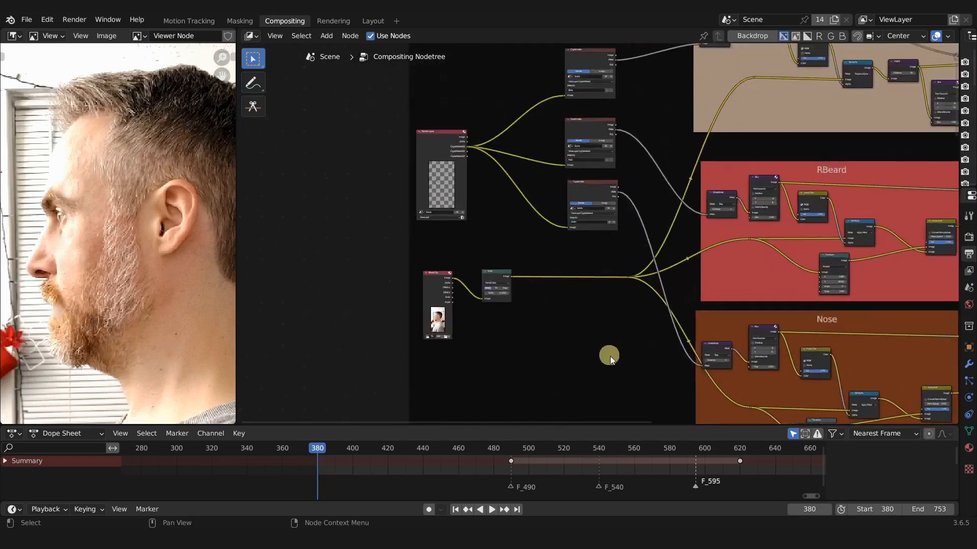
{"action": "left_click", "coordinate": [379, 168]}
{"action": "left_click", "coordinate": [373, 300]}
{"action": "scroll", "coordinate": [525, 140], "scroll_direction": "down", "scroll_amount": 2}
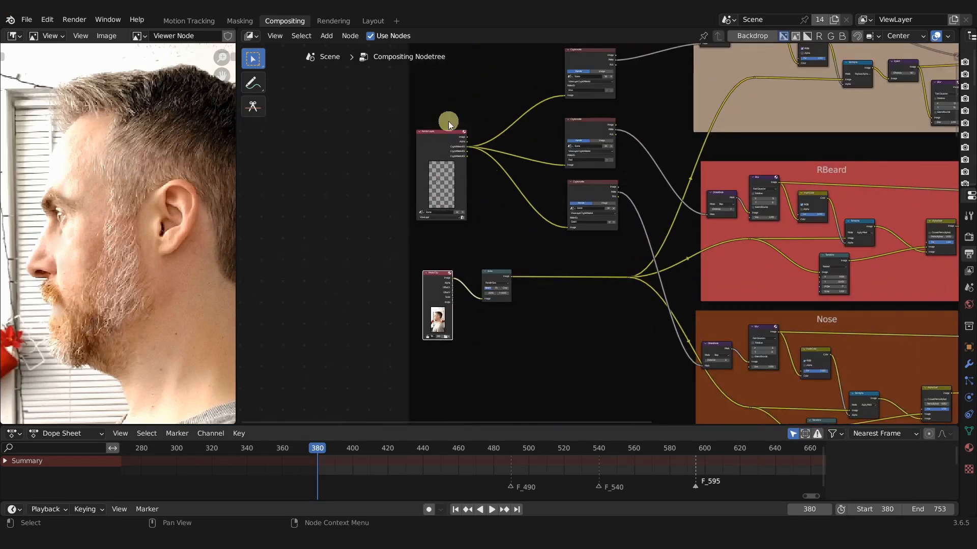
Examine the input and Cryptomatte nodes feeding the LBeard, LCheek2 and LCheek3 frames in the second group
{"action": "middle_click_drag", "start_coordinate": [517, 371], "coordinate": [521, 191]}
{"action": "scroll", "coordinate": [521, 192], "scroll_direction": "down", "scroll_amount": 2}
{"action": "middle_click_drag", "start_coordinate": [537, 342], "coordinate": [539, 176]}
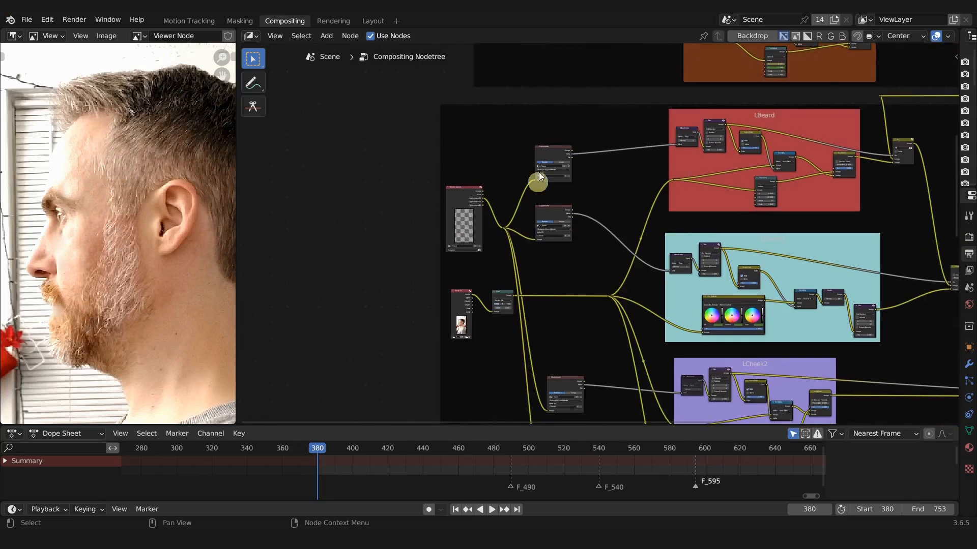
{"action": "middle_click_drag", "start_coordinate": [547, 285], "coordinate": [556, 111]}
{"action": "scroll", "coordinate": [557, 113], "scroll_direction": "up", "scroll_amount": 1}
{"action": "middle_click_drag", "start_coordinate": [563, 192], "coordinate": [483, 175]}
{"action": "scroll", "coordinate": [491, 182], "scroll_direction": "down", "scroll_amount": 2}
{"action": "scroll", "coordinate": [534, 214], "scroll_direction": "down", "scroll_amount": 3}
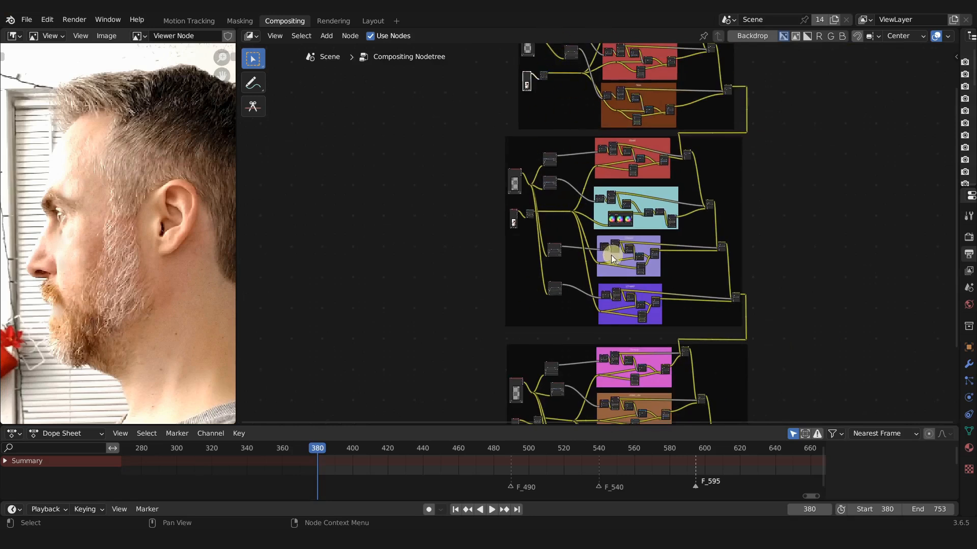
{"action": "scroll", "coordinate": [593, 239], "scroll_direction": "up", "scroll_amount": 2}
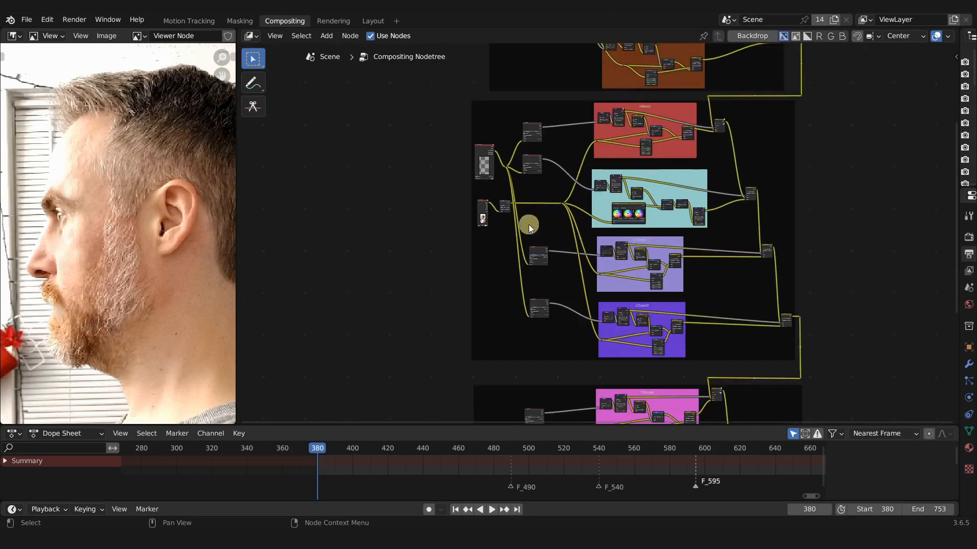
{"action": "middle_click_drag", "start_coordinate": [505, 275], "coordinate": [473, 192]}
{"action": "scroll", "coordinate": [473, 191], "scroll_direction": "up", "scroll_amount": 2}
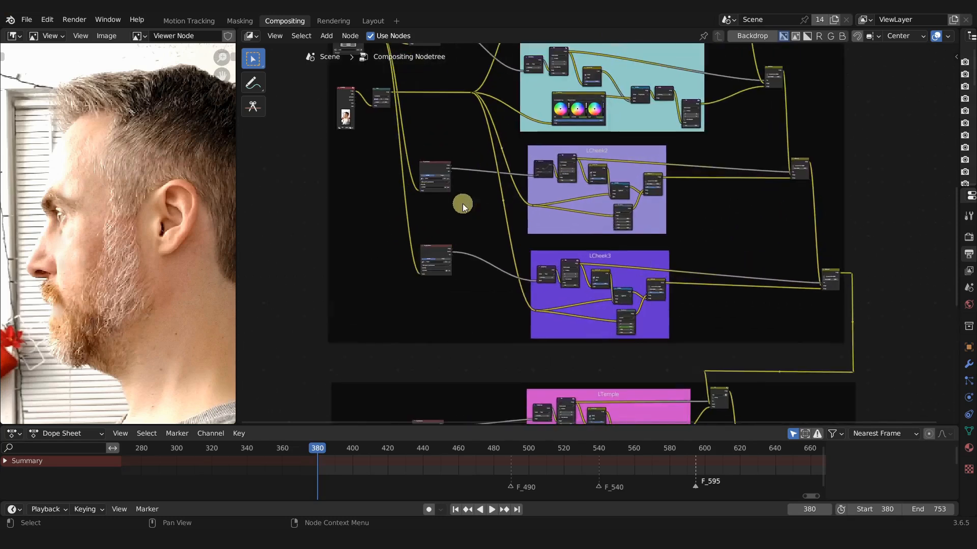
Examine the mask and Transform nodes in the LTemple and LBeard_Low frames of the third group
{"action": "middle_click_drag", "start_coordinate": [522, 261], "coordinate": [520, 36]}
{"action": "scroll", "coordinate": [502, 376], "scroll_direction": "up", "scroll_amount": 1}
{"action": "middle_click_drag", "start_coordinate": [509, 342], "coordinate": [486, 304]}
{"action": "scroll", "coordinate": [457, 279], "scroll_direction": "up", "scroll_amount": 7}
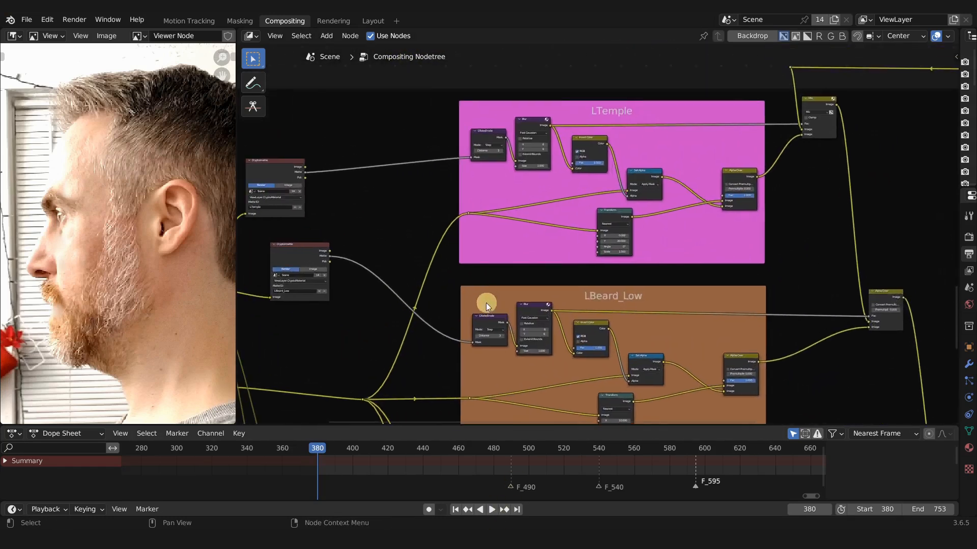
{"action": "scroll", "coordinate": [519, 225], "scroll_direction": "up", "scroll_amount": 2}
{"action": "middle_click_drag", "start_coordinate": [519, 225], "coordinate": [532, 218]}
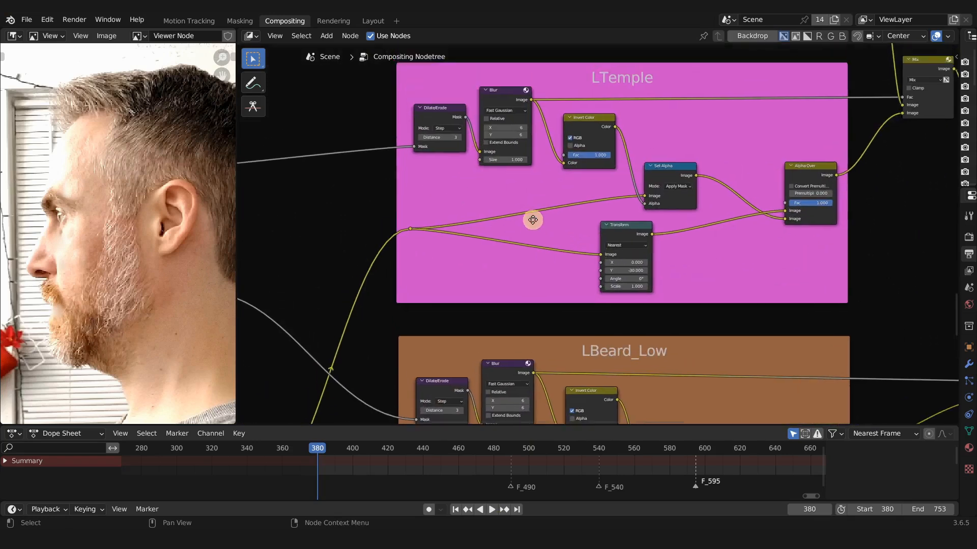
{"action": "scroll", "coordinate": [532, 218], "scroll_direction": "up", "scroll_amount": 1}
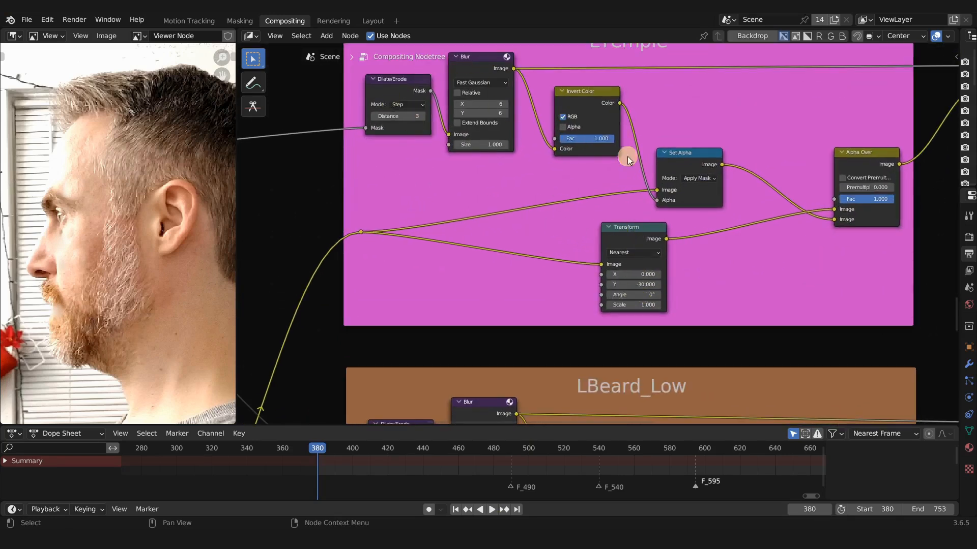
{"action": "scroll", "coordinate": [743, 292], "scroll_direction": "down", "scroll_amount": 1}
{"action": "middle_click_drag", "start_coordinate": [726, 310], "coordinate": [686, 79]}
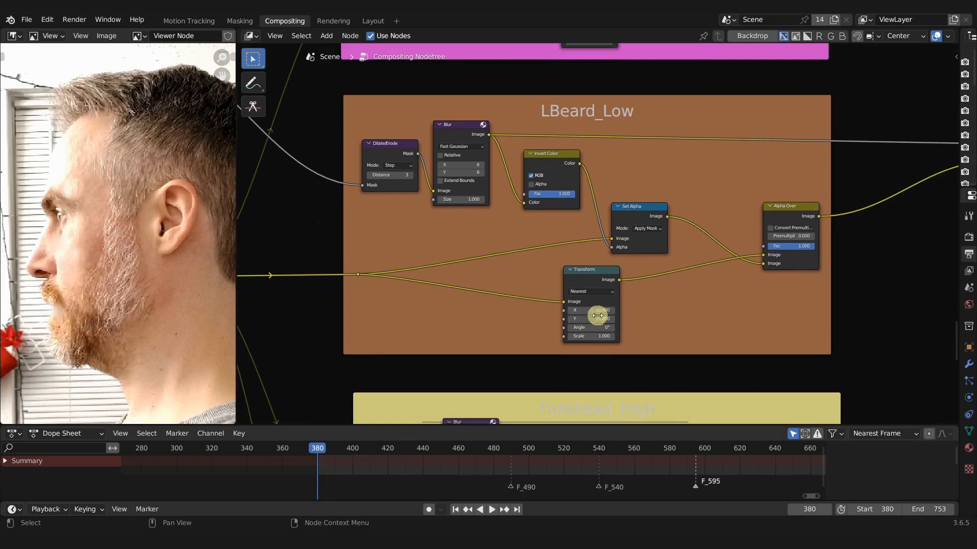
Examine the Forehead_High frame's patch nodes and select its Transform node to view its keyframes
{"action": "scroll", "coordinate": [693, 309], "scroll_direction": "down", "scroll_amount": 3}
{"action": "middle_click_drag", "start_coordinate": [693, 308], "coordinate": [681, 91]}
{"action": "scroll", "coordinate": [680, 105], "scroll_direction": "up", "scroll_amount": 3}
{"action": "scroll", "coordinate": [662, 120], "scroll_direction": "up", "scroll_amount": 2}
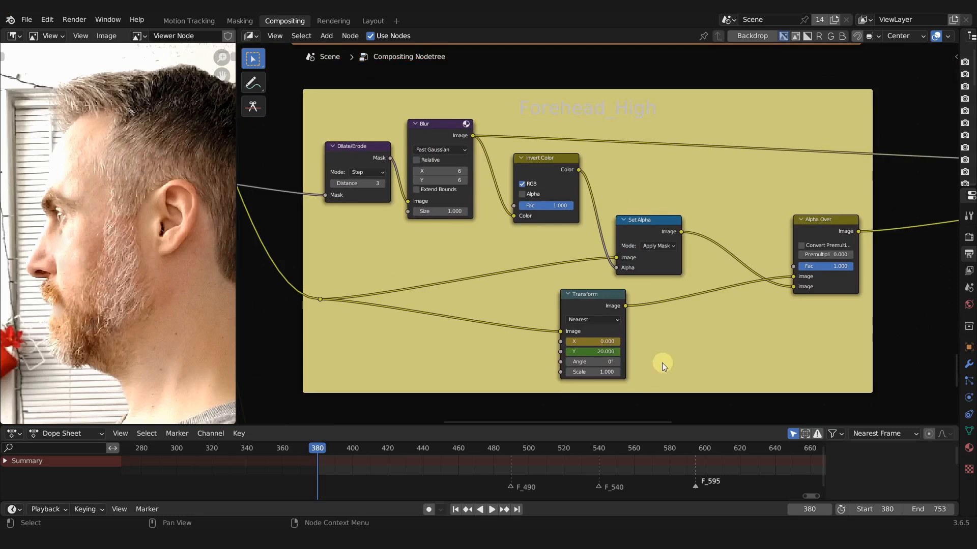
{"action": "middle_click_drag", "start_coordinate": [663, 350], "coordinate": [664, 337]}
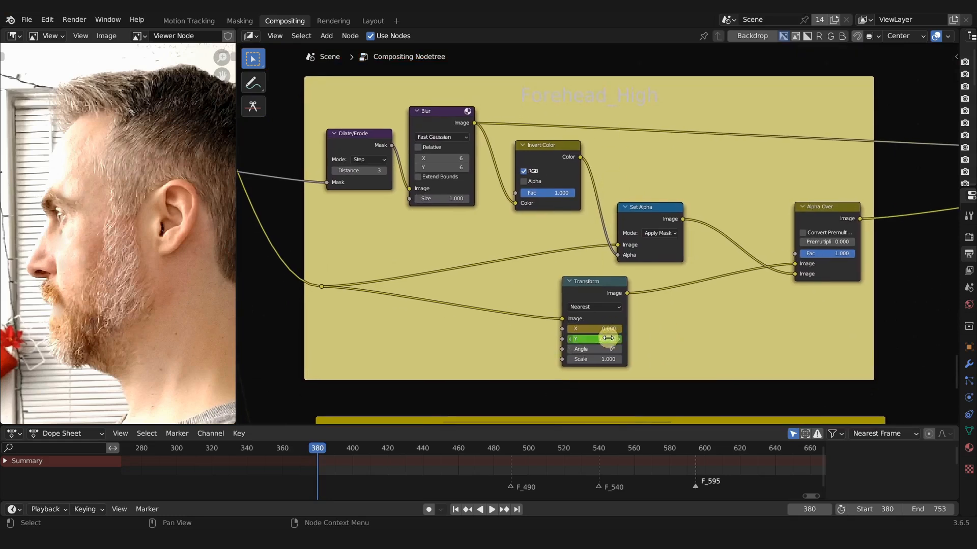
{"action": "left_click", "coordinate": [584, 283]}
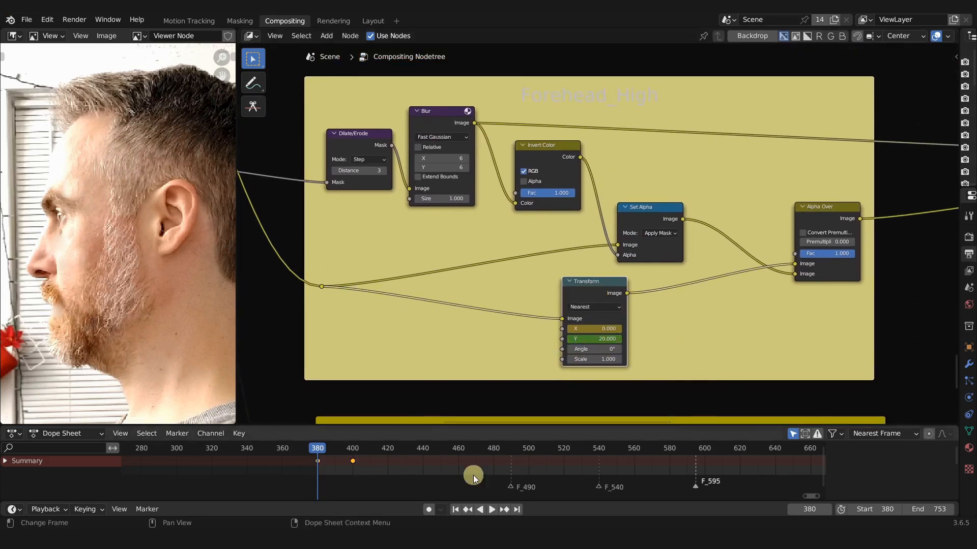
{"action": "scroll", "coordinate": [493, 466], "scroll_direction": "down", "scroll_amount": 3}
{"action": "scroll", "coordinate": [383, 475], "scroll_direction": "up", "scroll_amount": 5}
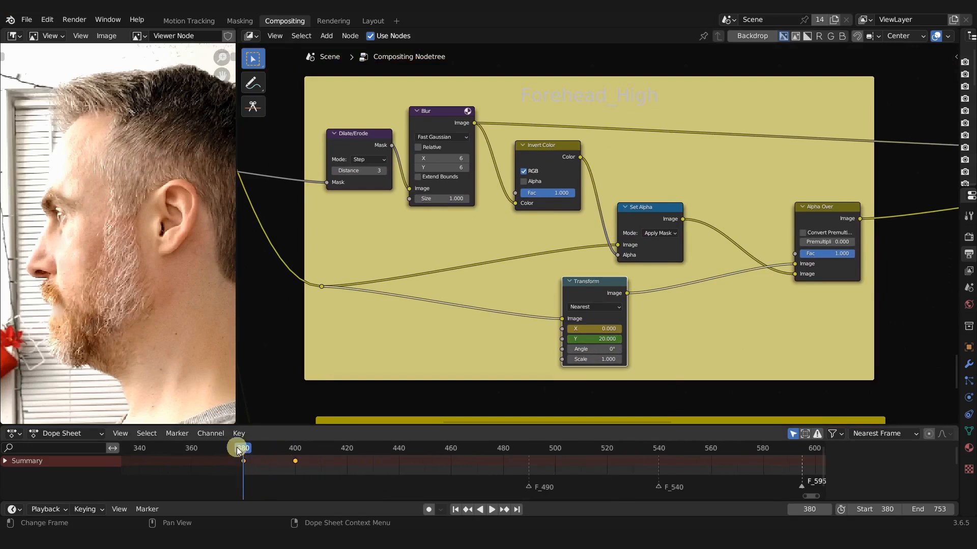
Inspect the forehead above the eyebrow at the Transform node's first keyframe, frame 380
{"action": "mouse_move", "coordinate": [241, 447]}
{"action": "left_mouse_down"}
{"action": "mouse_move", "coordinate": [297, 449]}
{"action": "mouse_move", "coordinate": [243, 448]}
{"action": "left_mouse_up"}
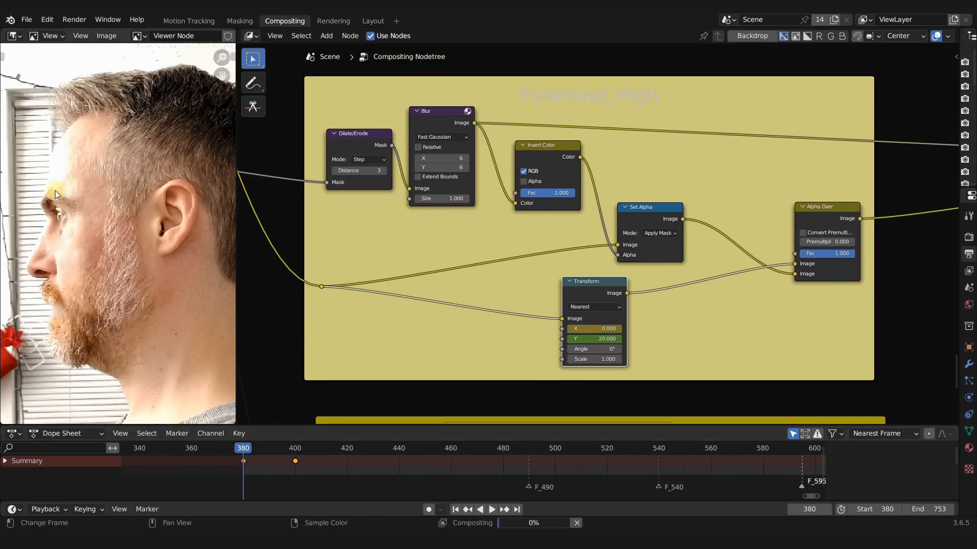
{"action": "scroll", "coordinate": [58, 193], "scroll_direction": "up", "scroll_amount": 3}
{"action": "middle_click_drag", "start_coordinate": [109, 224], "coordinate": [172, 271], "text": "shift"}
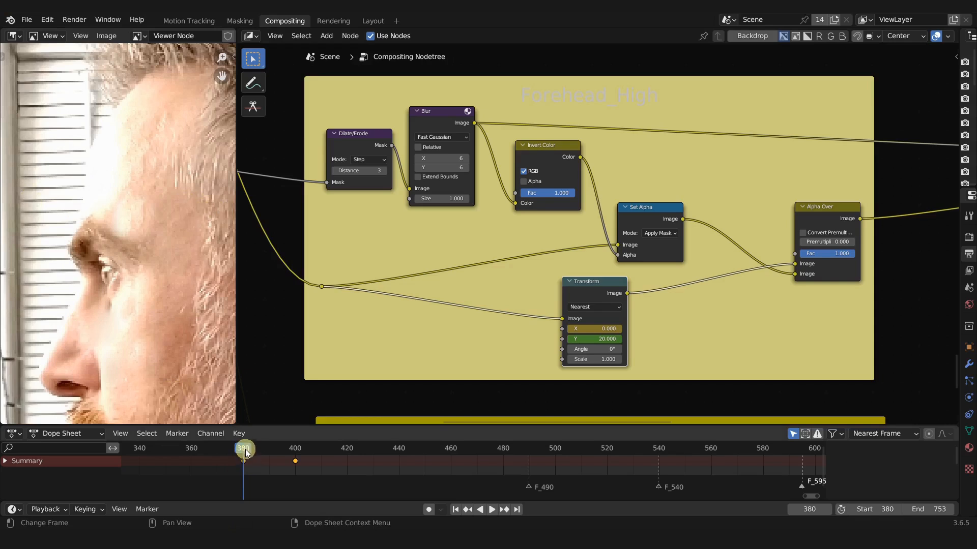
Render frame 400, the Transform node's second keyframe, and check the forehead patch
{"action": "left_click", "coordinate": [295, 449]}
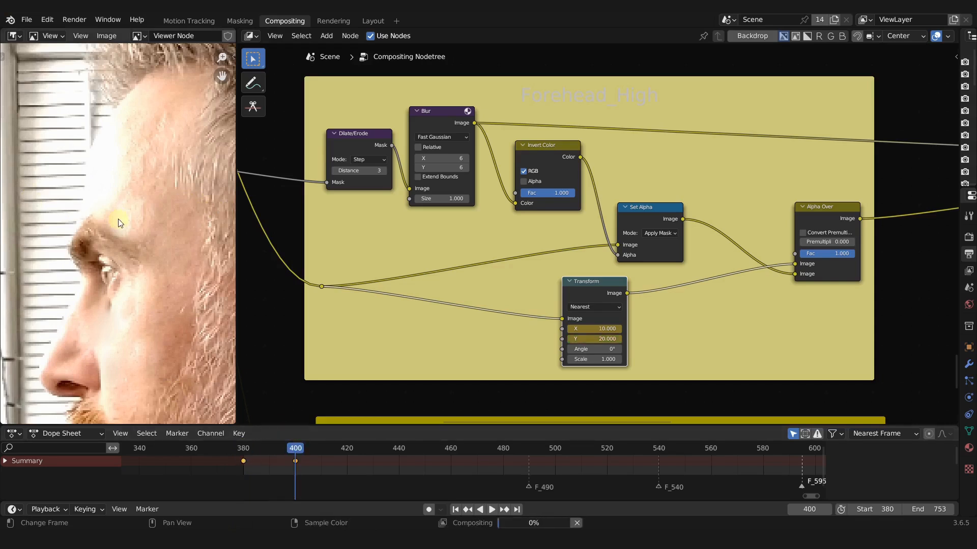
{"action": "scroll", "coordinate": [119, 222], "scroll_direction": "down", "scroll_amount": 5}
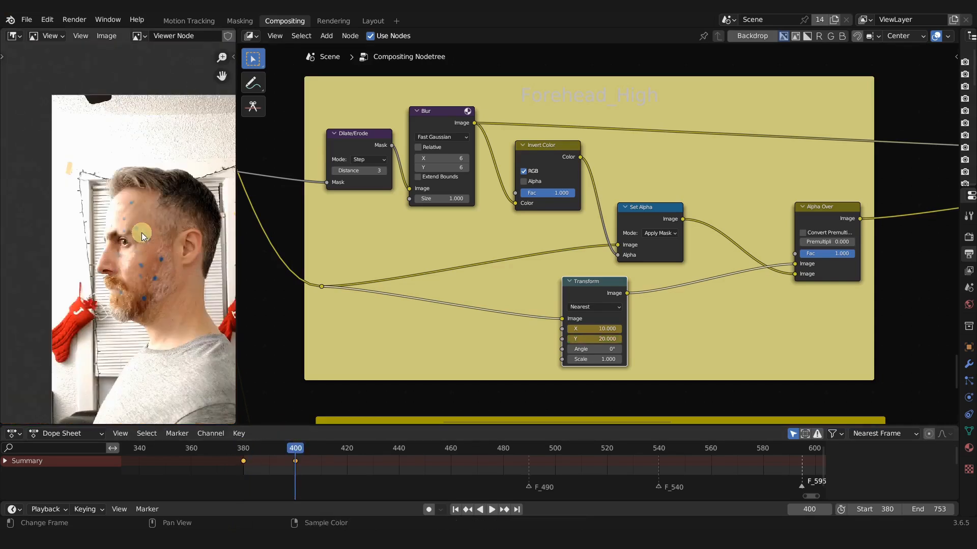
{"action": "key", "text": "F12"}
{"action": "scroll", "coordinate": [142, 236], "scroll_direction": "up", "scroll_amount": 5}
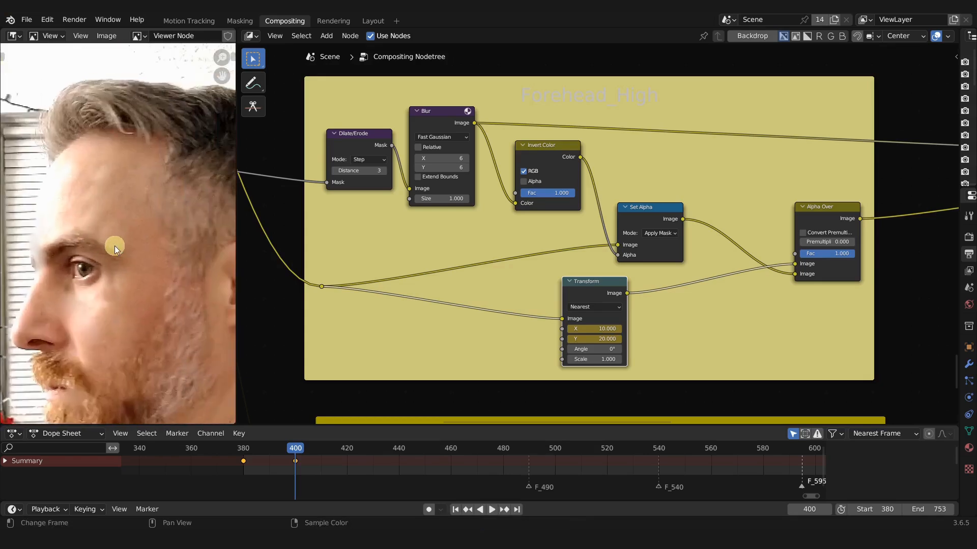
{"action": "scroll", "coordinate": [581, 466], "scroll_direction": "down", "scroll_amount": 3}
{"action": "scroll", "coordinate": [581, 465], "scroll_direction": "up", "scroll_amount": 2}
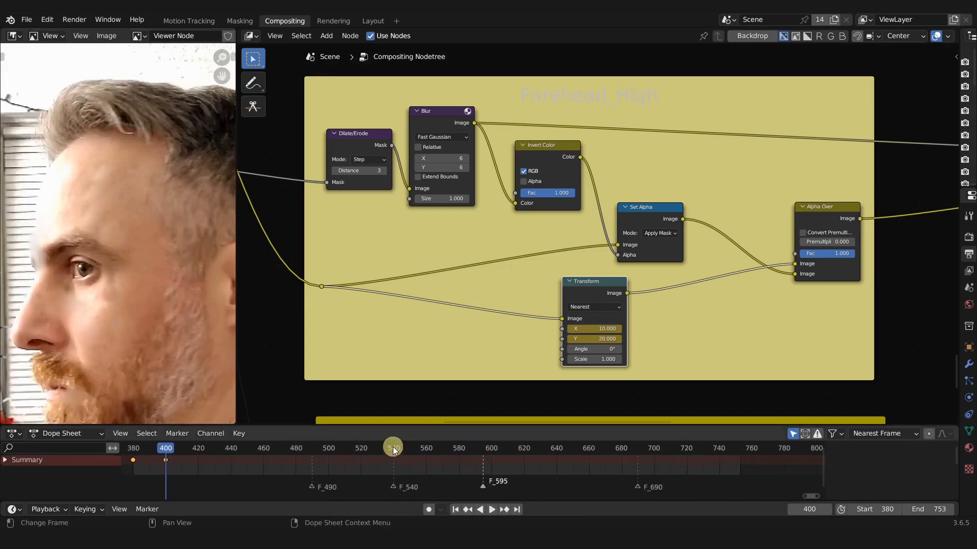
Render frame 540 and inspect the upper forehead up close for remaining tracking dots
{"action": "left_click", "coordinate": [393, 448]}
{"action": "scroll", "coordinate": [128, 226], "scroll_direction": "down", "scroll_amount": 4}
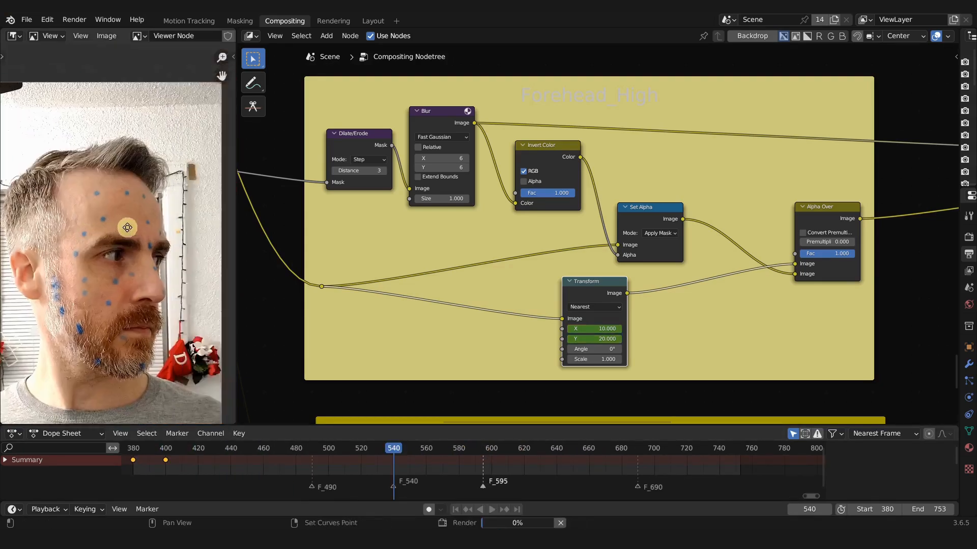
{"action": "scroll", "coordinate": [102, 229], "scroll_direction": "up", "scroll_amount": 7}
{"action": "middle_click_drag", "start_coordinate": [91, 164], "coordinate": [145, 147], "text": "shift"}
{"action": "scroll", "coordinate": [131, 206], "scroll_direction": "down", "scroll_amount": 2}
{"action": "scroll", "coordinate": [131, 206], "scroll_direction": "up", "scroll_amount": 5}
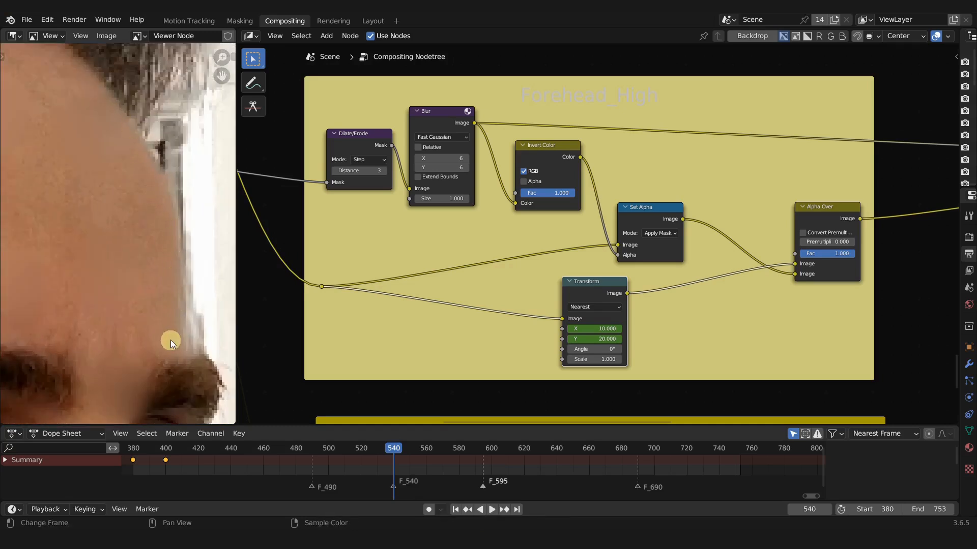
Examine the nodes in the Forehead_Low frame and check the area between forehead and eyebrow on frame 540
{"action": "scroll", "coordinate": [643, 339], "scroll_direction": "down", "scroll_amount": 1}
{"action": "middle_click_drag", "start_coordinate": [643, 339], "coordinate": [664, 82]}
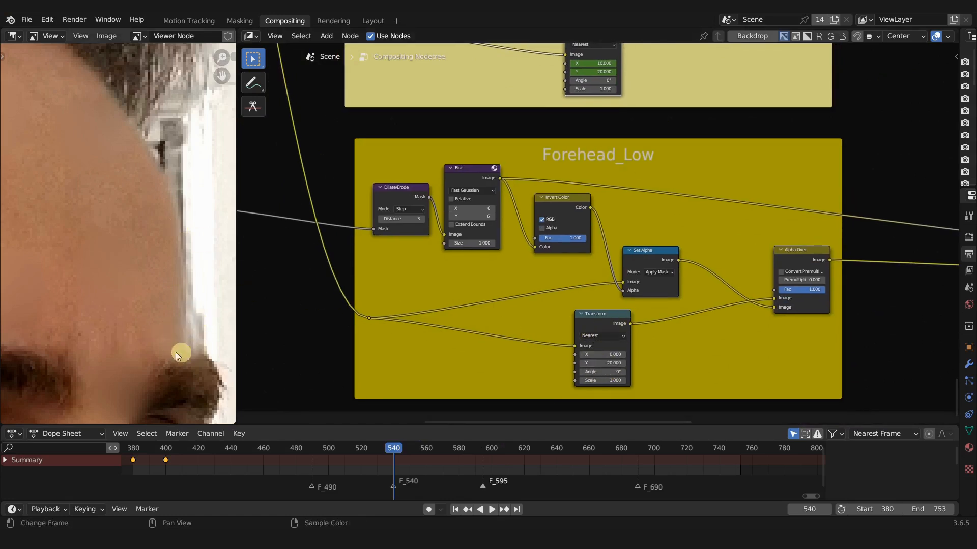
{"action": "scroll", "coordinate": [175, 352], "scroll_direction": "down", "scroll_amount": 4}
{"action": "middle_click_drag", "start_coordinate": [176, 352], "coordinate": [85, 382], "text": "shift"}
{"action": "scroll", "coordinate": [161, 331], "scroll_direction": "down", "scroll_amount": 3}
{"action": "scroll", "coordinate": [176, 238], "scroll_direction": "up", "scroll_amount": 5}
{"action": "scroll", "coordinate": [111, 336], "scroll_direction": "up", "scroll_amount": 1}
{"action": "scroll", "coordinate": [113, 340], "scroll_direction": "up", "scroll_amount": 1}
{"action": "scroll", "coordinate": [129, 361], "scroll_direction": "down", "scroll_amount": 1}
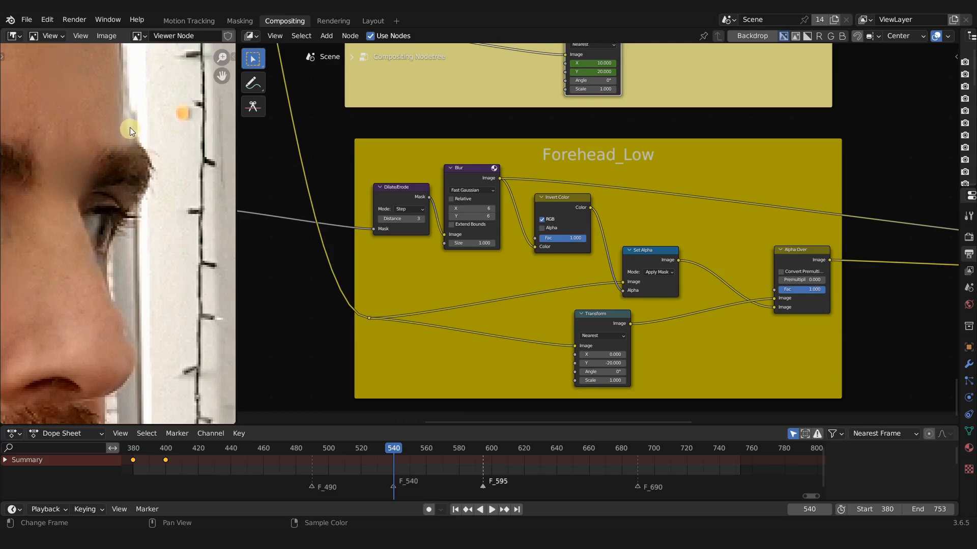
Review the whole face and how the third group's patches chain to the output, and open the Rendering workspace
{"action": "scroll", "coordinate": [517, 286], "scroll_direction": "down", "scroll_amount": 3}
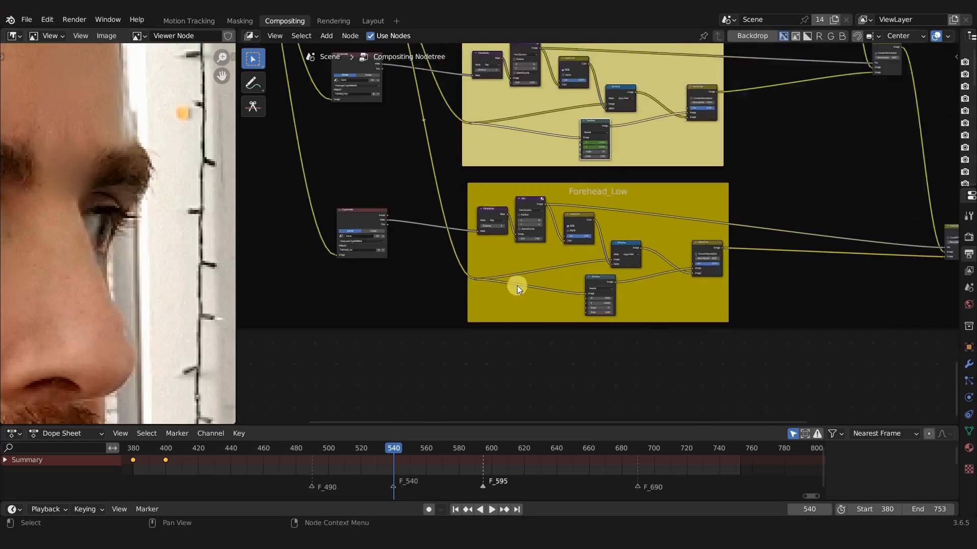
{"action": "scroll", "coordinate": [517, 285], "scroll_direction": "down", "scroll_amount": 2}
{"action": "scroll", "coordinate": [65, 218], "scroll_direction": "down", "scroll_amount": 7}
{"action": "middle_click_drag", "start_coordinate": [65, 217], "coordinate": [164, 219], "text": "shift"}
{"action": "scroll", "coordinate": [142, 206], "scroll_direction": "up", "scroll_amount": 3}
{"action": "scroll", "coordinate": [148, 217], "scroll_direction": "down", "scroll_amount": 1}
{"action": "scroll", "coordinate": [149, 217], "scroll_direction": "down", "scroll_amount": 1}
{"action": "scroll", "coordinate": [576, 328], "scroll_direction": "down", "scroll_amount": 2}
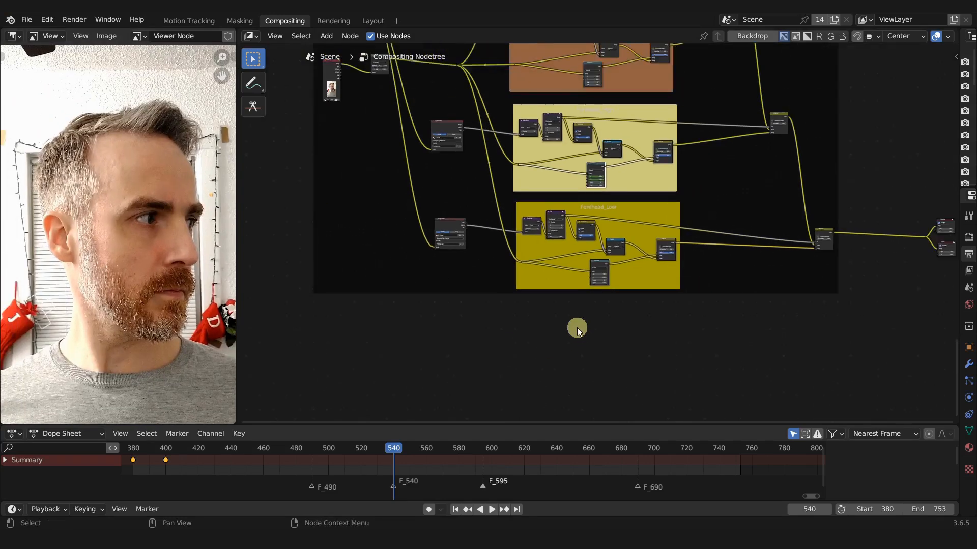
{"action": "scroll", "coordinate": [577, 327], "scroll_direction": "down", "scroll_amount": 1}
{"action": "middle_click_drag", "start_coordinate": [575, 296], "coordinate": [536, 382]}
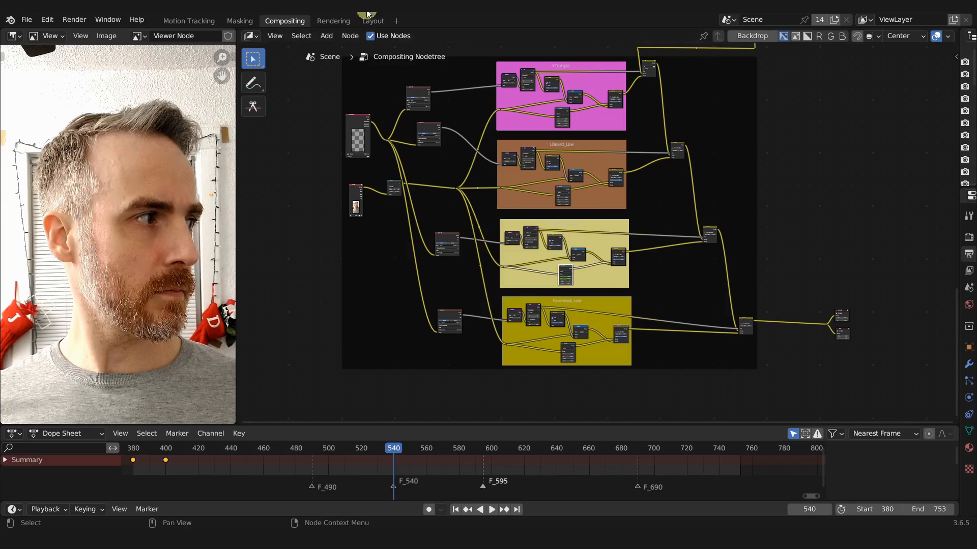
{"action": "left_click", "coordinate": [334, 20]}
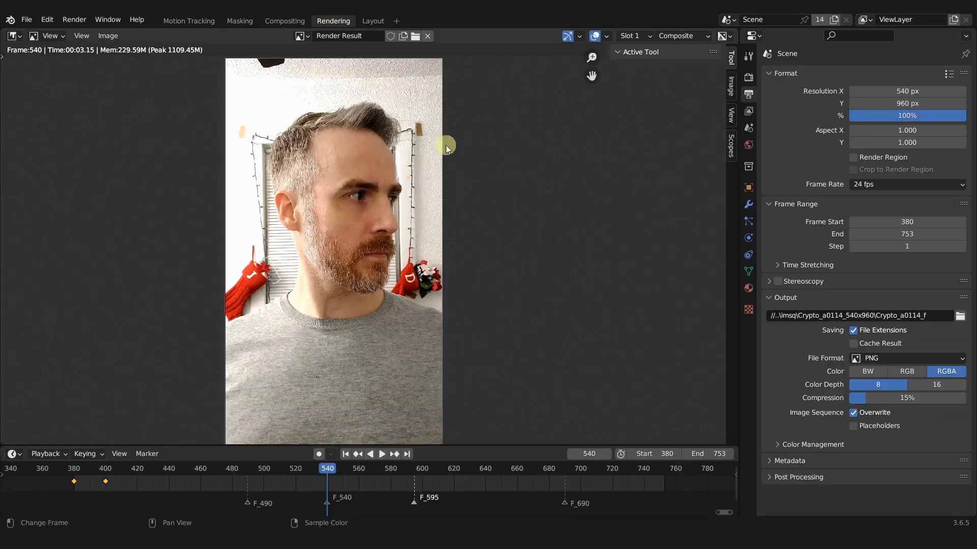